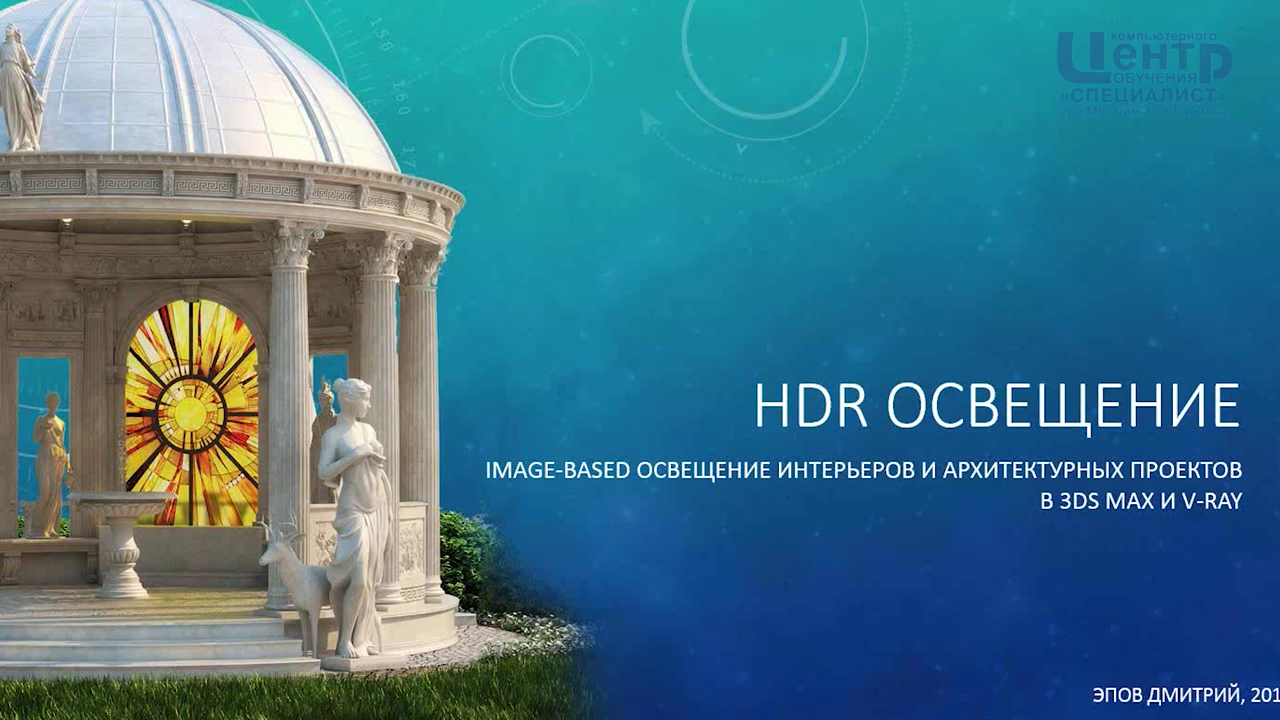
- Advance from the title slide to the slide 'Что такое HDR-изображение ?'
{"action": "key", "text": "Right"}
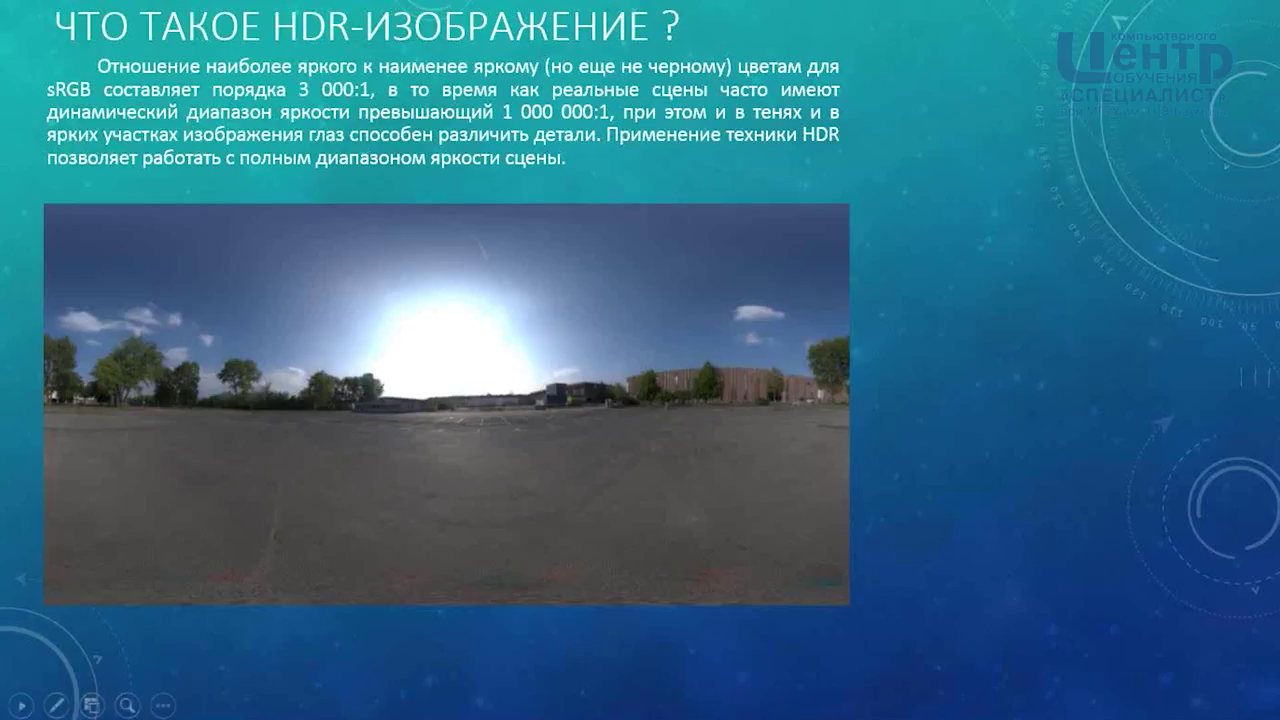
- Reveal the -5 EV sun inset and the JPEG 11,7 EV versus Radiance HDR 256 EV notes
{"action": "left_click", "coordinate": [413, 479]}
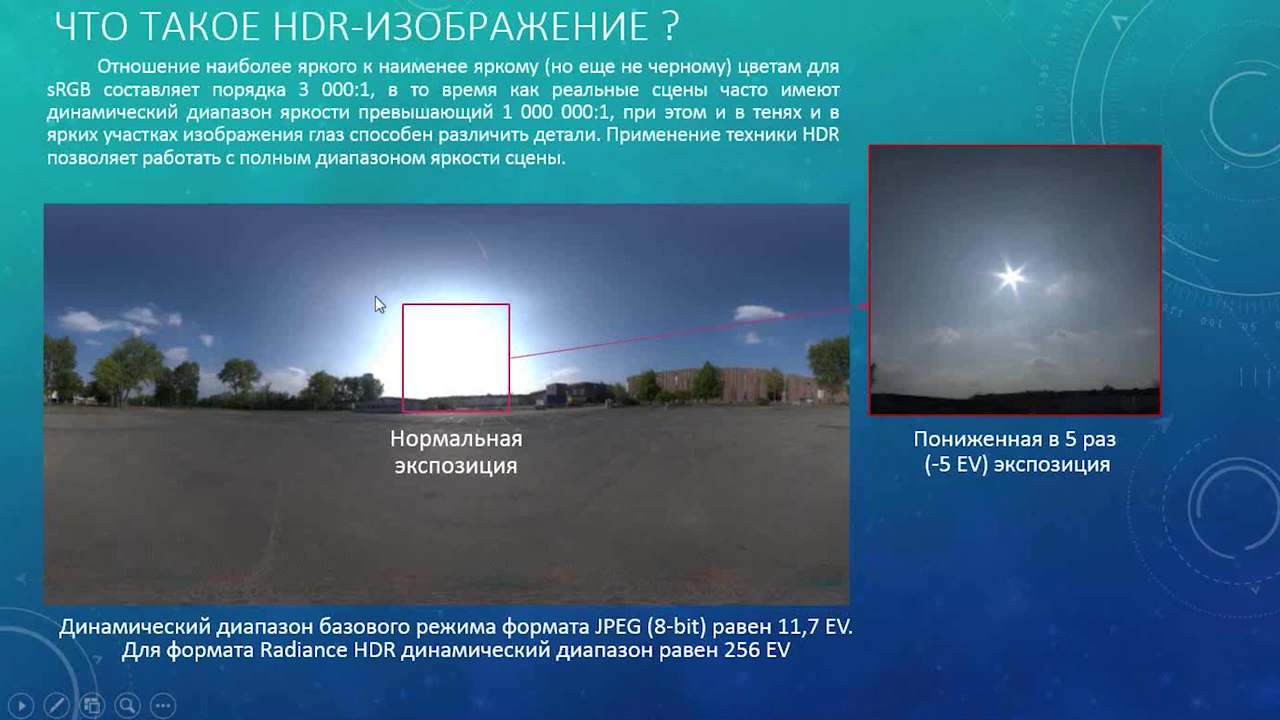
- Advance to the slide 'Установка HDR (IBL) освещения для архитектурной визуализации'
{"action": "left_click", "coordinate": [922, 553]}
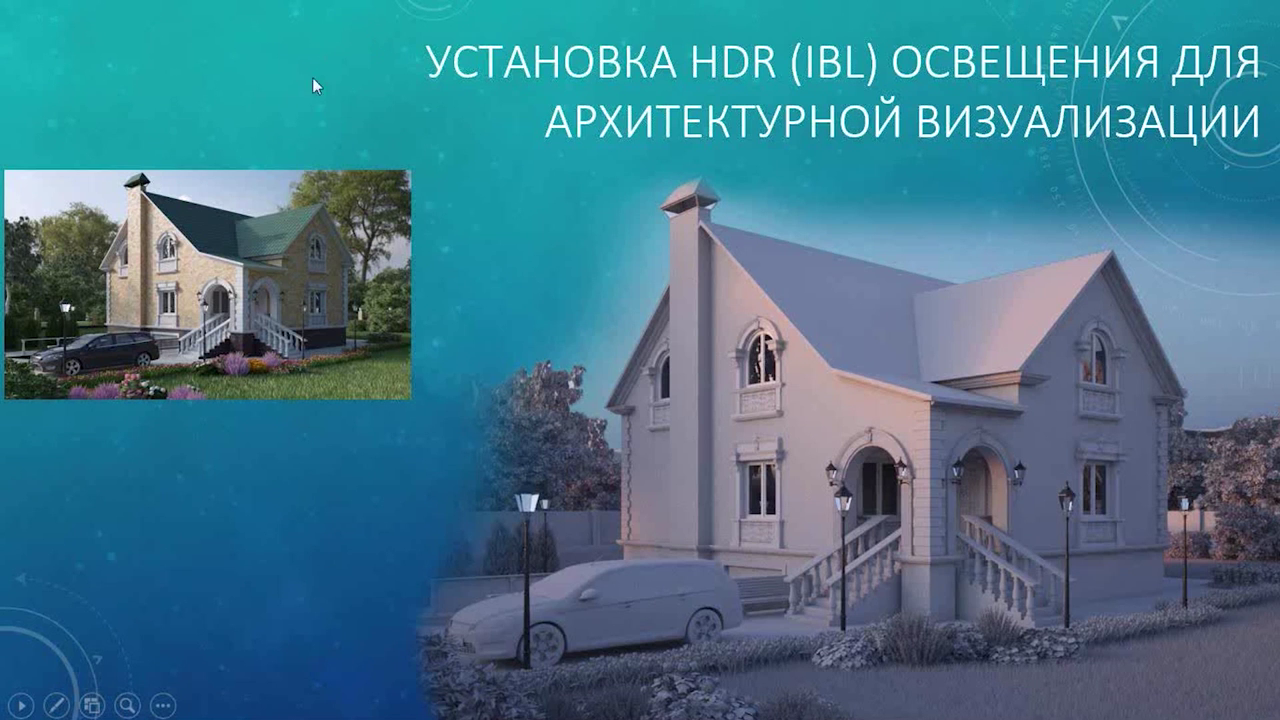
{"action": "mouse_move", "coordinate": [207, 284]}
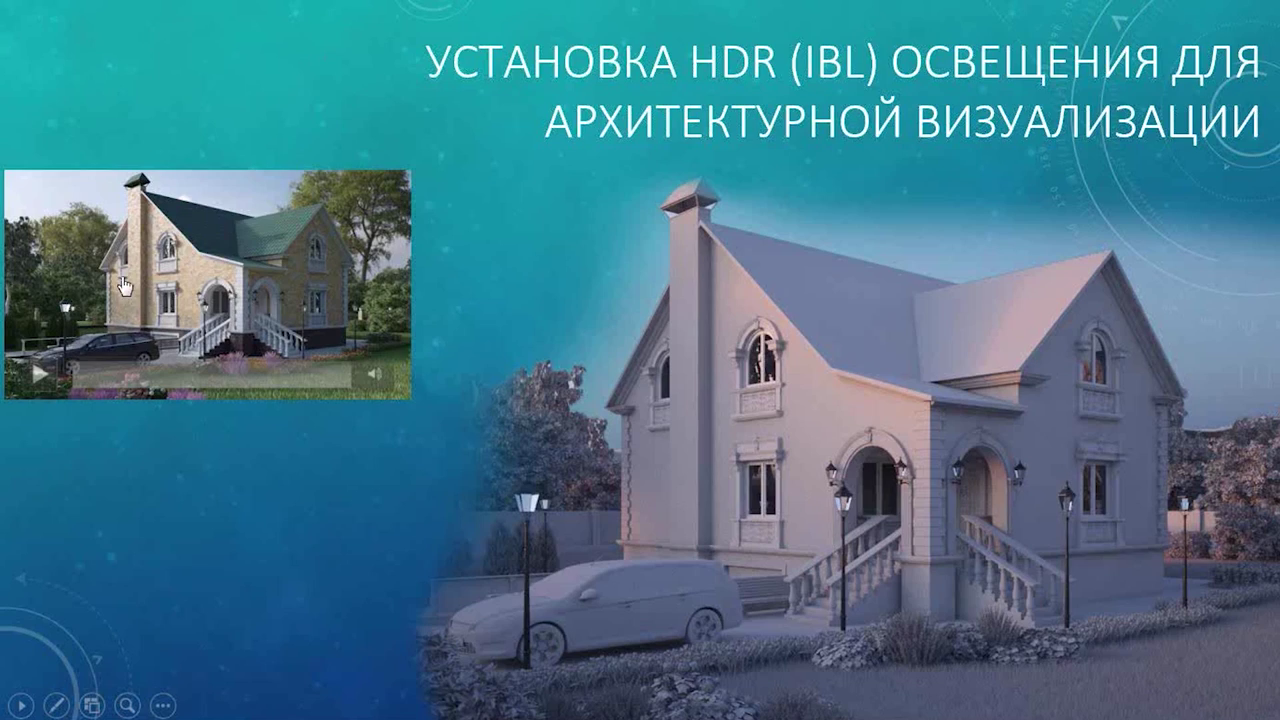
- Play the embedded house demonstration video full-screen
{"action": "left_click", "coordinate": [41, 376]}
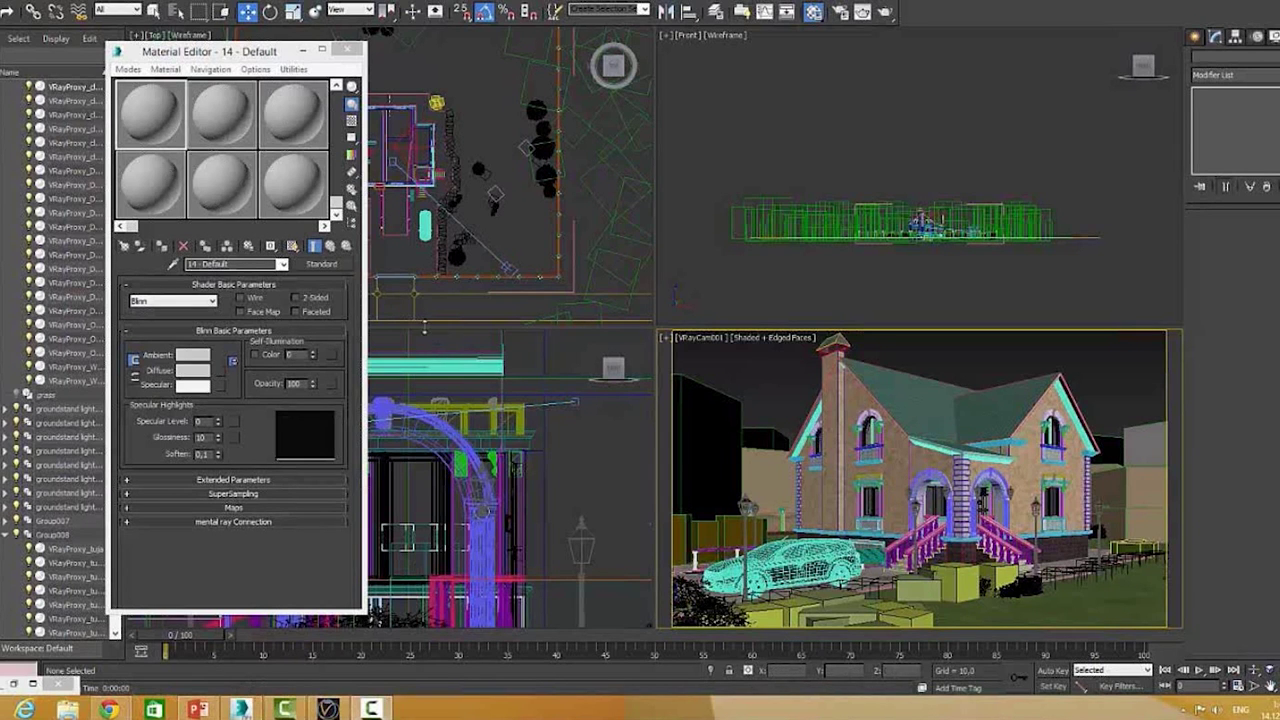
- Place a VRayHDRI map into the first Material Editor sample slot
{"action": "left_click", "coordinate": [126, 257]}
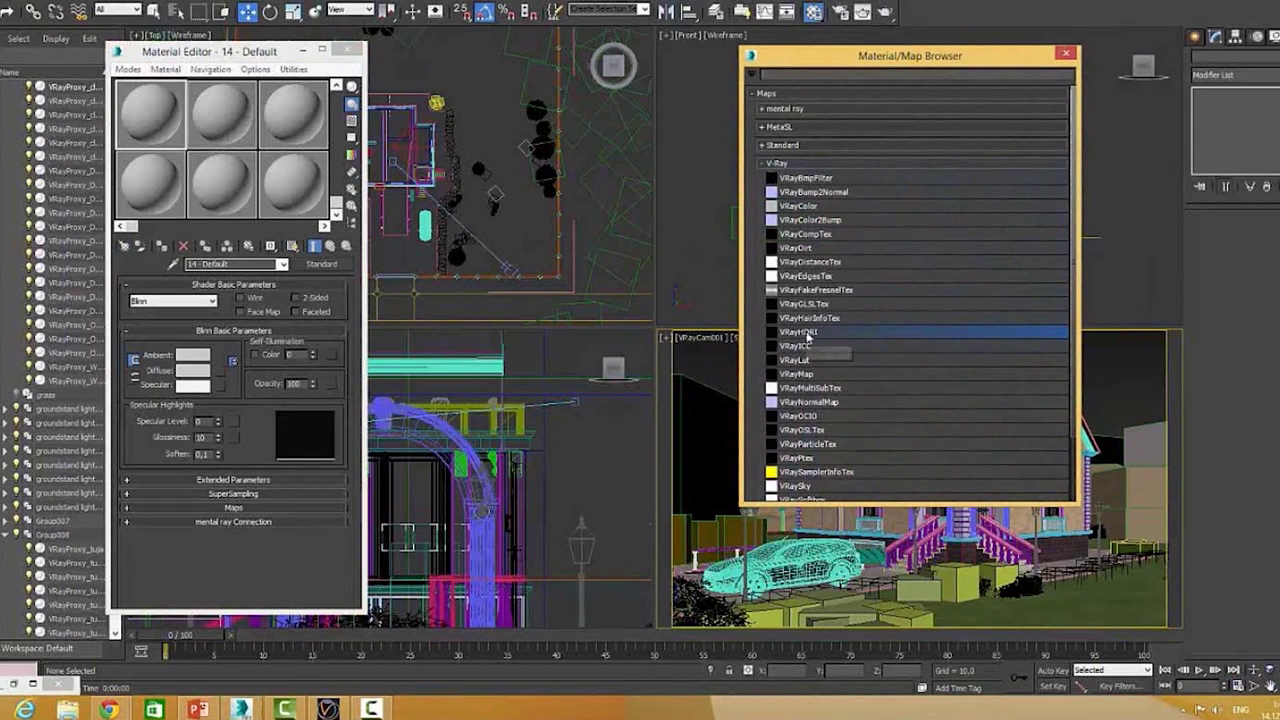
{"action": "left_click_drag", "start_coordinate": [808, 340], "coordinate": [140, 130]}
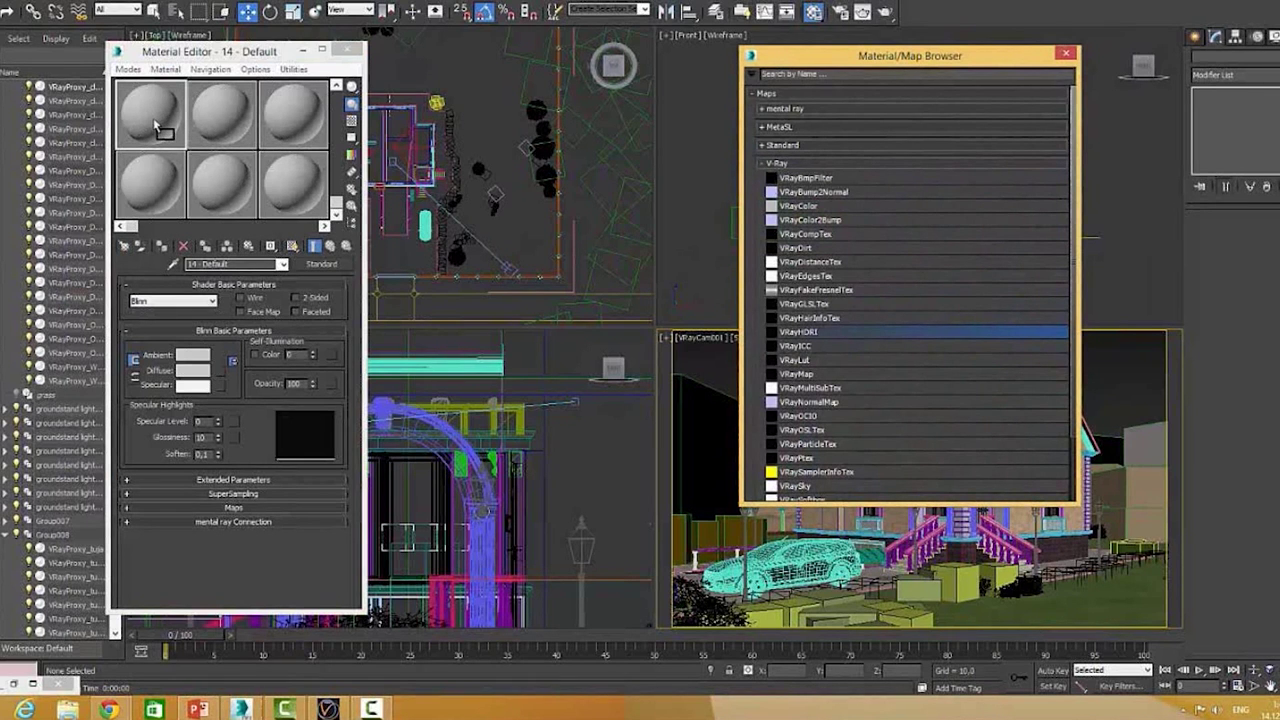
{"action": "left_click_drag", "start_coordinate": [155, 125], "coordinate": [149, 113]}
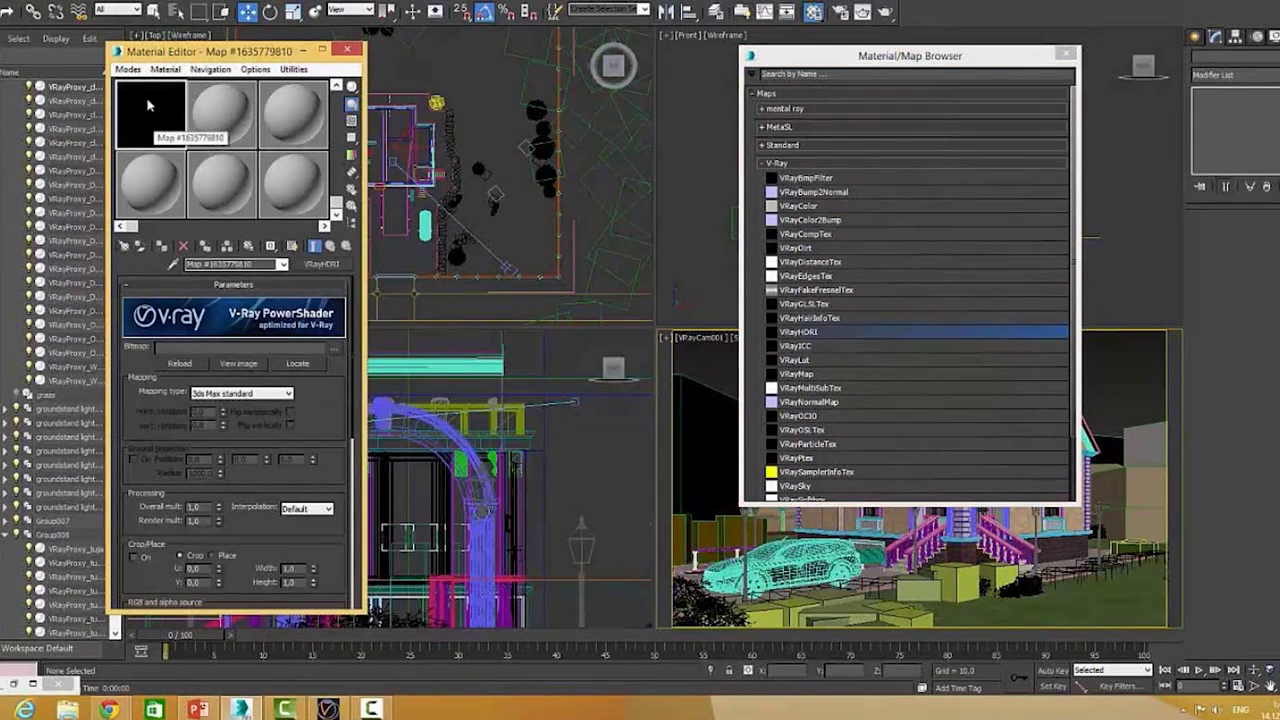
{"action": "left_click", "coordinate": [1067, 54]}
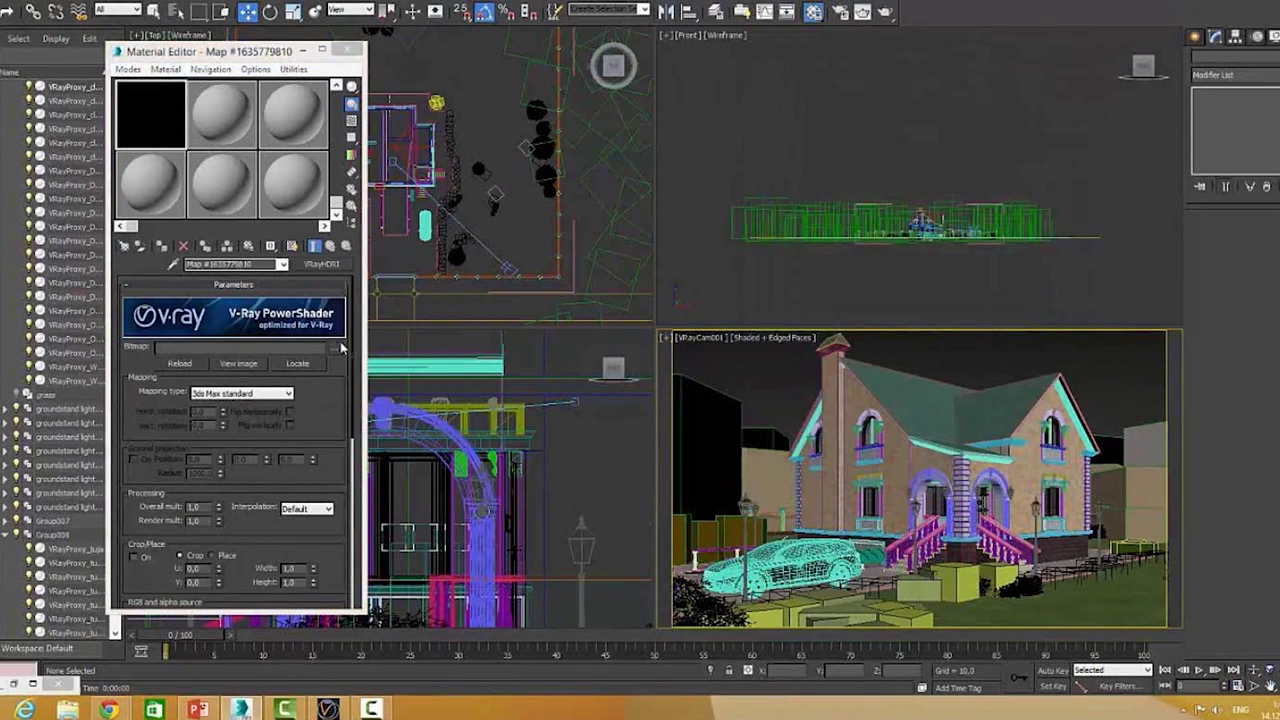
- Load Parking.hdr from the CGevent2014 folder into the VRayHDRI map
{"action": "left_click", "coordinate": [336, 357]}
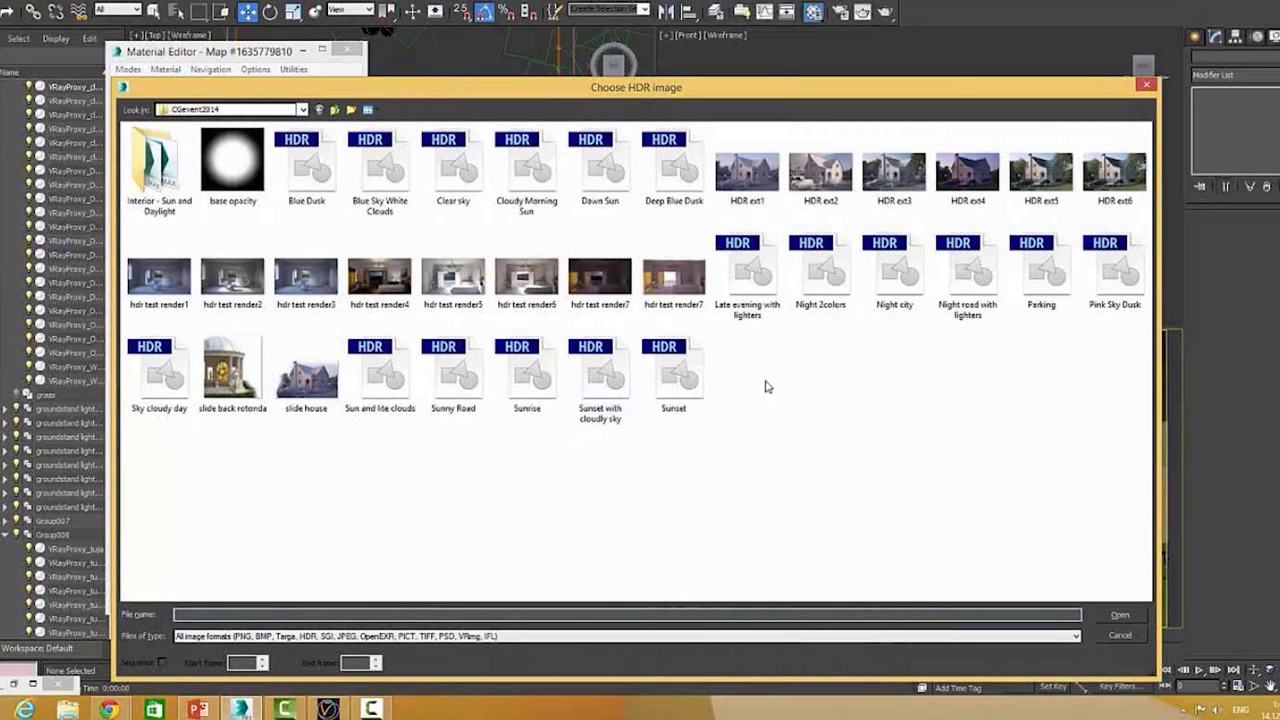
{"action": "left_click", "coordinate": [1049, 279]}
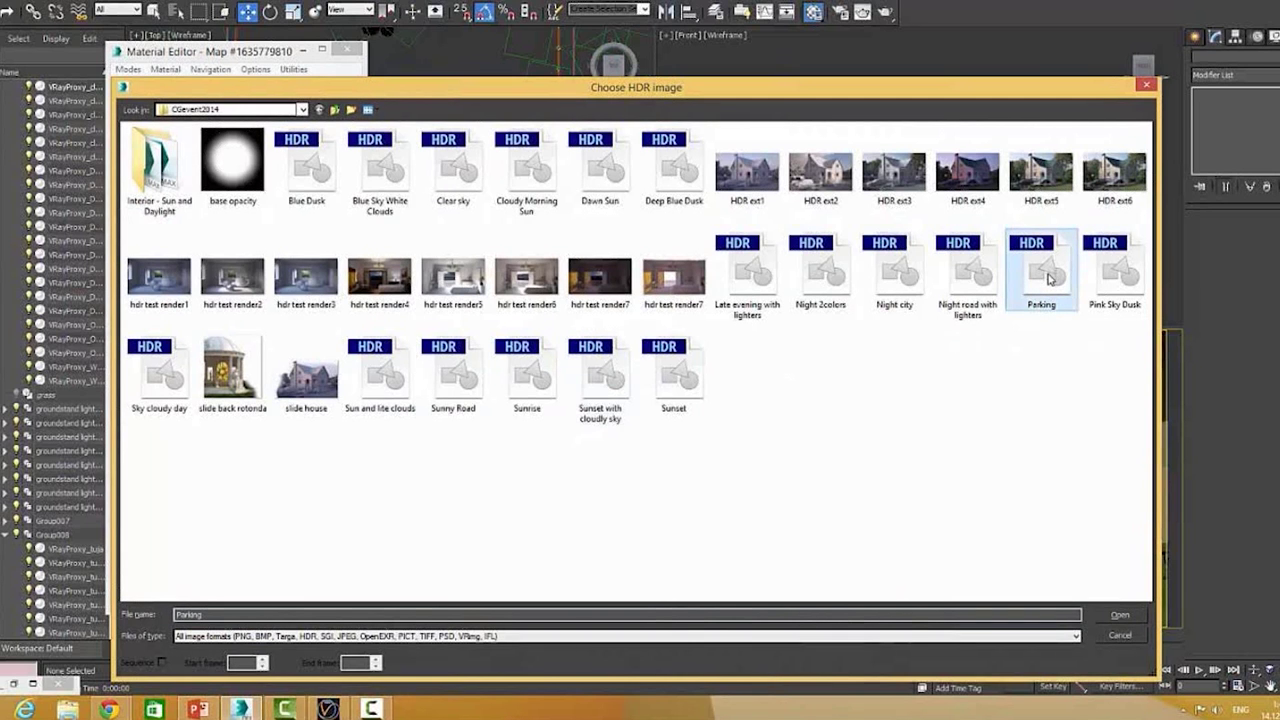
{"action": "double_click", "coordinate": [1049, 279]}
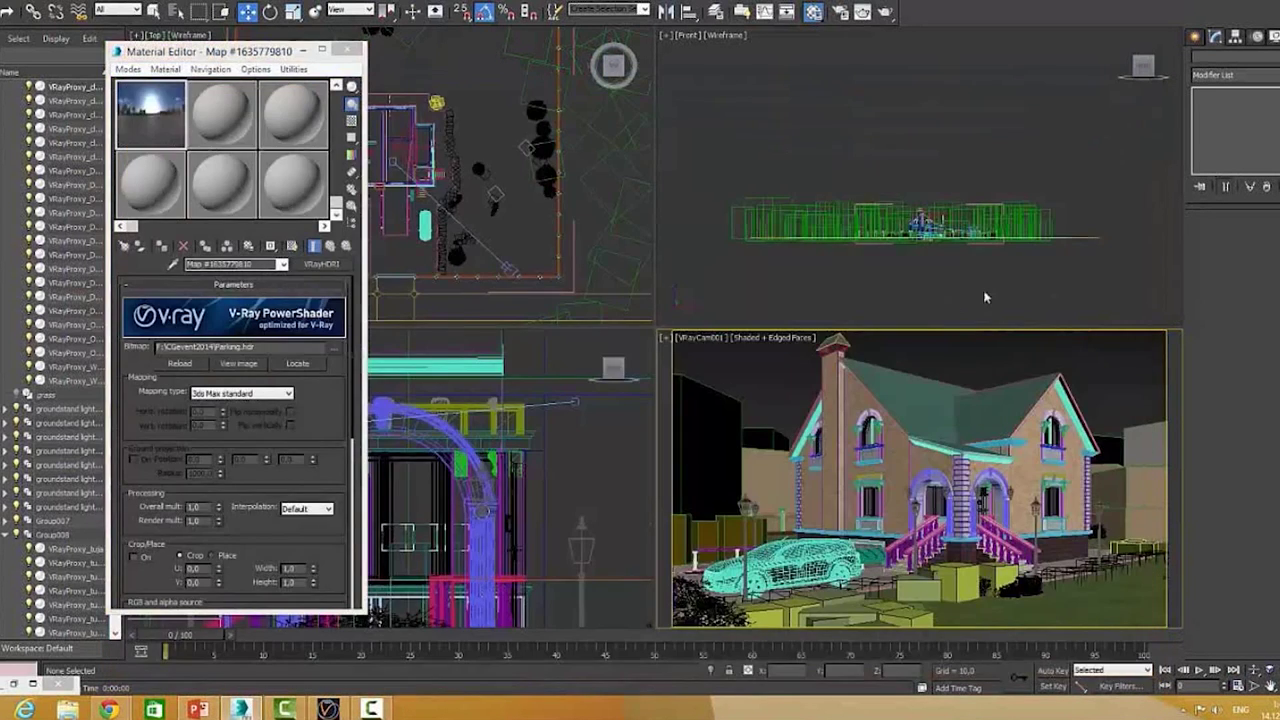
- Switch the Parking HDRI map to Spherical mapping in an enlarged preview
{"action": "double_click", "coordinate": [148, 119]}
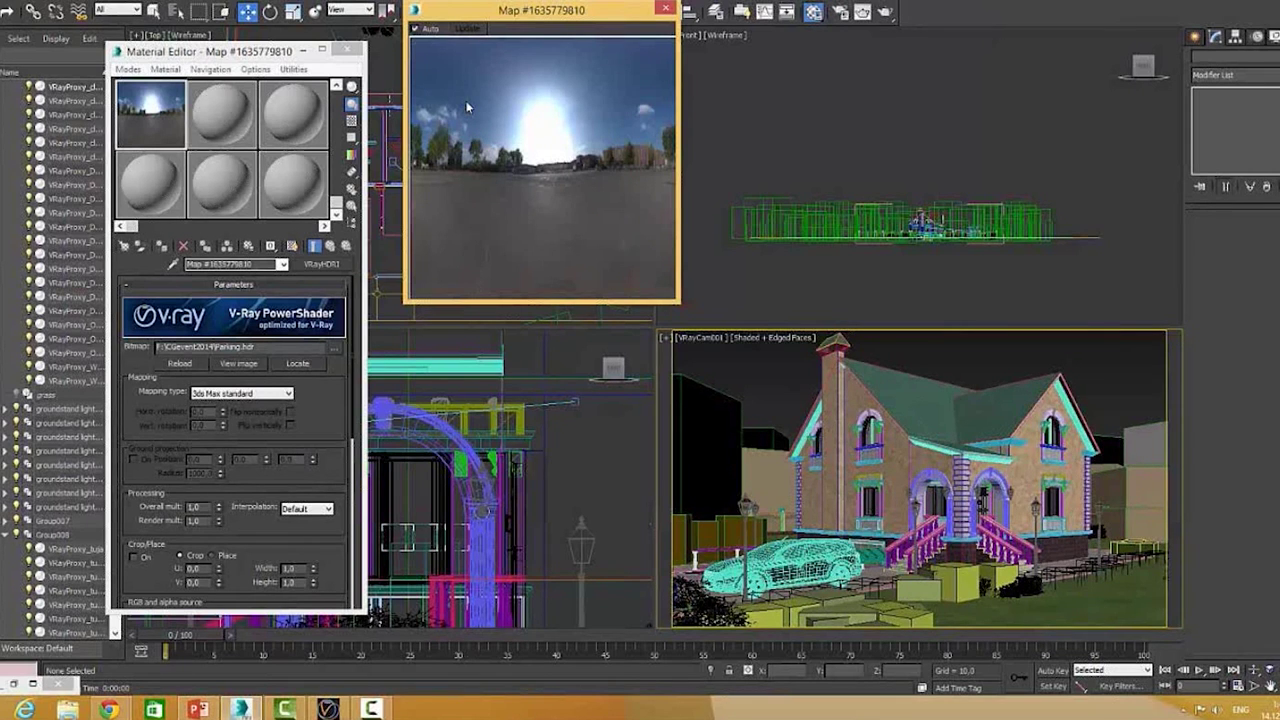
{"action": "left_click", "coordinate": [246, 395]}
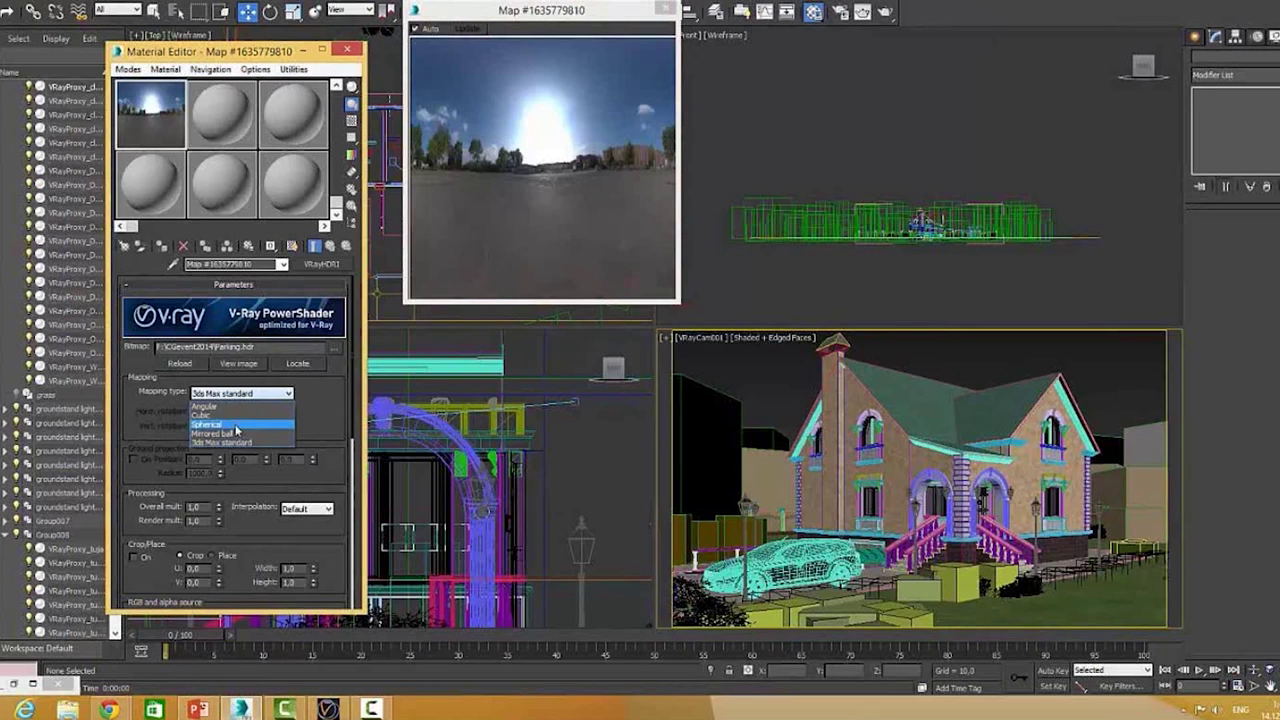
{"action": "left_click", "coordinate": [236, 425]}
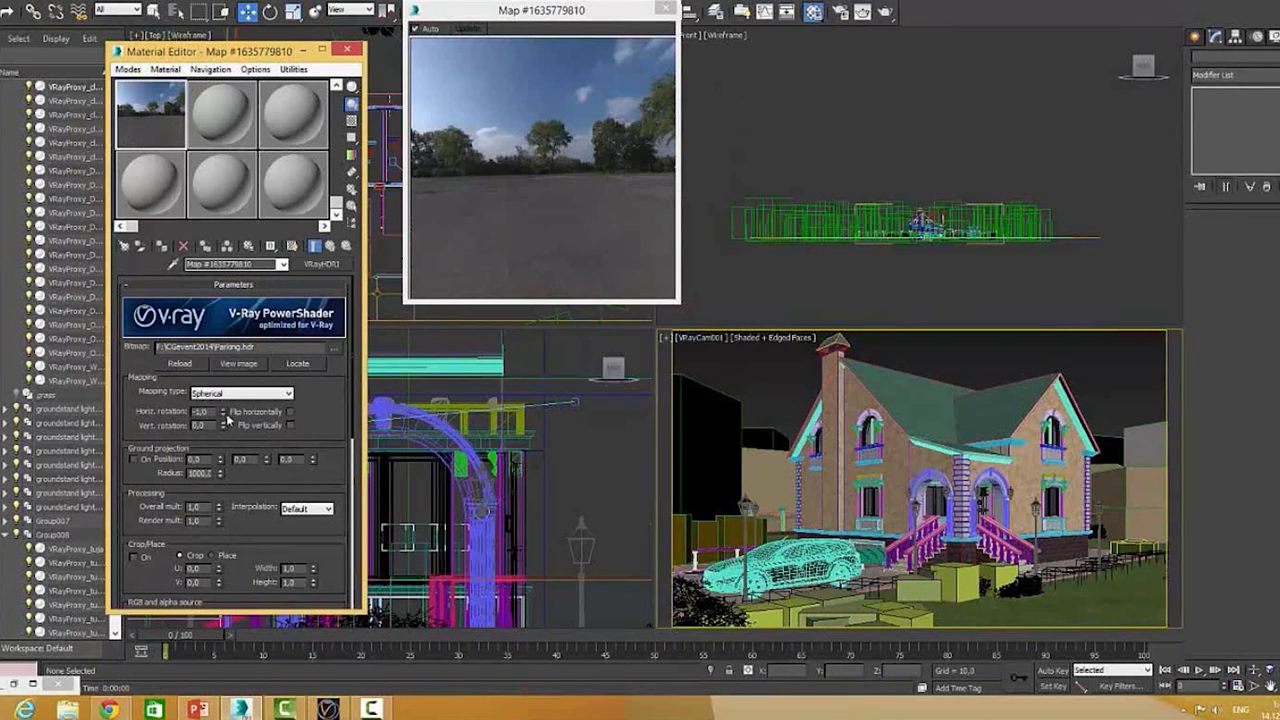
- Test the horizontal and vertical rotation, then reset both to 0
{"action": "left_click_drag", "start_coordinate": [220, 416], "coordinate": [244, 348]}
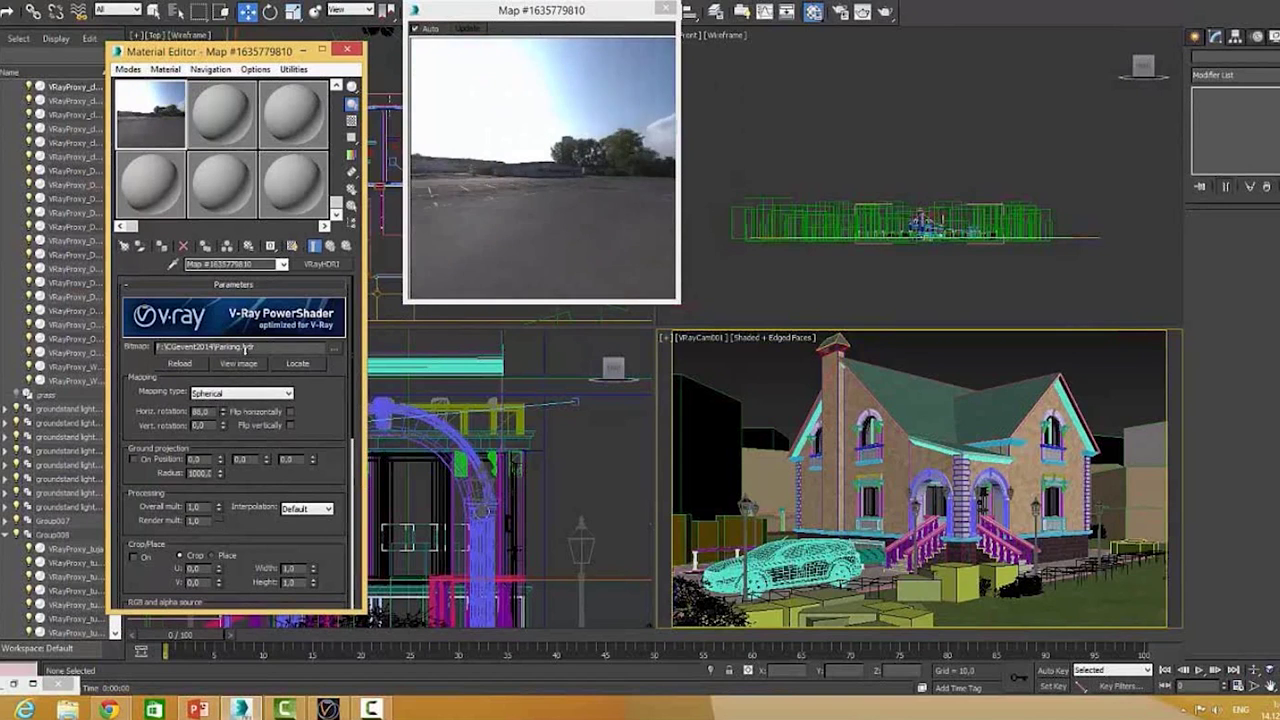
{"action": "right_click", "coordinate": [222, 411]}
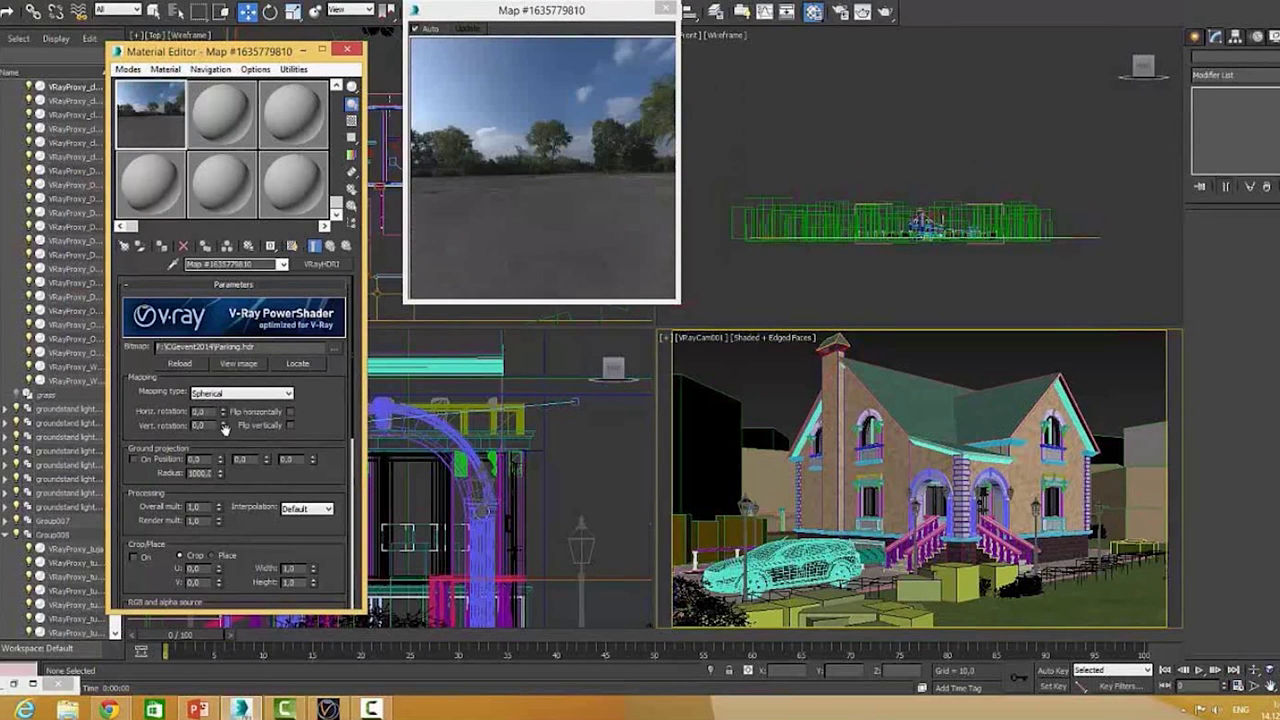
{"action": "left_click", "coordinate": [224, 428]}
{"action": "left_click_drag", "start_coordinate": [226, 428], "coordinate": [233, 451]}
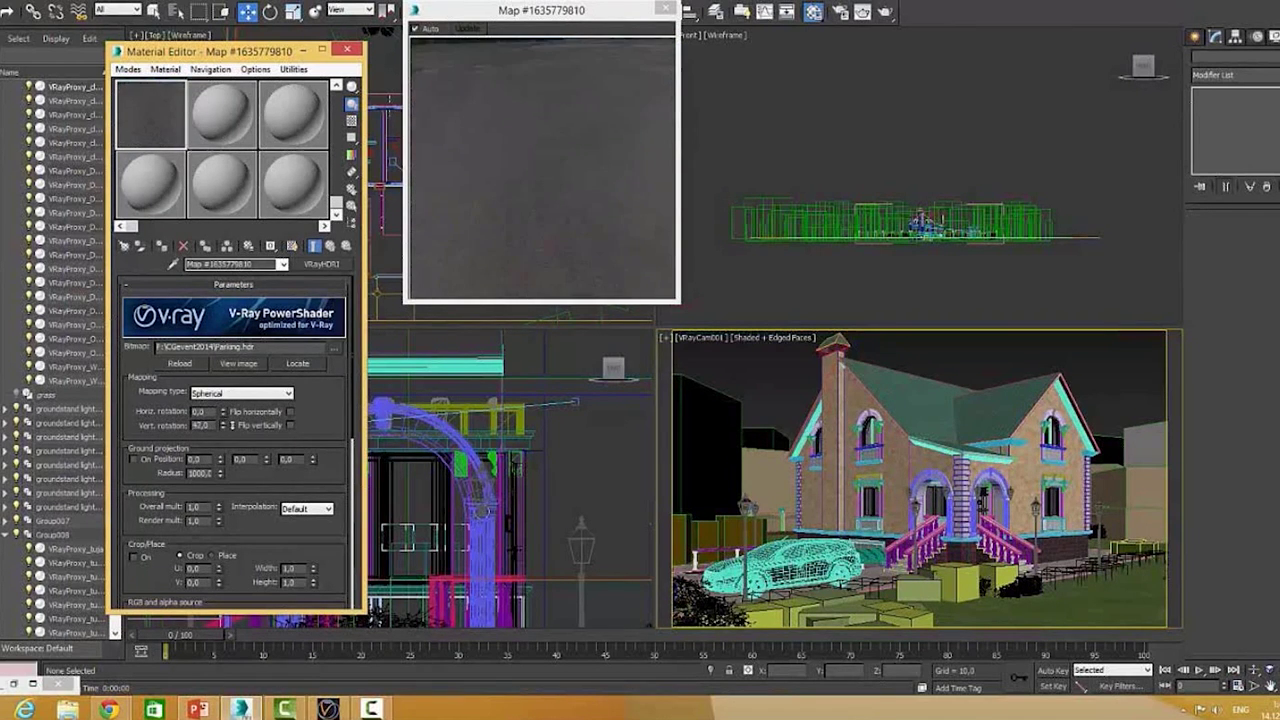
{"action": "right_click", "coordinate": [223, 427]}
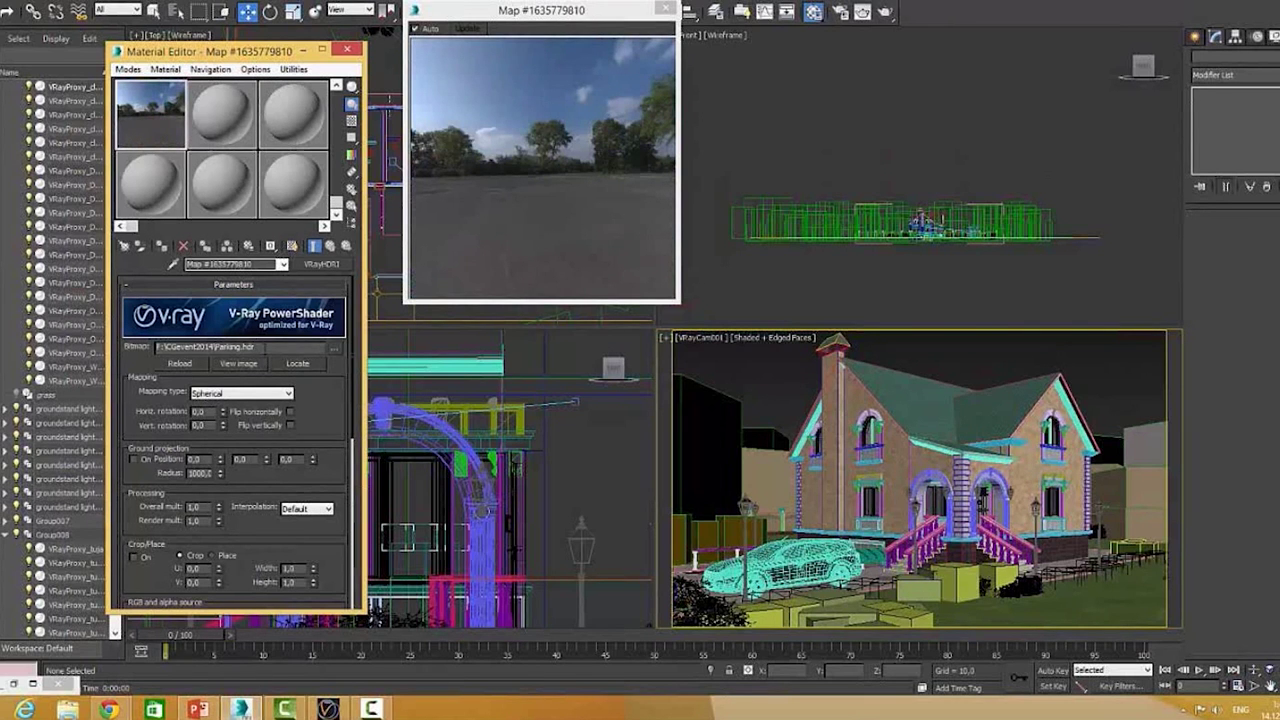
{"action": "left_click", "coordinate": [668, 12]}
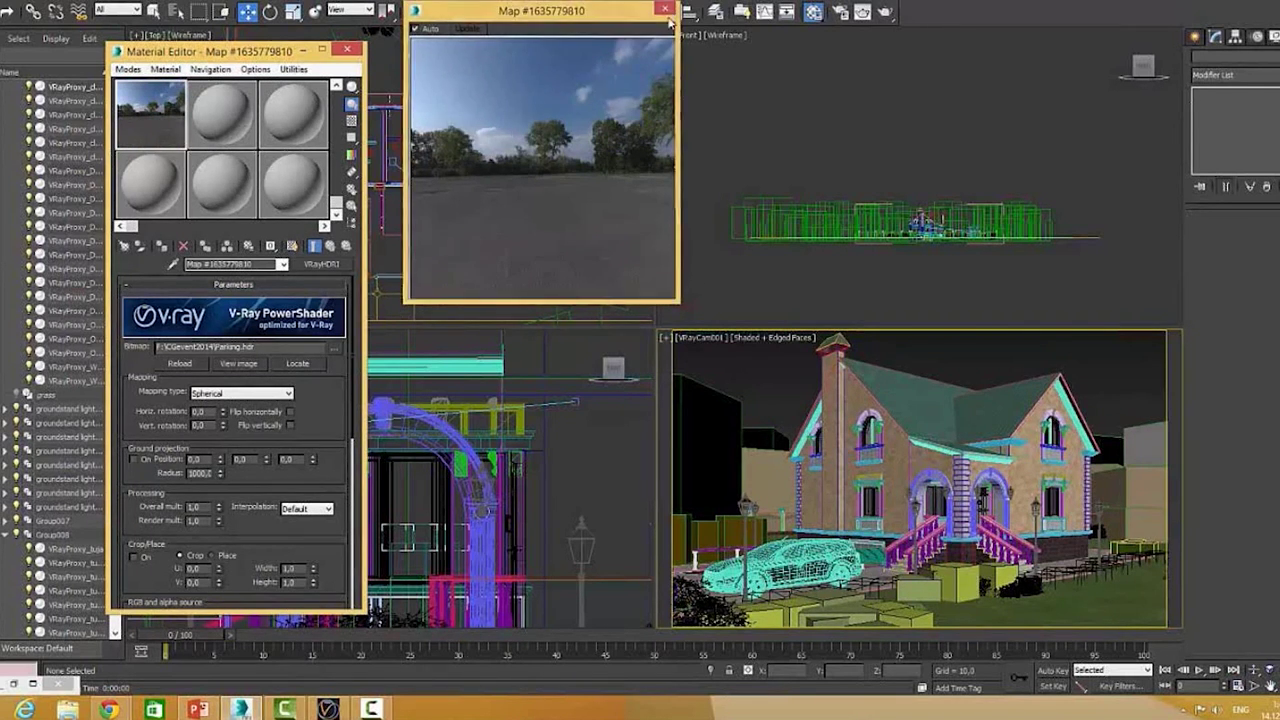
{"action": "left_click", "coordinate": [667, 10]}
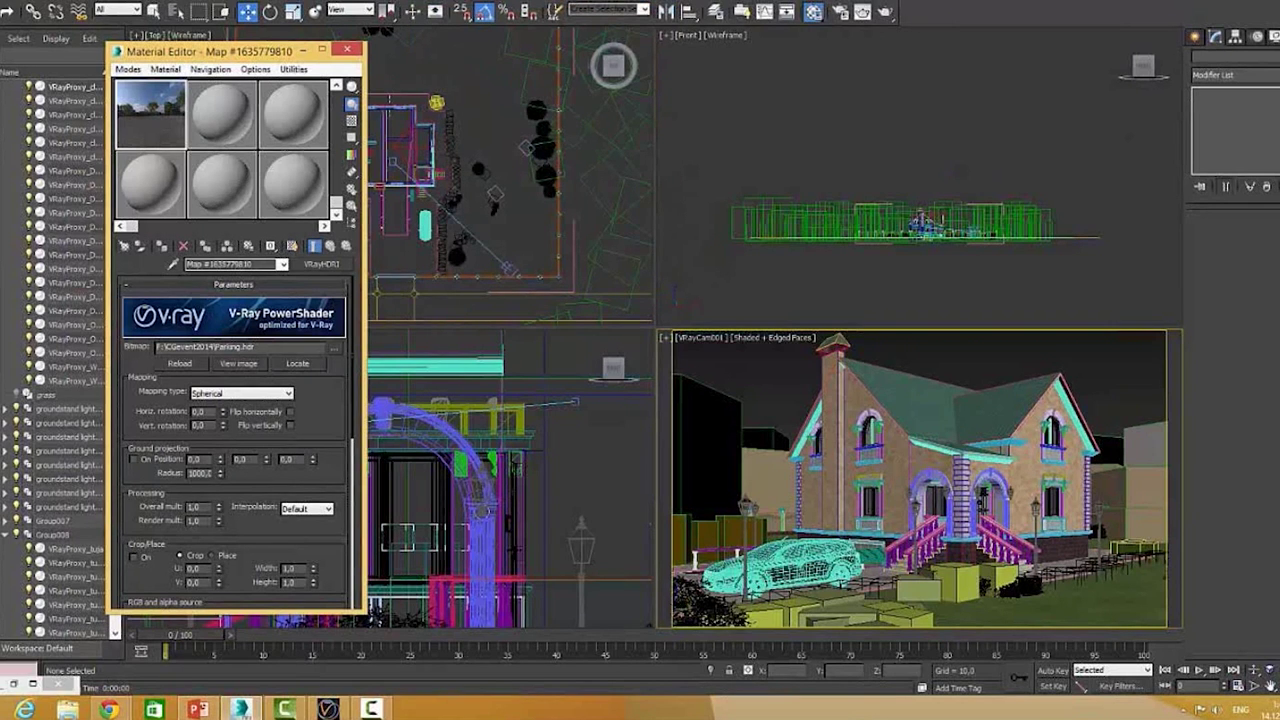
- Assign the HDRI map as the Environment Map in Environment and Effects, linked as an instance
{"action": "left_click", "coordinate": [390, 2]}
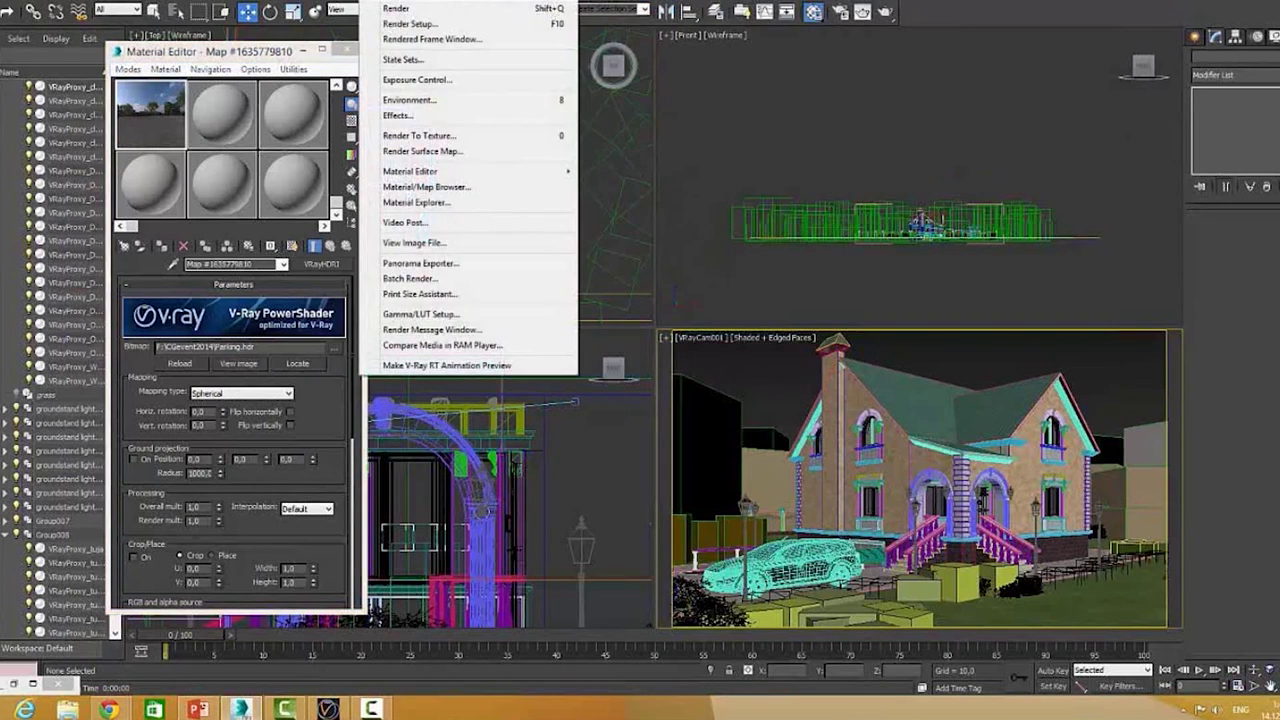
{"action": "left_click", "coordinate": [417, 101]}
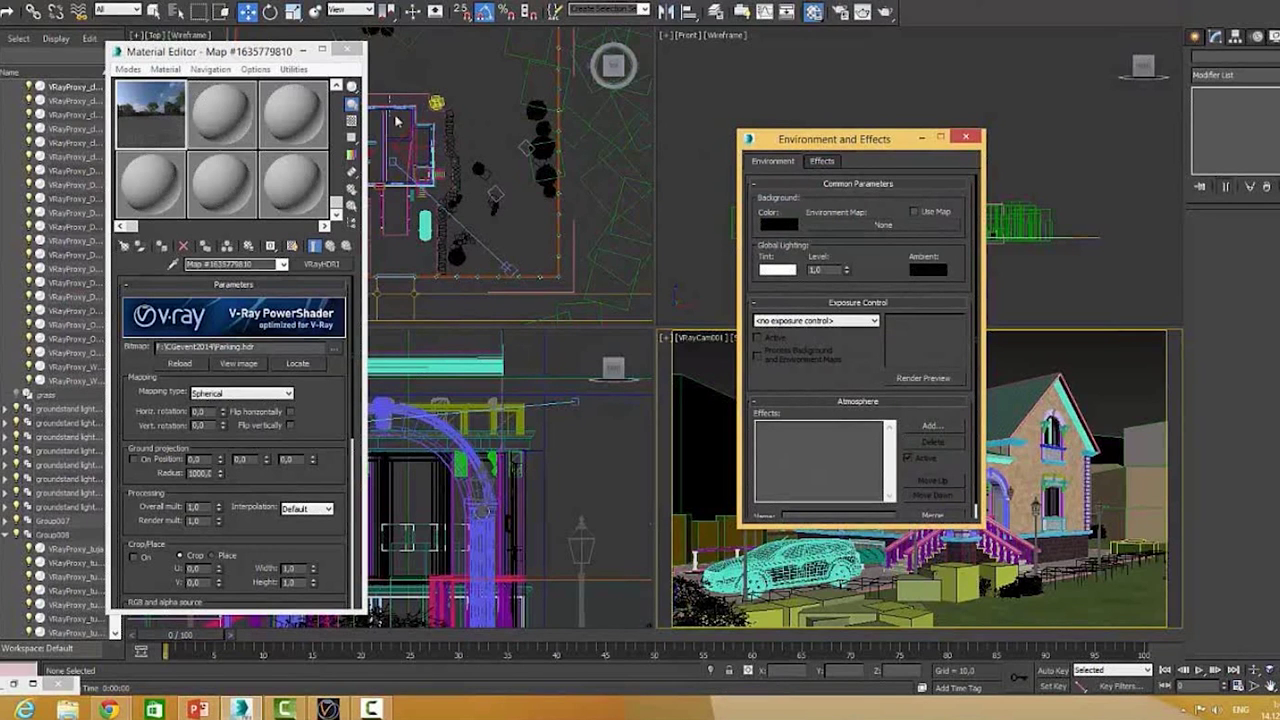
{"action": "left_click", "coordinate": [155, 125]}
{"action": "left_click_drag", "start_coordinate": [155, 125], "coordinate": [852, 230]}
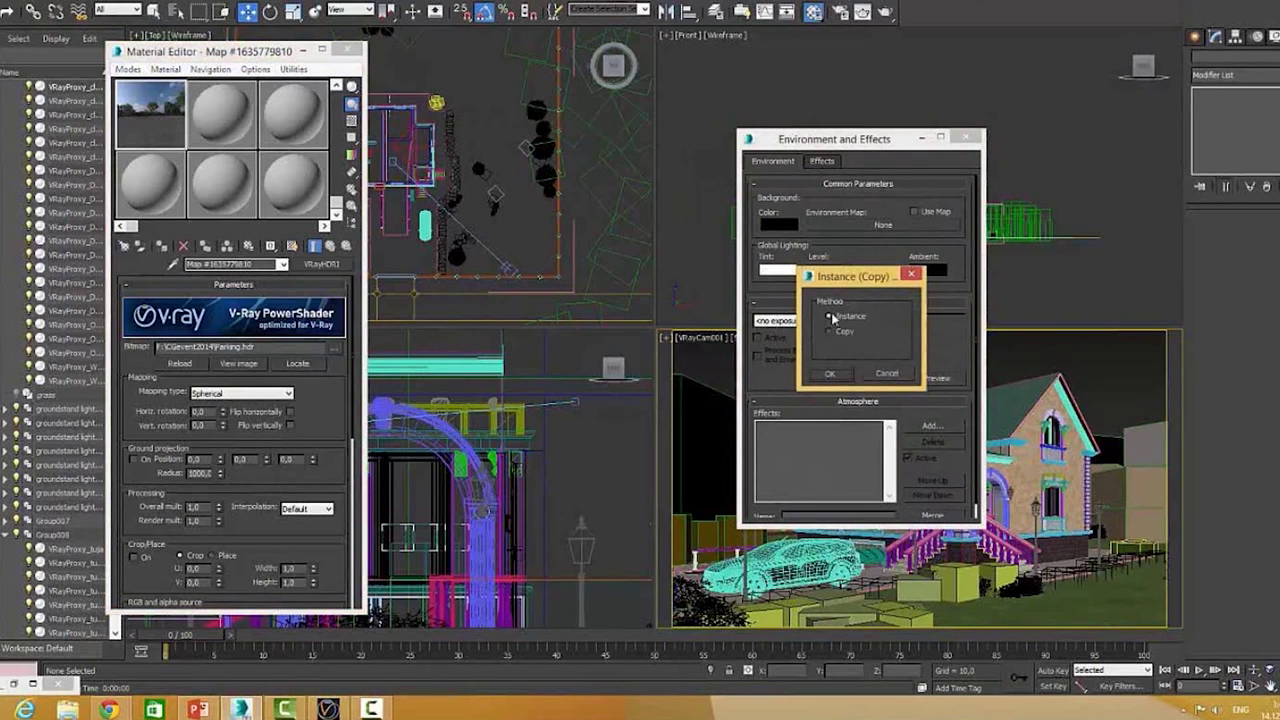
{"action": "left_click", "coordinate": [832, 374]}
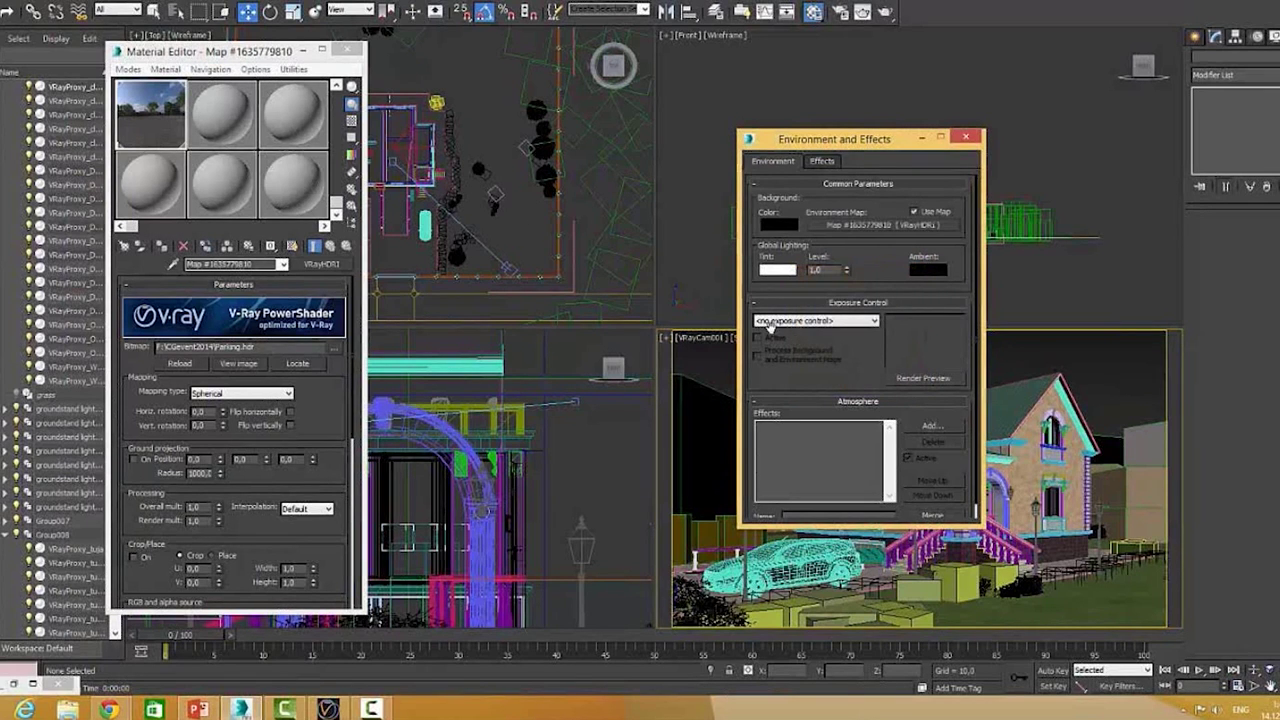
{"action": "left_click", "coordinate": [967, 139]}
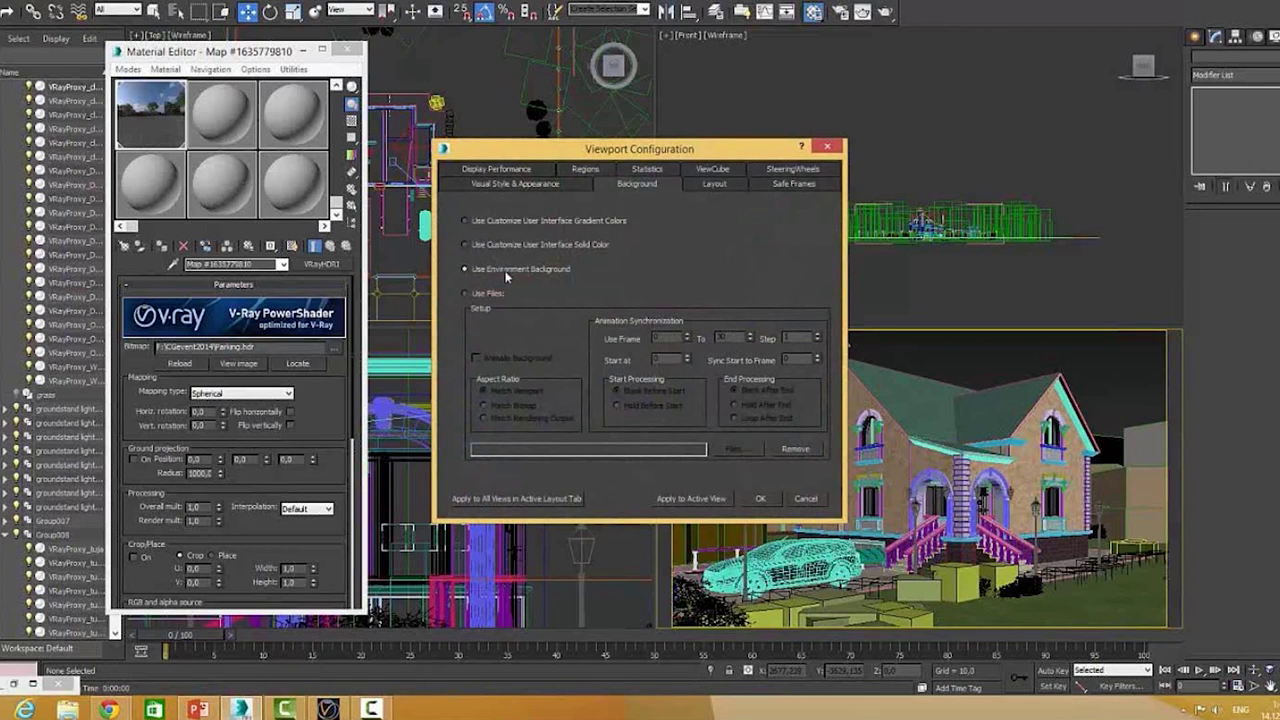
- Show the environment background in the VRayCam001 viewport and switch it to wireframe
{"action": "left_click", "coordinate": [761, 497]}
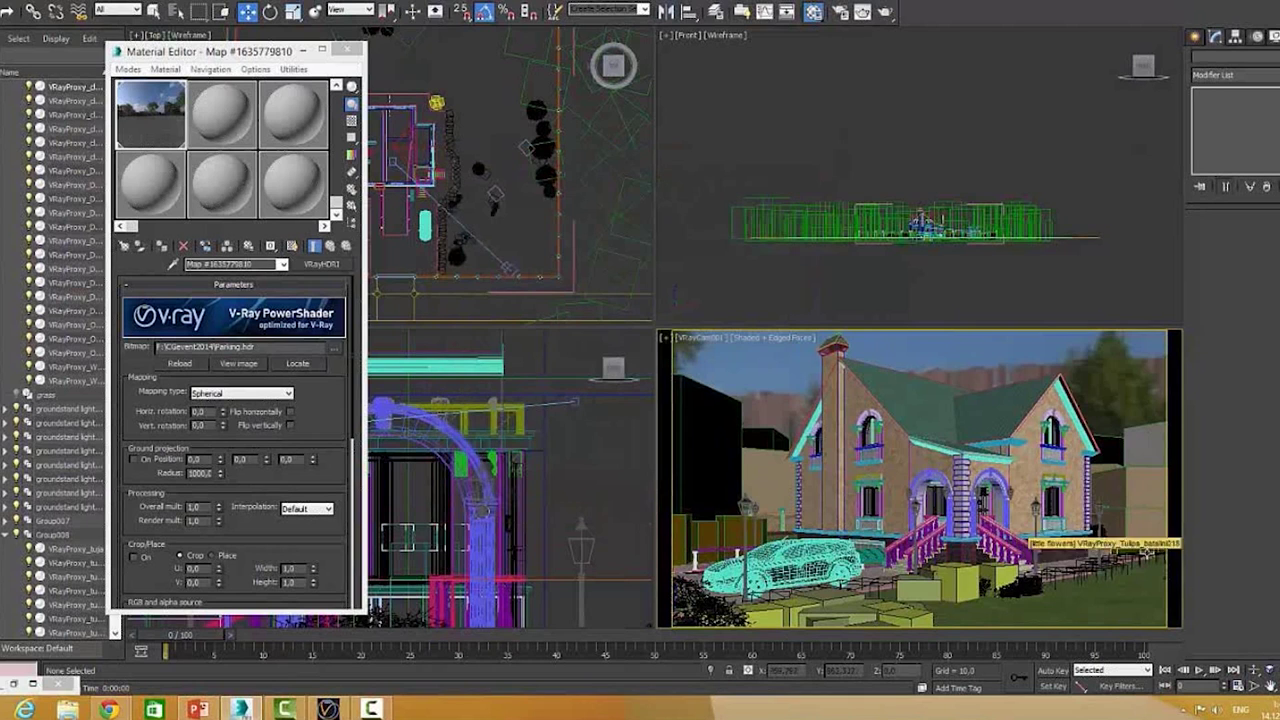
{"action": "key", "text": "F3"}
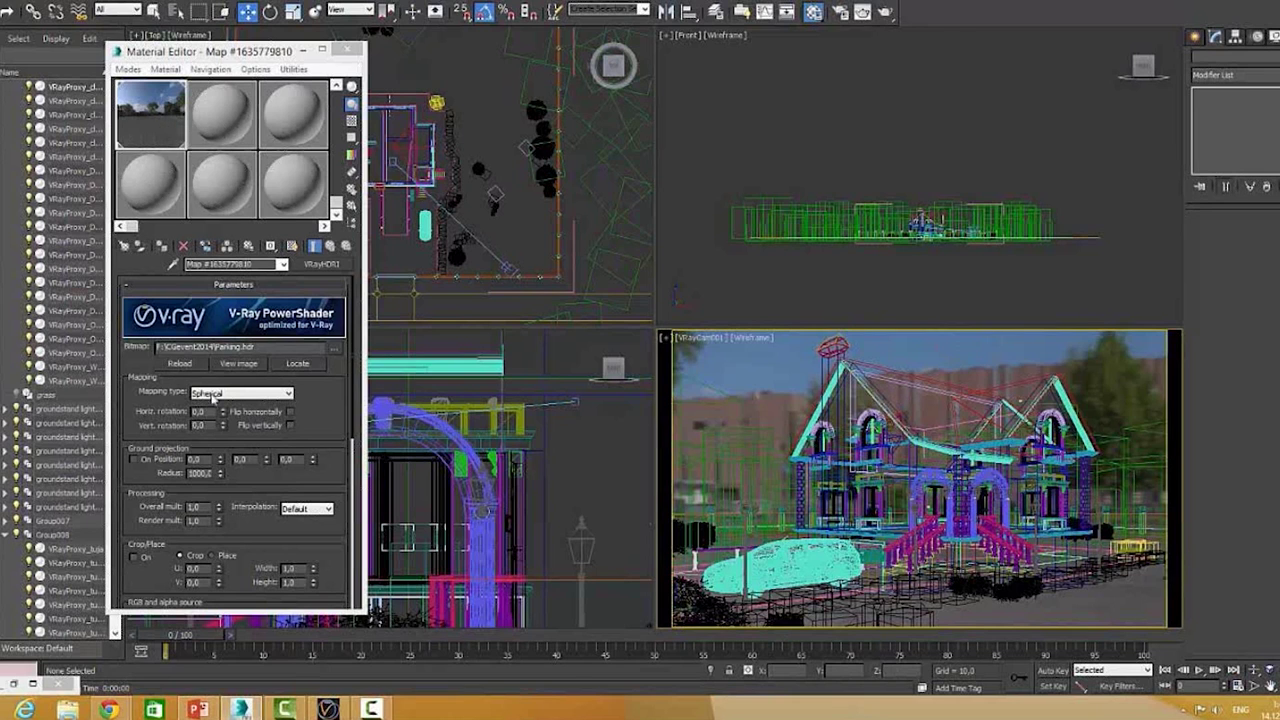
- Rotate and flip the HDRI so trees frame the house, return to shaded, and test-render
{"action": "mouse_move", "coordinate": [222, 412]}
{"action": "left_mouse_down"}
{"action": "mouse_move", "coordinate": [257, 256]}
{"action": "mouse_move", "coordinate": [256, 287]}
{"action": "left_mouse_up"}
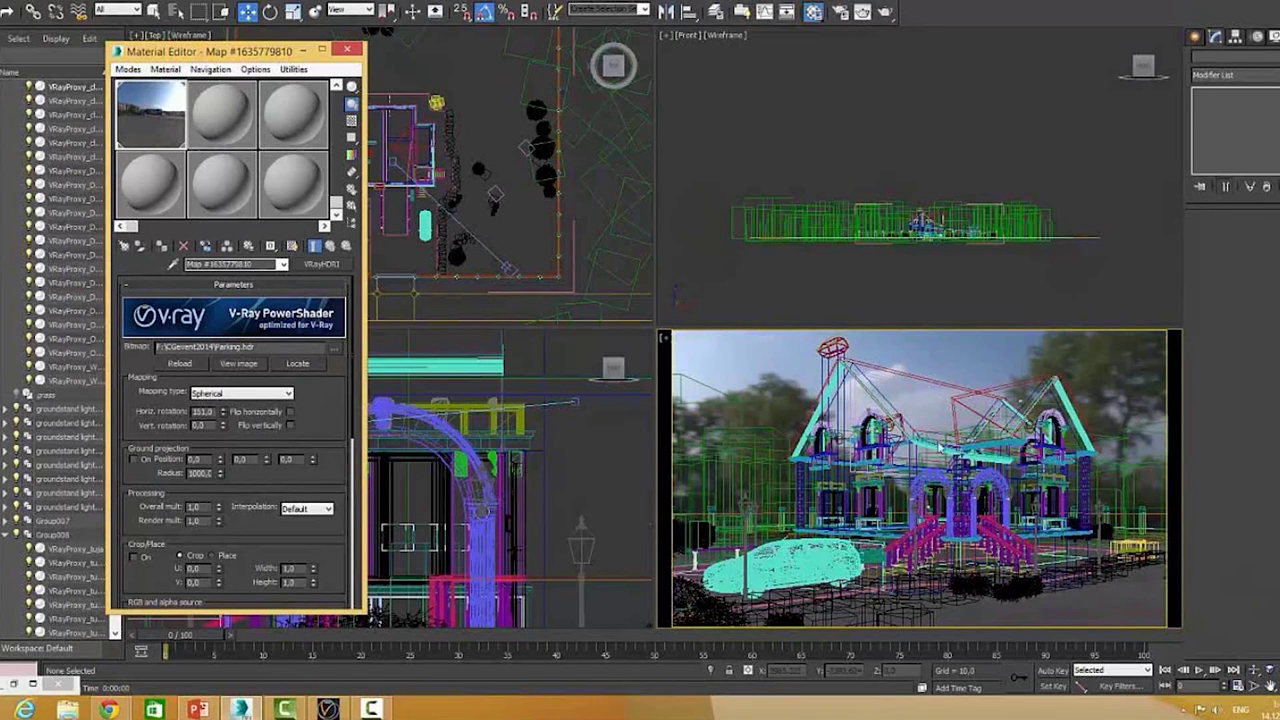
{"action": "left_click", "coordinate": [290, 412]}
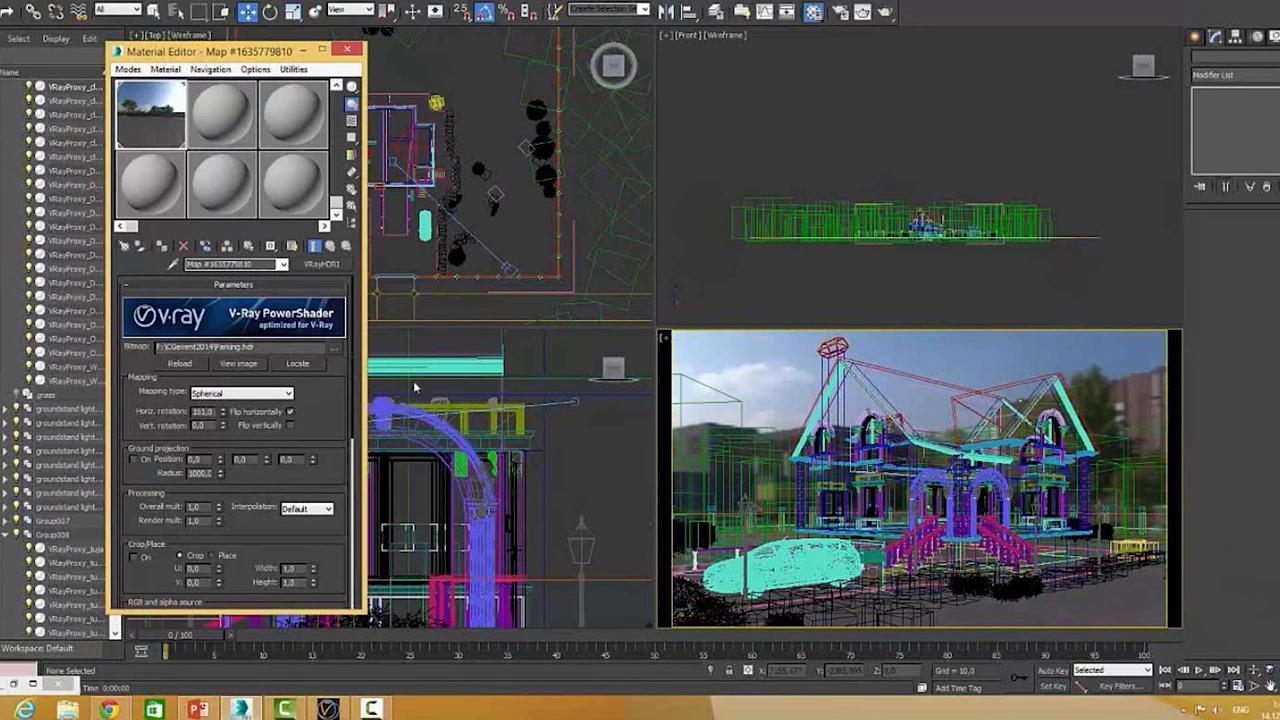
{"action": "left_click_drag", "start_coordinate": [224, 405], "coordinate": [251, 283]}
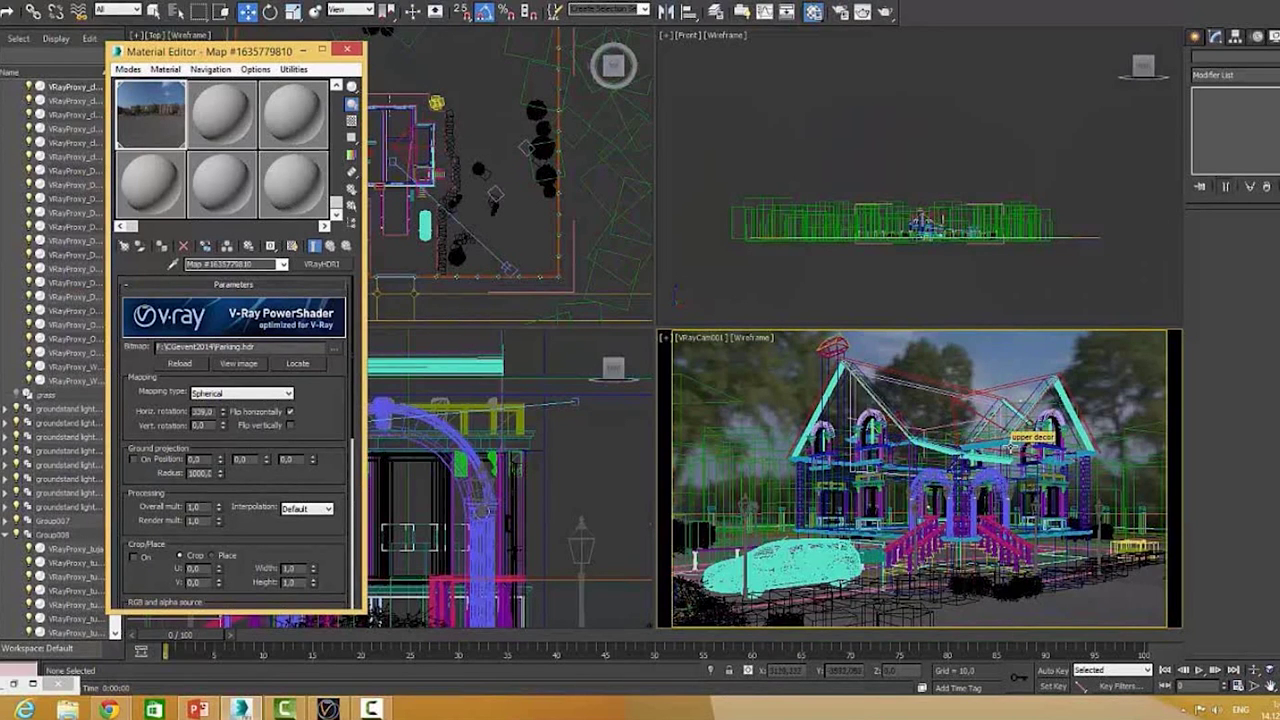
{"action": "key", "text": "F3"}
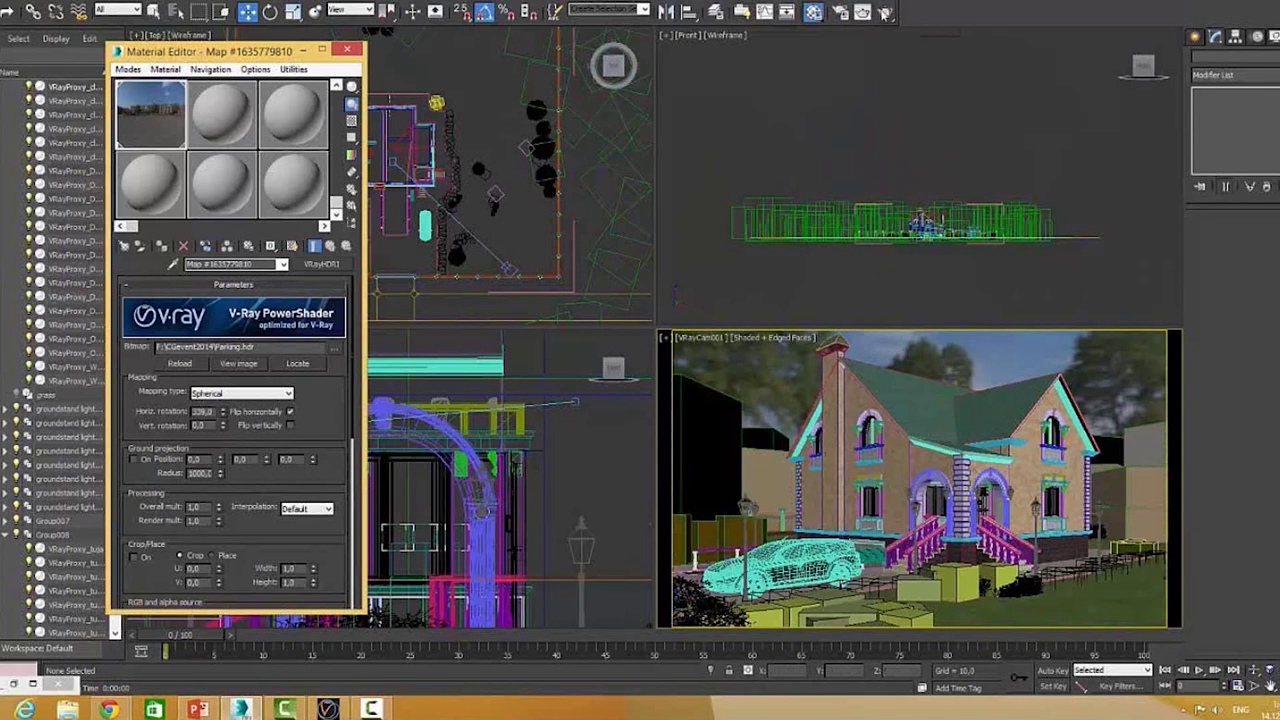
{"action": "left_click", "coordinate": [884, 12]}
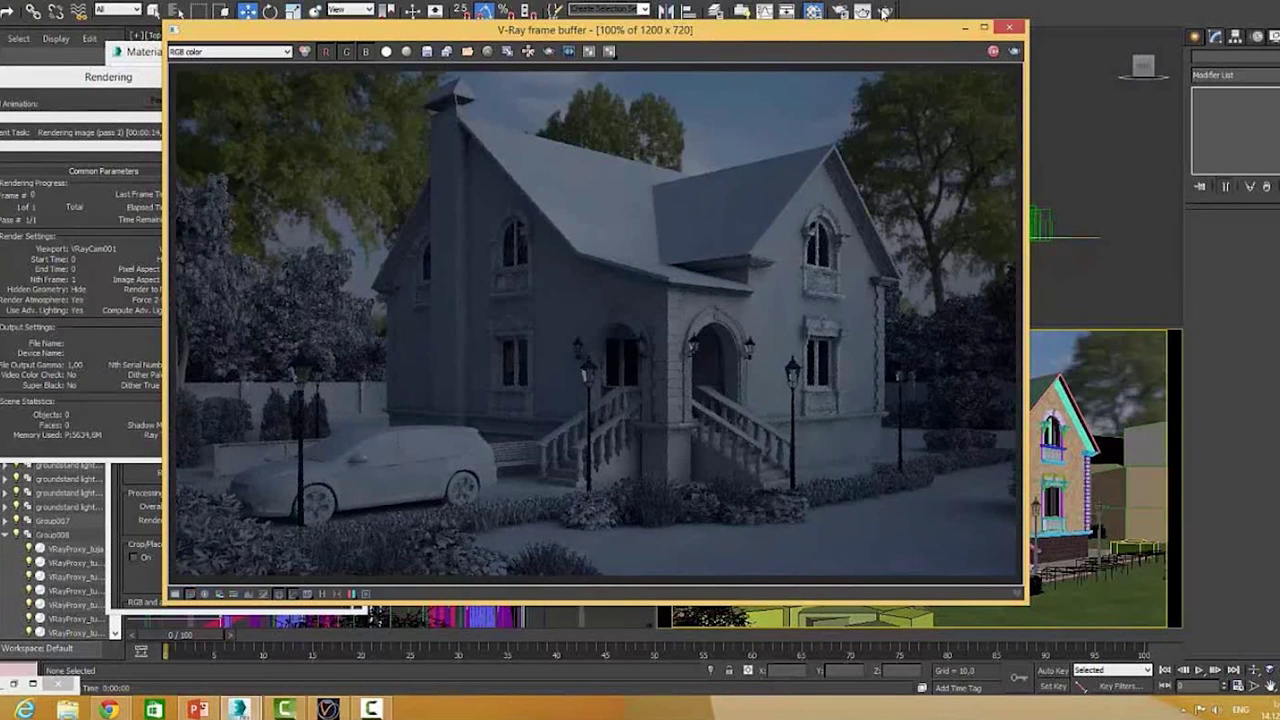
{"action": "scroll", "coordinate": [851, 551], "scroll_direction": "up", "scroll_amount": 1}
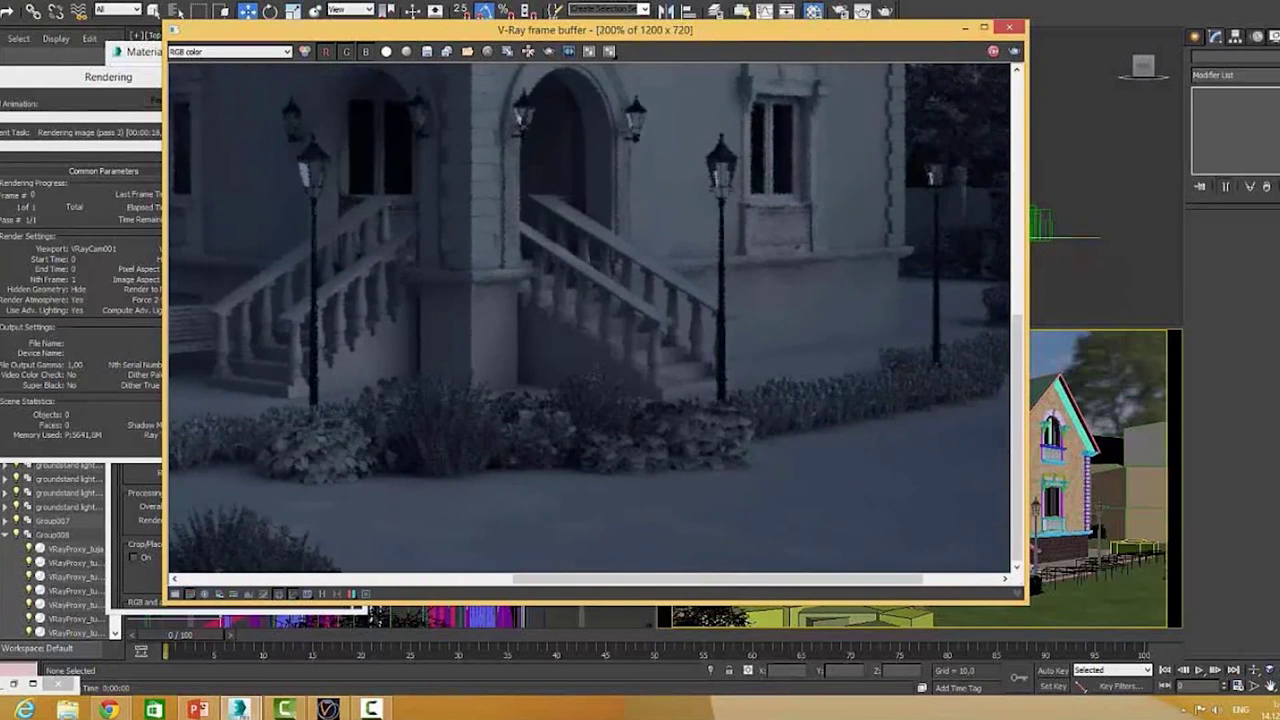
{"action": "scroll", "coordinate": [637, 248], "scroll_direction": "down", "scroll_amount": 1}
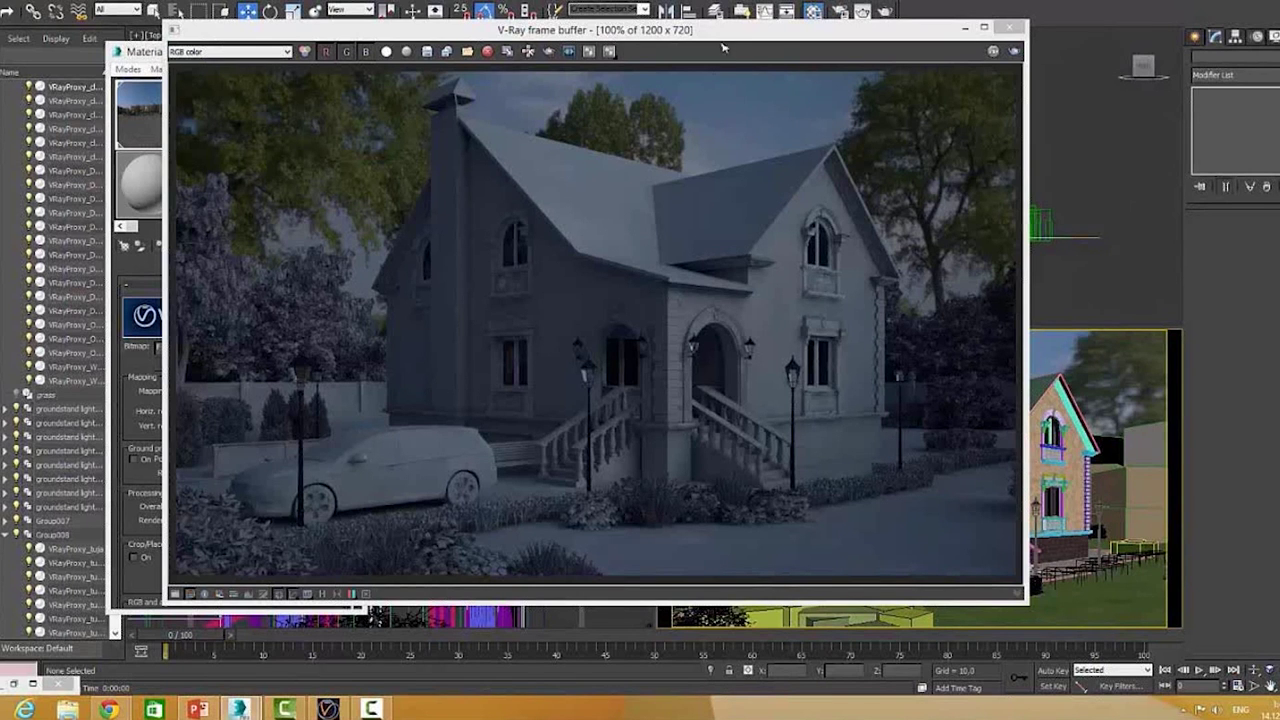
{"action": "left_click", "coordinate": [1016, 29]}
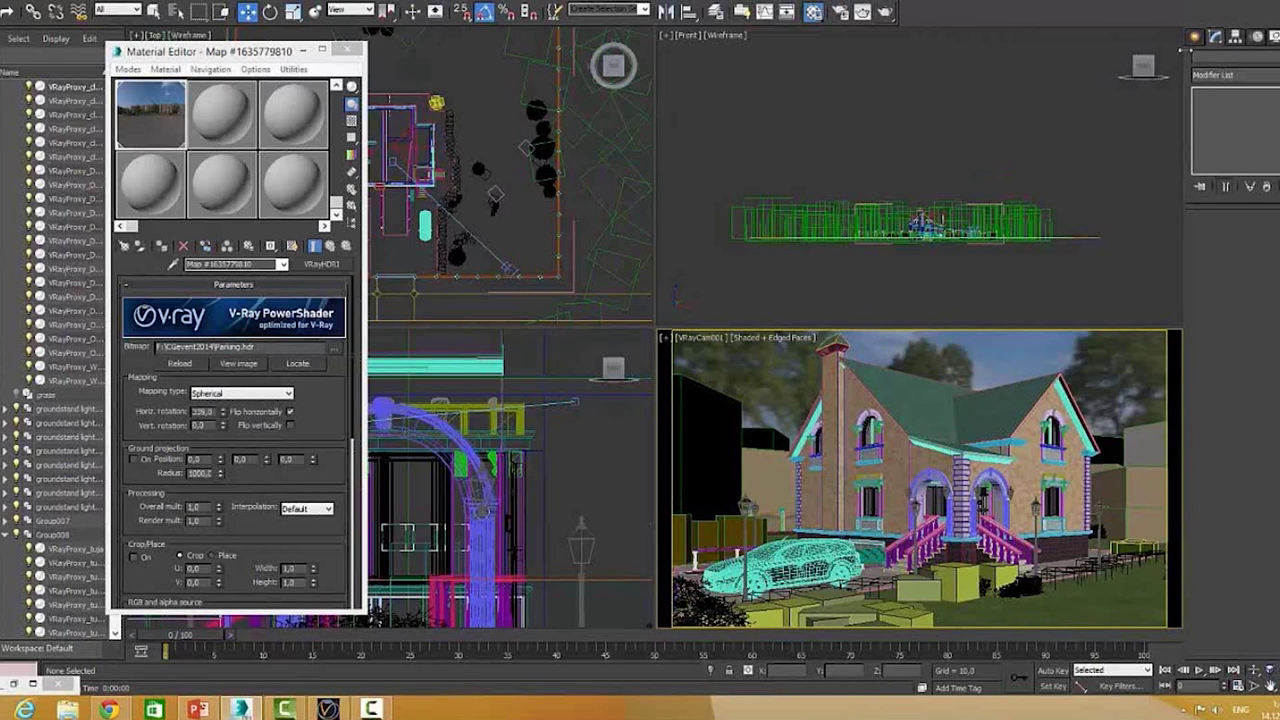
- Create a Dome-type VRayLight001 by clicking in the Top viewport above the house
{"action": "left_click", "coordinate": [1196, 37]}
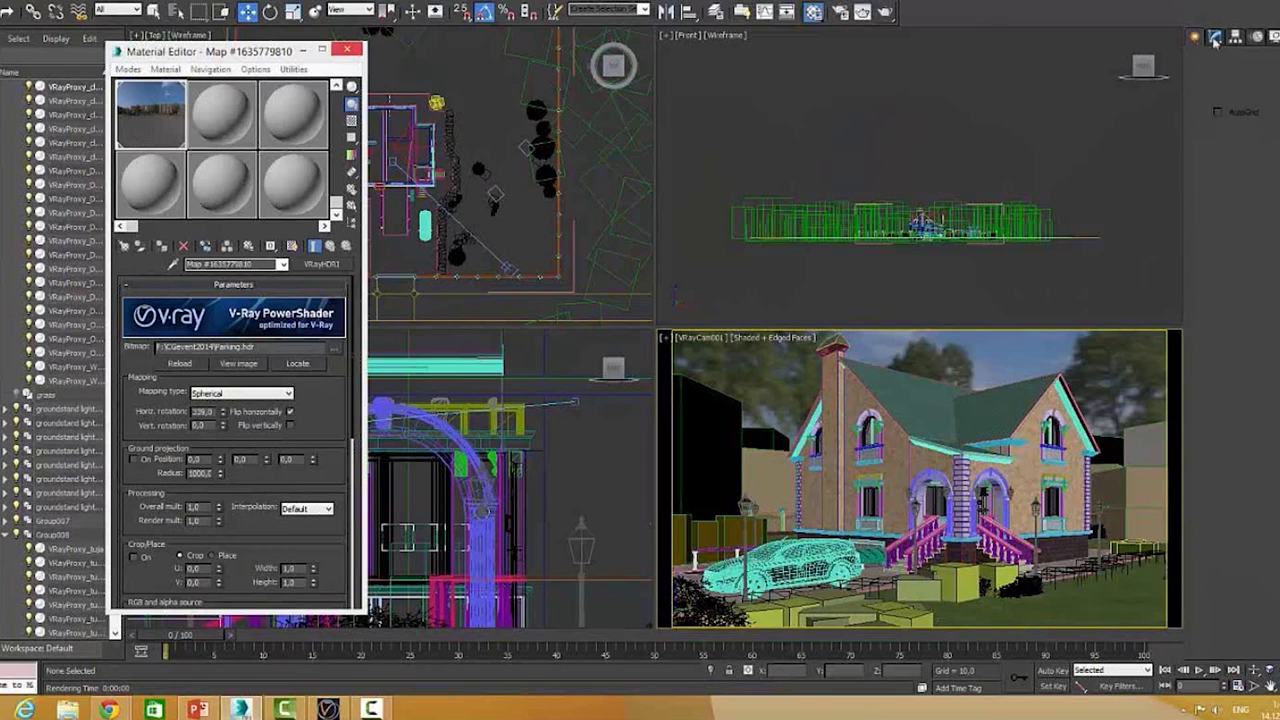
{"action": "left_click", "coordinate": [1232, 58]}
{"action": "left_click", "coordinate": [1224, 126]}
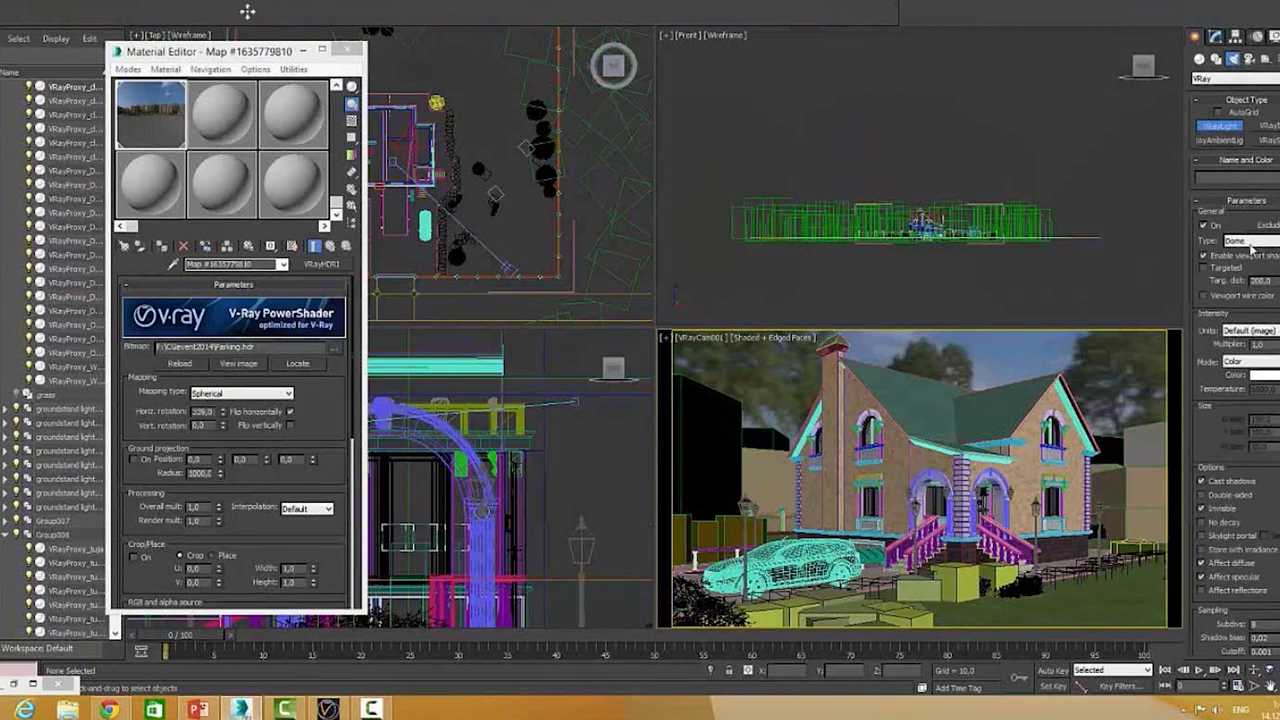
{"action": "left_click", "coordinate": [1248, 242]}
{"action": "left_click", "coordinate": [1240, 262]}
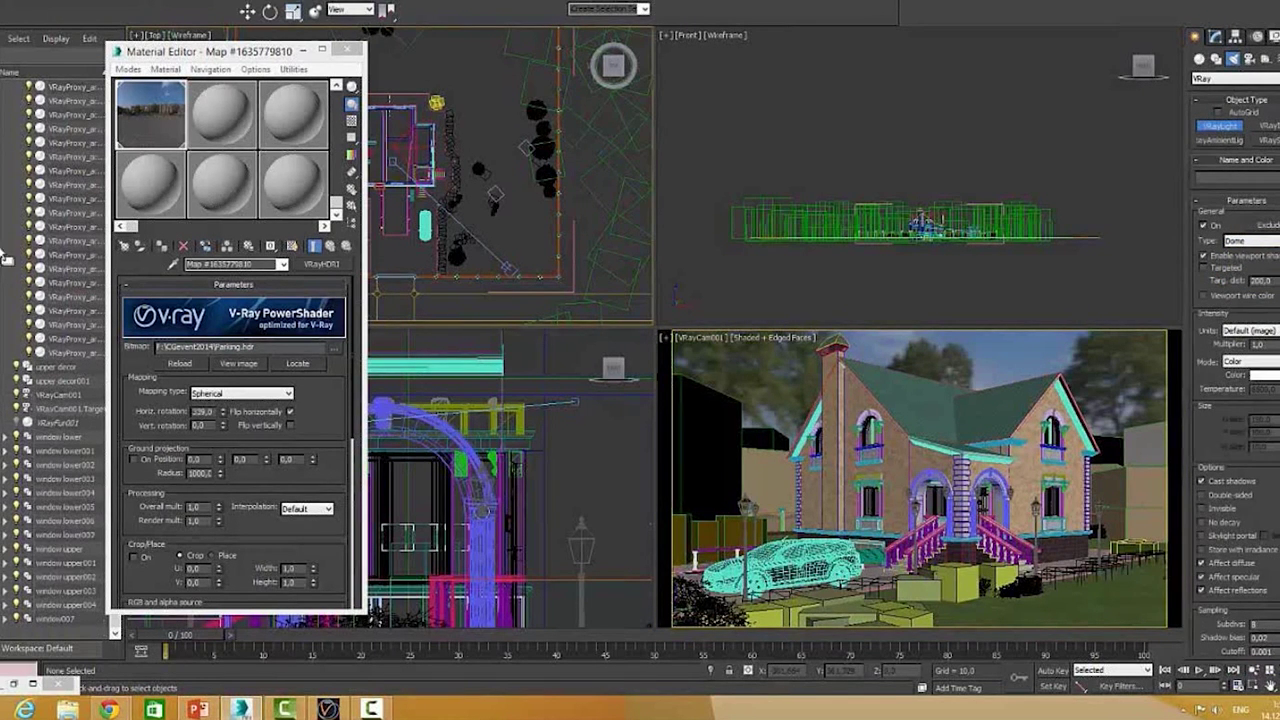
{"action": "left_click", "coordinate": [468, 73]}
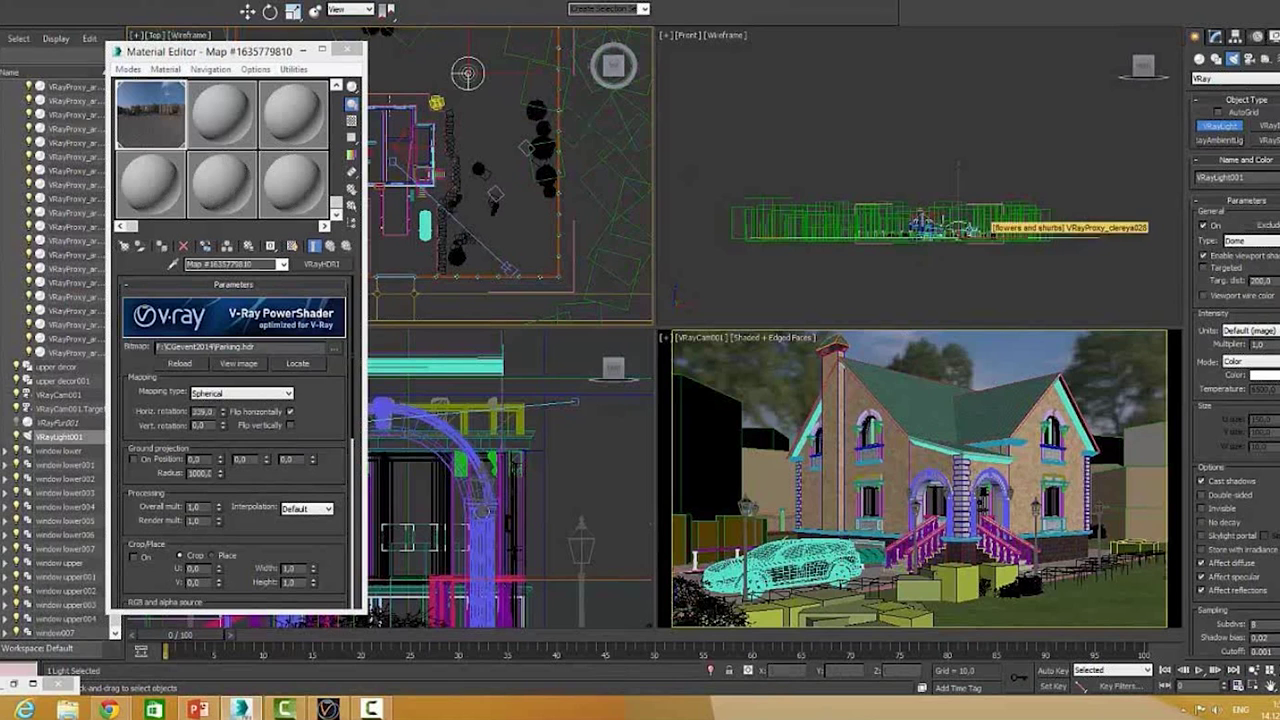
{"action": "left_click", "coordinate": [248, 11]}
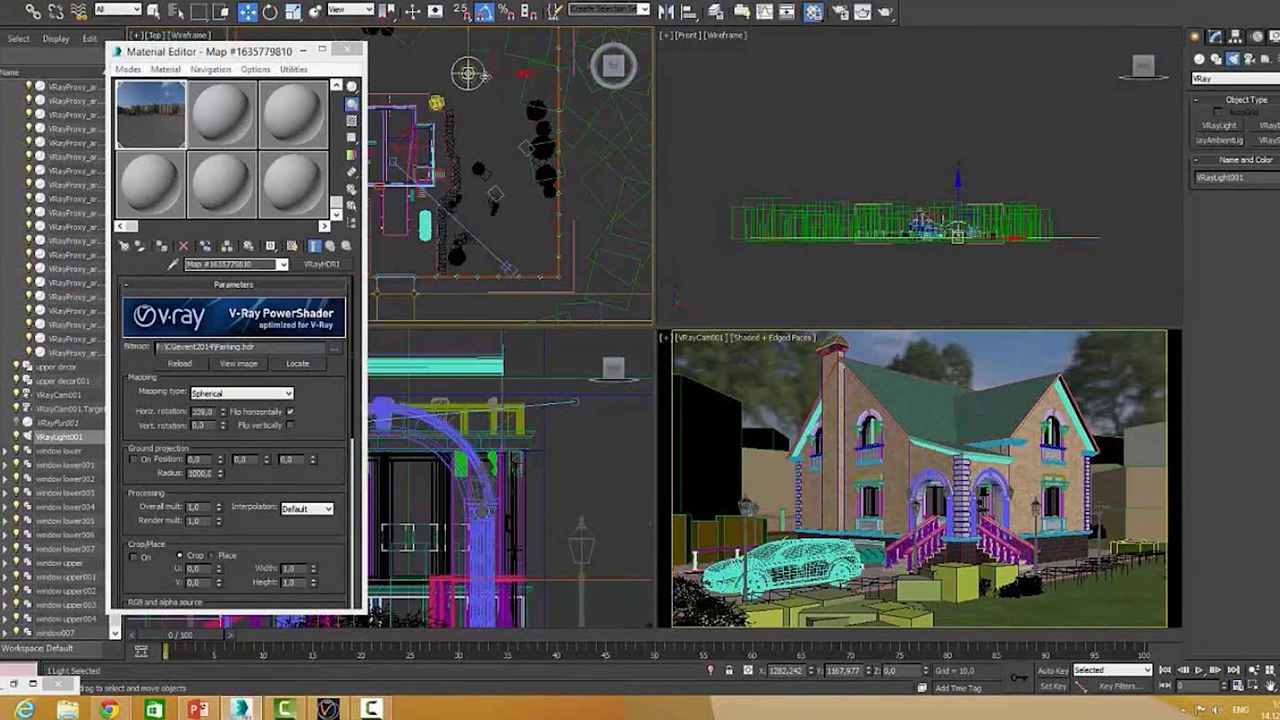
- Raise VRayLight001's dome texture resolution from 512 to 2000 in the Texture rollout
{"action": "left_click", "coordinate": [1216, 37]}
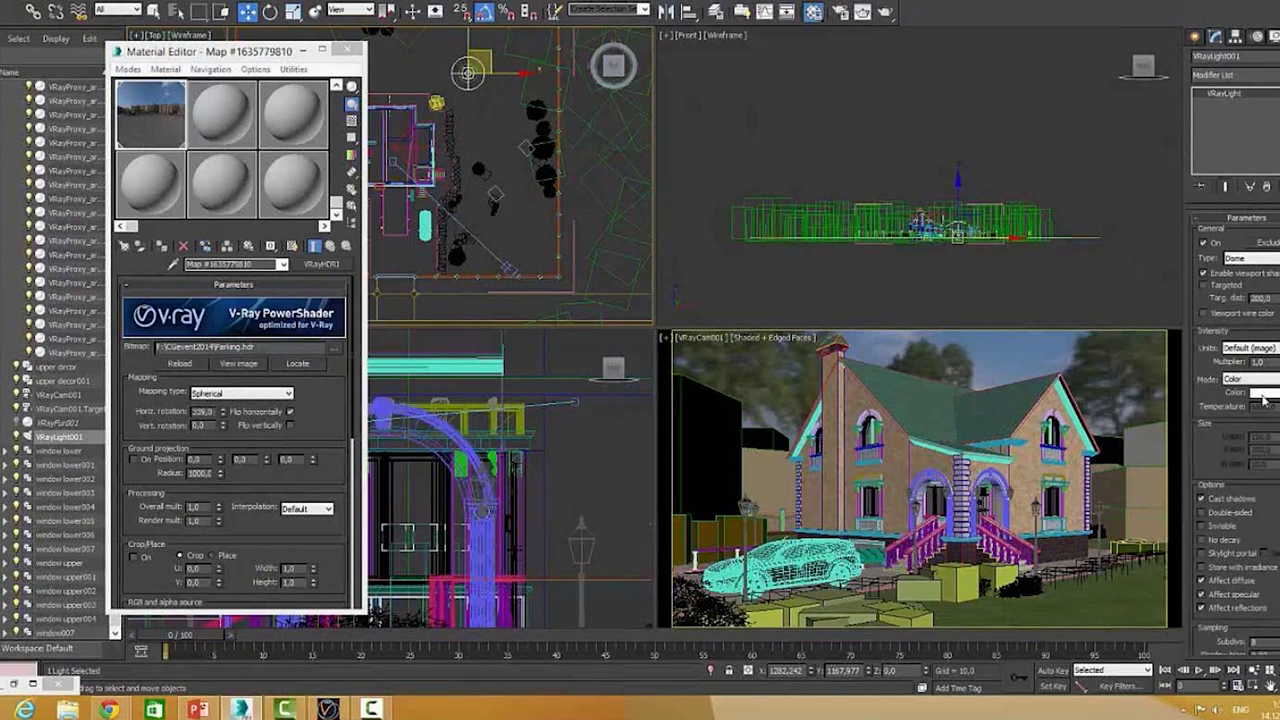
{"action": "left_click_drag", "start_coordinate": [1221, 440], "coordinate": [1225, 343]}
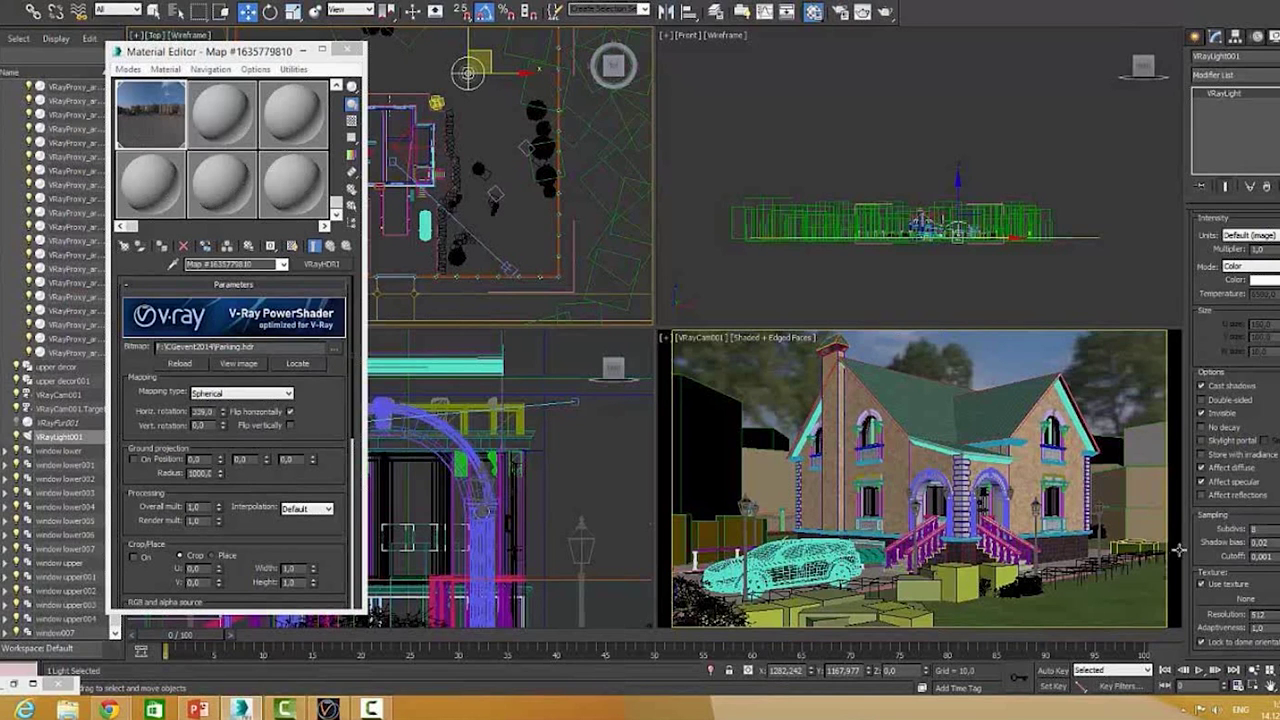
{"action": "left_click_drag", "start_coordinate": [1208, 541], "coordinate": [1197, 413]}
{"action": "scroll", "coordinate": [1196, 414], "scroll_direction": "down", "scroll_amount": 2}
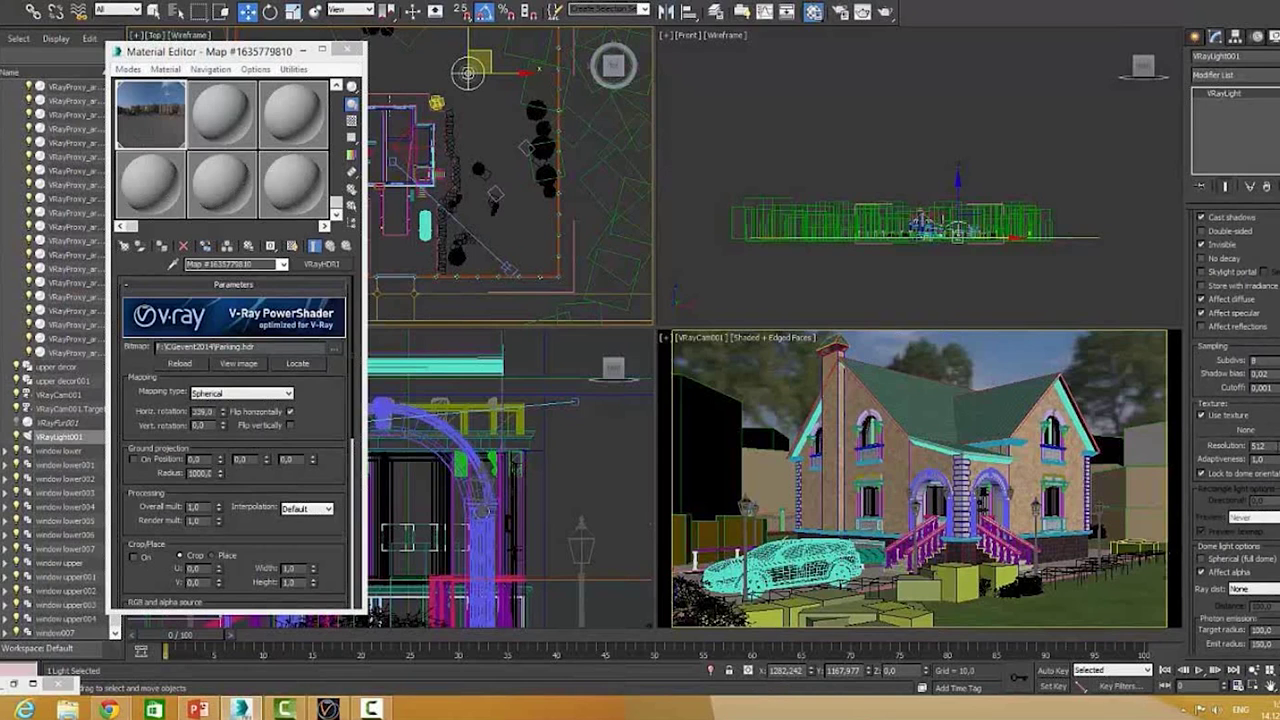
{"action": "double_click", "coordinate": [1258, 446]}
{"action": "type", "text": "2"}
{"action": "type", "text": "000"}
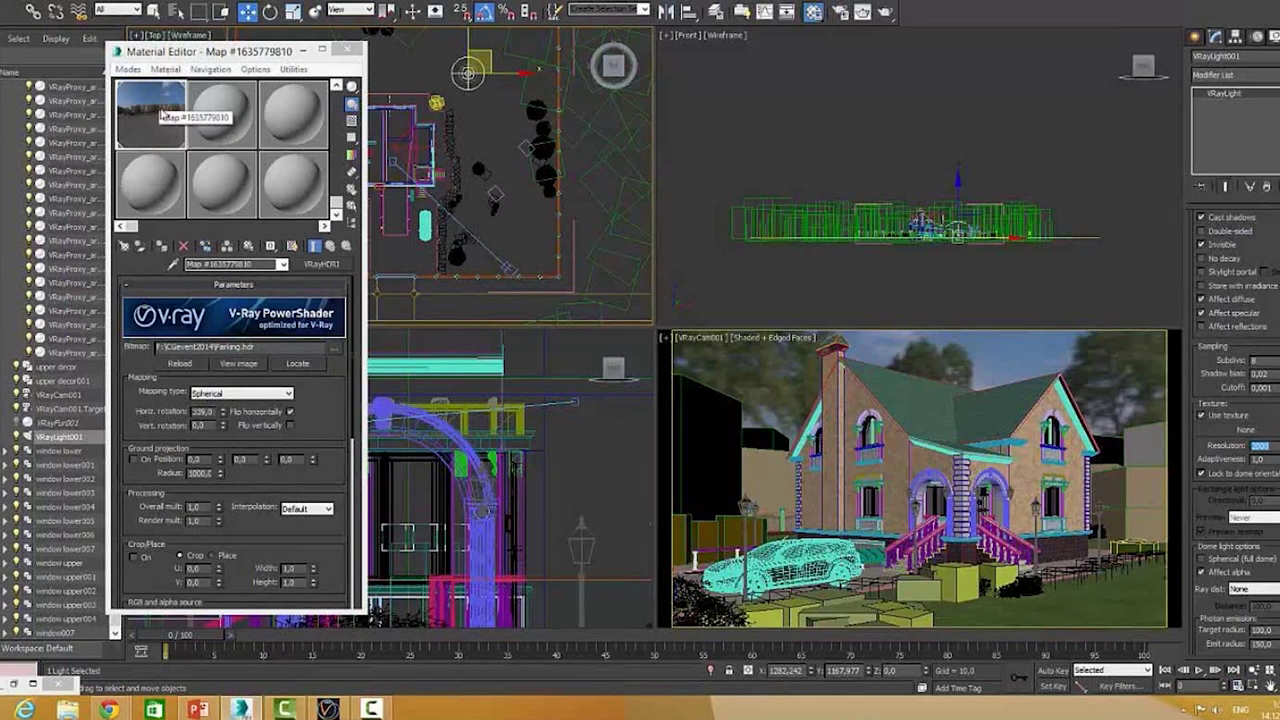
- Link the environment's Parking VRayHDRI map to VRayLight001's dome texture as an instance
{"action": "mouse_move", "coordinate": [160, 106]}
{"action": "left_mouse_down"}
{"action": "mouse_move", "coordinate": [158, 117]}
{"action": "mouse_move", "coordinate": [1243, 432]}
{"action": "left_mouse_up"}
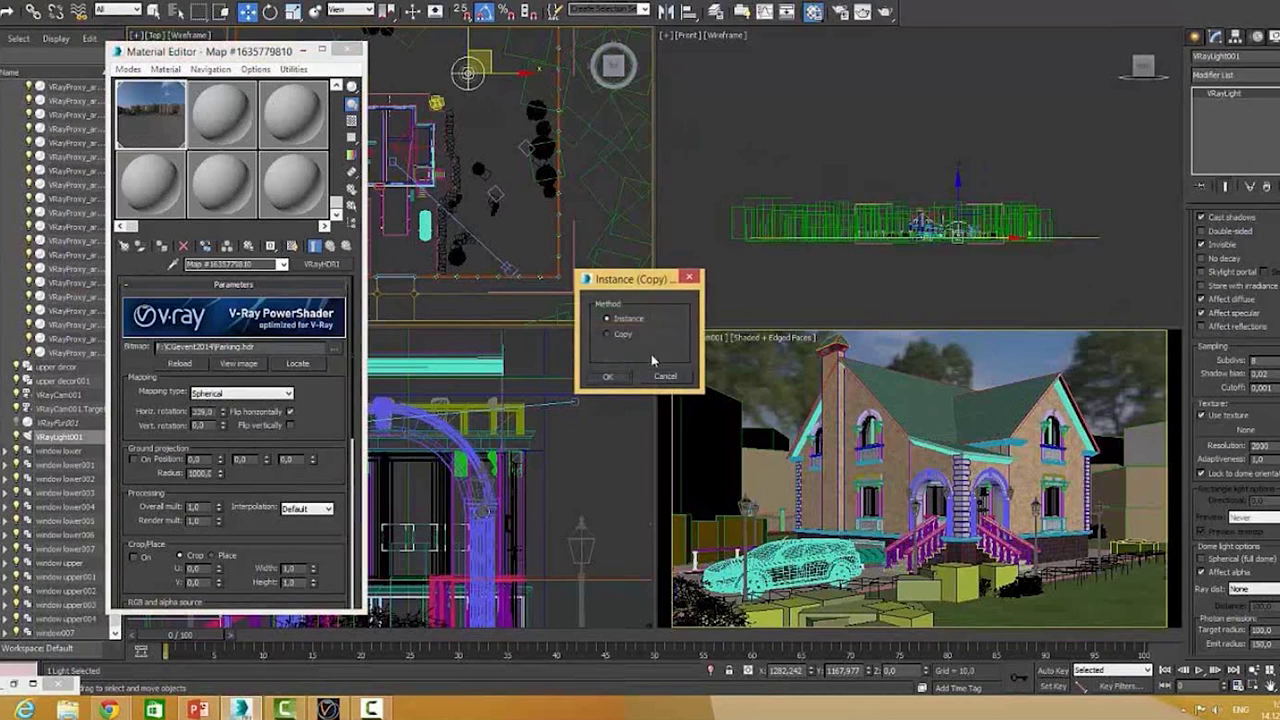
{"action": "left_click", "coordinate": [610, 375]}
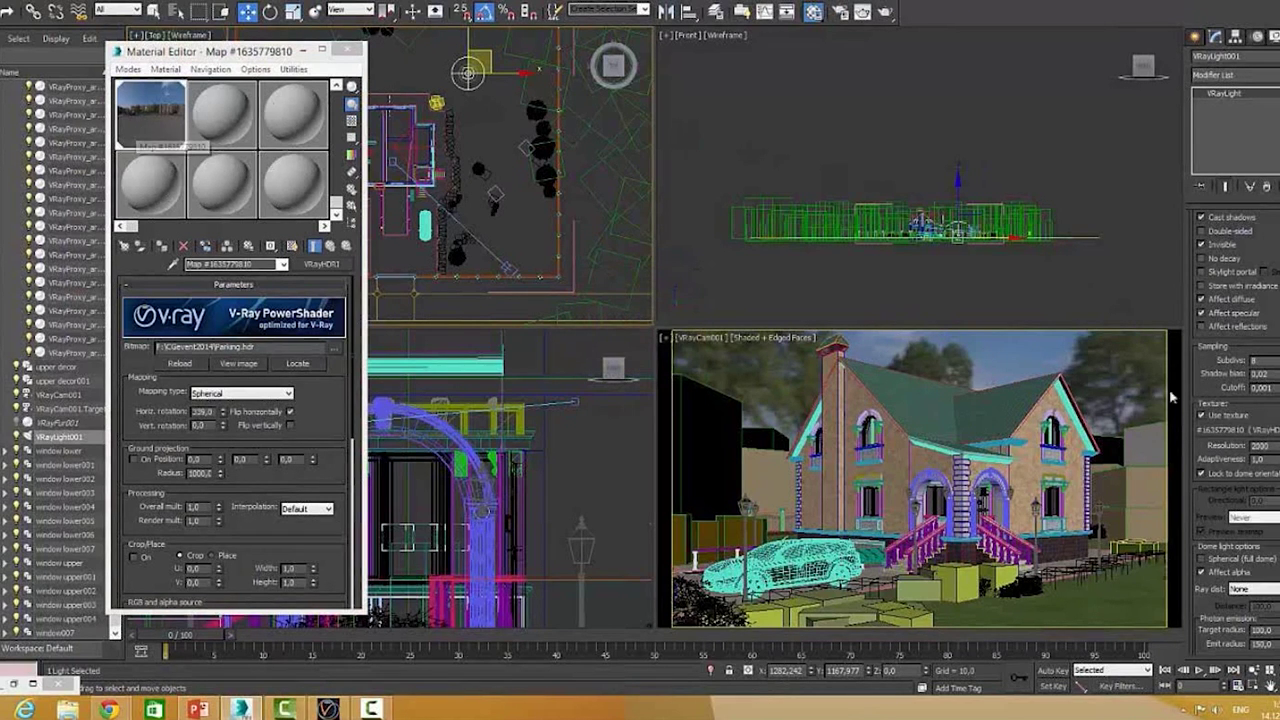
{"action": "key", "text": "8"}
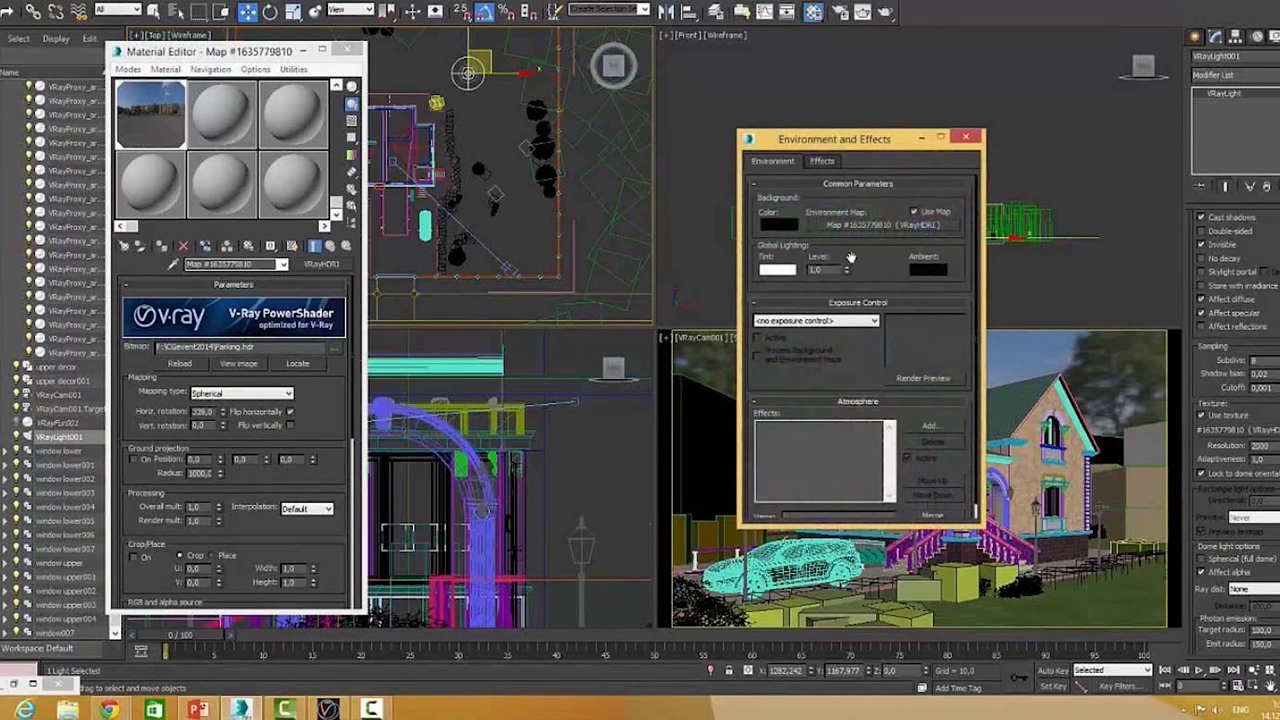
{"action": "left_click", "coordinate": [965, 137]}
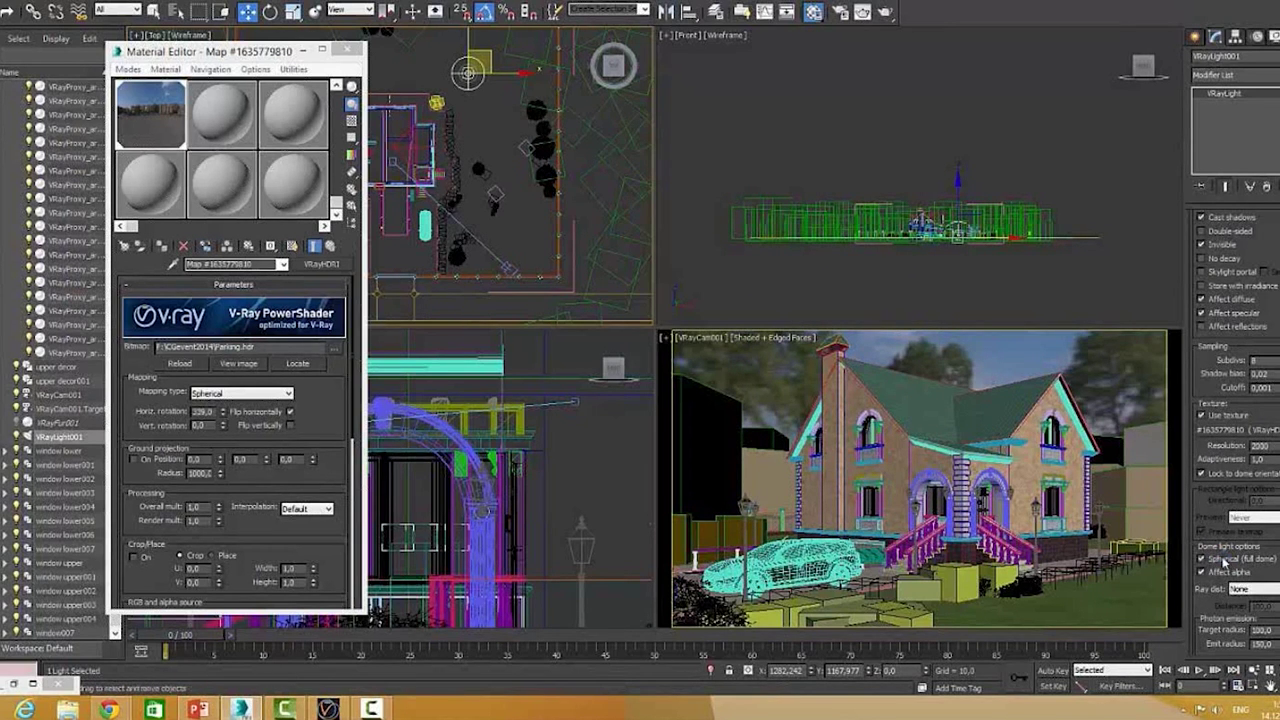
- Run a test render of the dome-lit house from the camera view
{"action": "right_click", "coordinate": [1020, 510]}
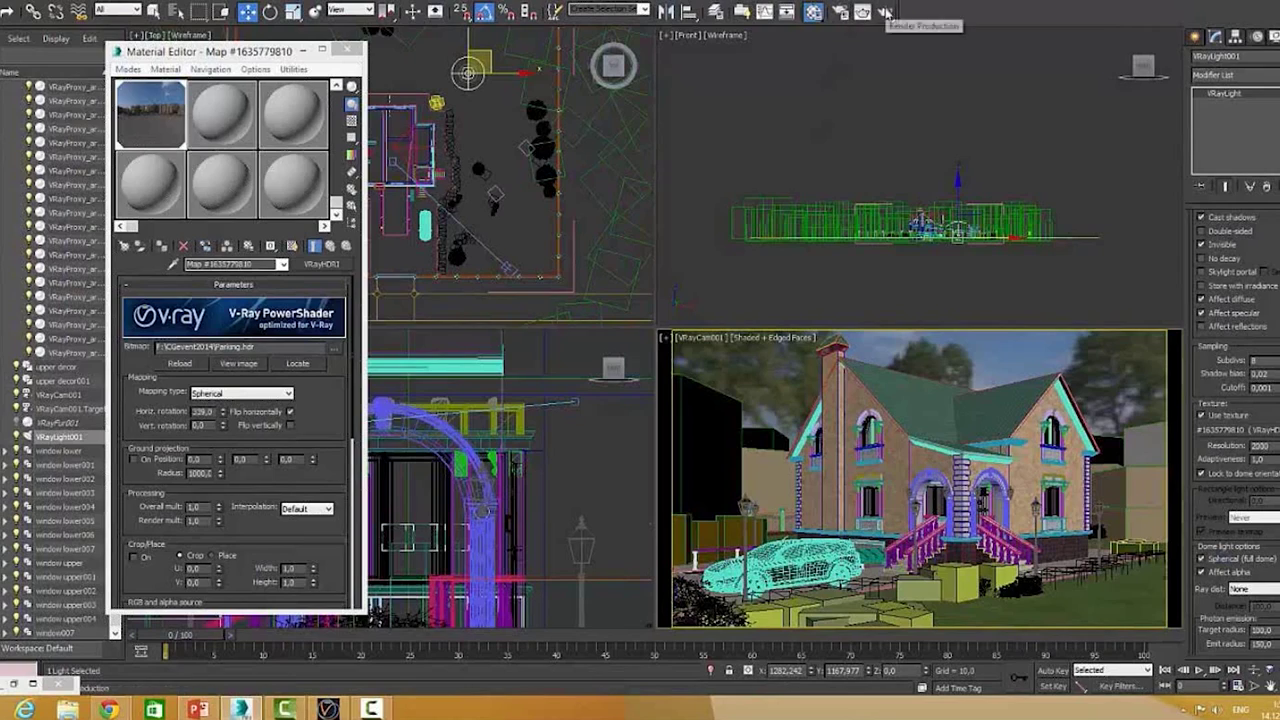
{"action": "left_click", "coordinate": [886, 12]}
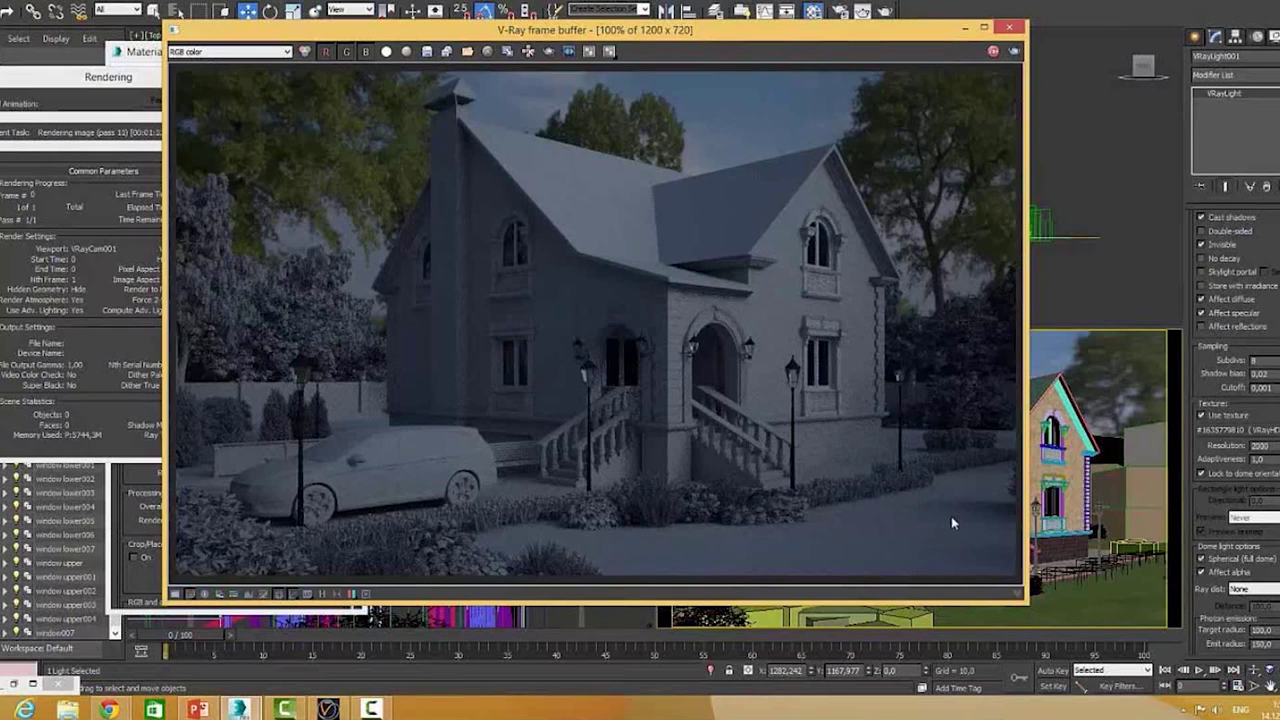
{"action": "scroll", "coordinate": [955, 515], "scroll_direction": "up", "scroll_amount": 2}
{"action": "scroll", "coordinate": [810, 426], "scroll_direction": "up", "scroll_amount": 2}
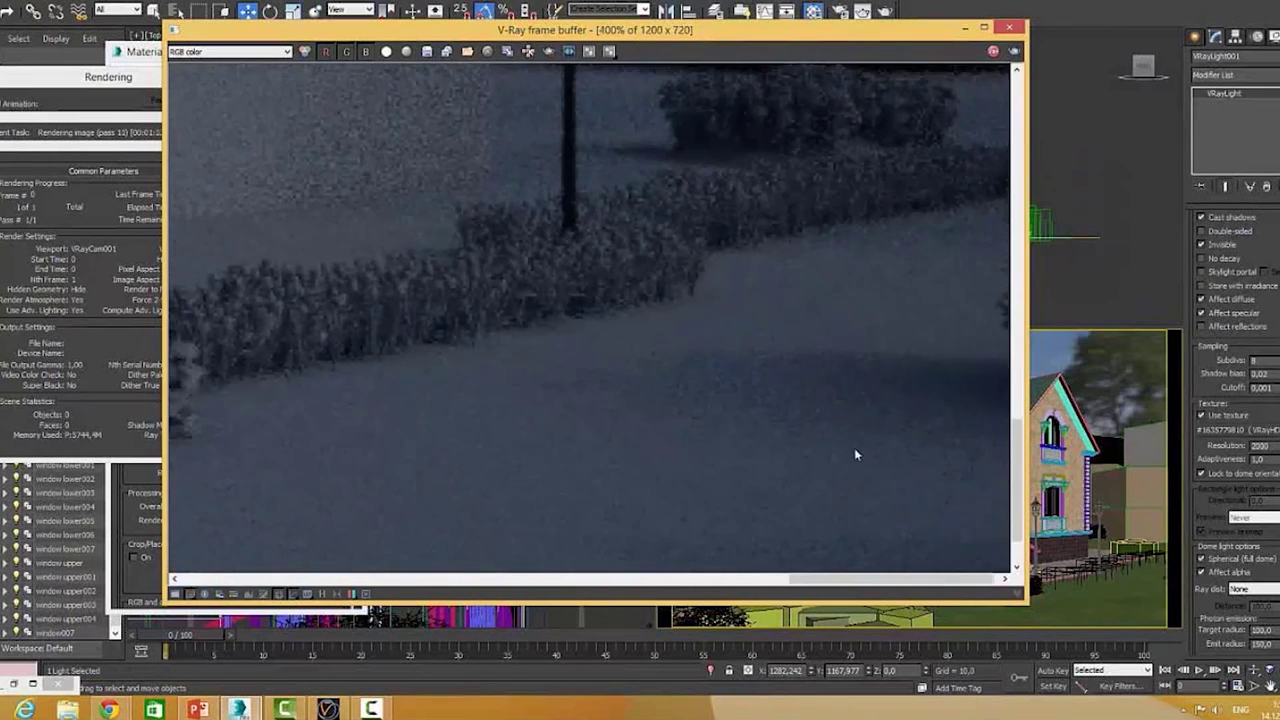
{"action": "scroll", "coordinate": [855, 455], "scroll_direction": "down", "scroll_amount": 1}
{"action": "scroll", "coordinate": [540, 395], "scroll_direction": "down", "scroll_amount": 1}
{"action": "scroll", "coordinate": [628, 407], "scroll_direction": "down", "scroll_amount": 1}
{"action": "scroll", "coordinate": [590, 422], "scroll_direction": "down", "scroll_amount": 1}
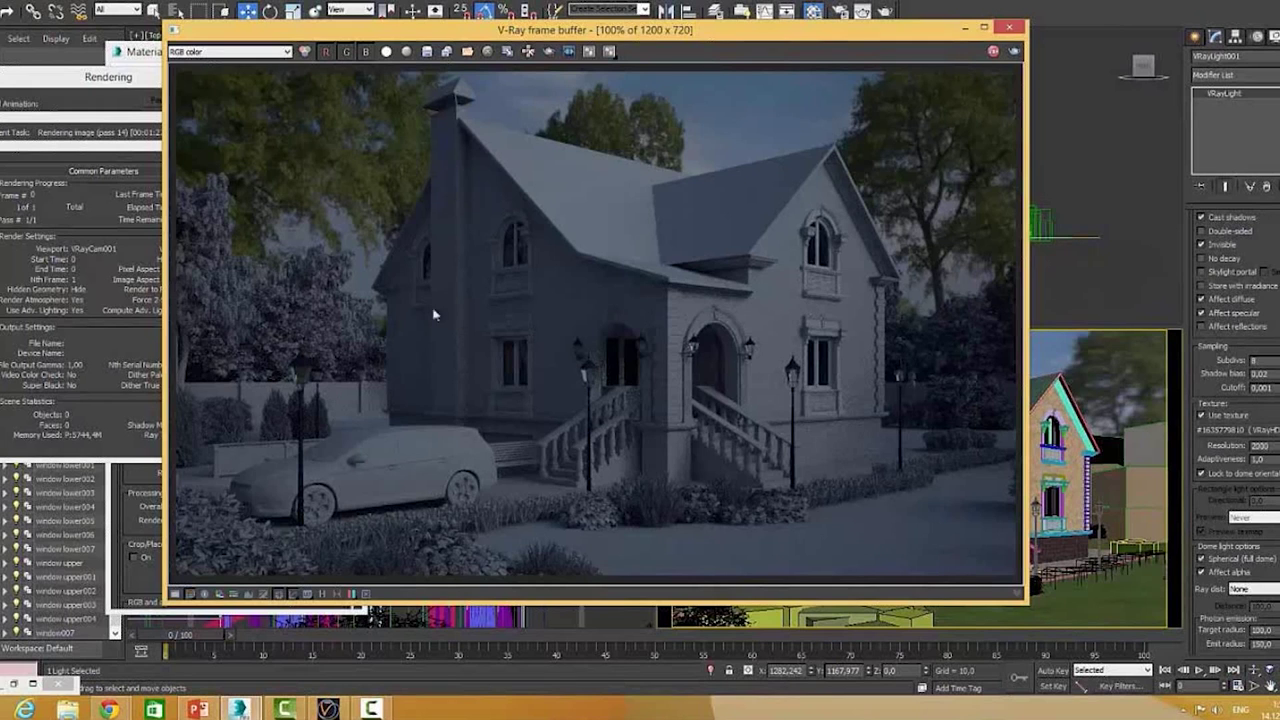
- Cancel the running render and close the V-Ray frame buffer
{"action": "left_click", "coordinate": [108, 256]}
{"action": "left_click", "coordinate": [212, 103]}
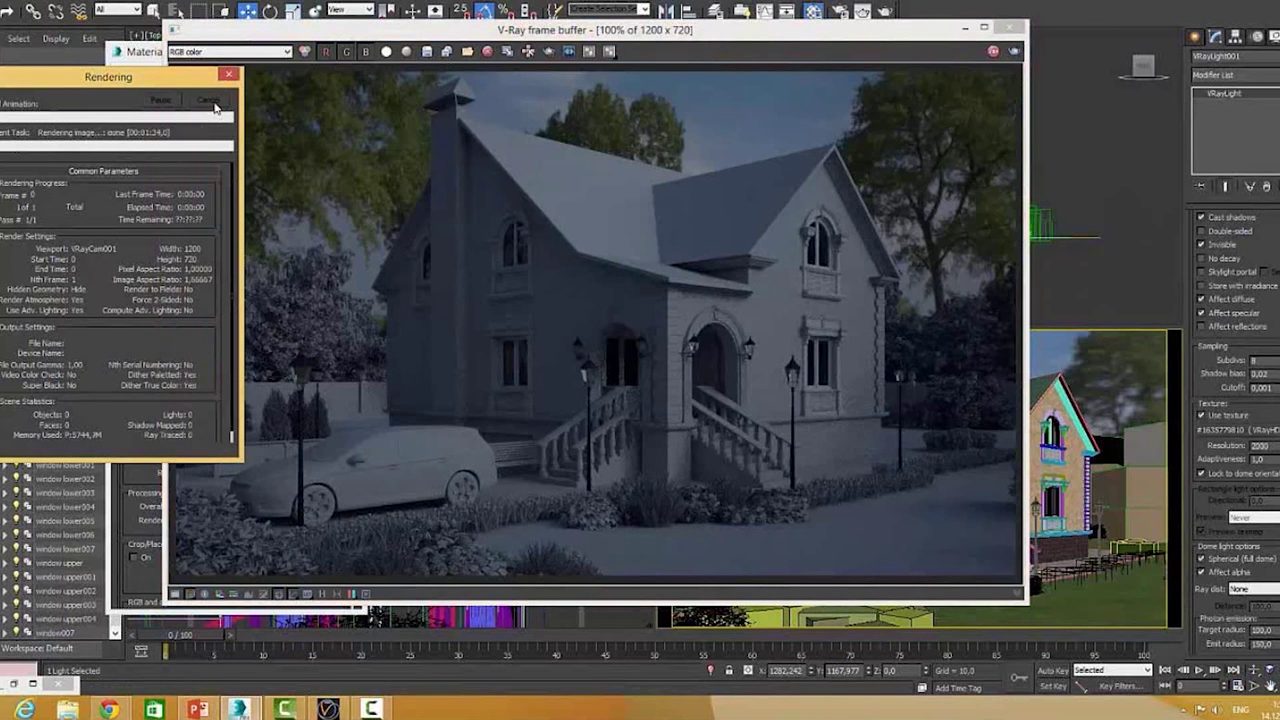
{"action": "left_click", "coordinate": [1010, 30]}
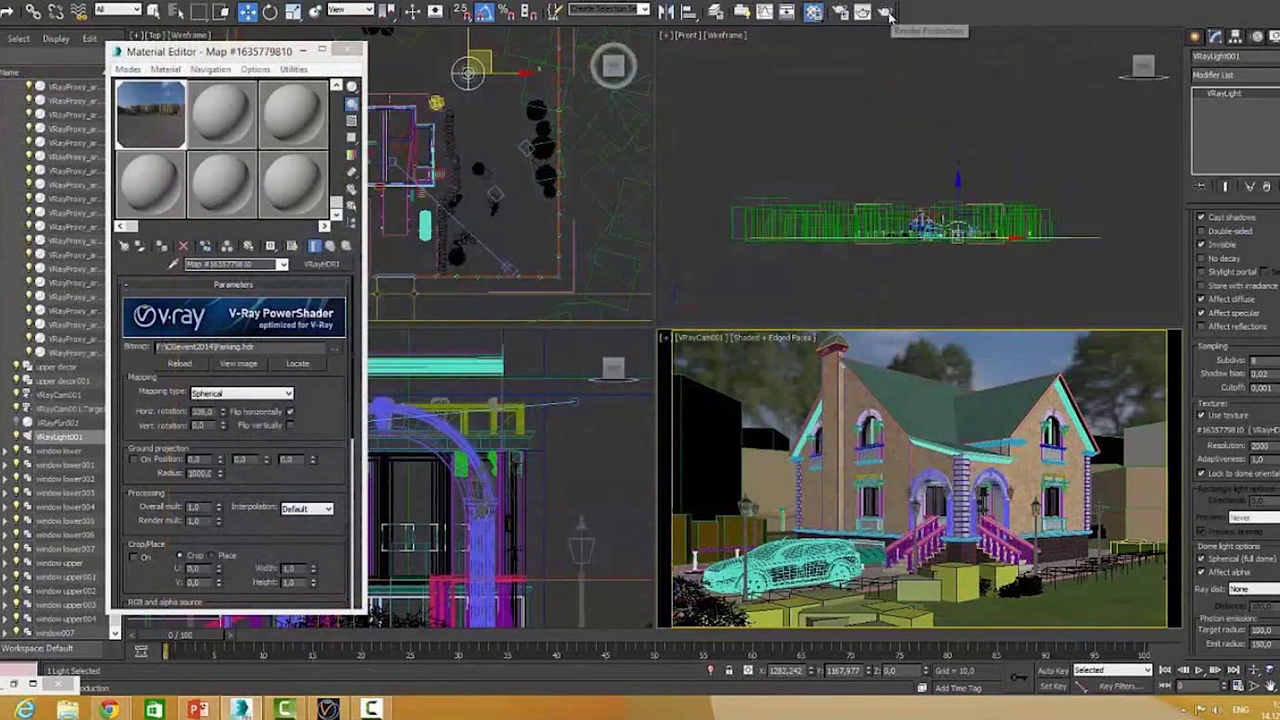
- Start an ActiveShade interactive preview of the house and car from the camera
{"action": "left_click_drag", "start_coordinate": [890, 14], "coordinate": [887, 82]}
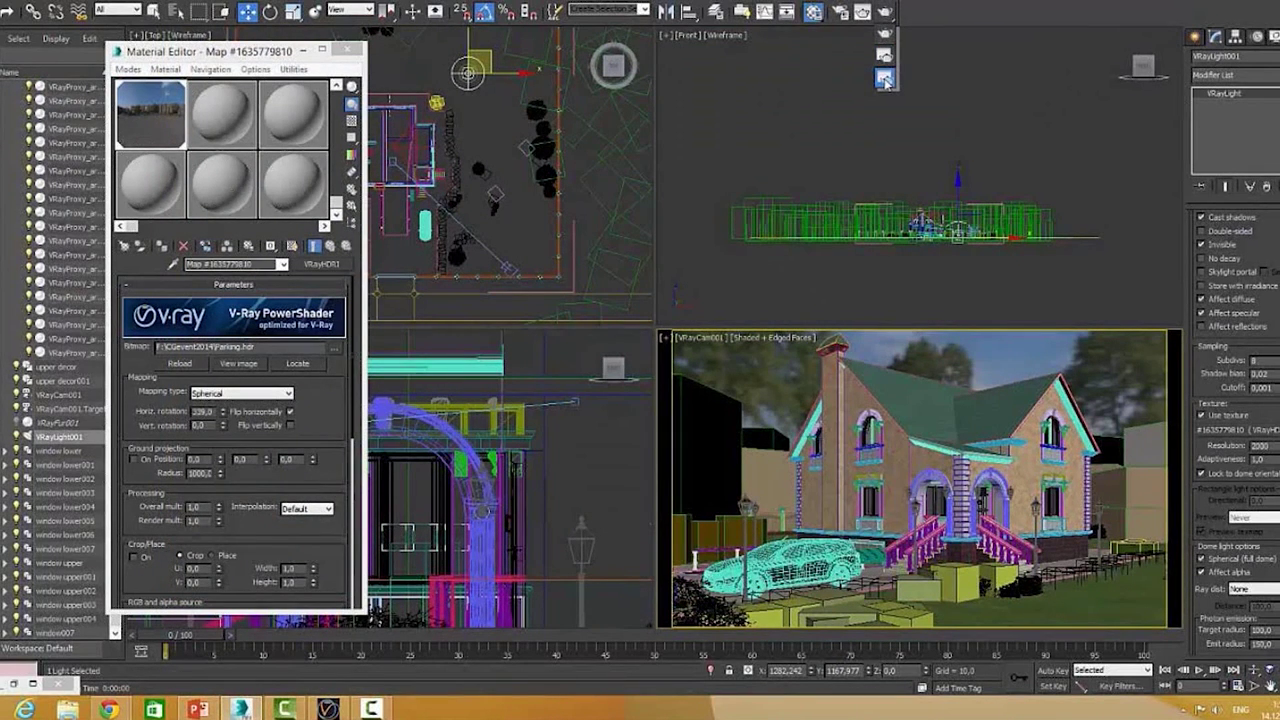
{"action": "left_click_drag", "start_coordinate": [885, 80], "coordinate": [885, 82]}
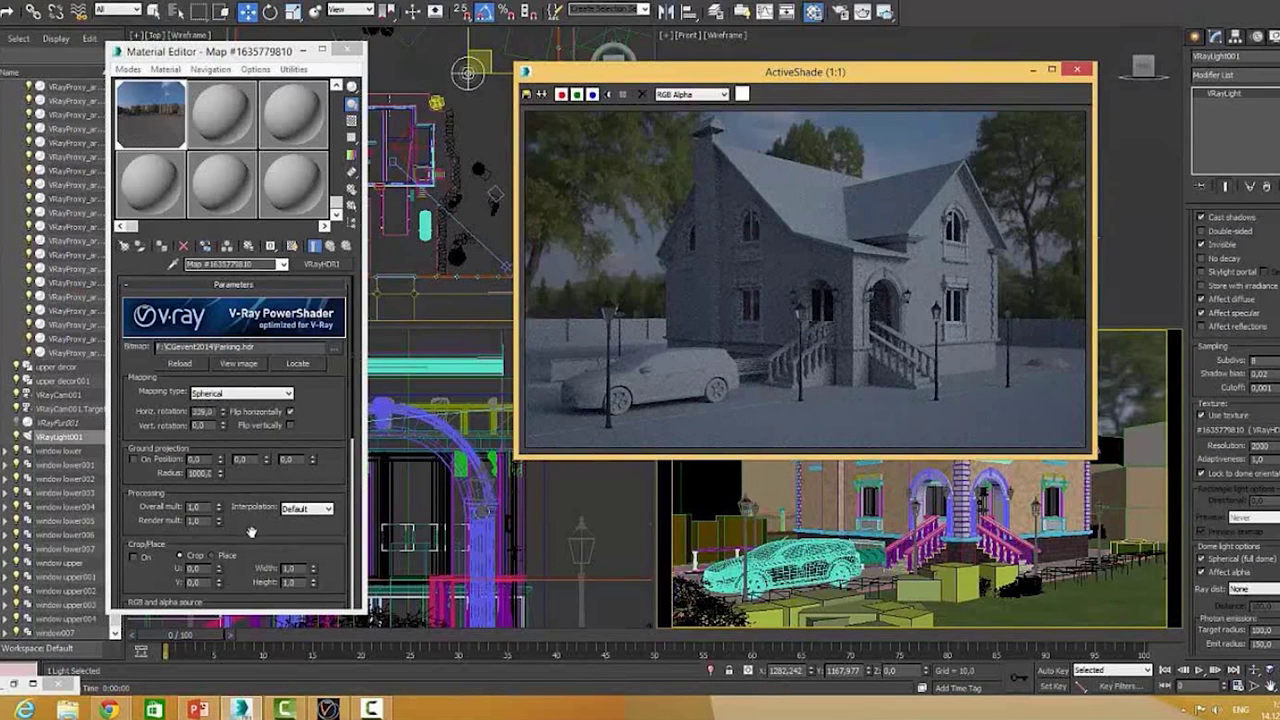
{"action": "left_click_drag", "start_coordinate": [255, 524], "coordinate": [257, 415]}
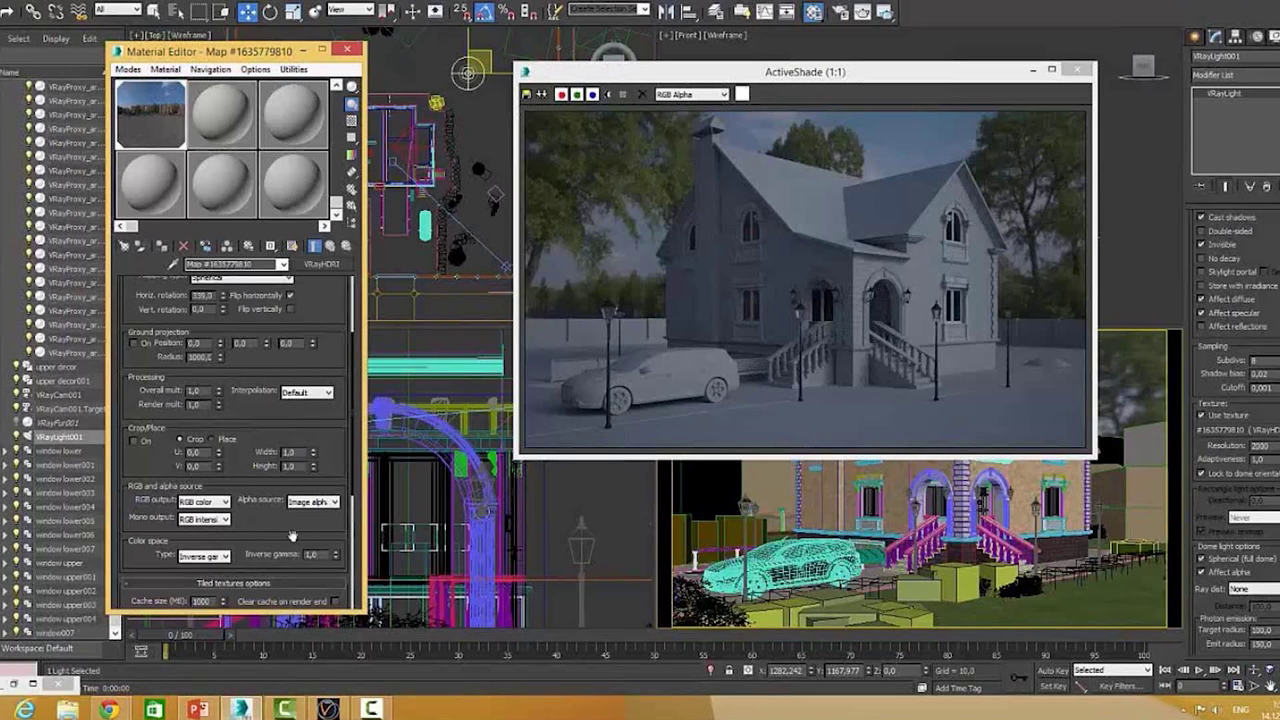
- Set the VRayHDRI map's inverse gamma to 2,2
{"action": "double_click", "coordinate": [313, 554]}
{"action": "type", "text": "2,2"}
{"action": "key", "text": "Return"}
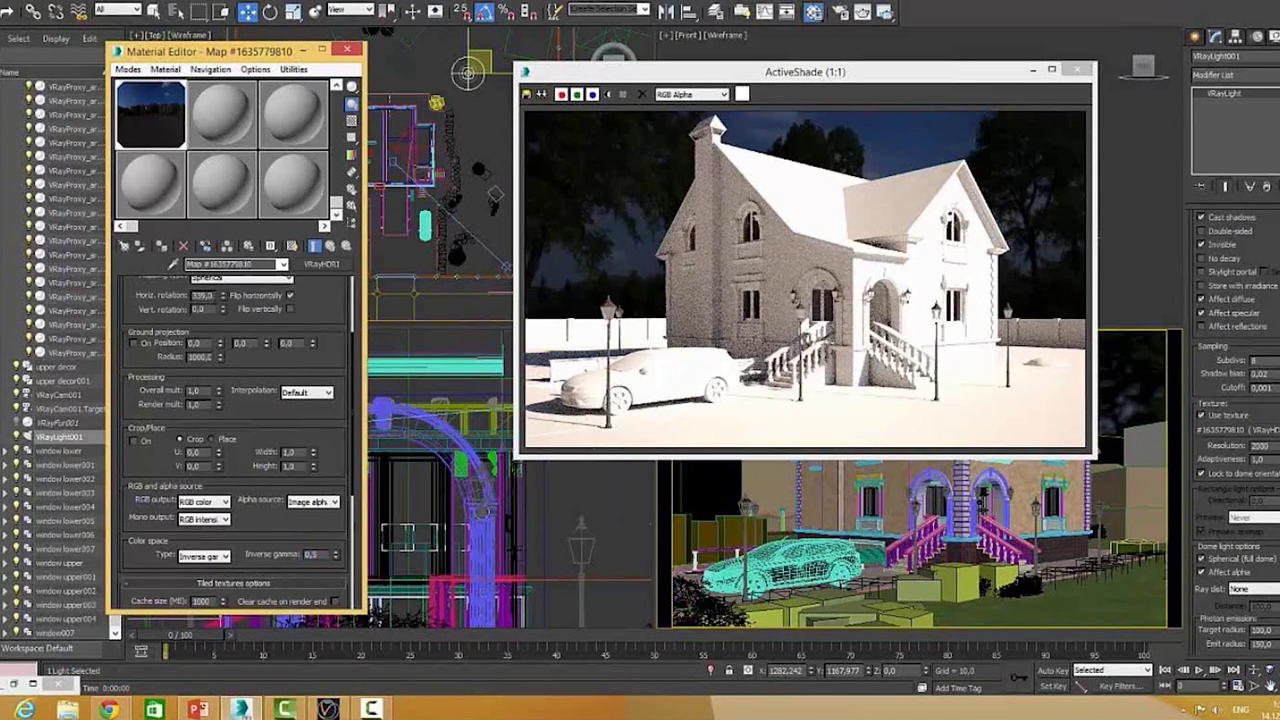
- Rotate the HDRI environment horizontally to 180 degrees and reselect the inverse gamma value
{"action": "double_click", "coordinate": [203, 295]}
{"action": "type", "text": "180"}
{"action": "key", "text": "Return"}
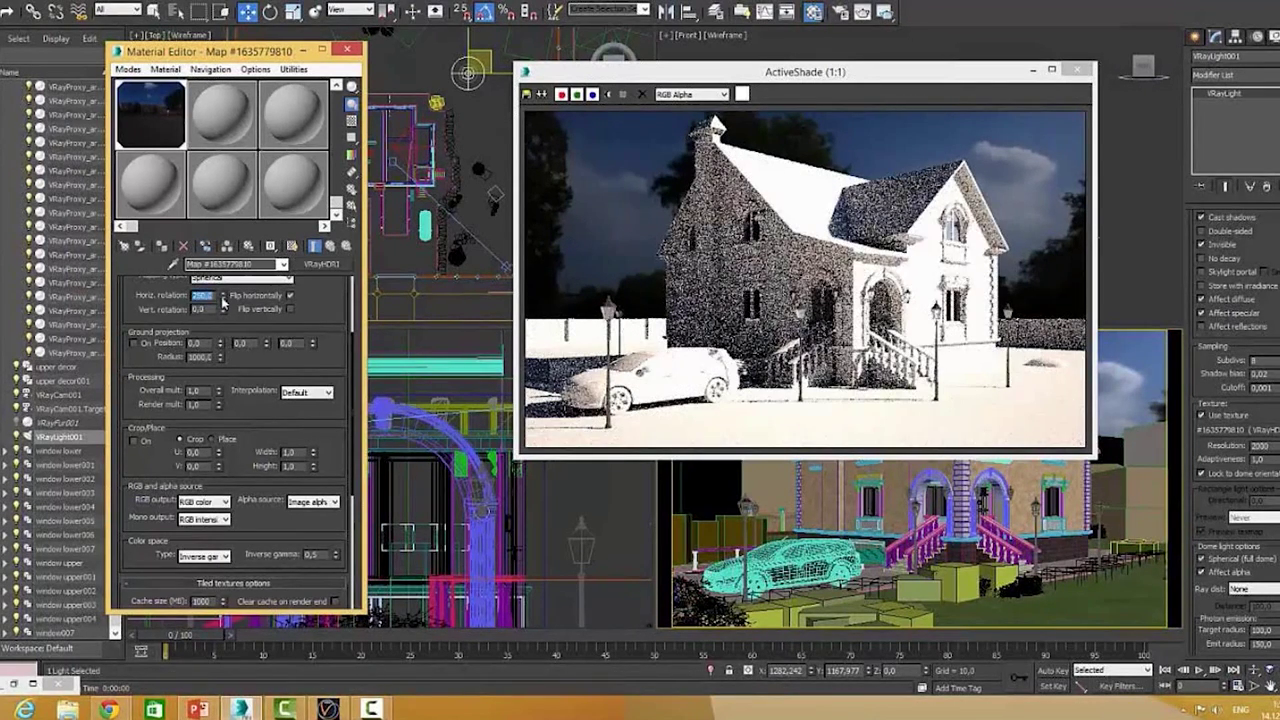
{"action": "left_click", "coordinate": [223, 305]}
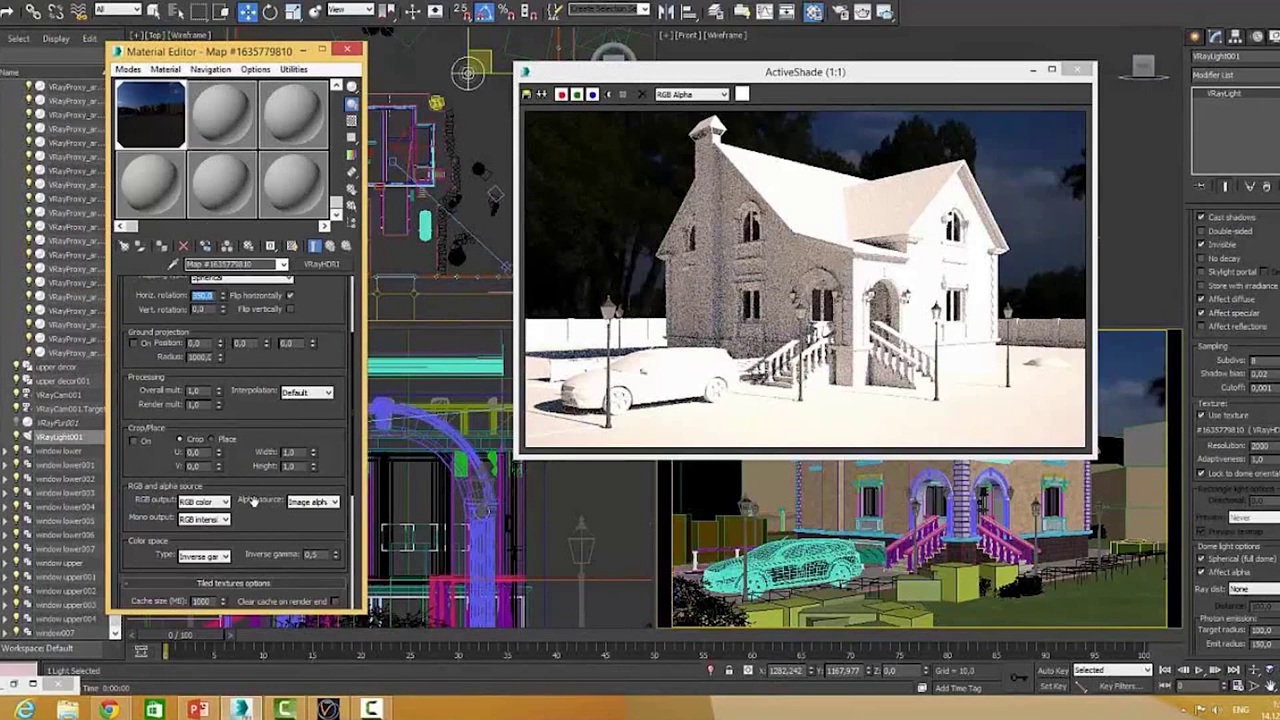
{"action": "double_click", "coordinate": [311, 554]}
{"action": "type", "text": "0,75"}
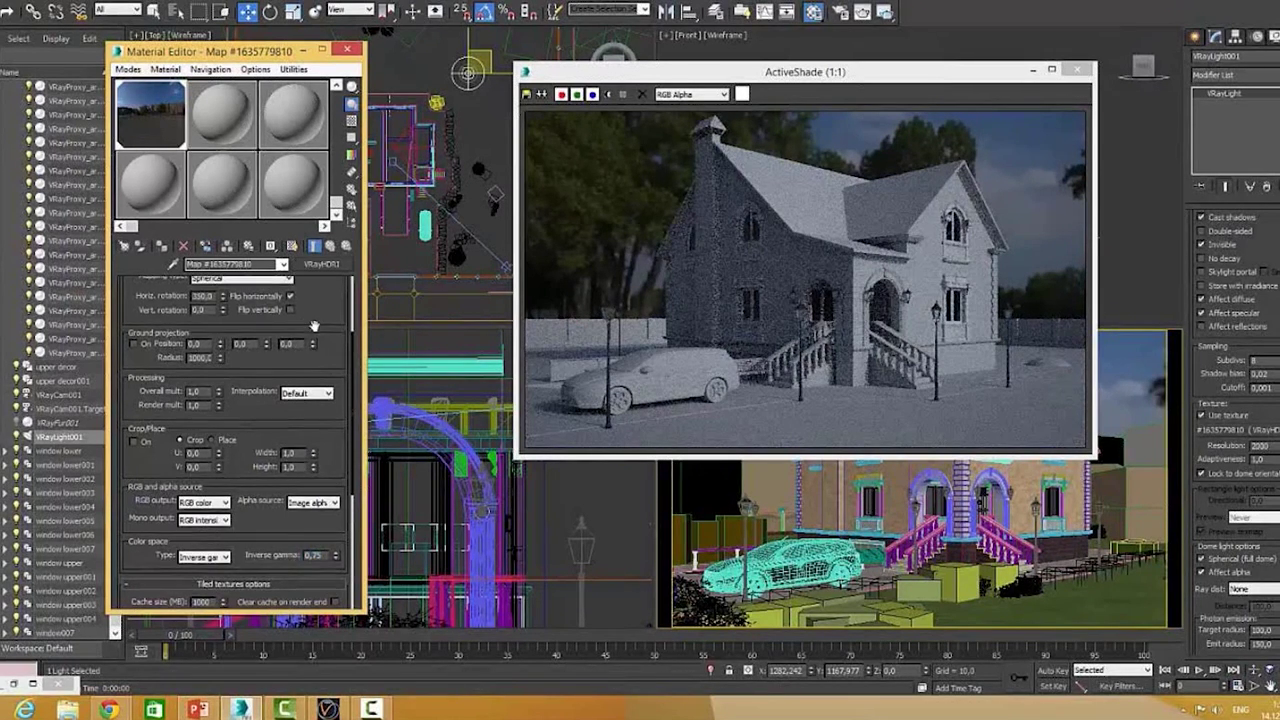
- Set the VRayHDRI map's Overall mult to 6,0 in the Processing section
{"action": "scroll", "coordinate": [310, 318], "scroll_direction": "up", "scroll_amount": 2}
{"action": "left_click", "coordinate": [195, 428]}
{"action": "type", "text": "6"}
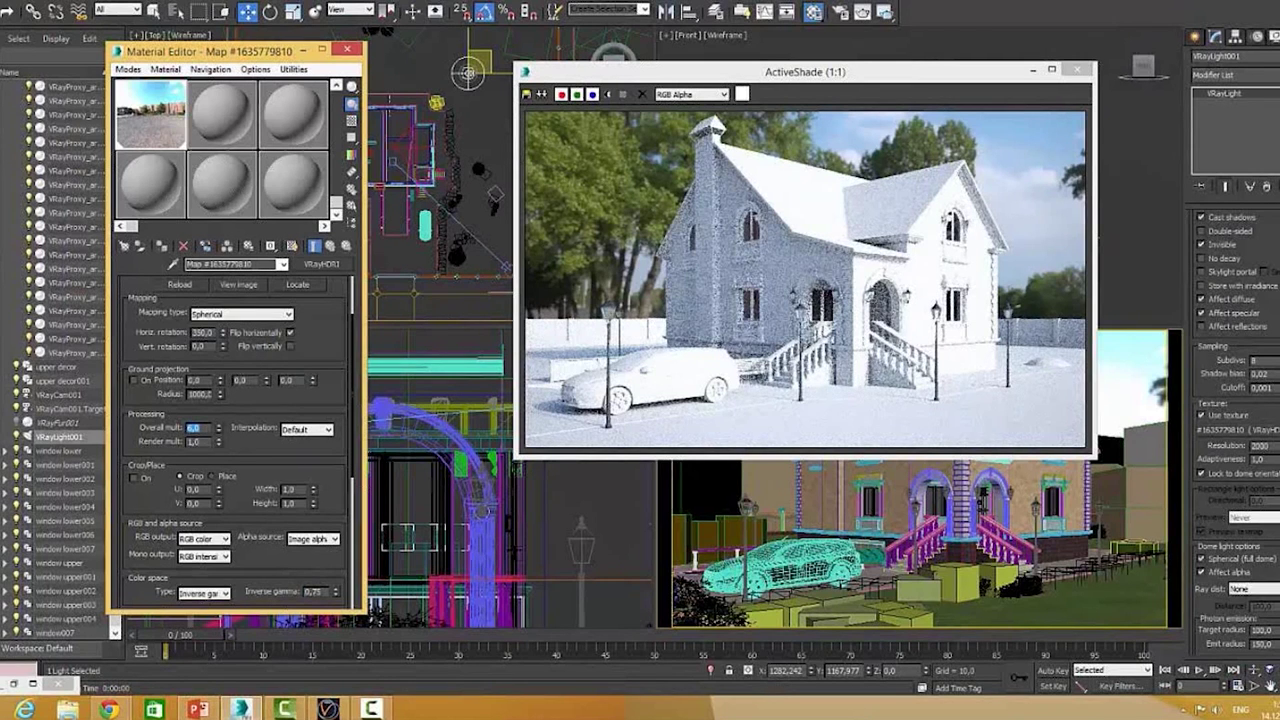
{"action": "scroll", "coordinate": [1240, 283], "scroll_direction": "up", "scroll_amount": 5}
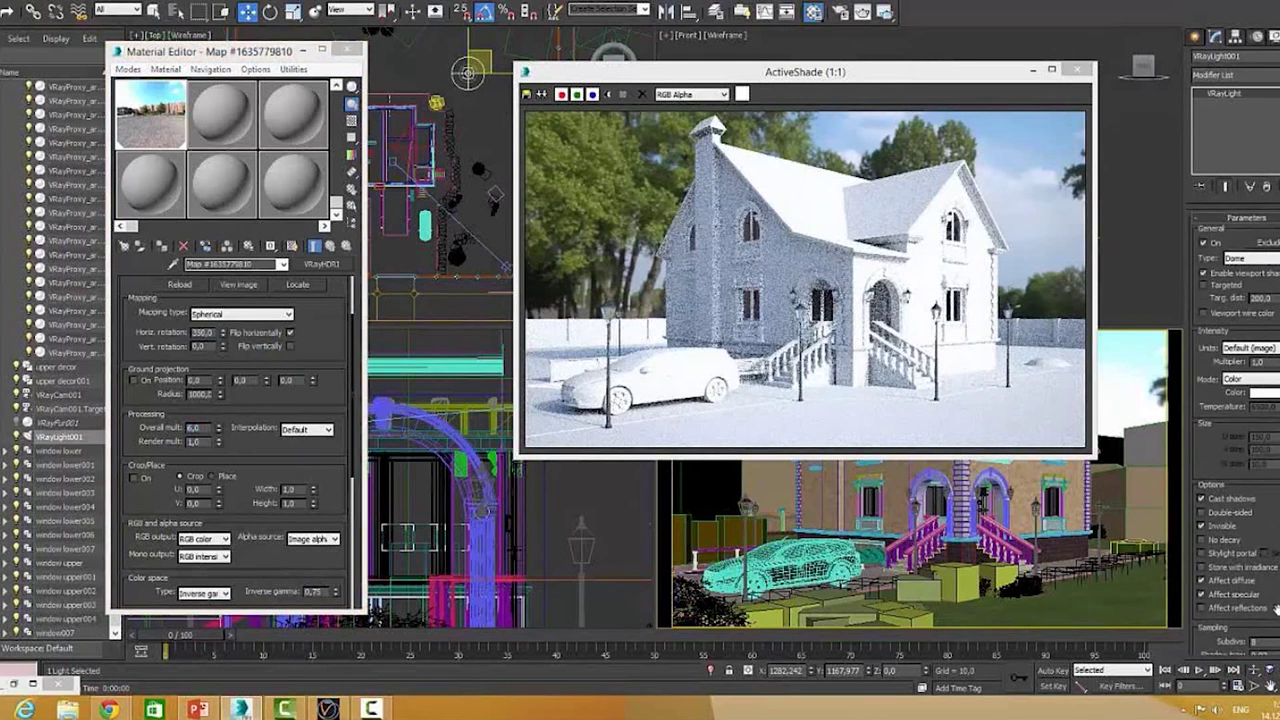
- Set VRayLight001's intensity multiplier to 0,5 and let ActiveShade refresh
{"action": "double_click", "coordinate": [1250, 361]}
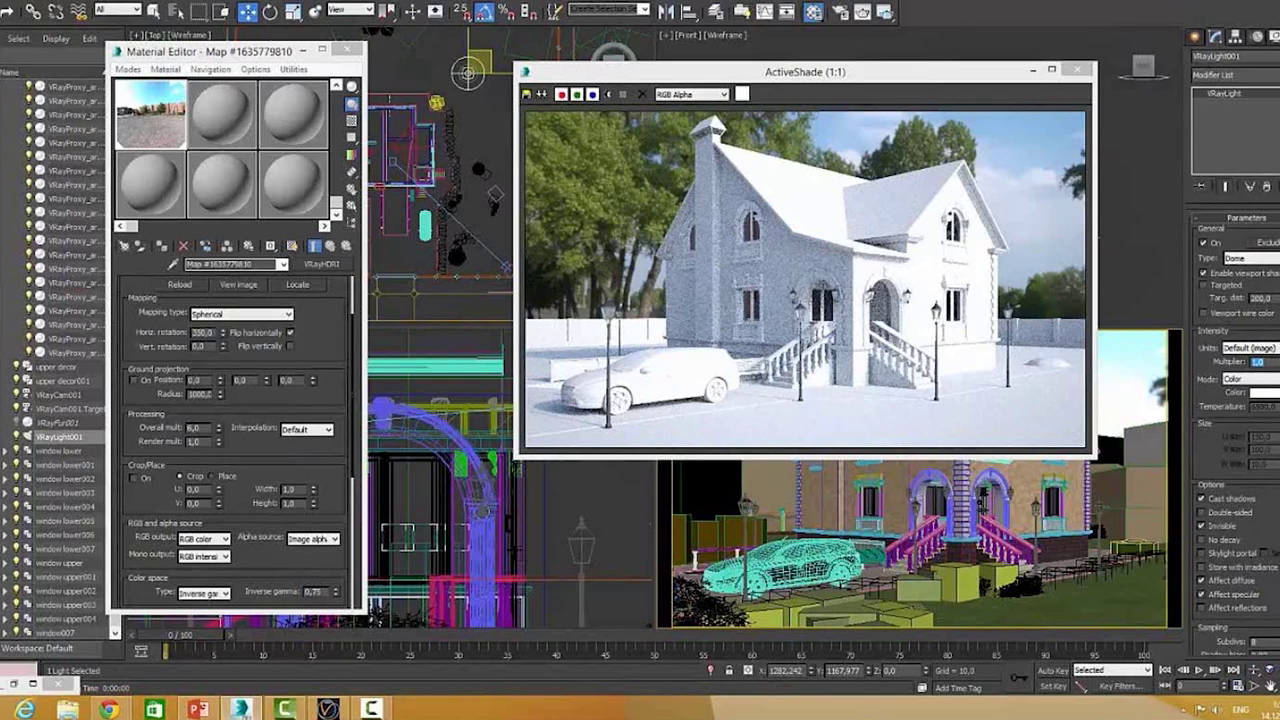
{"action": "type", "text": "1"}
{"action": "type", "text": "2"}
{"action": "key", "text": "Return"}
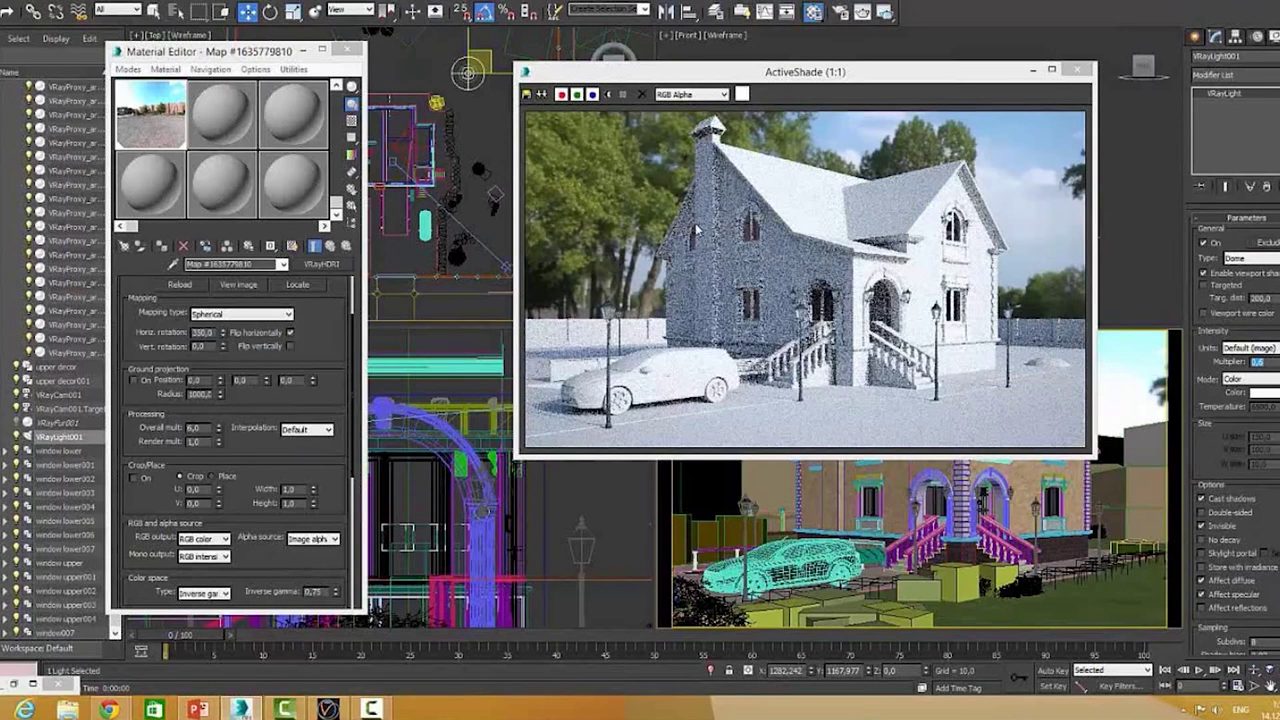
{"action": "type", "text": "0,5"}
{"action": "double_click", "coordinate": [1256, 362]}
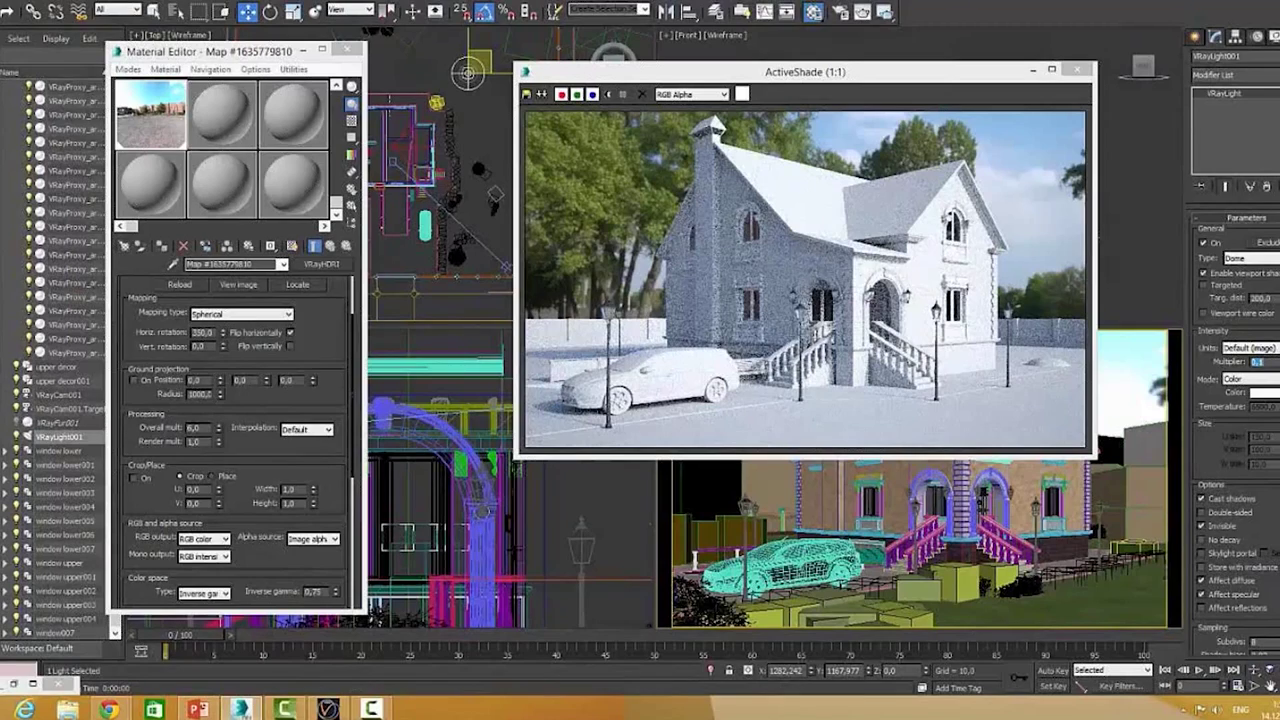
{"action": "key", "text": "Return"}
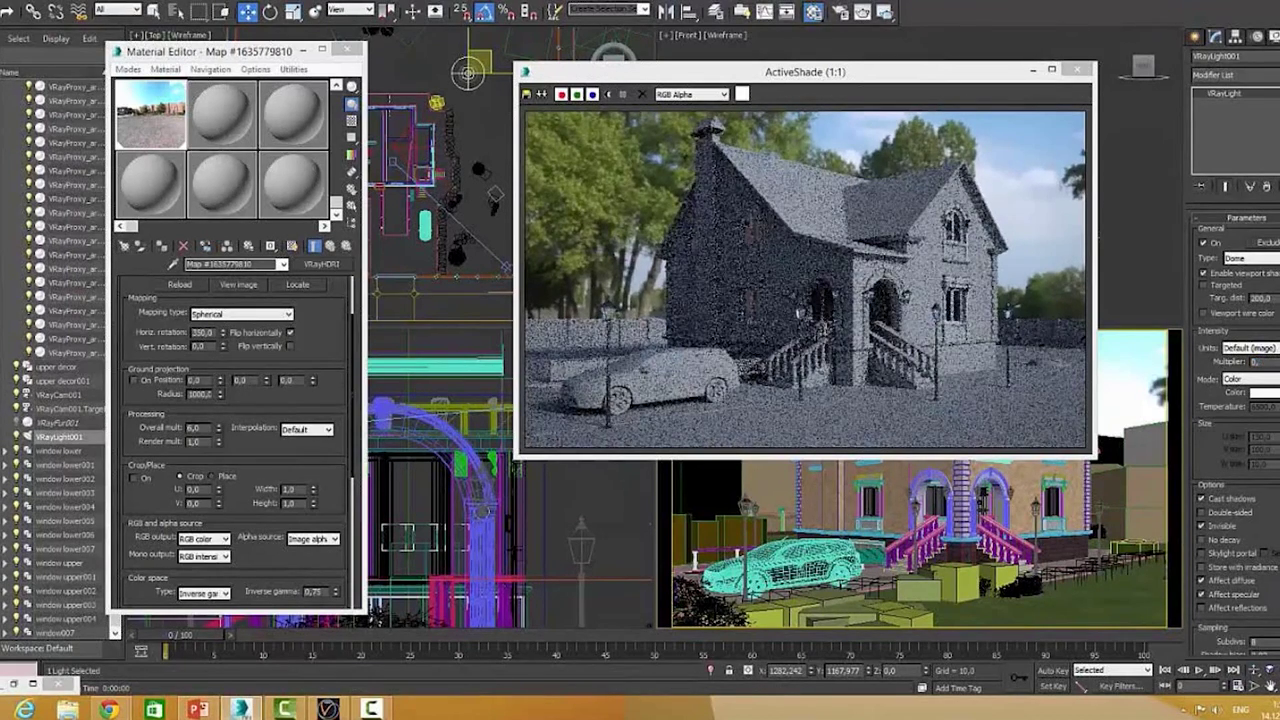
{"action": "double_click", "coordinate": [1256, 362]}
{"action": "key", "text": "Return"}
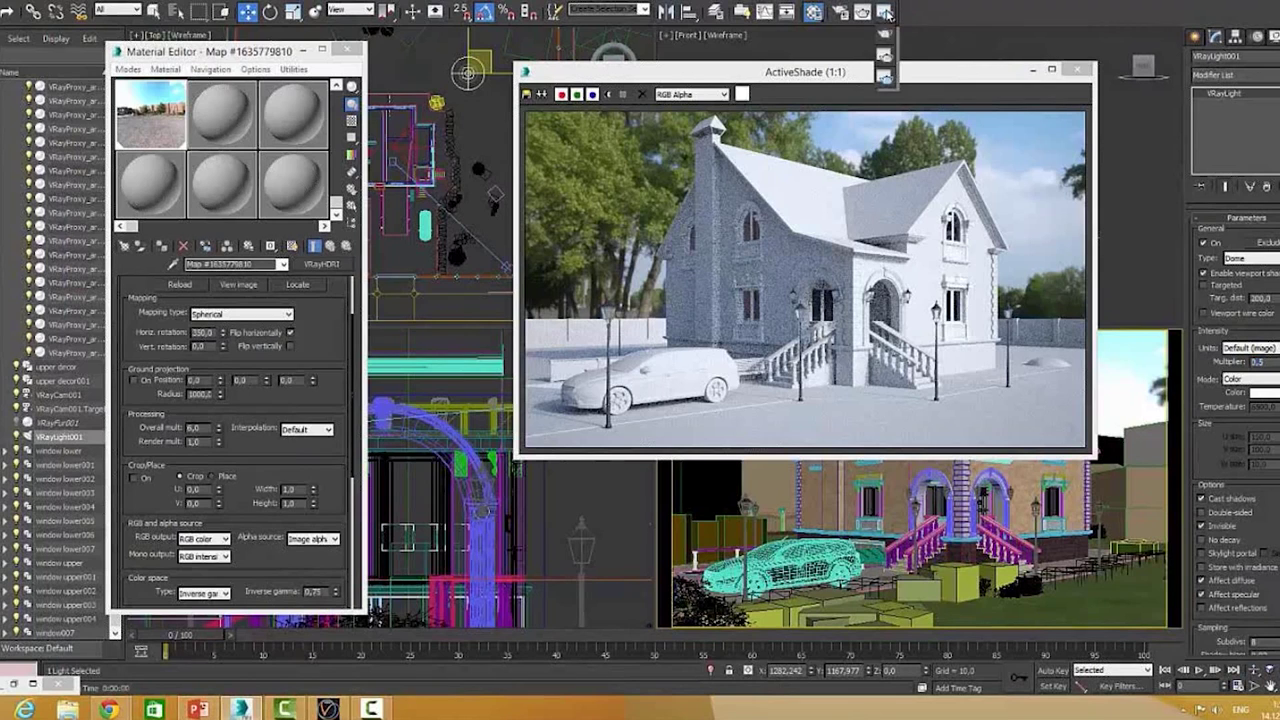
- Launch the V-Ray production render of the camera view at 1200 x 720
{"action": "left_click_drag", "start_coordinate": [887, 12], "coordinate": [880, 43]}
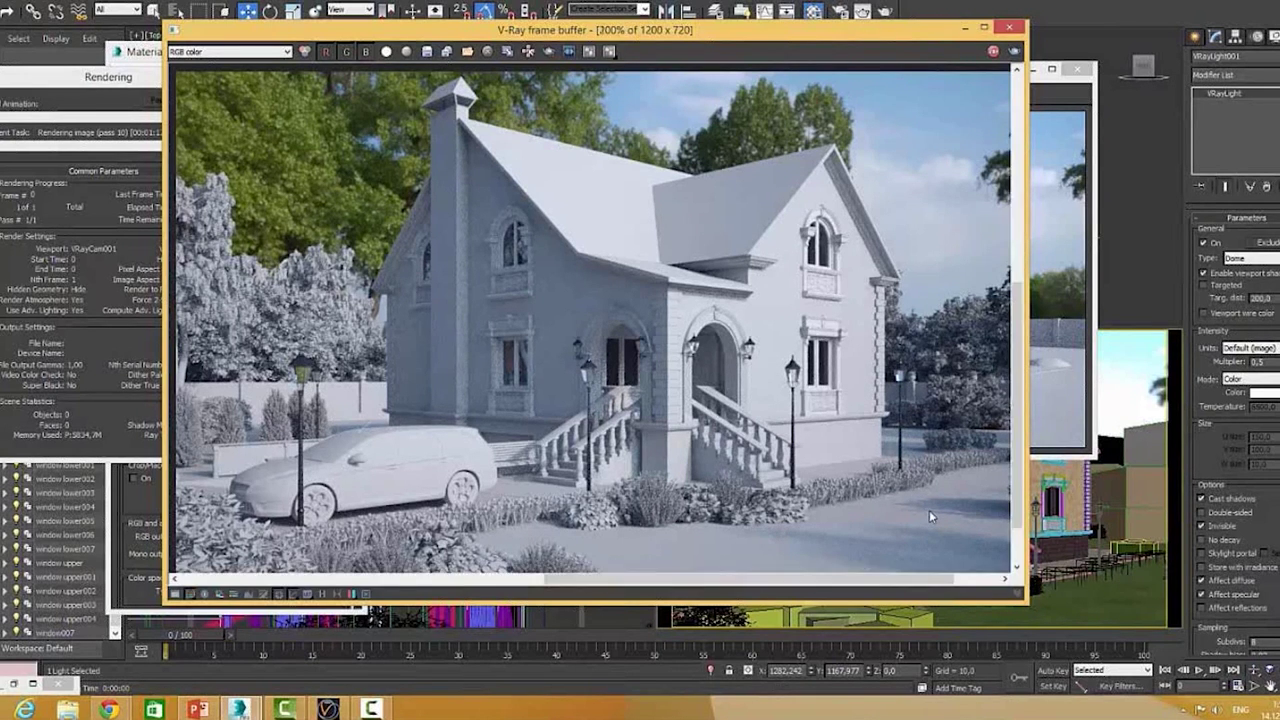
- Zoom and pan the render to inspect the stairs, car and lamp post at 100% and 200%
{"action": "scroll", "coordinate": [929, 510], "scroll_direction": "up", "scroll_amount": 1}
{"action": "middle_click_drag", "start_coordinate": [929, 510], "coordinate": [891, 415]}
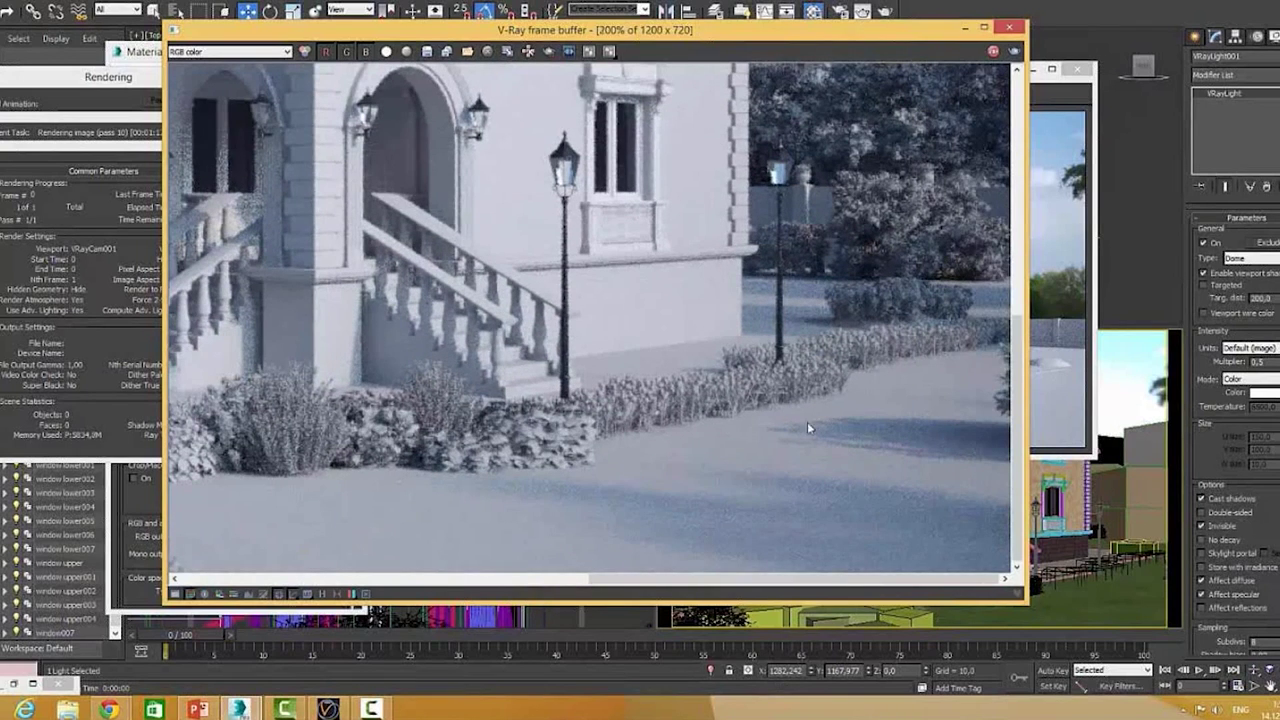
{"action": "middle_click_drag", "start_coordinate": [311, 506], "coordinate": [633, 485]}
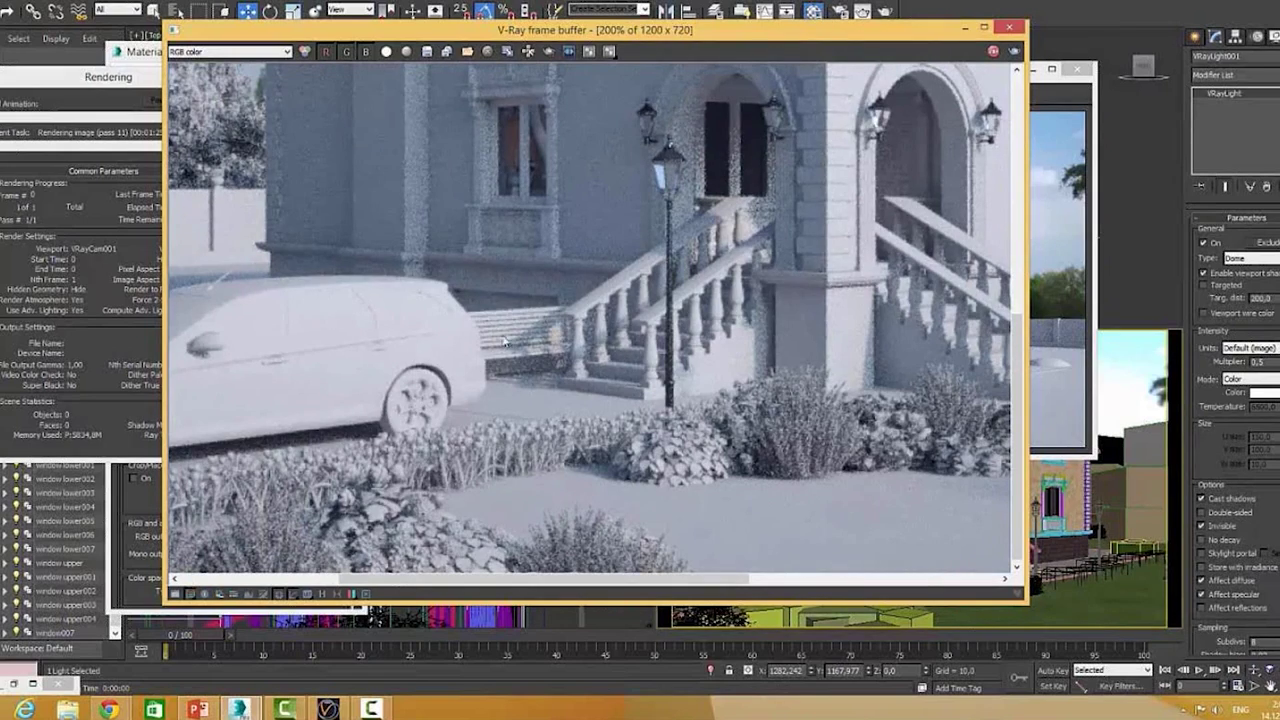
{"action": "middle_click_drag", "start_coordinate": [604, 387], "coordinate": [876, 386]}
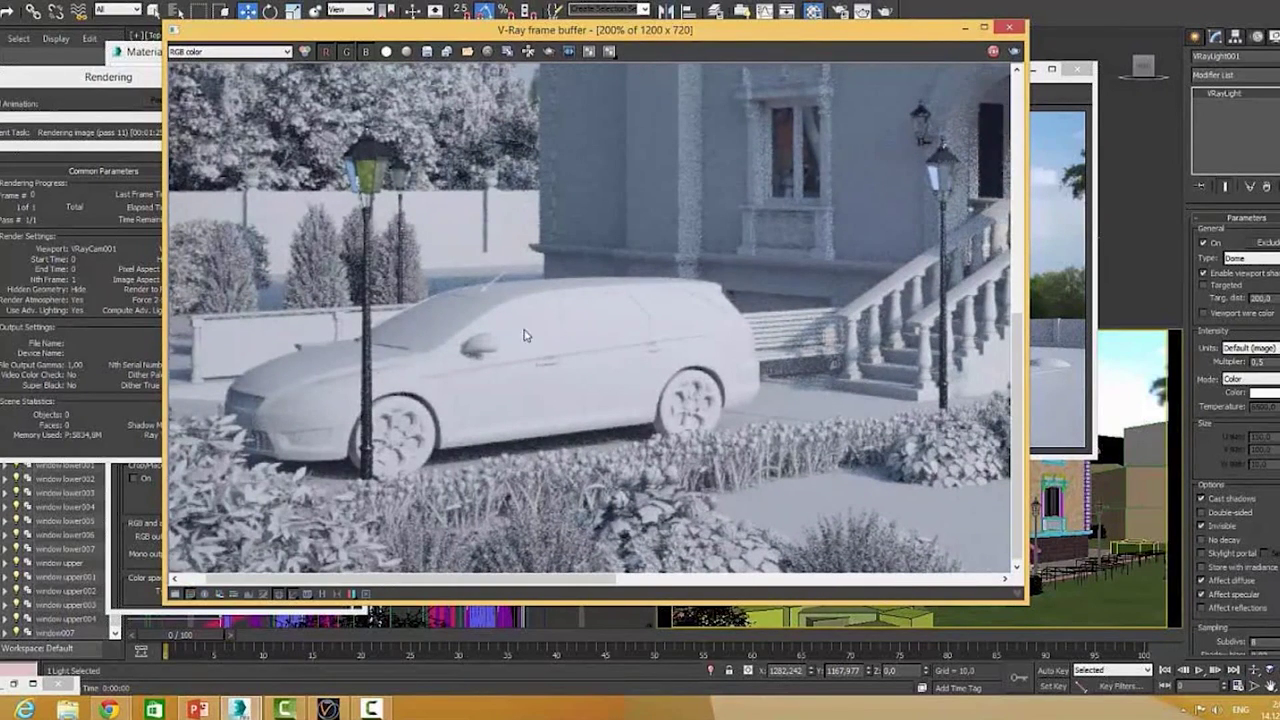
{"action": "double_click", "coordinate": [771, 287]}
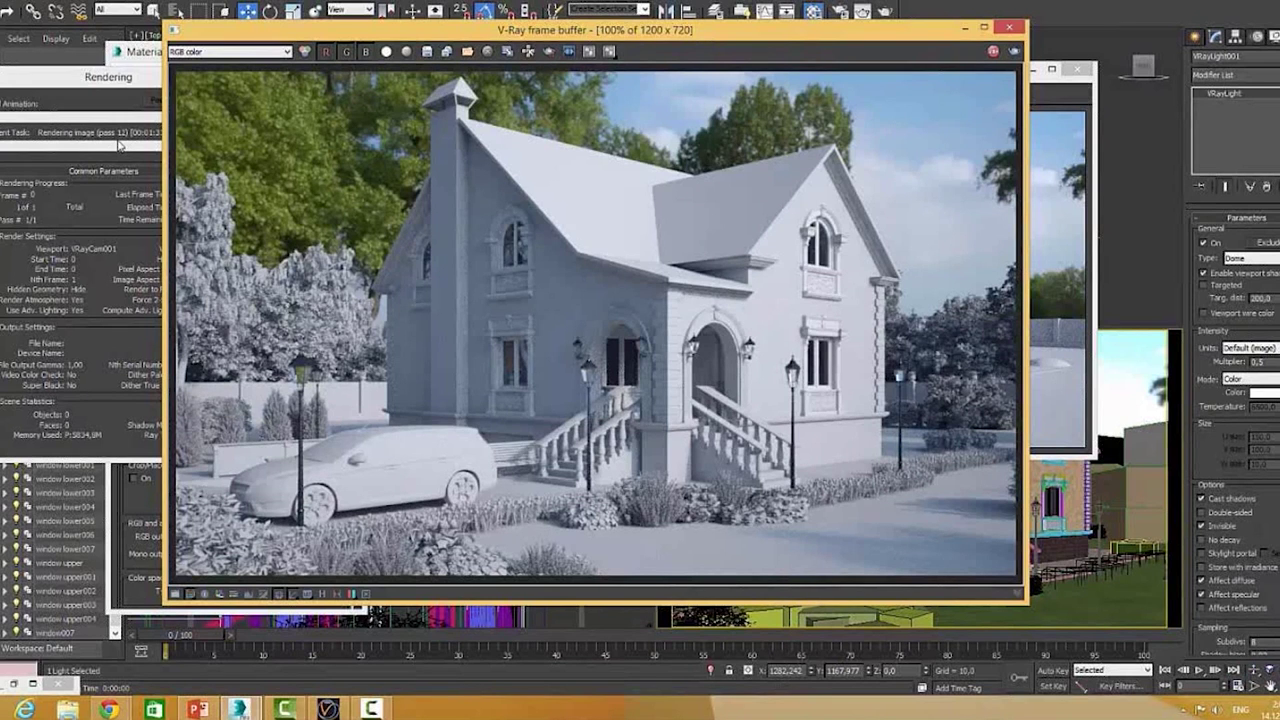
{"action": "double_click", "coordinate": [496, 209]}
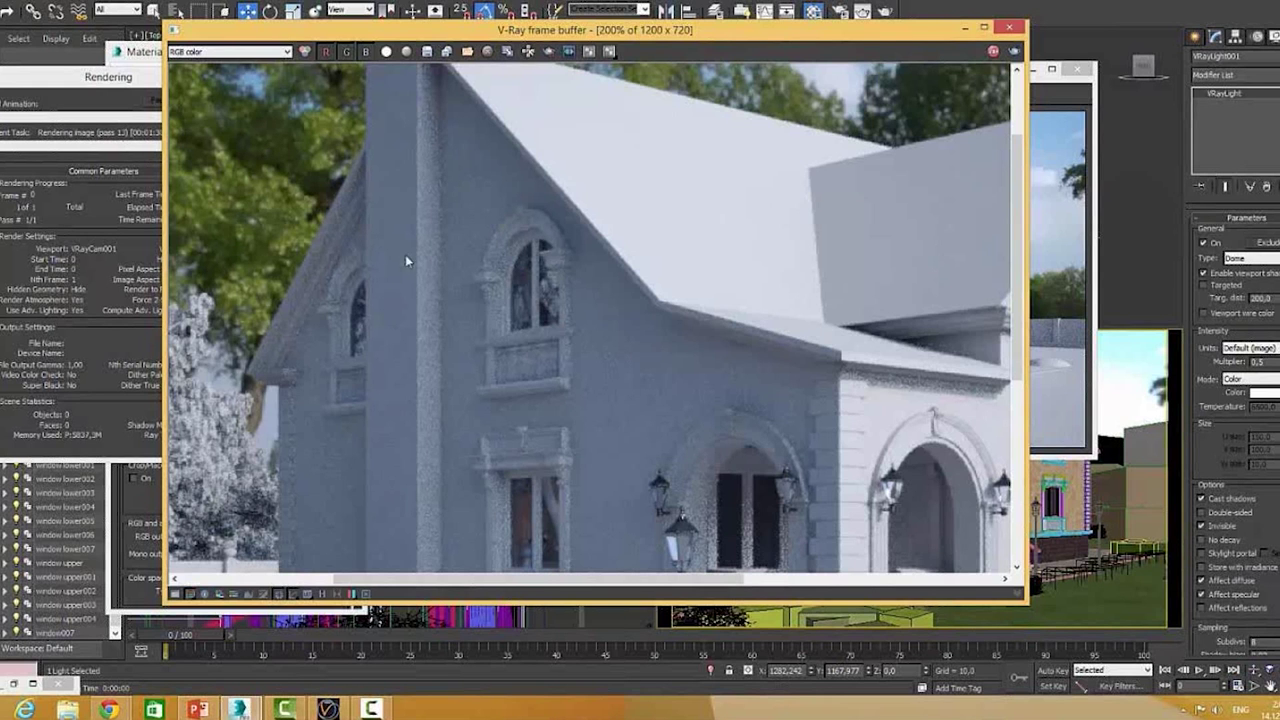
{"action": "double_click", "coordinate": [681, 410]}
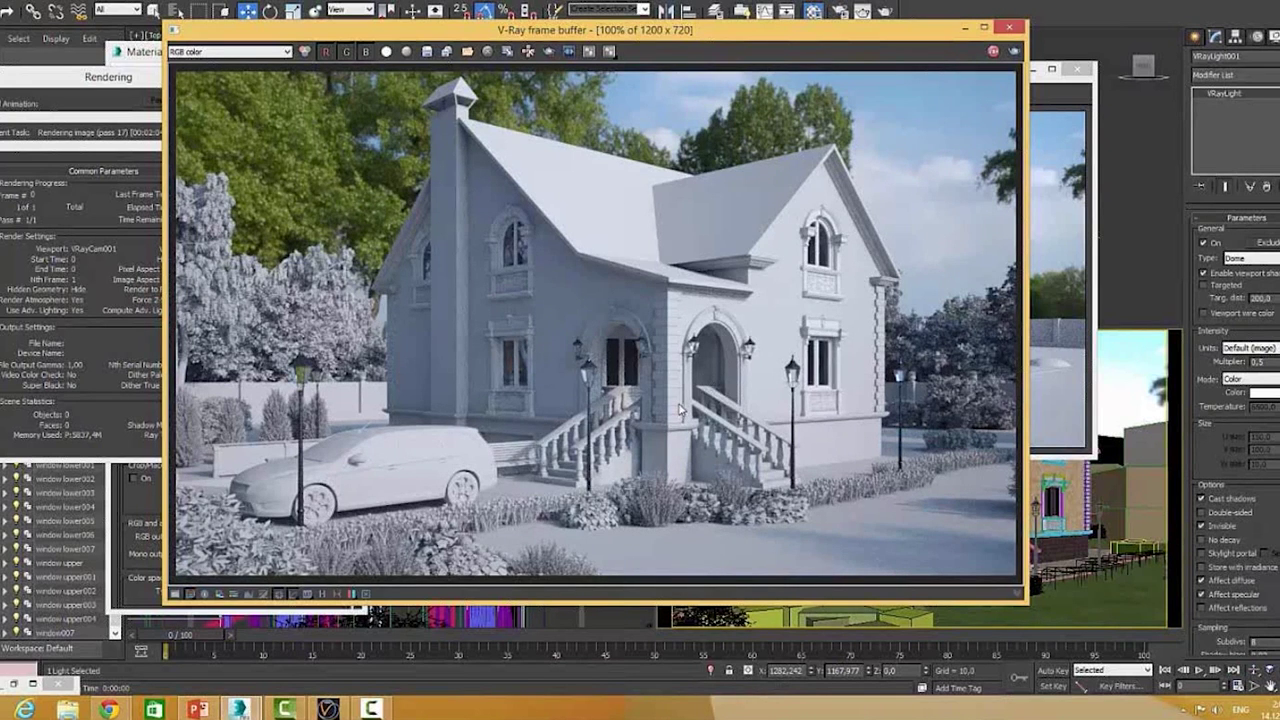
- Cancel the running render and close the V-Ray frame buffer
{"action": "left_click", "coordinate": [117, 238]}
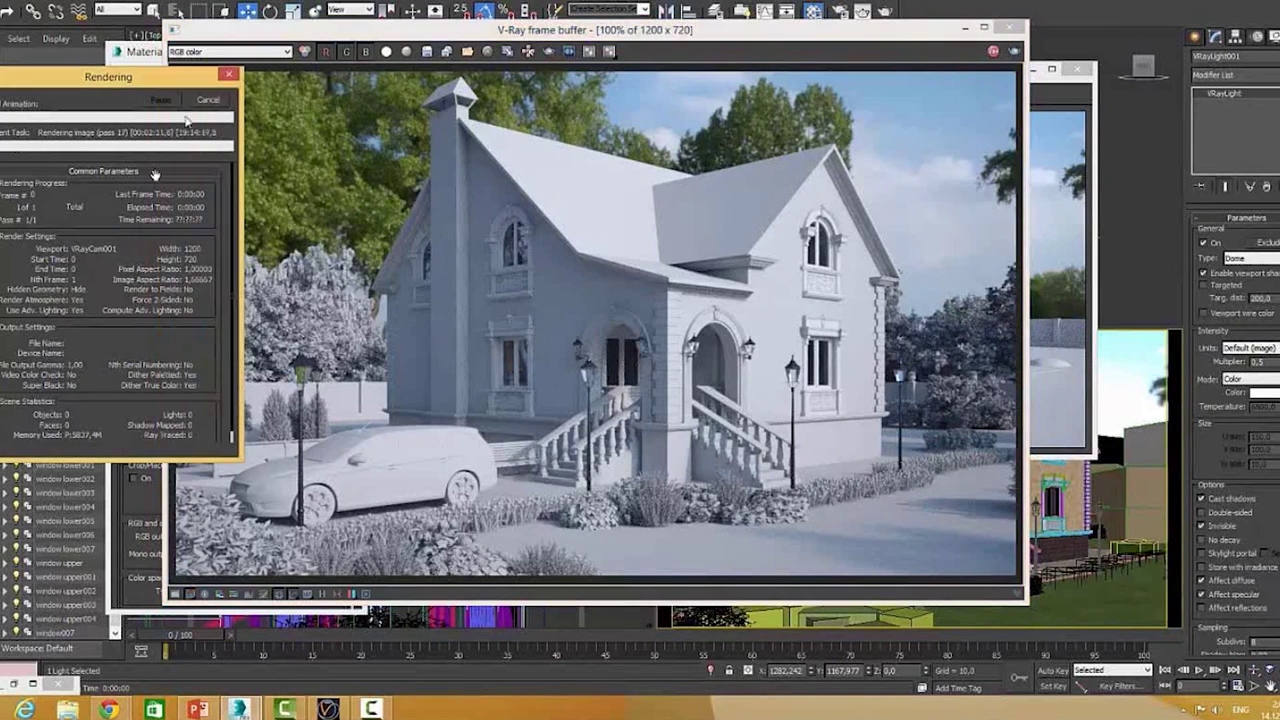
{"action": "left_click", "coordinate": [207, 101]}
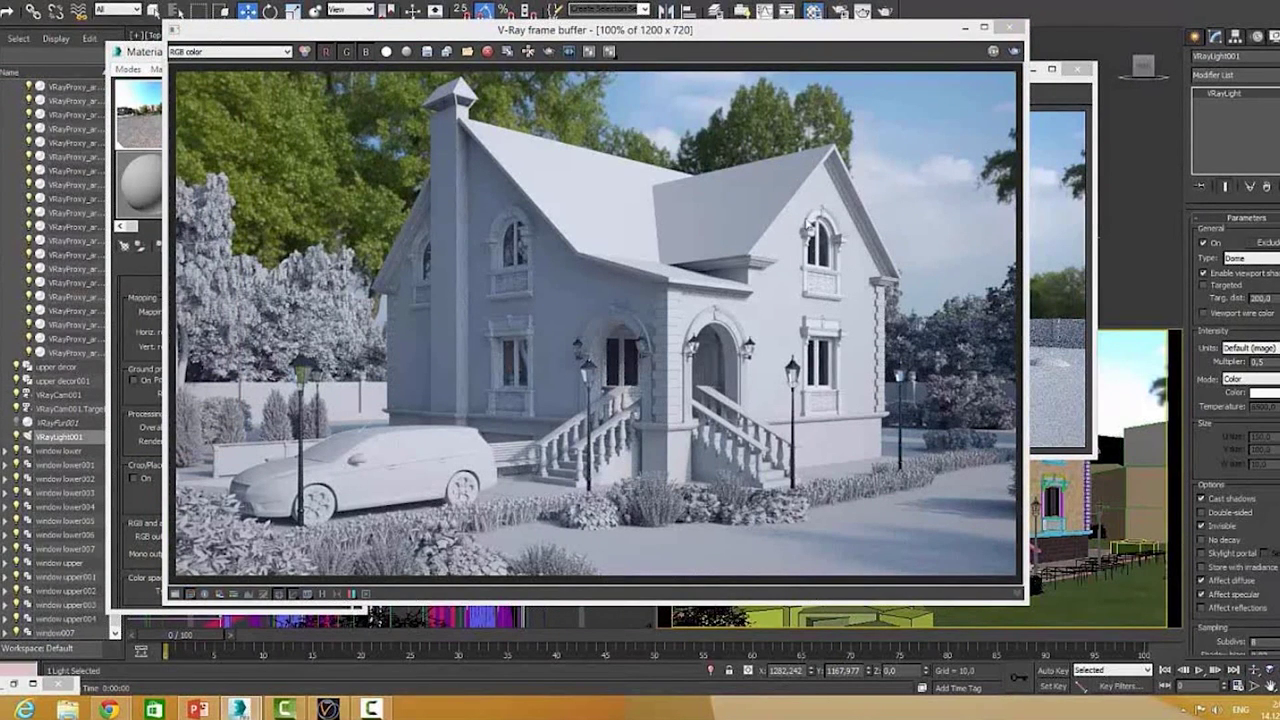
{"action": "left_click", "coordinate": [1010, 28]}
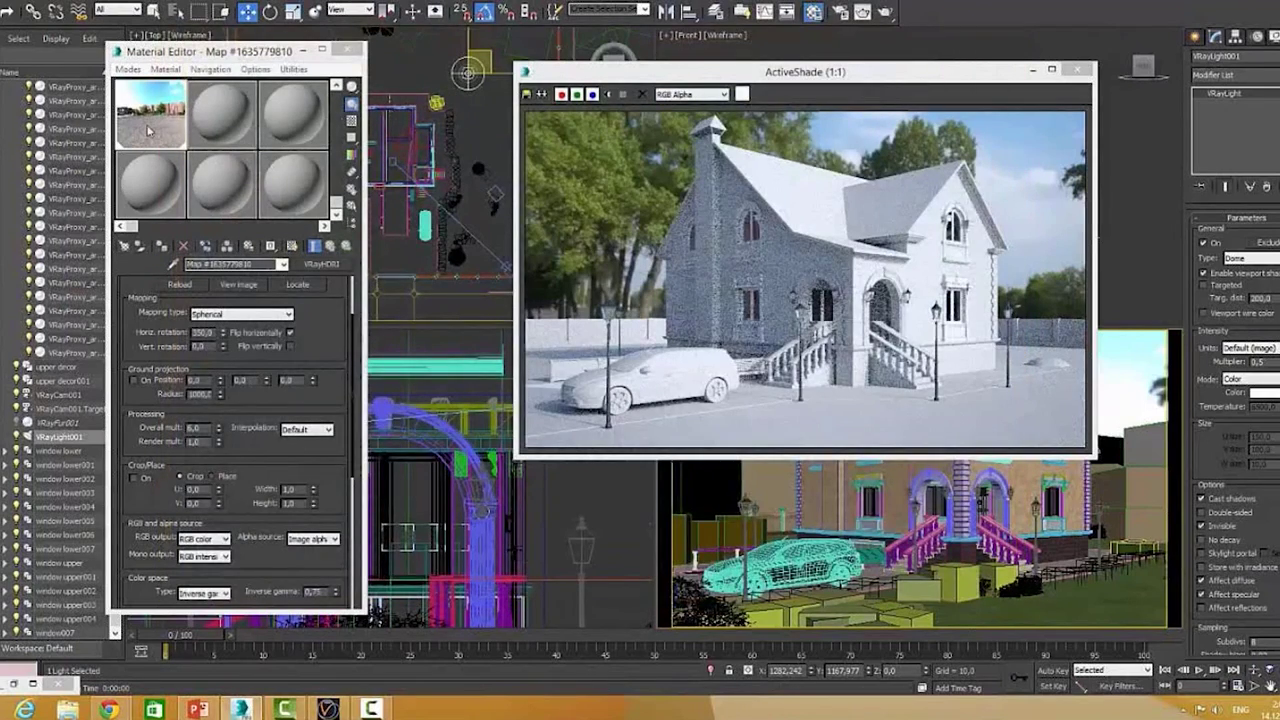
- Load Sunrise.hdr as the VRayHDRI map's bitmap, replacing the current HDRI image
{"action": "left_click", "coordinate": [322, 340]}
{"action": "left_click", "coordinate": [336, 341]}
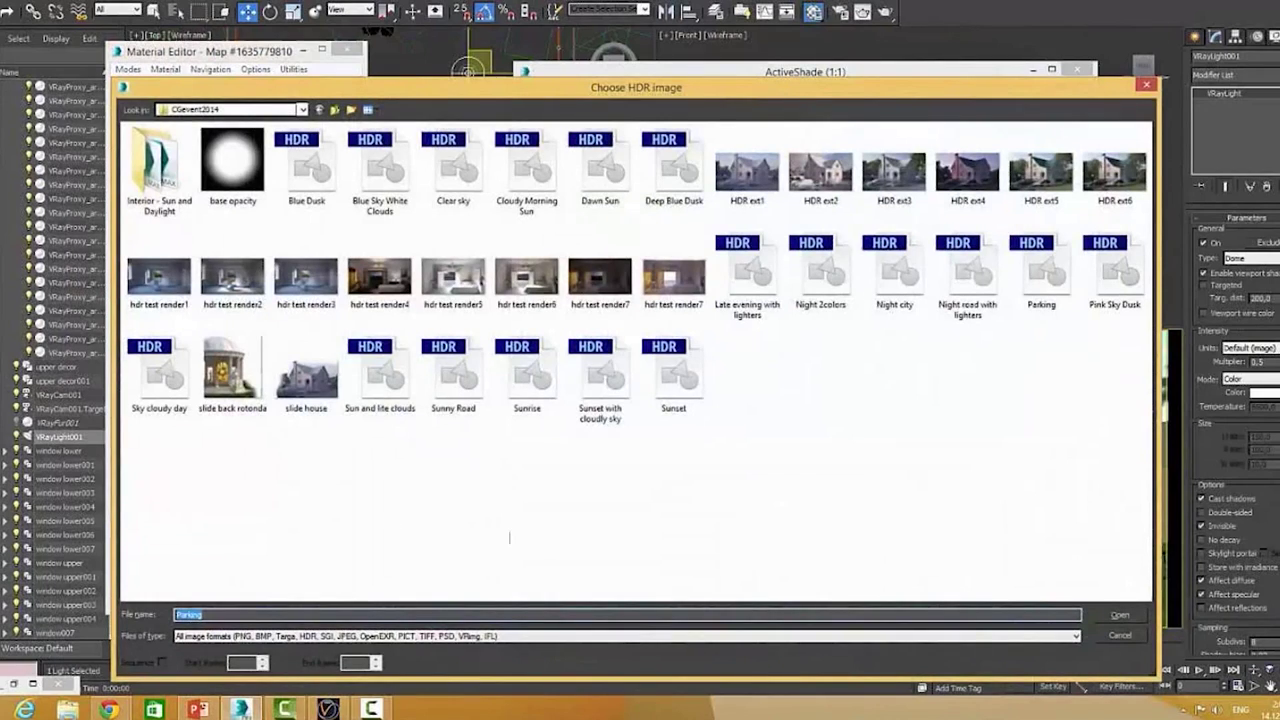
{"action": "left_click", "coordinate": [530, 374]}
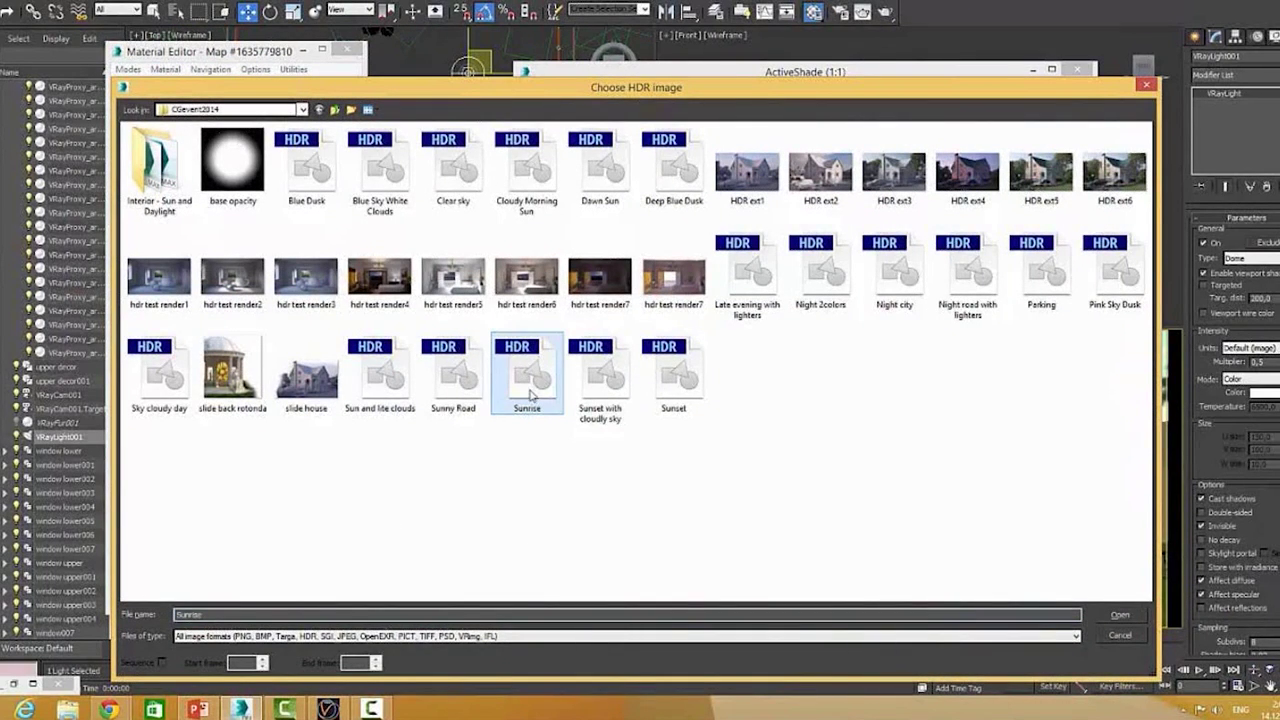
{"action": "double_click", "coordinate": [537, 377]}
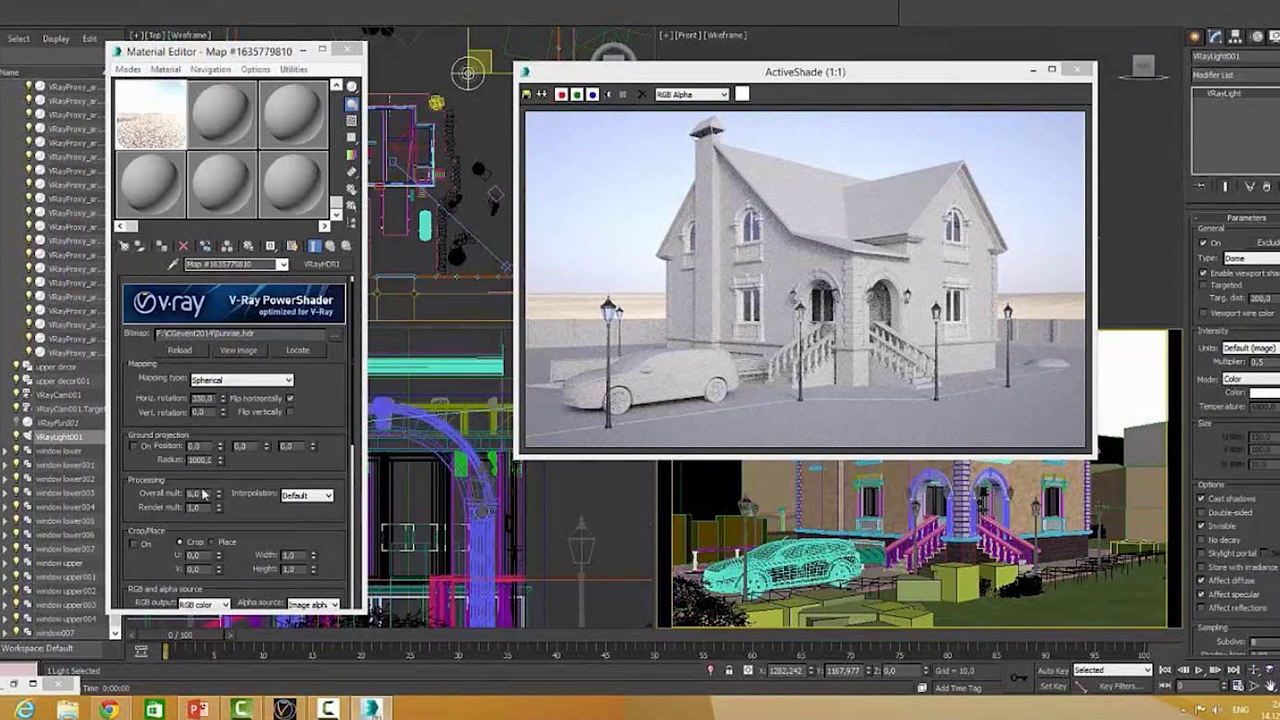
- Set the Sunrise HDRI's overall multiplier to 3
{"action": "scroll", "coordinate": [245, 510], "scroll_direction": "down", "scroll_amount": 3}
{"action": "scroll", "coordinate": [298, 446], "scroll_direction": "down", "scroll_amount": 2}
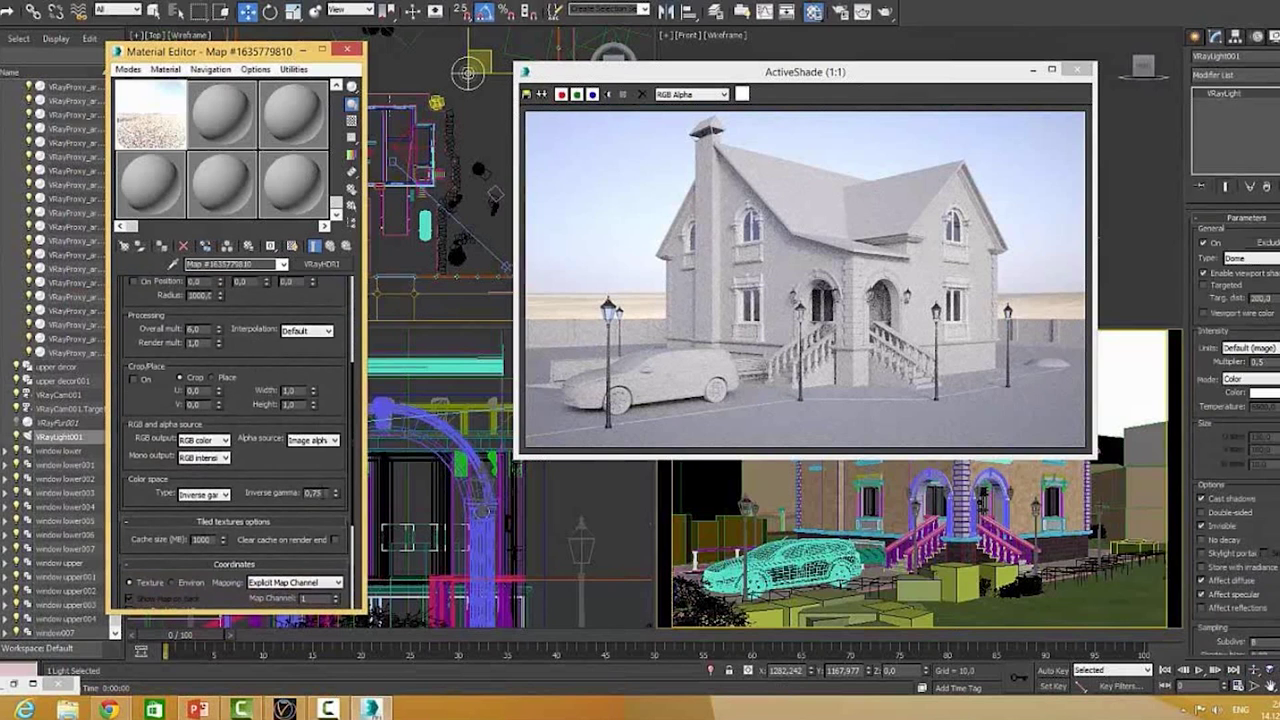
{"action": "scroll", "coordinate": [253, 371], "scroll_direction": "up", "scroll_amount": 2}
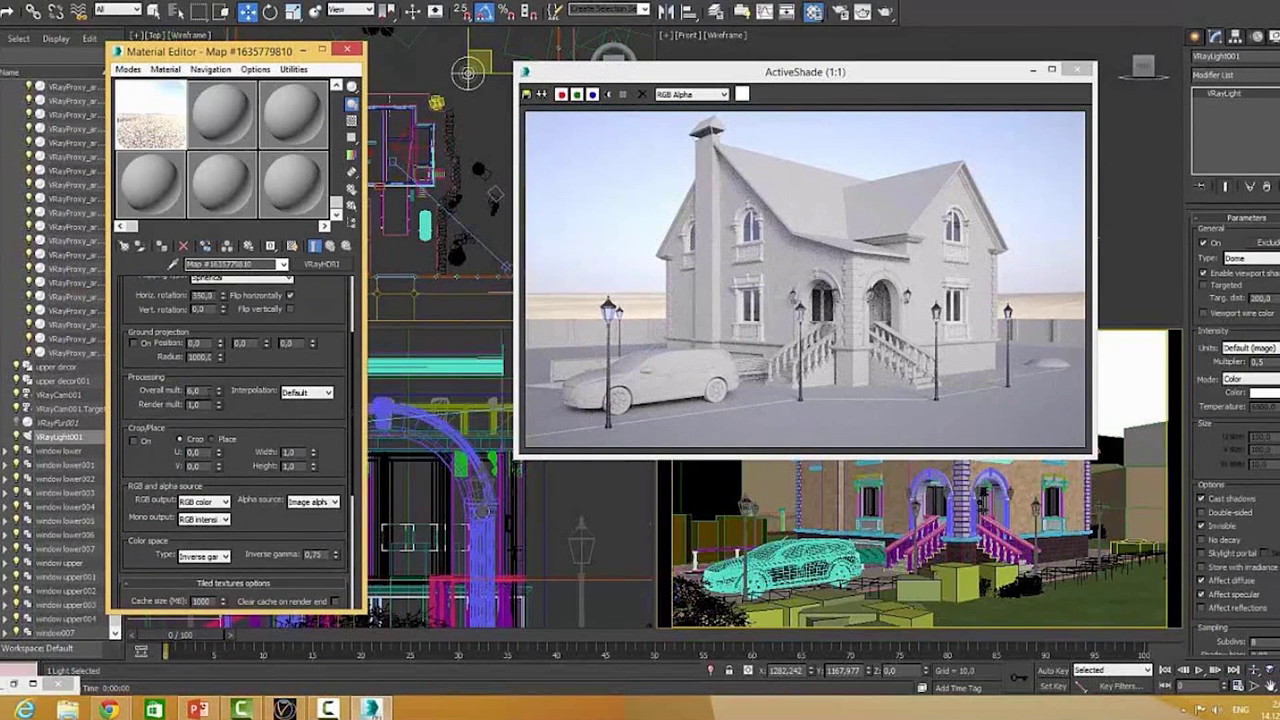
{"action": "left_click", "coordinate": [195, 390]}
{"action": "type", "text": "3"}
{"action": "key", "text": "Return"}
- Set the dome light's multiplier to 1
{"action": "left_click", "coordinate": [1255, 361]}
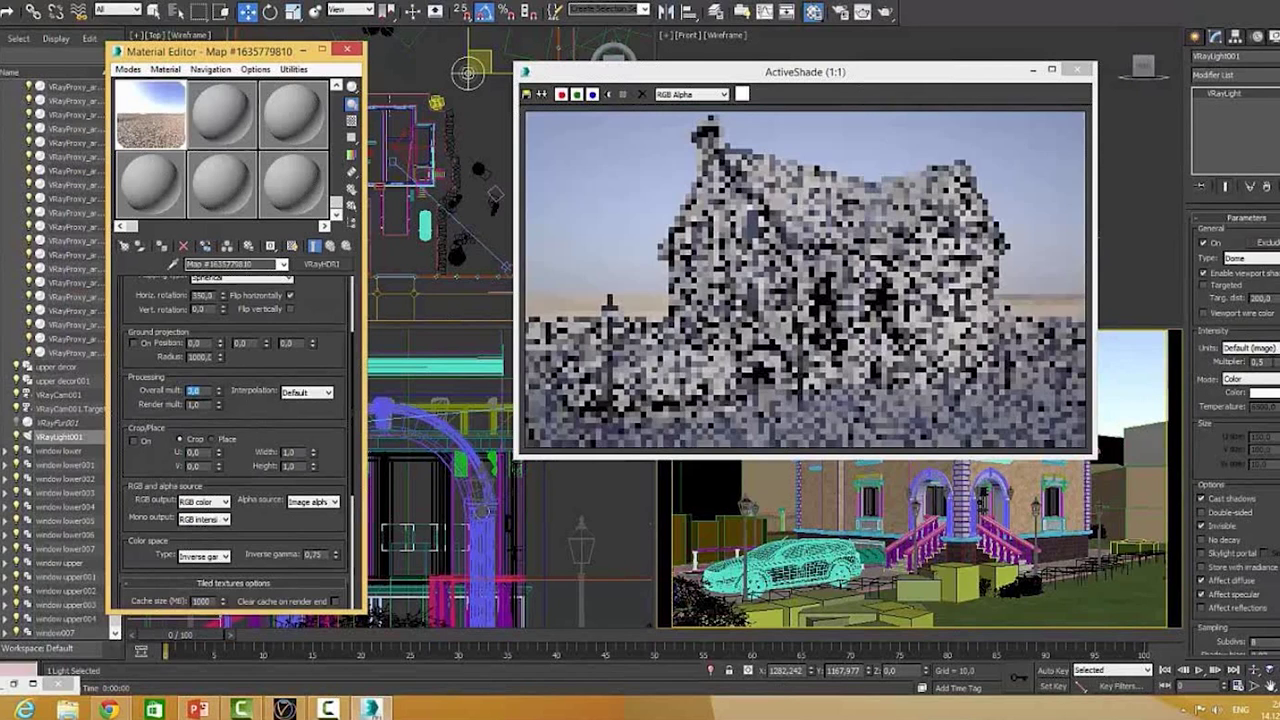
{"action": "type", "text": "1"}
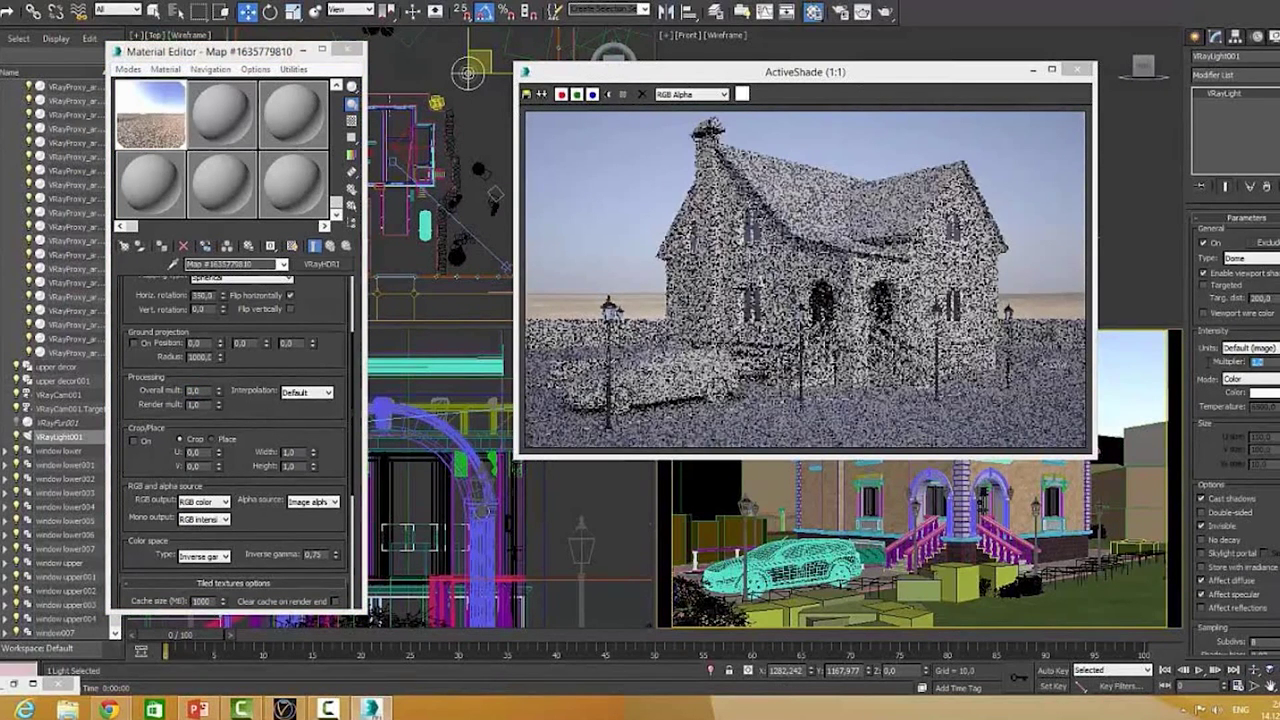
{"action": "key", "text": "Return"}
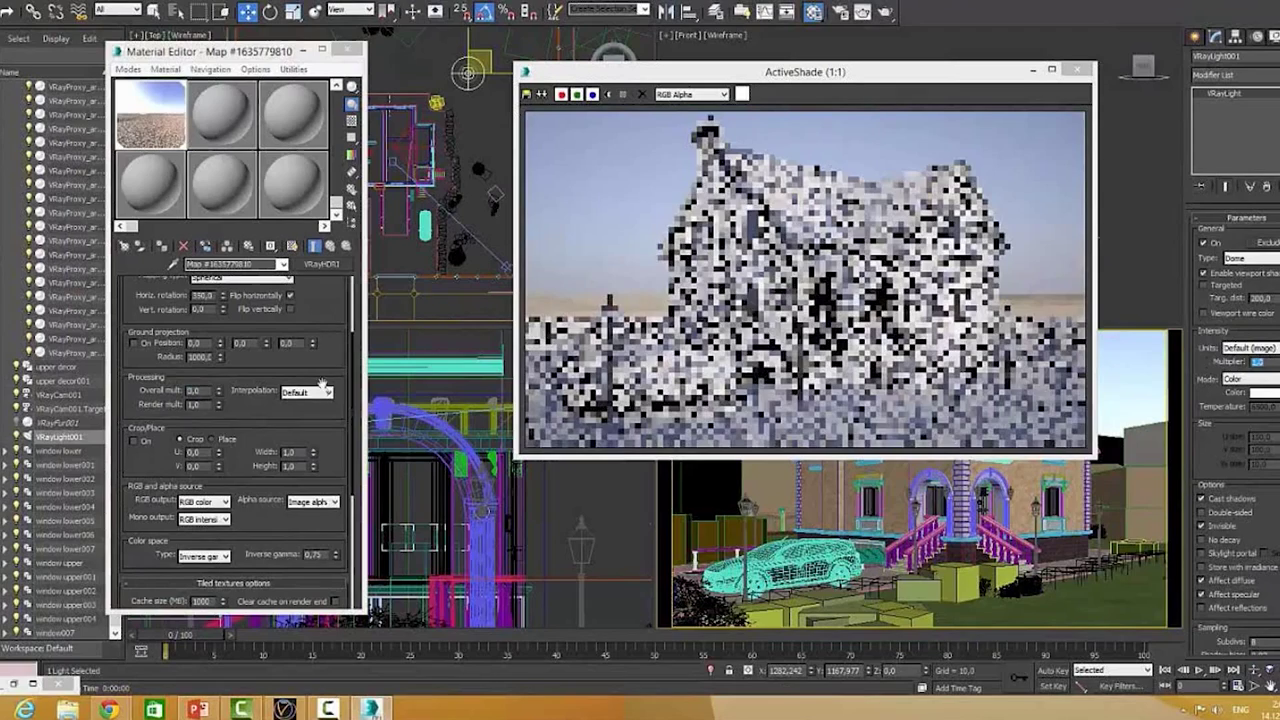
- Lower the HDRI map's inverse gamma in its color space settings
{"action": "left_click", "coordinate": [288, 426]}
{"action": "scroll", "coordinate": [318, 488], "scroll_direction": "down", "scroll_amount": 2}
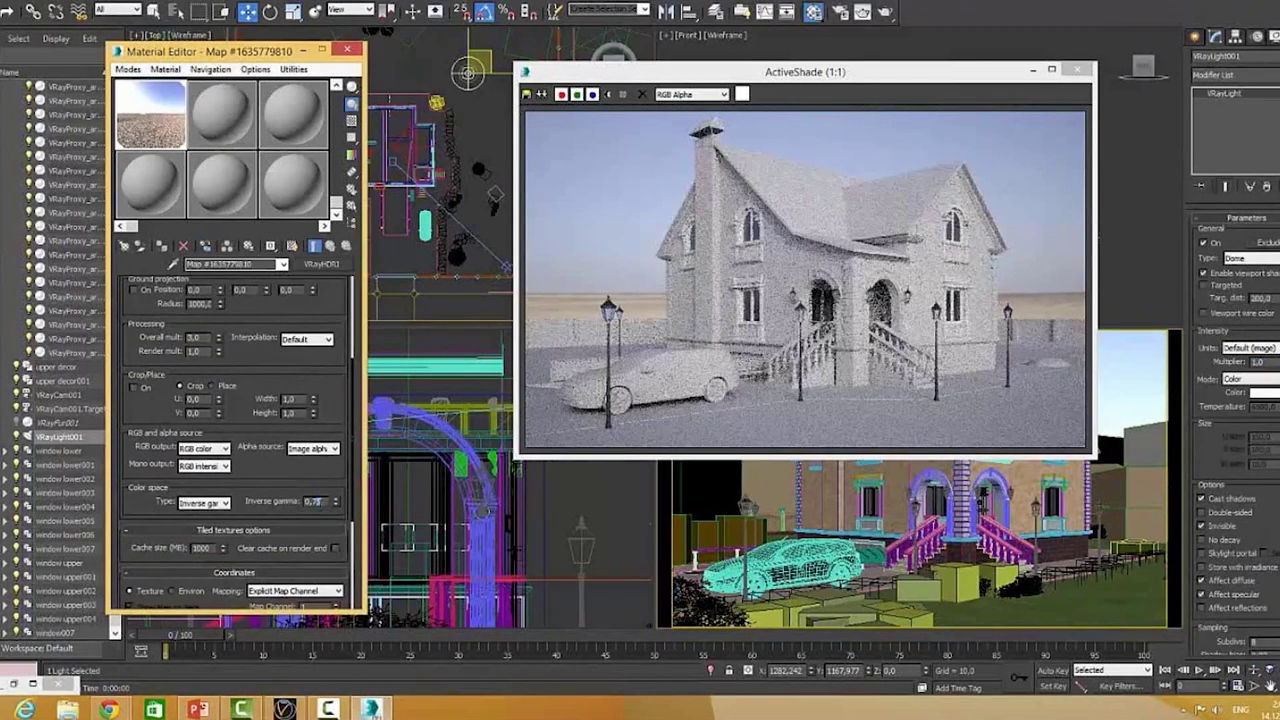
{"action": "type", "text": "5"}
{"action": "type", "text": "0,6"}
{"action": "key", "text": "Return"}
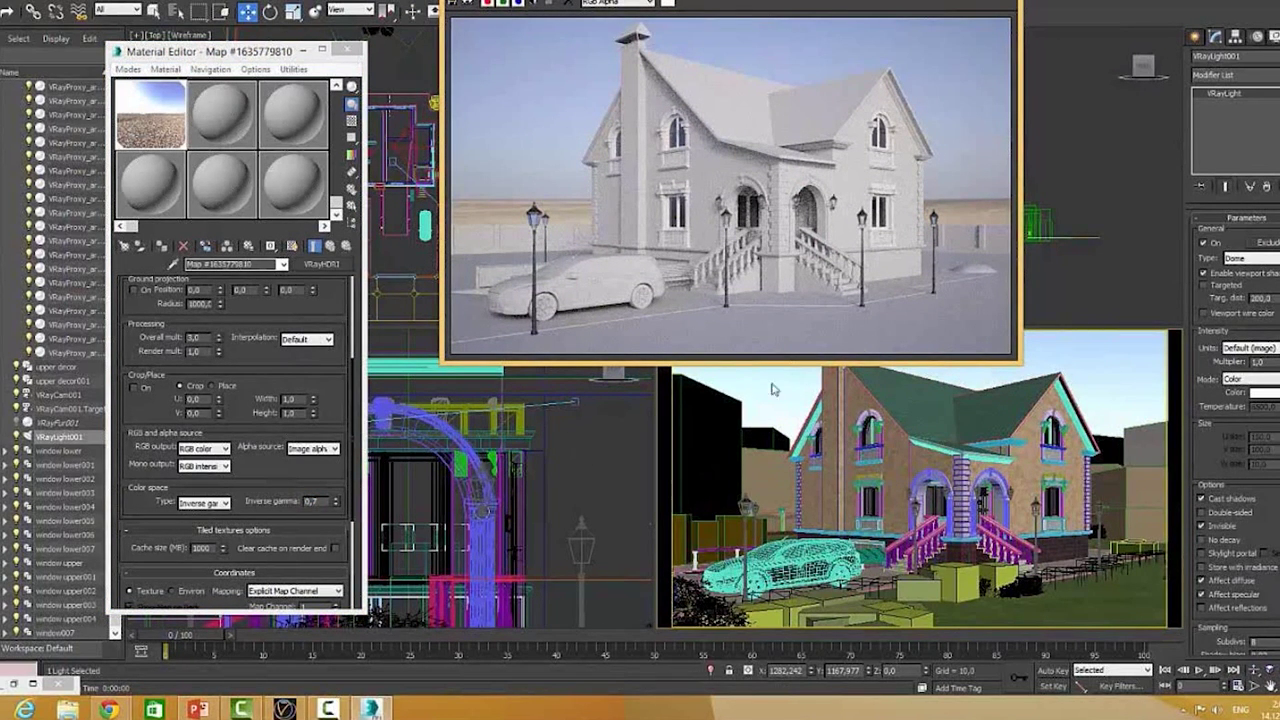
- Show the sky in the perspective view and rotate the HDRI horizontally to 276 degrees
{"action": "left_click_drag", "start_coordinate": [245, 376], "coordinate": [264, 437]}
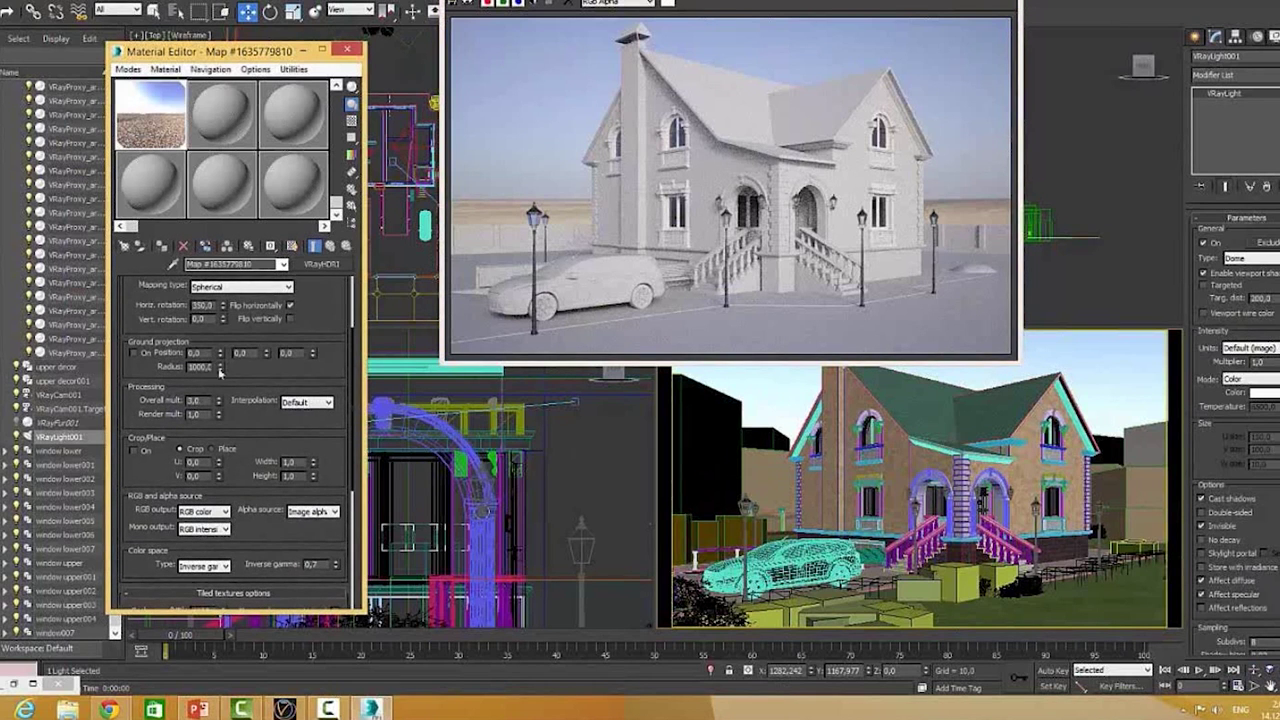
{"action": "middle_click", "coordinate": [1108, 370]}
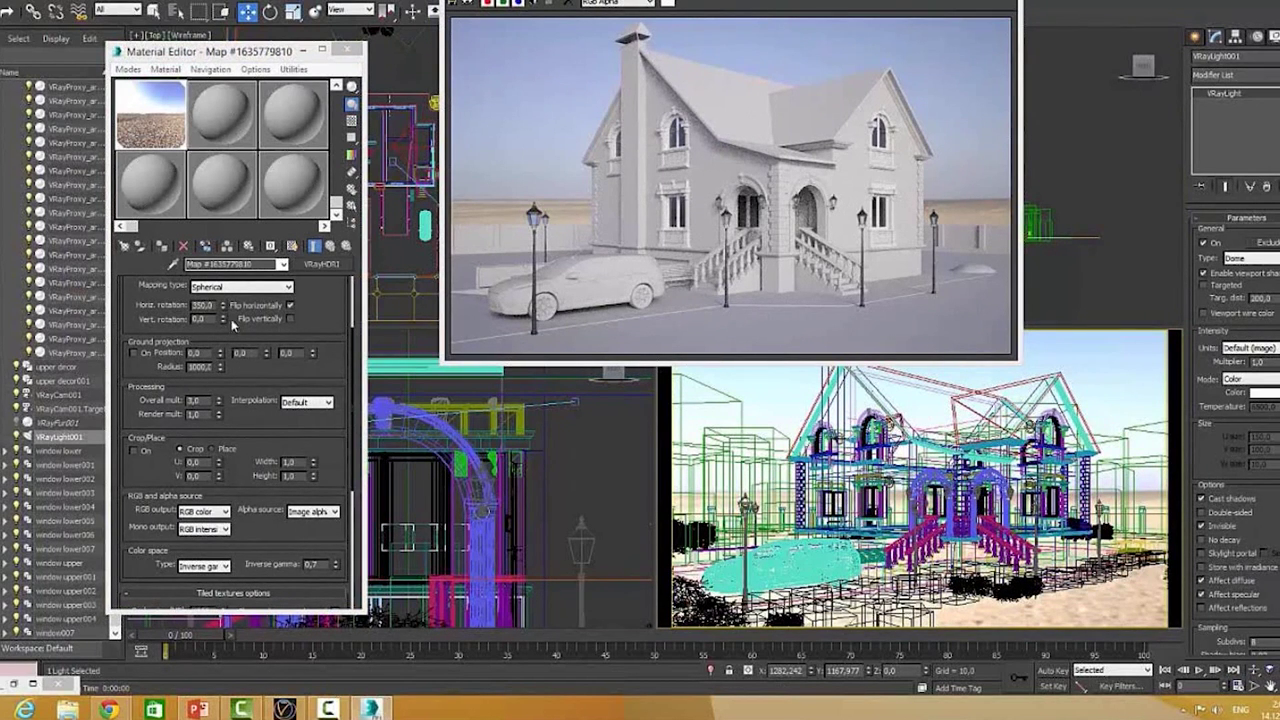
{"action": "left_click_drag", "start_coordinate": [224, 312], "coordinate": [228, 346]}
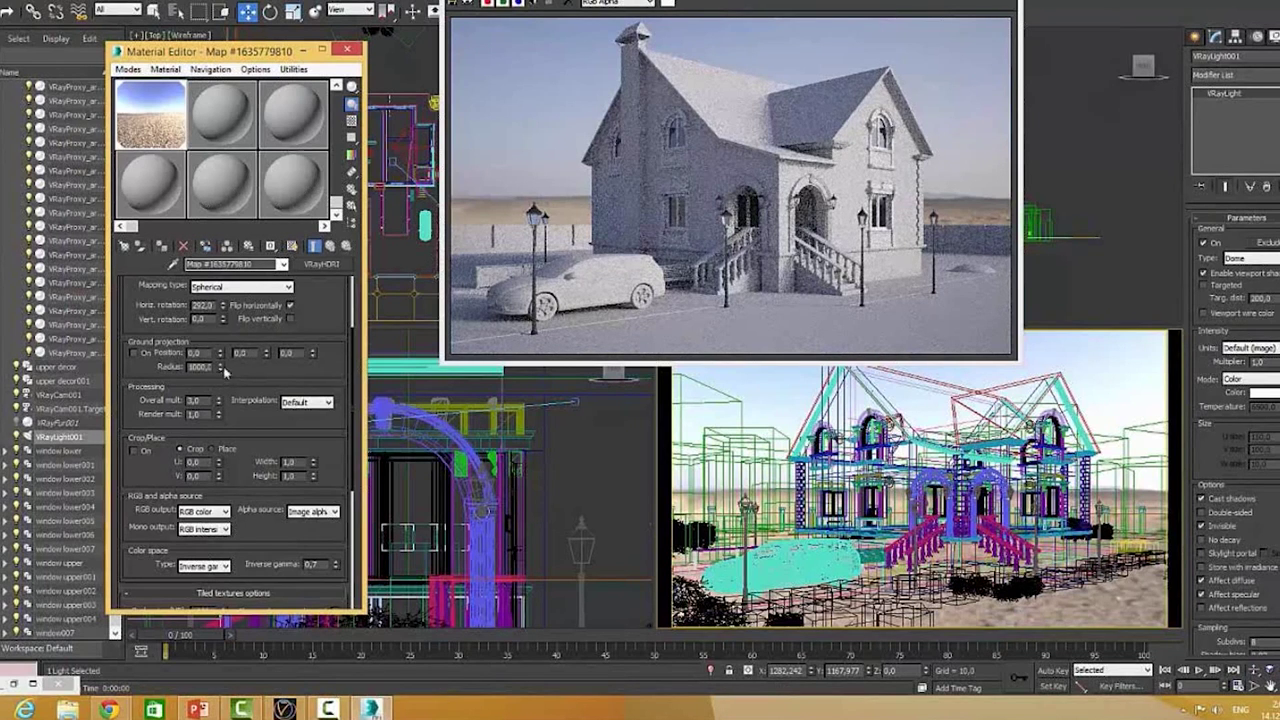
{"action": "scroll", "coordinate": [231, 376], "scroll_direction": "up", "scroll_amount": 1}
{"action": "left_click_drag", "start_coordinate": [223, 312], "coordinate": [225, 325]}
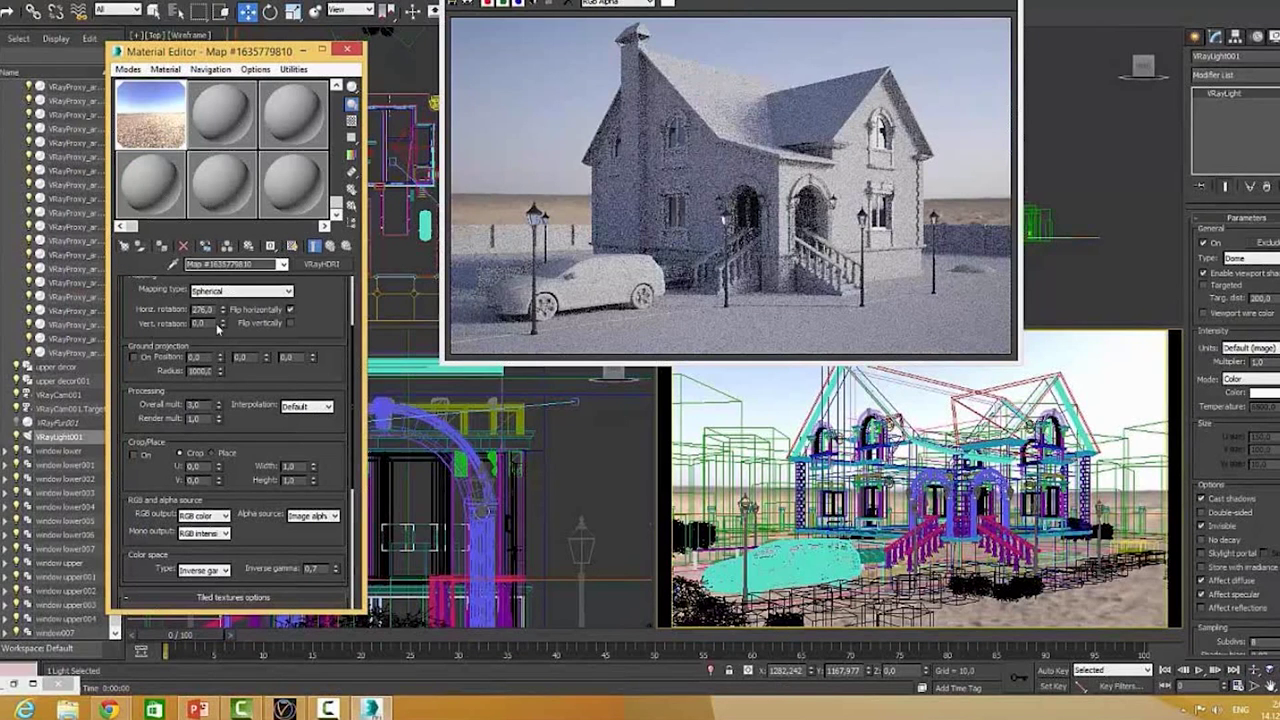
- Set the HDRI inverse gamma to 0,6 and its overall multiplier to 2
{"action": "scroll", "coordinate": [243, 393], "scroll_direction": "down", "scroll_amount": 2}
{"action": "scroll", "coordinate": [243, 393], "scroll_direction": "down", "scroll_amount": 1}
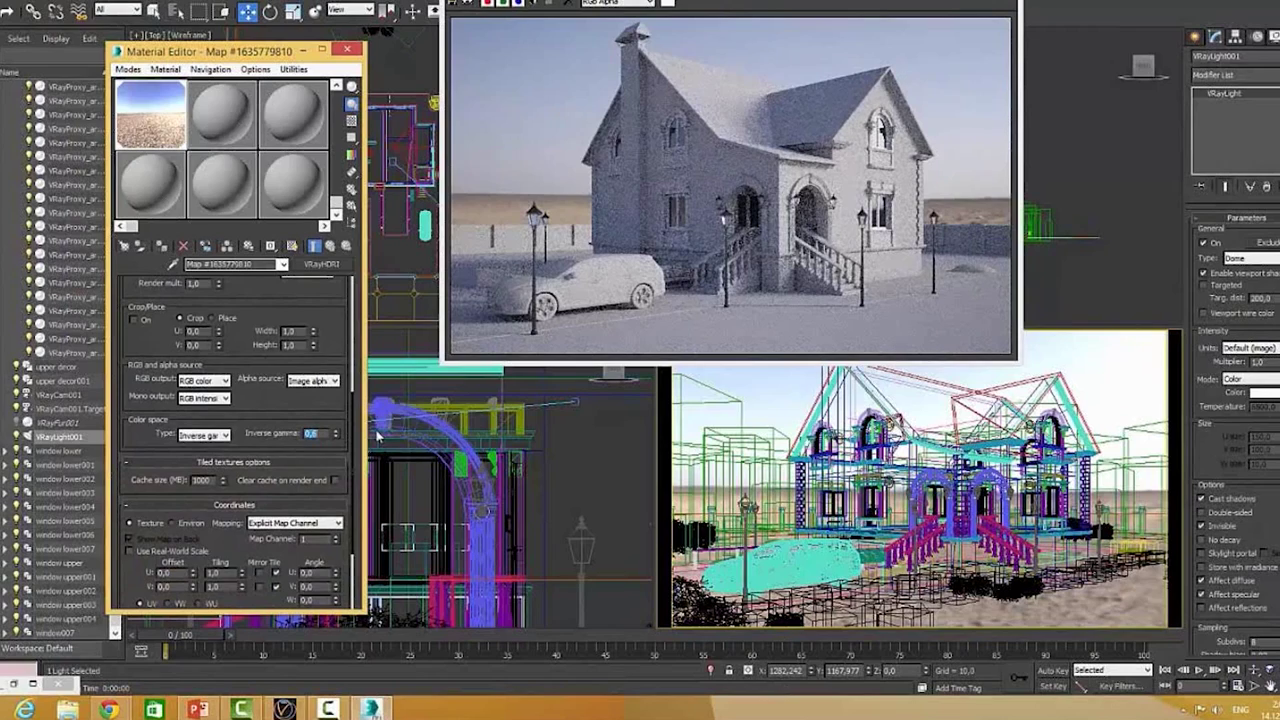
{"action": "key", "text": "Return"}
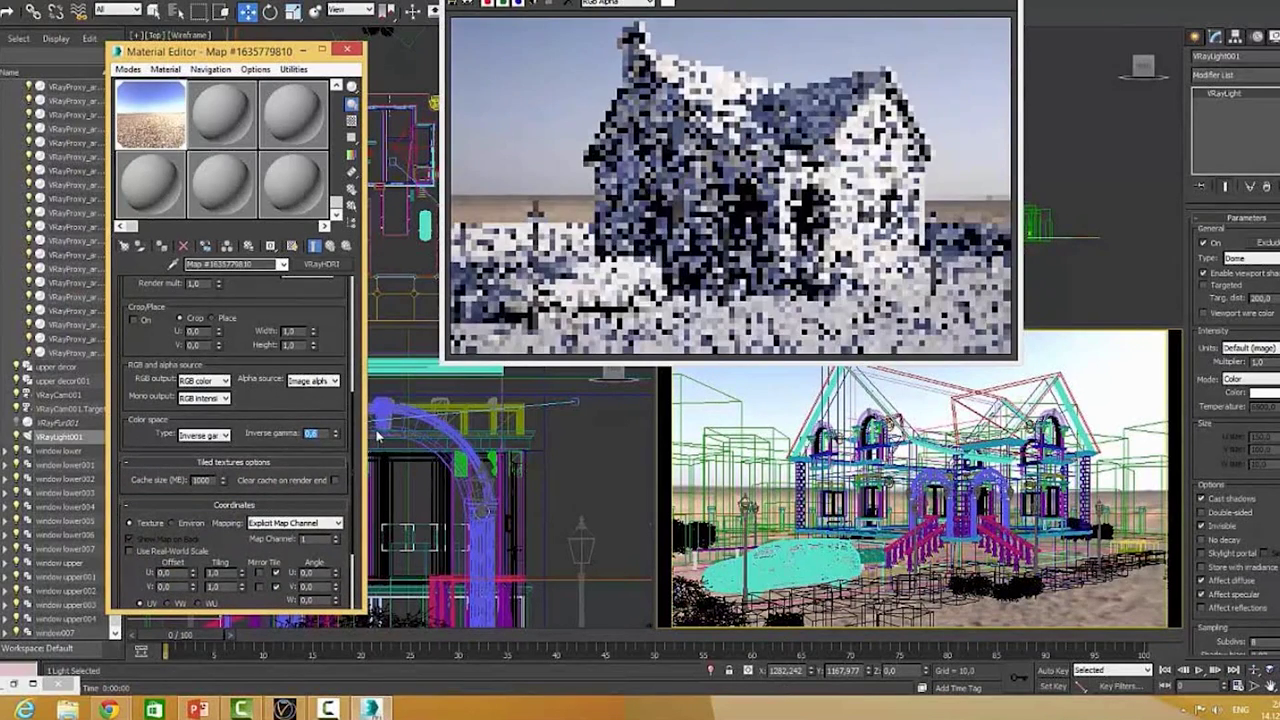
{"action": "scroll", "coordinate": [220, 390], "scroll_direction": "up", "scroll_amount": 2}
{"action": "scroll", "coordinate": [210, 405], "scroll_direction": "up", "scroll_amount": 1}
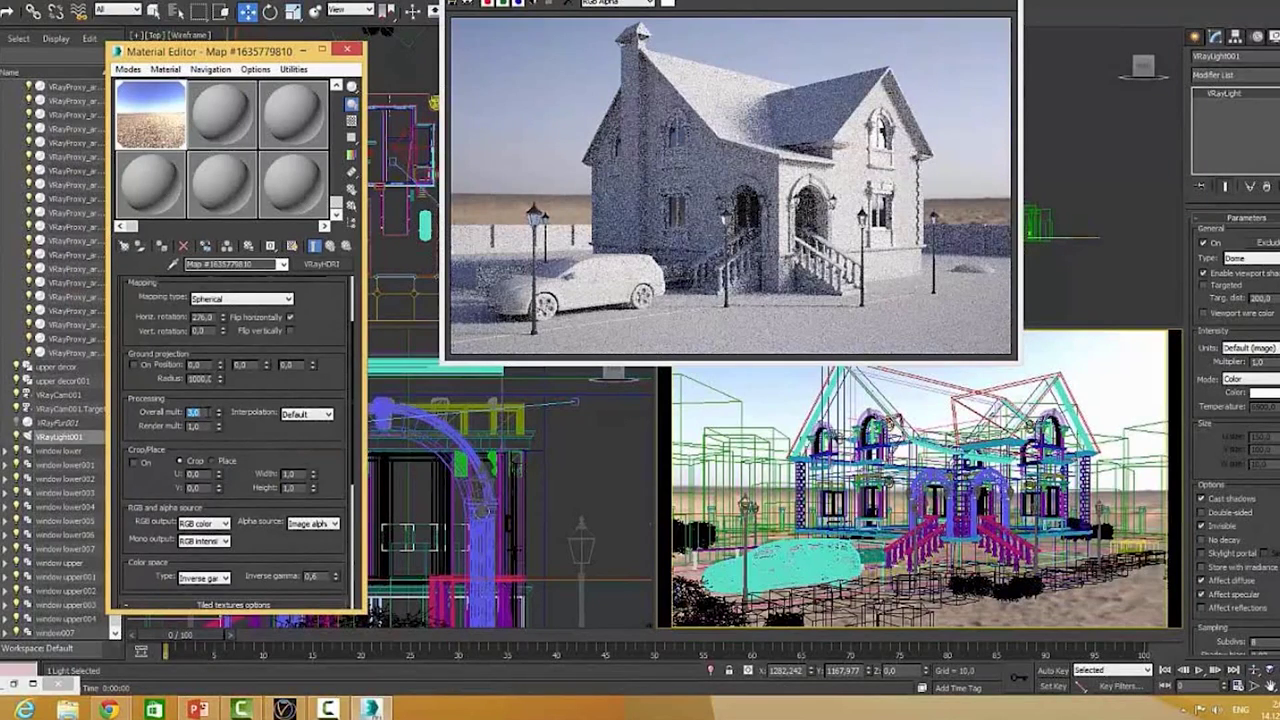
{"action": "key", "text": "Return"}
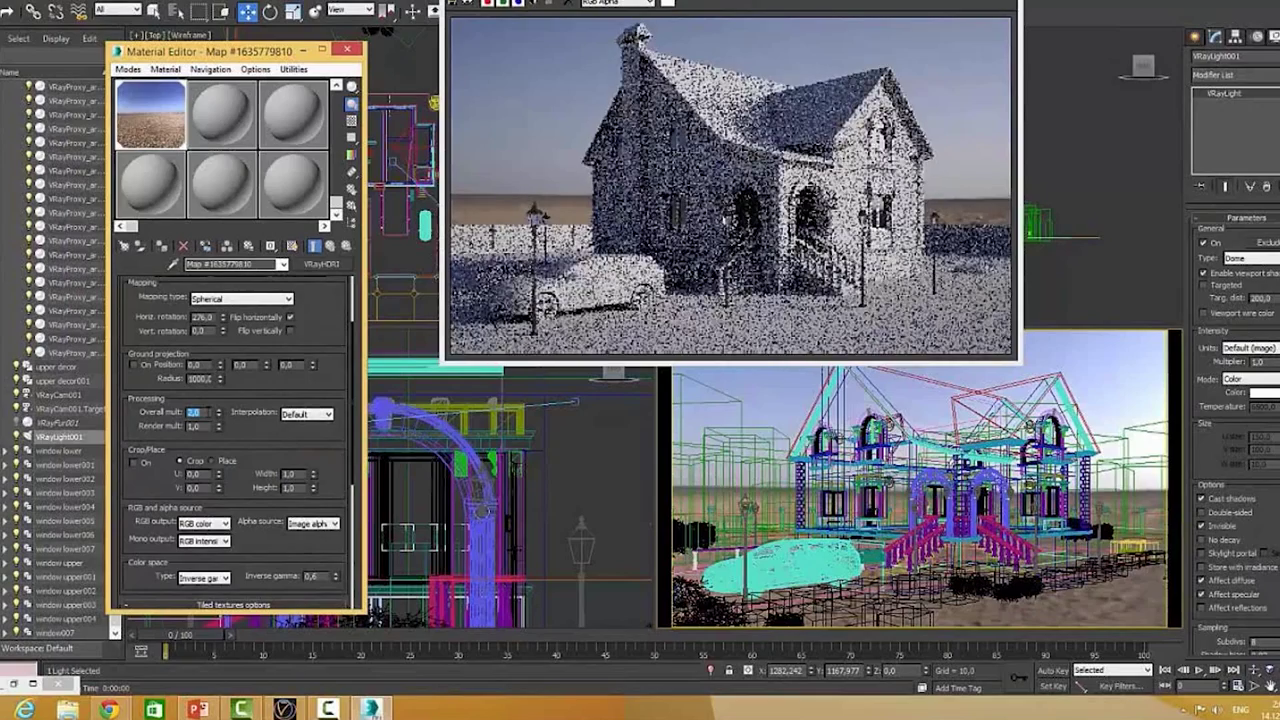
{"action": "key", "text": "Return"}
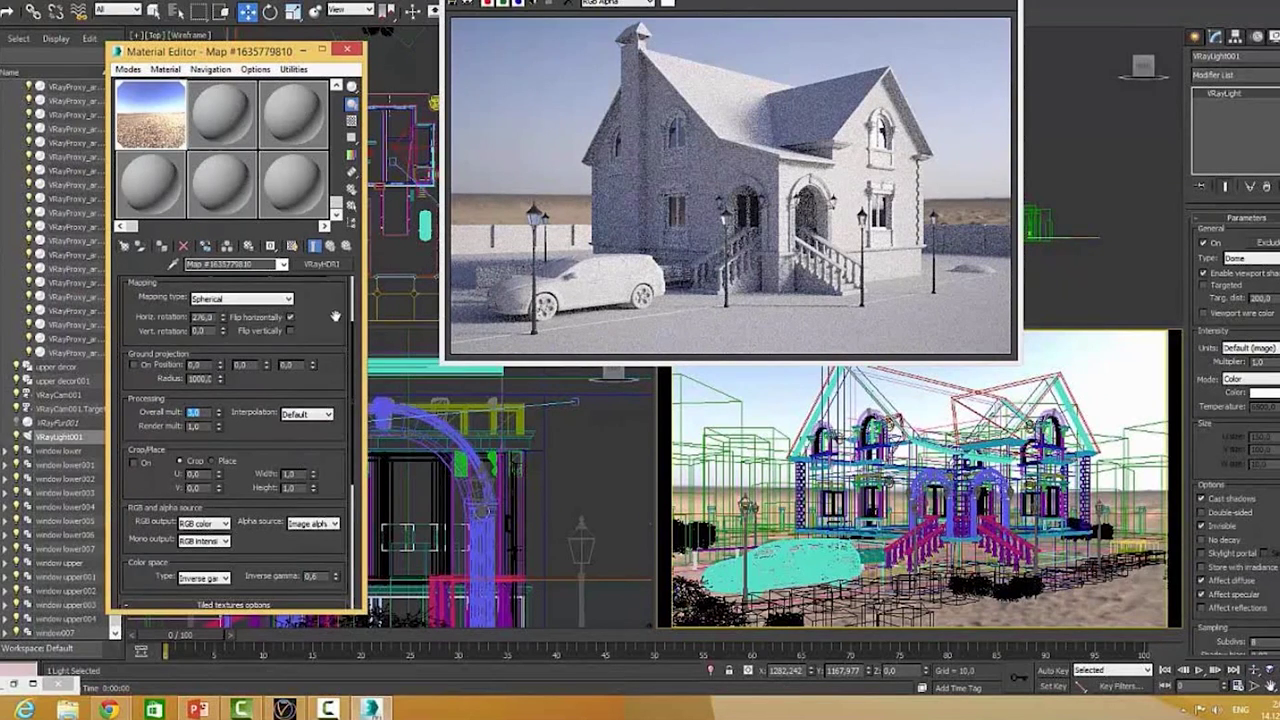
{"action": "scroll", "coordinate": [338, 317], "scroll_direction": "up", "scroll_amount": 1}
{"action": "scroll", "coordinate": [342, 319], "scroll_direction": "up", "scroll_amount": 2}
- Swap the VRayHDRI bitmap for the Pink Sky Dusk HDR image
{"action": "left_click", "coordinate": [327, 349]}
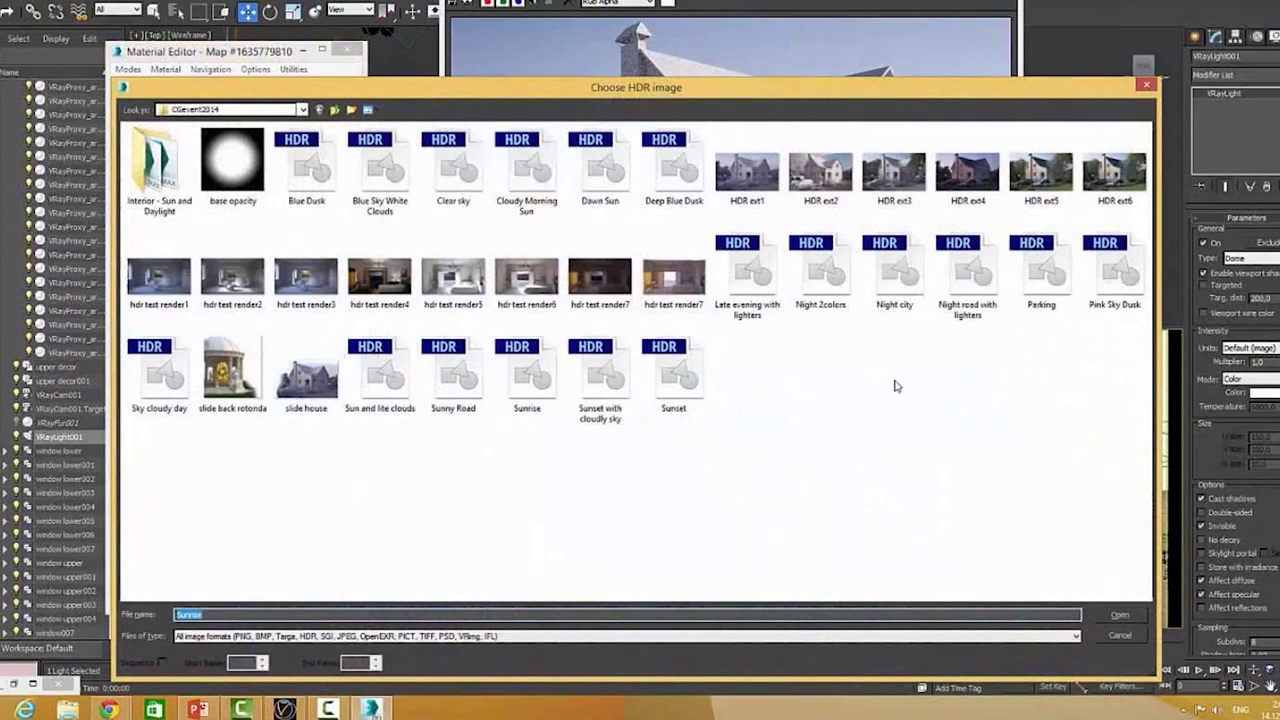
{"action": "left_click", "coordinate": [1107, 288]}
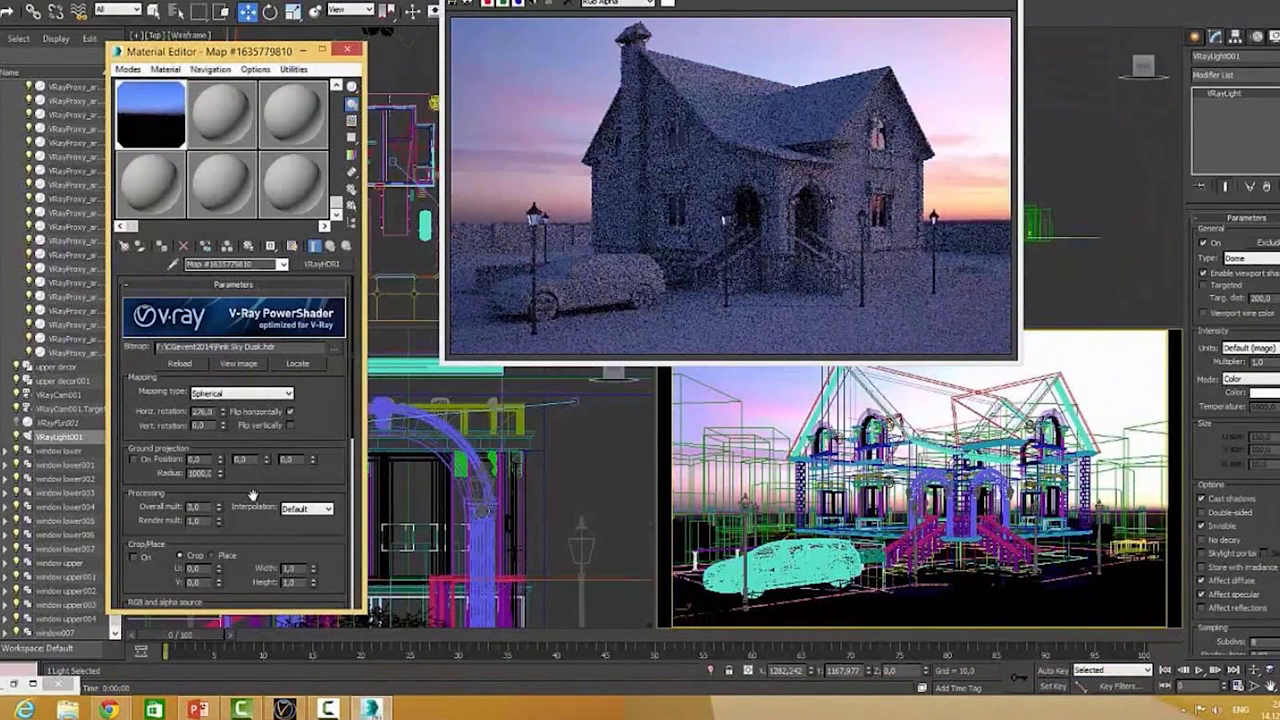
- Turn off horizontal mirroring and rotate the dusk sky to about 75 degrees
{"action": "scroll", "coordinate": [244, 352], "scroll_direction": "down", "scroll_amount": 3}
{"action": "scroll", "coordinate": [244, 352], "scroll_direction": "down", "scroll_amount": 2}
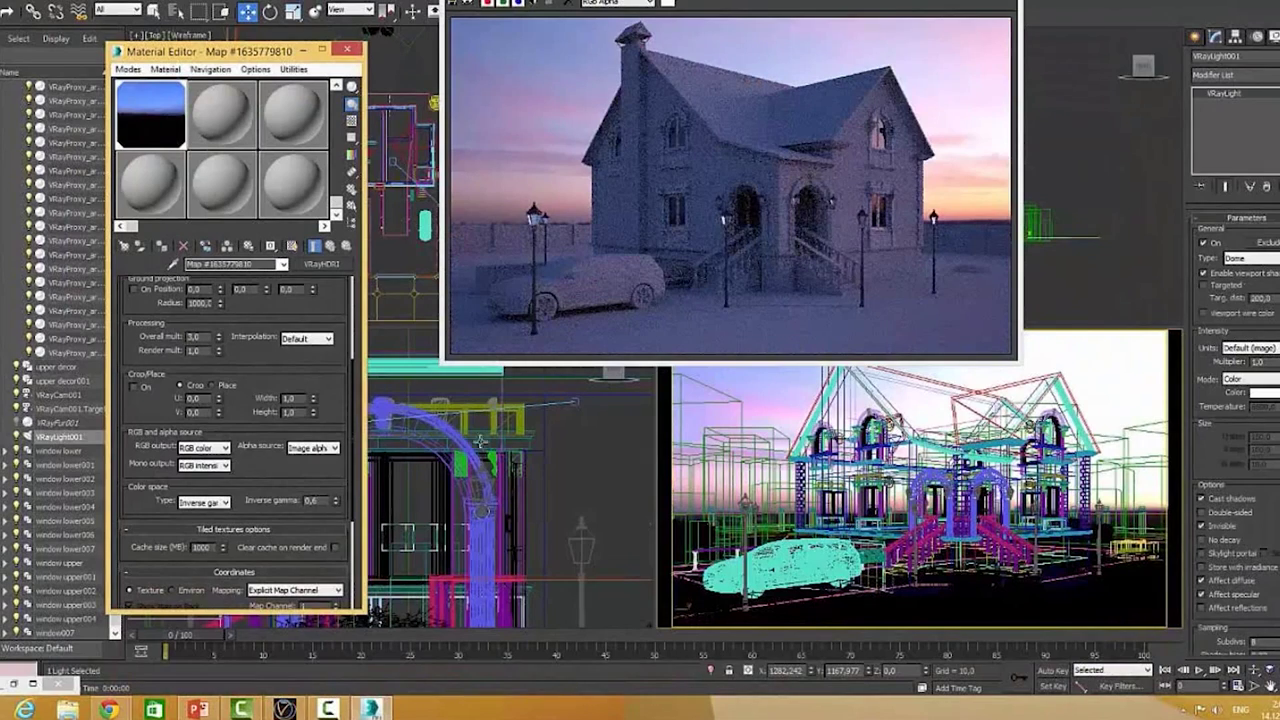
{"action": "left_click", "coordinate": [337, 503]}
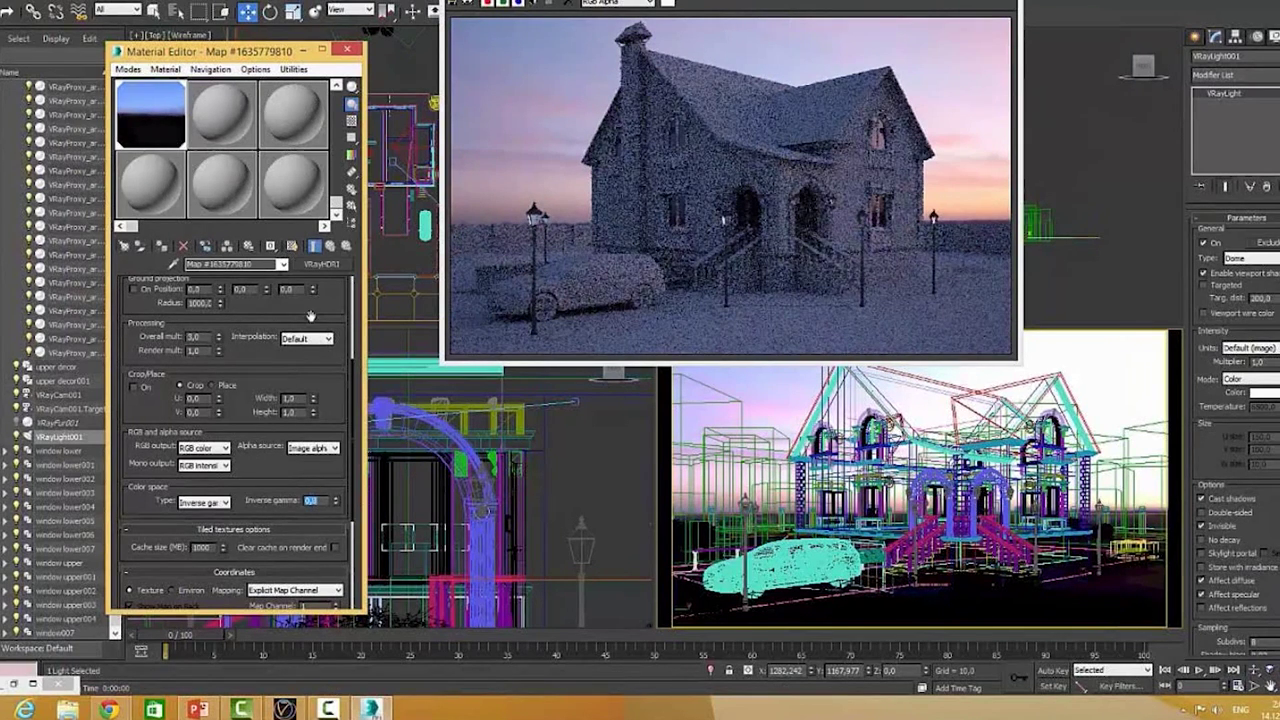
{"action": "left_click_drag", "start_coordinate": [319, 312], "coordinate": [320, 458]}
{"action": "left_click", "coordinate": [290, 396]}
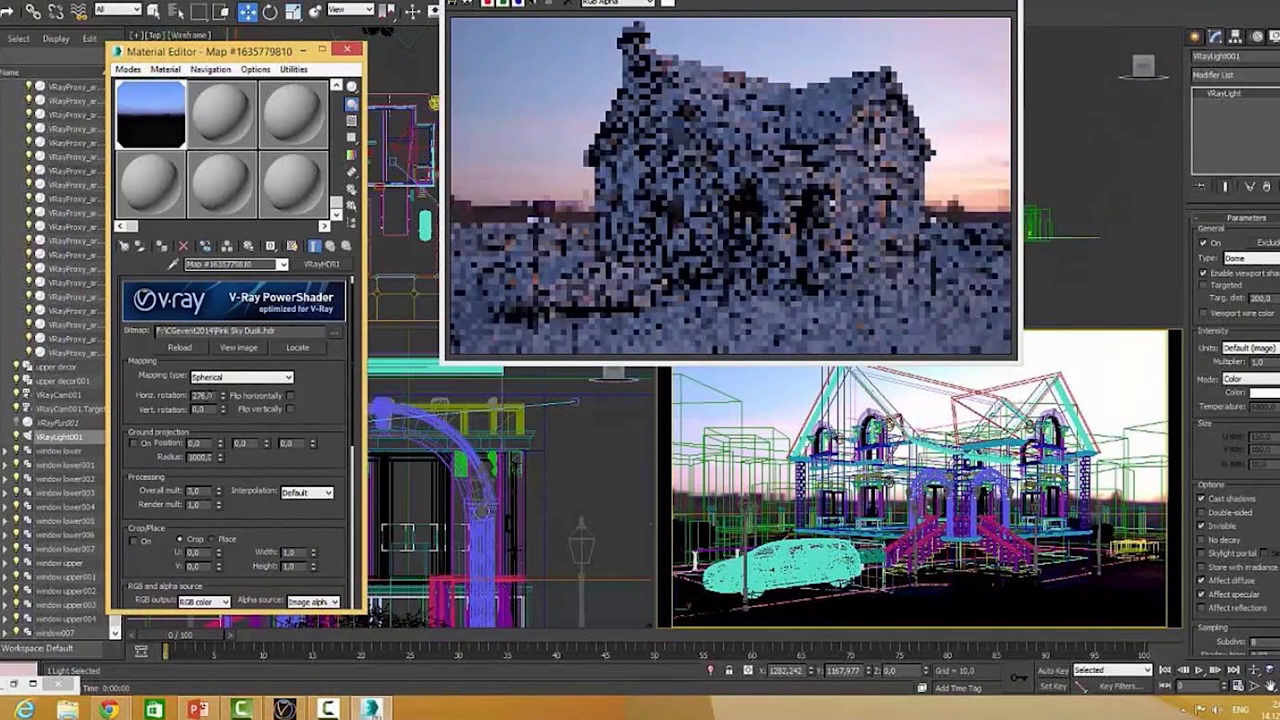
{"action": "mouse_move", "coordinate": [228, 396]}
{"action": "left_mouse_down"}
{"action": "mouse_move", "coordinate": [228, 372]}
{"action": "mouse_move", "coordinate": [251, 494]}
{"action": "mouse_move", "coordinate": [243, 527]}
{"action": "mouse_move", "coordinate": [204, 468]}
{"action": "left_mouse_up"}
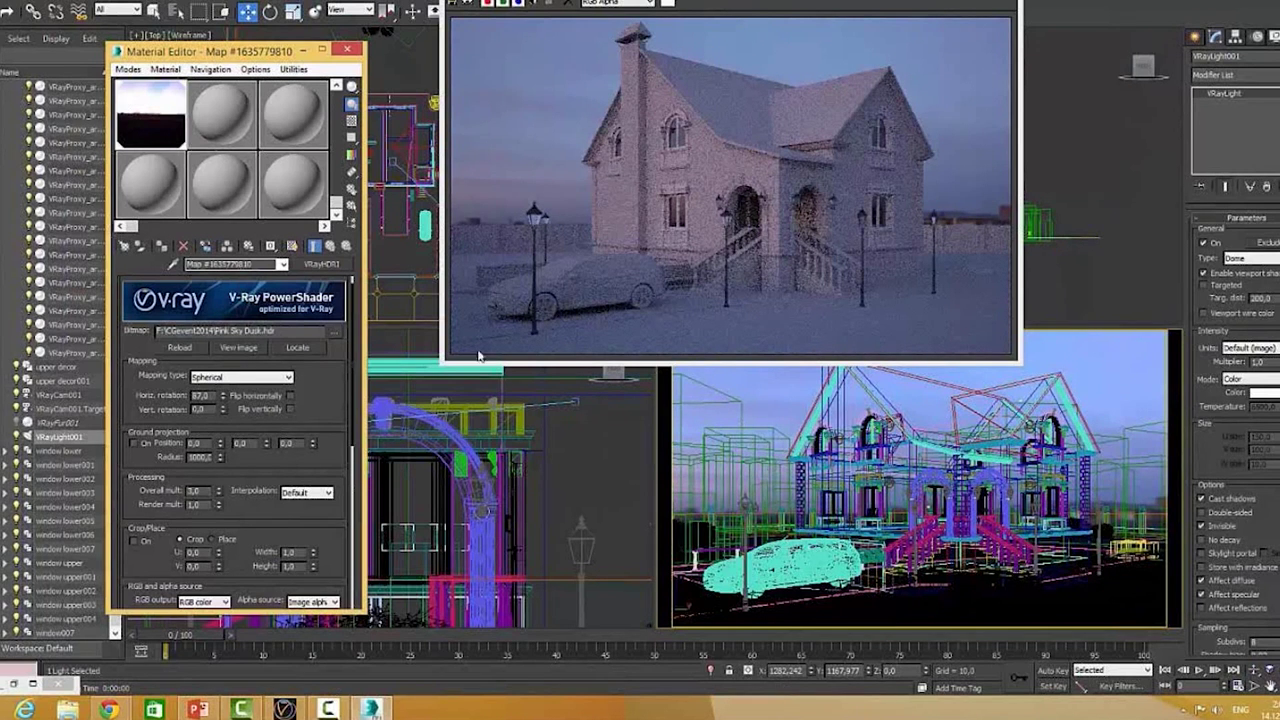
{"action": "left_click", "coordinate": [224, 396]}
{"action": "left_click_drag", "start_coordinate": [226, 408], "coordinate": [234, 468]}
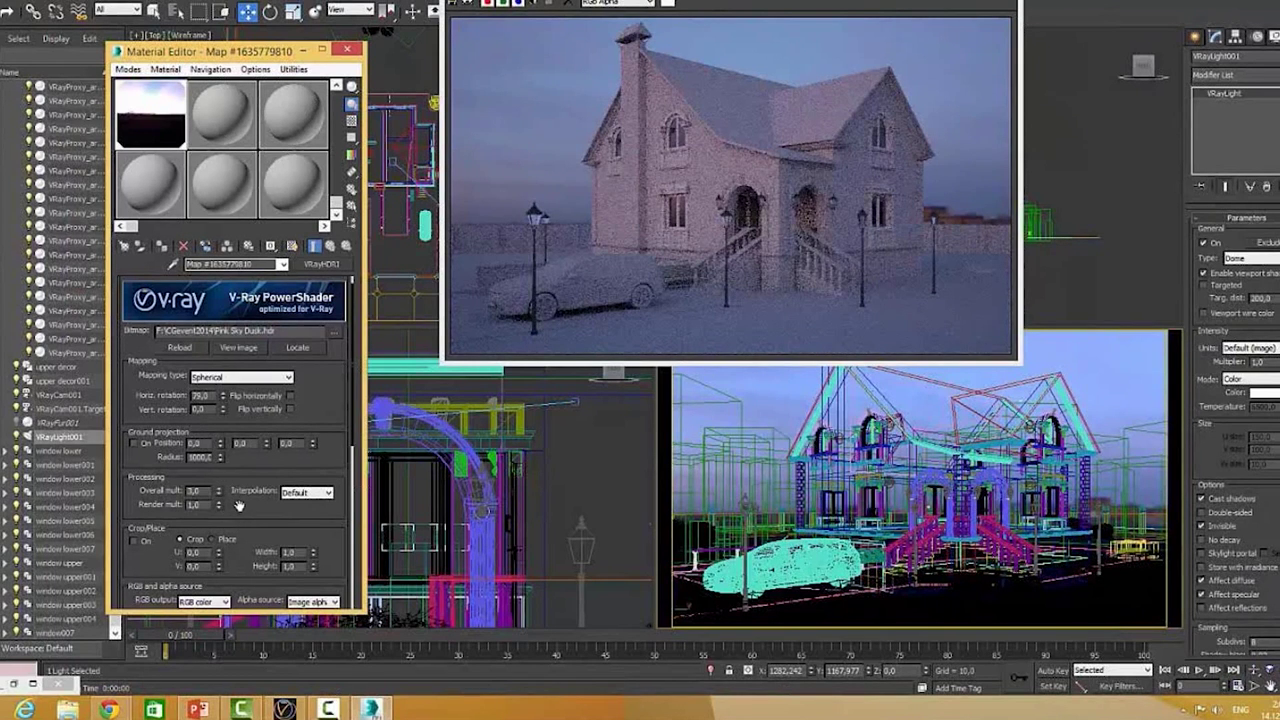
- Set the dusk HDRI's overall multiplier to 5 and inverse gamma to 0,75
{"action": "double_click", "coordinate": [196, 492]}
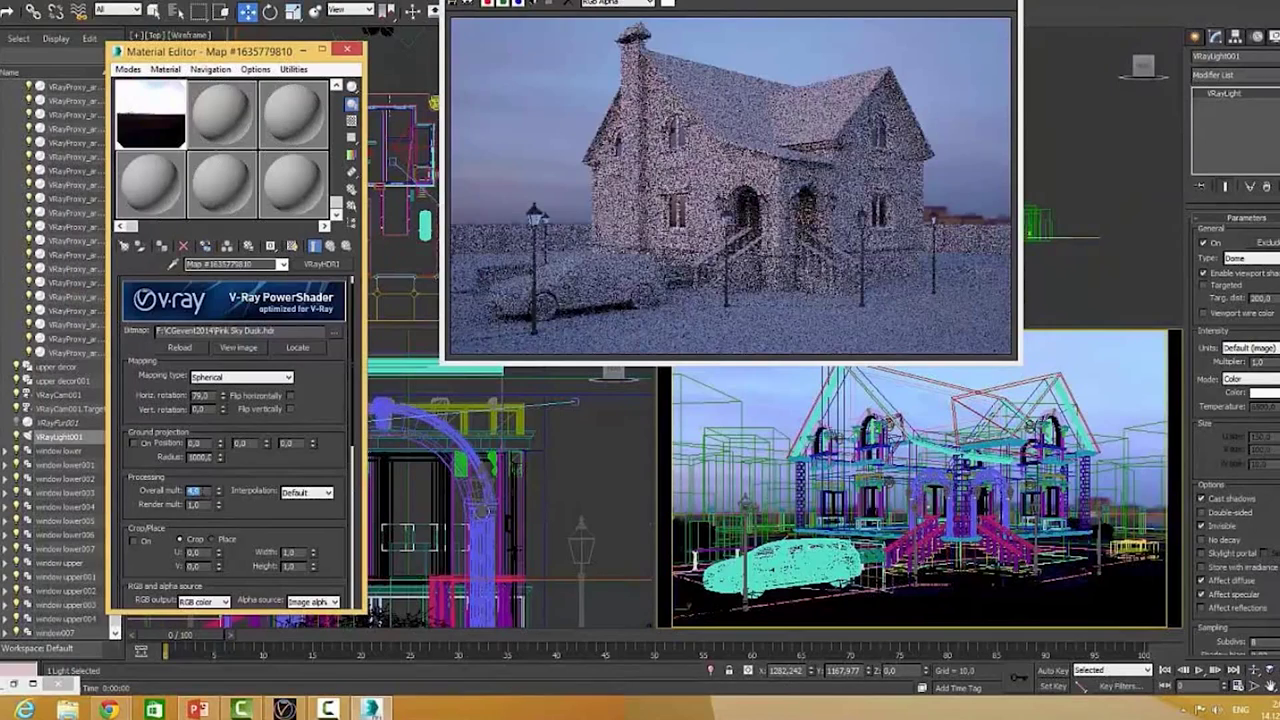
{"action": "type", "text": "5"}
{"action": "key", "text": "Return"}
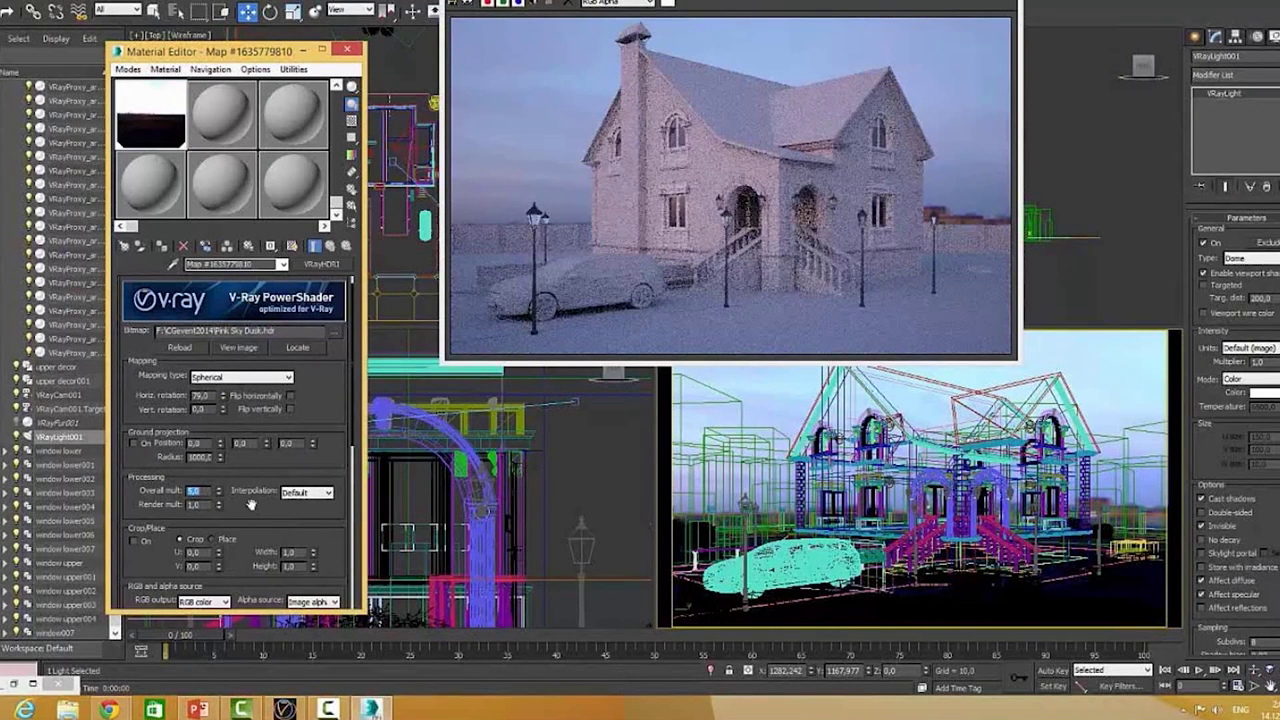
{"action": "left_click_drag", "start_coordinate": [254, 512], "coordinate": [242, 356]}
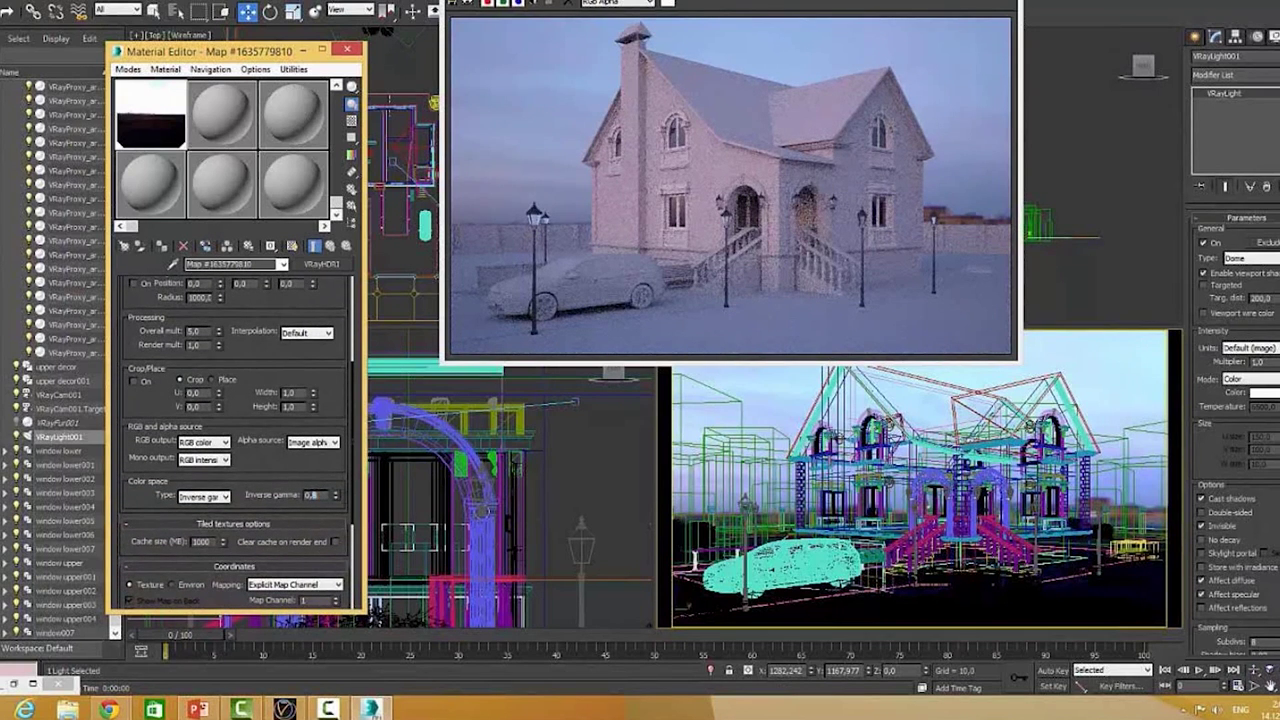
{"action": "type", "text": "0,75"}
{"action": "key", "text": "Return"}
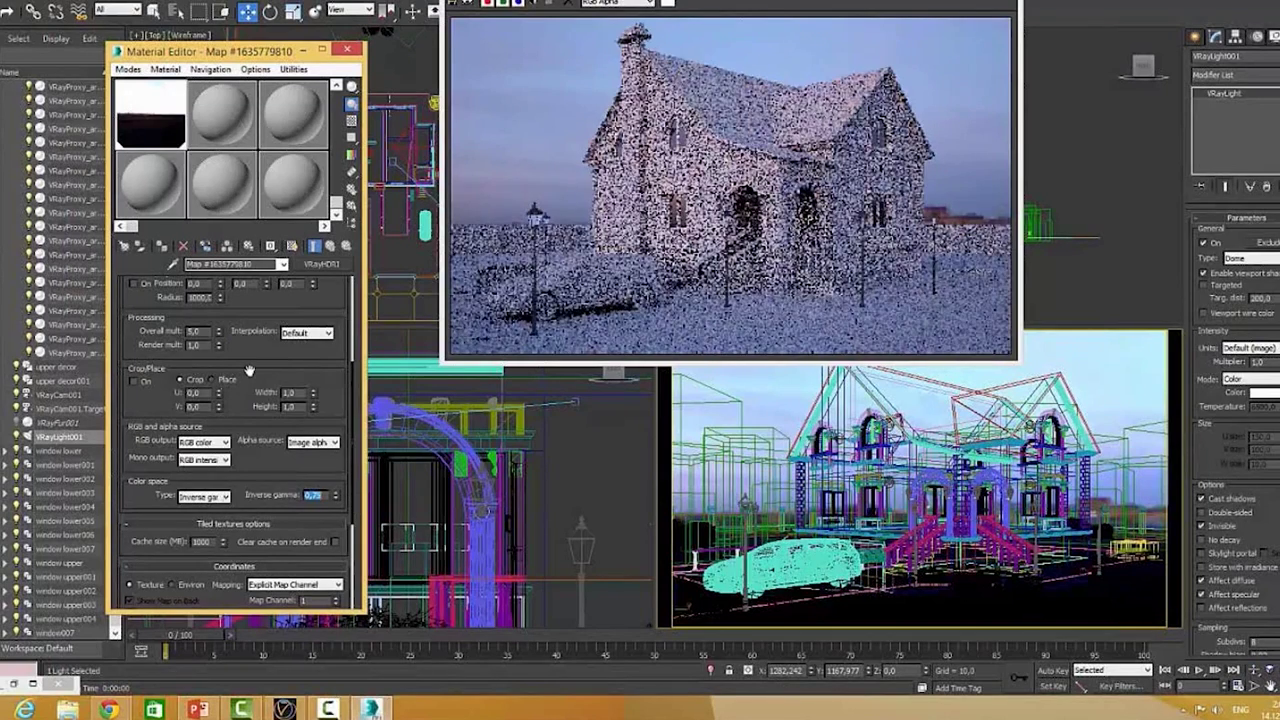
{"action": "left_click_drag", "start_coordinate": [249, 372], "coordinate": [255, 428]}
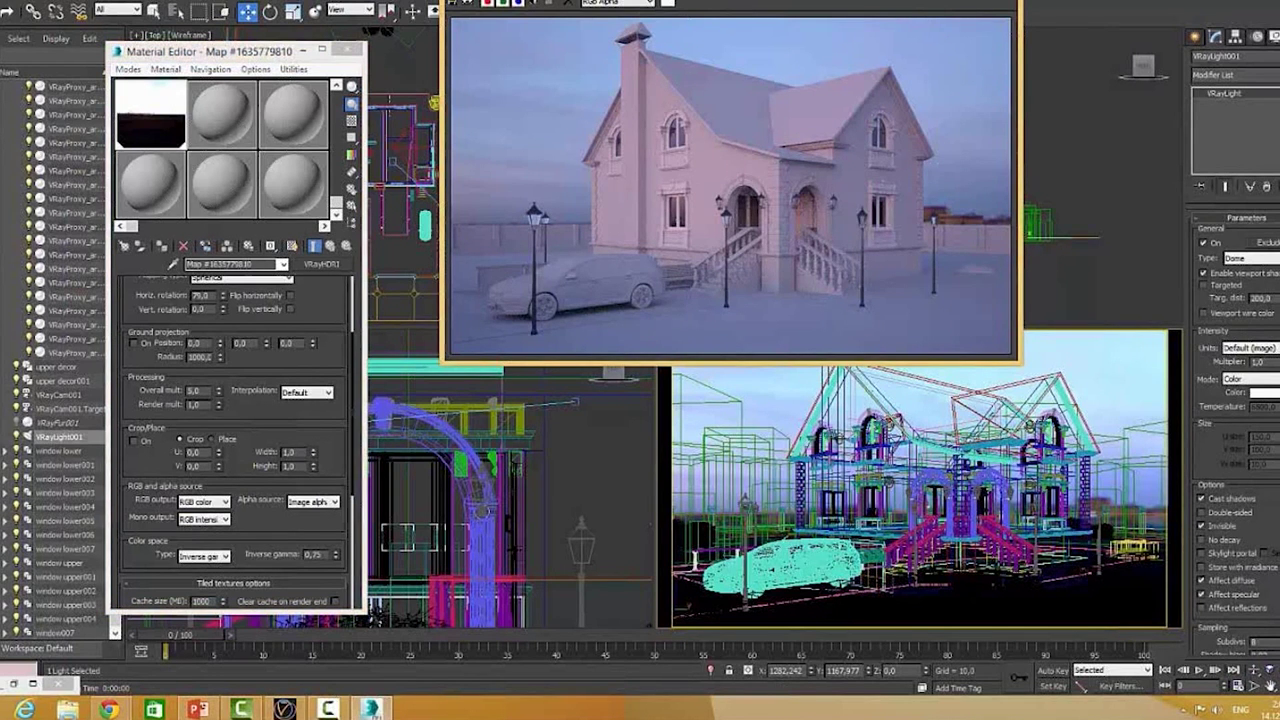
- Unhide the VRayFur001 grass object by name
{"action": "right_click", "coordinate": [790, 462]}
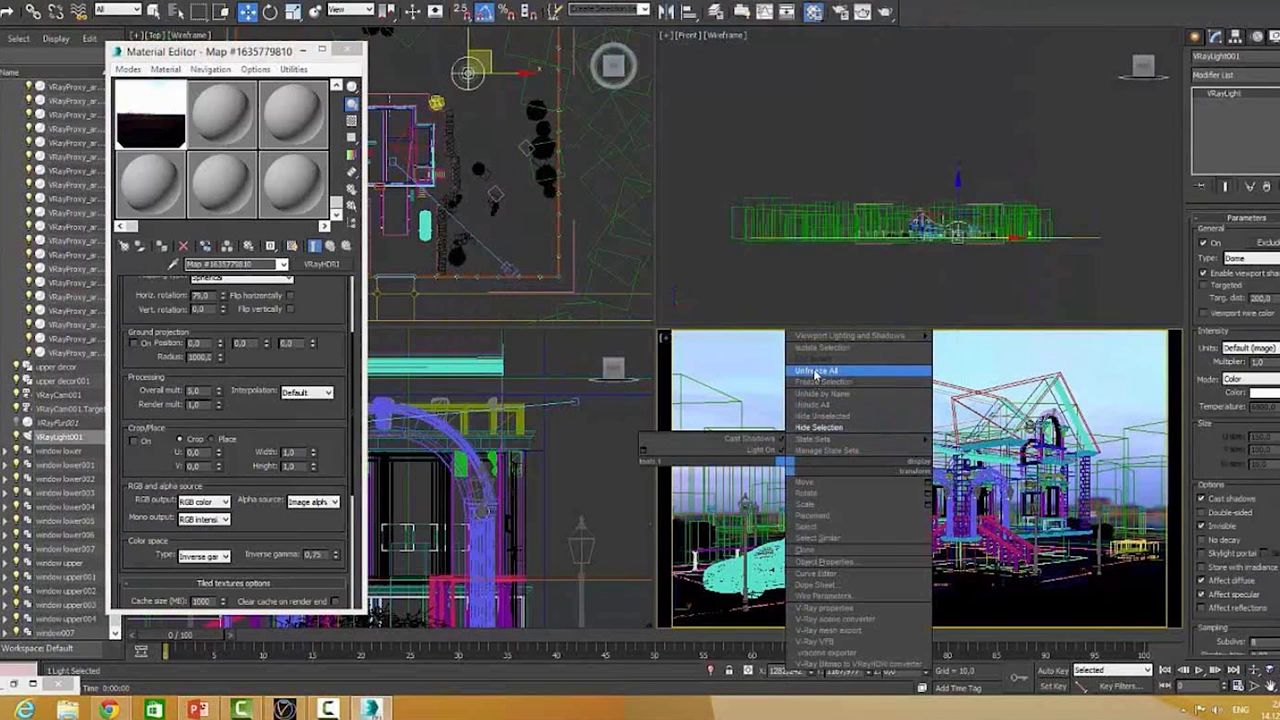
{"action": "left_click", "coordinate": [815, 393]}
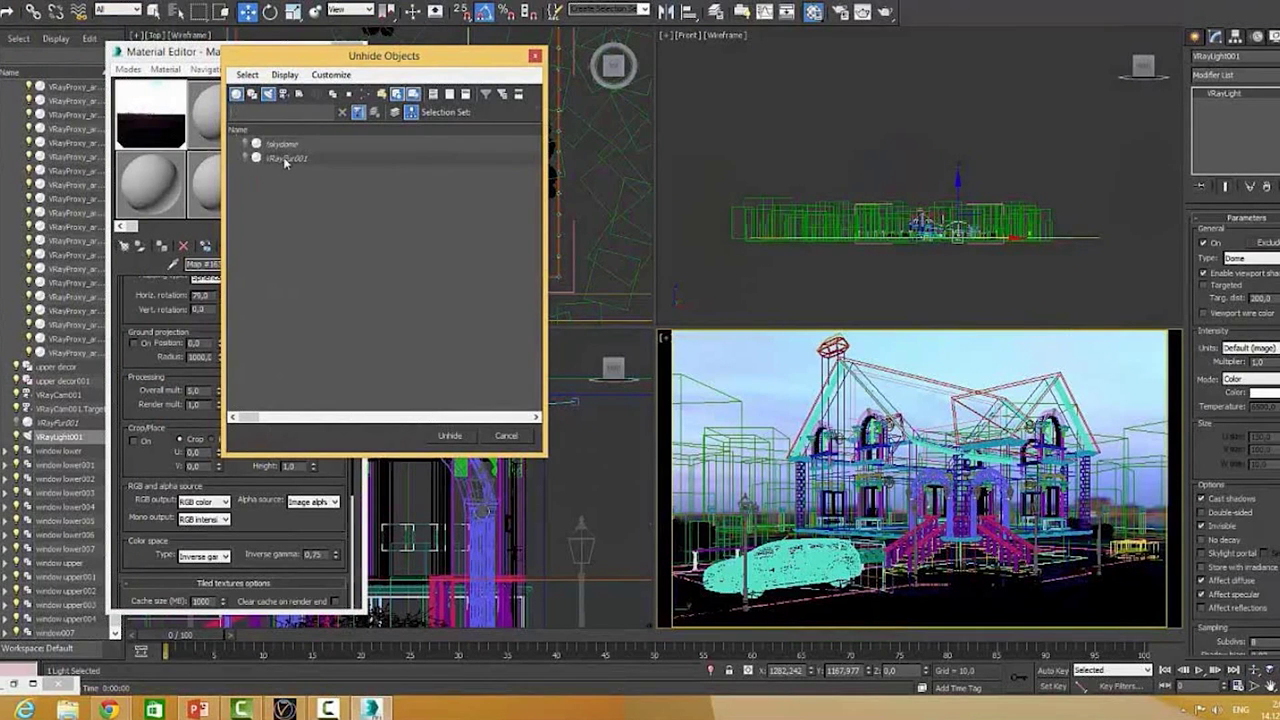
{"action": "double_click", "coordinate": [285, 159]}
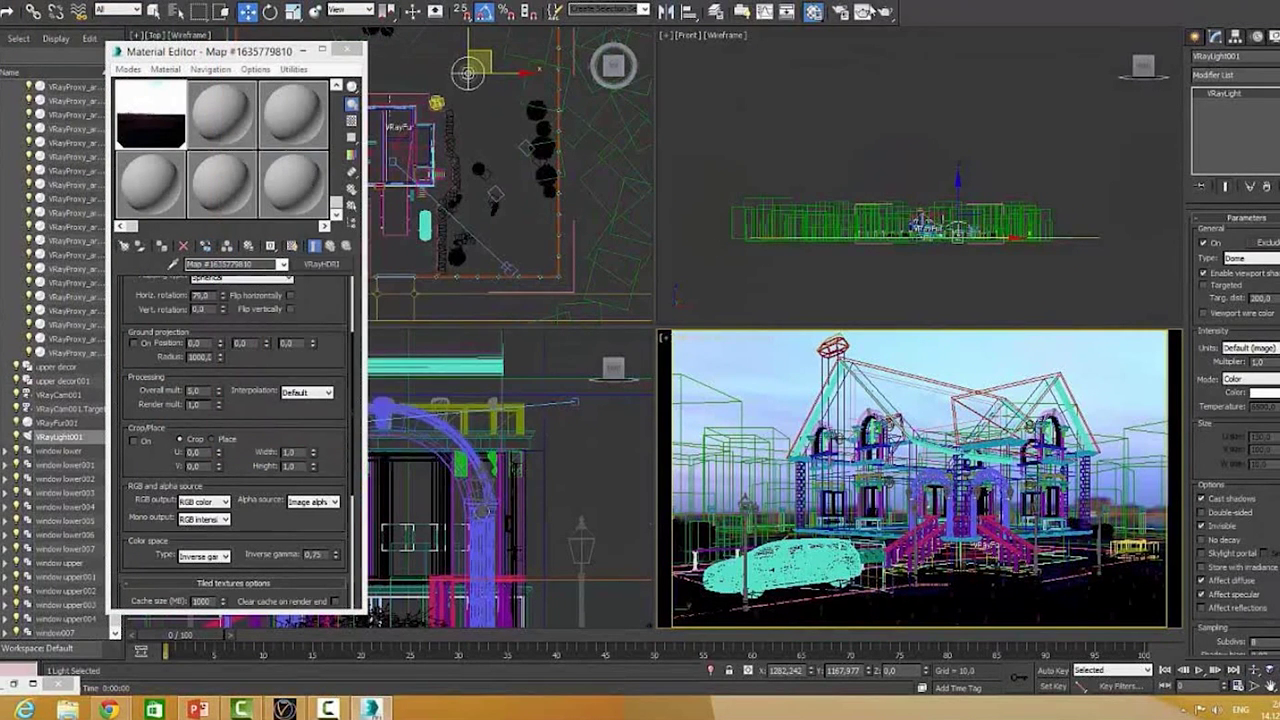
- Render the camera view and stop the progressive render once it looks clean
{"action": "left_click", "coordinate": [884, 12]}
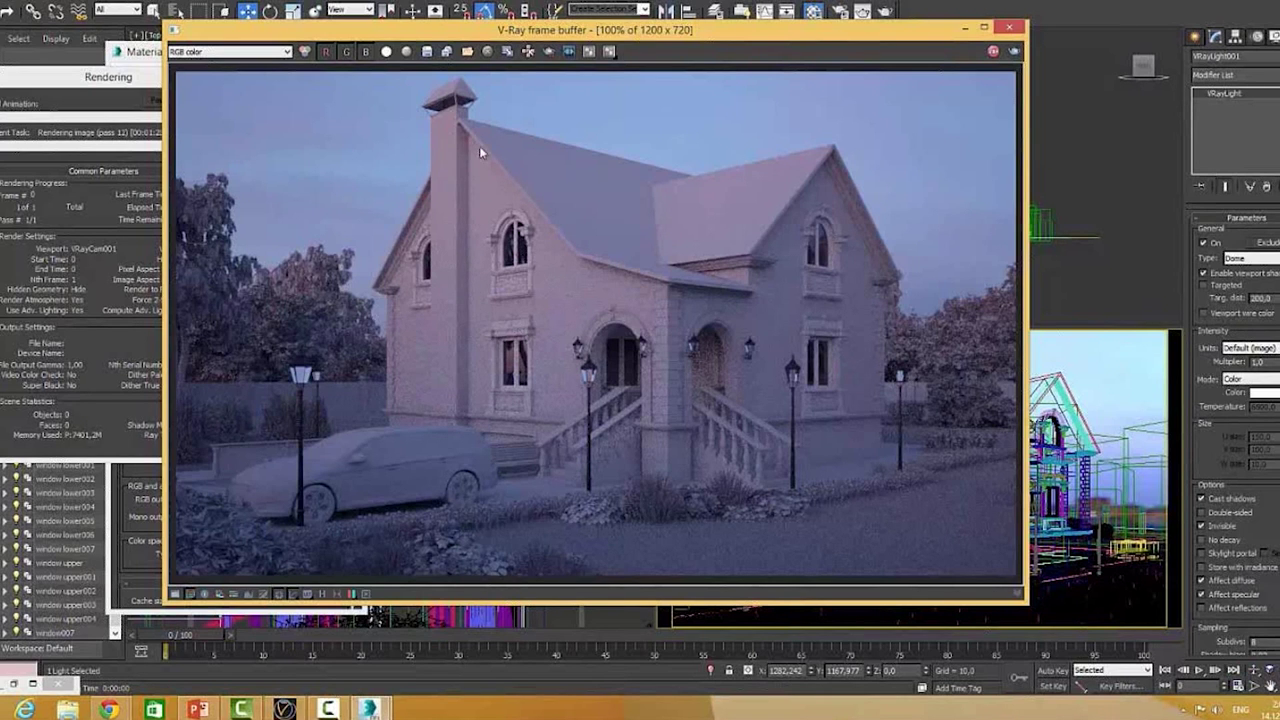
{"action": "left_click", "coordinate": [31, 220]}
{"action": "left_click", "coordinate": [207, 102]}
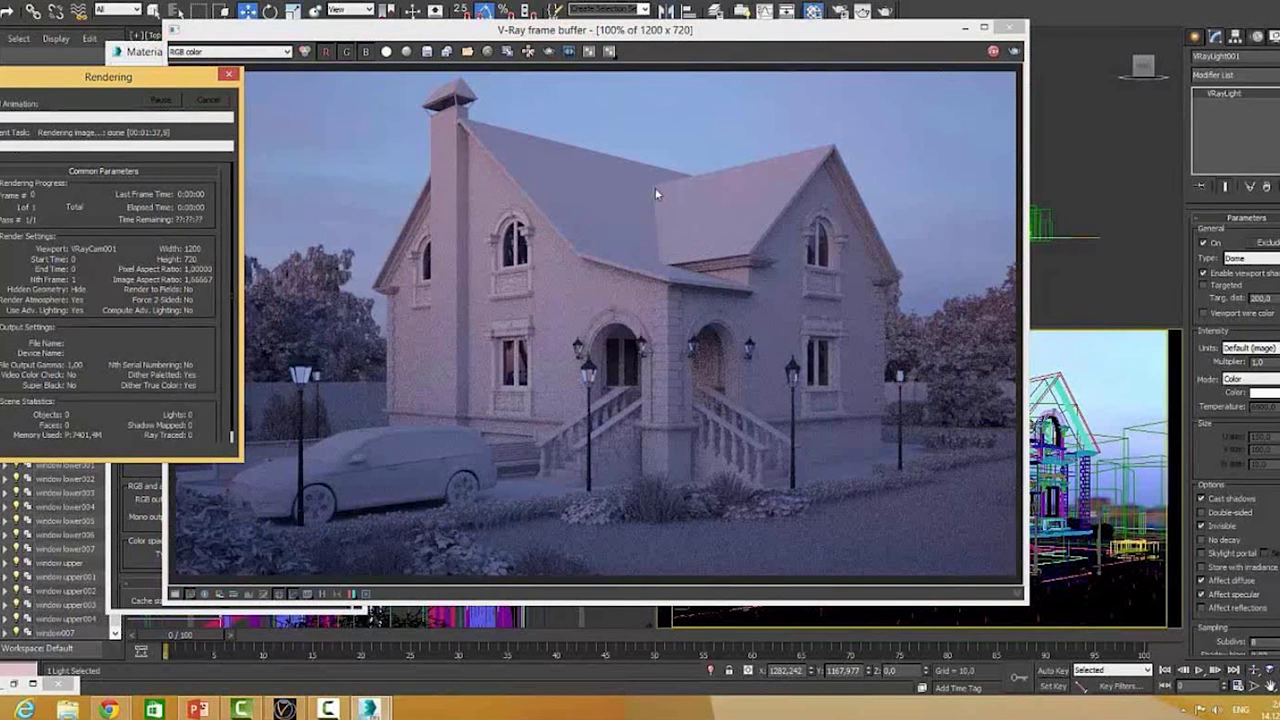
- Close the frame buffer, set the HDRI horizontal rotation to 91, and close the Material Editor
{"action": "left_click", "coordinate": [1008, 30]}
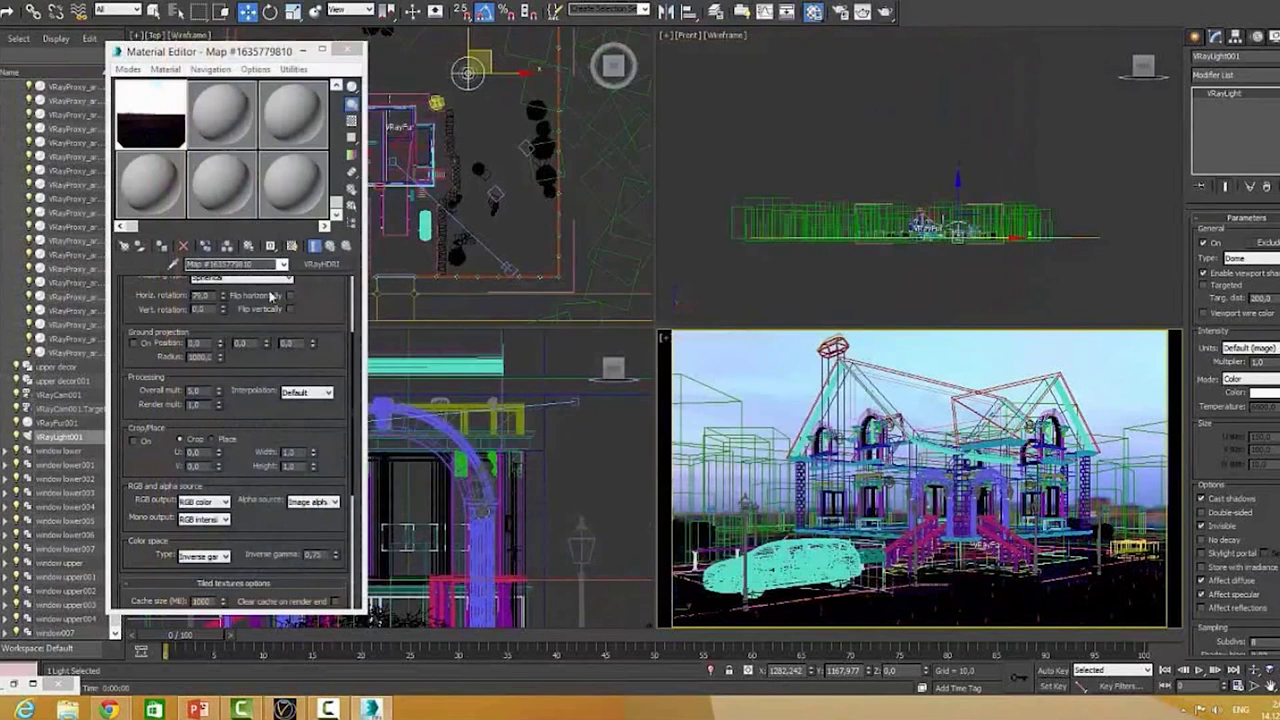
{"action": "left_click_drag", "start_coordinate": [313, 296], "coordinate": [290, 428]}
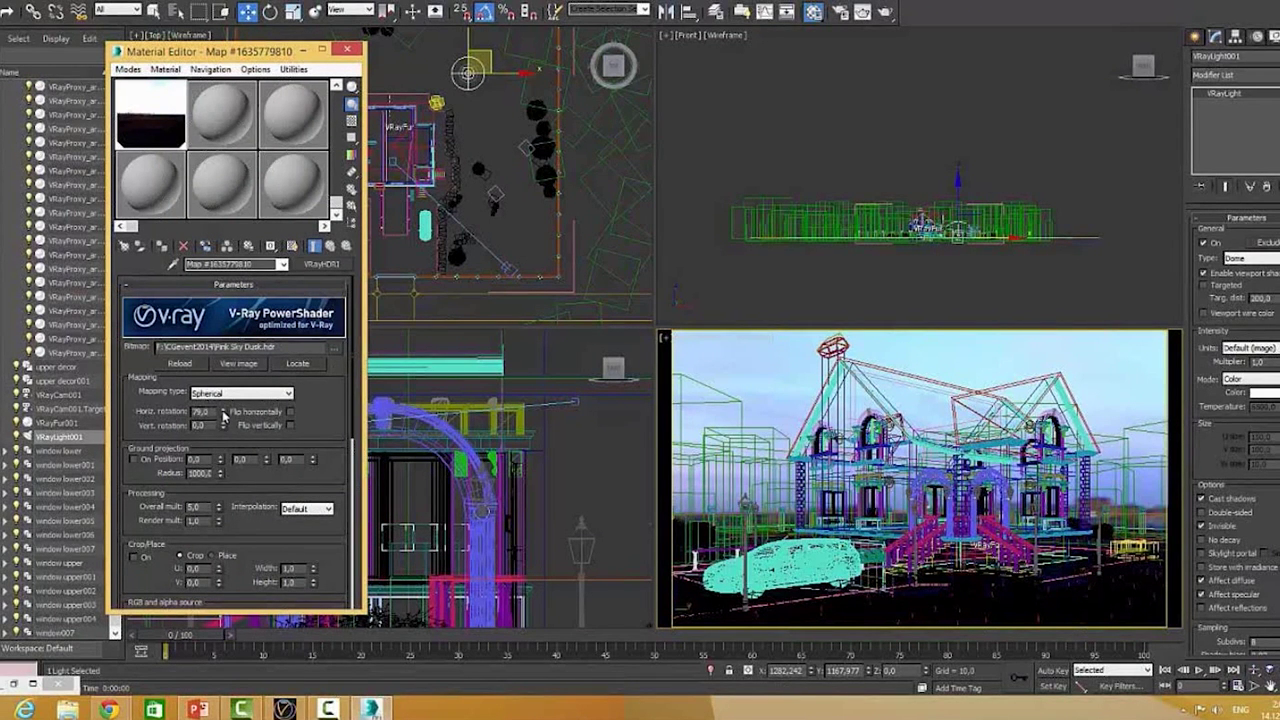
{"action": "left_click", "coordinate": [224, 410]}
{"action": "double_click", "coordinate": [203, 412]}
{"action": "type", "text": "91"}
{"action": "key", "text": "Return"}
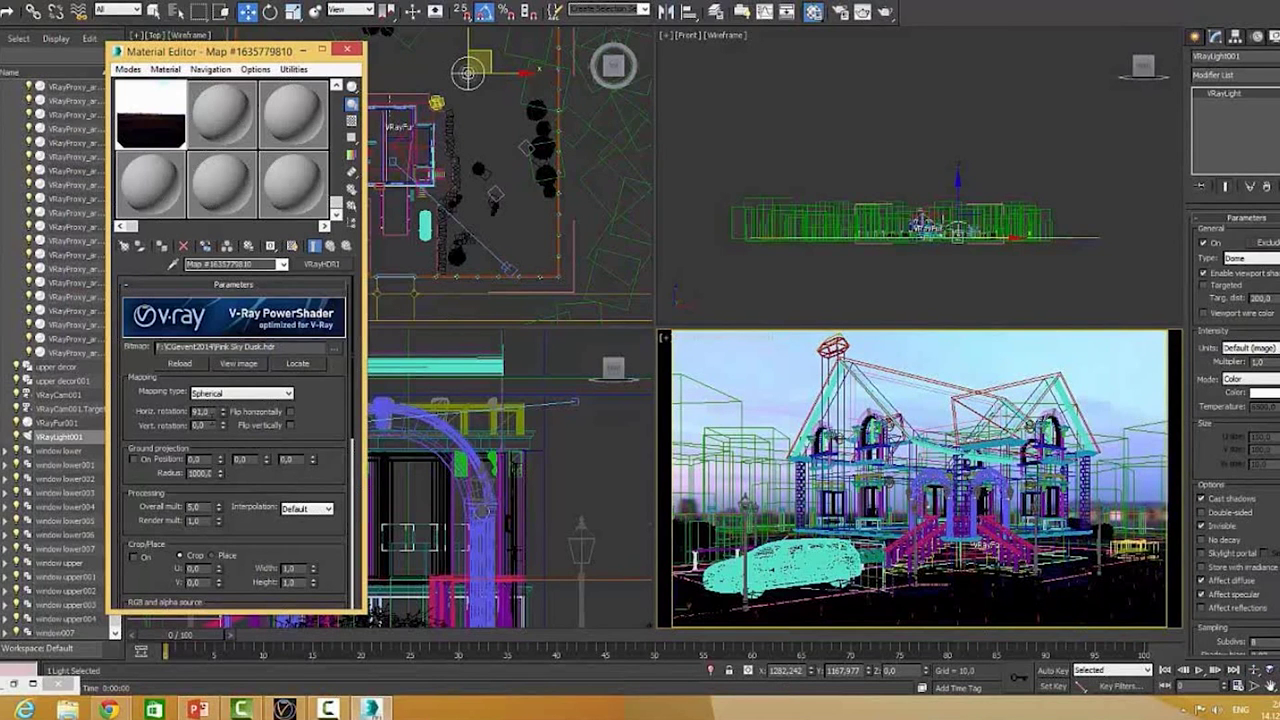
{"action": "left_click_drag", "start_coordinate": [232, 485], "coordinate": [238, 363]}
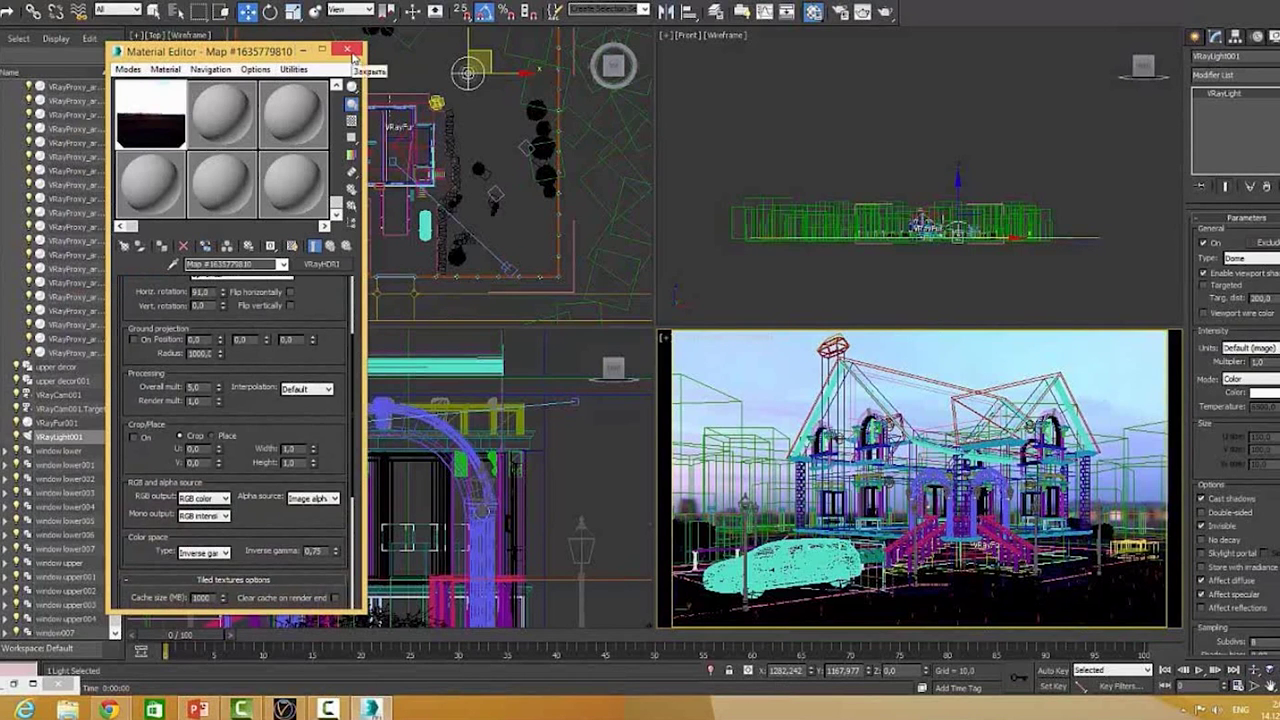
{"action": "left_click", "coordinate": [346, 49]}
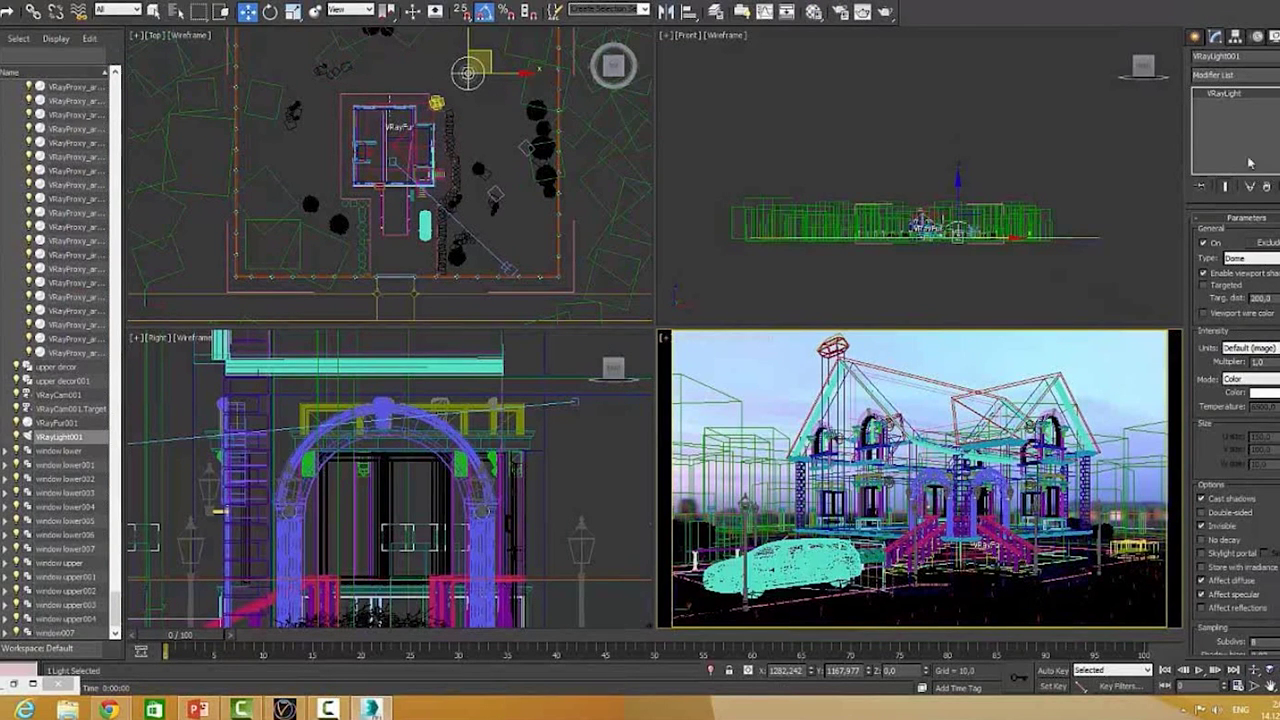
- Raise the dome light's multiplier to 1,1
{"action": "double_click", "coordinate": [1262, 361]}
{"action": "type", "text": "1,1"}
{"action": "key", "text": "Return"}
- Set the dome light's texture resolution to 2100
{"action": "left_click", "coordinate": [1207, 444]}
{"action": "left_click_drag", "start_coordinate": [1207, 448], "coordinate": [1217, 426]}
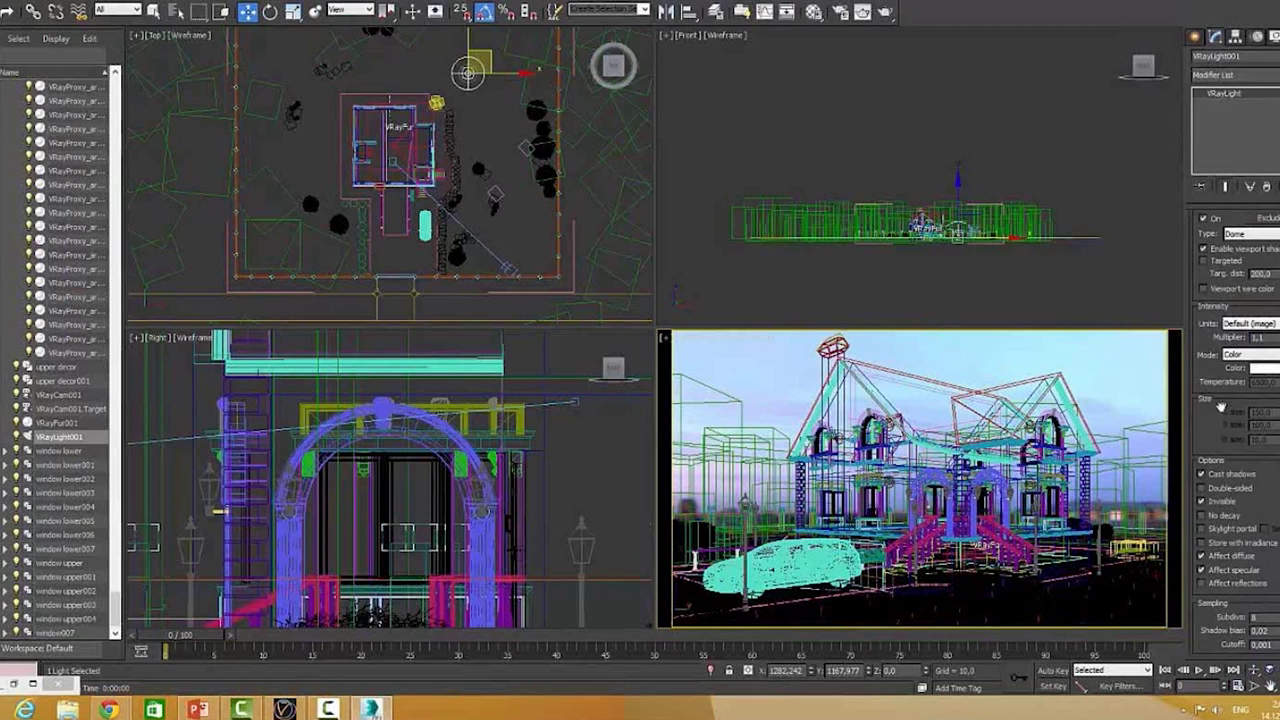
{"action": "left_click_drag", "start_coordinate": [1217, 426], "coordinate": [1231, 186]}
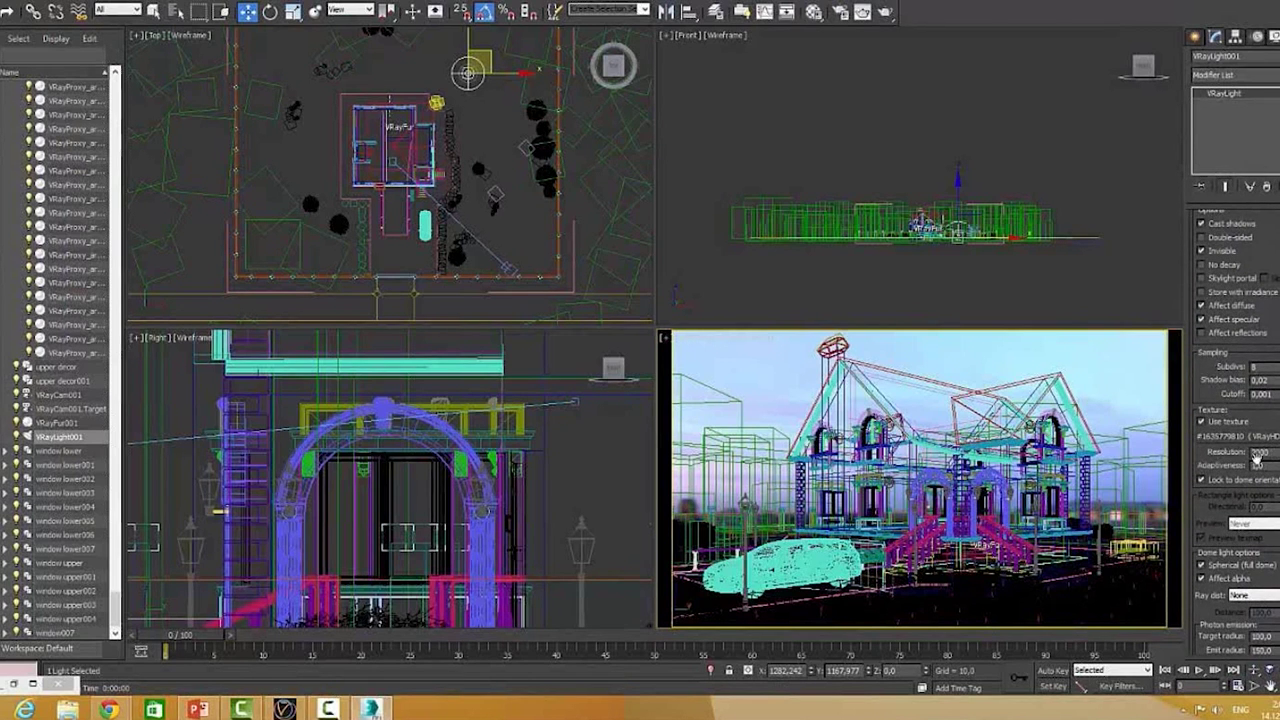
{"action": "type", "text": "2100"}
{"action": "key", "text": "Return"}
- Disable Override mtl in Render Setup, render the textured view, and stop once clean
{"action": "left_click", "coordinate": [843, 10]}
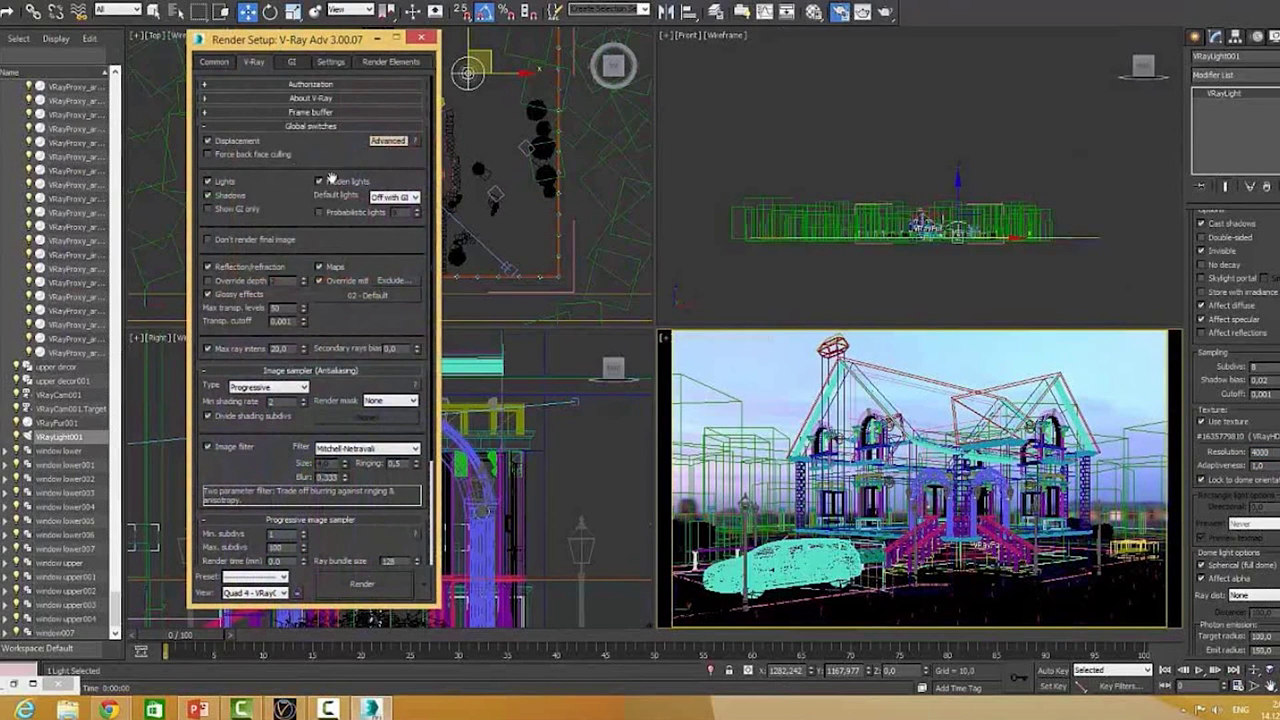
{"action": "left_click", "coordinate": [345, 282]}
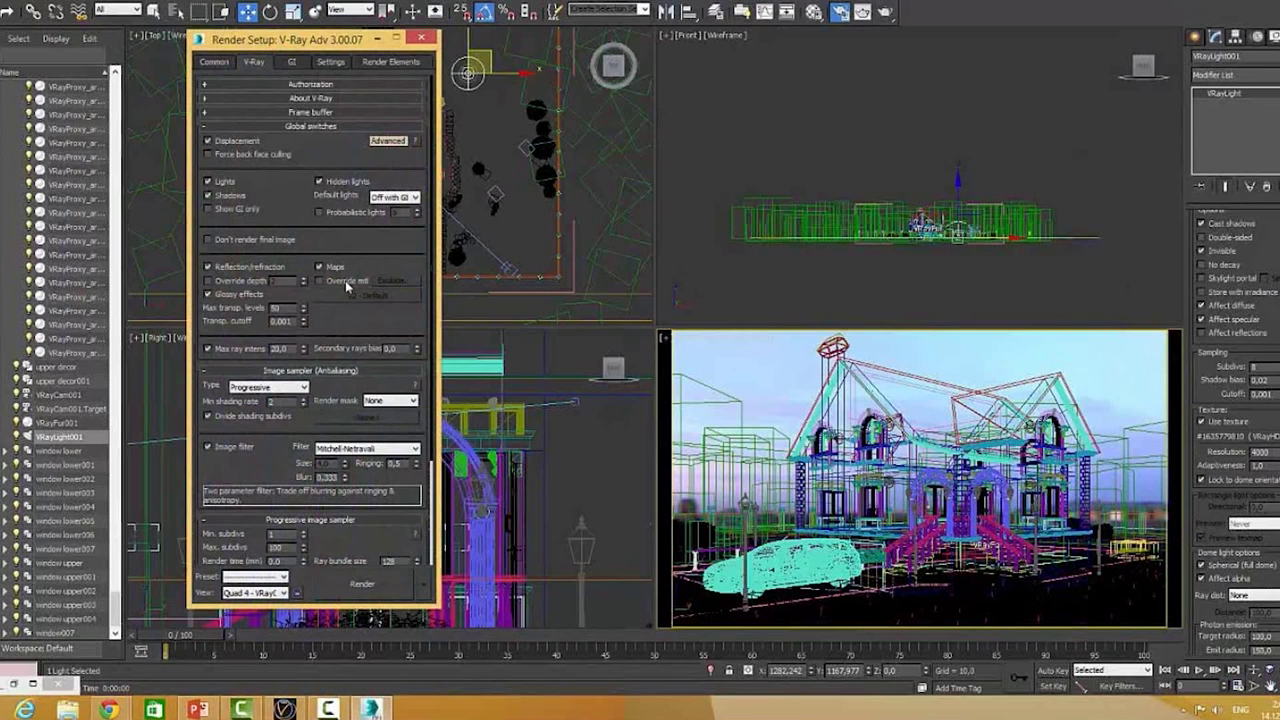
{"action": "left_click", "coordinate": [372, 586]}
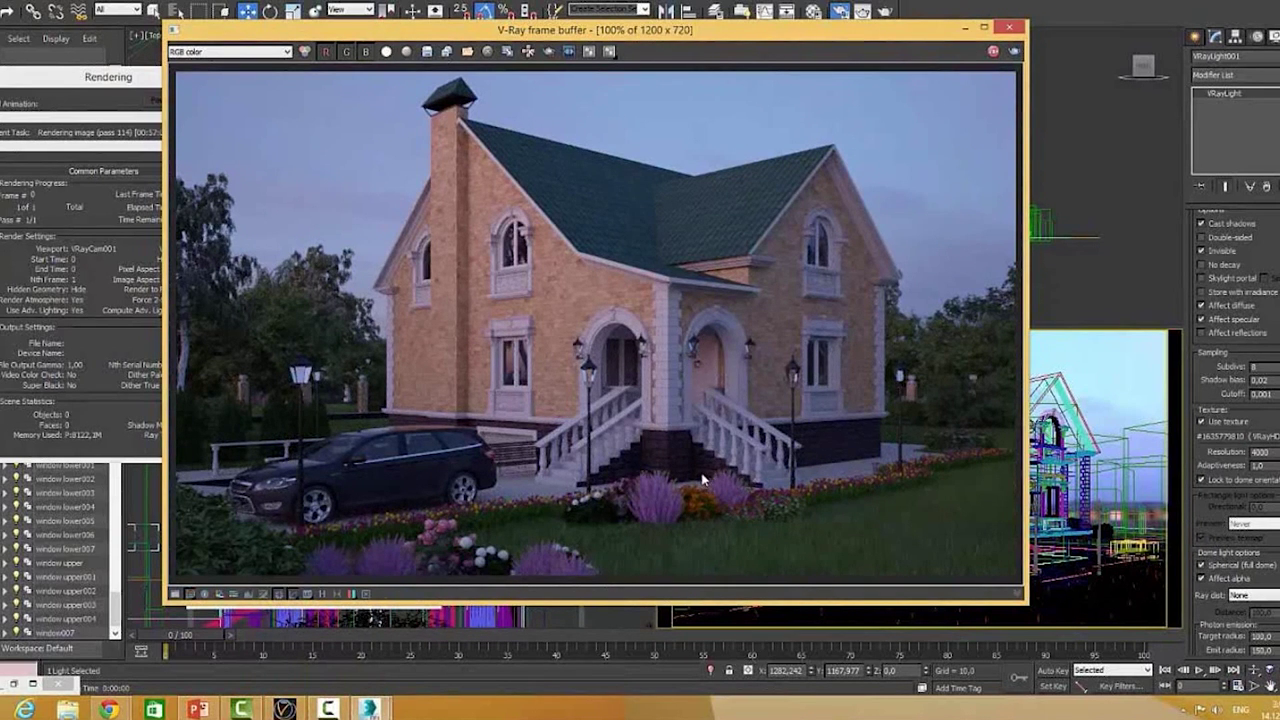
{"action": "left_click", "coordinate": [125, 215]}
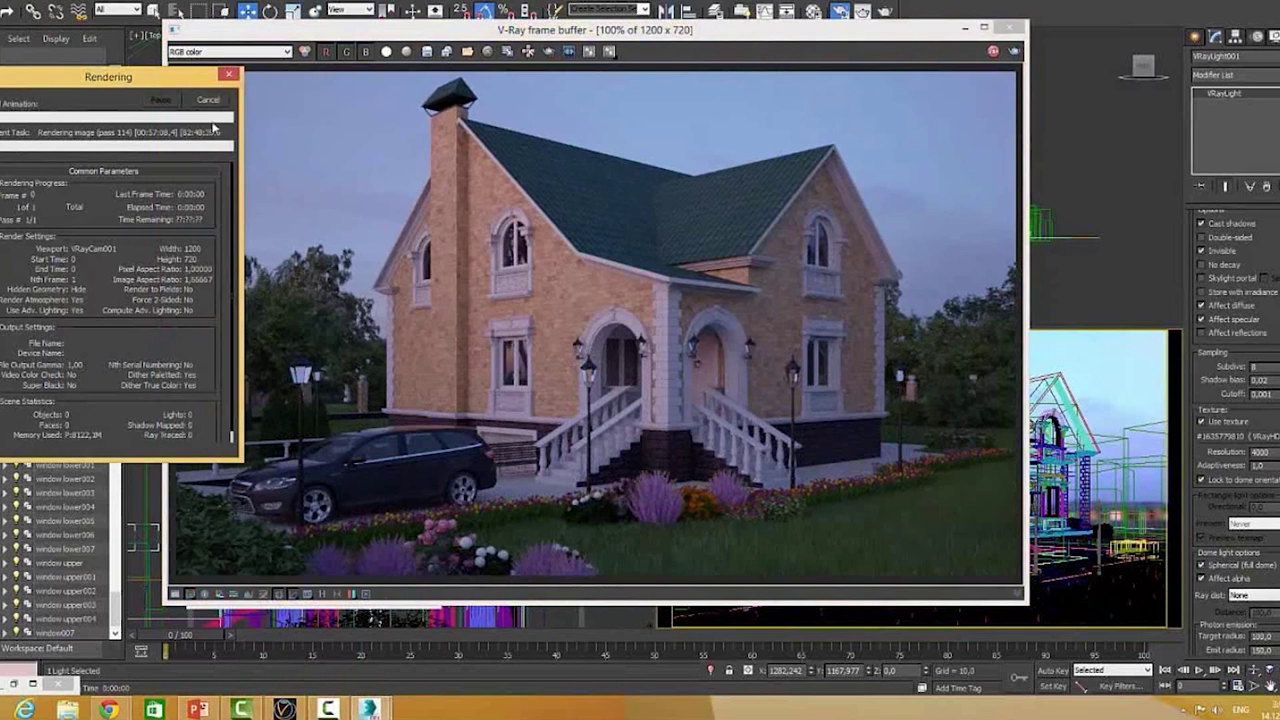
{"action": "left_click", "coordinate": [208, 100]}
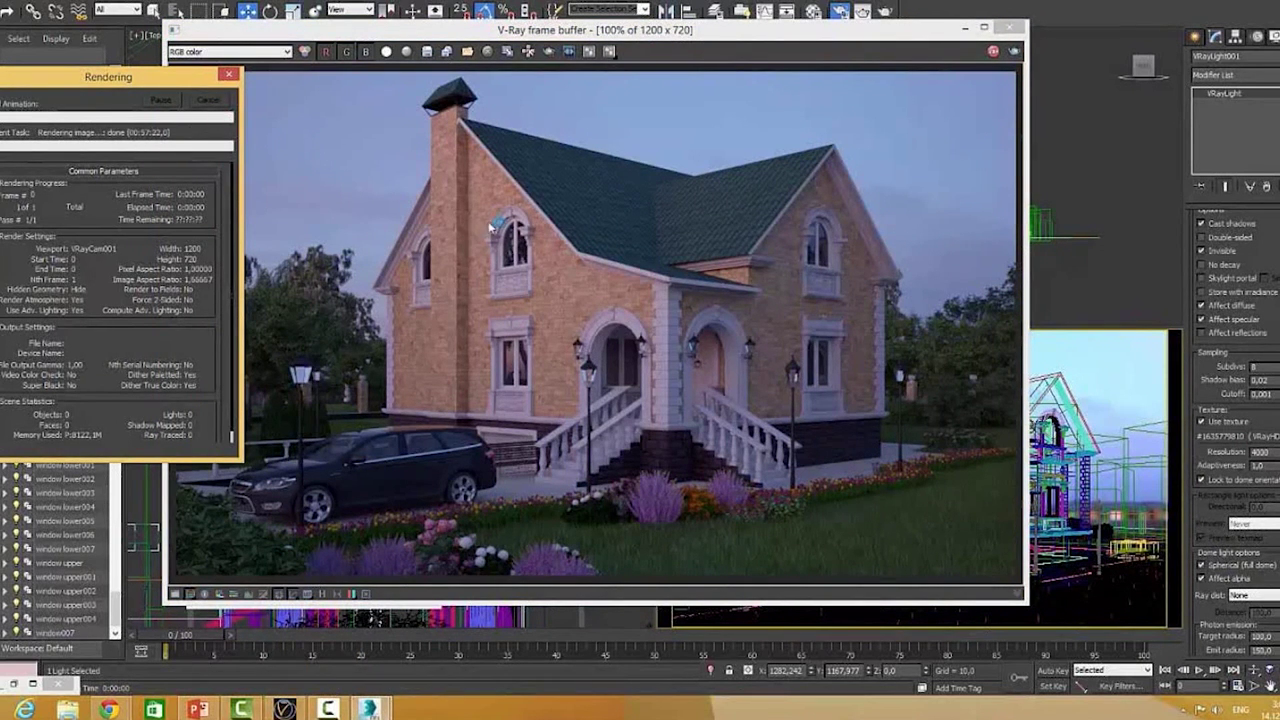
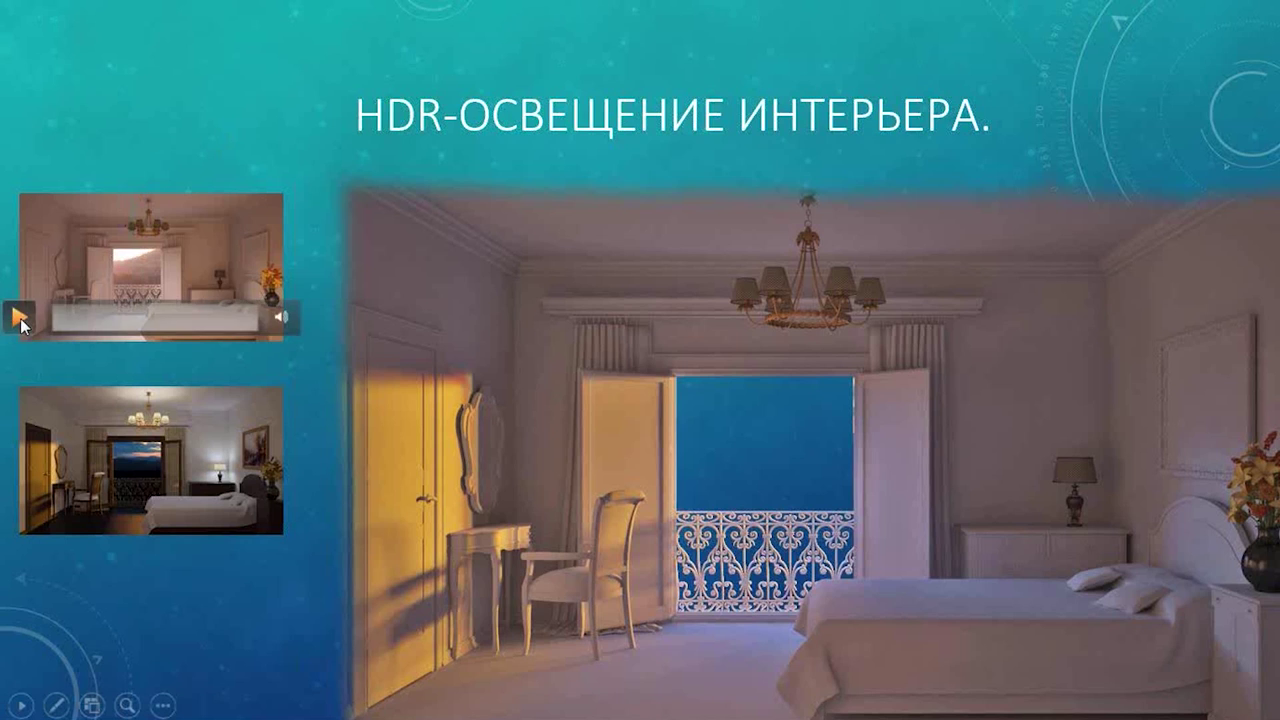
- Play the embedded bedroom lighting video full screen on the HDR interior lighting slide
{"action": "left_click", "coordinate": [20, 318]}
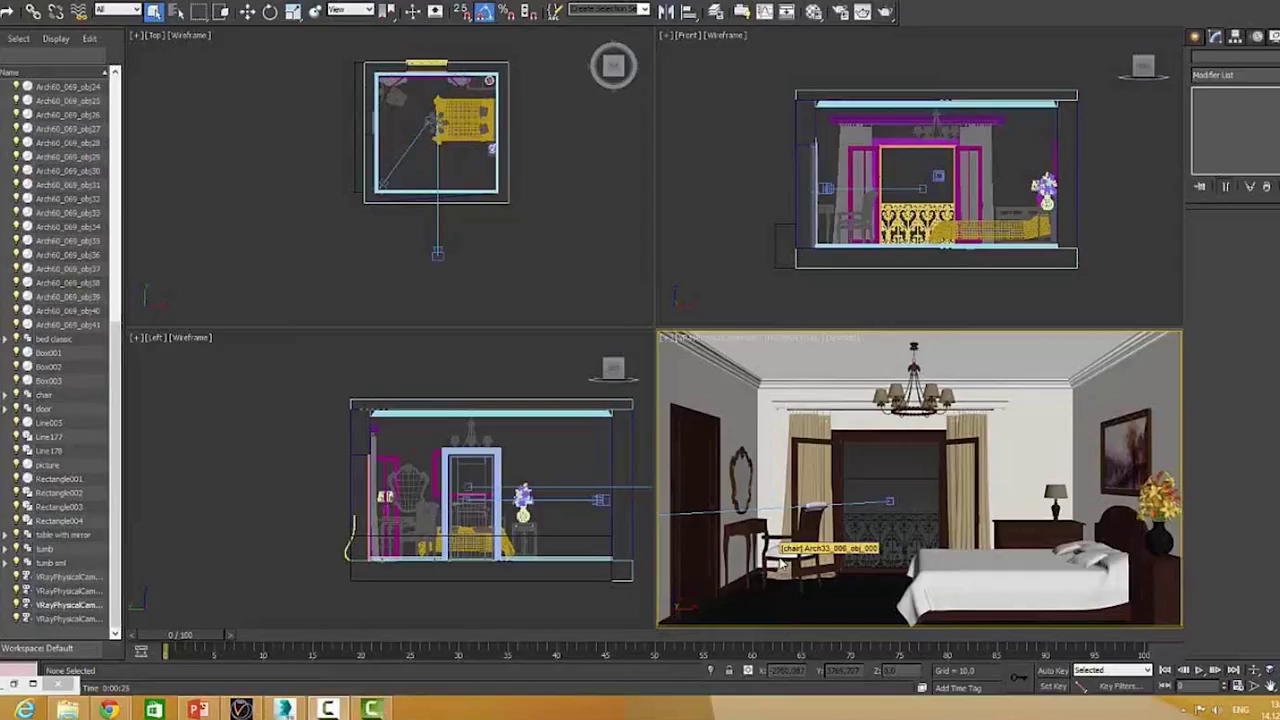
- Drop a VRayHDRI map from the Material/Map Browser into the first Material Editor slot
{"action": "left_click", "coordinate": [813, 11]}
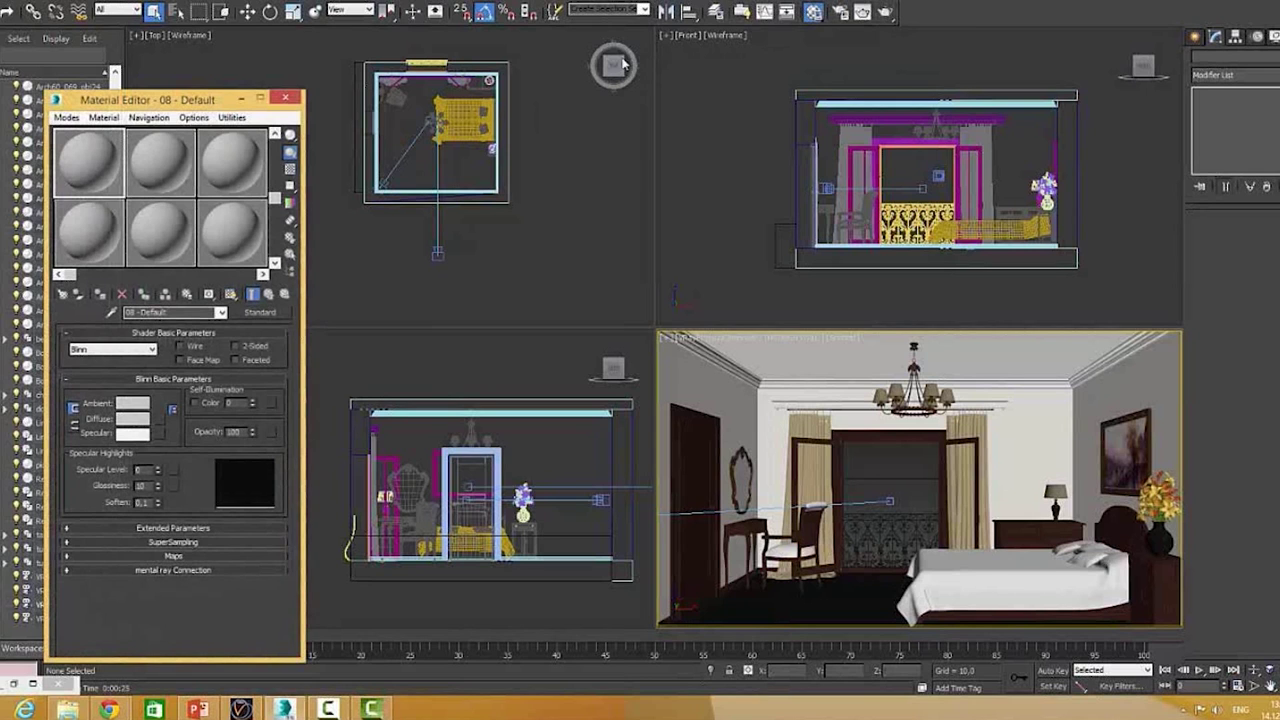
{"action": "left_click_drag", "start_coordinate": [215, 100], "coordinate": [342, 44]}
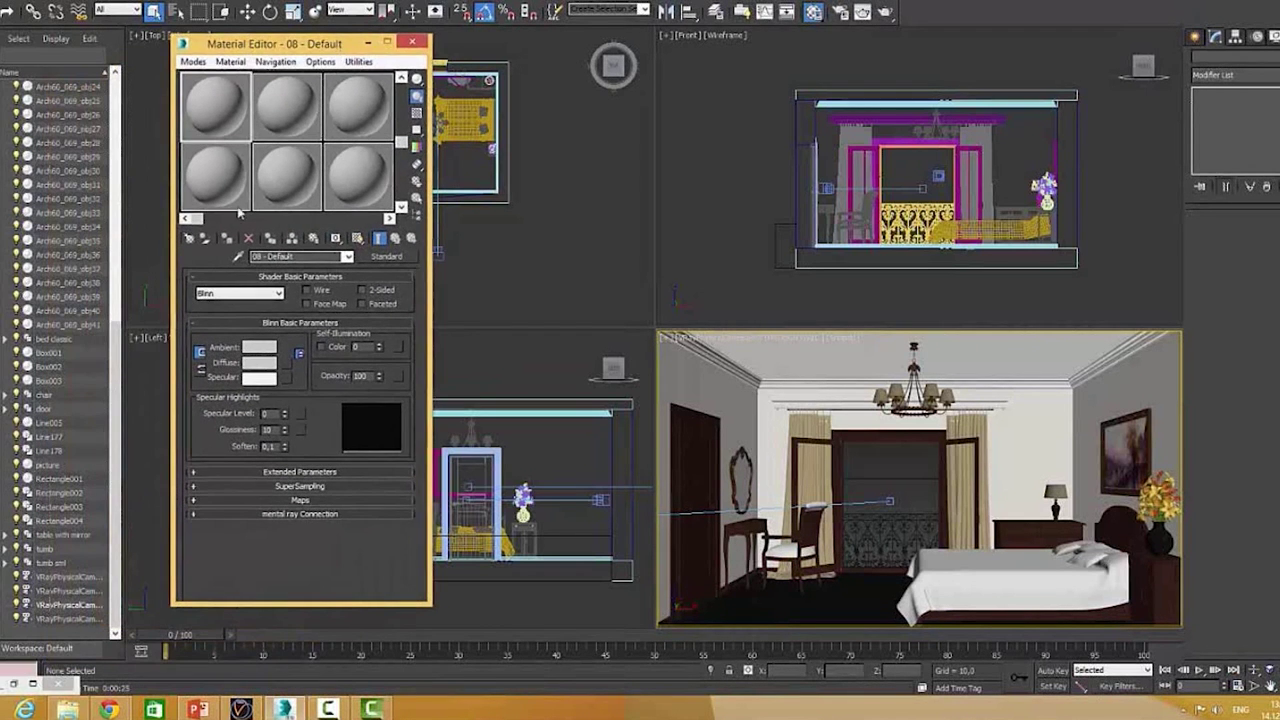
{"action": "left_click", "coordinate": [190, 239]}
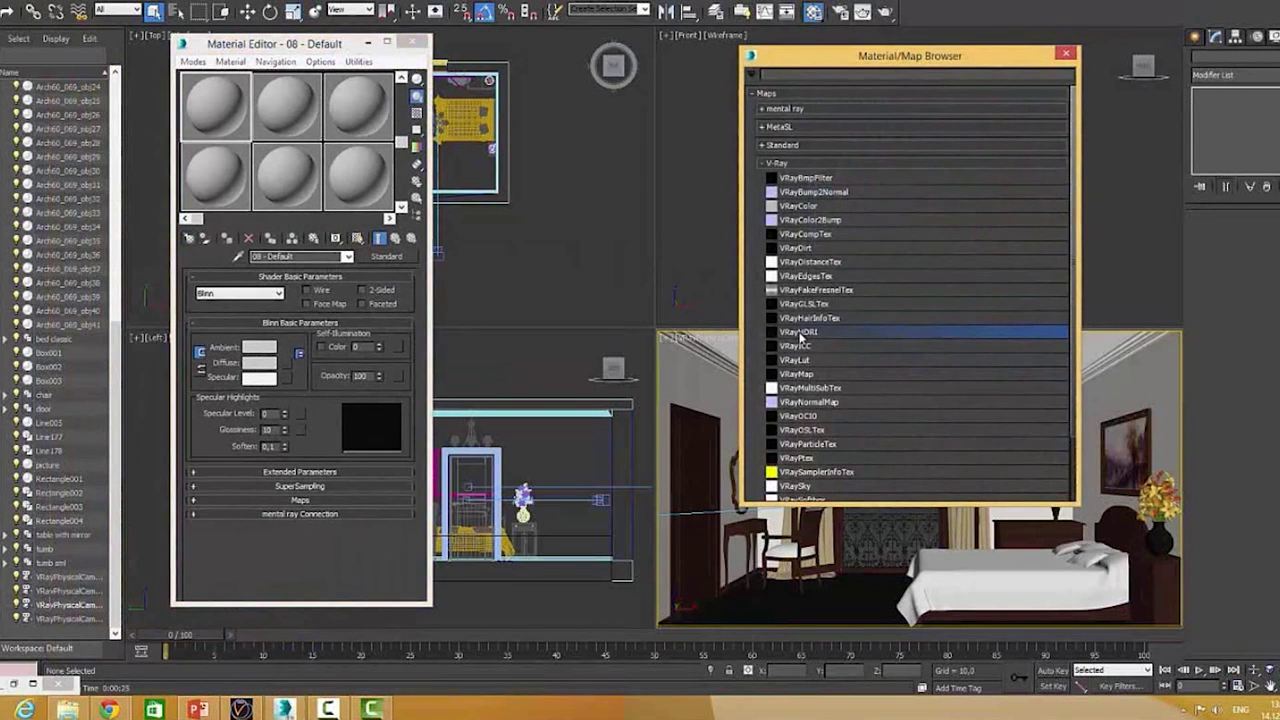
{"action": "left_click_drag", "start_coordinate": [800, 332], "coordinate": [245, 140]}
- Load Sunny Road.hdr into the VRayHDRI map and set its mapping type to Spherical
{"action": "left_click", "coordinate": [1064, 56]}
{"action": "left_click", "coordinate": [407, 342]}
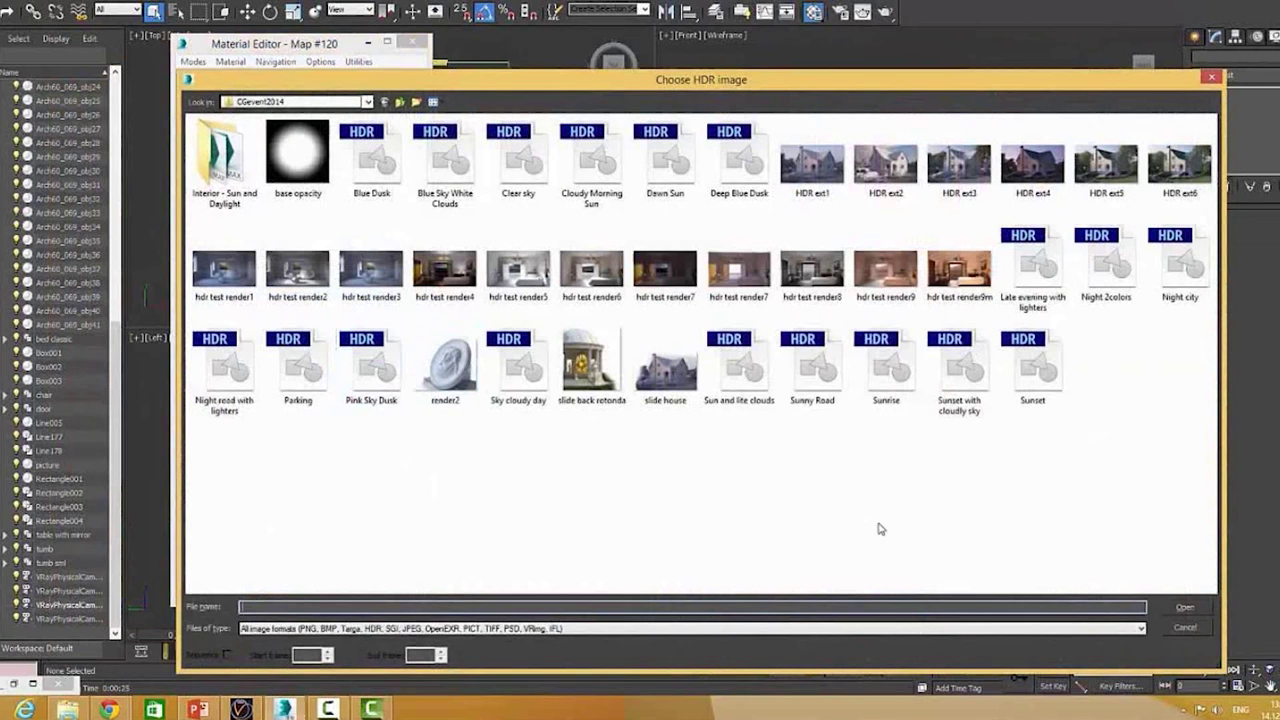
{"action": "left_click", "coordinate": [820, 370]}
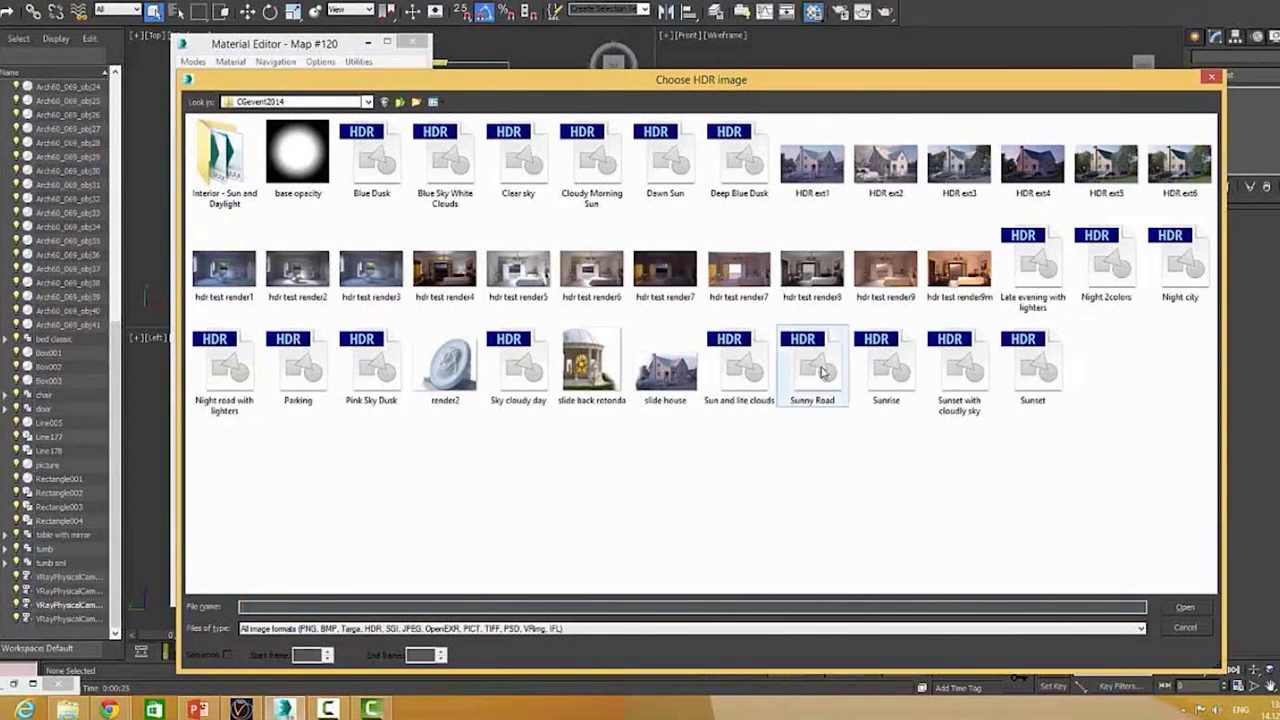
{"action": "double_click", "coordinate": [820, 370]}
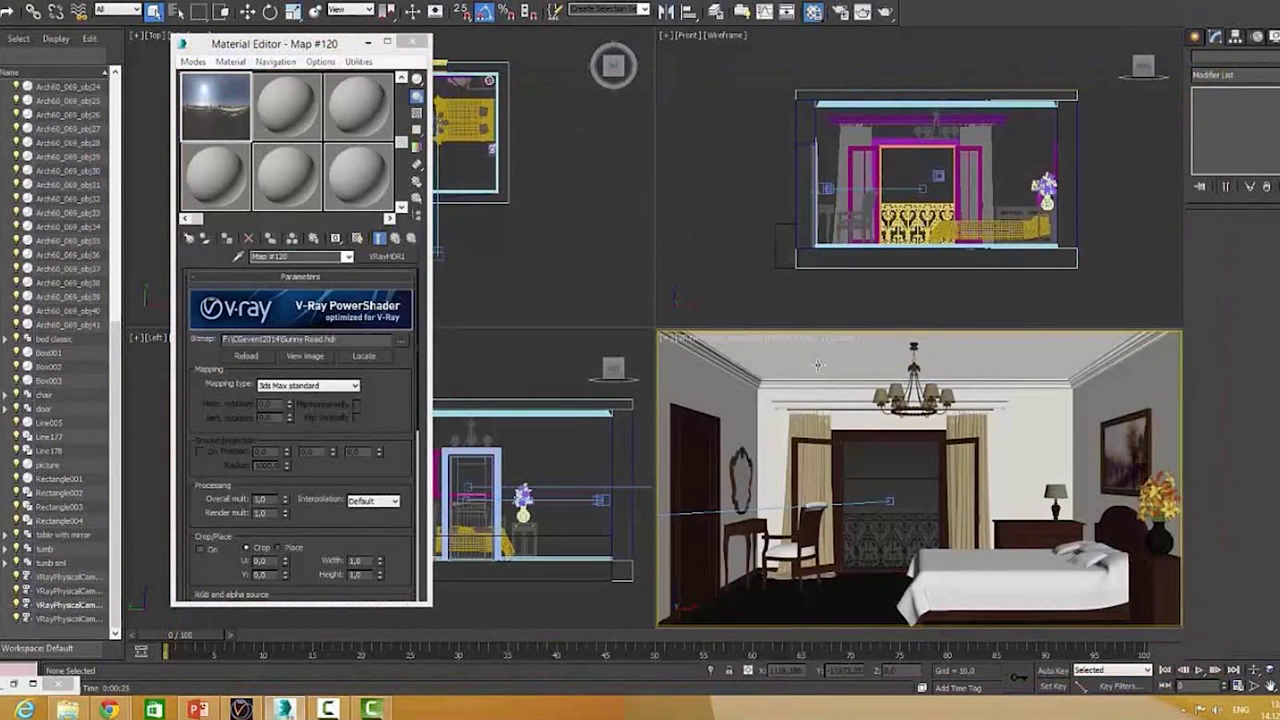
{"action": "left_click", "coordinate": [305, 356]}
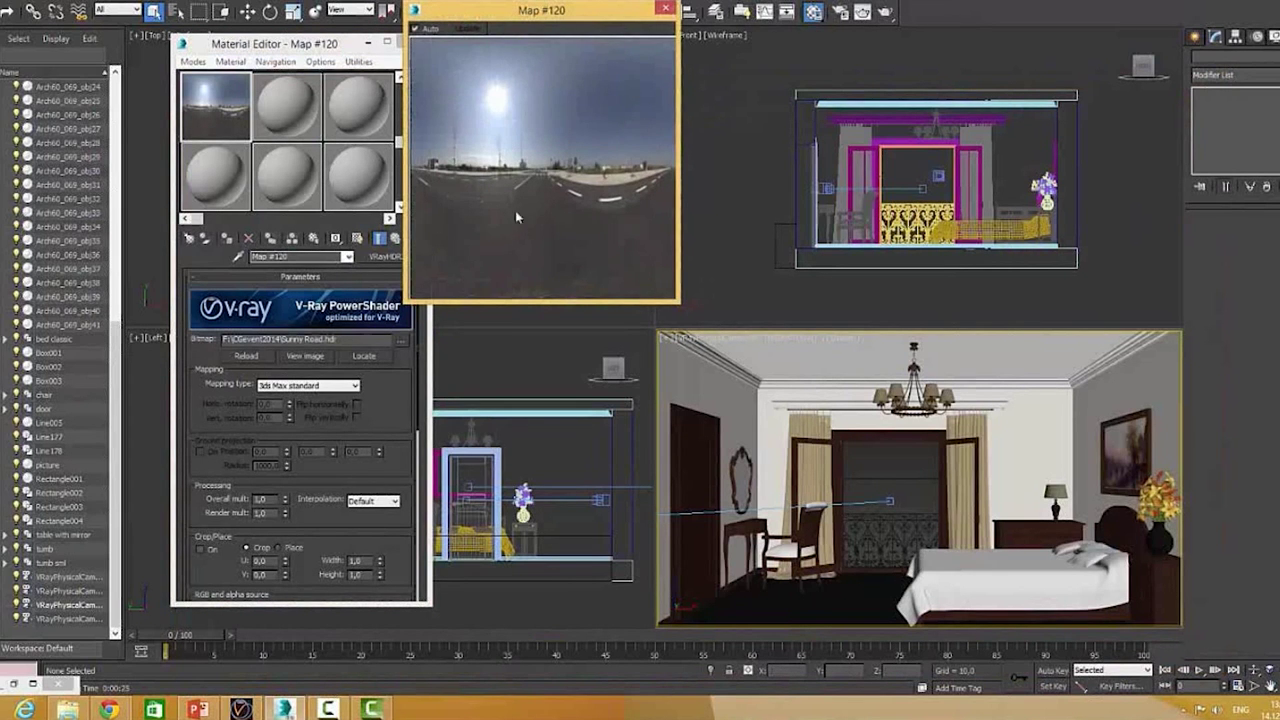
{"action": "left_click", "coordinate": [355, 385]}
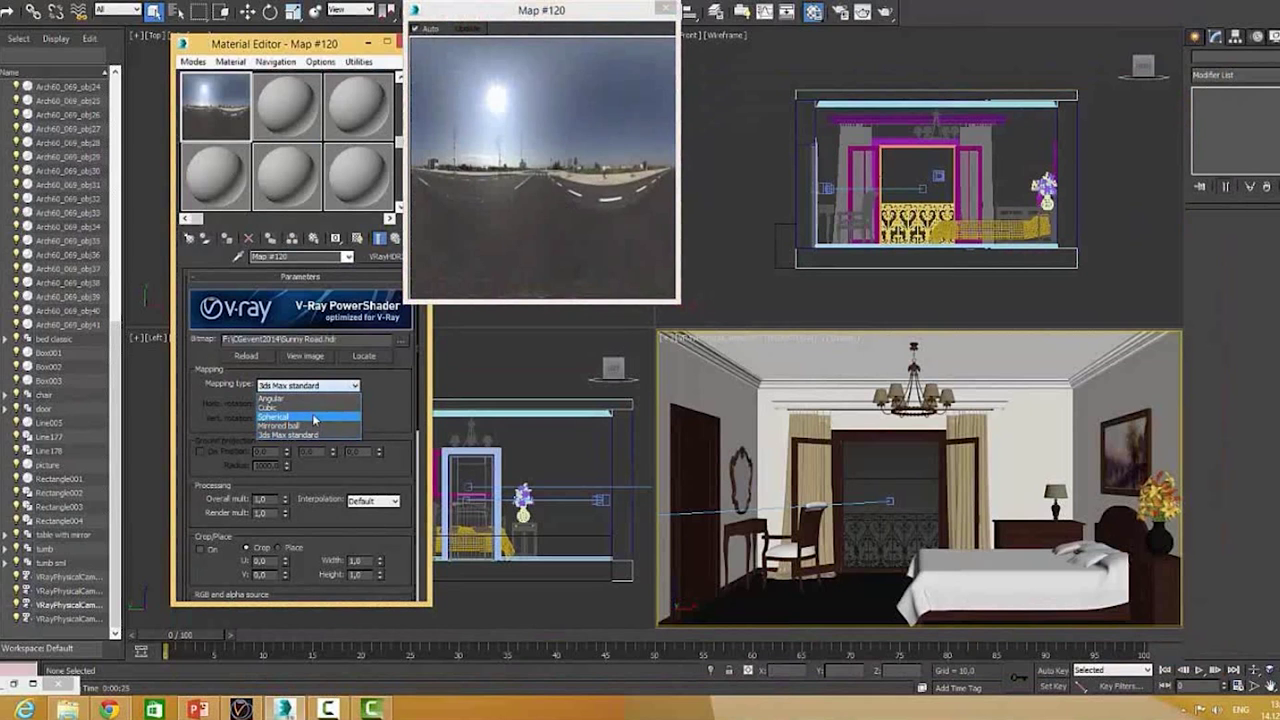
{"action": "left_click", "coordinate": [314, 418]}
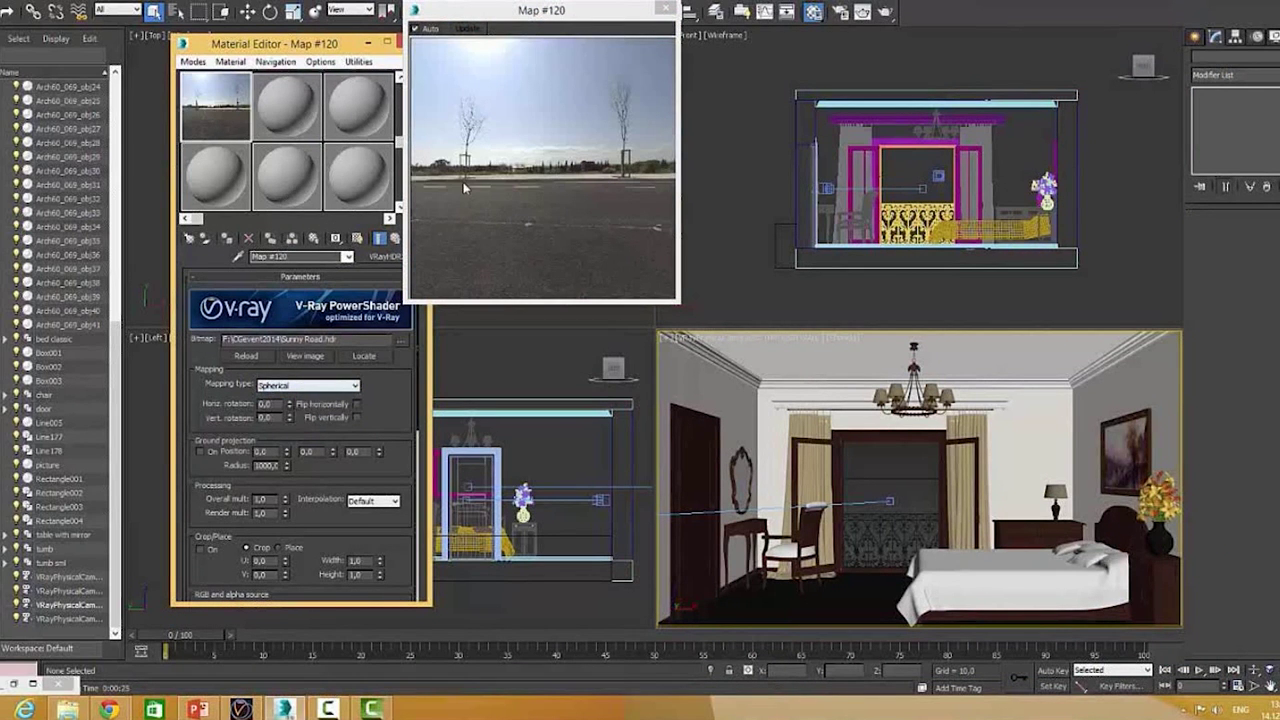
{"action": "left_click", "coordinate": [665, 8]}
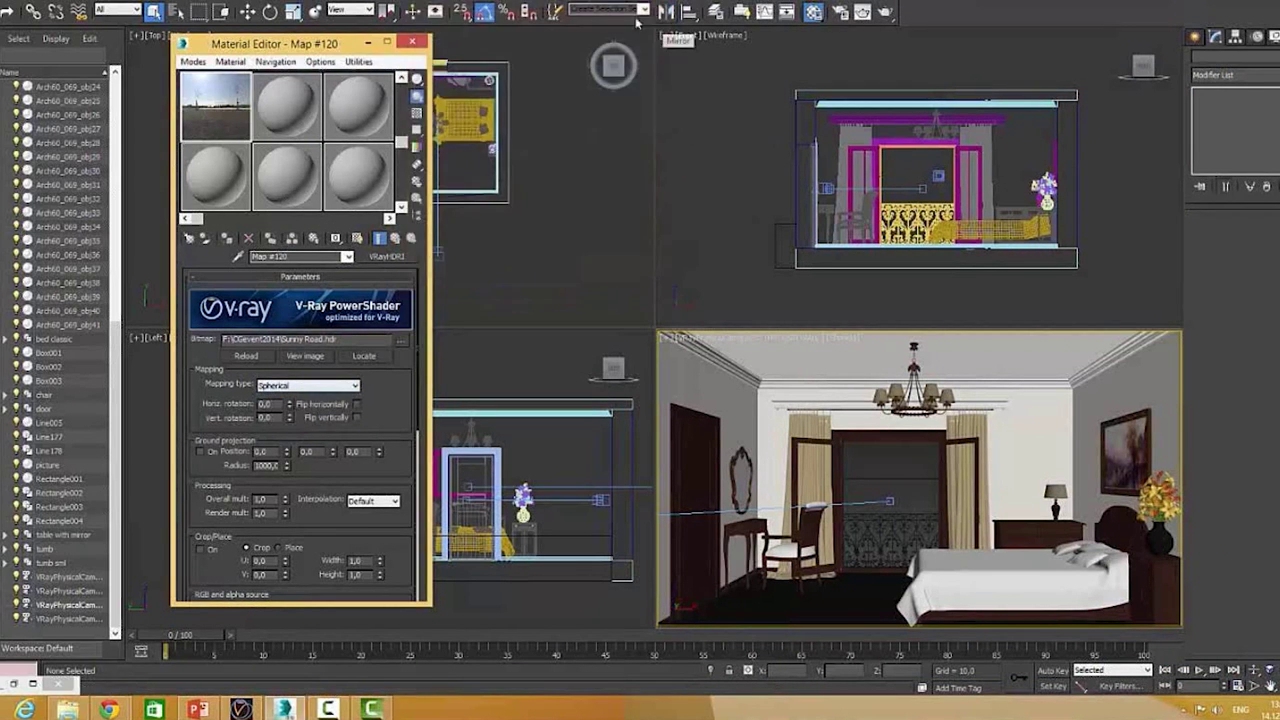
{"action": "left_click", "coordinate": [400, 3]}
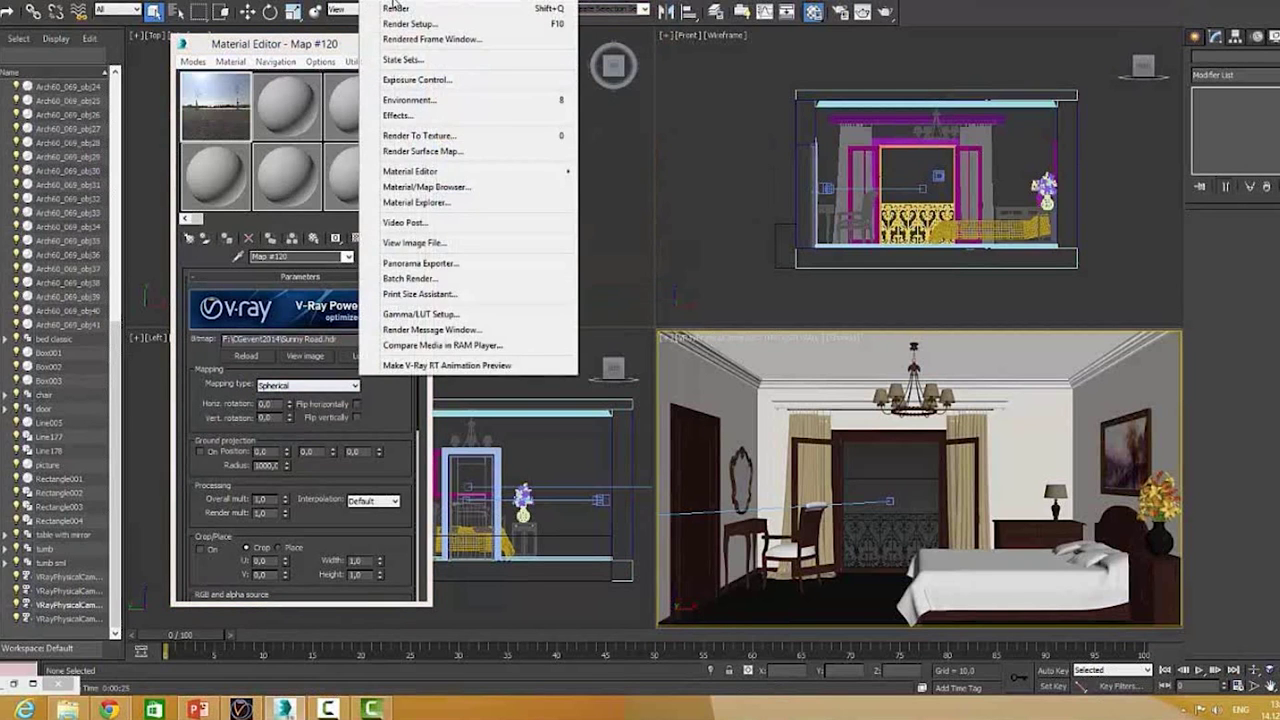
- Assign the HDRI map as an instanced Environment Map in the Environment settings
{"action": "left_click", "coordinate": [412, 100]}
{"action": "left_click_drag", "start_coordinate": [215, 105], "coordinate": [870, 224]}
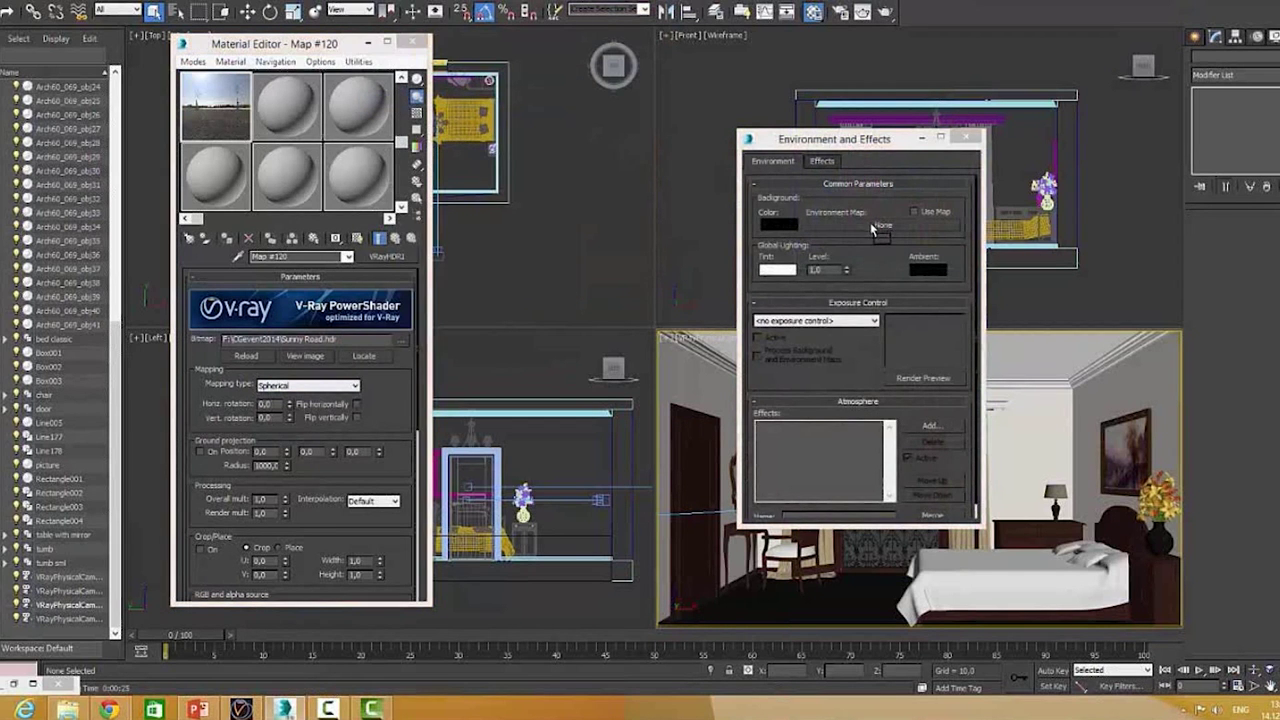
{"action": "left_click", "coordinate": [830, 373]}
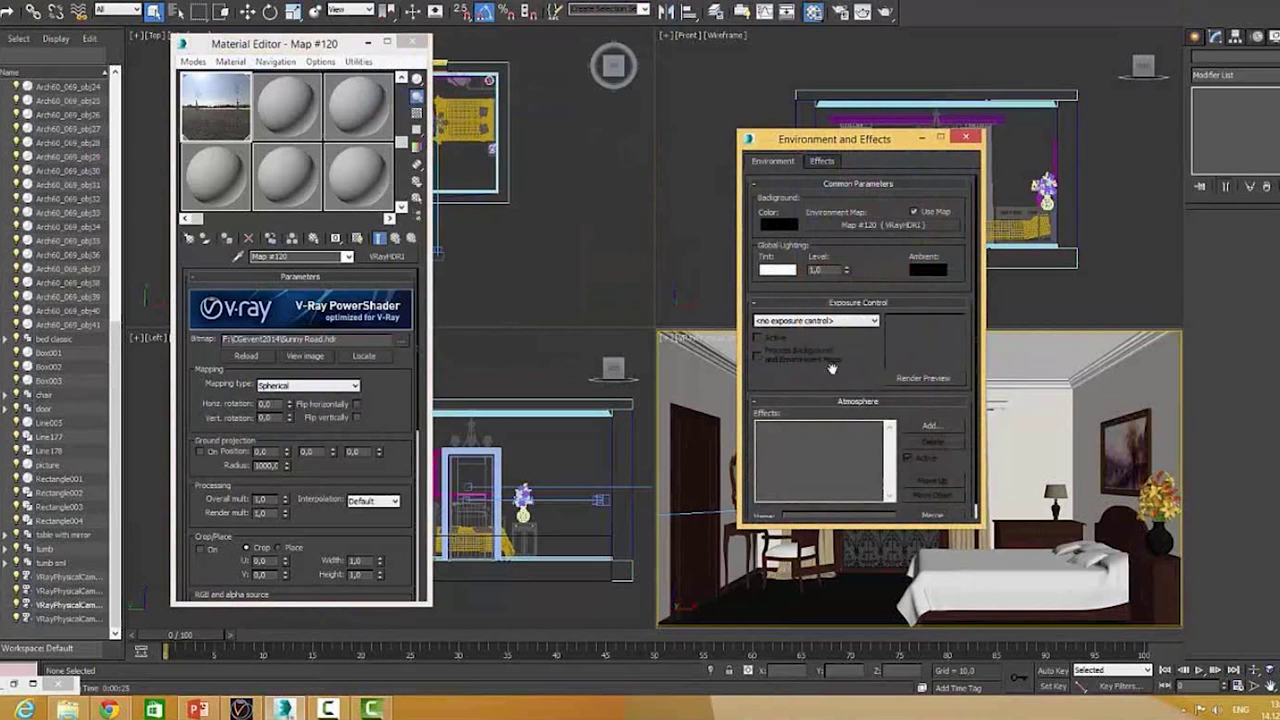
{"action": "left_click", "coordinate": [965, 137]}
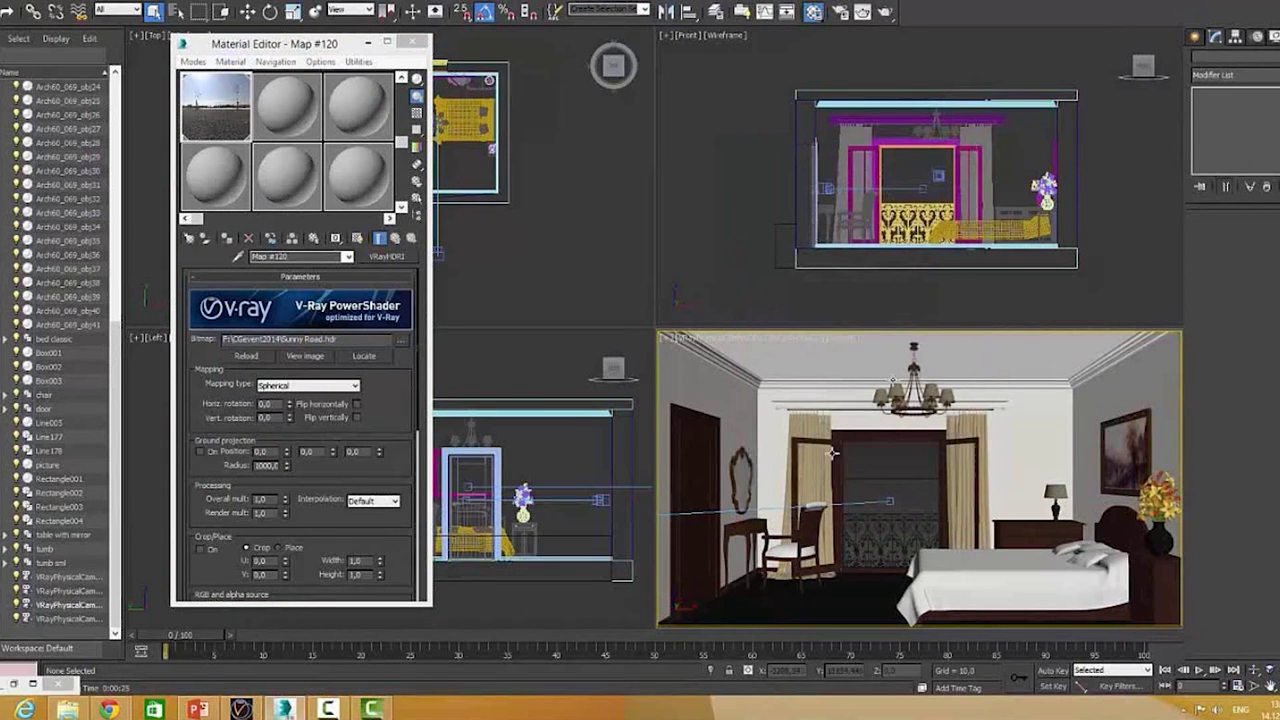
- Show the environment background in the camera view and rotate the HDRI horizontally to 220
{"action": "key", "text": "alt+b"}
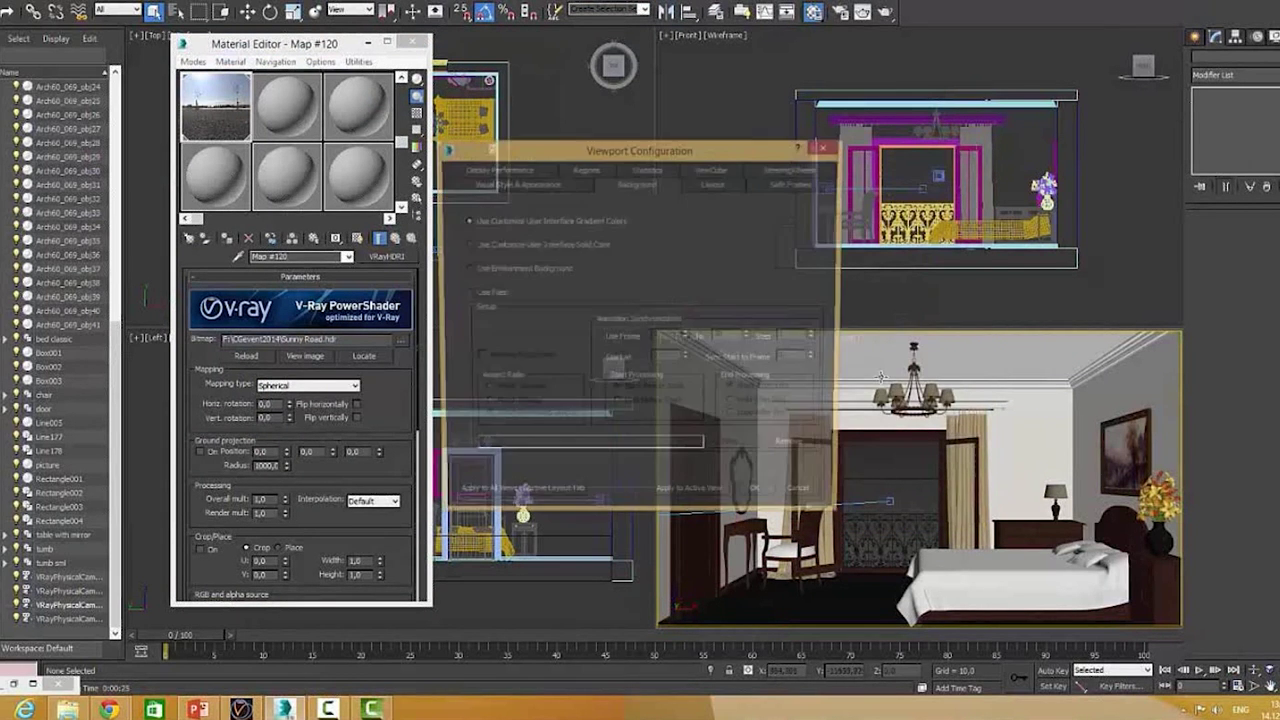
{"action": "left_click", "coordinate": [503, 270]}
{"action": "left_click", "coordinate": [760, 498]}
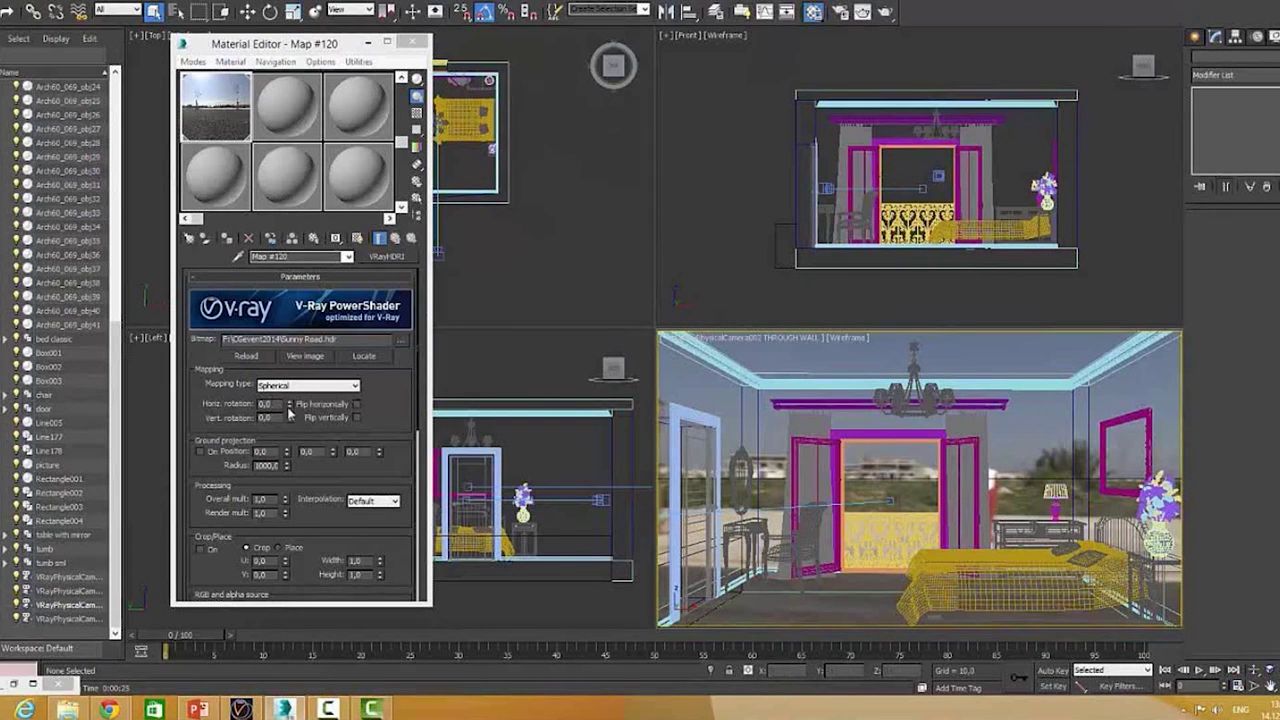
{"action": "left_click_drag", "start_coordinate": [289, 408], "coordinate": [303, 249]}
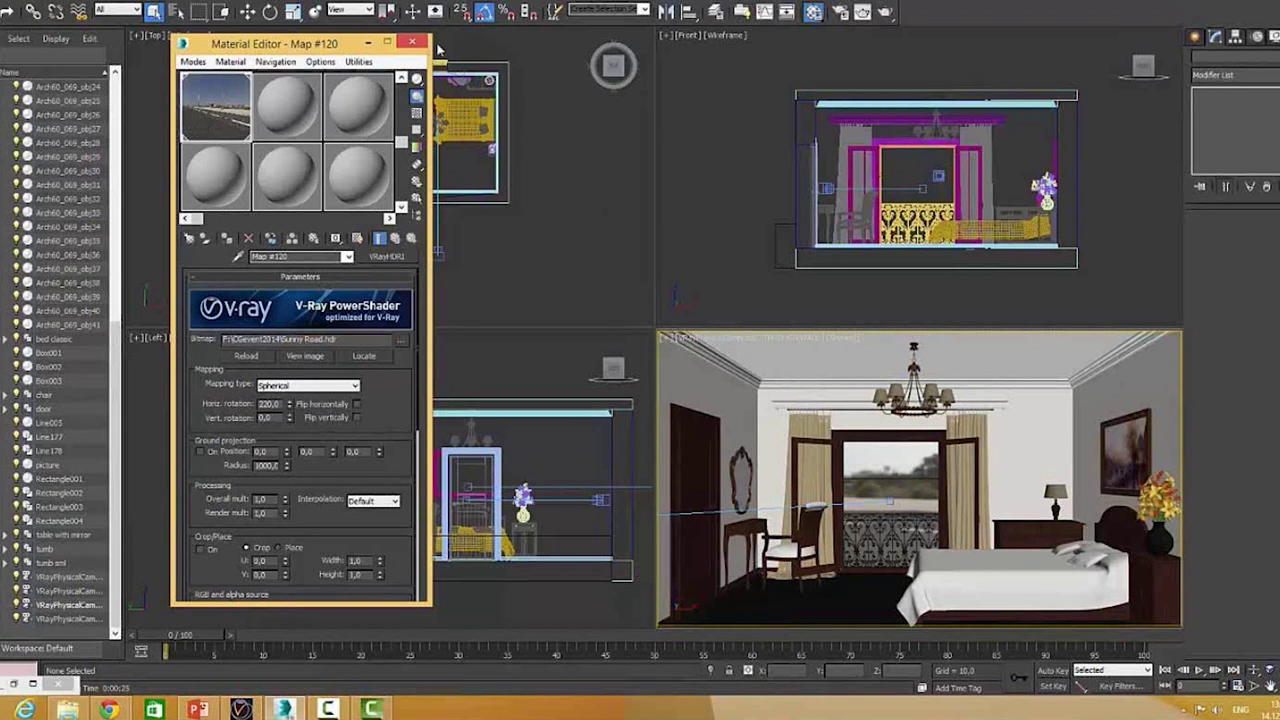
{"action": "left_click_drag", "start_coordinate": [342, 46], "coordinate": [270, 184]}
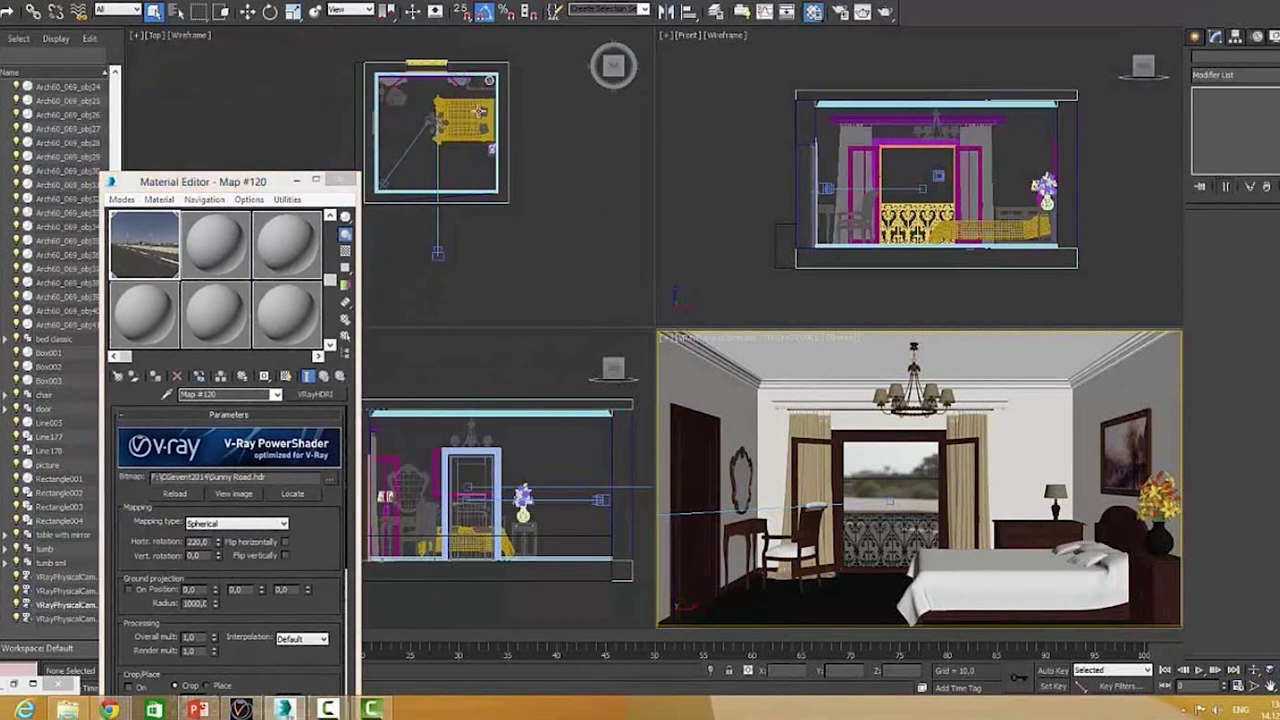
{"action": "middle_click_drag", "start_coordinate": [478, 110], "coordinate": [493, 200]}
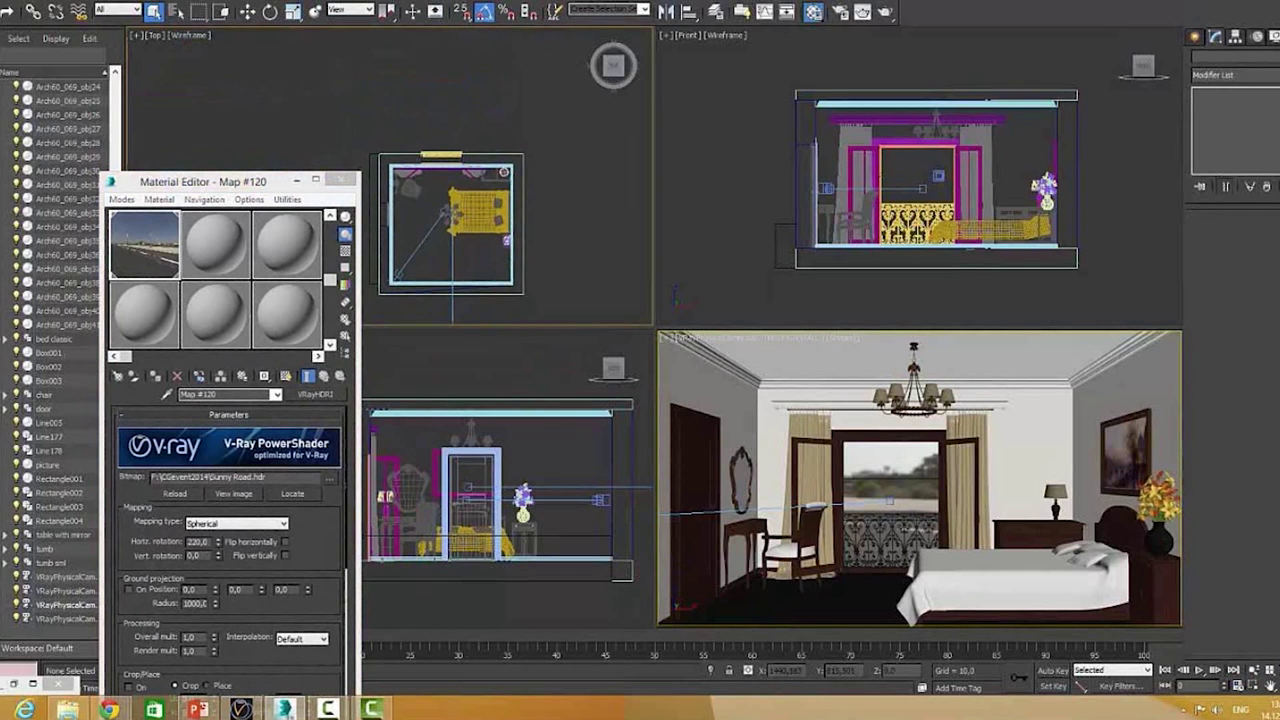
- Create a VRayLight dome light in the Top viewport and make it Invisible
{"action": "left_click", "coordinate": [1195, 36]}
{"action": "left_click", "coordinate": [1220, 126]}
{"action": "left_click", "coordinate": [464, 109]}
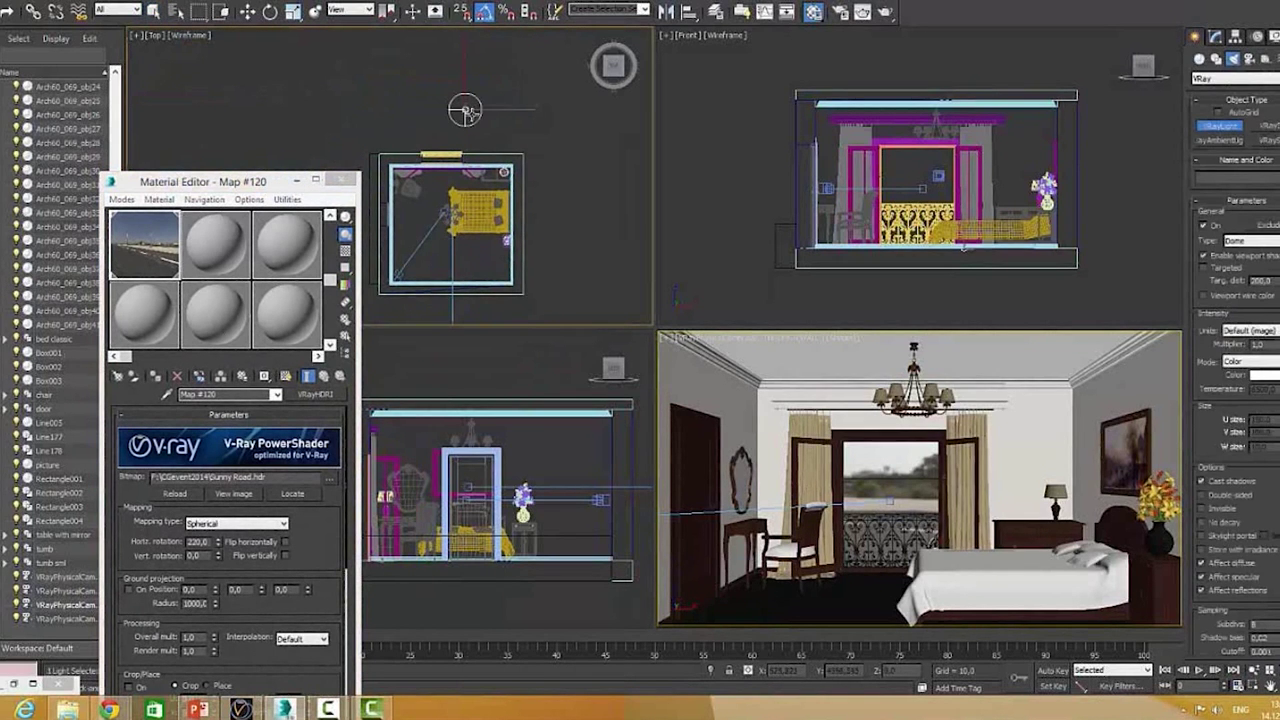
{"action": "left_click", "coordinate": [1216, 40]}
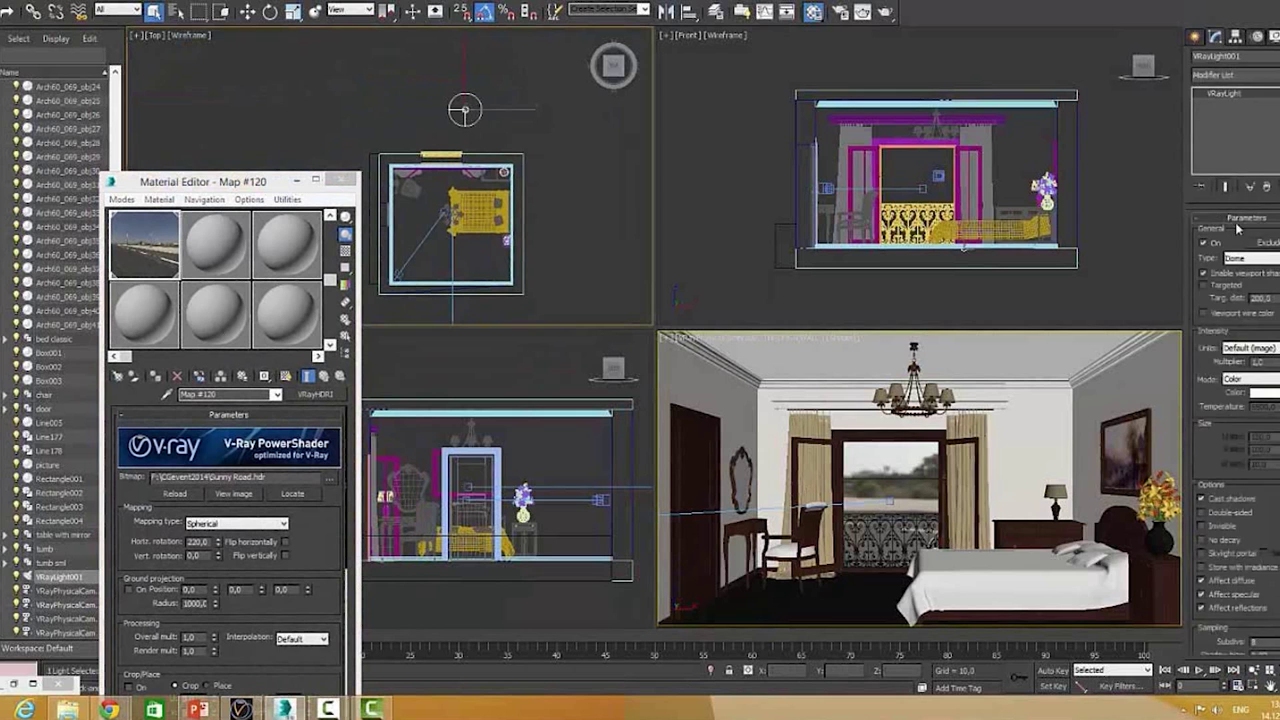
{"action": "left_click_drag", "start_coordinate": [1223, 465], "coordinate": [1231, 388]}
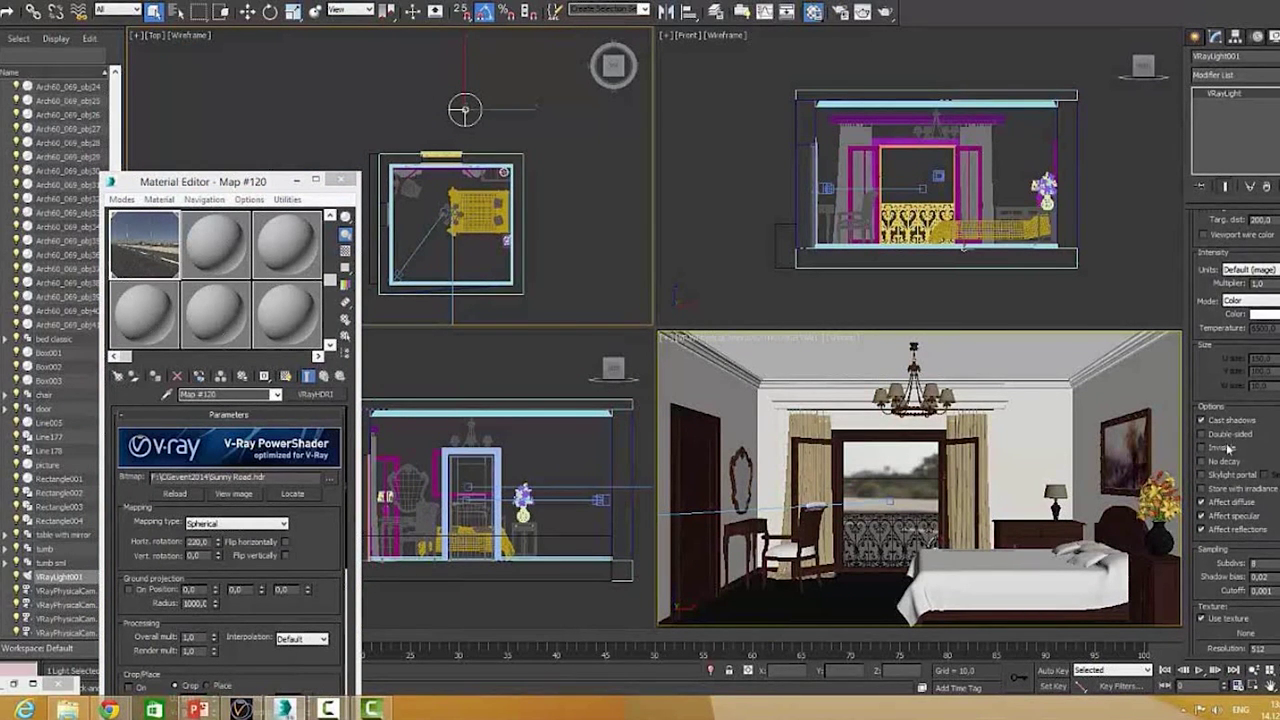
{"action": "left_click", "coordinate": [1228, 449]}
- Instance HDRI Map #120 into the dome light's Texture slot
{"action": "scroll", "coordinate": [1222, 362], "scroll_direction": "down", "scroll_amount": 3}
{"action": "scroll", "coordinate": [1222, 362], "scroll_direction": "down", "scroll_amount": 2}
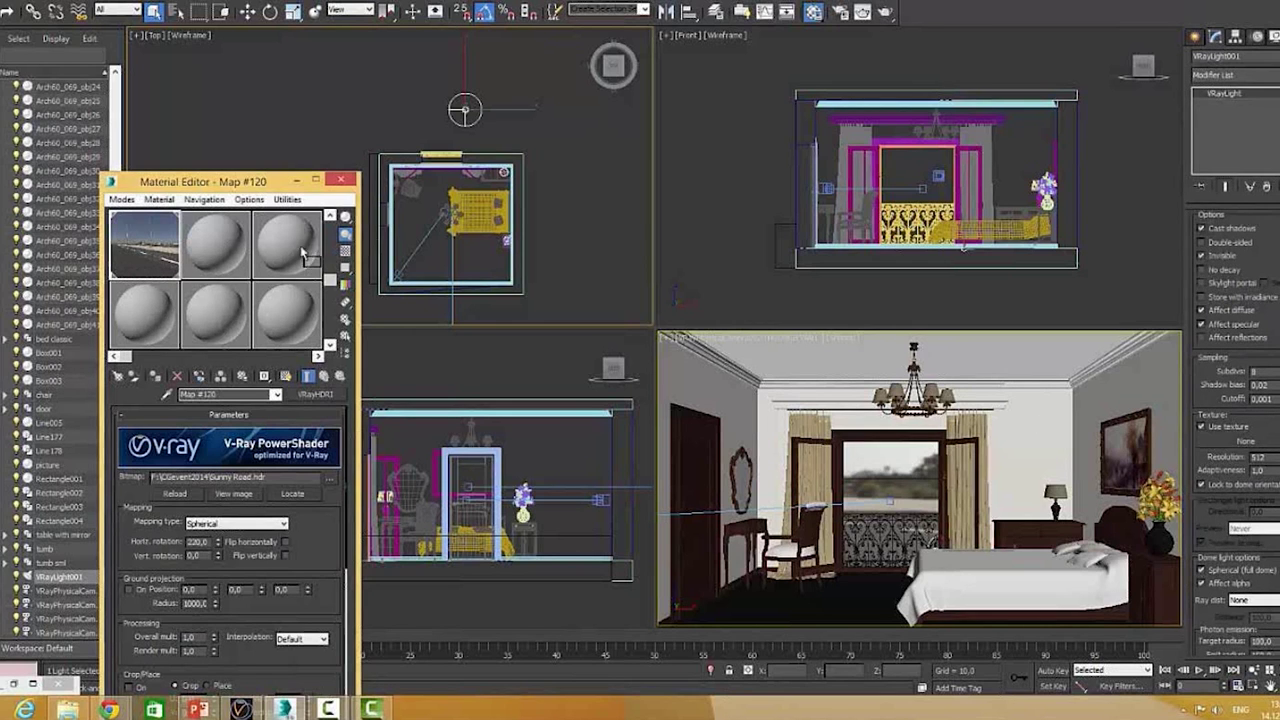
{"action": "left_click_drag", "start_coordinate": [136, 258], "coordinate": [1226, 448]}
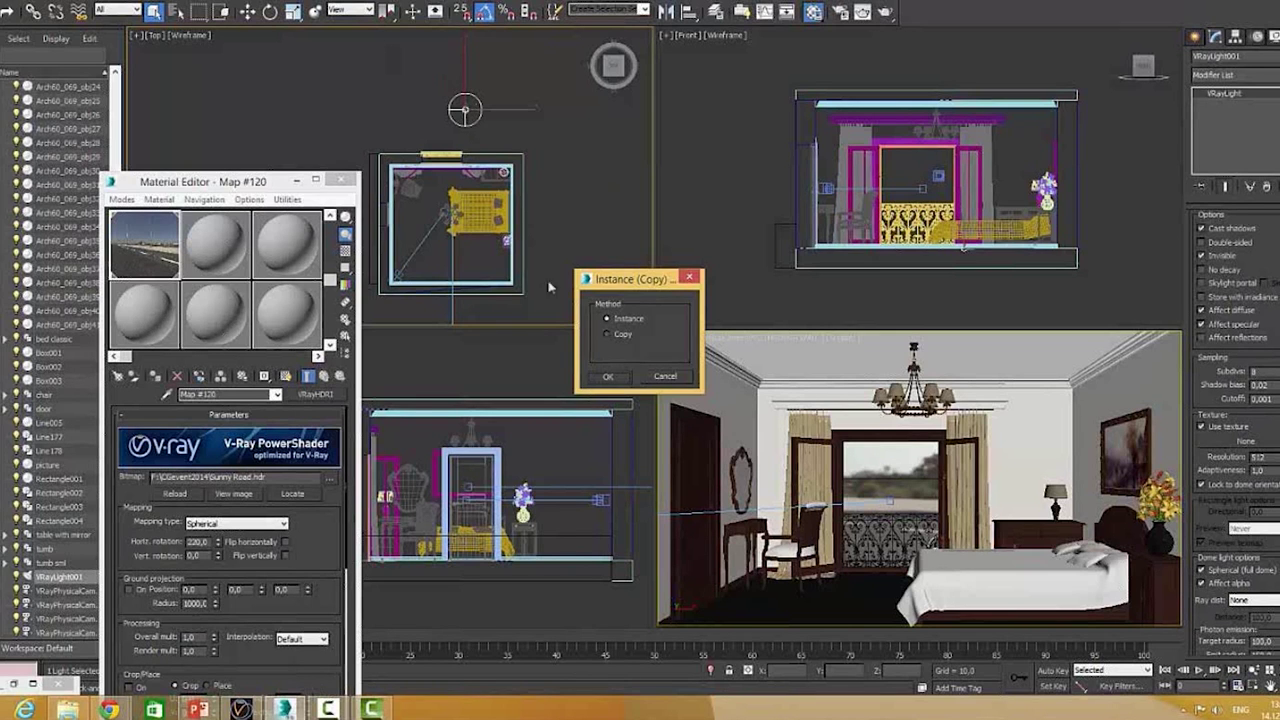
{"action": "left_click", "coordinate": [607, 376]}
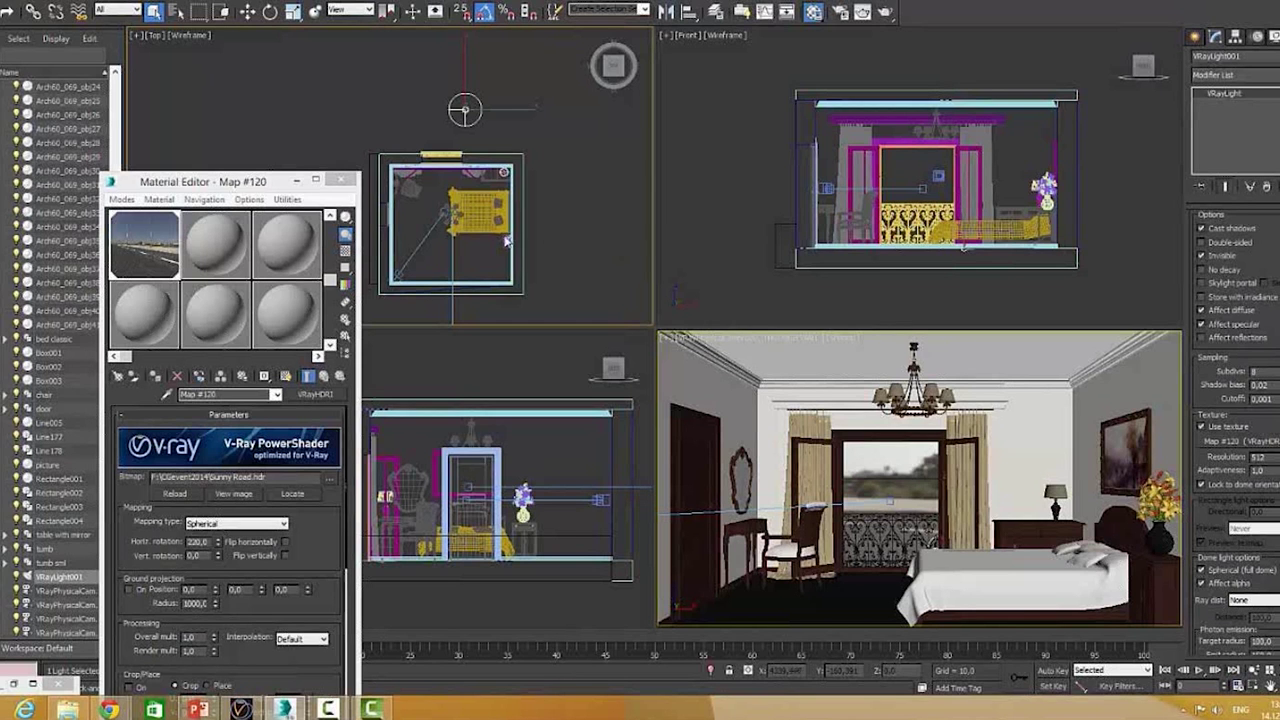
{"action": "left_click", "coordinate": [270, 180]}
- Launch an ActiveShade preview of the camera view and set HDRI horizontal rotation to 234
{"action": "left_click_drag", "start_coordinate": [270, 180], "coordinate": [274, 137]}
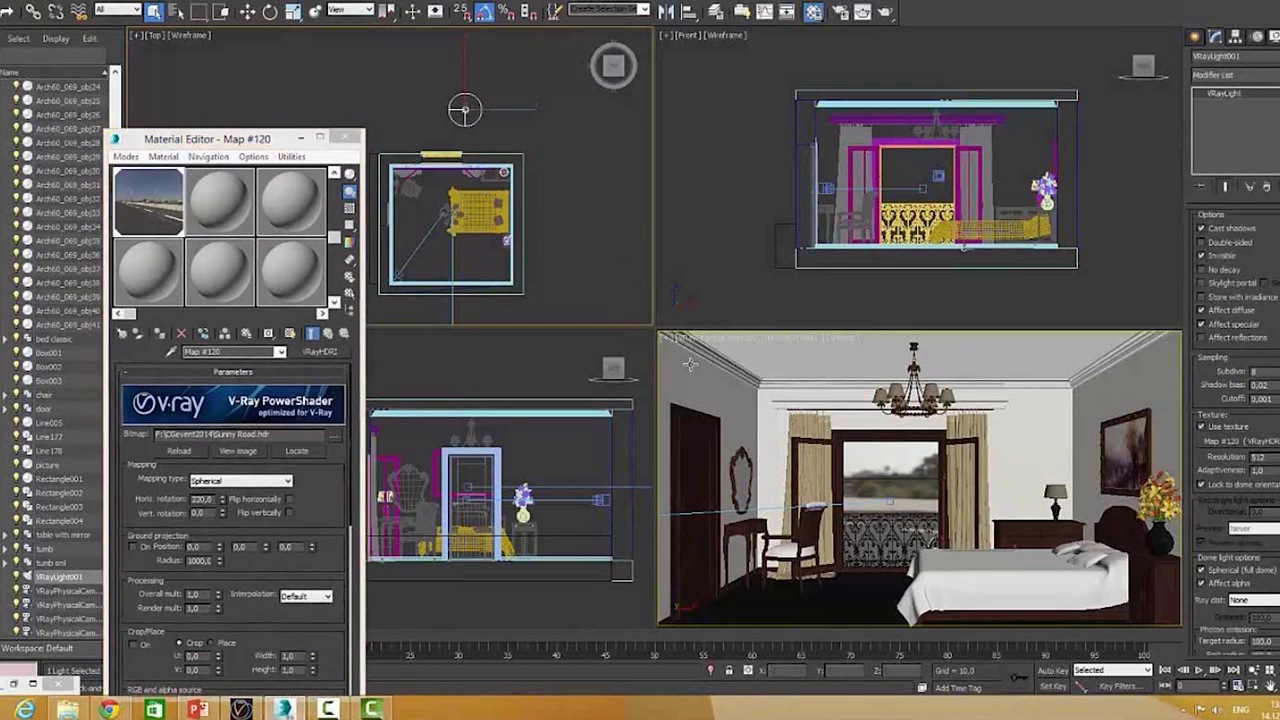
{"action": "left_click", "coordinate": [888, 13]}
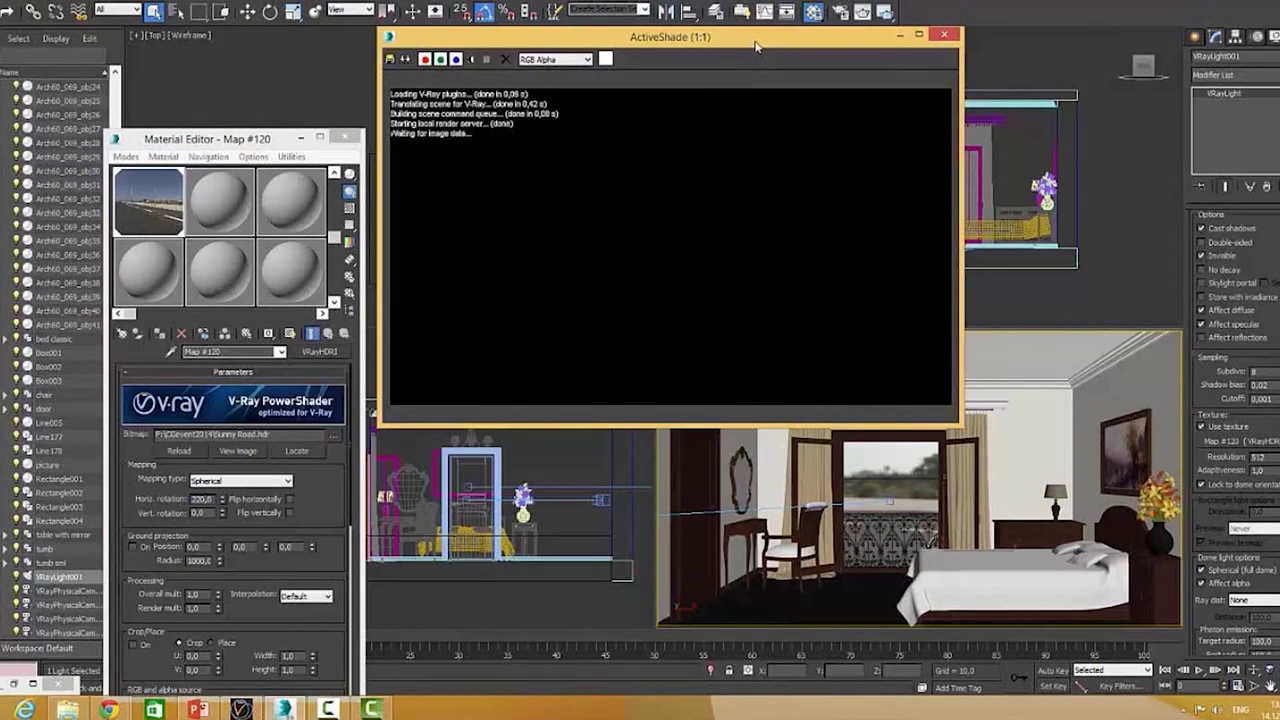
{"action": "left_click_drag", "start_coordinate": [756, 44], "coordinate": [838, 46]}
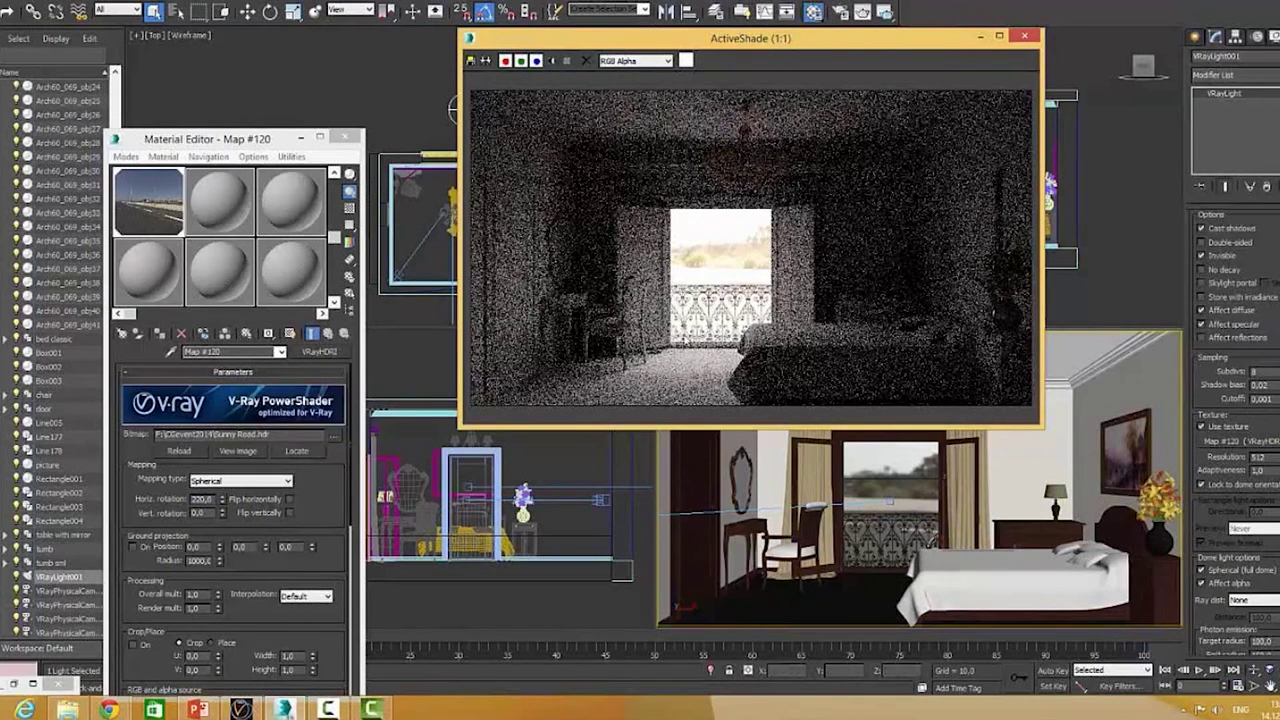
{"action": "scroll", "coordinate": [347, 387], "scroll_direction": "down", "scroll_amount": 3}
{"action": "scroll", "coordinate": [347, 387], "scroll_direction": "down", "scroll_amount": 2}
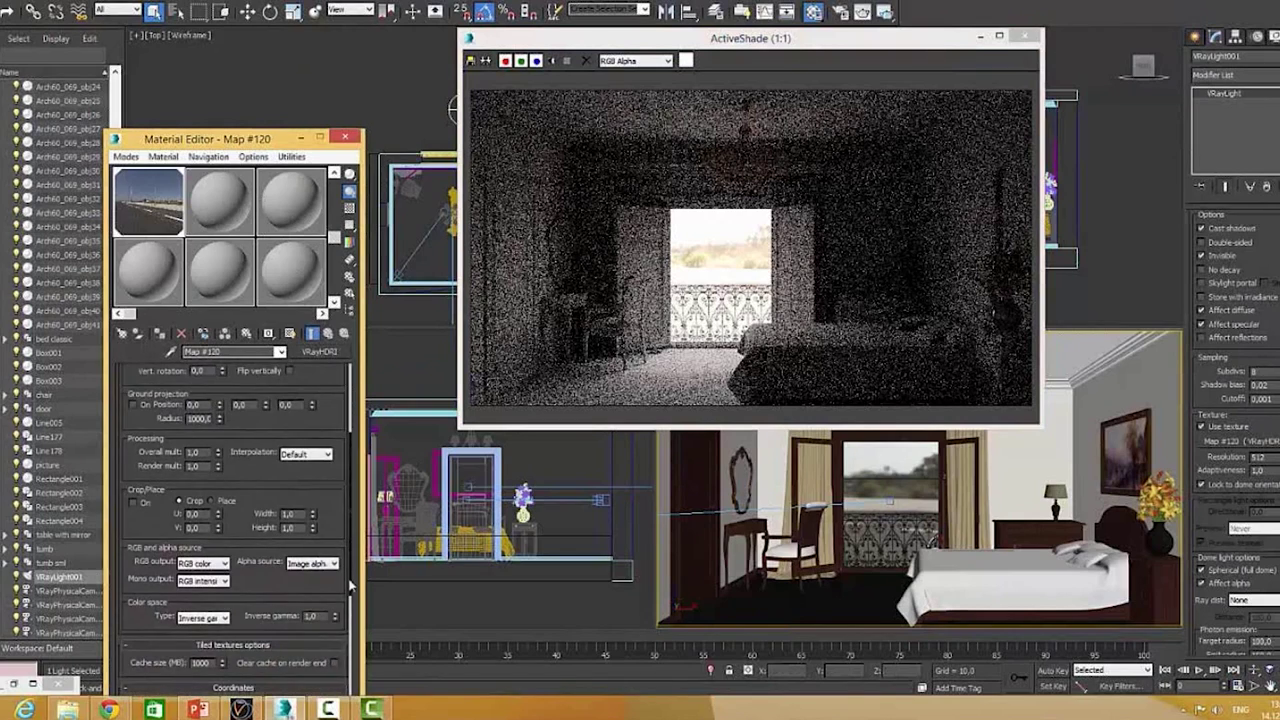
{"action": "scroll", "coordinate": [331, 452], "scroll_direction": "up", "scroll_amount": 4}
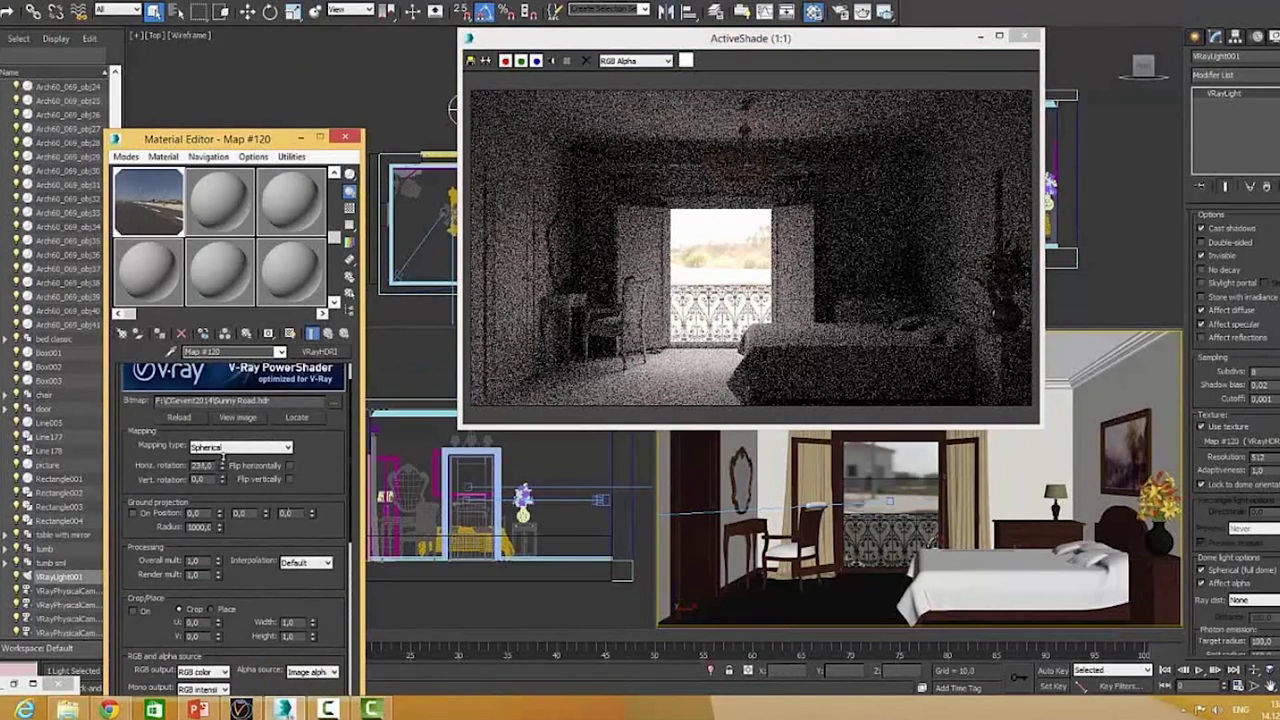
{"action": "left_click", "coordinate": [222, 464]}
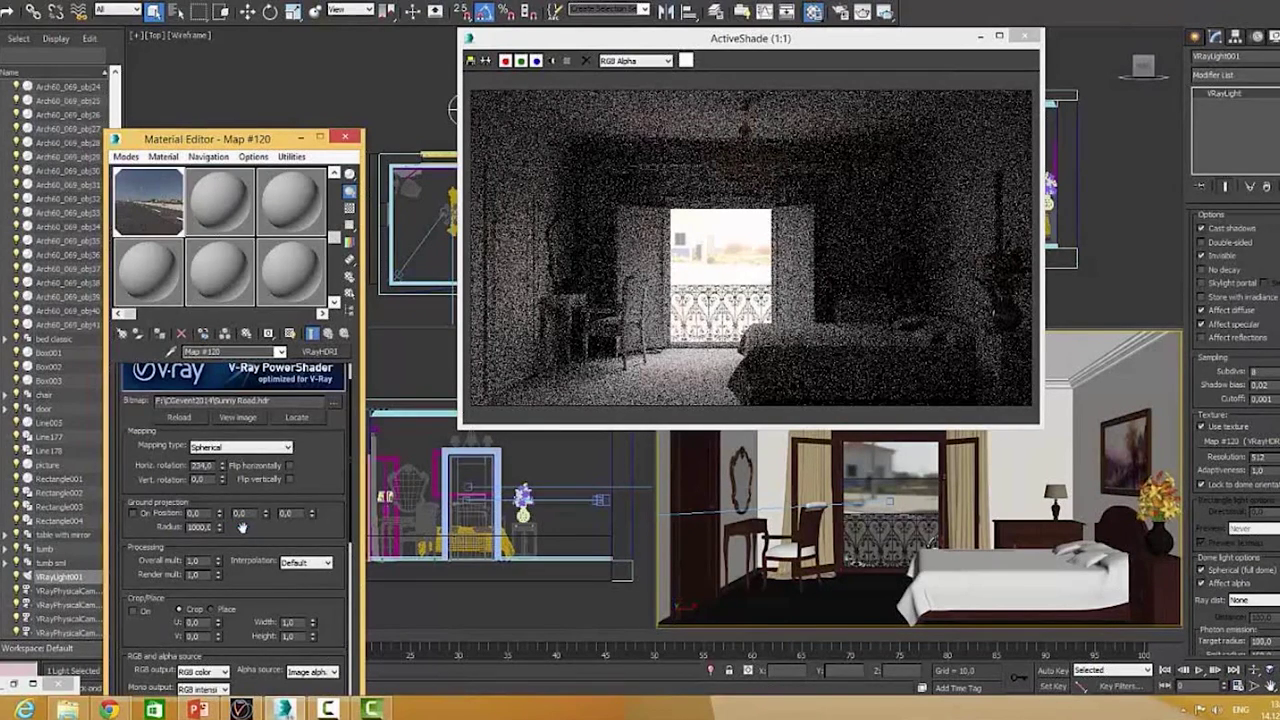
- Set HDRI inverse gamma to 2.2 and overall multiplier to 8, then close ActiveShade
{"action": "scroll", "coordinate": [242, 532], "scroll_direction": "down", "scroll_amount": 3}
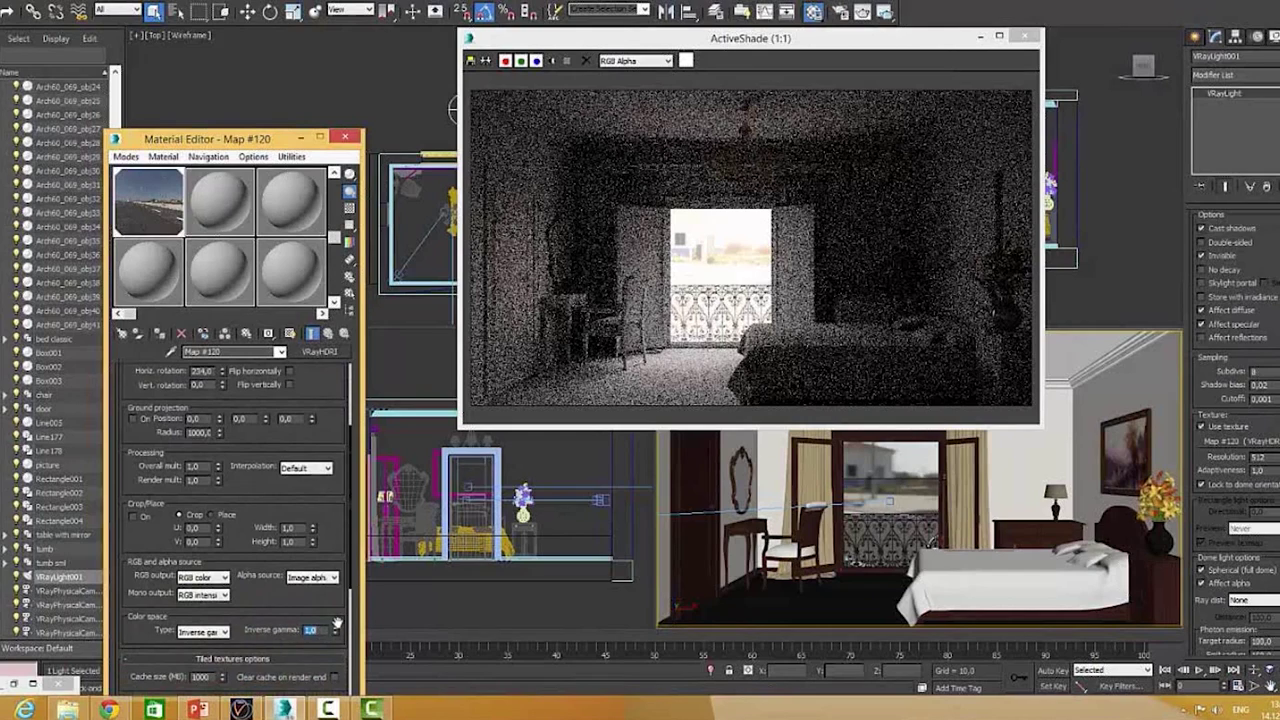
{"action": "type", "text": "2,2"}
{"action": "key", "text": "Return"}
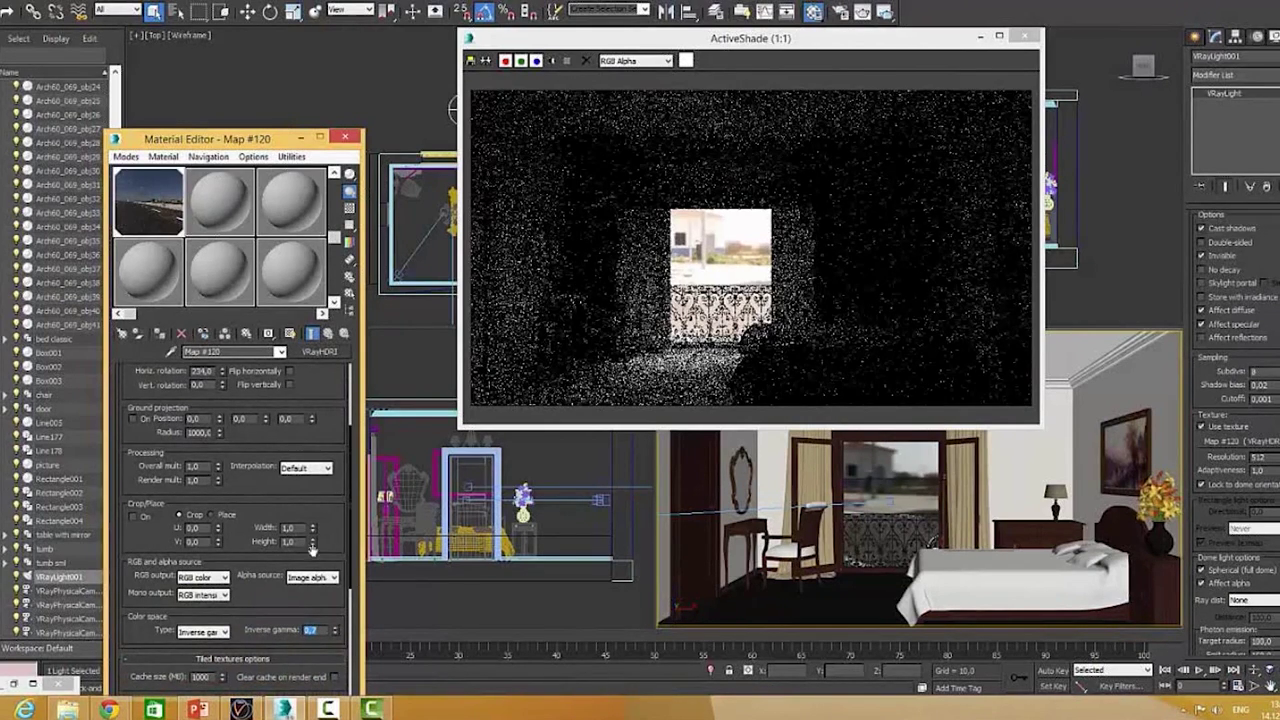
{"action": "scroll", "coordinate": [295, 453], "scroll_direction": "up", "scroll_amount": 5}
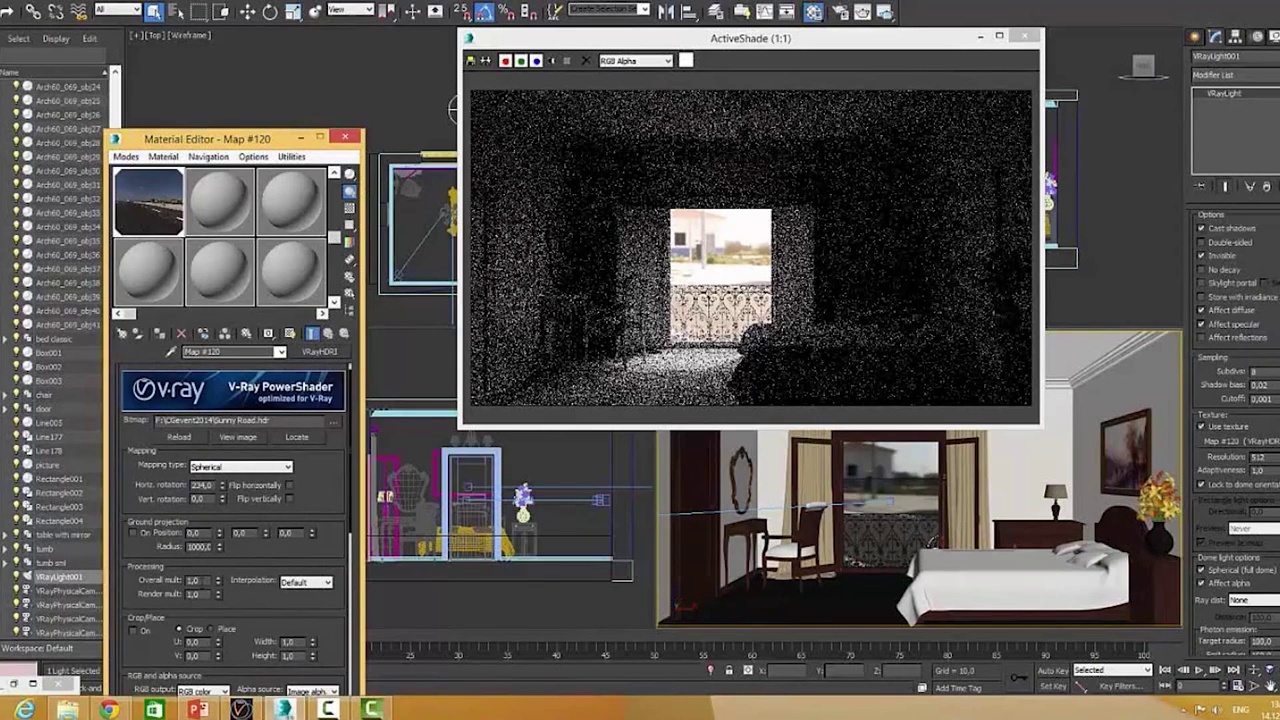
{"action": "double_click", "coordinate": [195, 583]}
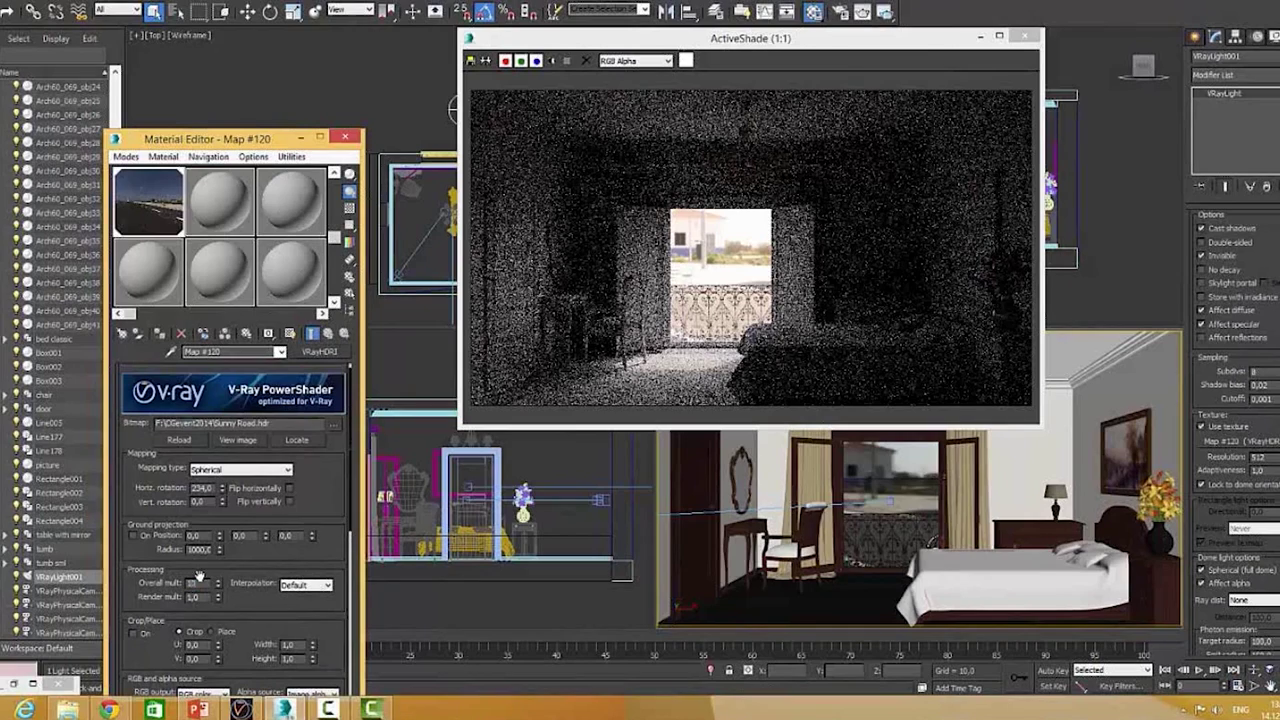
{"action": "key", "text": "Return"}
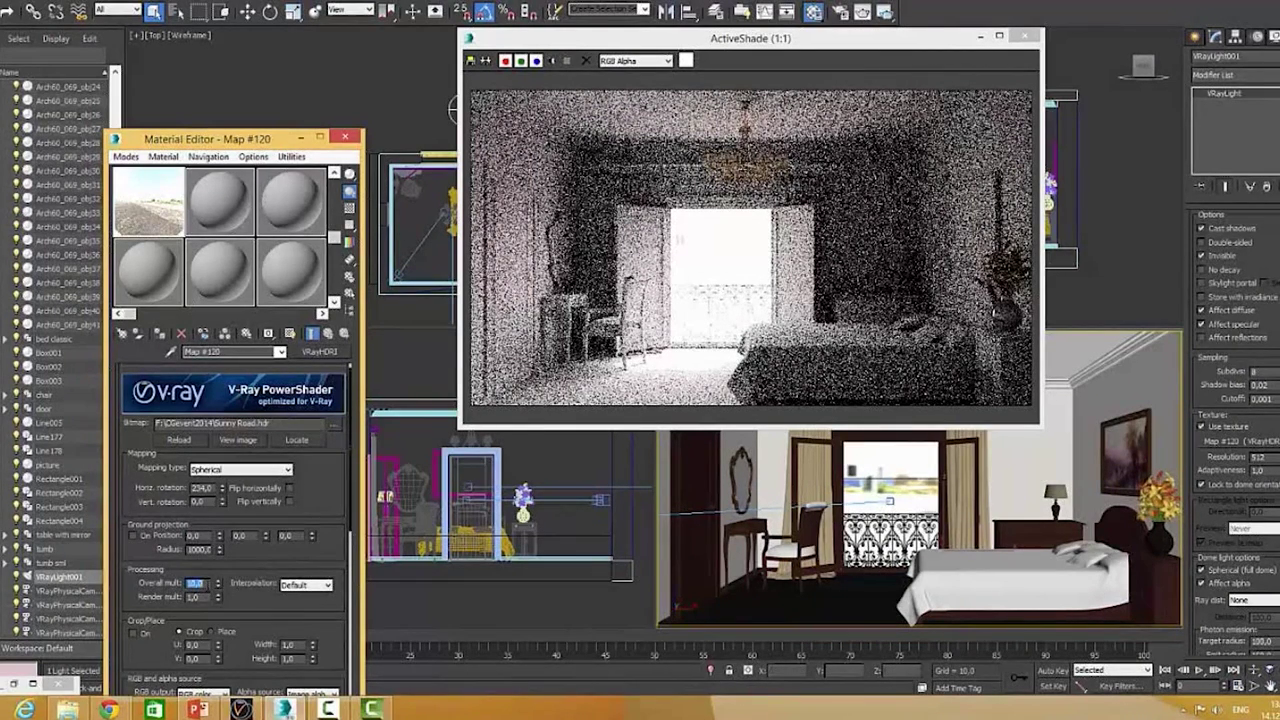
{"action": "right_click", "coordinate": [215, 591]}
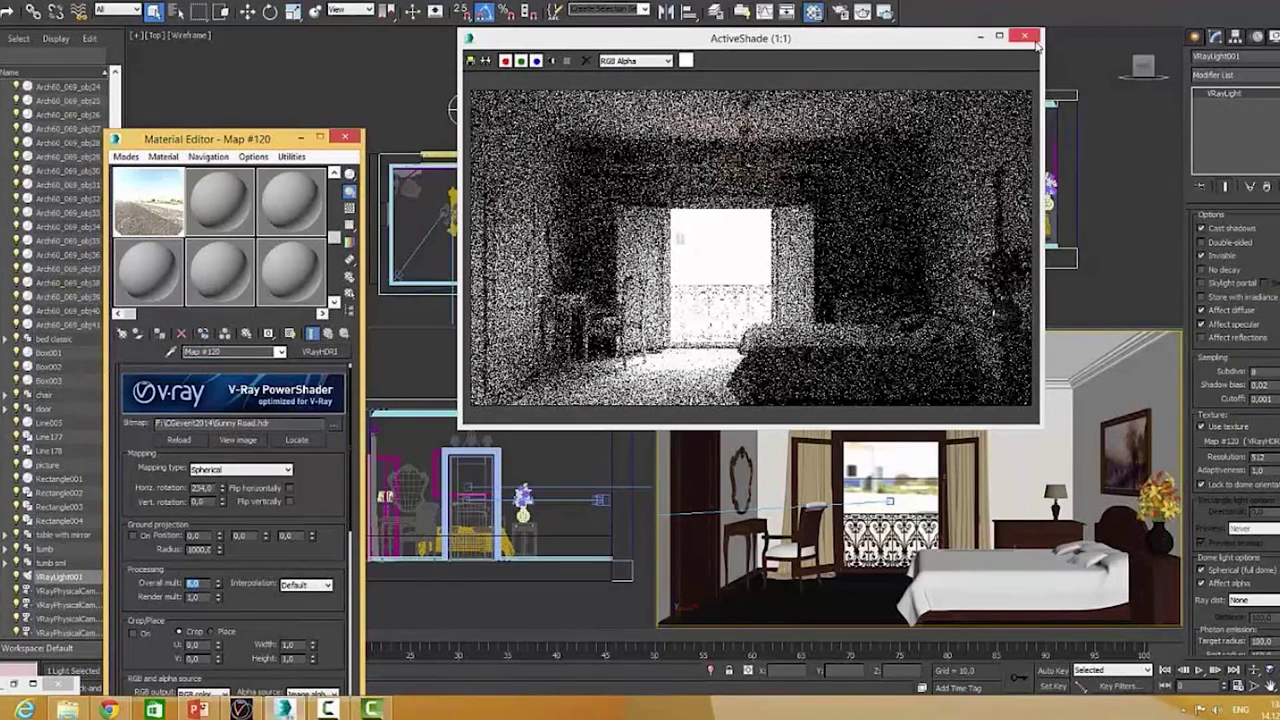
{"action": "left_click", "coordinate": [1030, 38]}
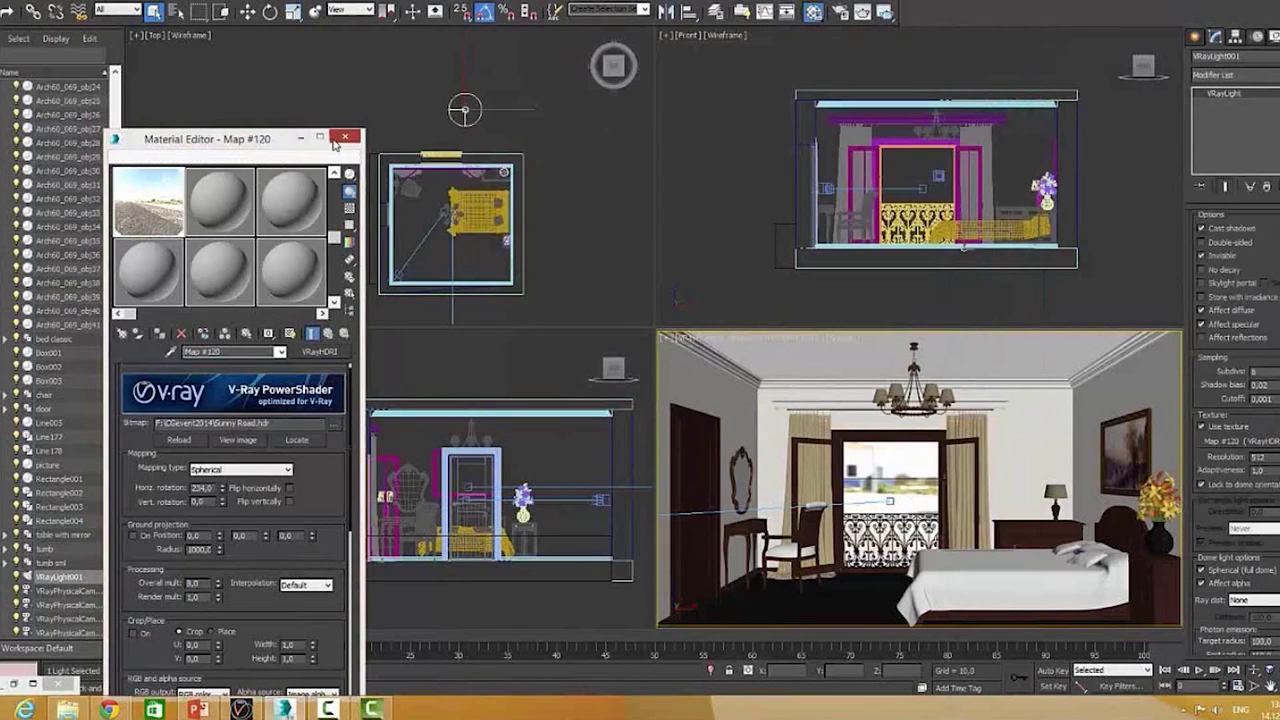
- Raise the dome light's texture resolution from 512 to 4000 and render the camera view
{"action": "key", "text": "m"}
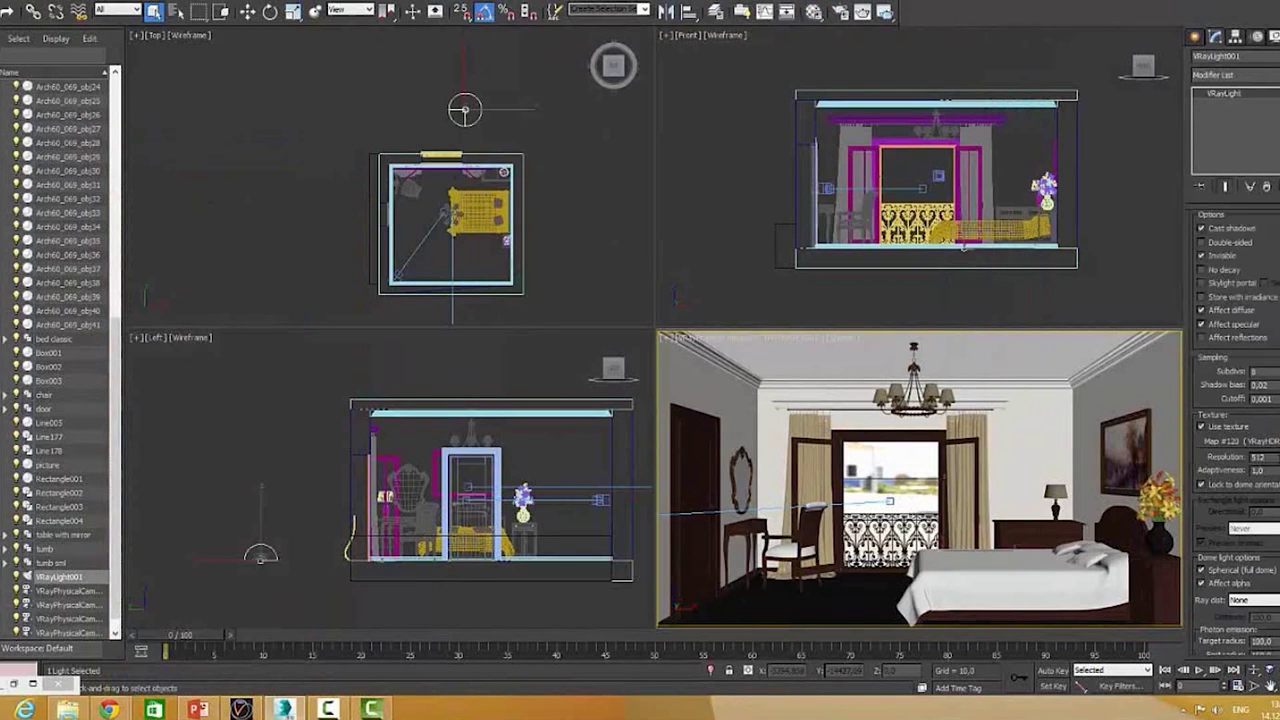
{"action": "double_click", "coordinate": [1258, 457]}
{"action": "type", "text": "4000"}
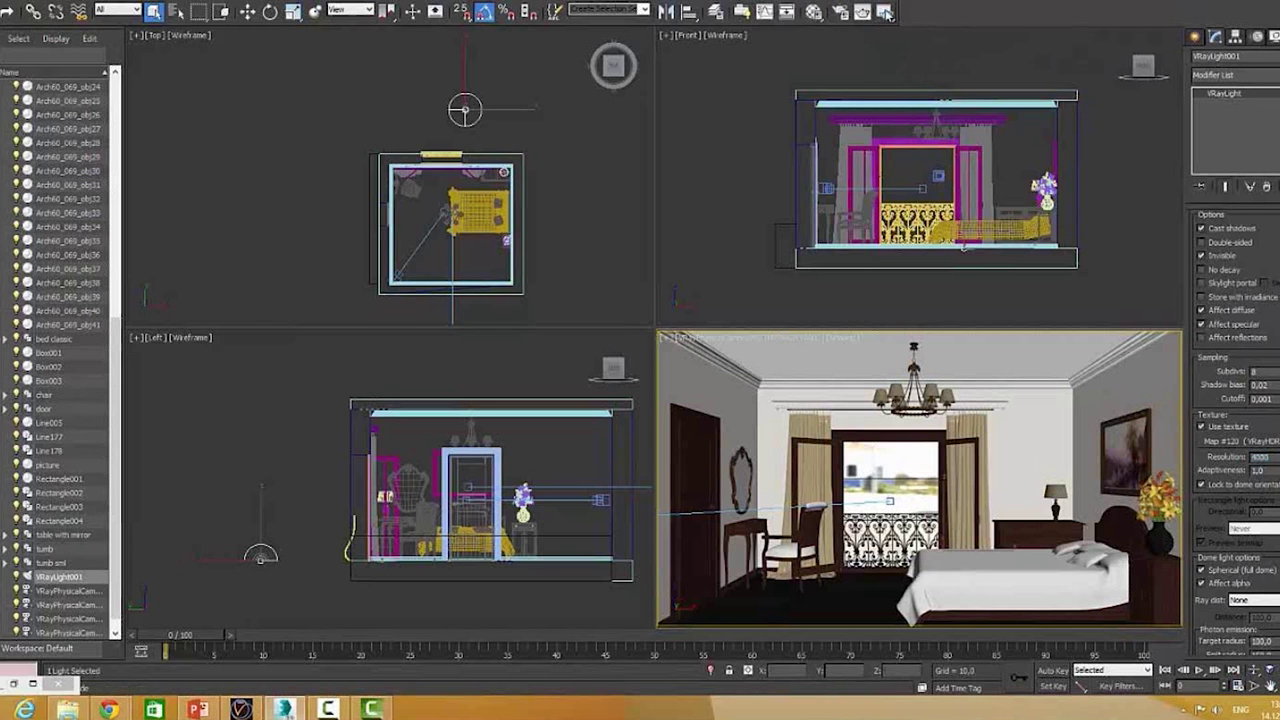
{"action": "left_click", "coordinate": [885, 12]}
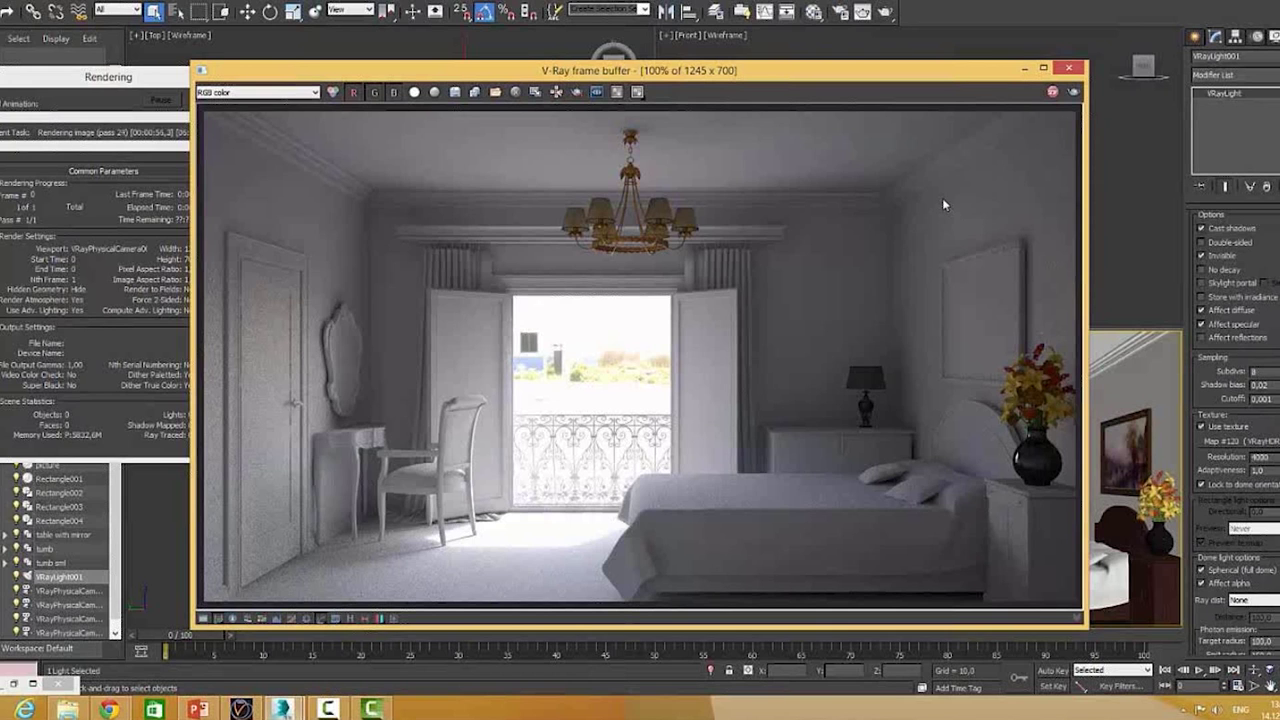
- Zoom and pan the render to inspect chair, balcony, chandelier, lamp and bed, then return to 100%
{"action": "scroll", "coordinate": [468, 552], "scroll_direction": "up", "scroll_amount": 2}
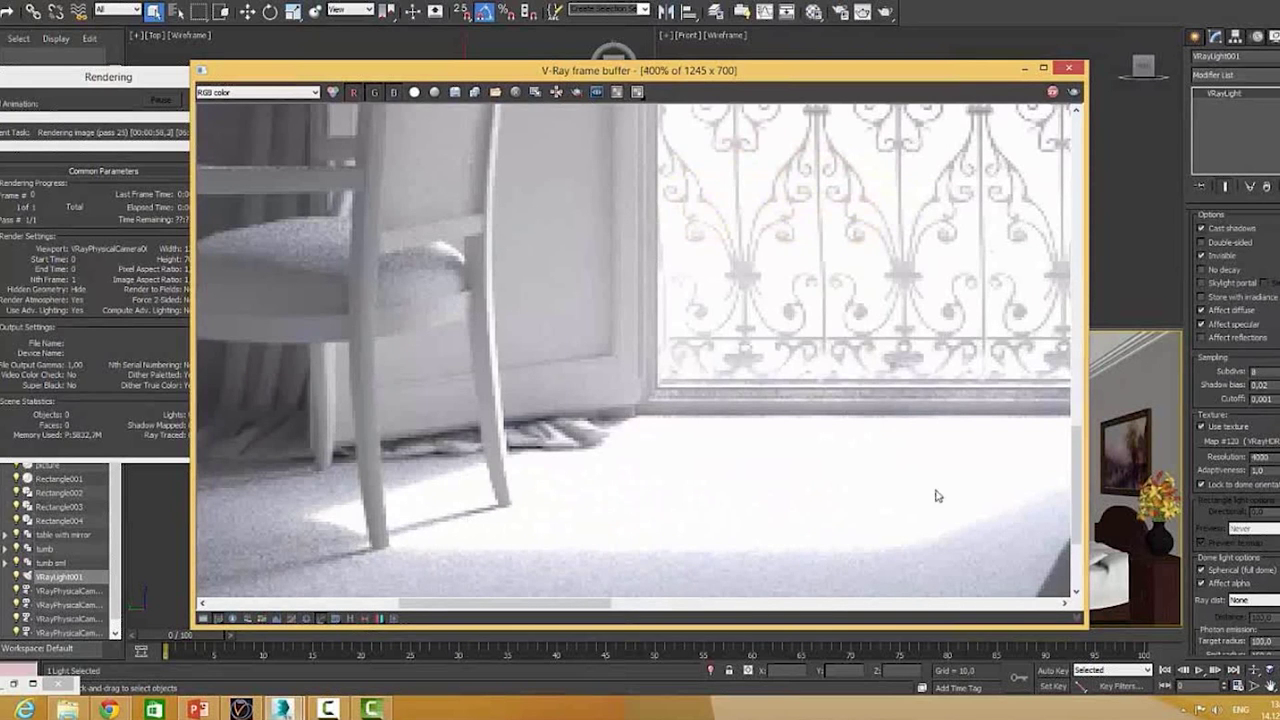
{"action": "middle_click_drag", "start_coordinate": [915, 484], "coordinate": [770, 460]}
{"action": "scroll", "coordinate": [814, 458], "scroll_direction": "down", "scroll_amount": 2}
{"action": "scroll", "coordinate": [900, 525], "scroll_direction": "up", "scroll_amount": 1}
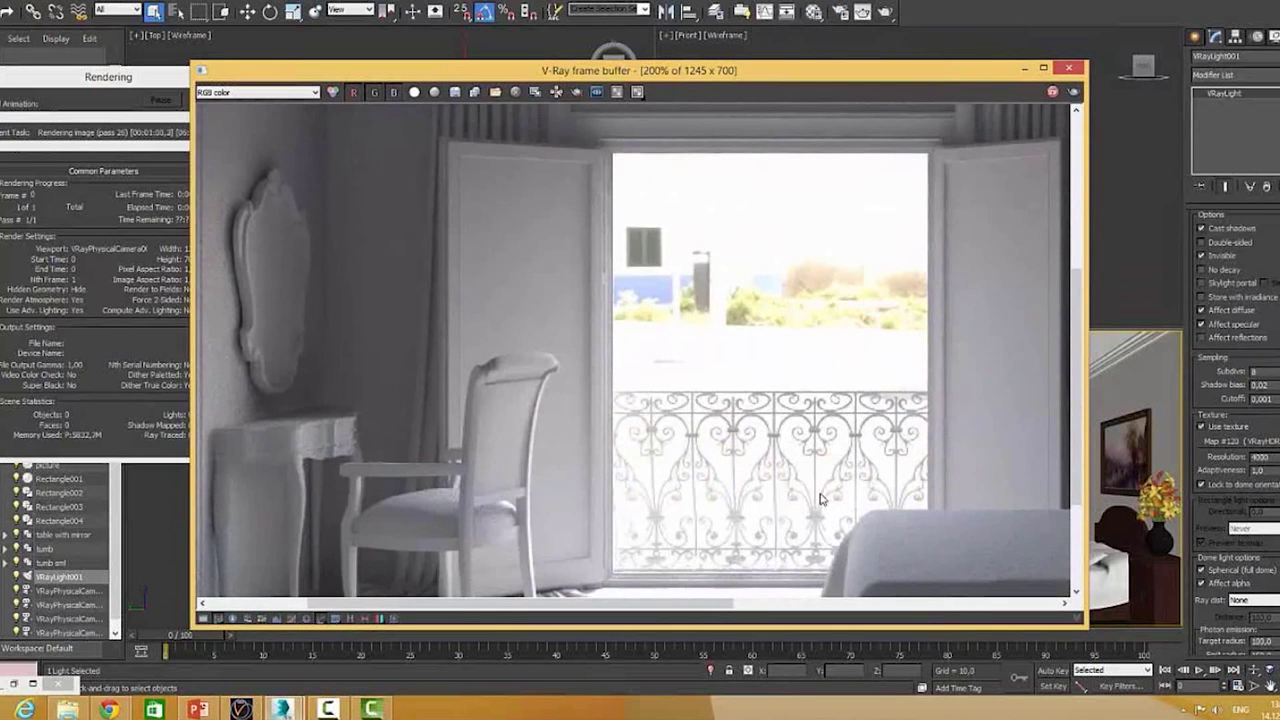
{"action": "middle_click_drag", "start_coordinate": [818, 528], "coordinate": [805, 418]}
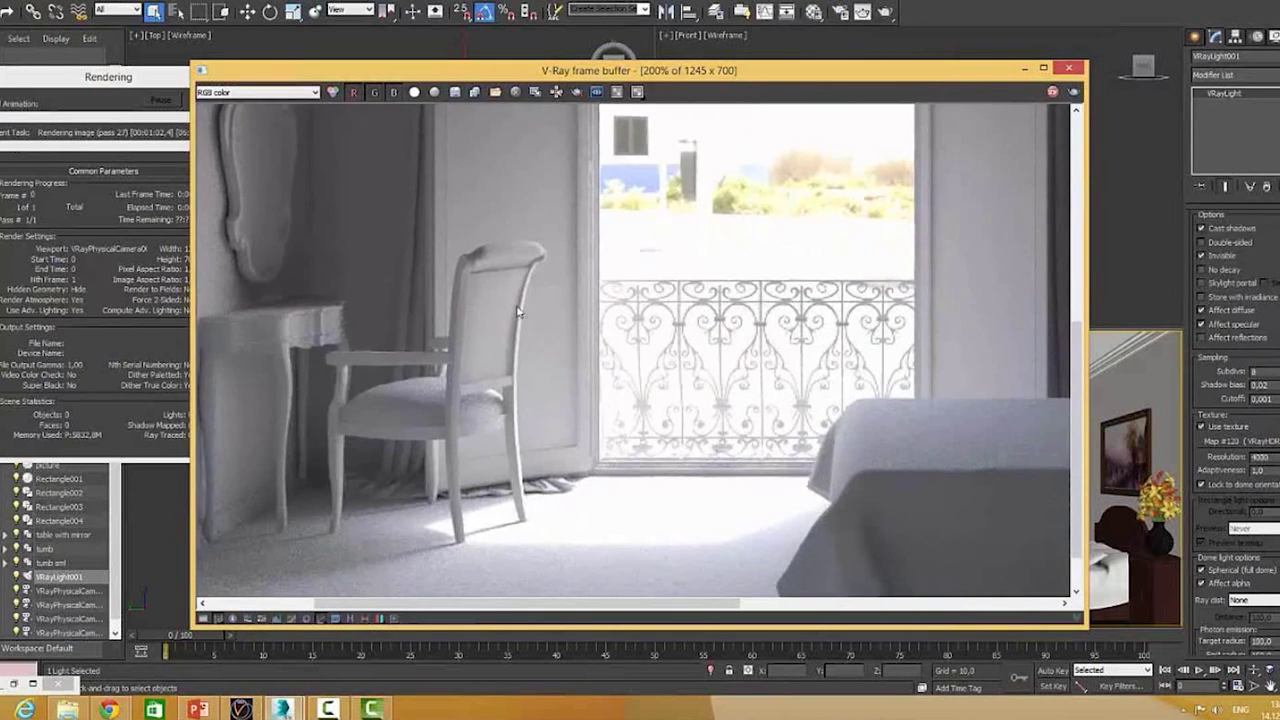
{"action": "middle_click_drag", "start_coordinate": [517, 313], "coordinate": [577, 533]}
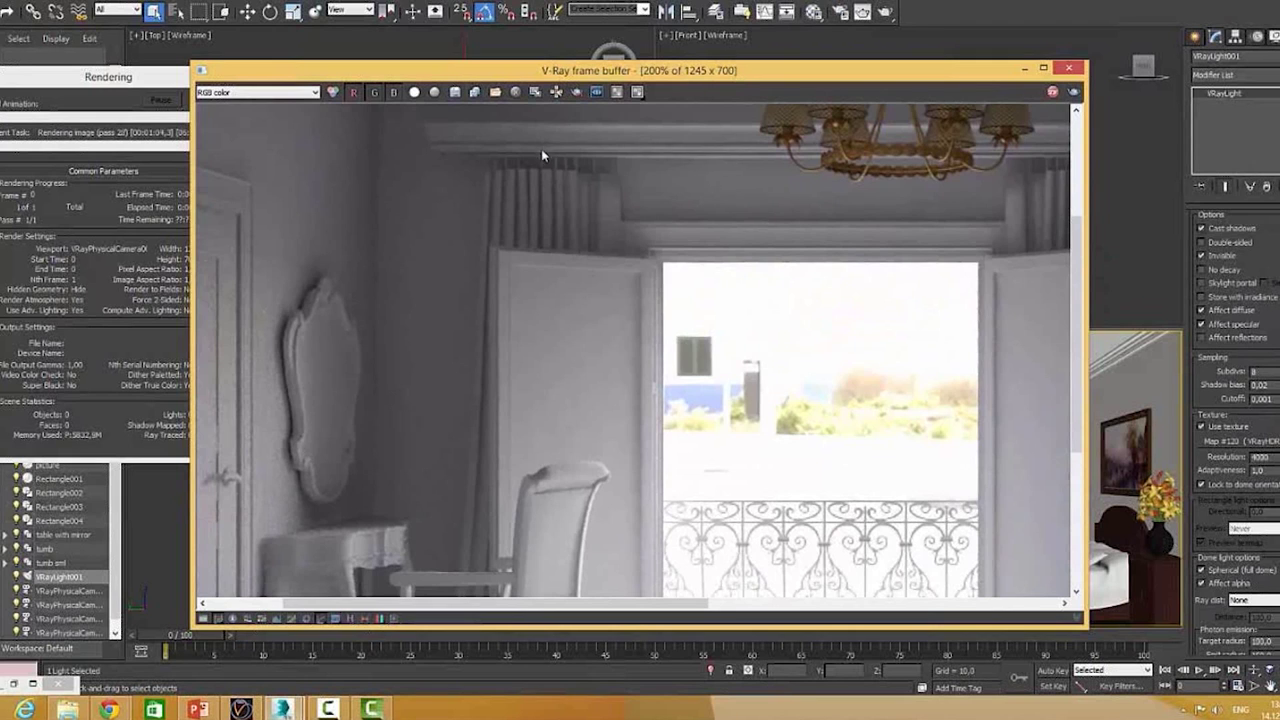
{"action": "middle_click_drag", "start_coordinate": [541, 155], "coordinate": [615, 368]}
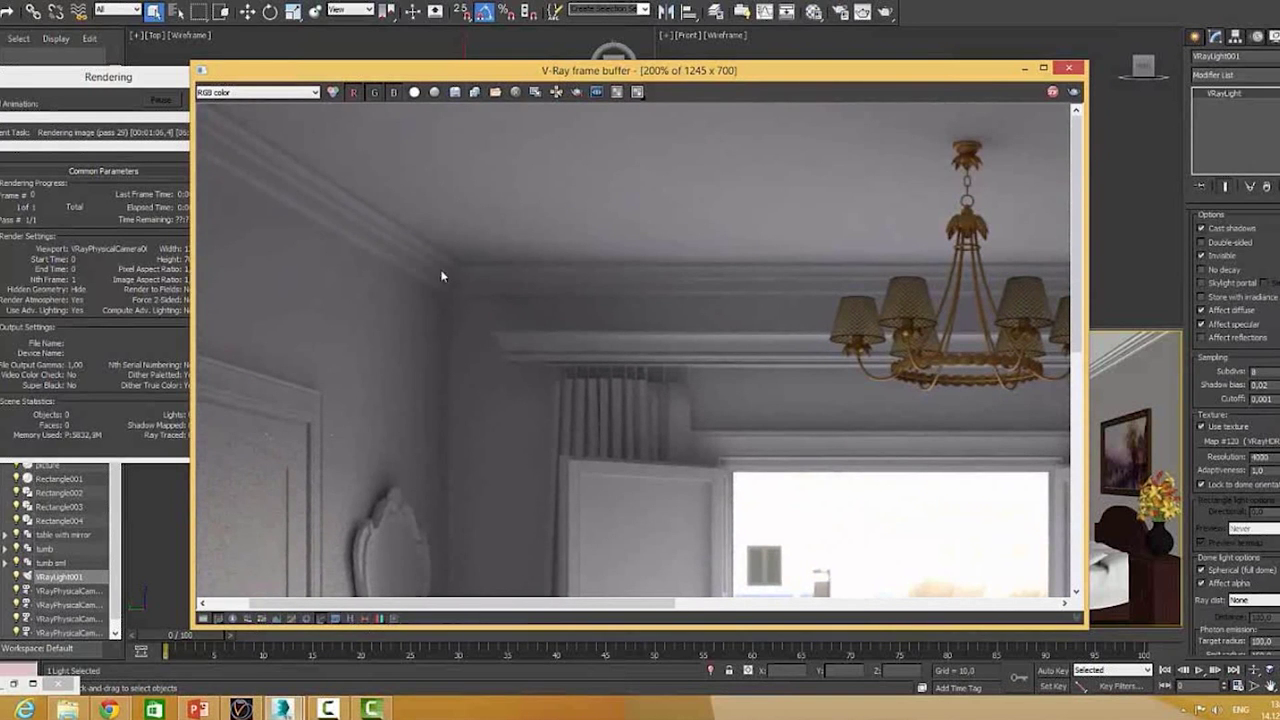
{"action": "mouse_move", "coordinate": [952, 350]}
{"action": "middle_mouse_down"}
{"action": "mouse_move", "coordinate": [540, 340]}
{"action": "mouse_move", "coordinate": [545, 310]}
{"action": "middle_mouse_up"}
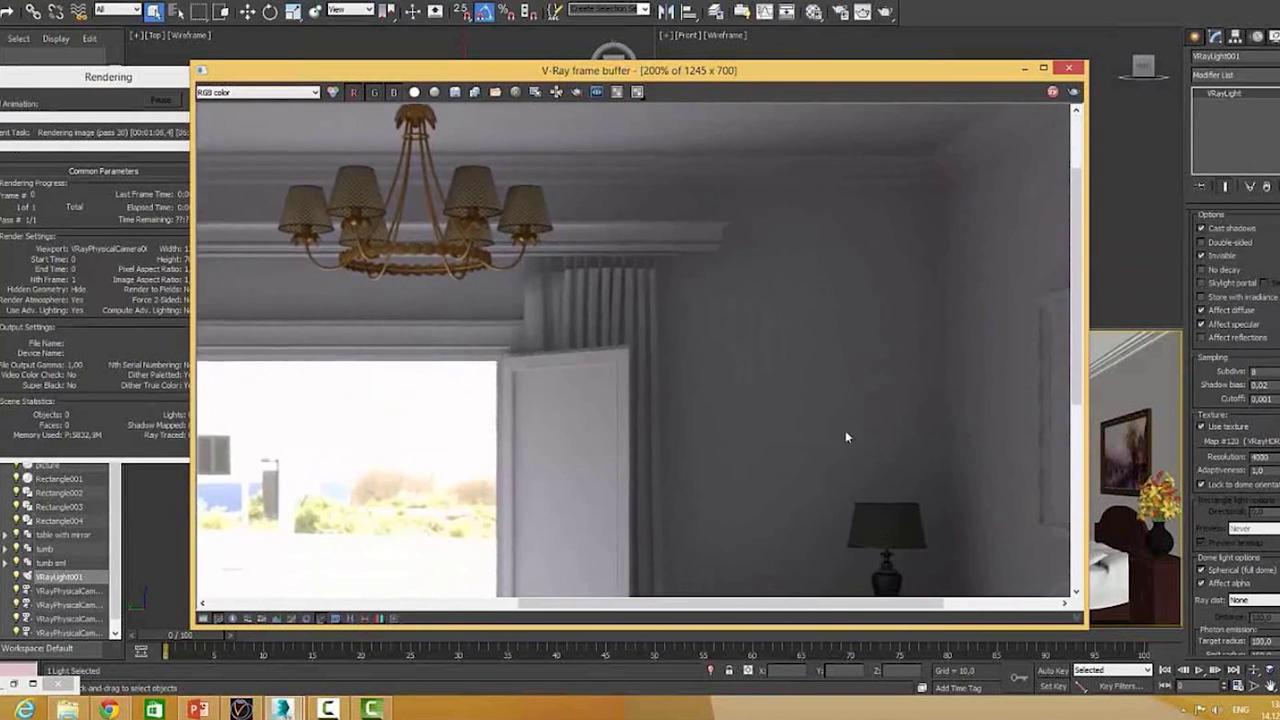
{"action": "middle_click_drag", "start_coordinate": [845, 430], "coordinate": [625, 280]}
{"action": "middle_click_drag", "start_coordinate": [854, 433], "coordinate": [928, 276]}
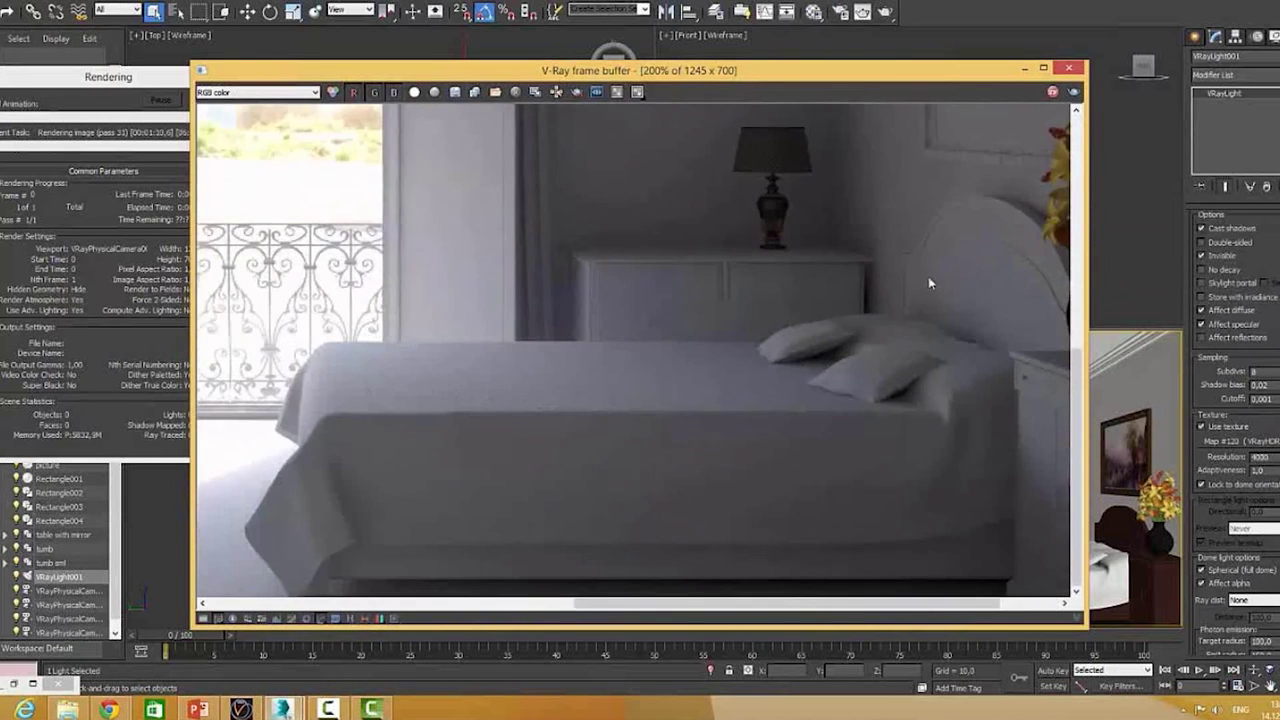
{"action": "double_click", "coordinate": [651, 370]}
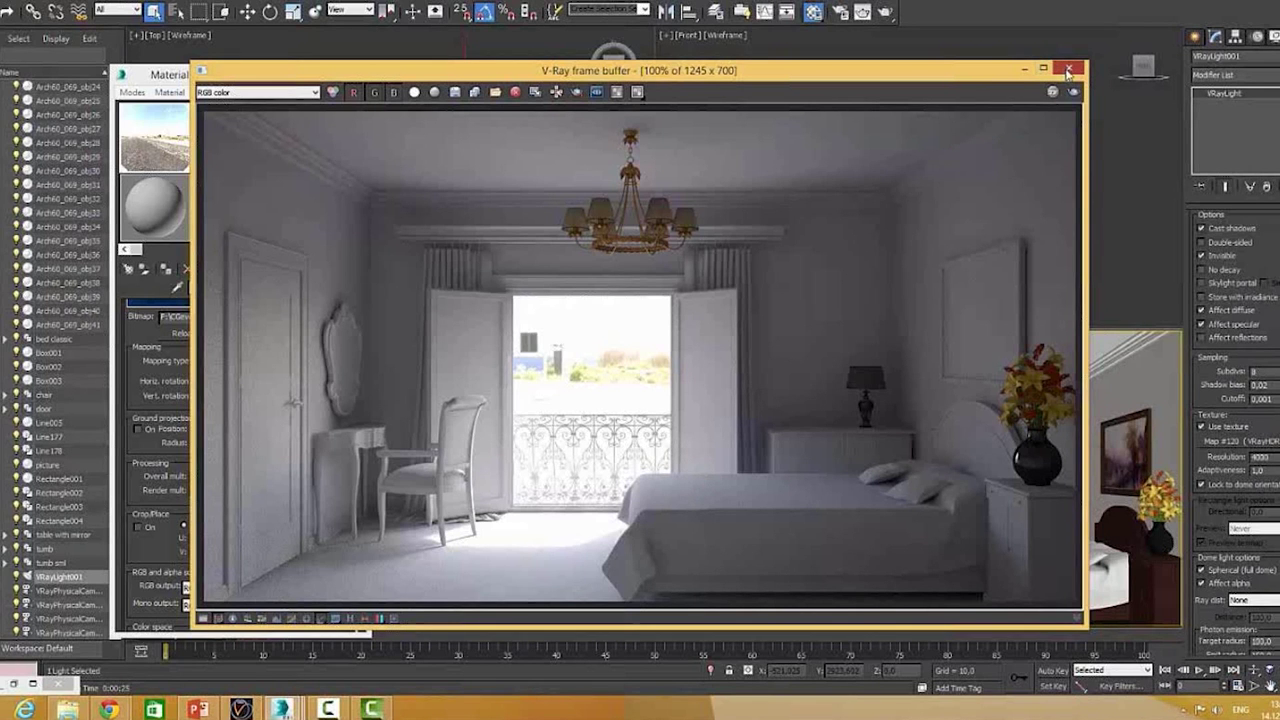
- Close the frame buffer, Unhide All, select the 'back' arc backdrop, and close the Material Editor
{"action": "left_click", "coordinate": [1022, 80]}
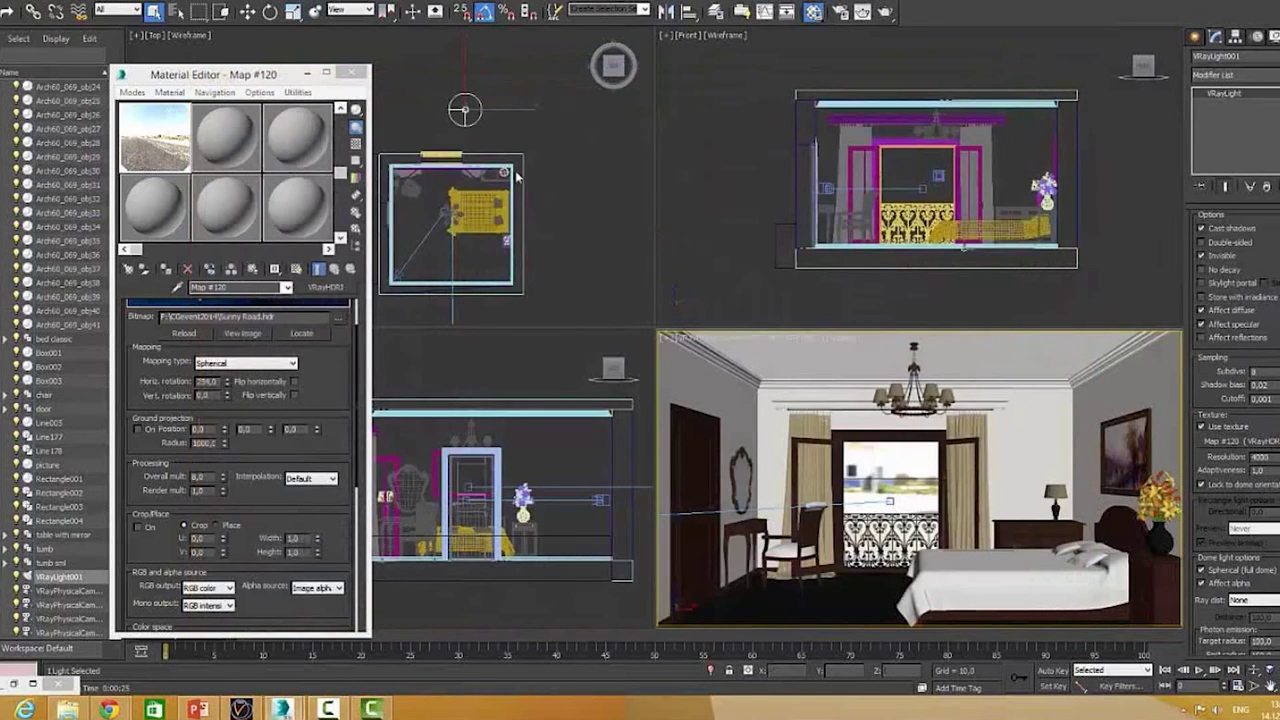
{"action": "right_click", "coordinate": [535, 133]}
{"action": "left_click", "coordinate": [562, 75]}
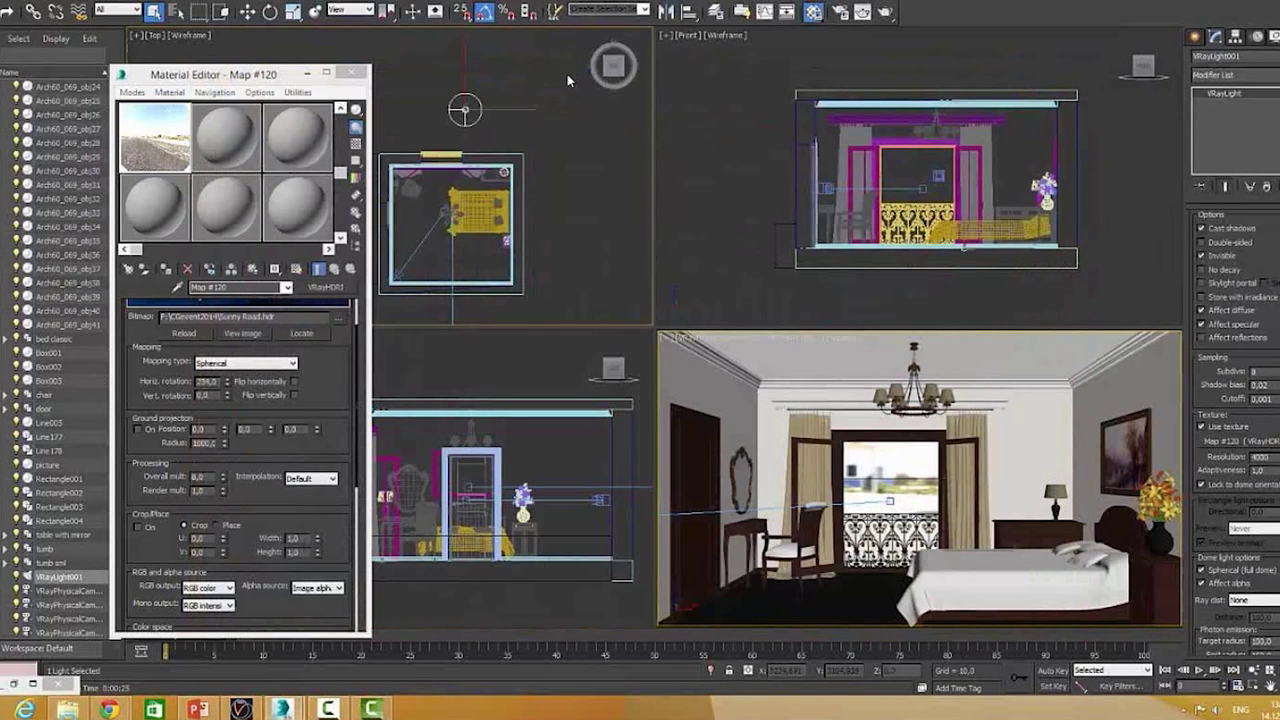
{"action": "left_click", "coordinate": [501, 86]}
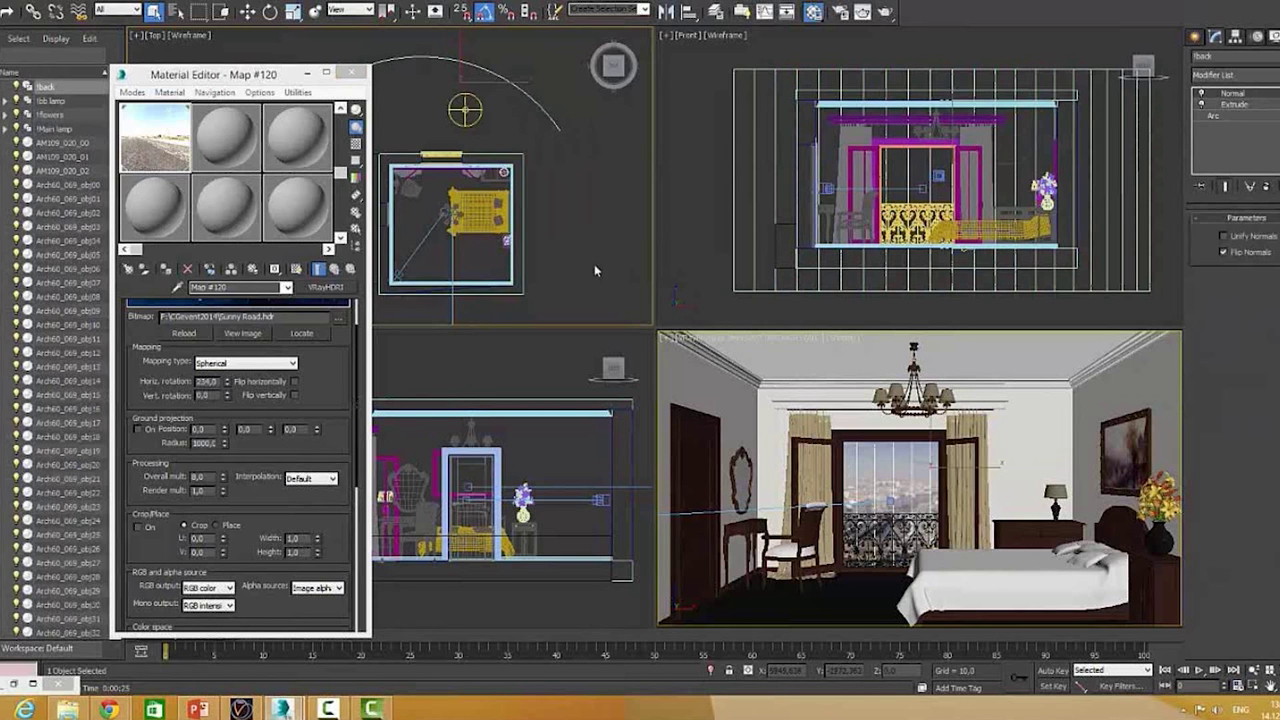
{"action": "left_click", "coordinate": [350, 72]}
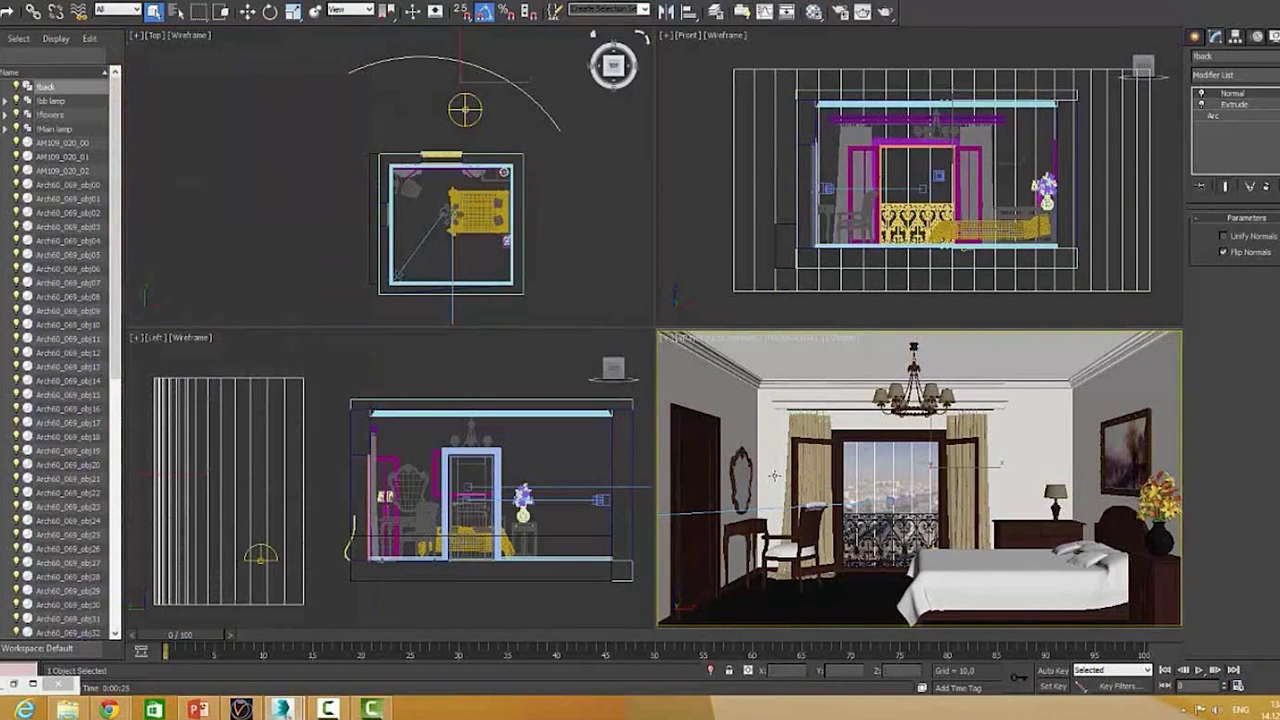
- Uncheck Override mtl in V-Ray Global switches and render the bedroom with its real materials
{"action": "left_click", "coordinate": [838, 12]}
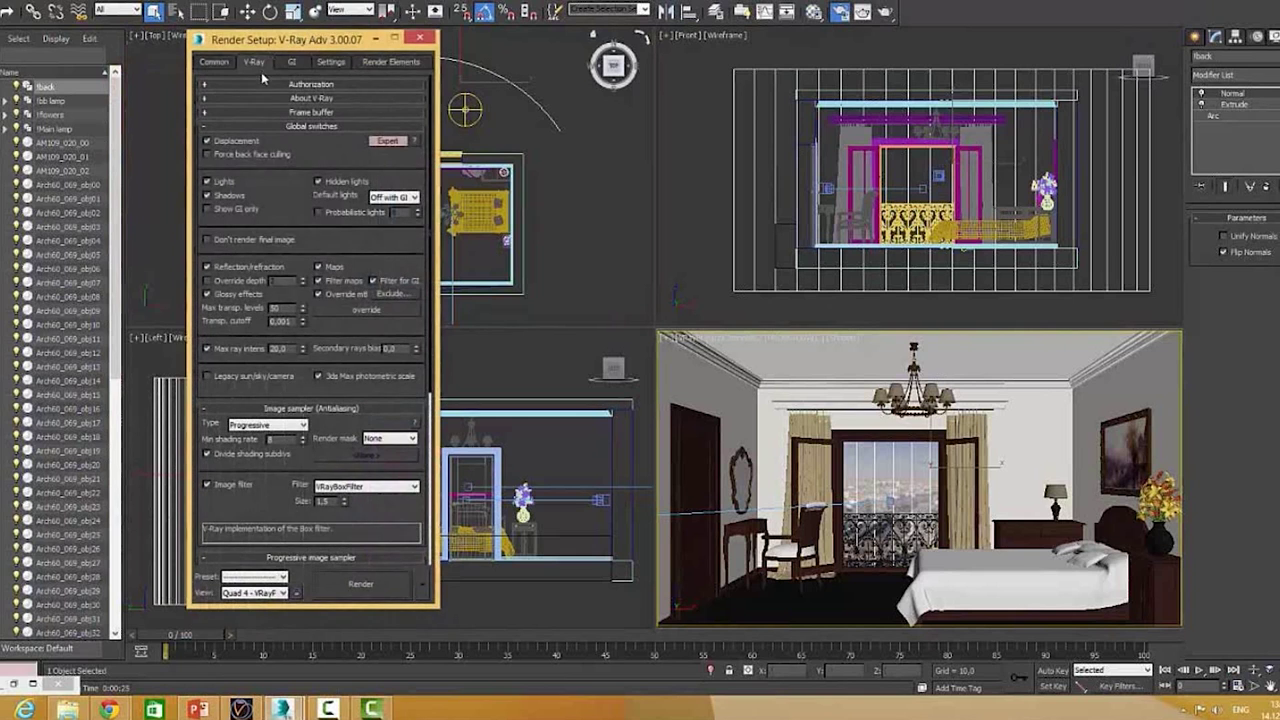
{"action": "left_click", "coordinate": [348, 294]}
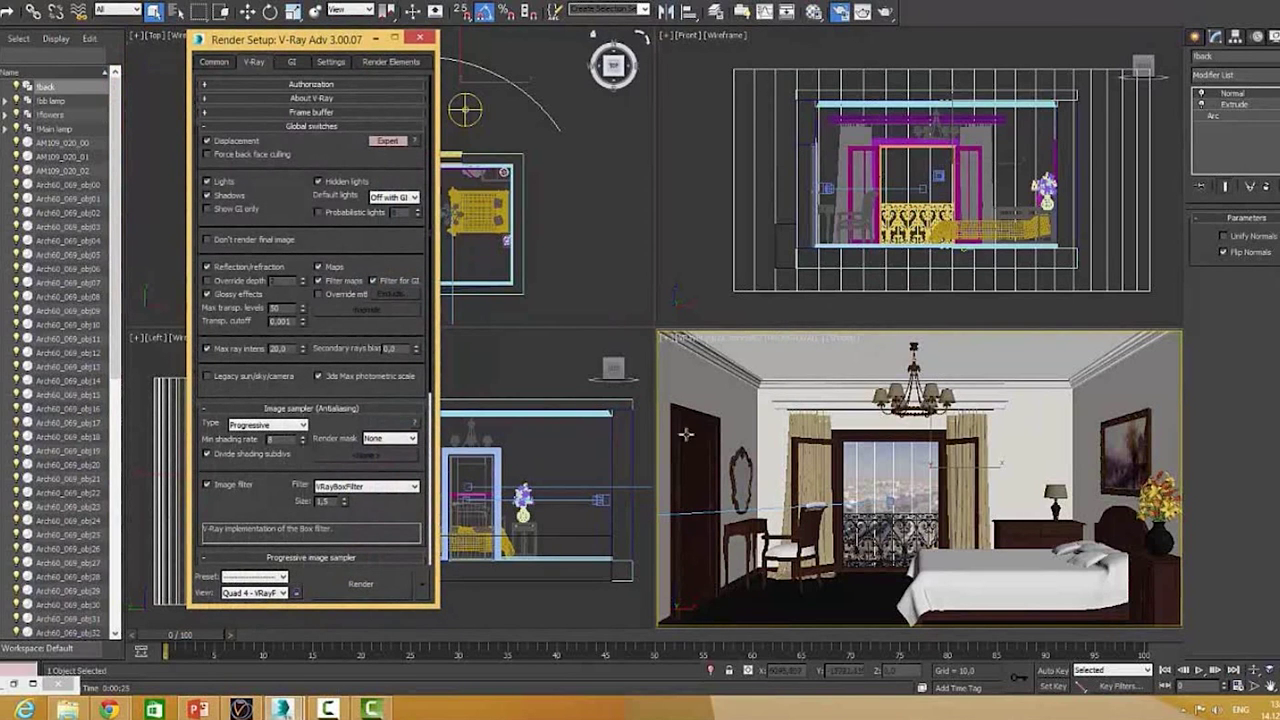
{"action": "left_click", "coordinate": [395, 585]}
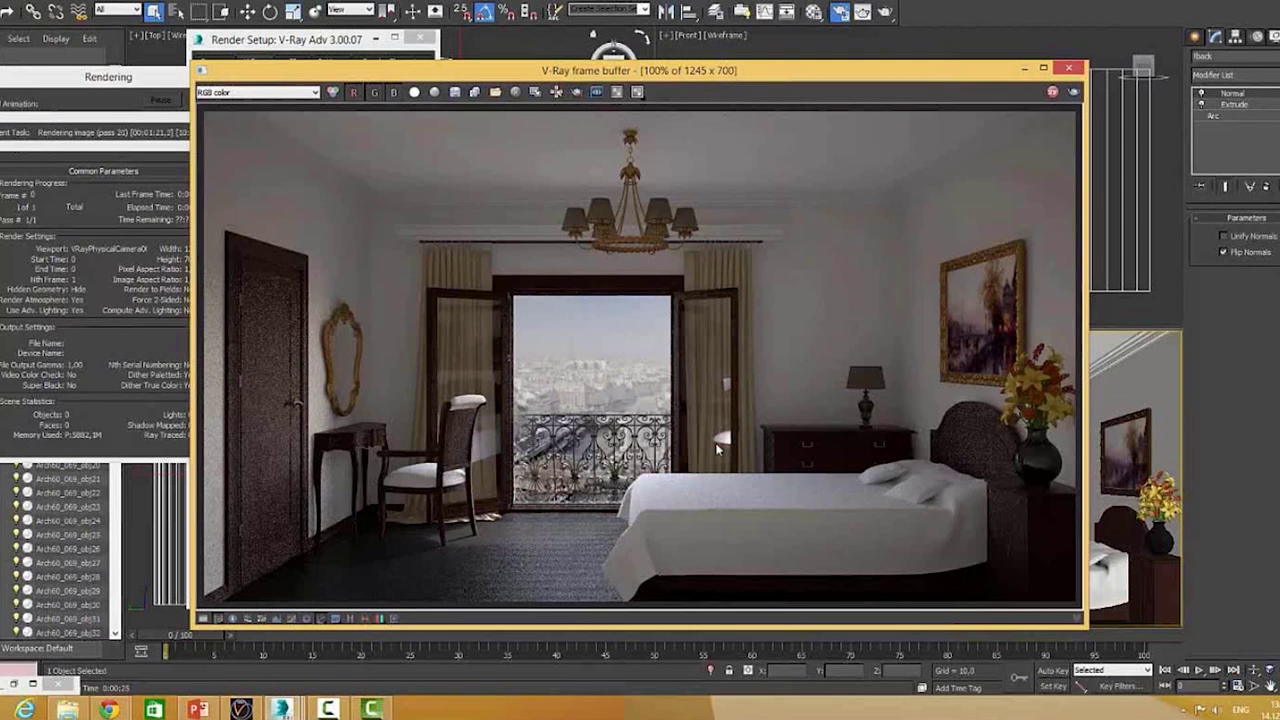
- Close the render windows and Render Setup, deselect all, and reopen the Material Editor on Map #120
{"action": "left_click", "coordinate": [147, 231]}
{"action": "left_click", "coordinate": [216, 102]}
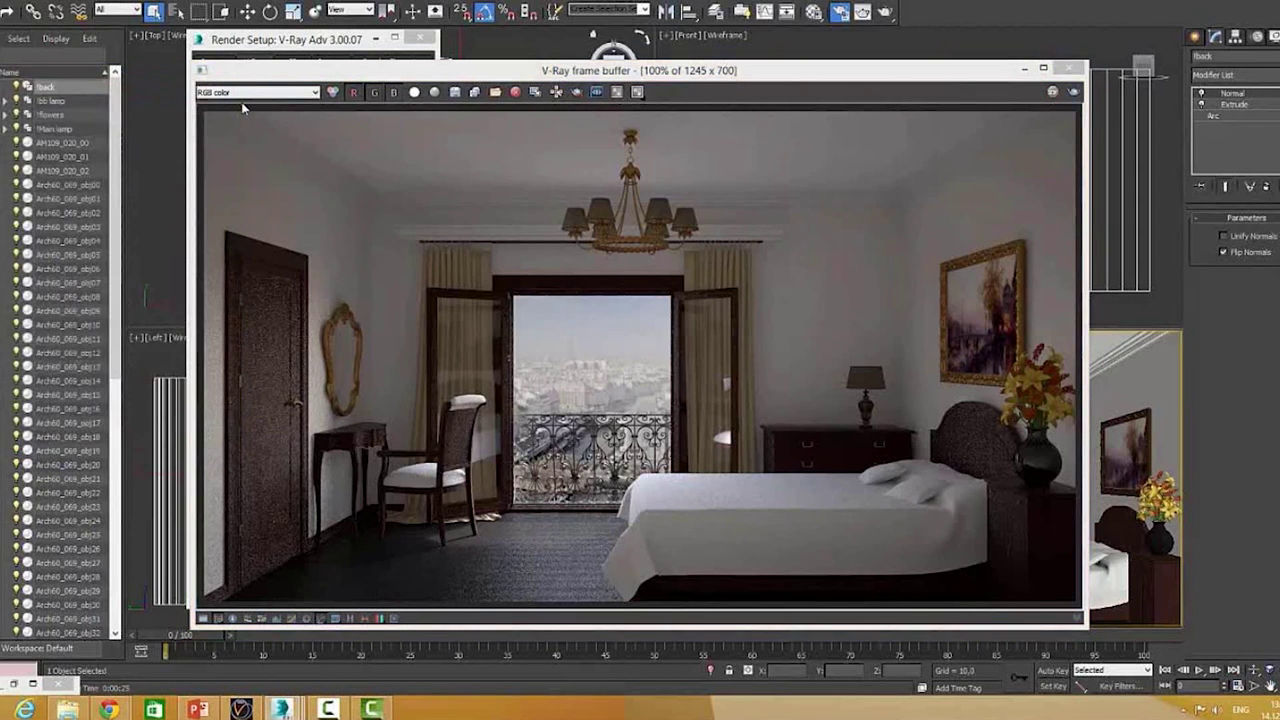
{"action": "left_click", "coordinate": [1070, 68]}
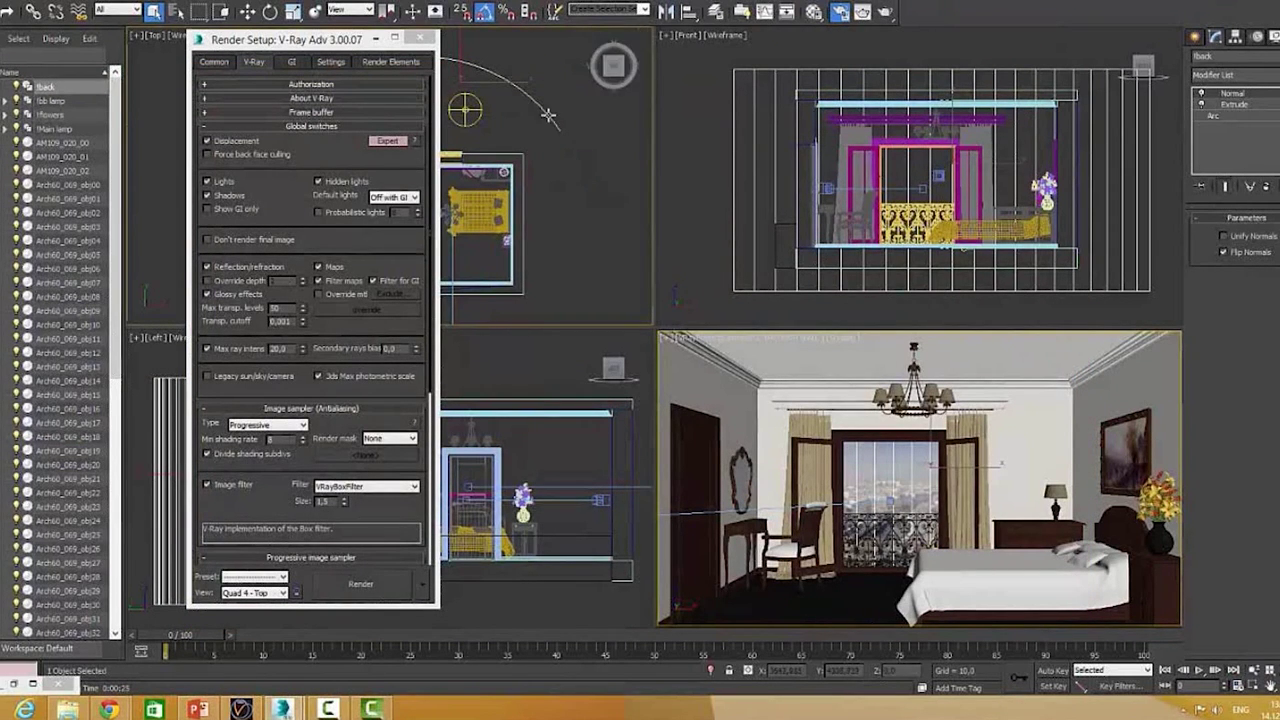
{"action": "right_click", "coordinate": [552, 120]}
{"action": "left_click", "coordinate": [610, 150]}
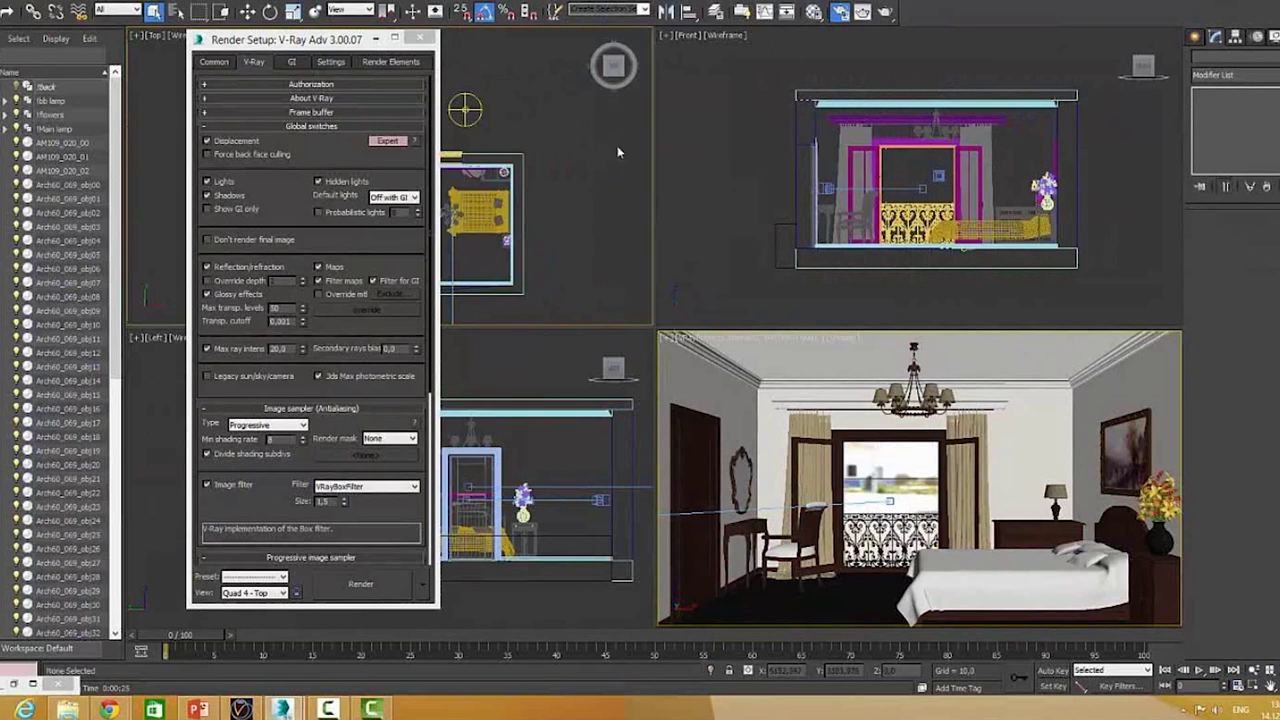
{"action": "left_click", "coordinate": [421, 39]}
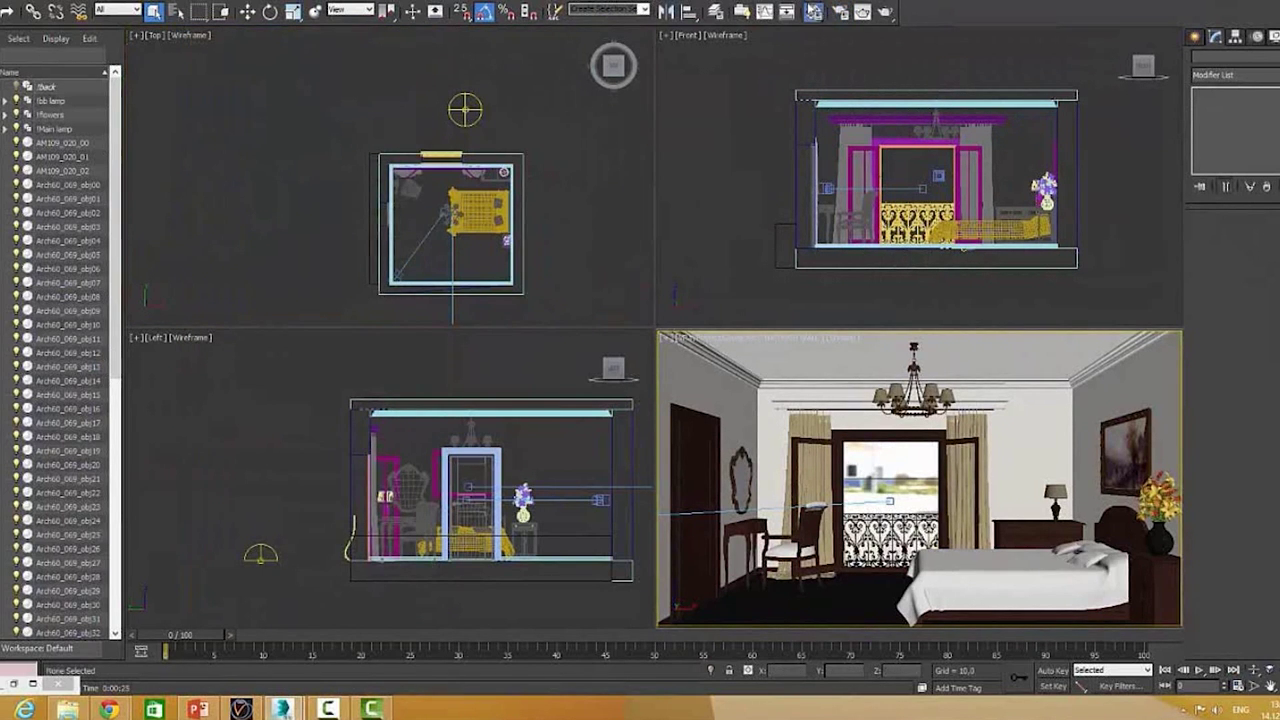
{"action": "left_click", "coordinate": [813, 11]}
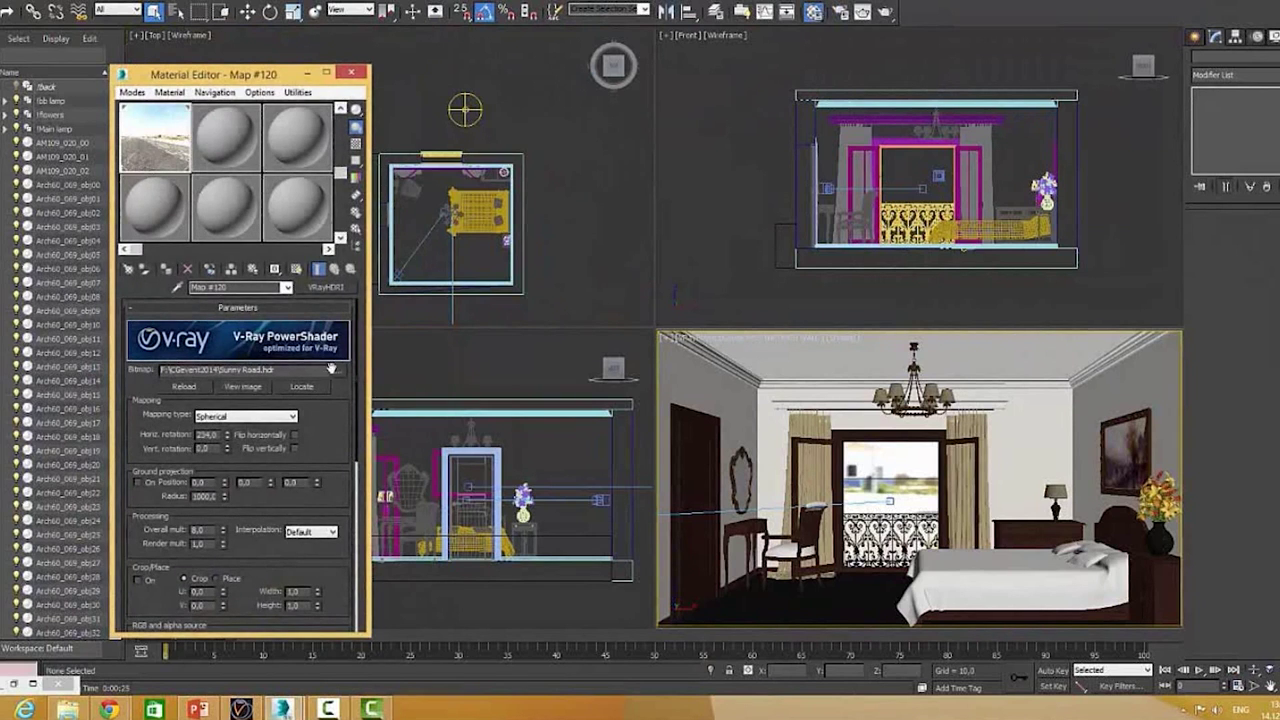
- Load 'Sunset with cloudly sky.hdr' as the HDRI sky and rotate it horizontally to 149
{"action": "left_click", "coordinate": [338, 370]}
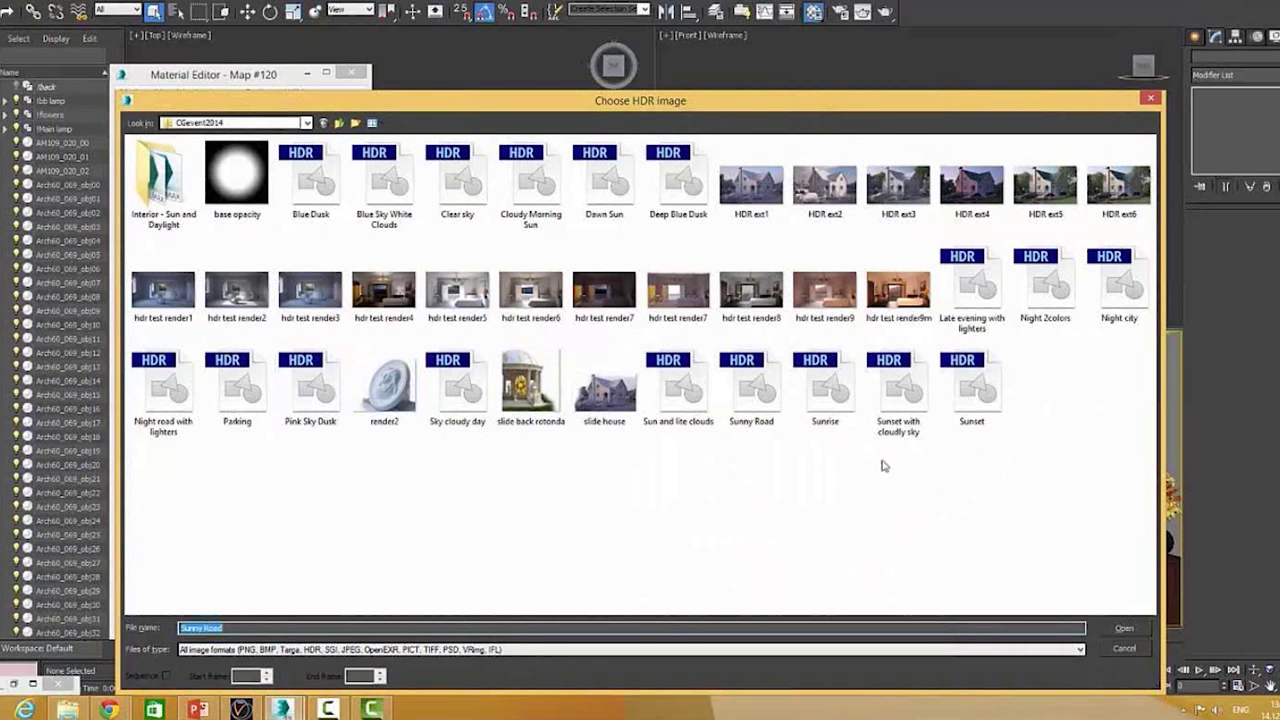
{"action": "left_click", "coordinate": [900, 400]}
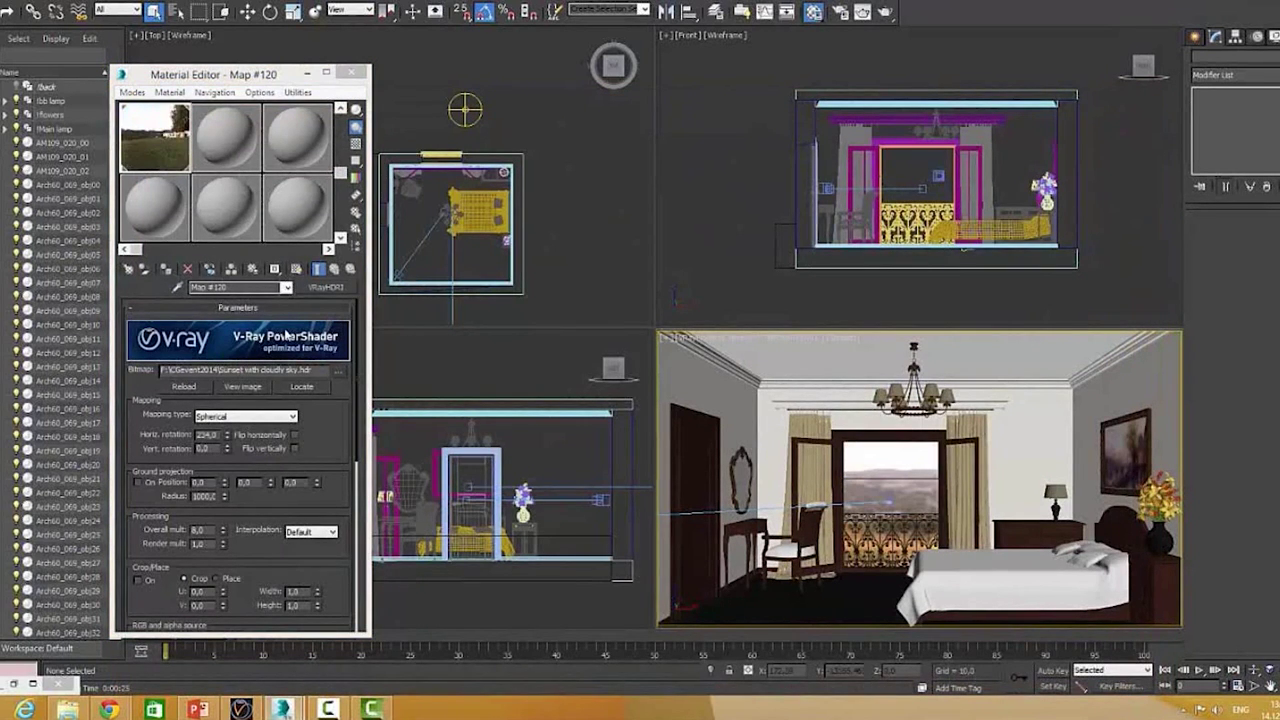
{"action": "scroll", "coordinate": [336, 458], "scroll_direction": "down", "scroll_amount": 2}
{"action": "scroll", "coordinate": [320, 465], "scroll_direction": "down", "scroll_amount": 2}
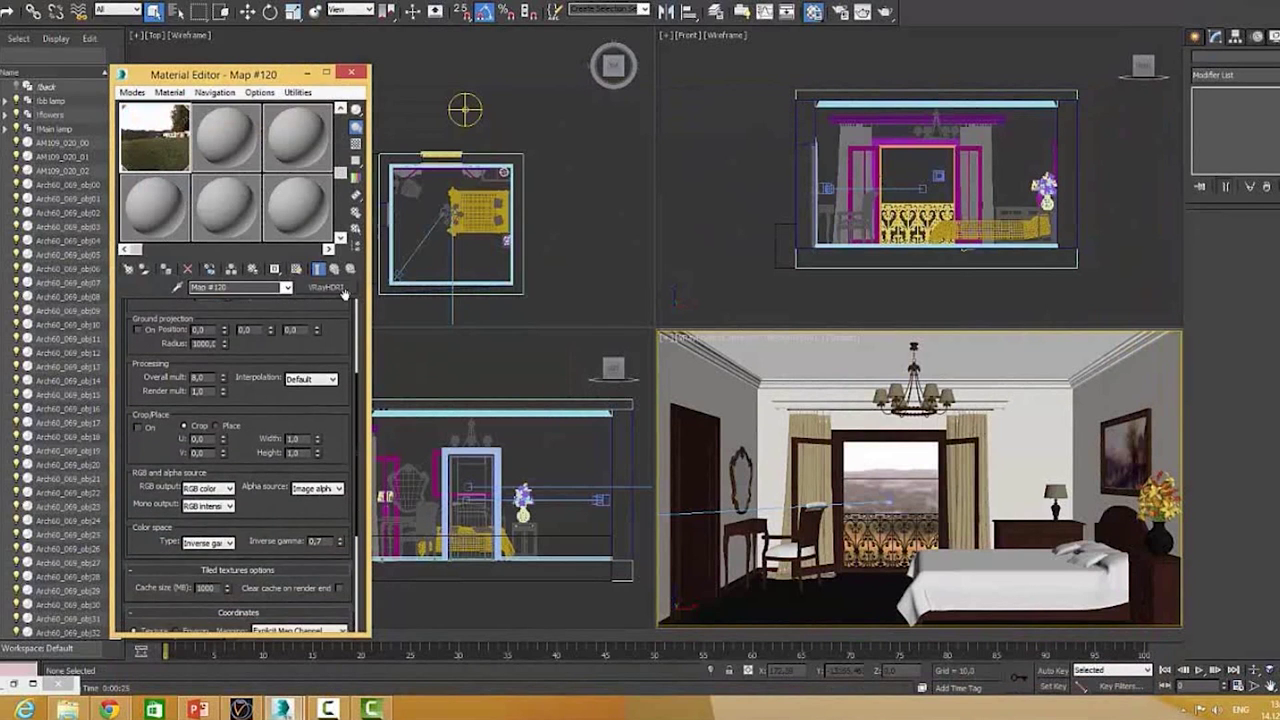
{"action": "scroll", "coordinate": [297, 473], "scroll_direction": "down", "scroll_amount": 2}
{"action": "scroll", "coordinate": [272, 418], "scroll_direction": "up", "scroll_amount": 3}
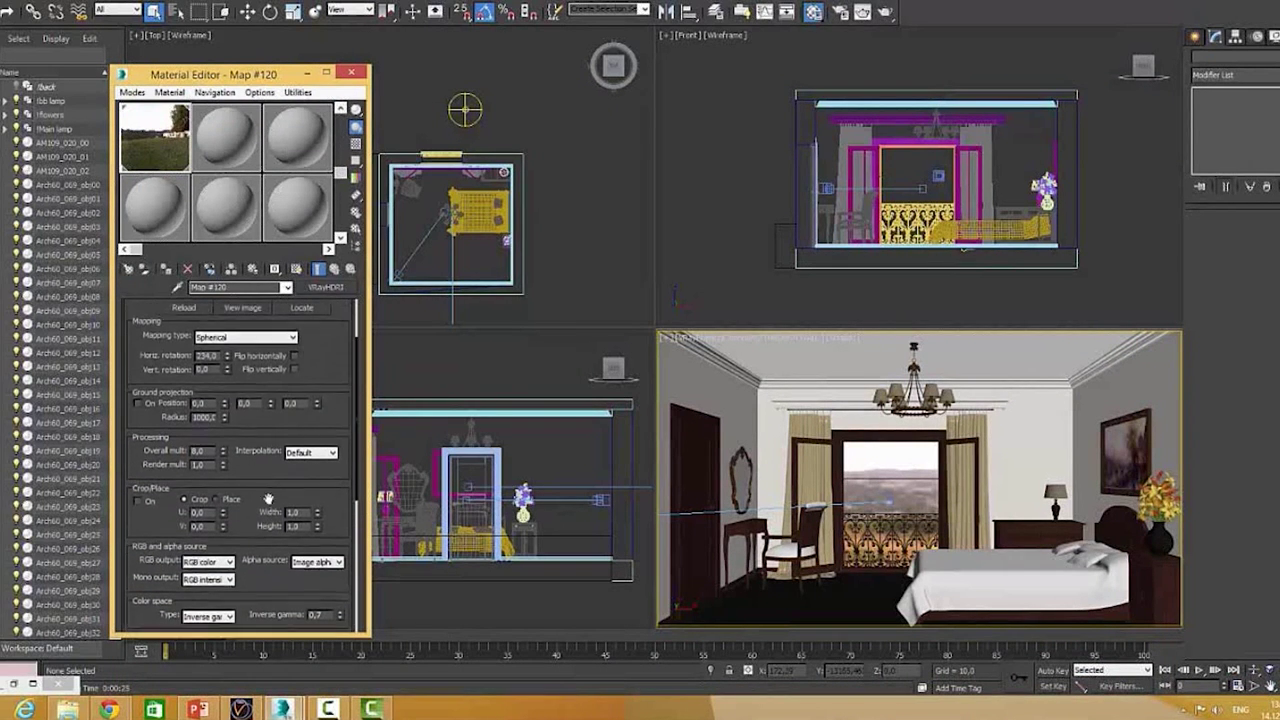
{"action": "left_click_drag", "start_coordinate": [230, 370], "coordinate": [240, 413]}
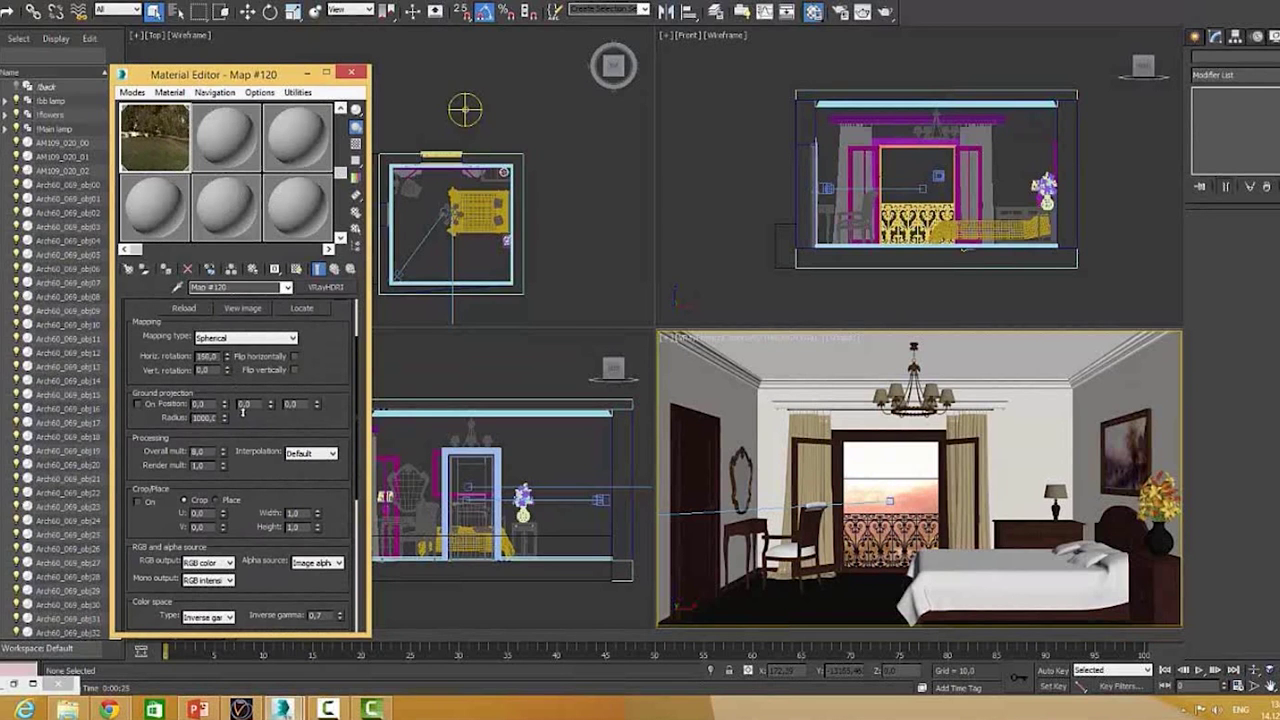
{"action": "left_click_drag", "start_coordinate": [243, 407], "coordinate": [243, 417]}
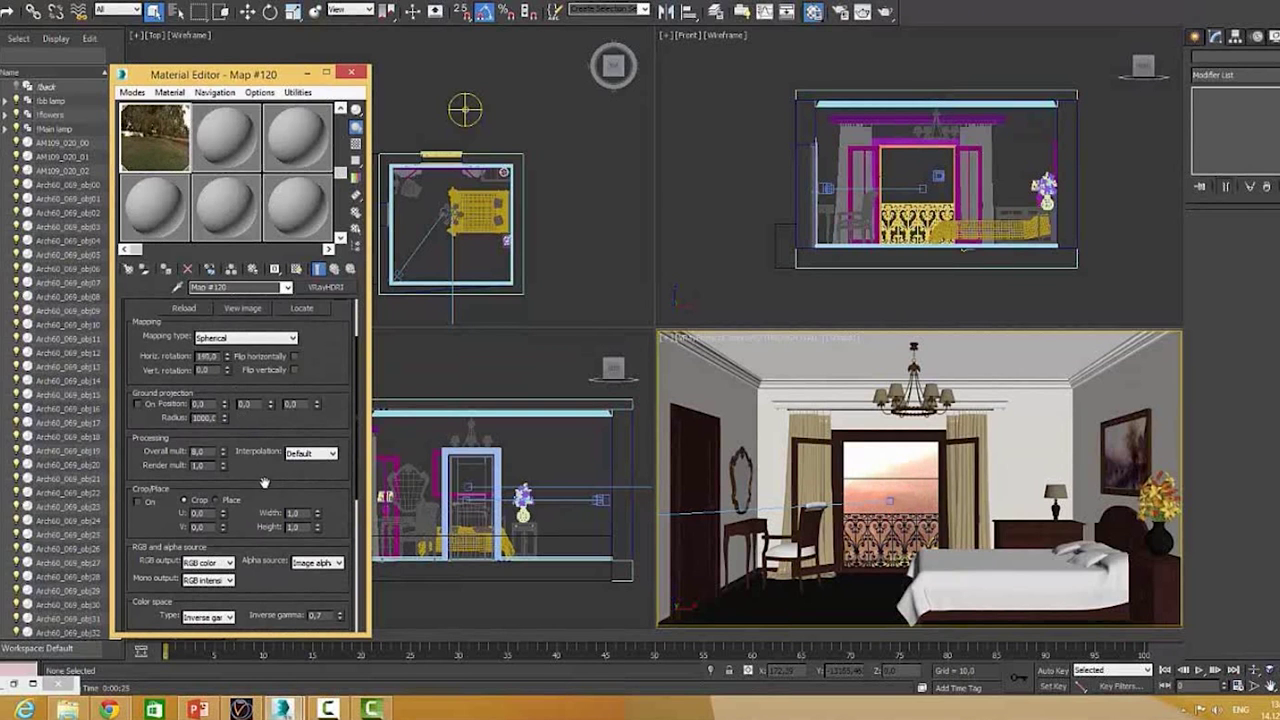
{"action": "left_click_drag", "start_coordinate": [264, 483], "coordinate": [272, 418]}
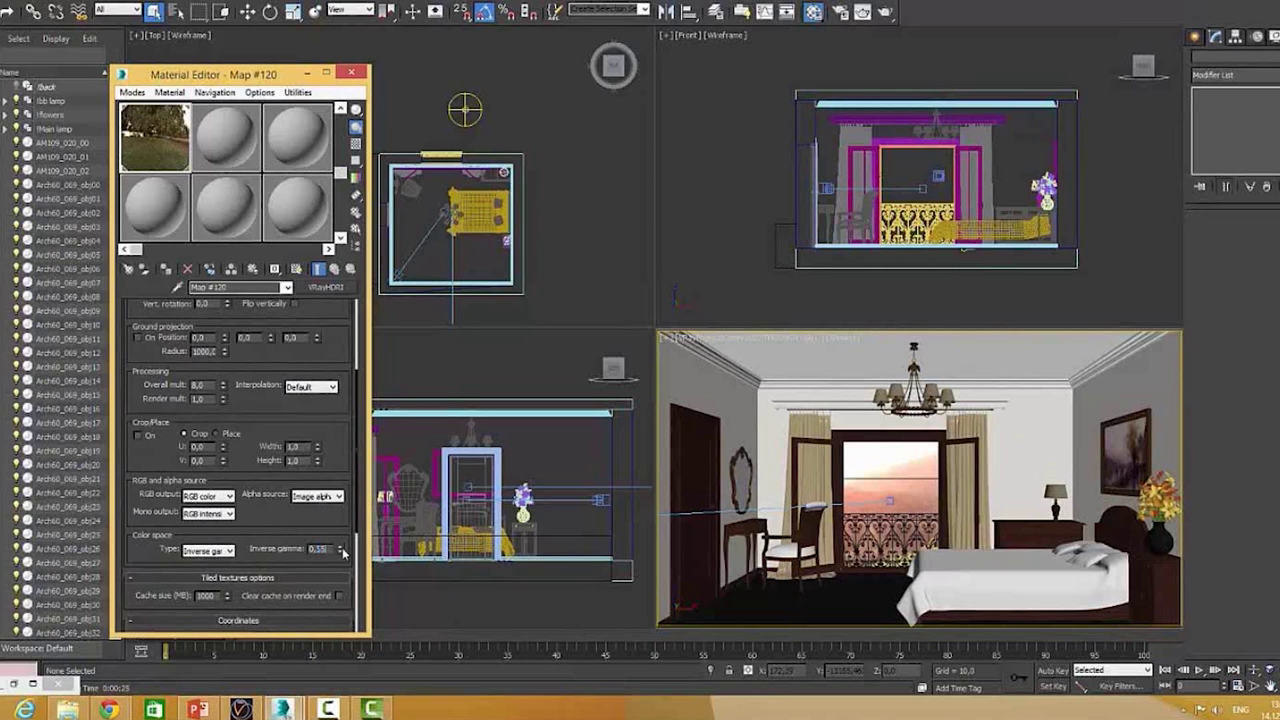
- Set the sky's inverse gamma to 0.55 and its overall multiplier to 2.0
{"action": "left_click", "coordinate": [342, 550]}
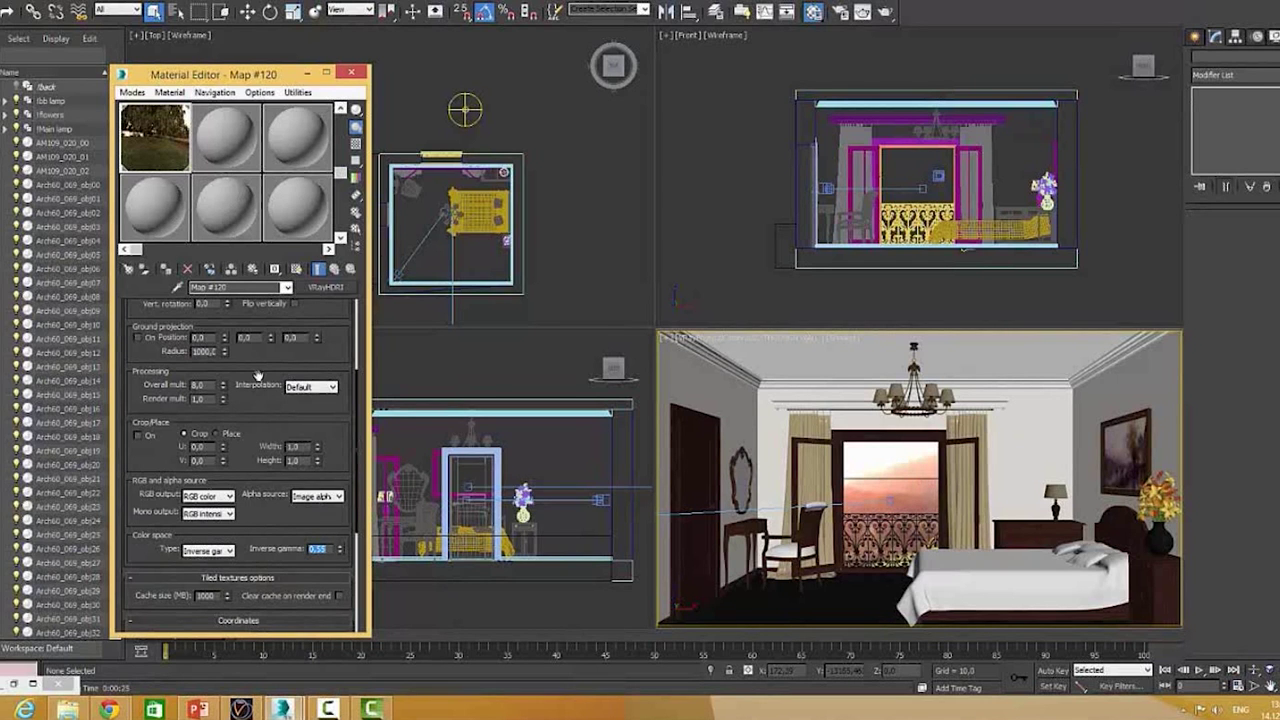
{"action": "scroll", "coordinate": [258, 376], "scroll_direction": "up", "scroll_amount": 2}
{"action": "left_click", "coordinate": [200, 405]}
{"action": "type", "text": "2"}
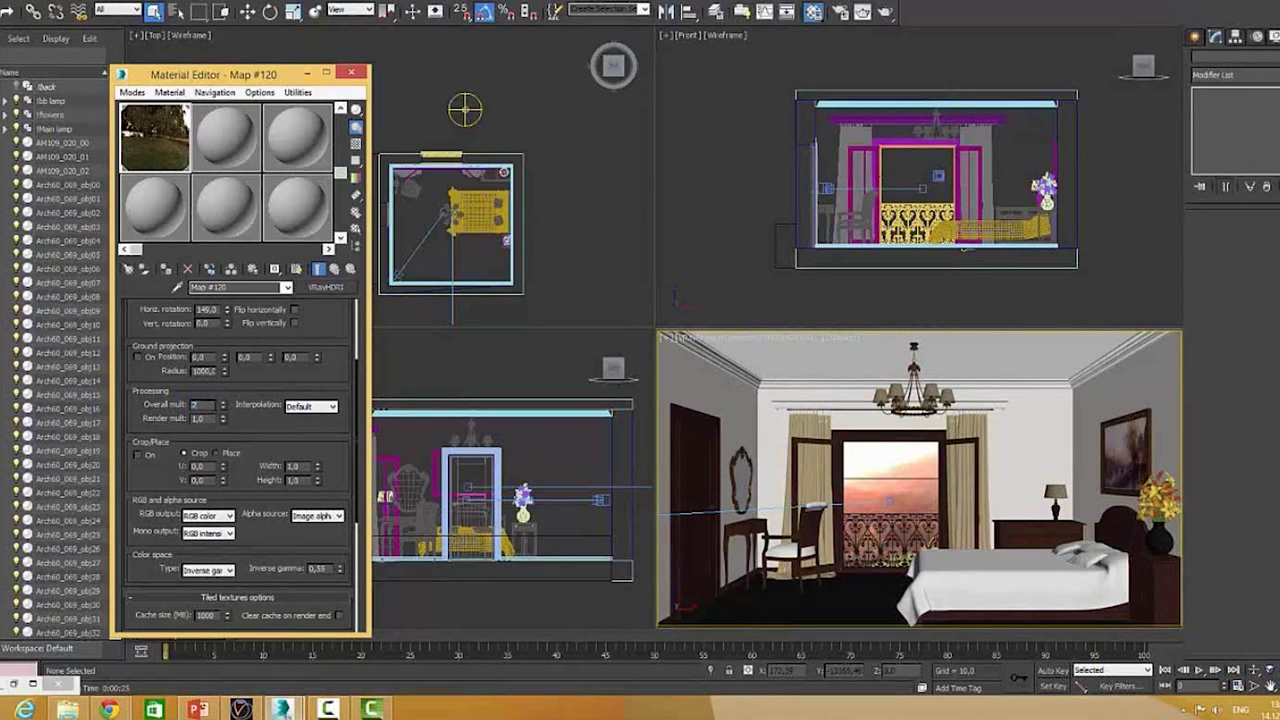
{"action": "key", "text": "Return"}
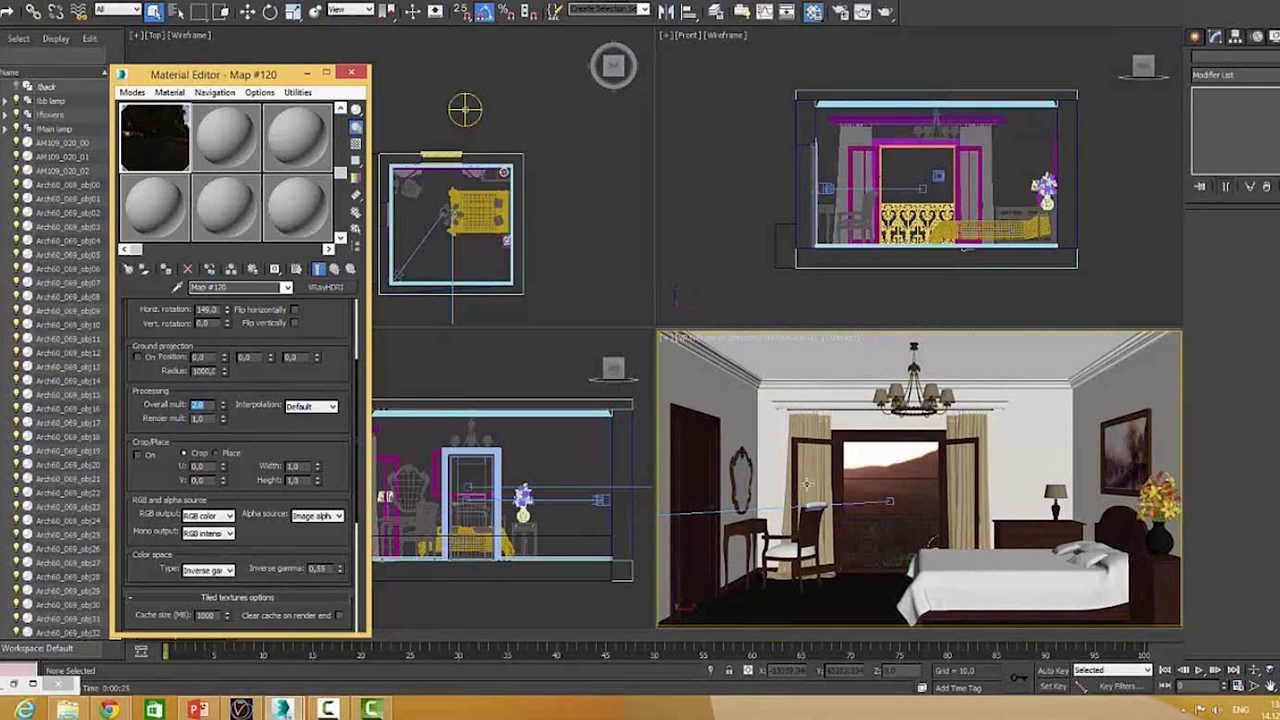
- Set the VRayLight001 dome light's multiplier to 2.0
{"action": "left_click", "coordinate": [466, 111]}
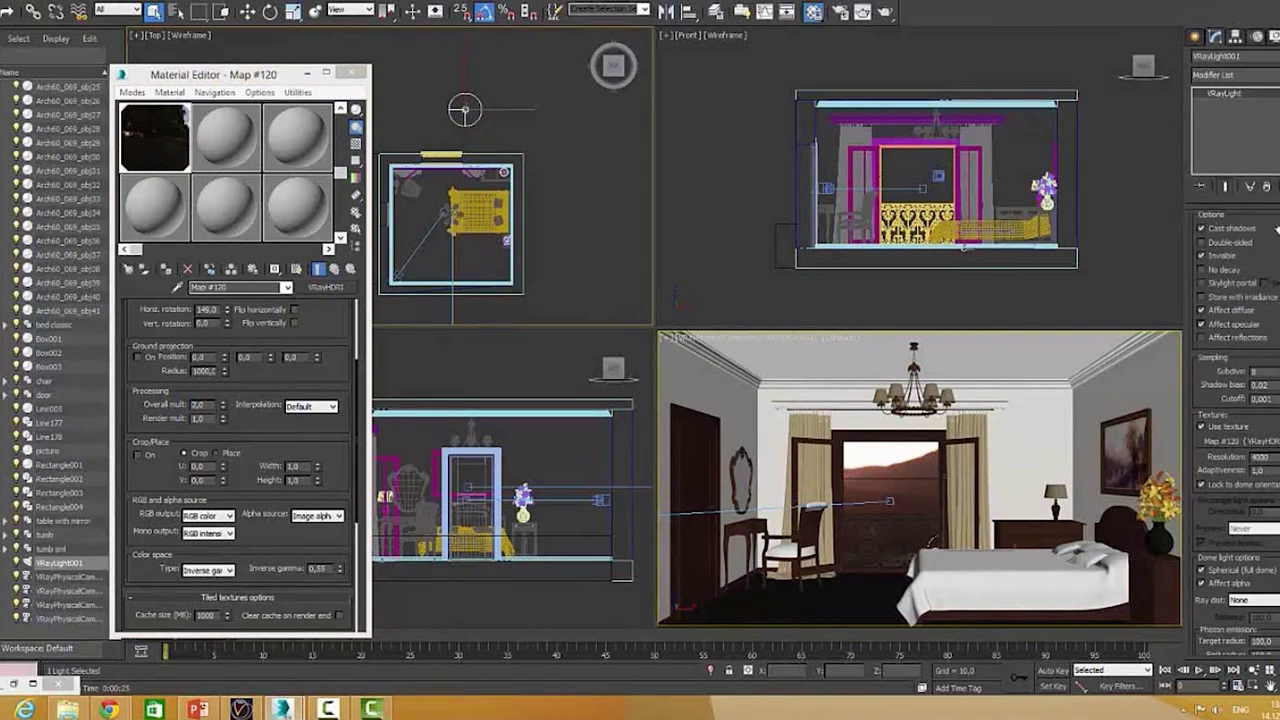
{"action": "scroll", "coordinate": [1273, 232], "scroll_direction": "up", "scroll_amount": 3}
{"action": "scroll", "coordinate": [1270, 300], "scroll_direction": "up", "scroll_amount": 2}
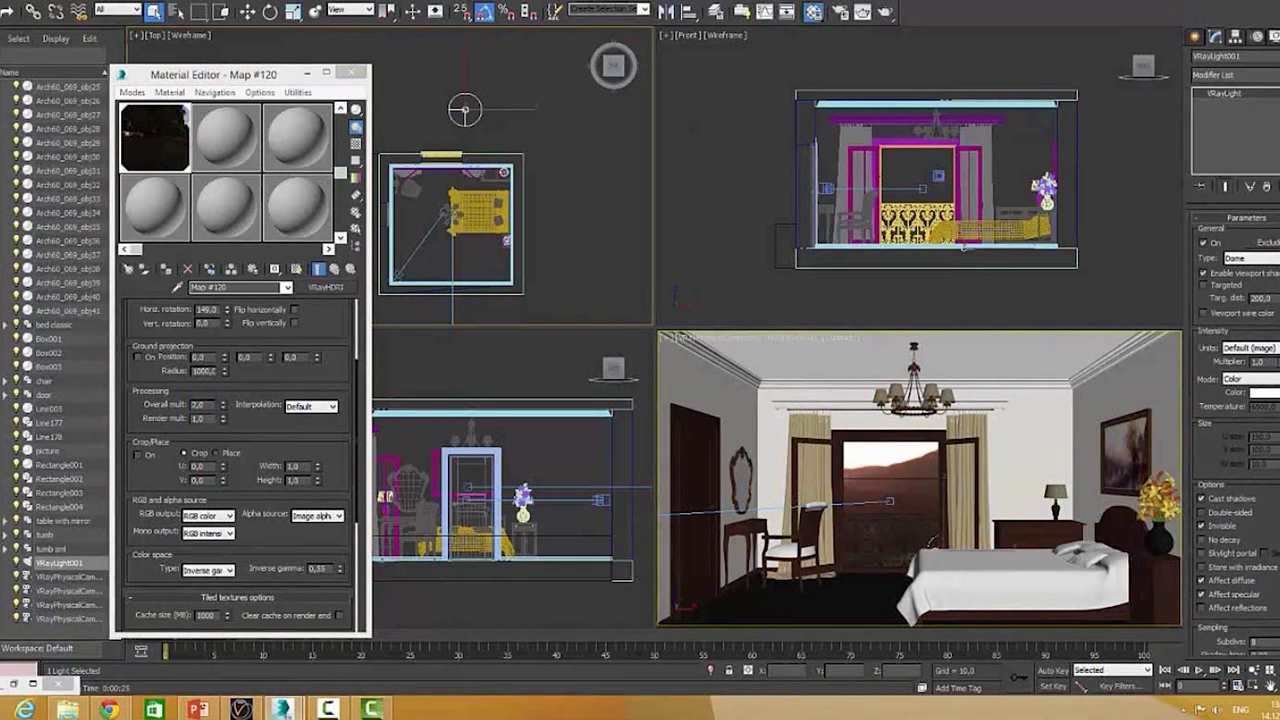
{"action": "double_click", "coordinate": [1258, 361]}
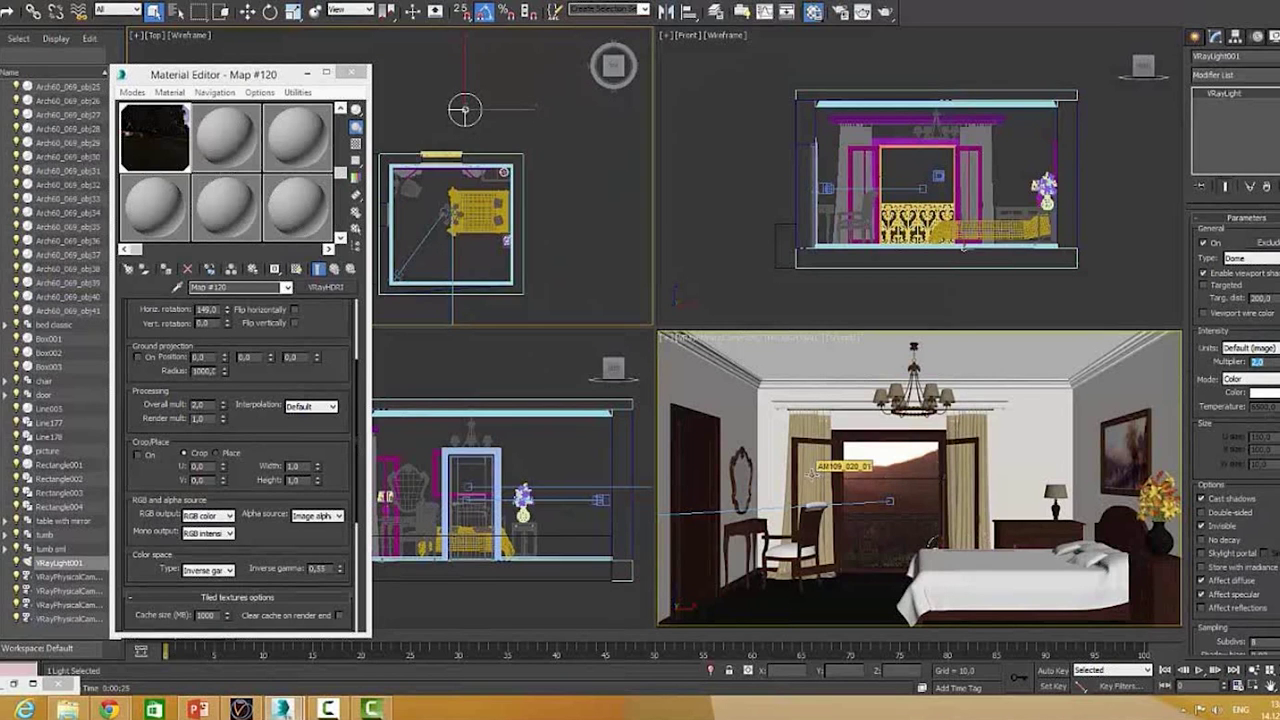
- Render the camera view with Override mtl enabled as a clay test
{"action": "left_click", "coordinate": [700, 340]}
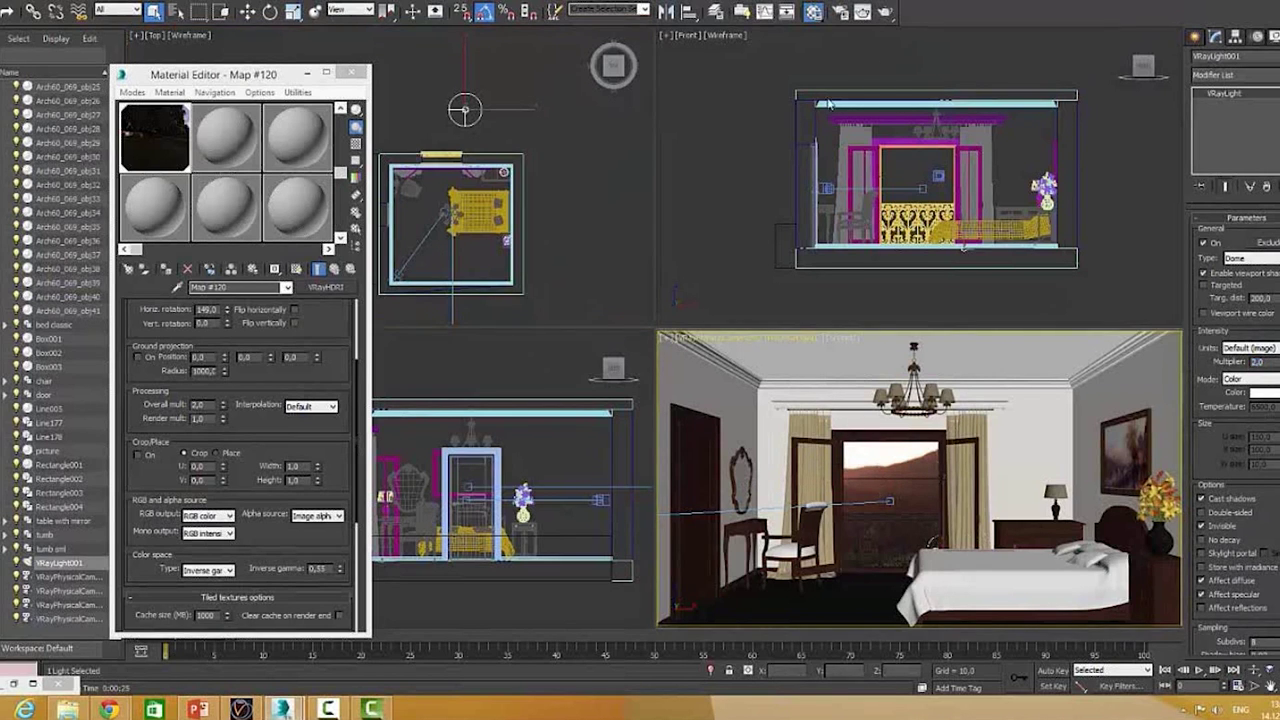
{"action": "left_click", "coordinate": [840, 12]}
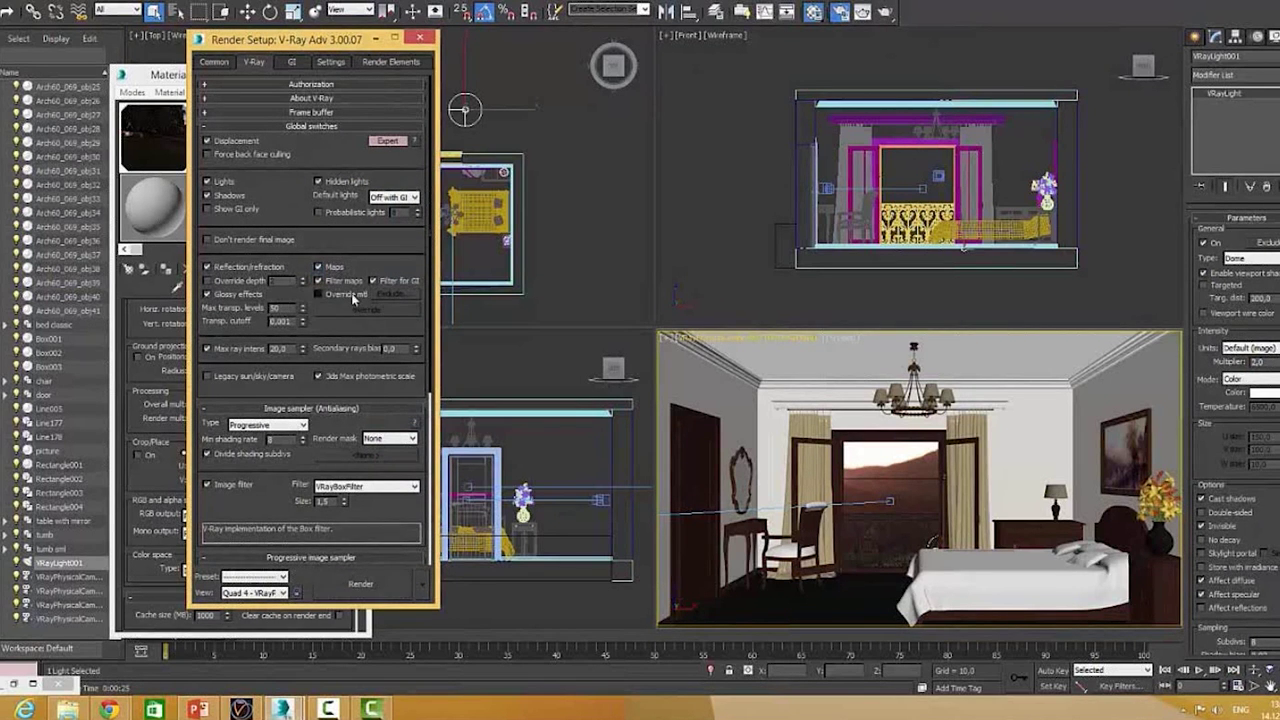
{"action": "left_click", "coordinate": [354, 296]}
{"action": "left_click", "coordinate": [389, 587]}
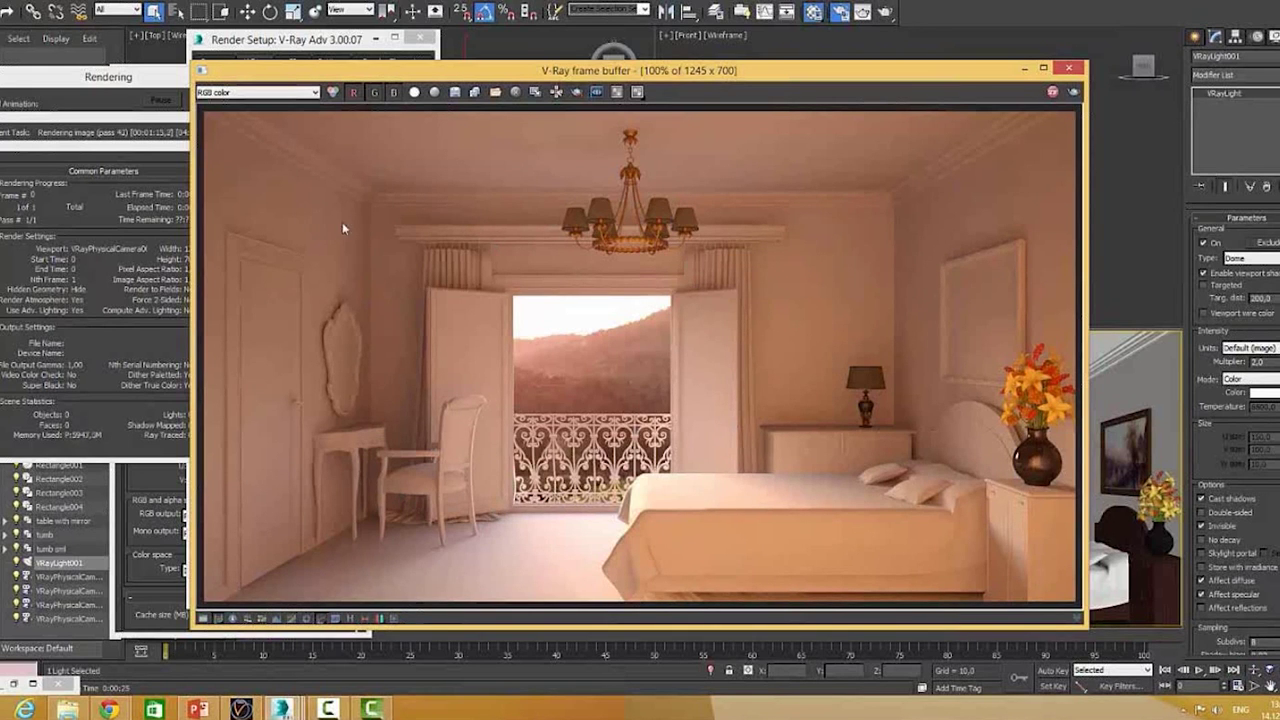
- Cancel the clay render, move the frame buffer aside, and reopen Render Setup
{"action": "left_click", "coordinate": [136, 268]}
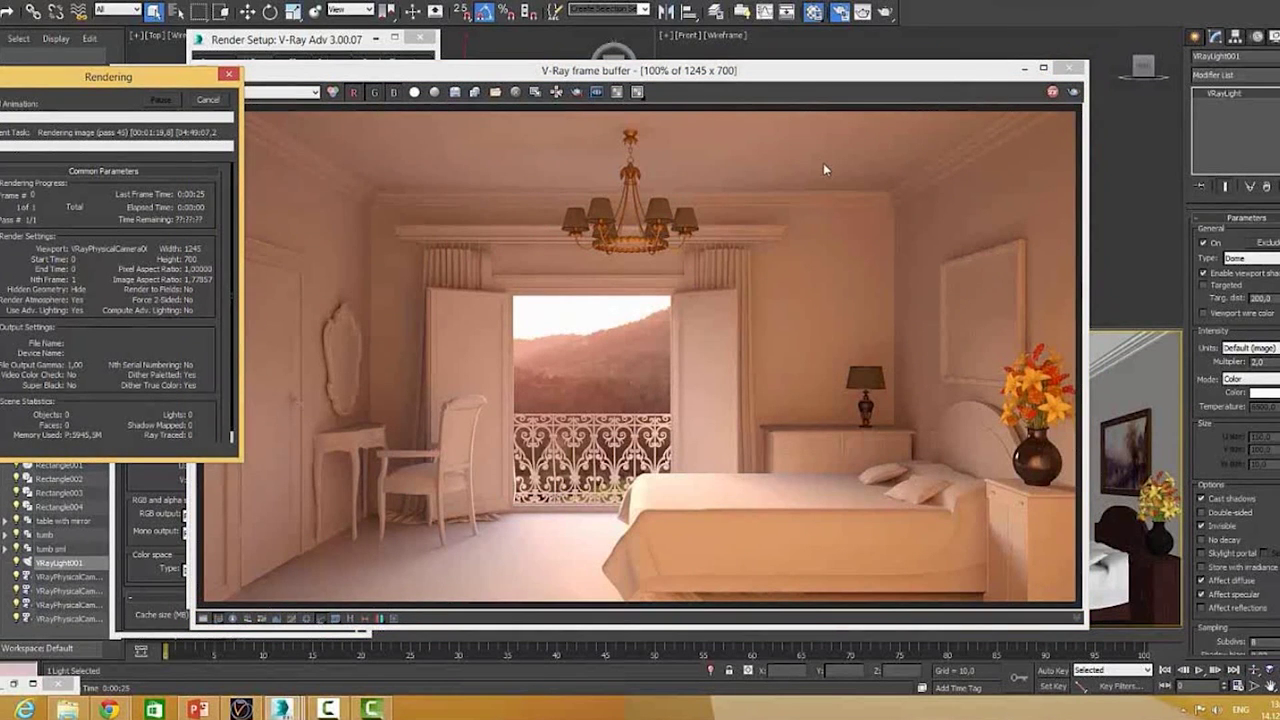
{"action": "left_click", "coordinate": [208, 100]}
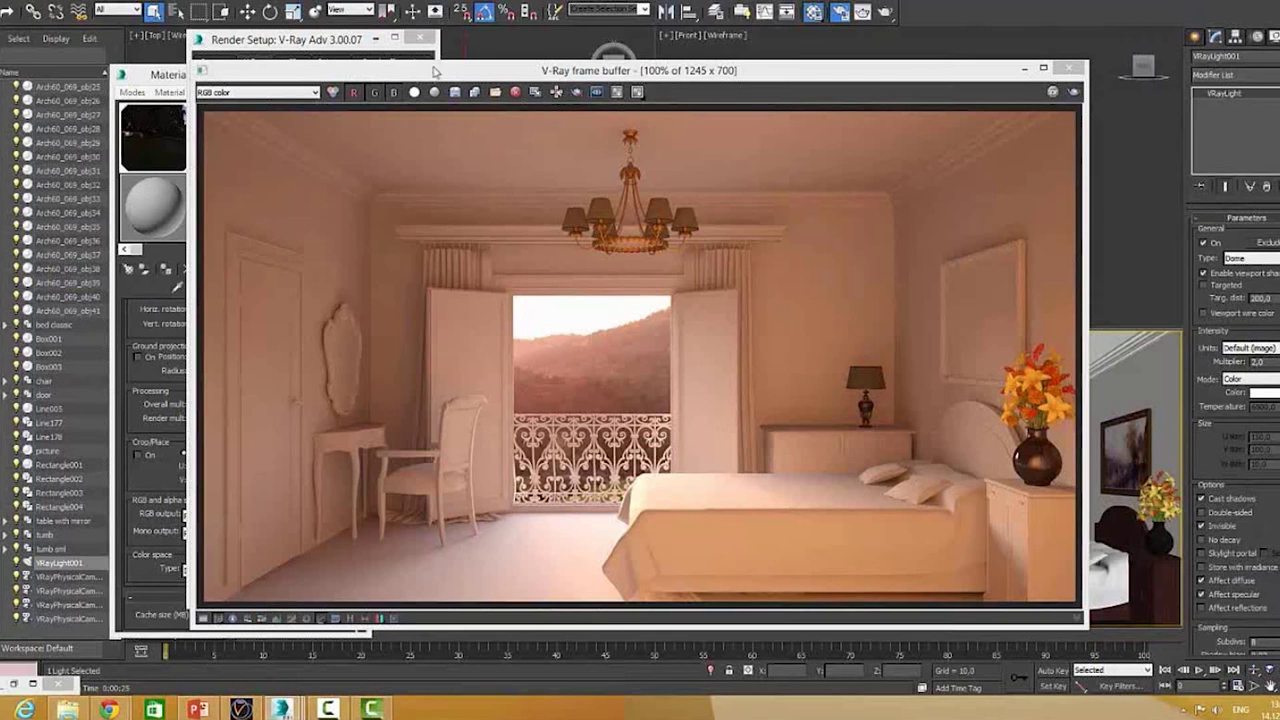
{"action": "left_click_drag", "start_coordinate": [430, 70], "coordinate": [540, 69]}
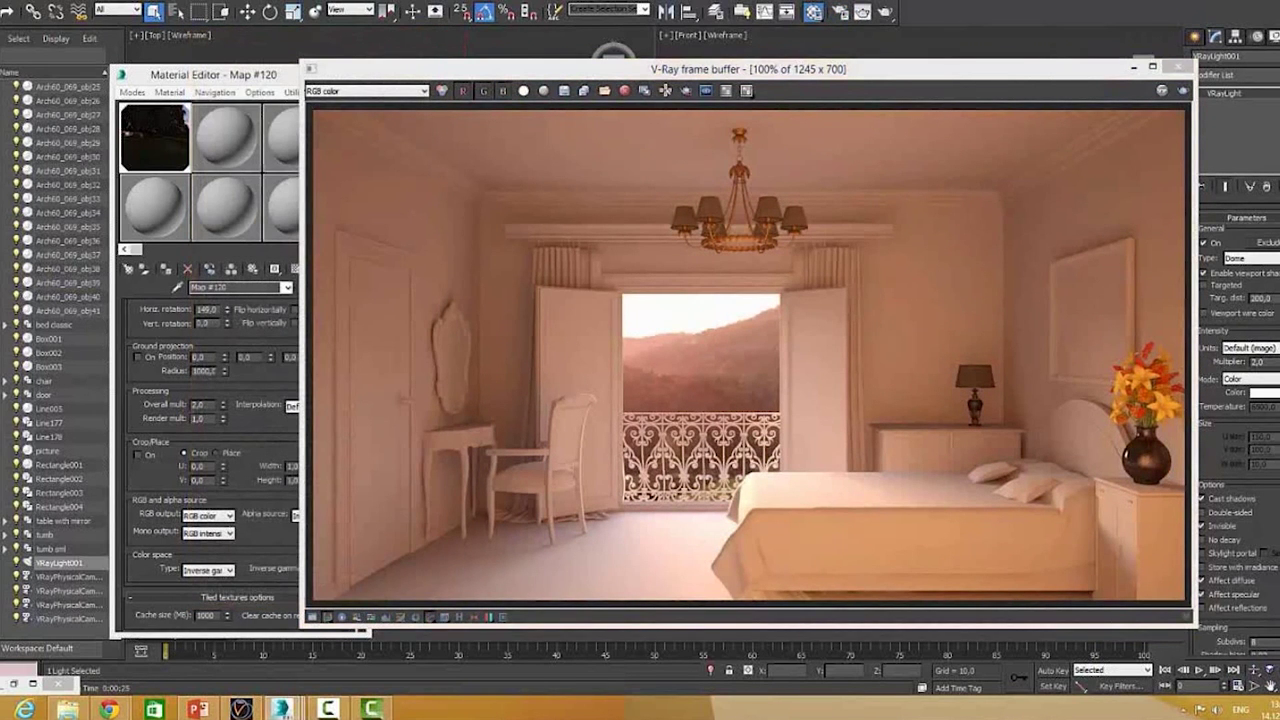
{"action": "left_click", "coordinate": [841, 12]}
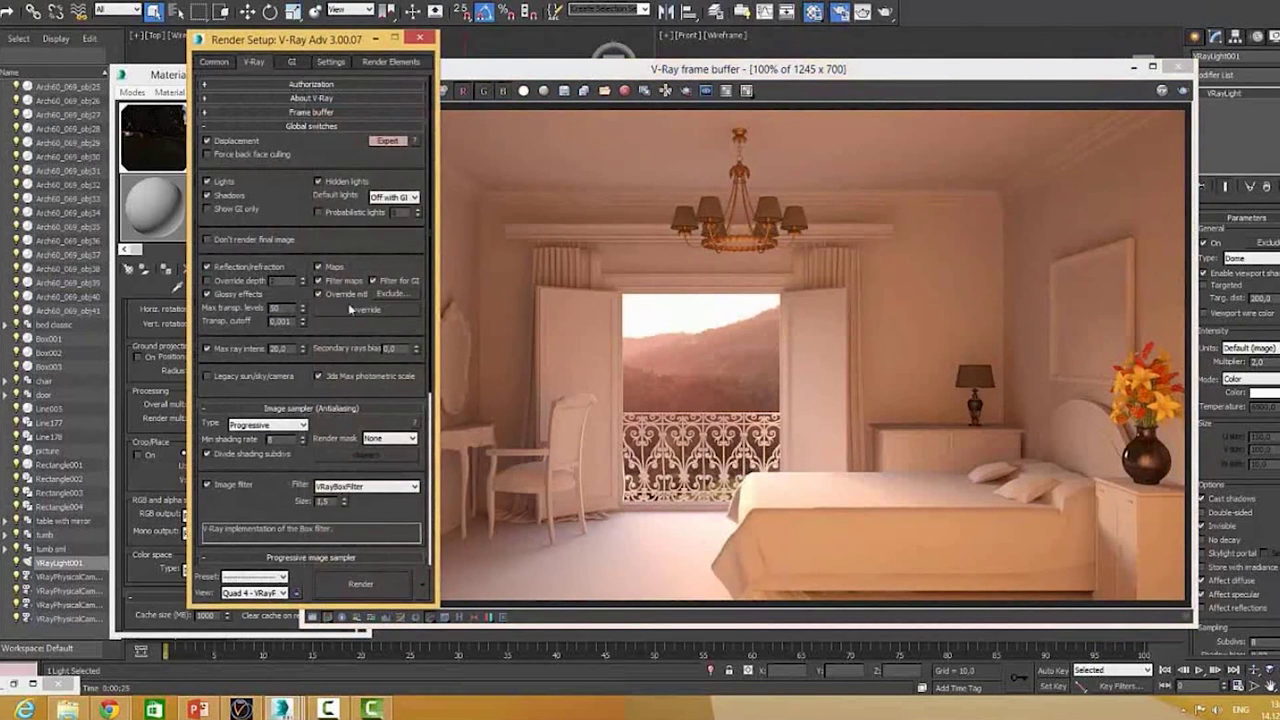
- Uncheck Override mtl and render the bedroom with its full materials
{"action": "left_click", "coordinate": [318, 294]}
{"action": "left_click_drag", "start_coordinate": [283, 40], "coordinate": [127, 5]}
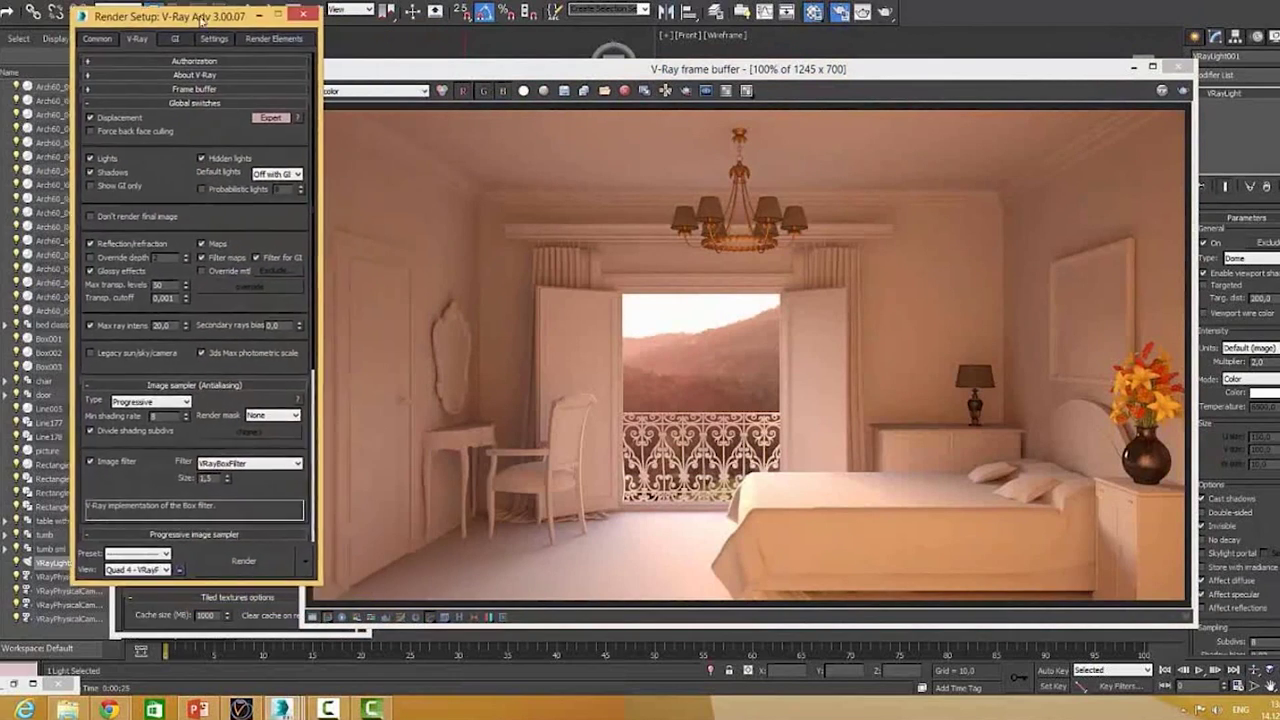
{"action": "left_click", "coordinate": [226, 553]}
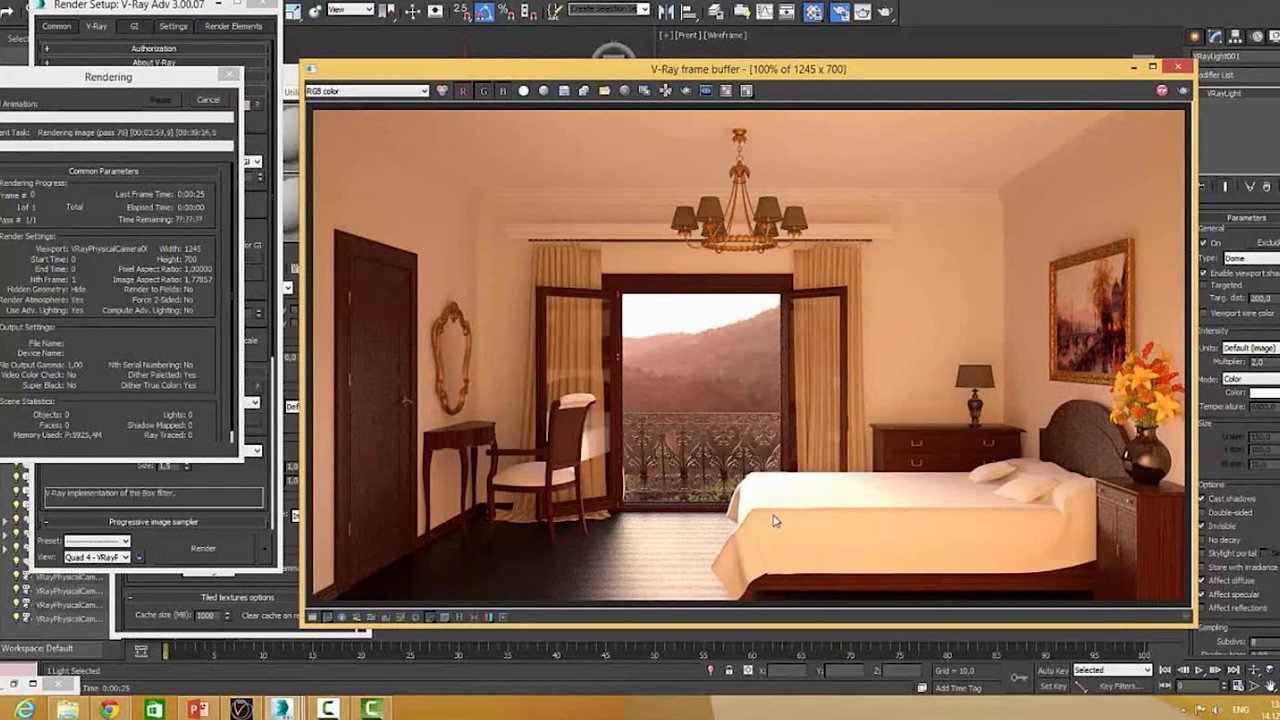
{"action": "left_click", "coordinate": [218, 102]}
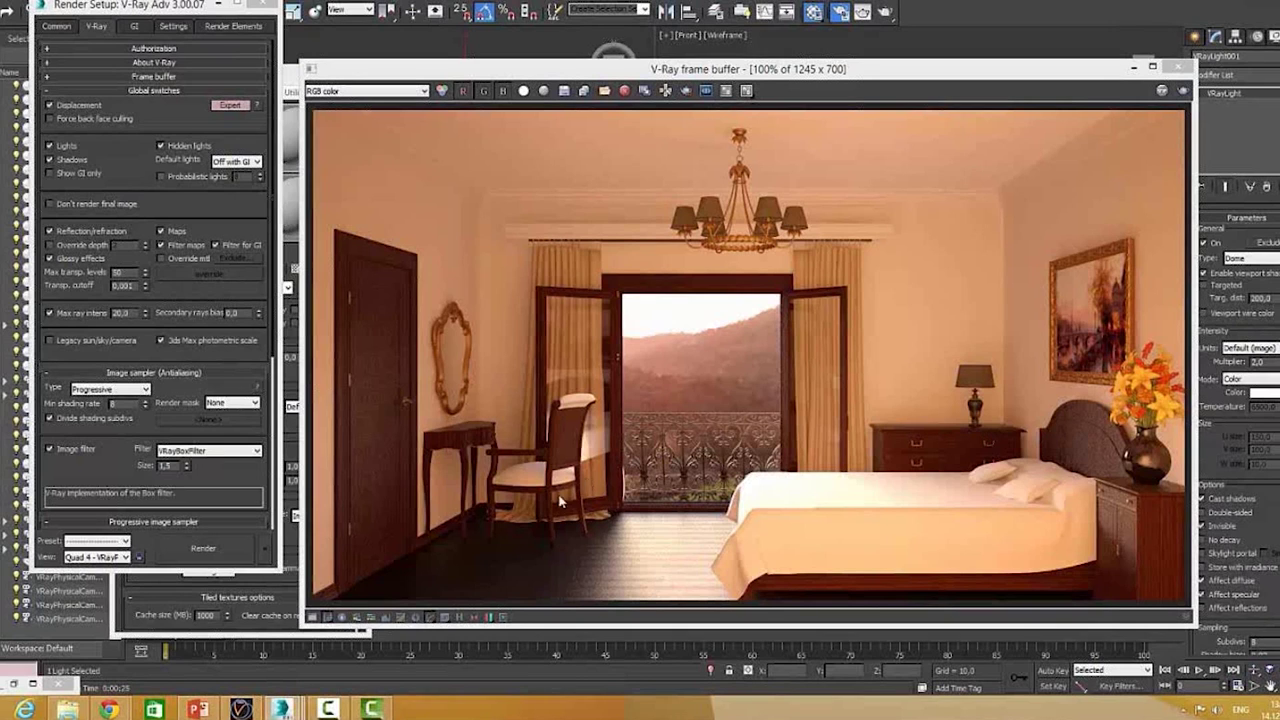
- Enable hue/saturation correction in the frame buffer and desaturate the render to -0.03
{"action": "left_click", "coordinate": [313, 618]}
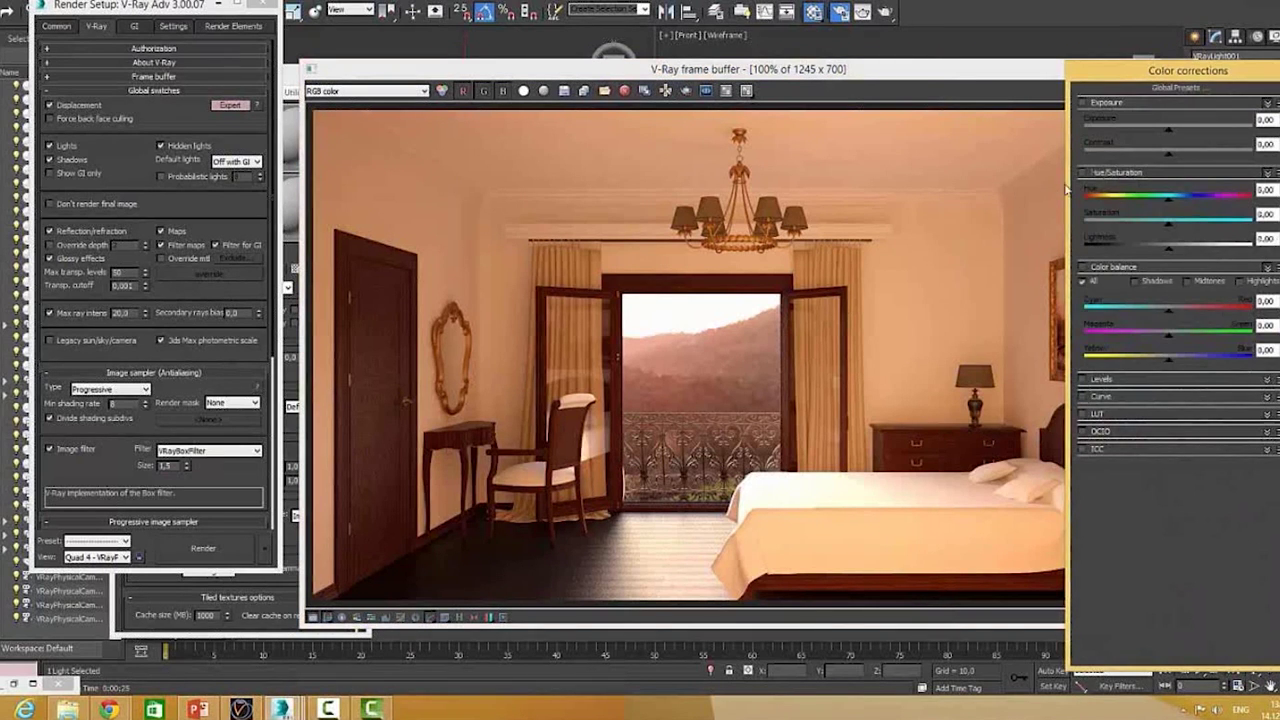
{"action": "left_click", "coordinate": [1084, 173]}
{"action": "left_click_drag", "start_coordinate": [1168, 226], "coordinate": [1162, 236]}
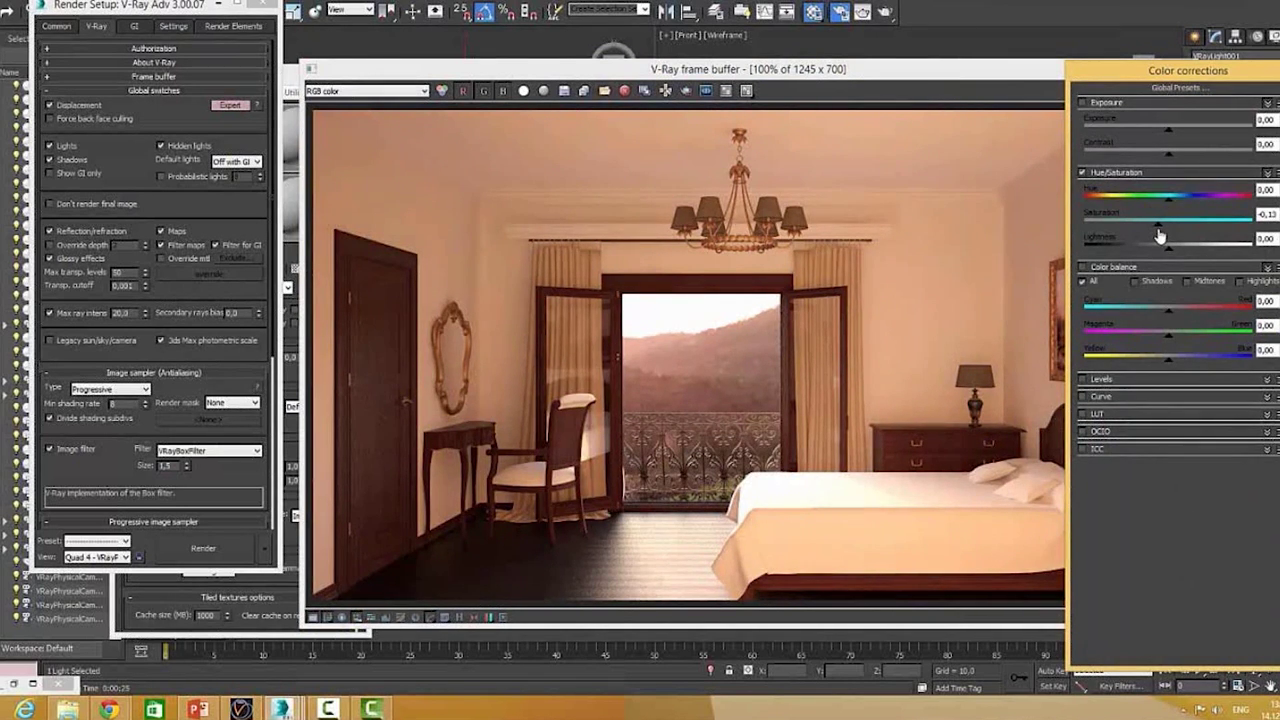
- Enable the Curve correction and raise the curve points to brighten the render
{"action": "left_click", "coordinate": [1268, 397]}
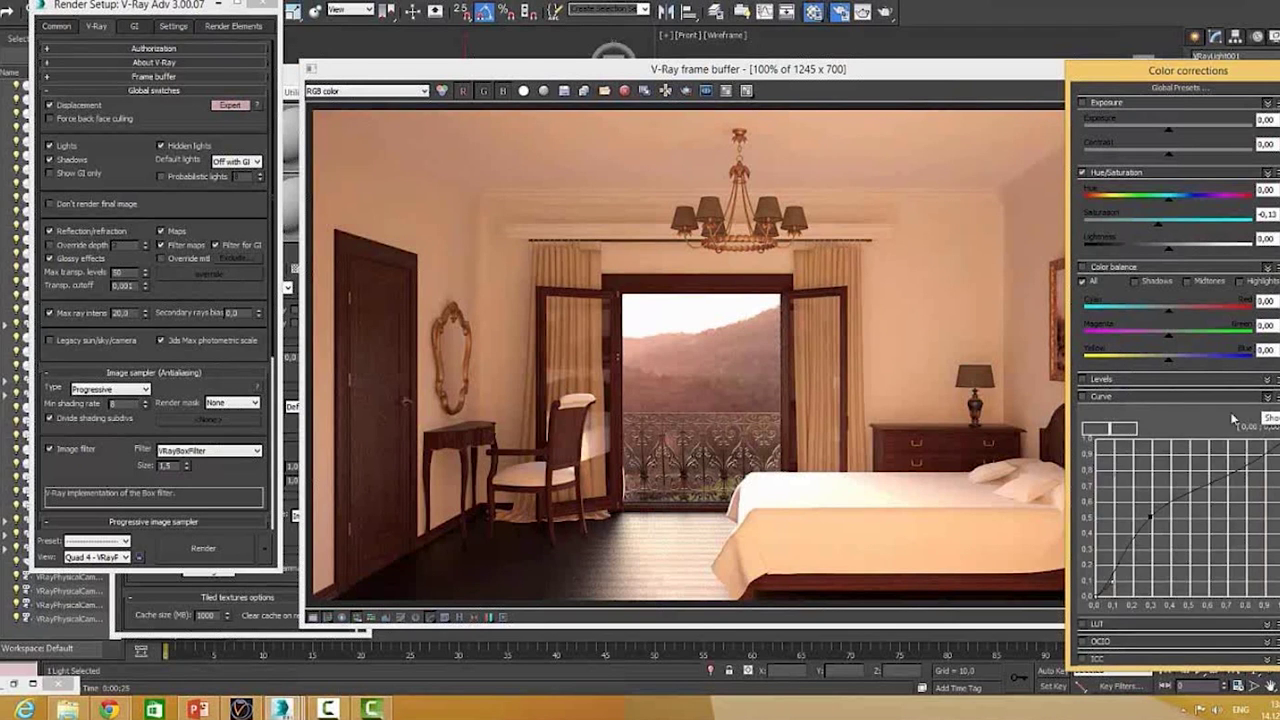
{"action": "left_click", "coordinate": [1083, 397]}
{"action": "left_click_drag", "start_coordinate": [1150, 515], "coordinate": [1171, 506]}
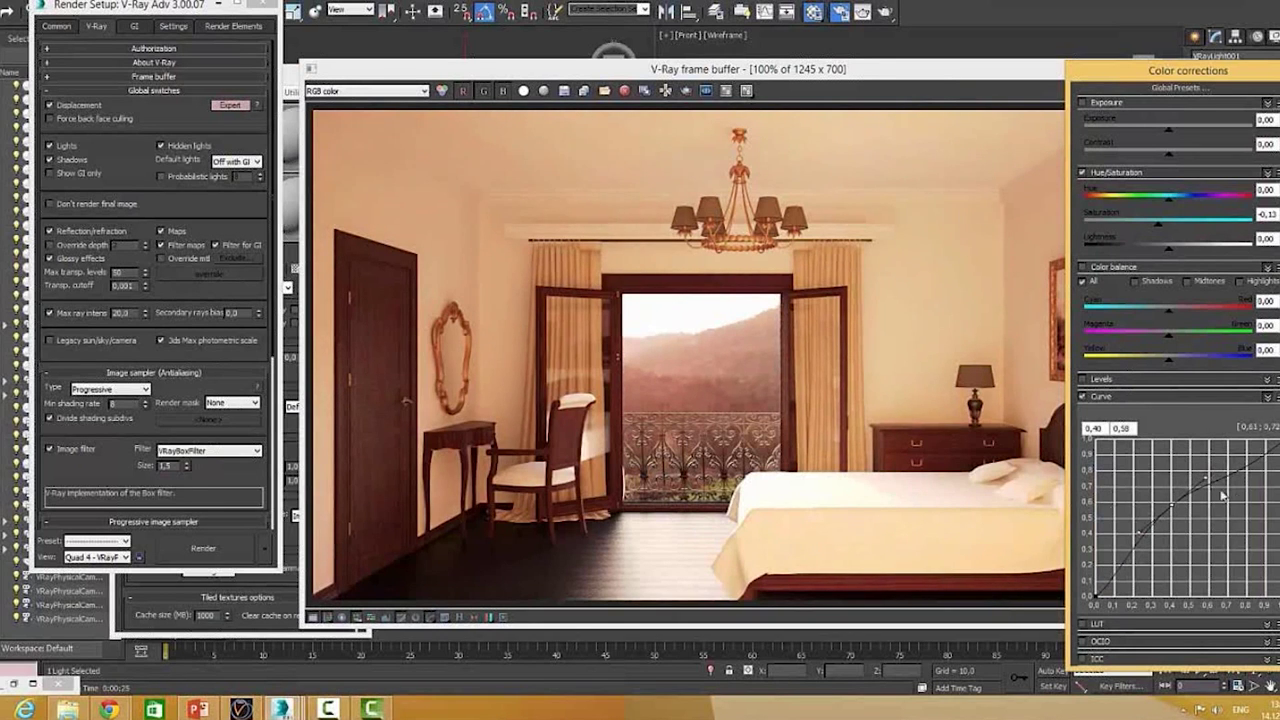
{"action": "left_click_drag", "start_coordinate": [1244, 476], "coordinate": [1246, 460]}
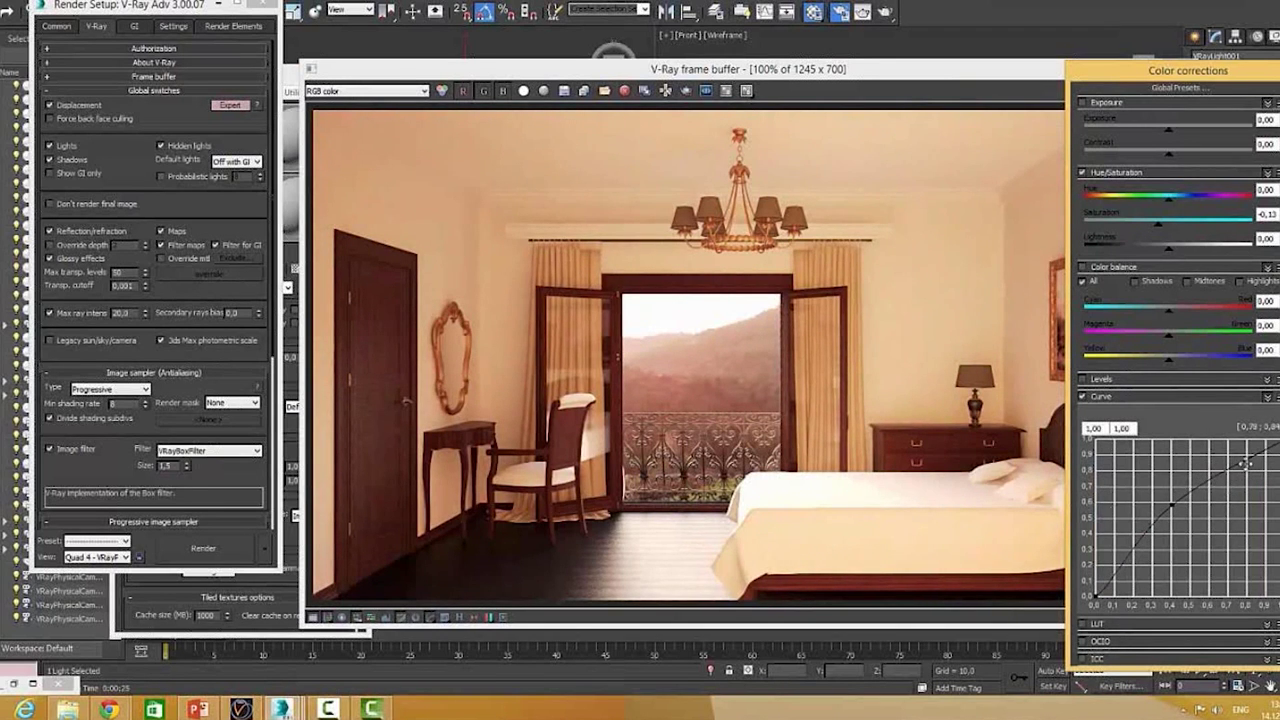
{"action": "left_click", "coordinate": [1174, 507]}
{"action": "left_click_drag", "start_coordinate": [1174, 507], "coordinate": [1169, 518]}
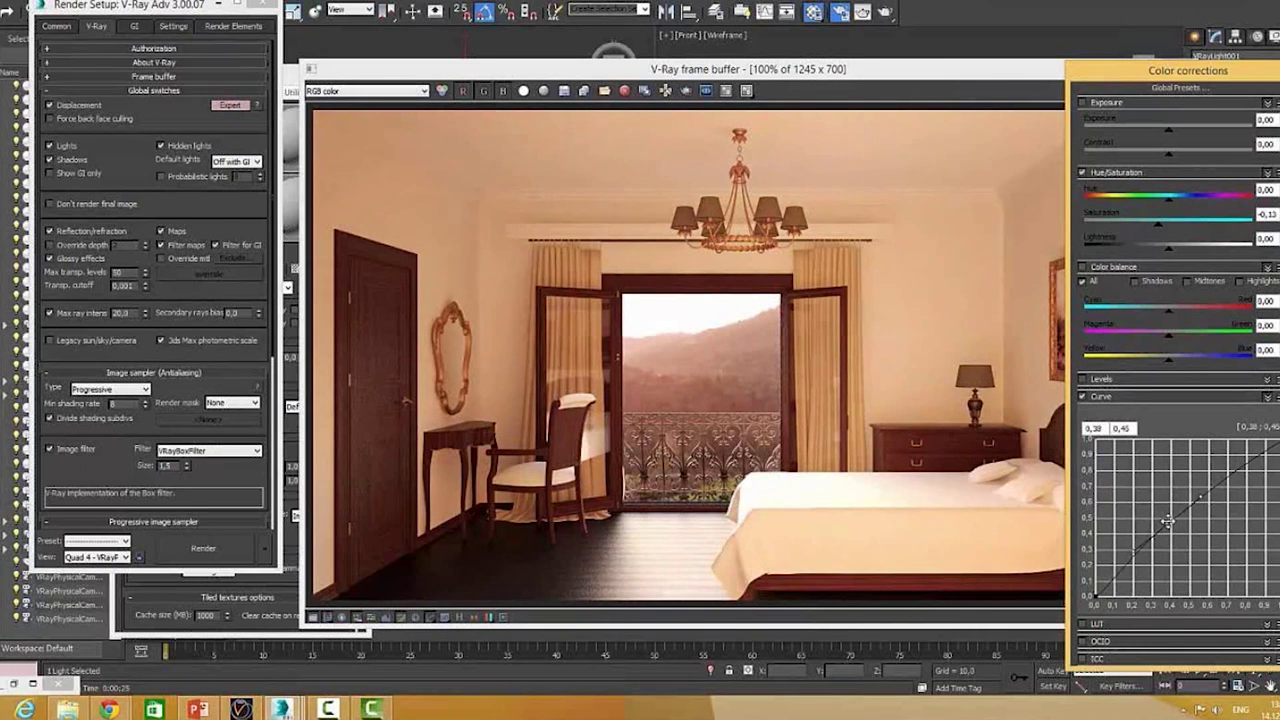
{"action": "left_click", "coordinate": [1126, 578]}
{"action": "left_click", "coordinate": [1128, 575]}
- Toggle the Curve correction on and off to compare against the uncorrected render
{"action": "left_click", "coordinate": [1082, 397]}
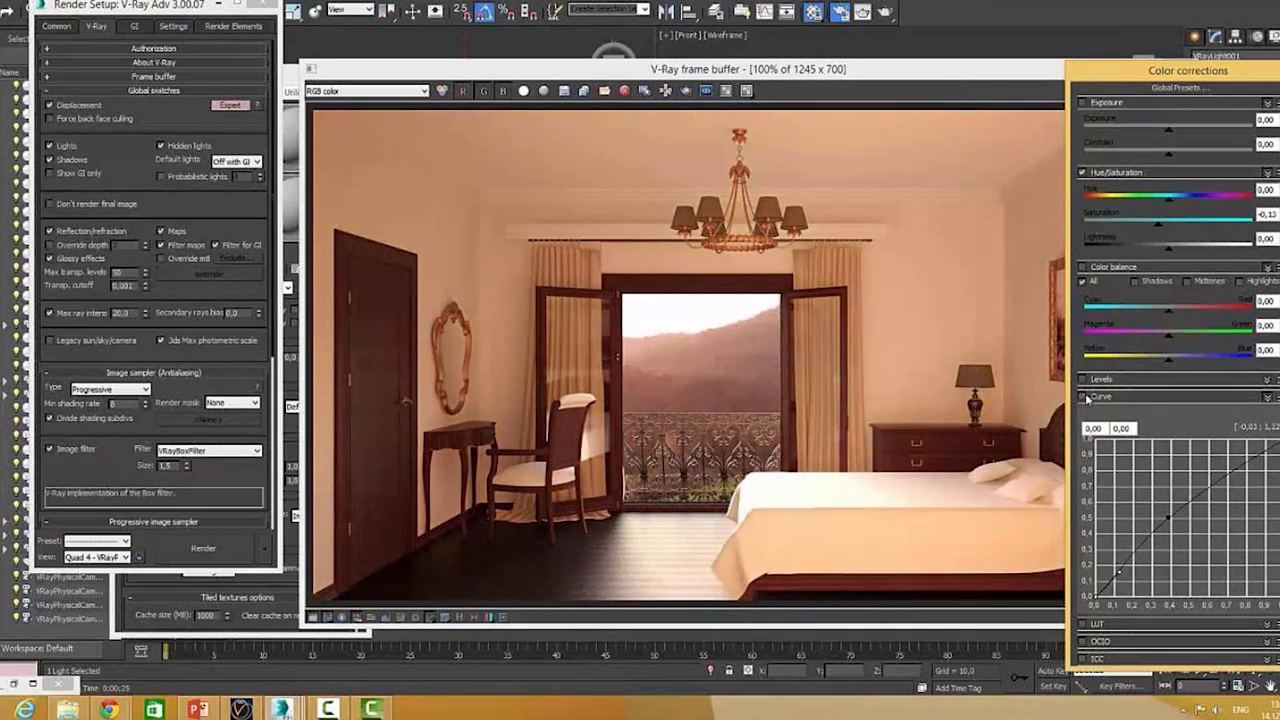
{"action": "left_click", "coordinate": [1082, 397]}
{"action": "left_click", "coordinate": [1083, 397]}
{"action": "left_click", "coordinate": [1083, 397]}
{"action": "left_click", "coordinate": [1083, 397]}
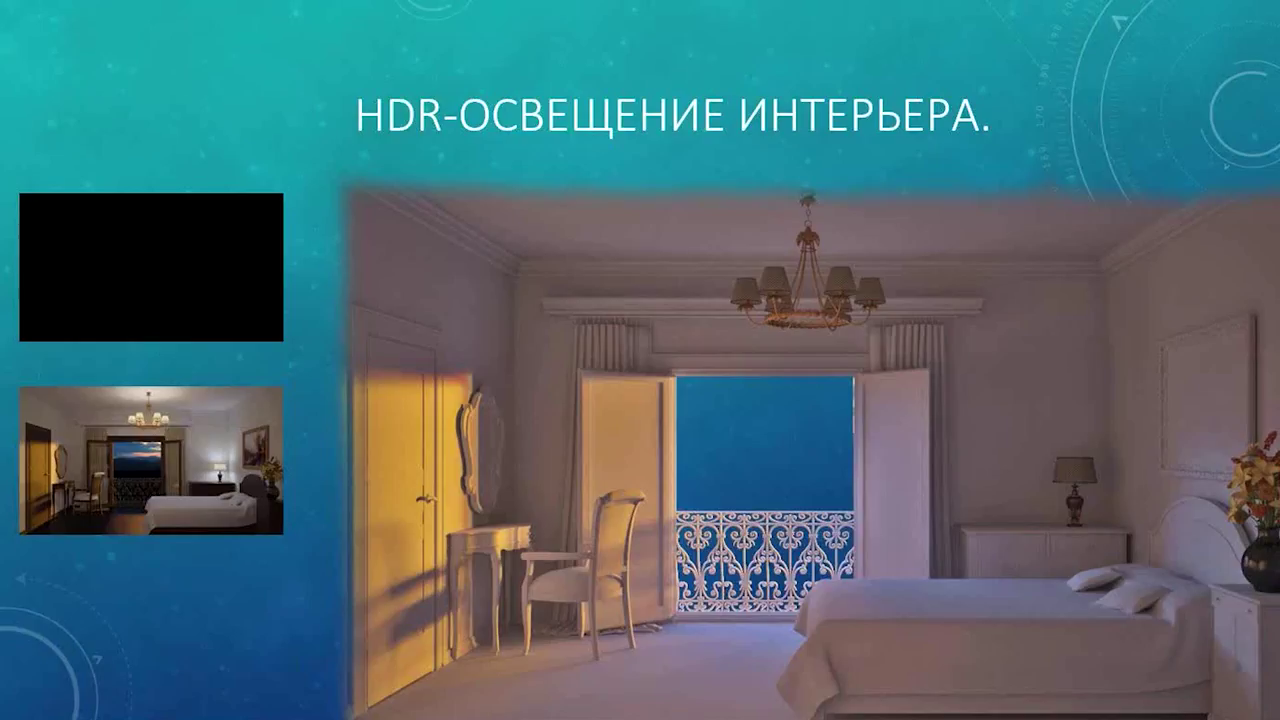
{"action": "mouse_move", "coordinate": [150, 460]}
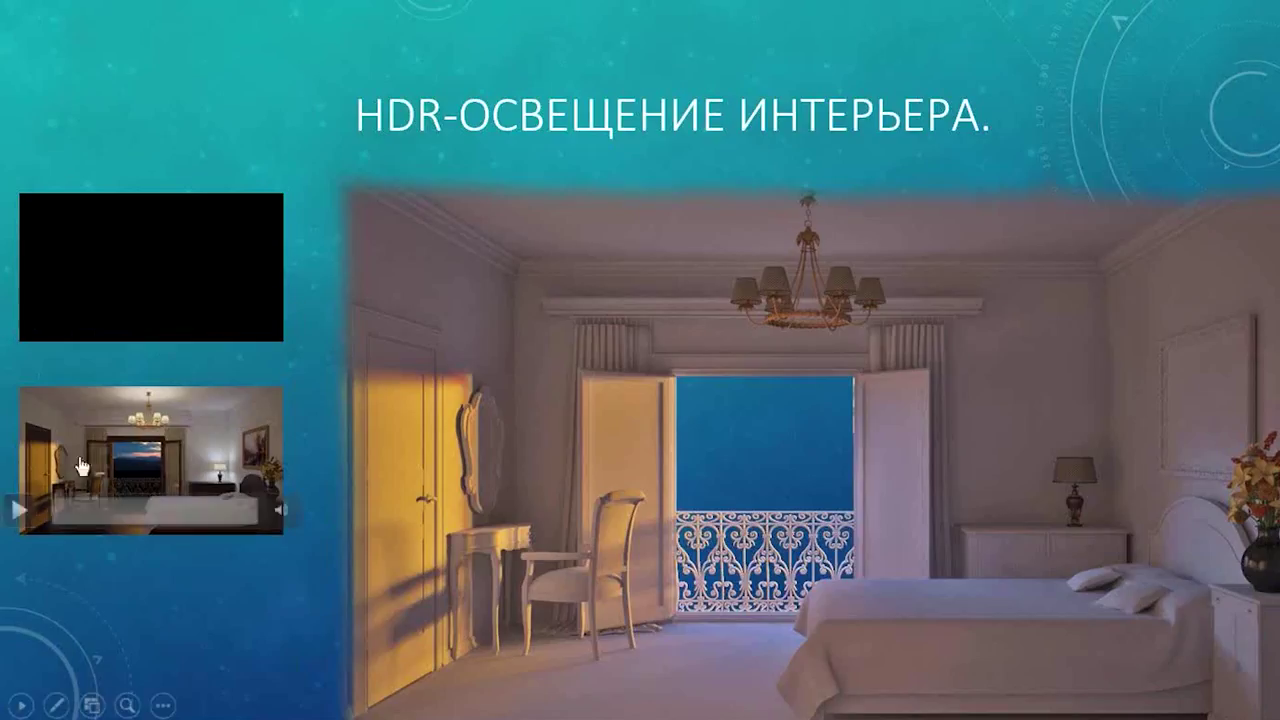
- Play the bedroom video thumbnail on the slide and expand it full-screen
{"action": "left_click", "coordinate": [25, 511]}
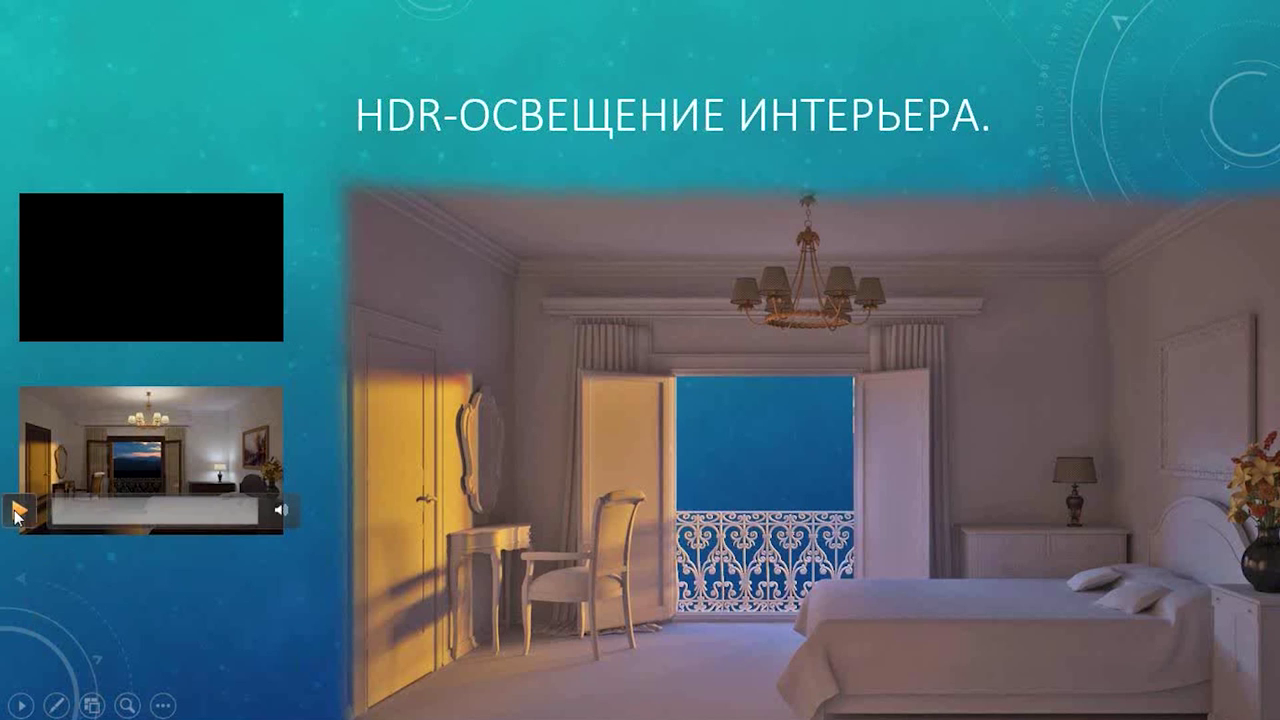
{"action": "left_click", "coordinate": [15, 511]}
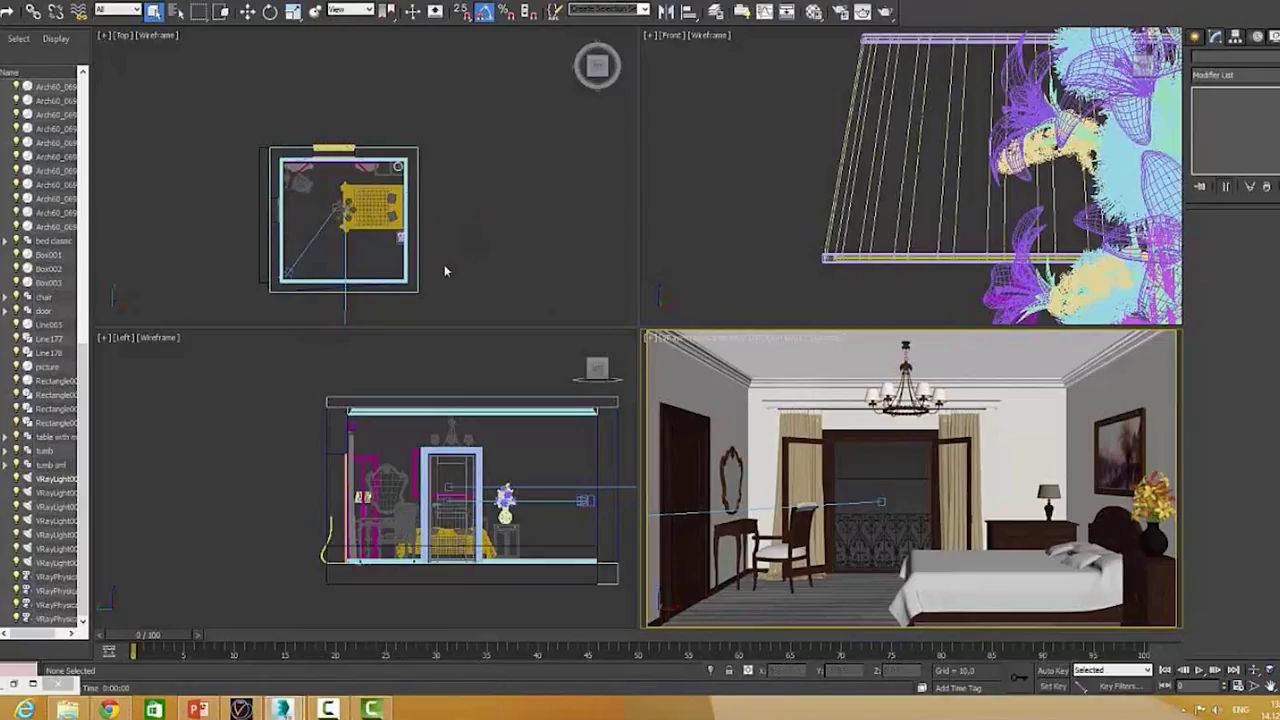
- Select the V-Ray physical camera in the Top view and open the Material Editor
{"action": "middle_click_drag", "start_coordinate": [444, 264], "coordinate": [451, 177]}
{"action": "left_click", "coordinate": [370, 233]}
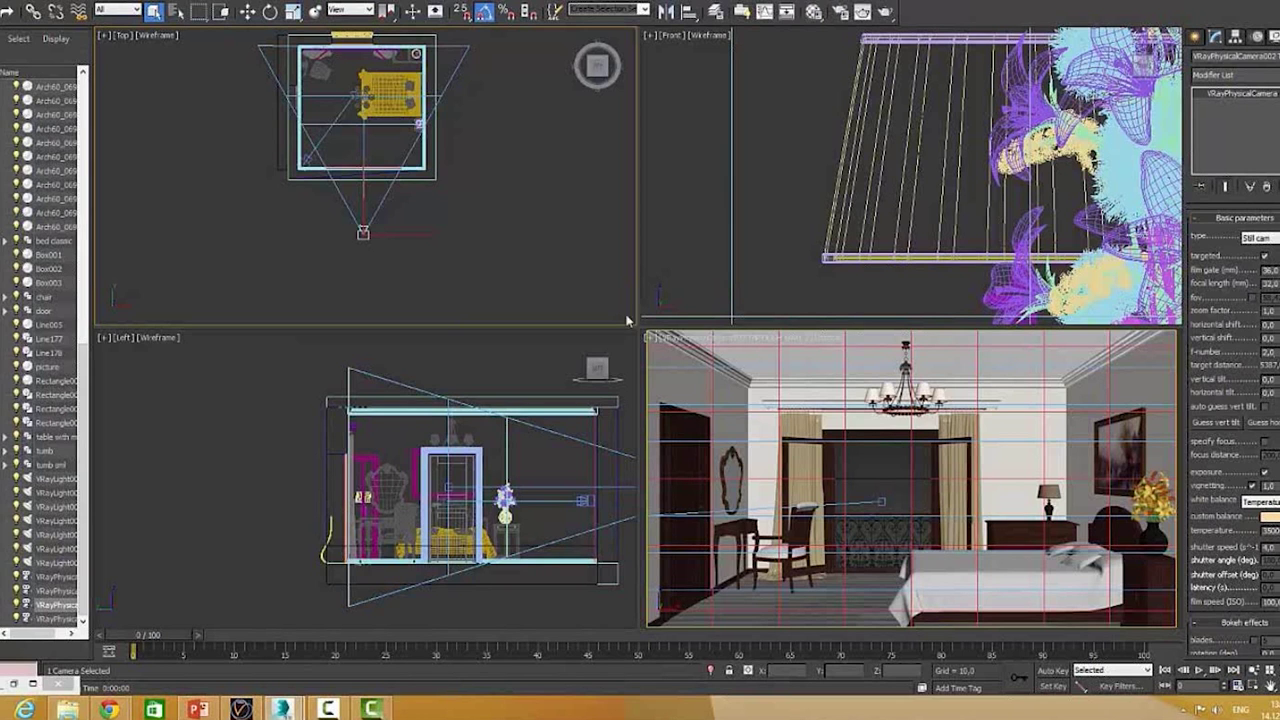
{"action": "middle_click_drag", "start_coordinate": [420, 124], "coordinate": [420, 204]}
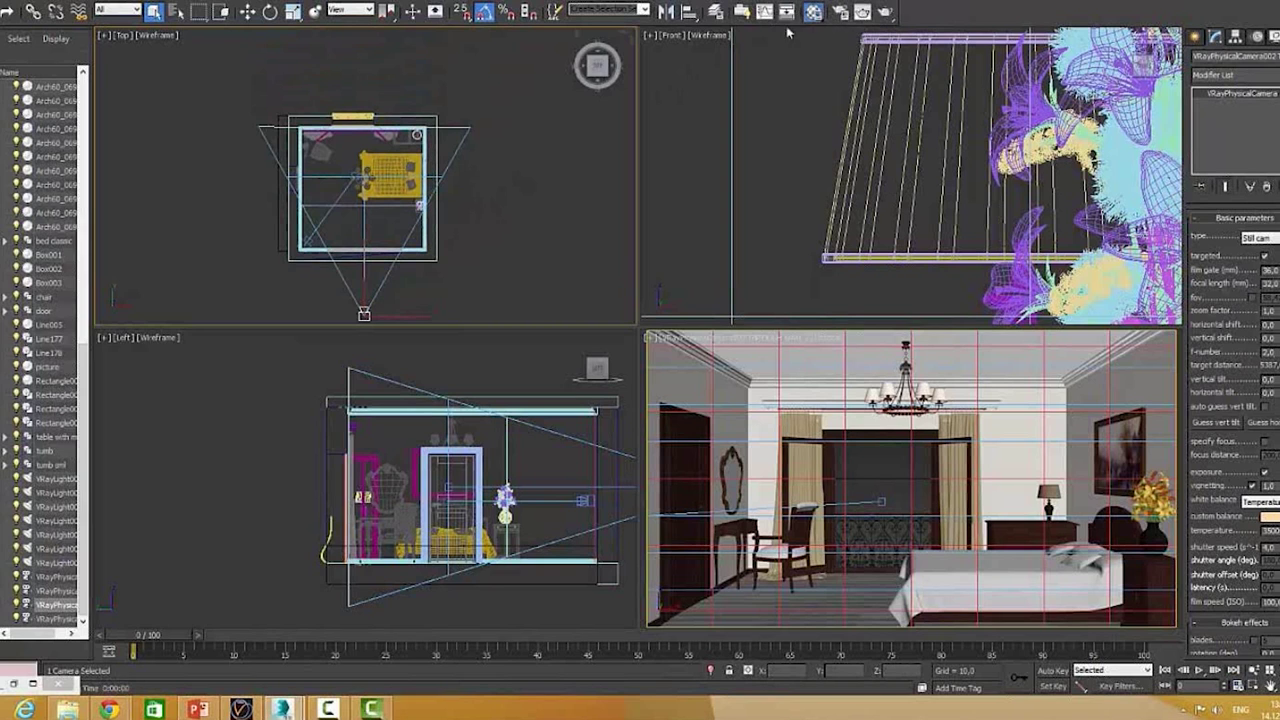
{"action": "left_click", "coordinate": [813, 12]}
- Create a VRayHDRI map loading Night 2colors.hdr from the CGevent2014 folder
{"action": "left_click", "coordinate": [109, 259]}
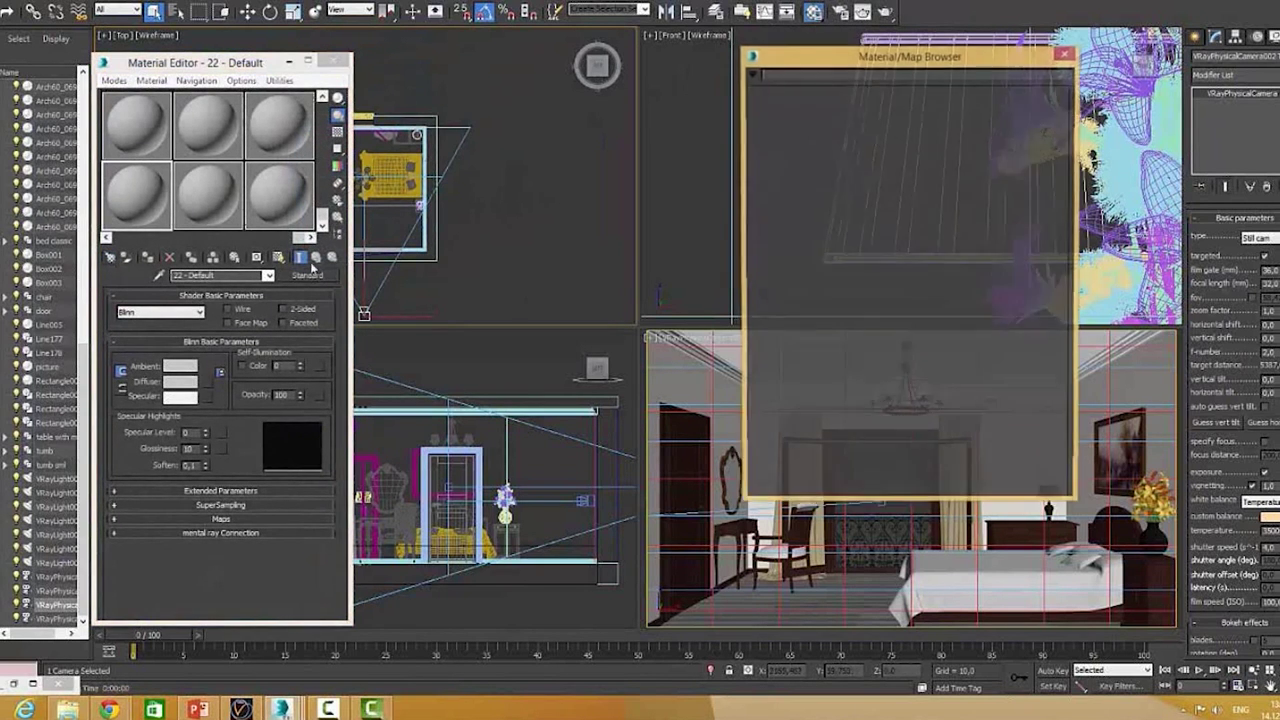
{"action": "left_click", "coordinate": [791, 333]}
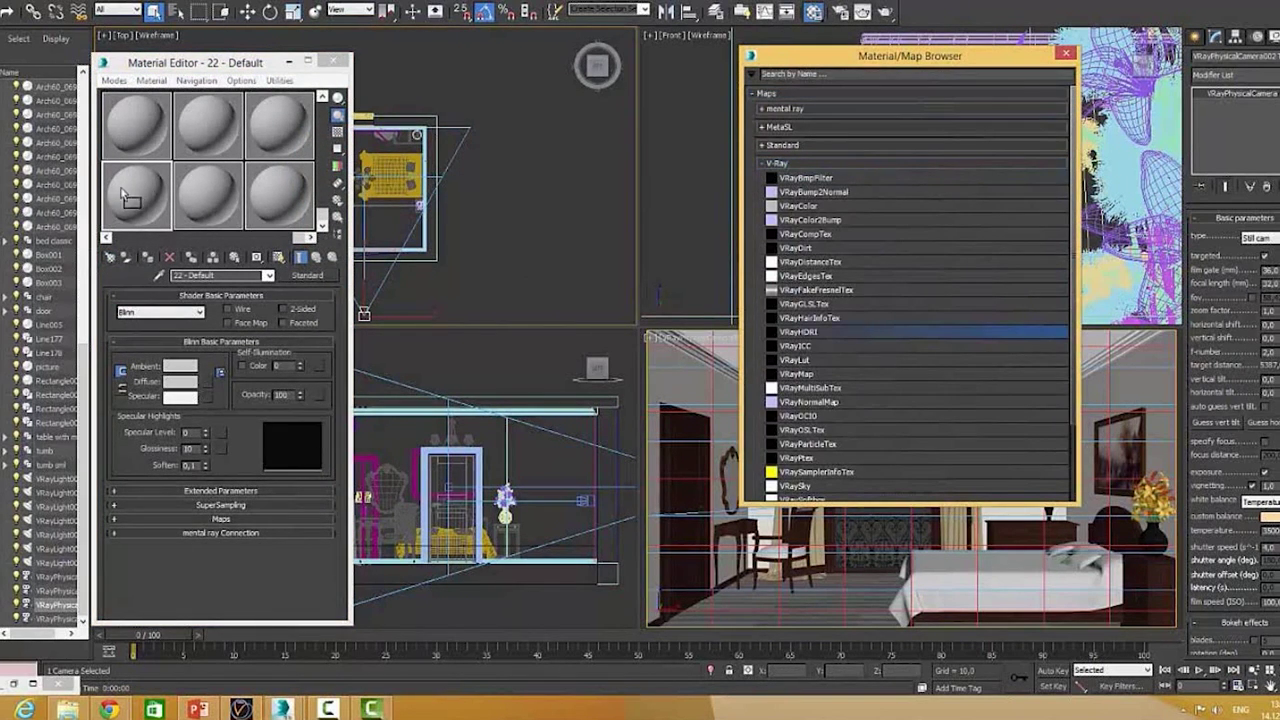
{"action": "double_click", "coordinate": [791, 333]}
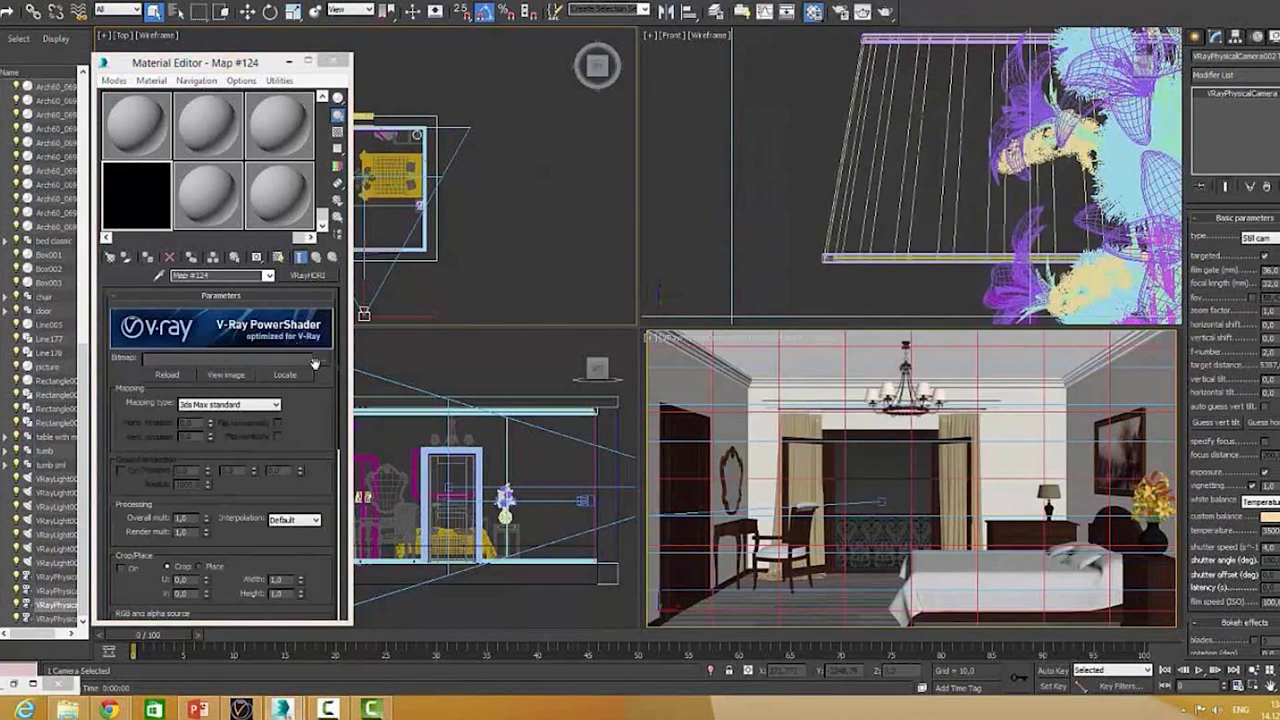
{"action": "left_click", "coordinate": [314, 360]}
{"action": "left_click", "coordinate": [263, 120]}
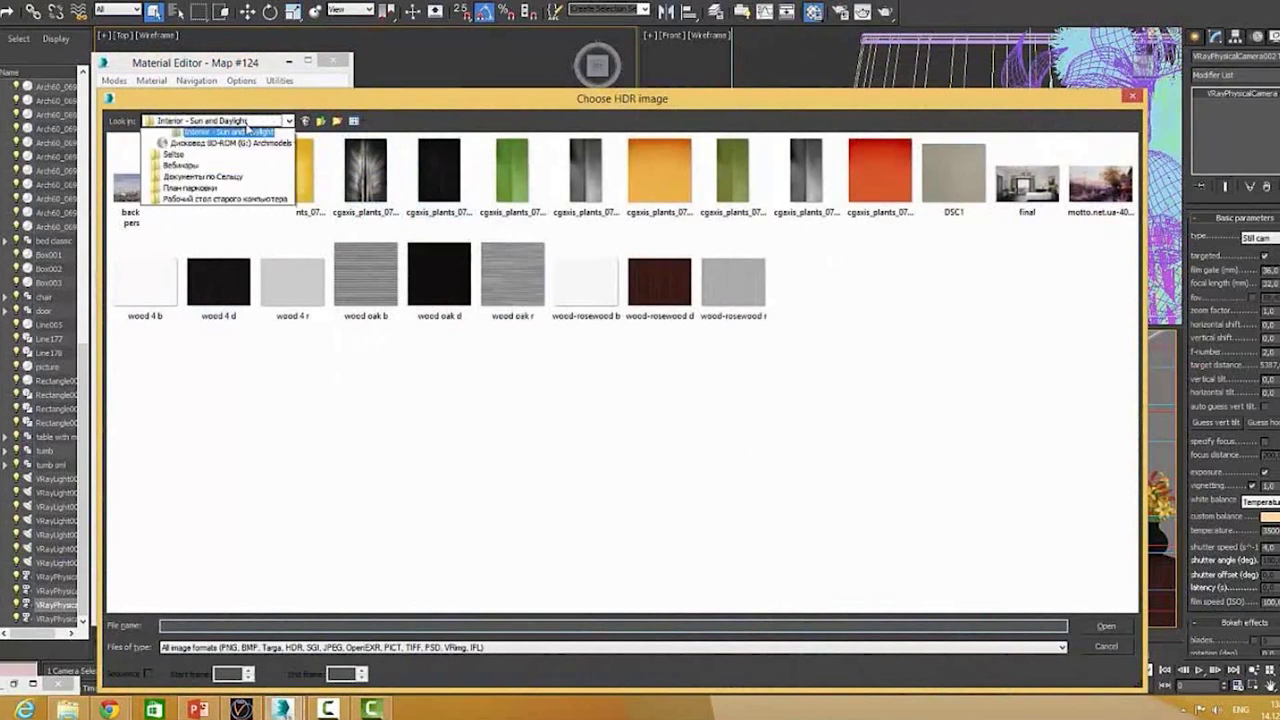
{"action": "left_click", "coordinate": [210, 309]}
{"action": "double_click", "coordinate": [1027, 285]}
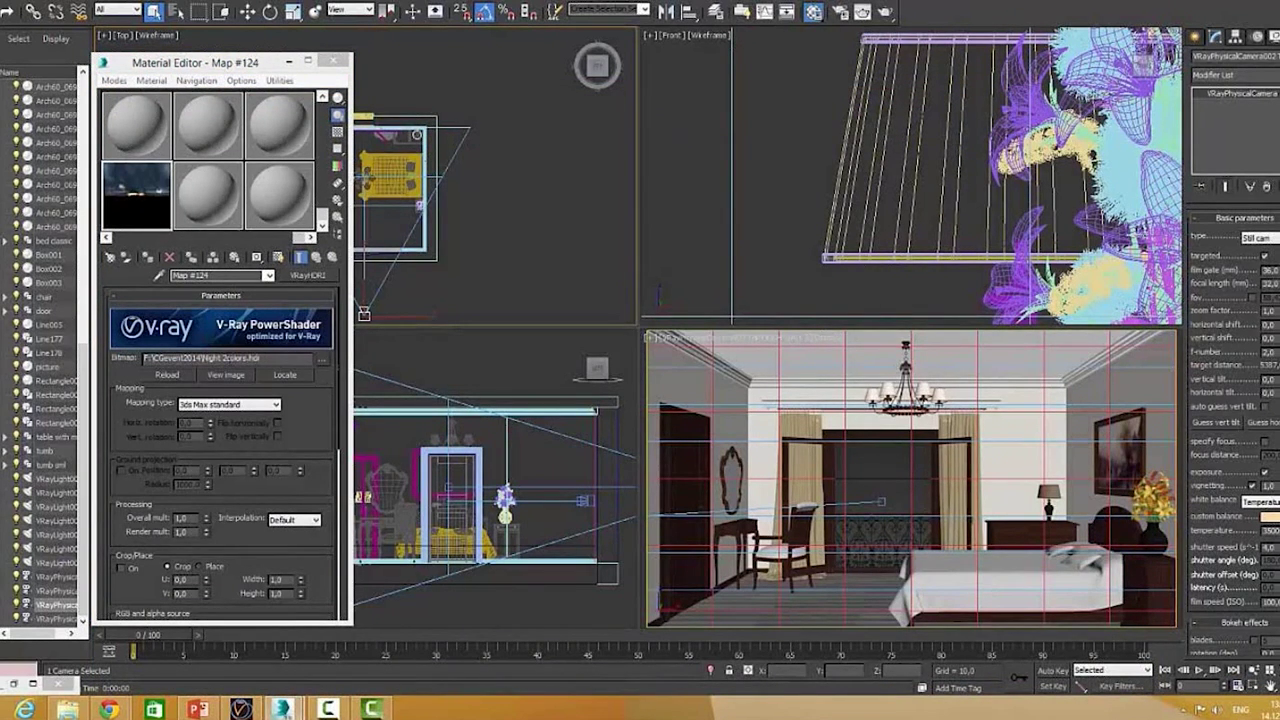
- Set the HDRI's mapping type to Spherical and open Environment and Effects
{"action": "left_click", "coordinate": [216, 404]}
{"action": "left_click", "coordinate": [198, 436]}
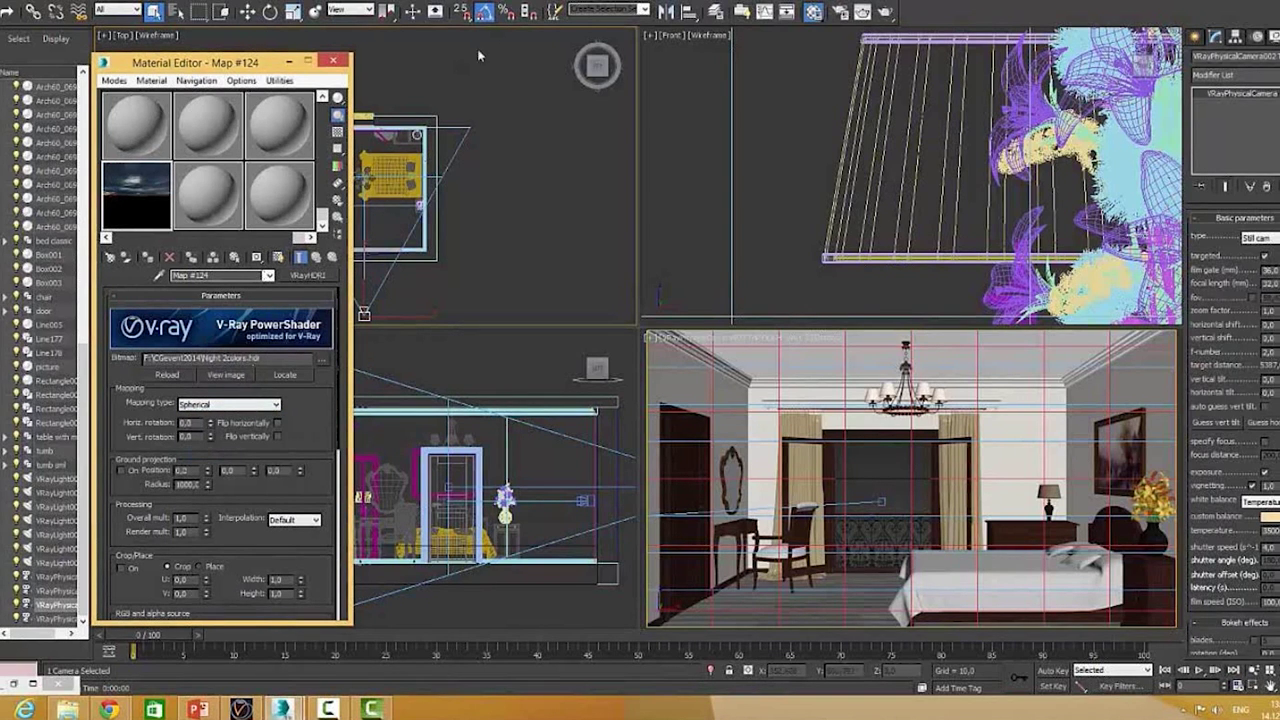
{"action": "key", "text": "F10"}
- Instance Map #124 into the Environment Map slot and use it as the camera viewport background
{"action": "left_click_drag", "start_coordinate": [157, 195], "coordinate": [832, 224]}
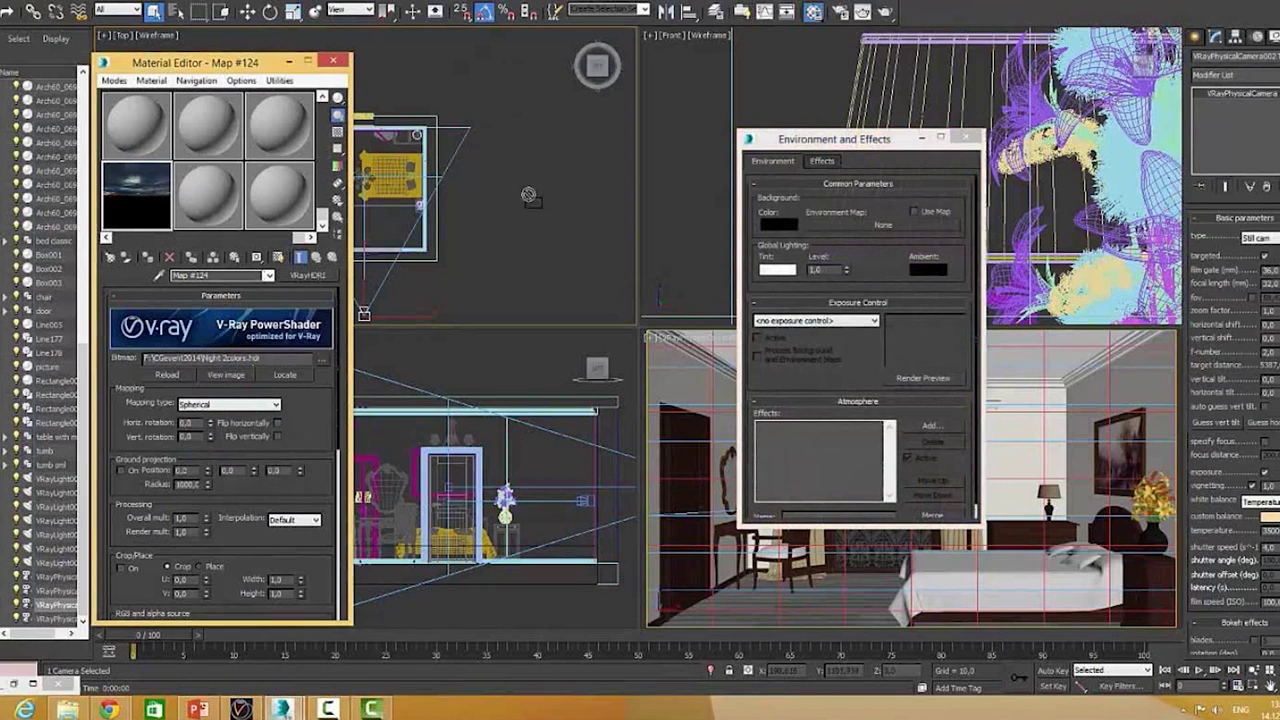
{"action": "left_click", "coordinate": [826, 372]}
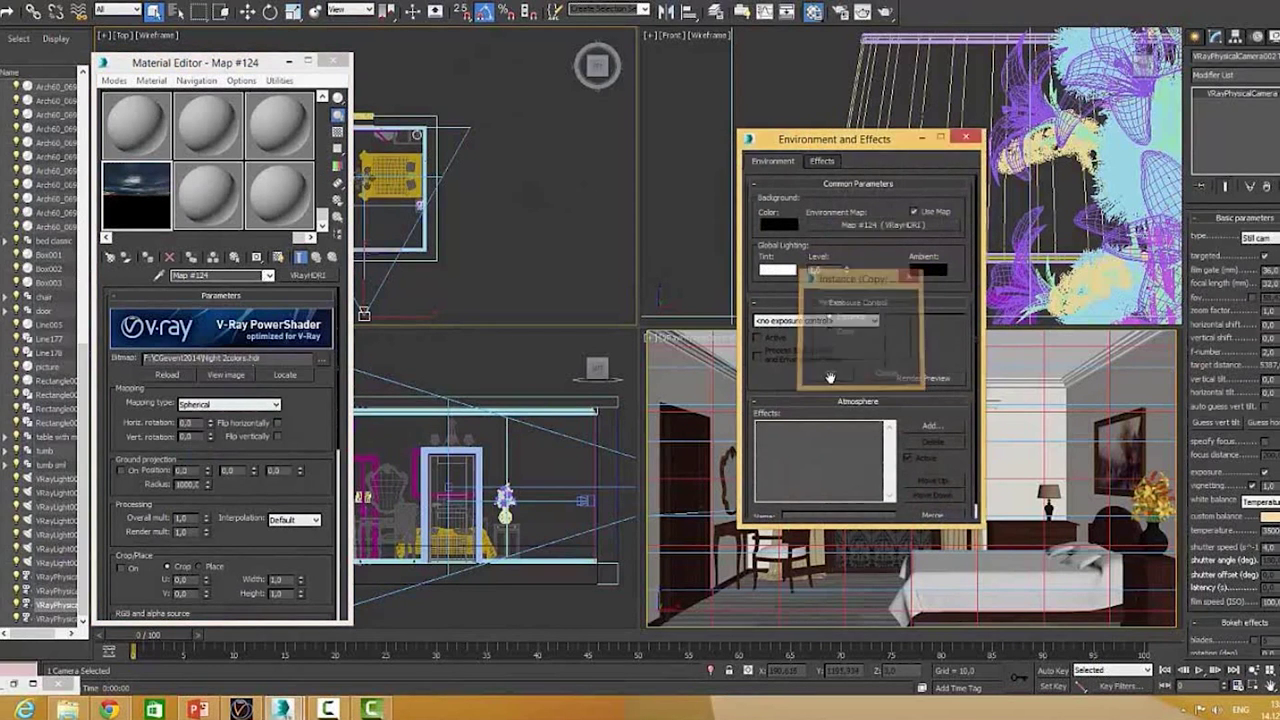
{"action": "left_click", "coordinate": [967, 137]}
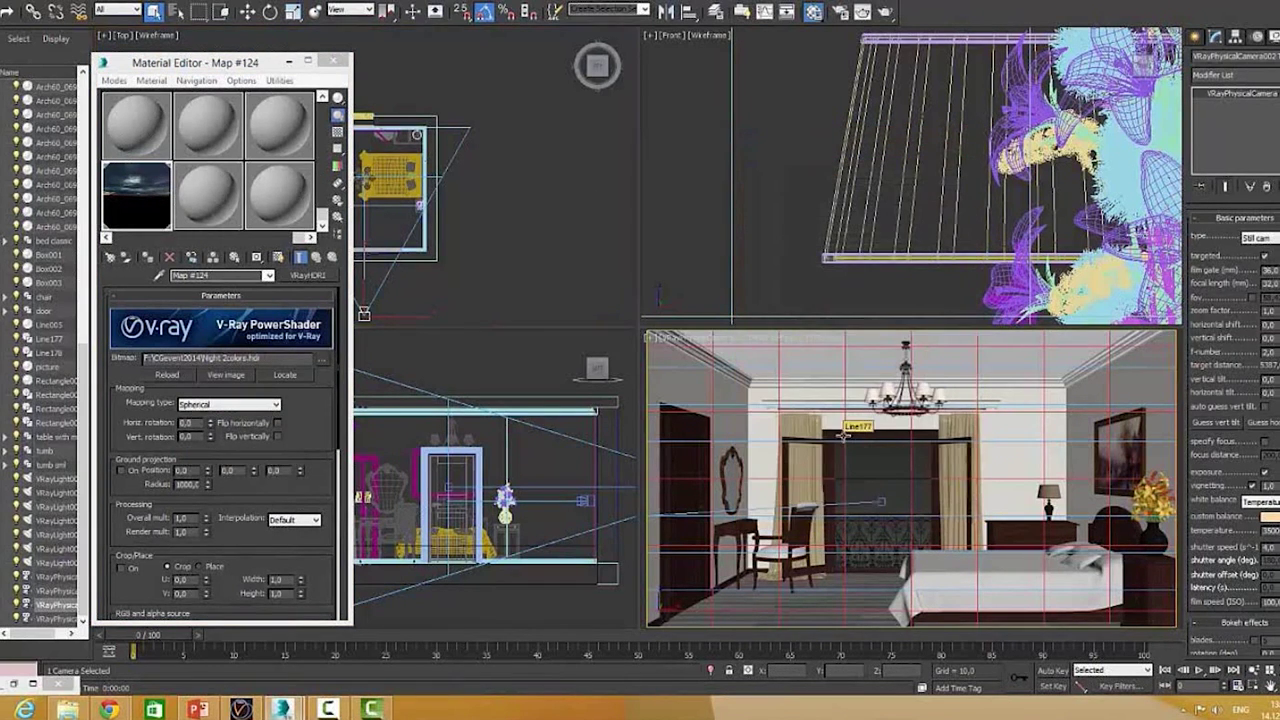
{"action": "right_click", "coordinate": [846, 434]}
{"action": "key", "text": "alt+b"}
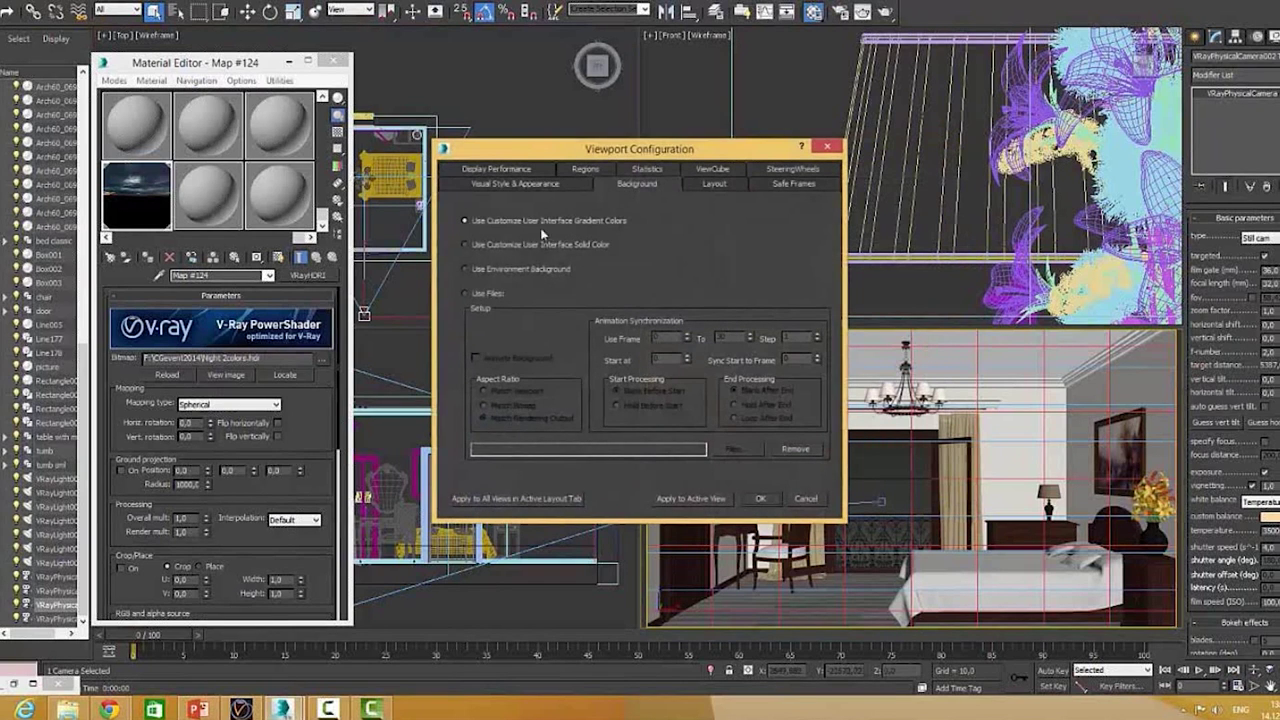
{"action": "left_click", "coordinate": [764, 508]}
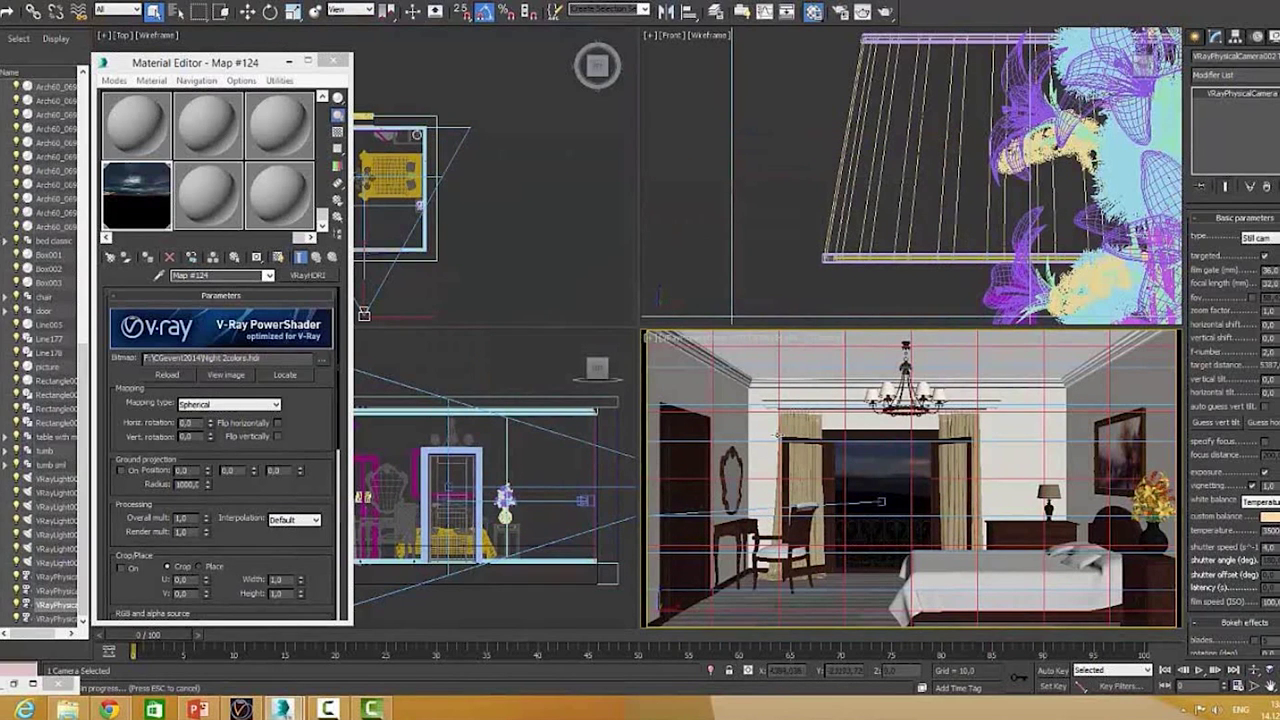
- Rotate the VRayHDRI sky horizontally to 308 in wireframe view, then launch ActiveShade
{"action": "key", "text": "F3"}
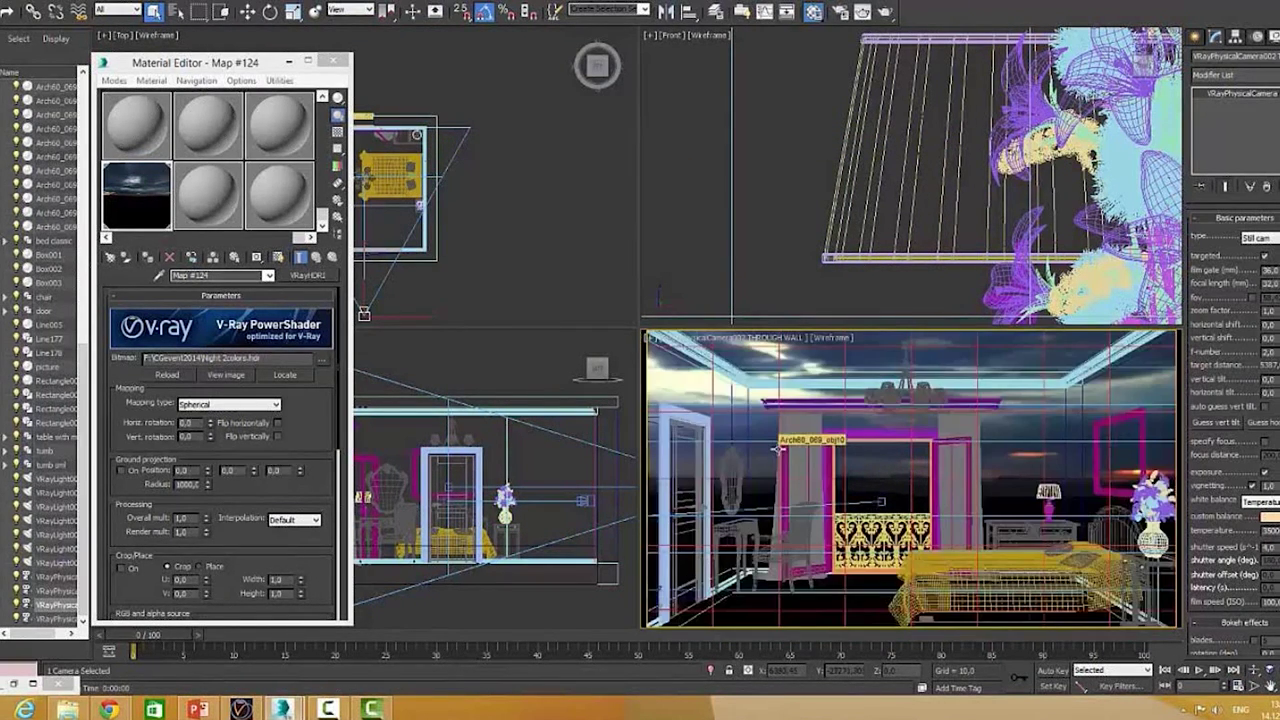
{"action": "mouse_move", "coordinate": [210, 423]}
{"action": "left_mouse_down"}
{"action": "mouse_move", "coordinate": [219, 437]}
{"action": "mouse_move", "coordinate": [222, 358]}
{"action": "mouse_move", "coordinate": [690, 455]}
{"action": "left_mouse_up"}
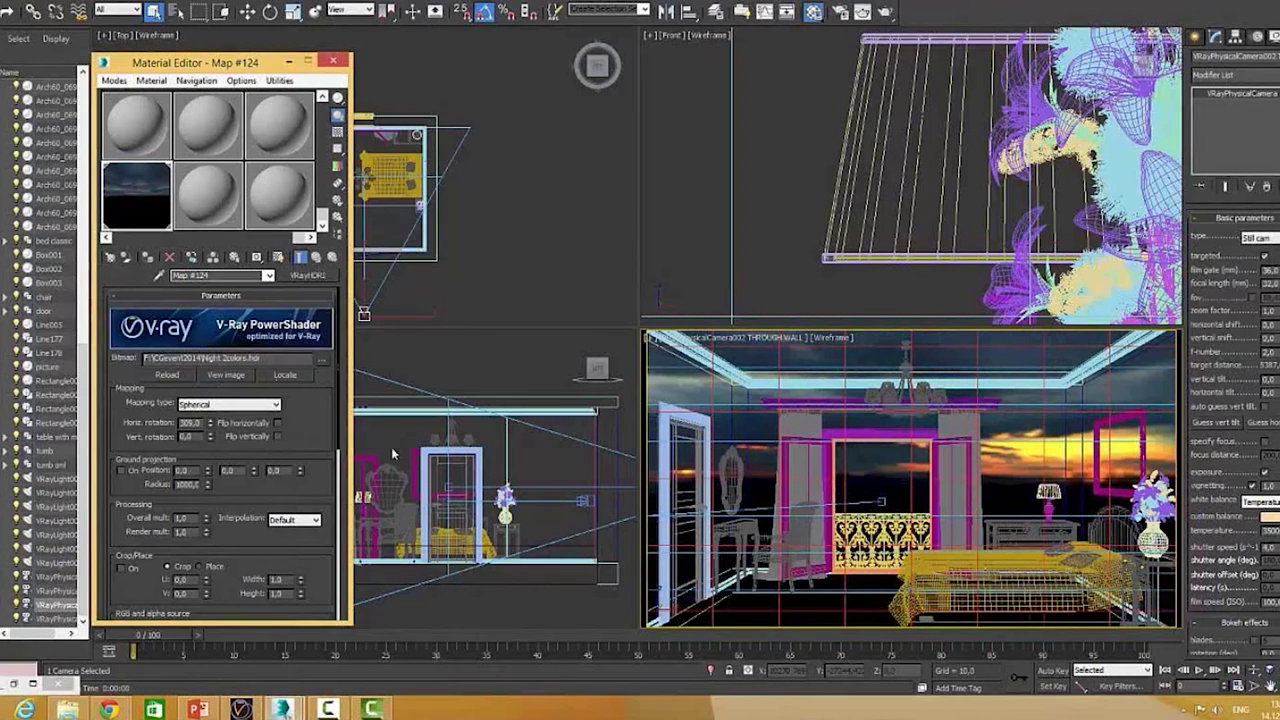
{"action": "left_click_drag", "start_coordinate": [210, 423], "coordinate": [210, 428]}
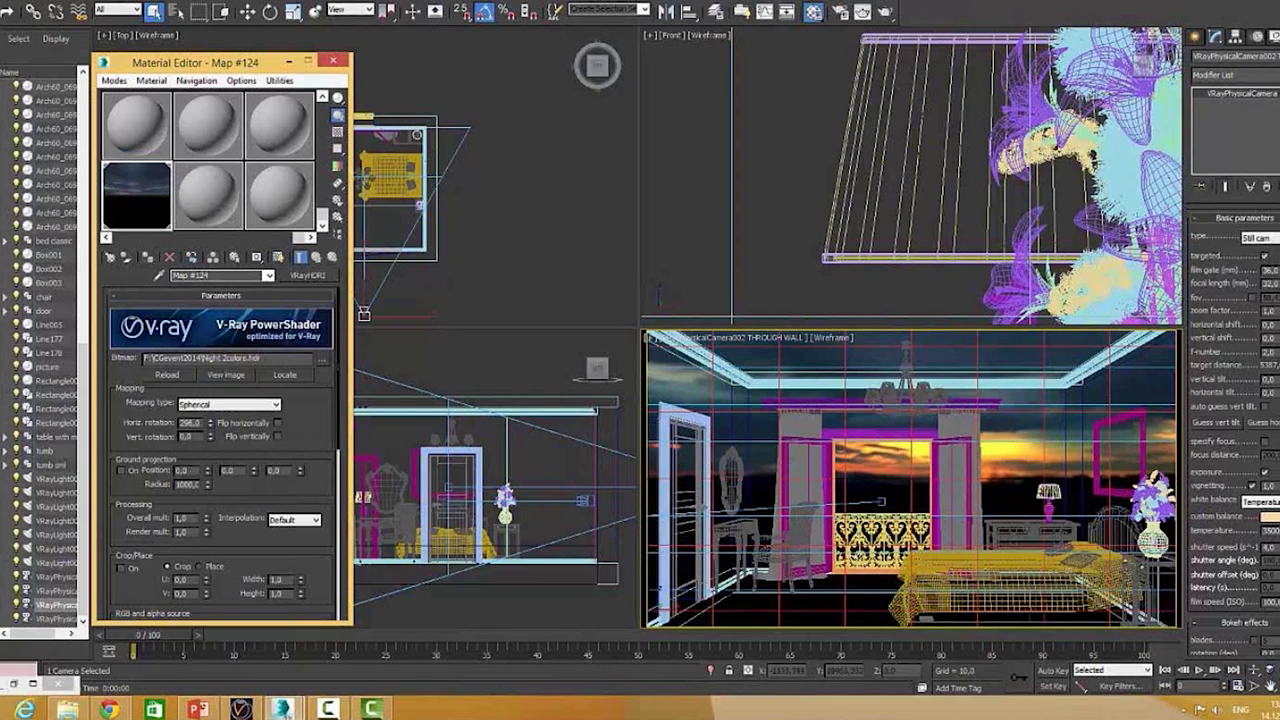
{"action": "left_click", "coordinate": [210, 428]}
{"action": "left_click_drag", "start_coordinate": [210, 428], "coordinate": [198, 412]}
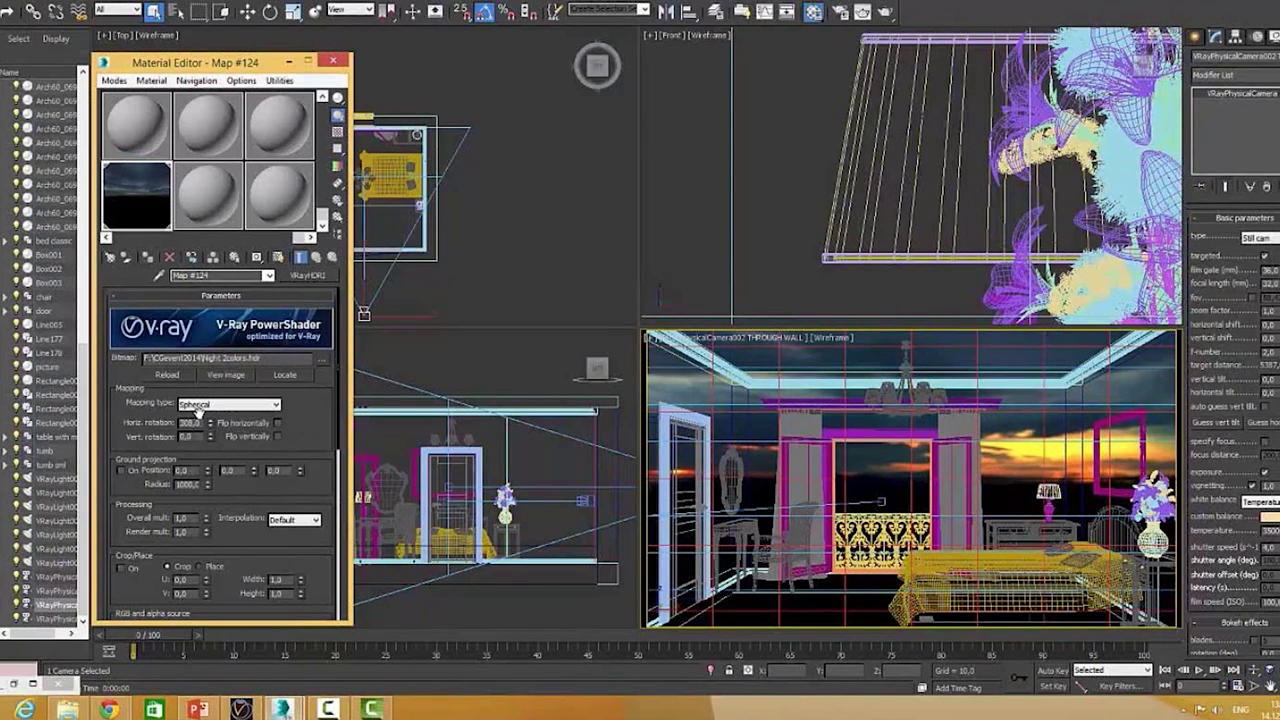
{"action": "scroll", "coordinate": [250, 505], "scroll_direction": "down", "scroll_amount": 2}
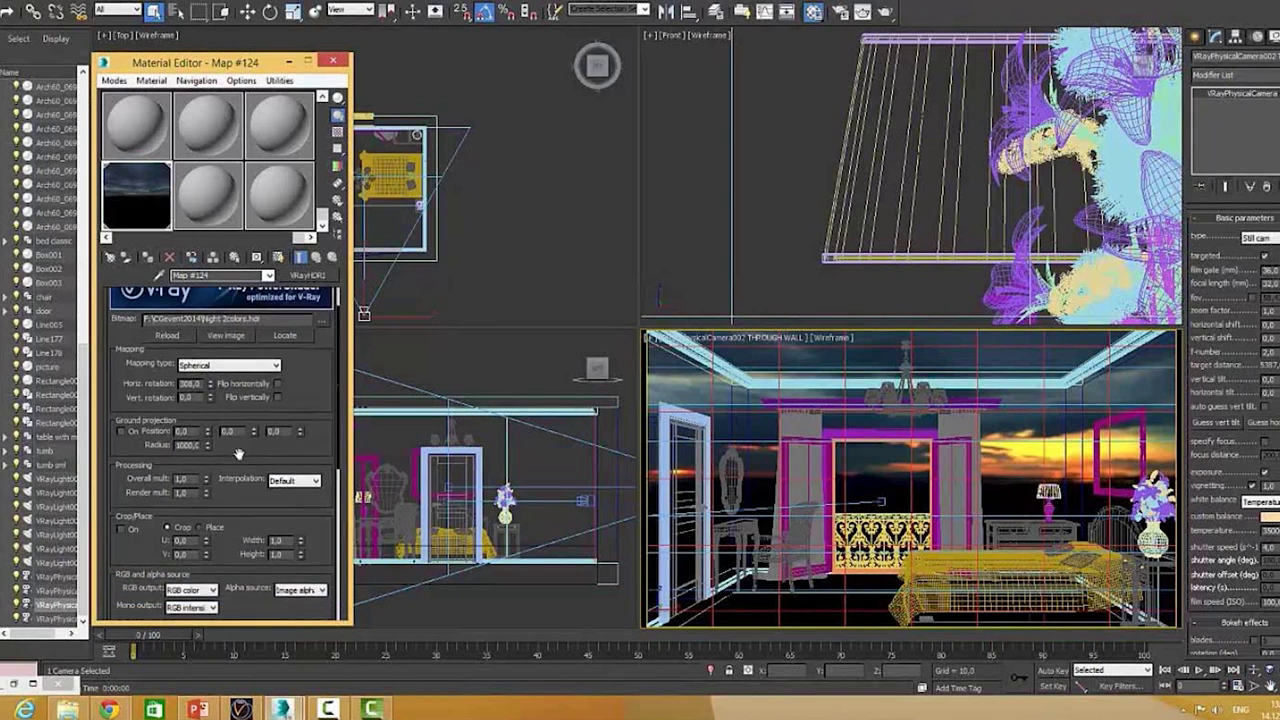
{"action": "left_click", "coordinate": [888, 12]}
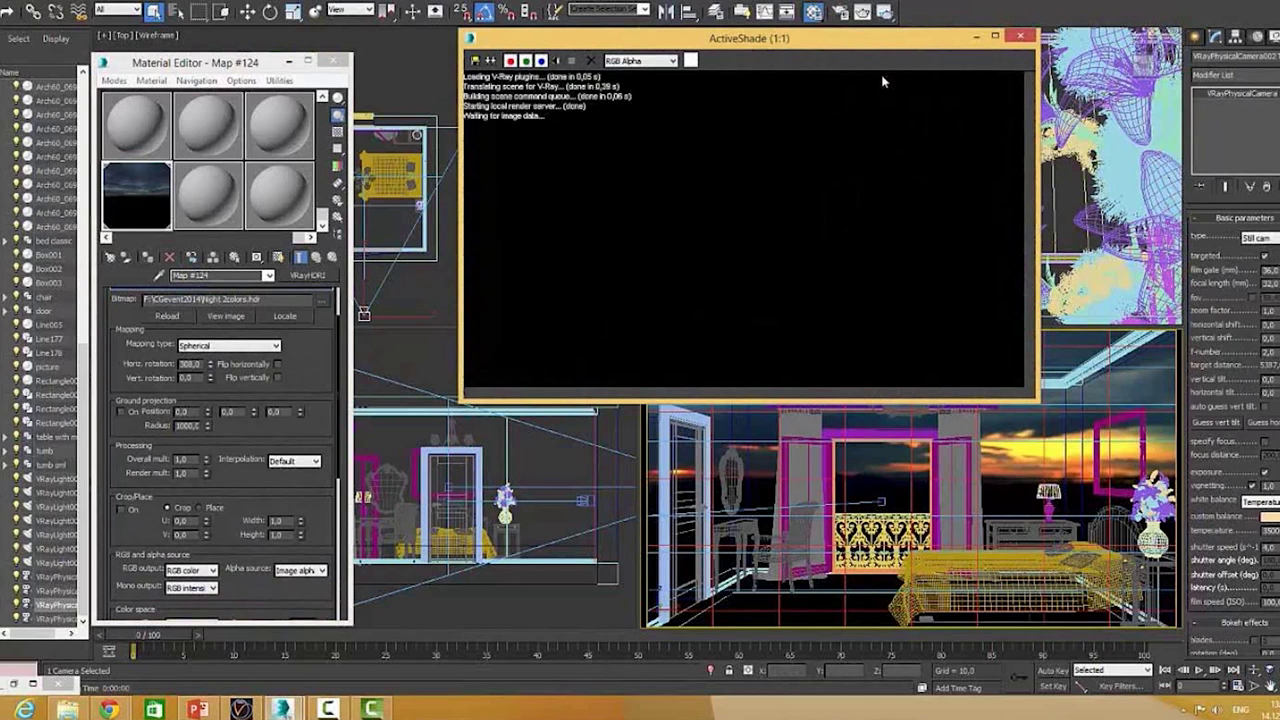
- Create a VRayLight dome light in the Top viewport of the bedroom scene
{"action": "left_click", "coordinate": [148, 212]}
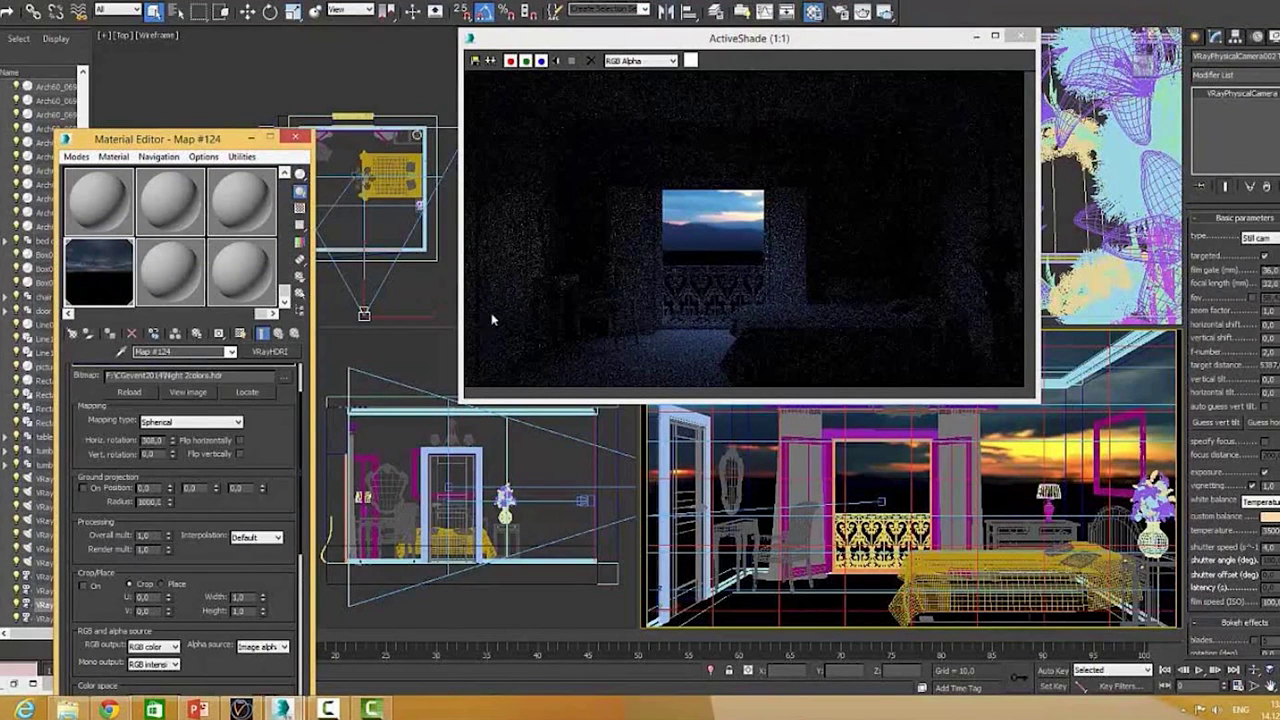
{"action": "left_click", "coordinate": [30, 272]}
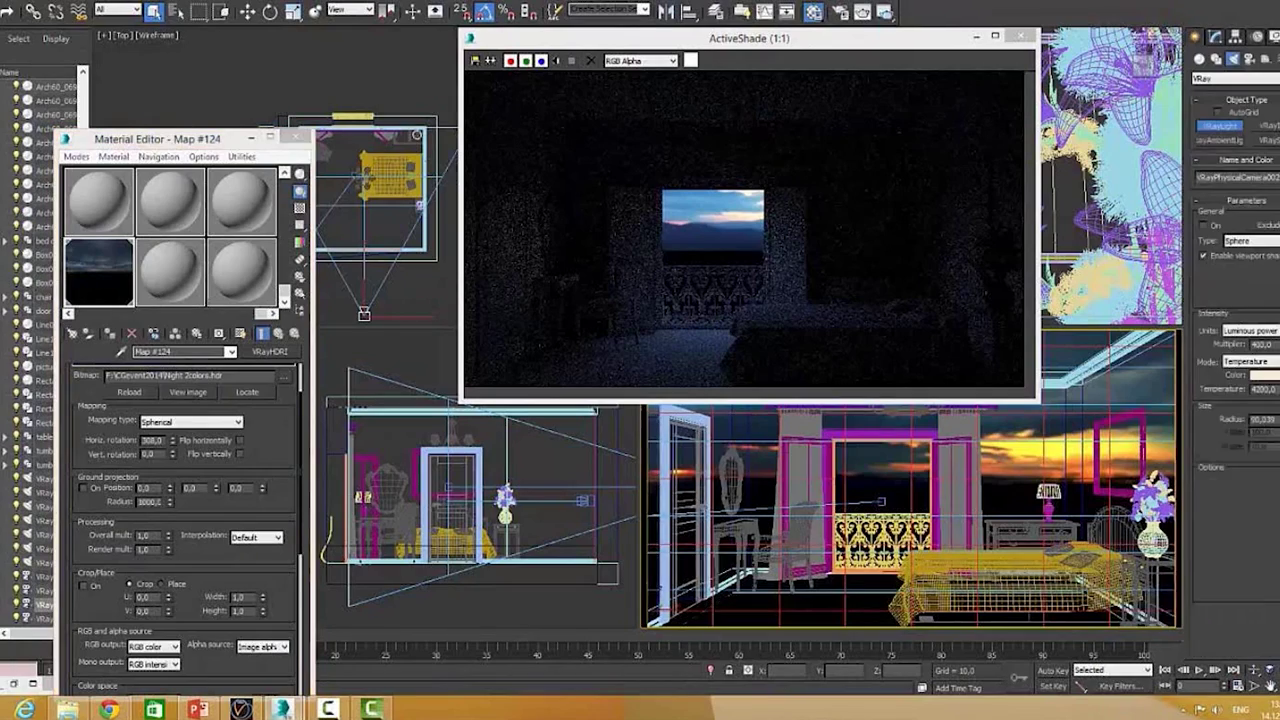
{"action": "left_click", "coordinate": [352, 90]}
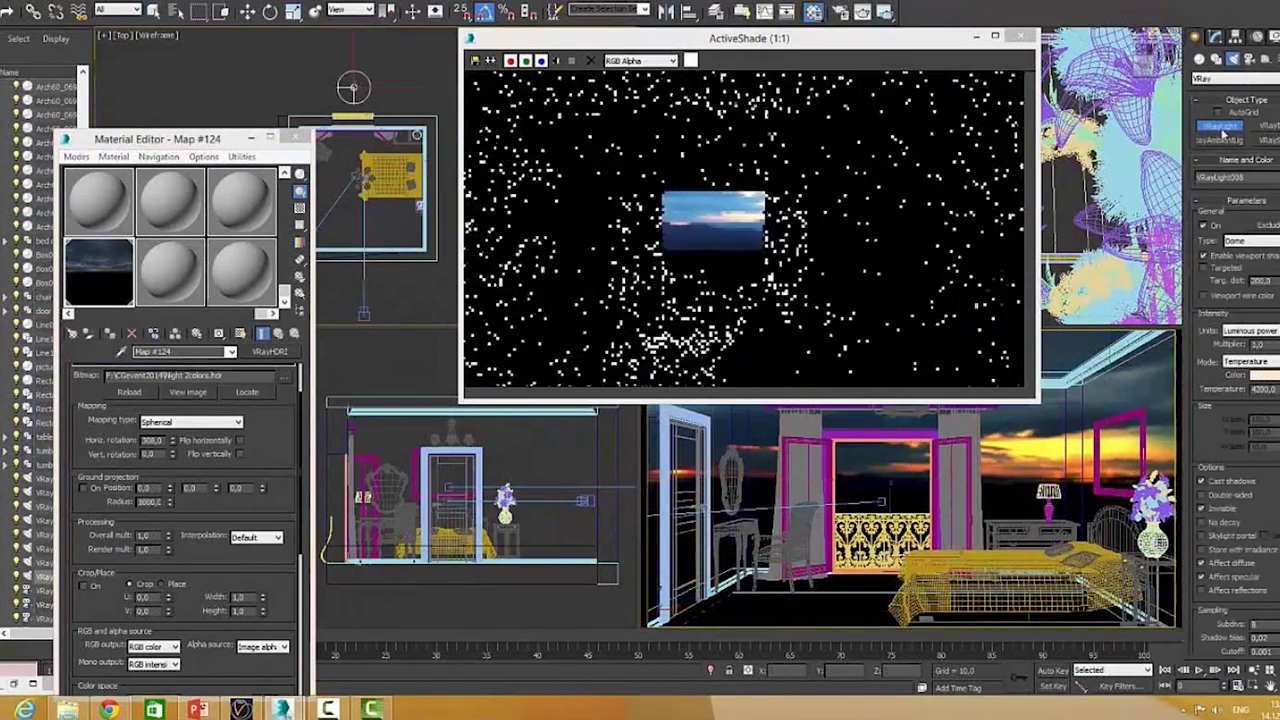
- Set the dome light to Default (image) units and Color mode with a warm peach tint
{"action": "left_click", "coordinate": [1221, 37]}
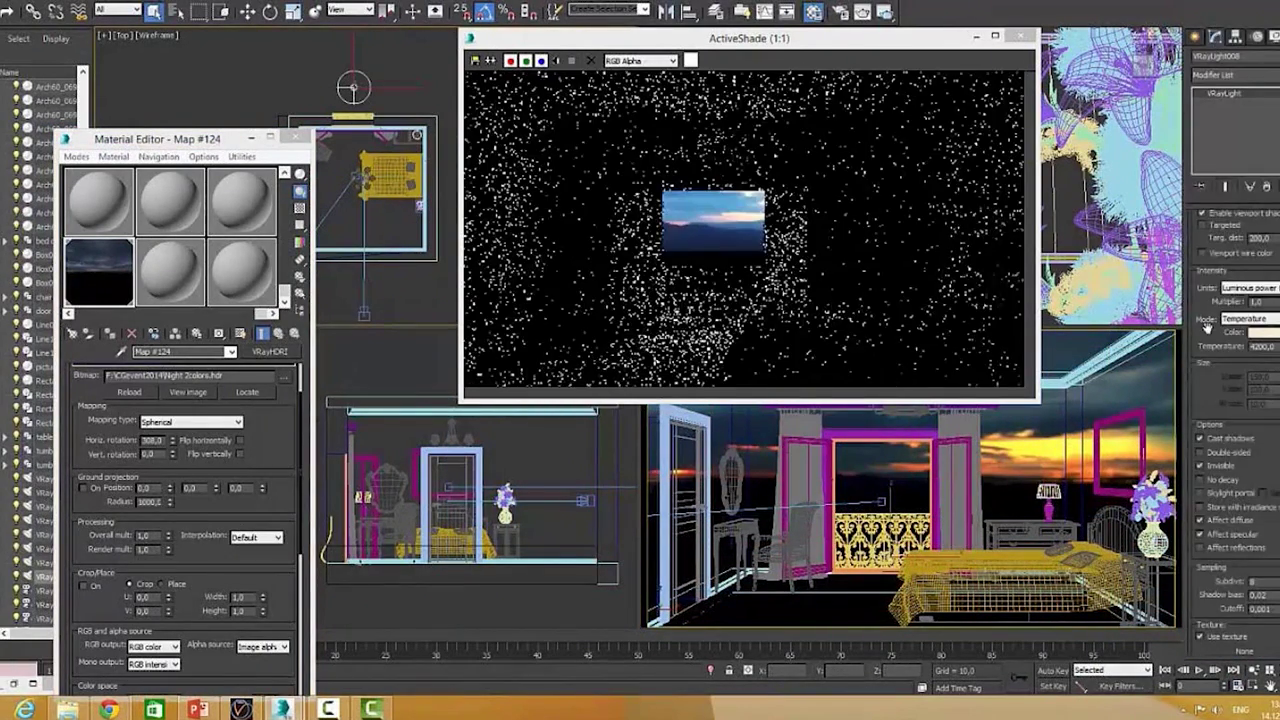
{"action": "left_click", "coordinate": [1258, 288]}
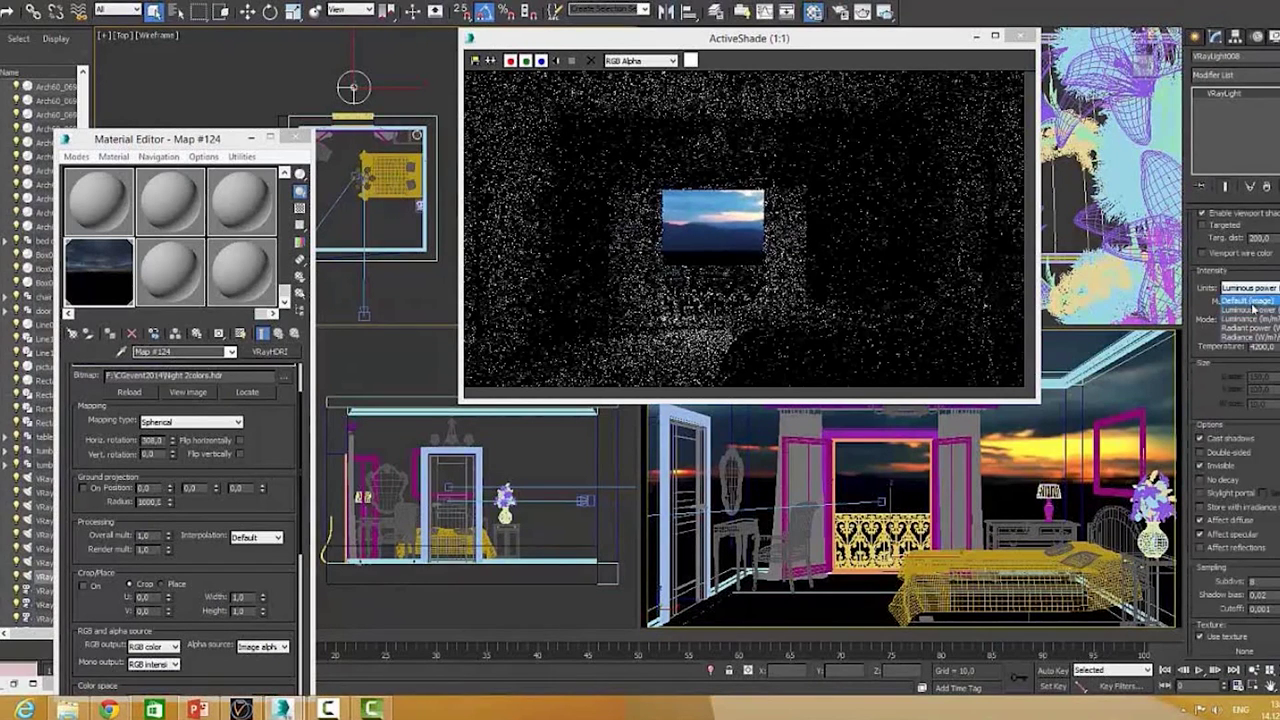
{"action": "left_click", "coordinate": [1250, 301]}
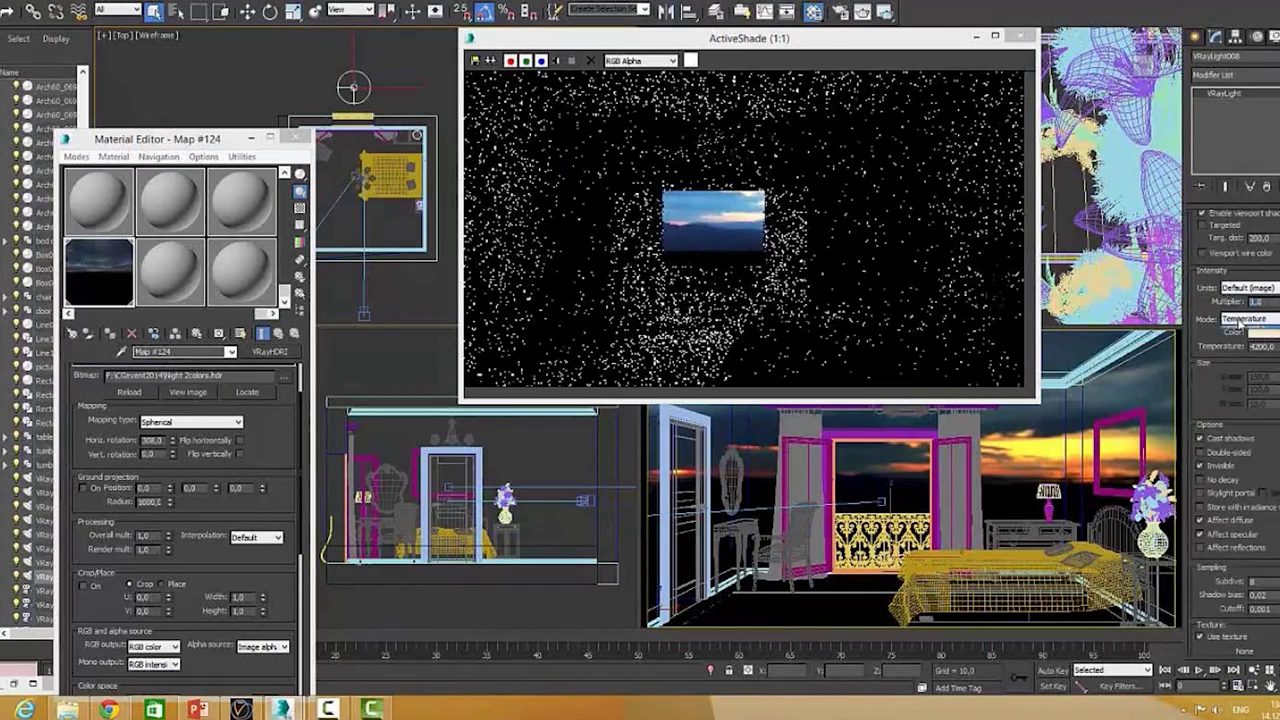
{"action": "left_click", "coordinate": [1242, 319]}
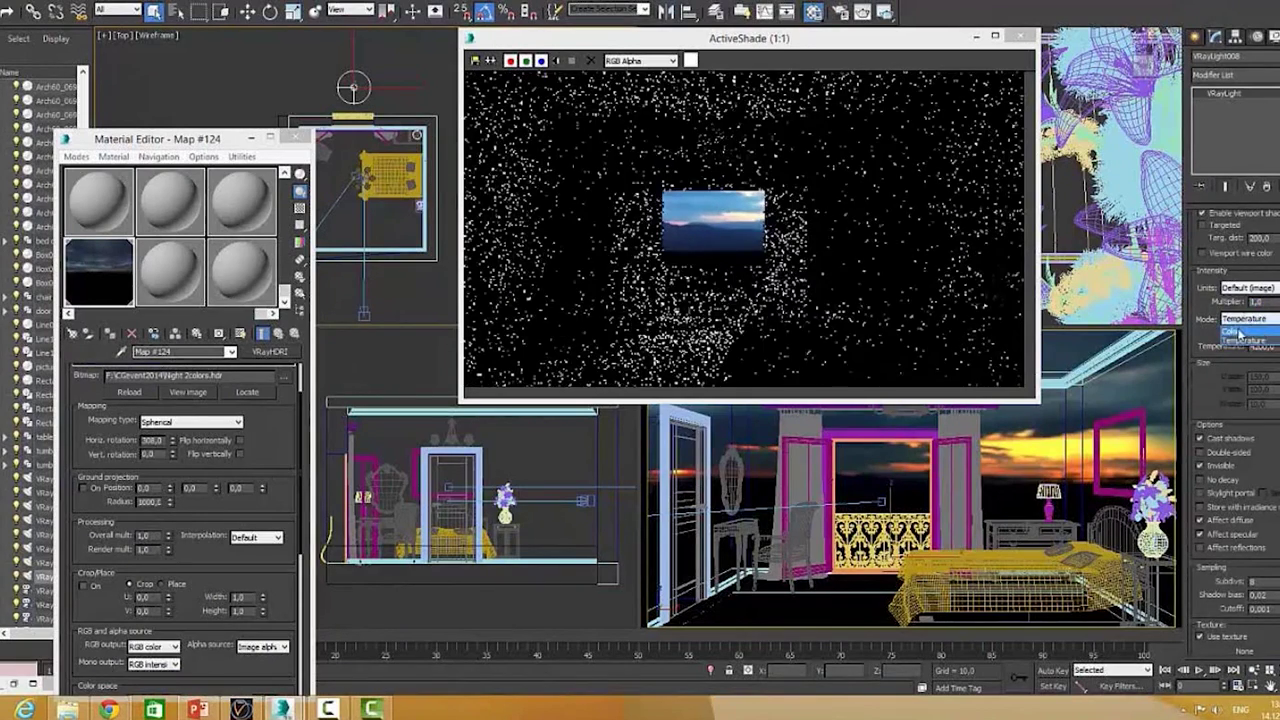
{"action": "left_click", "coordinate": [1238, 331]}
{"action": "left_click", "coordinate": [1262, 331]}
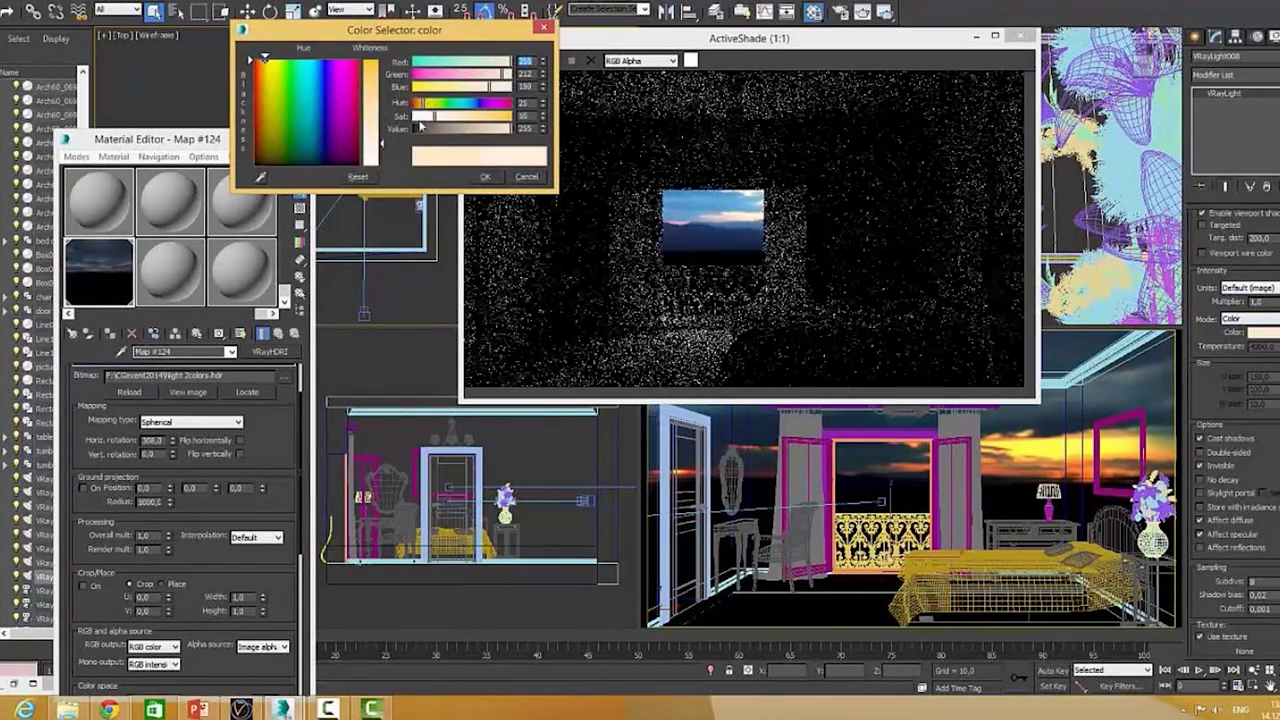
{"action": "left_click", "coordinate": [485, 176]}
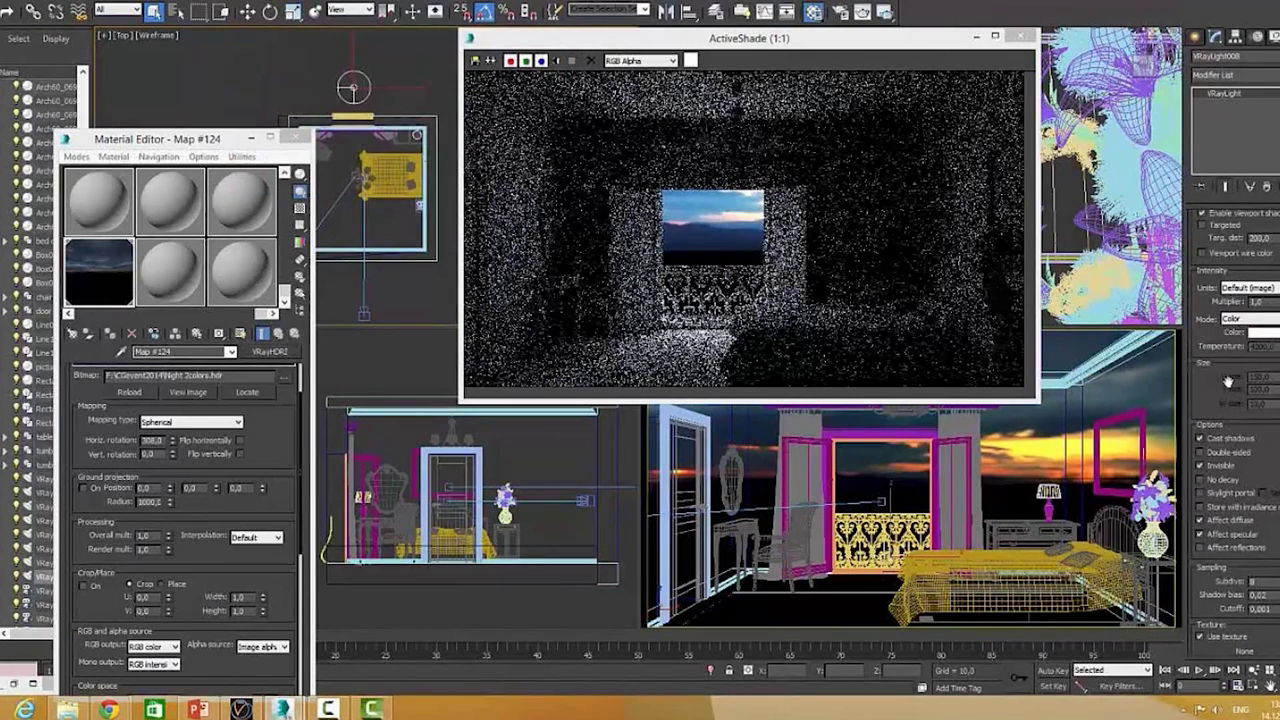
- Pick up the night HDRI sky map in the Material Editor
{"action": "scroll", "coordinate": [1230, 380], "scroll_direction": "down", "scroll_amount": 3}
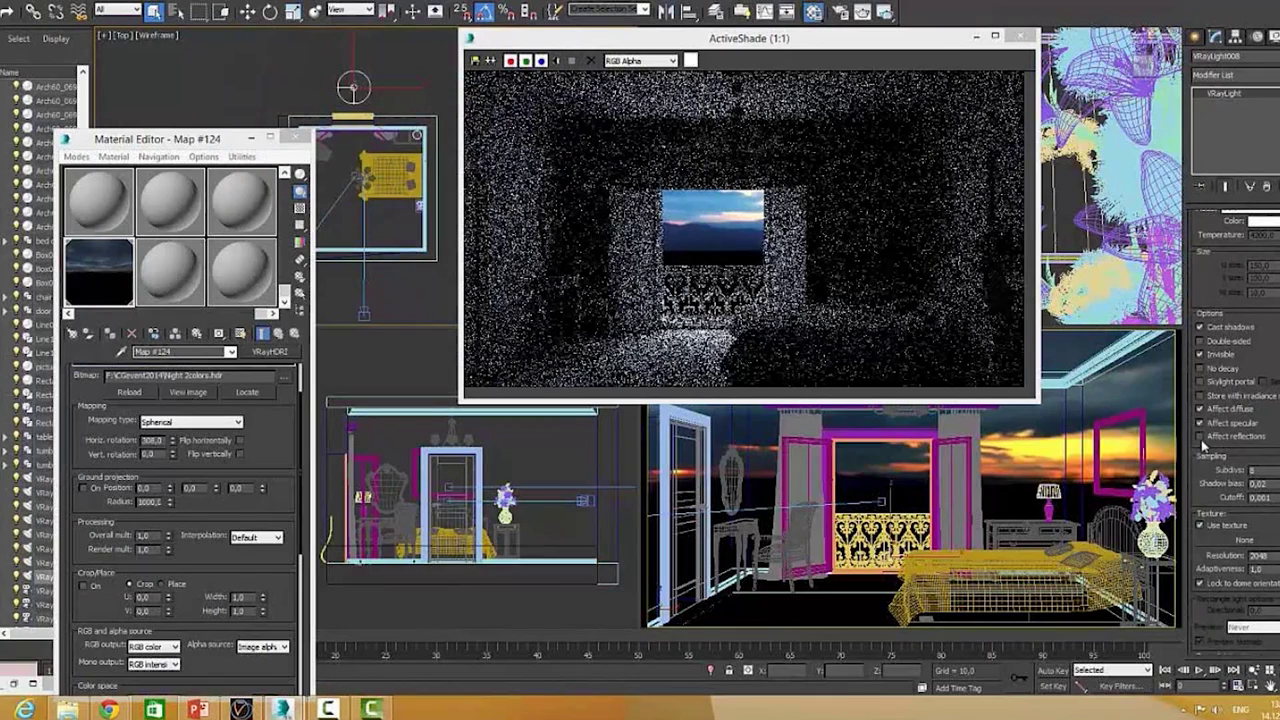
{"action": "scroll", "coordinate": [1202, 470], "scroll_direction": "down", "scroll_amount": 1}
{"action": "scroll", "coordinate": [1205, 490], "scroll_direction": "down", "scroll_amount": 3}
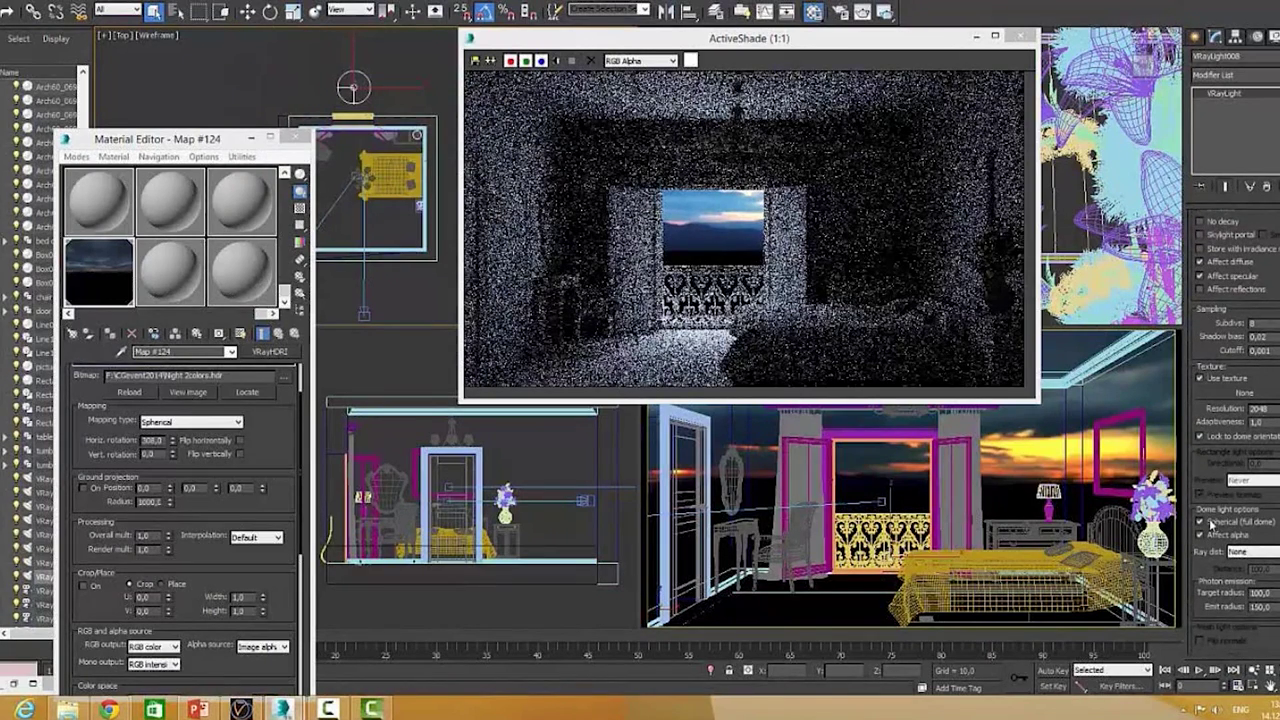
{"action": "left_click", "coordinate": [110, 277]}
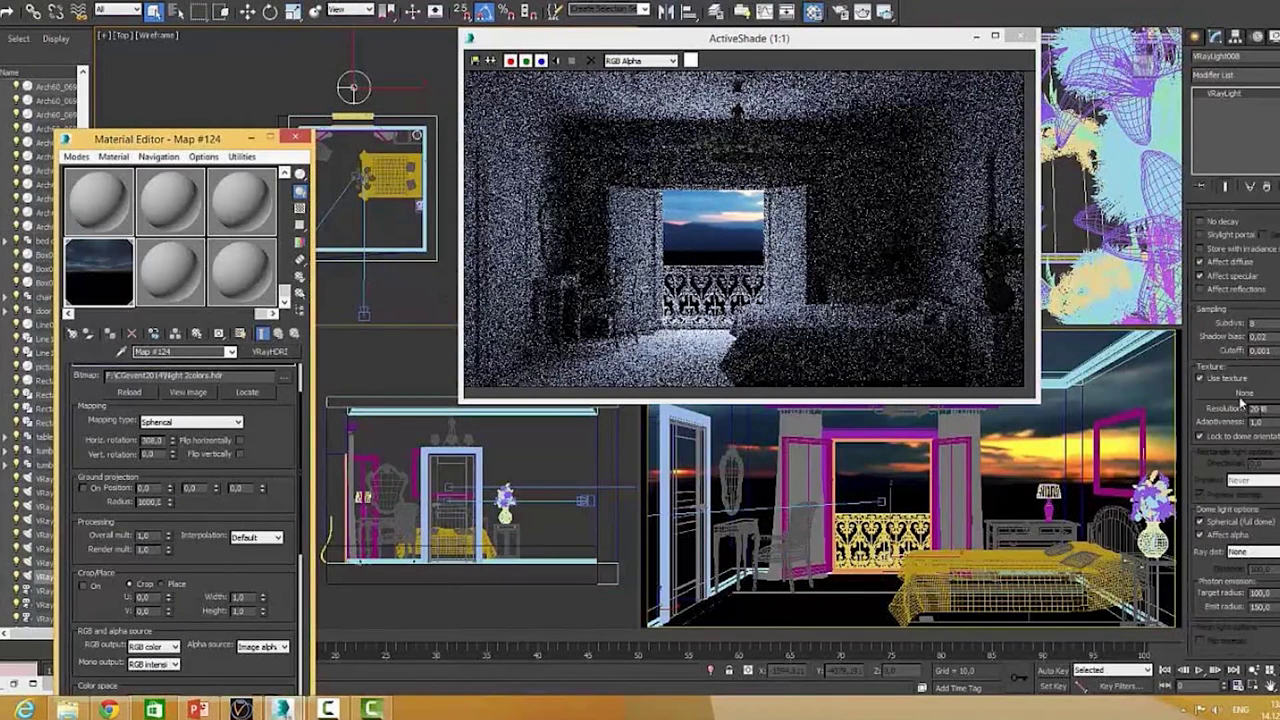
- Instance the Night 2colors HDRI map into the dome texture slot and set its overall multiplier to 2
{"action": "left_click_drag", "start_coordinate": [187, 261], "coordinate": [1250, 393]}
{"action": "left_click", "coordinate": [606, 378]}
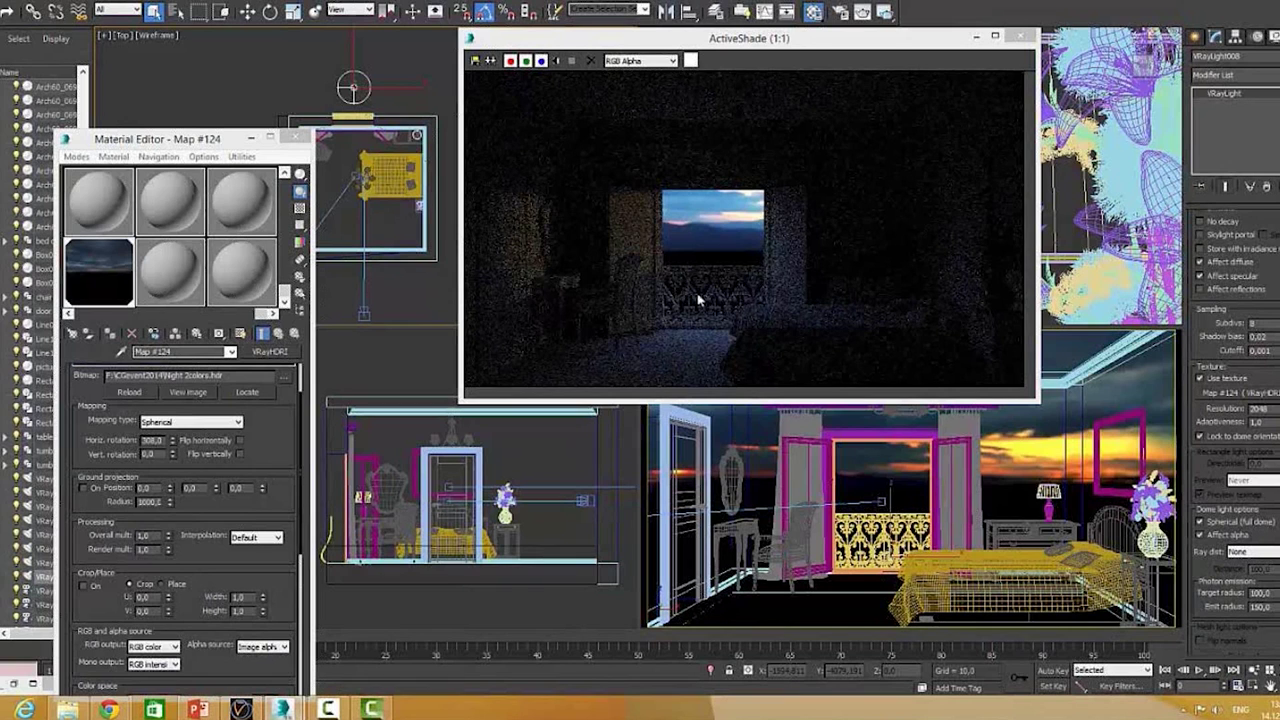
{"action": "left_click_drag", "start_coordinate": [200, 535], "coordinate": [214, 363]}
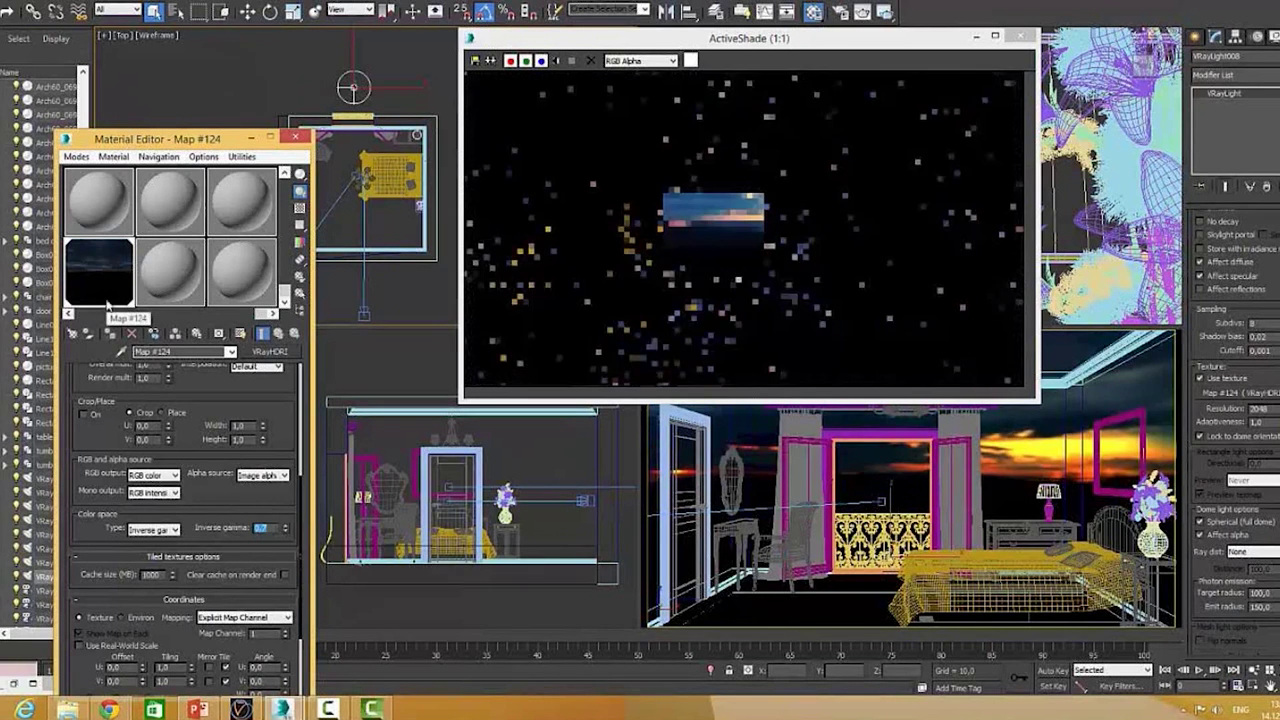
{"action": "mouse_move", "coordinate": [208, 400]}
{"action": "left_mouse_down"}
{"action": "mouse_move", "coordinate": [202, 527]}
{"action": "mouse_move", "coordinate": [174, 541]}
{"action": "left_mouse_up"}
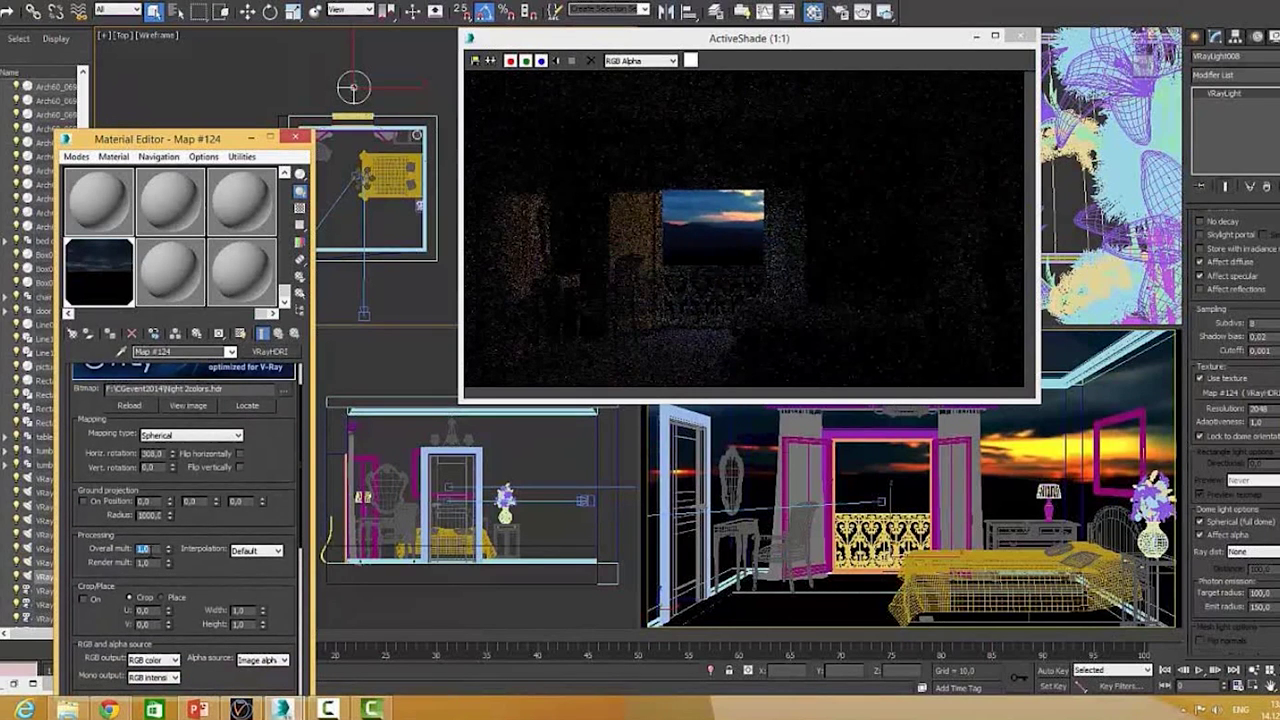
{"action": "type", "text": "2"}
{"action": "key", "text": "Return"}
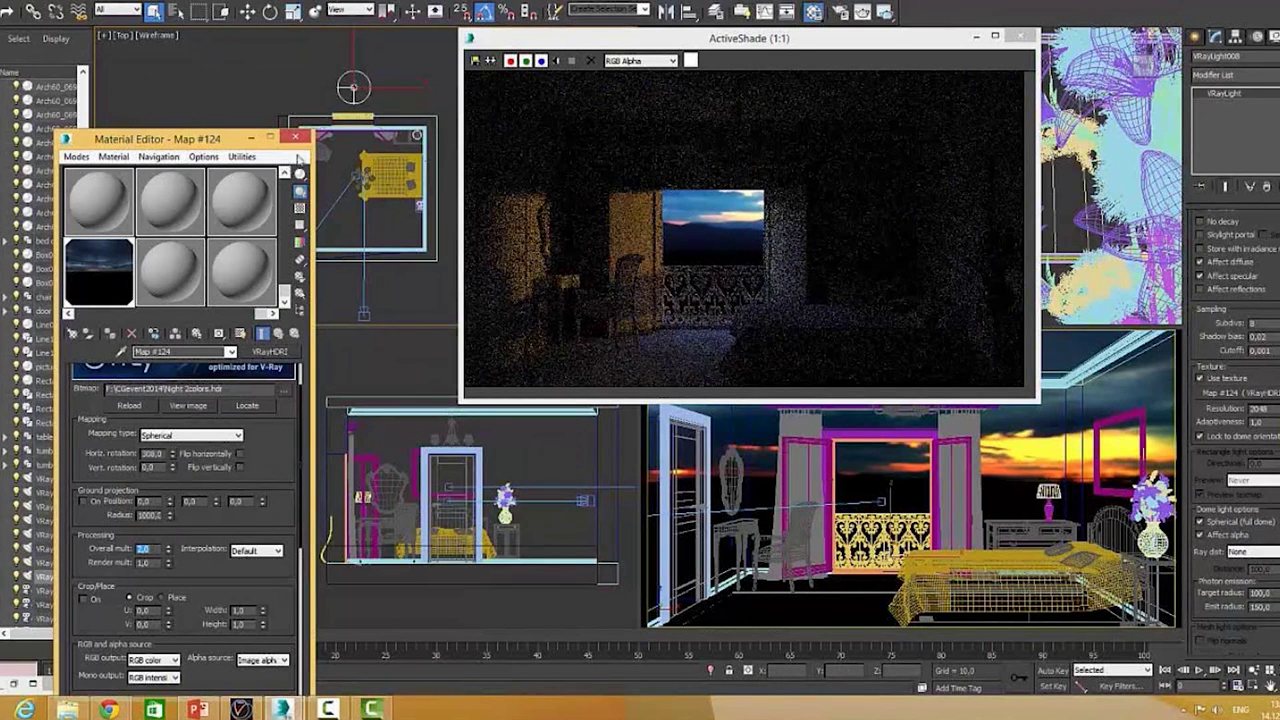
- Set the dome light's own Multiplier to 2
{"action": "left_click", "coordinate": [560, 180]}
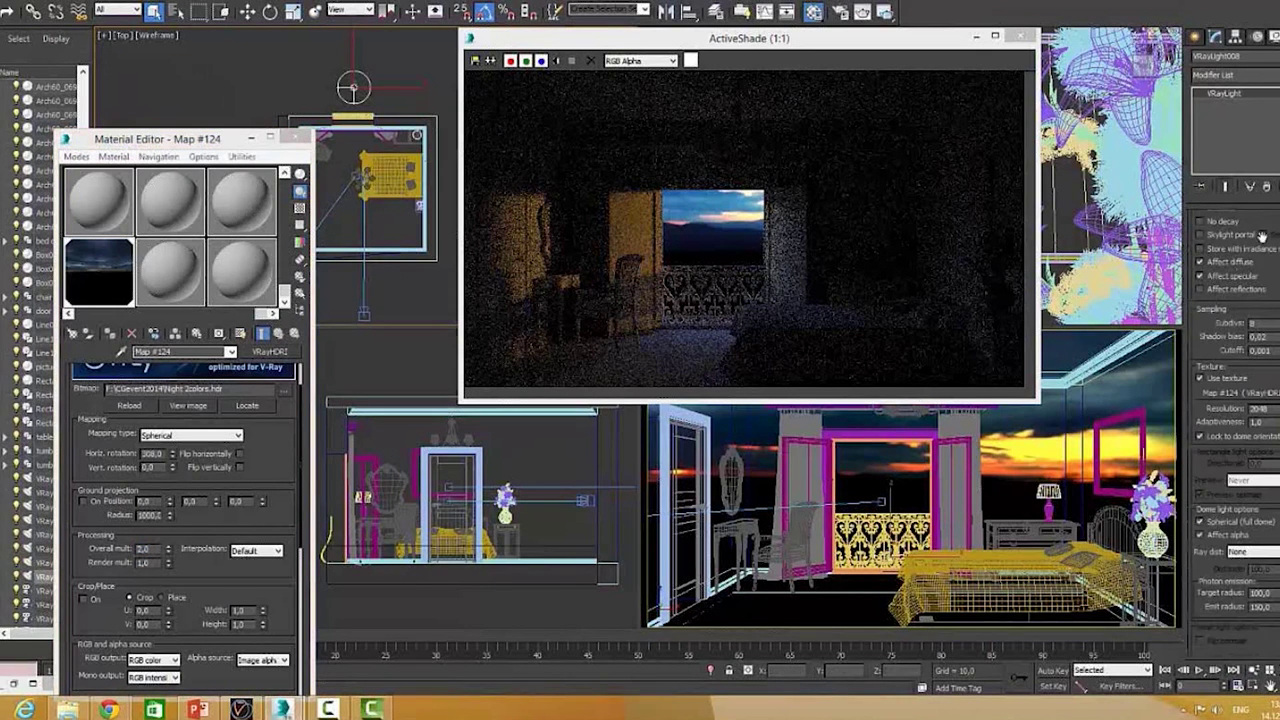
{"action": "scroll", "coordinate": [1262, 234], "scroll_direction": "up", "scroll_amount": 3}
{"action": "scroll", "coordinate": [1262, 240], "scroll_direction": "up", "scroll_amount": 2}
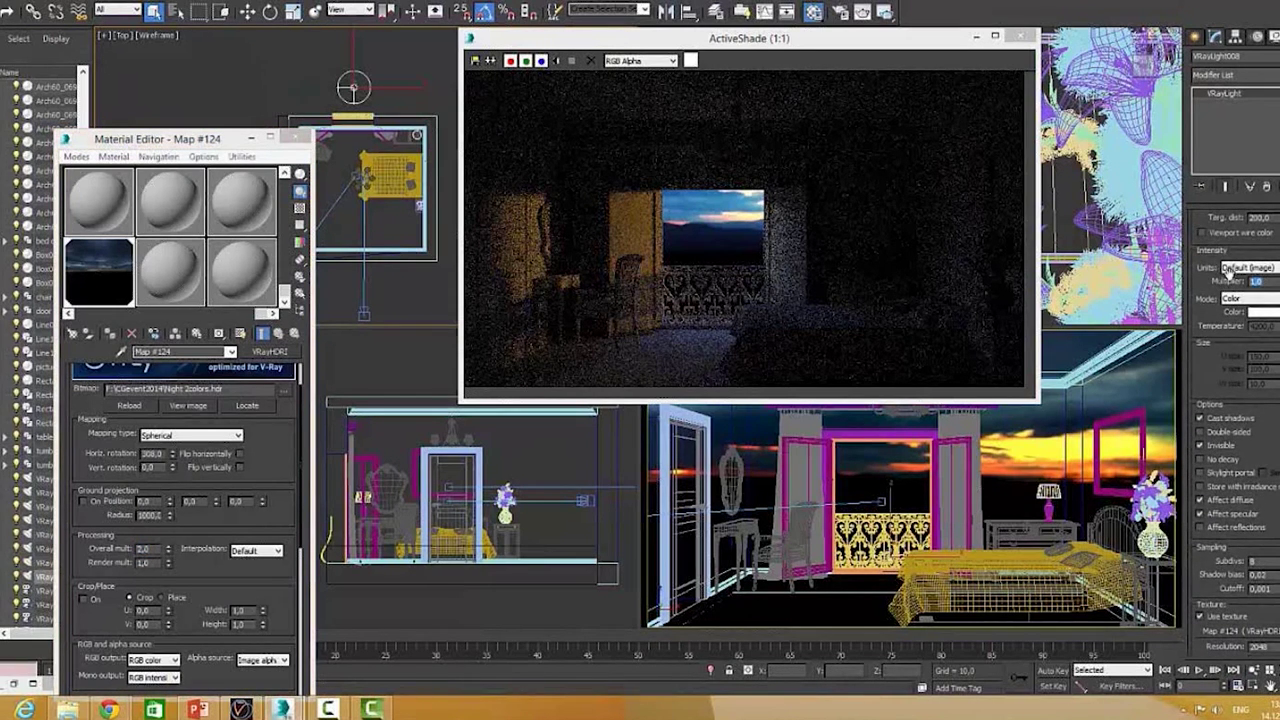
{"action": "type", "text": "2"}
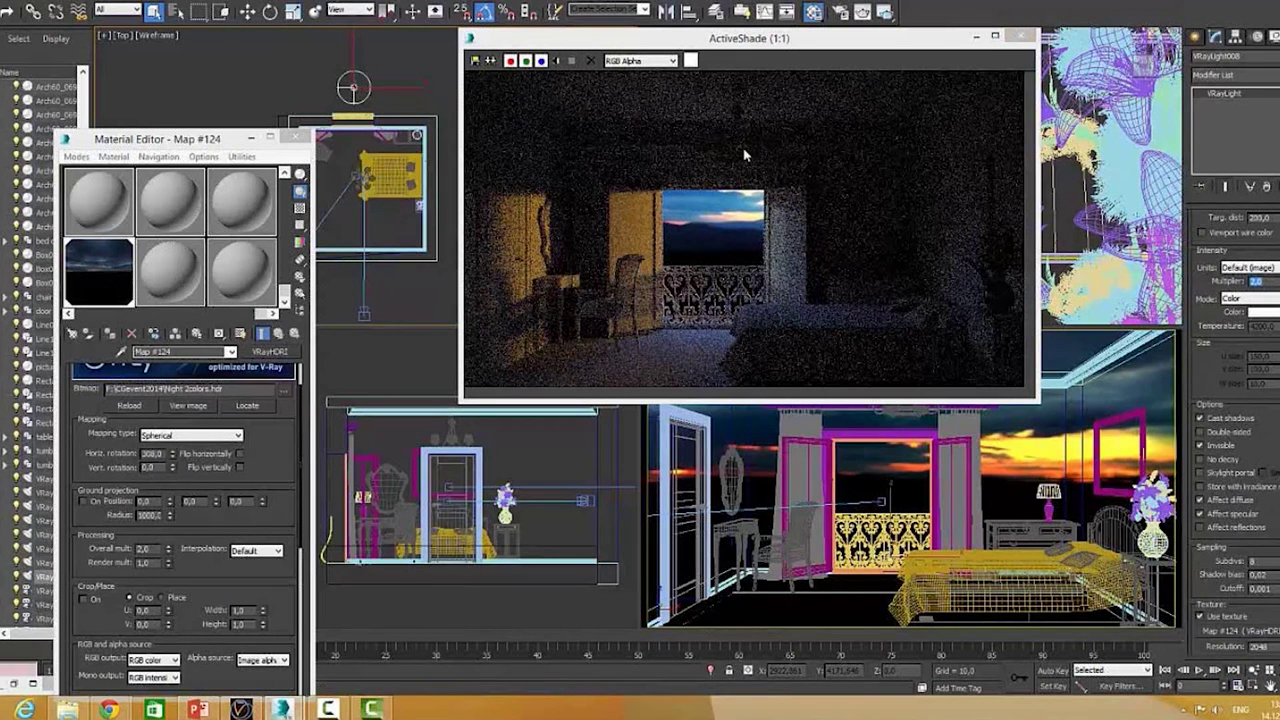
- Close the Material Editor and bring up the V-Ray Light Lister
{"action": "left_click", "coordinate": [296, 137]}
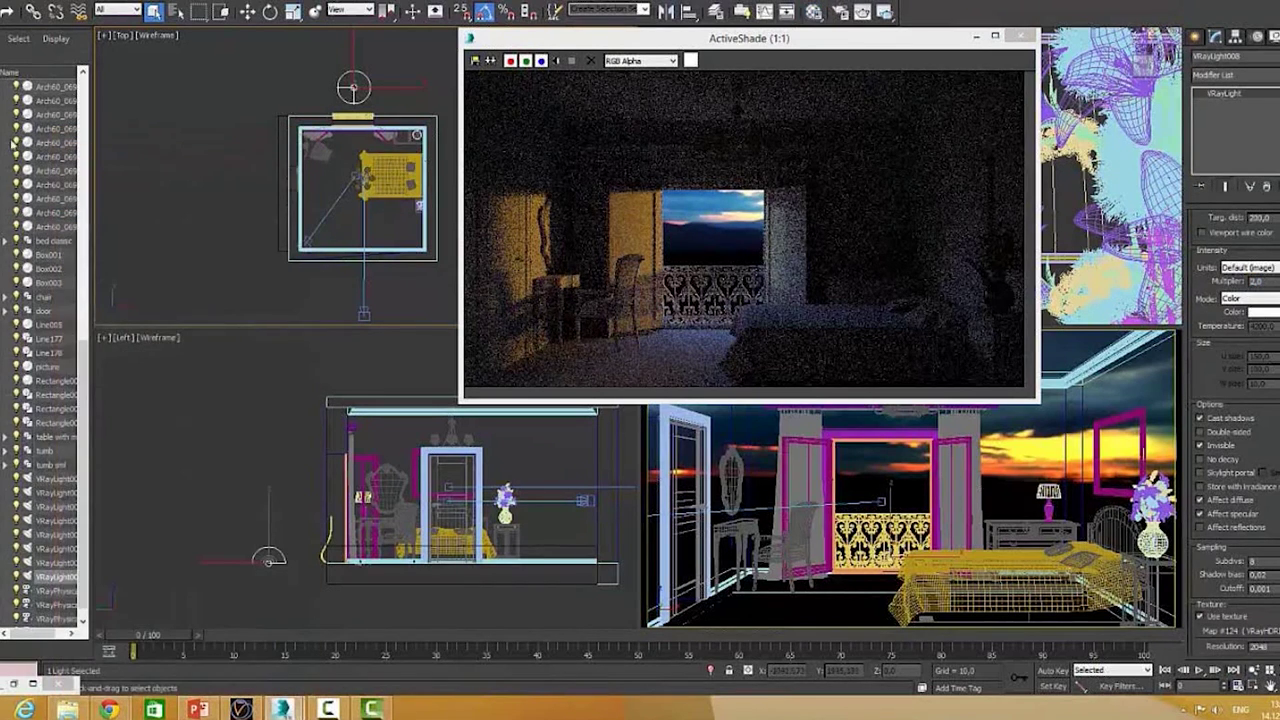
{"action": "left_click", "coordinate": [8, 155]}
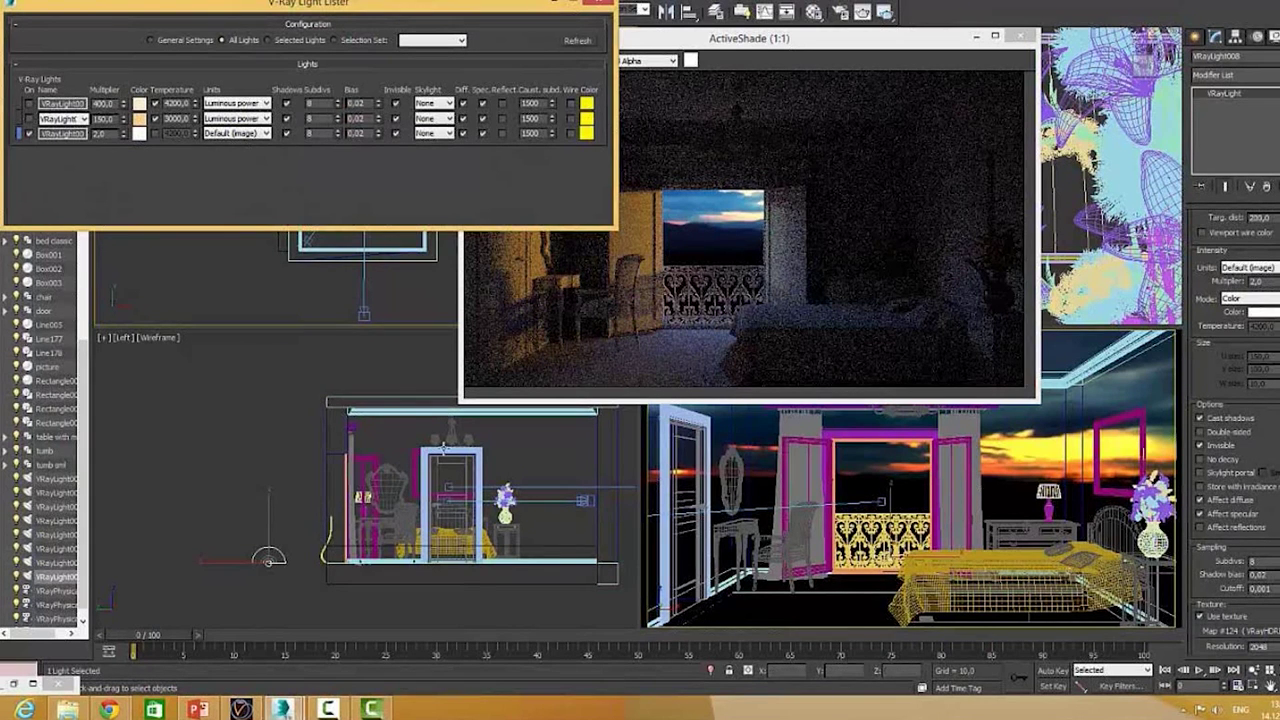
{"action": "scroll", "coordinate": [380, 410], "scroll_direction": "up", "scroll_amount": 3}
{"action": "scroll", "coordinate": [380, 410], "scroll_direction": "up", "scroll_amount": 3}
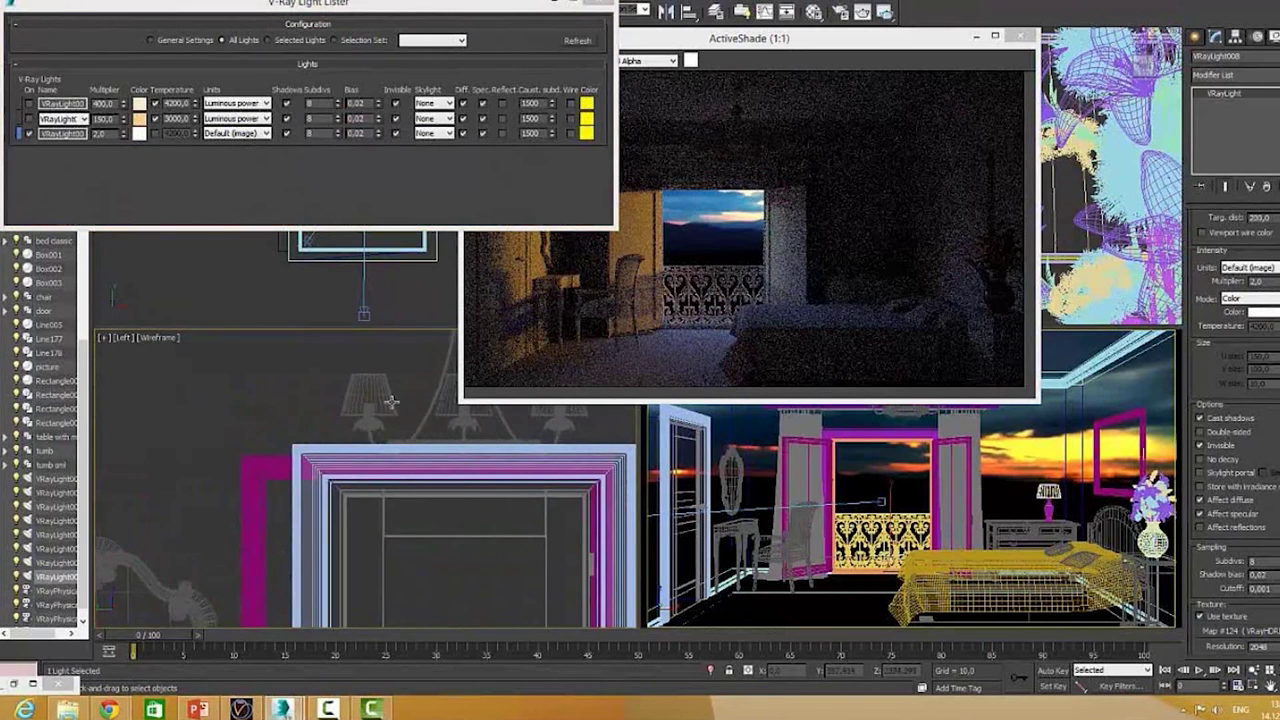
{"action": "scroll", "coordinate": [384, 400], "scroll_direction": "up", "scroll_amount": 2}
{"action": "scroll", "coordinate": [384, 400], "scroll_direction": "up", "scroll_amount": 2}
{"action": "scroll", "coordinate": [384, 400], "scroll_direction": "up", "scroll_amount": 1}
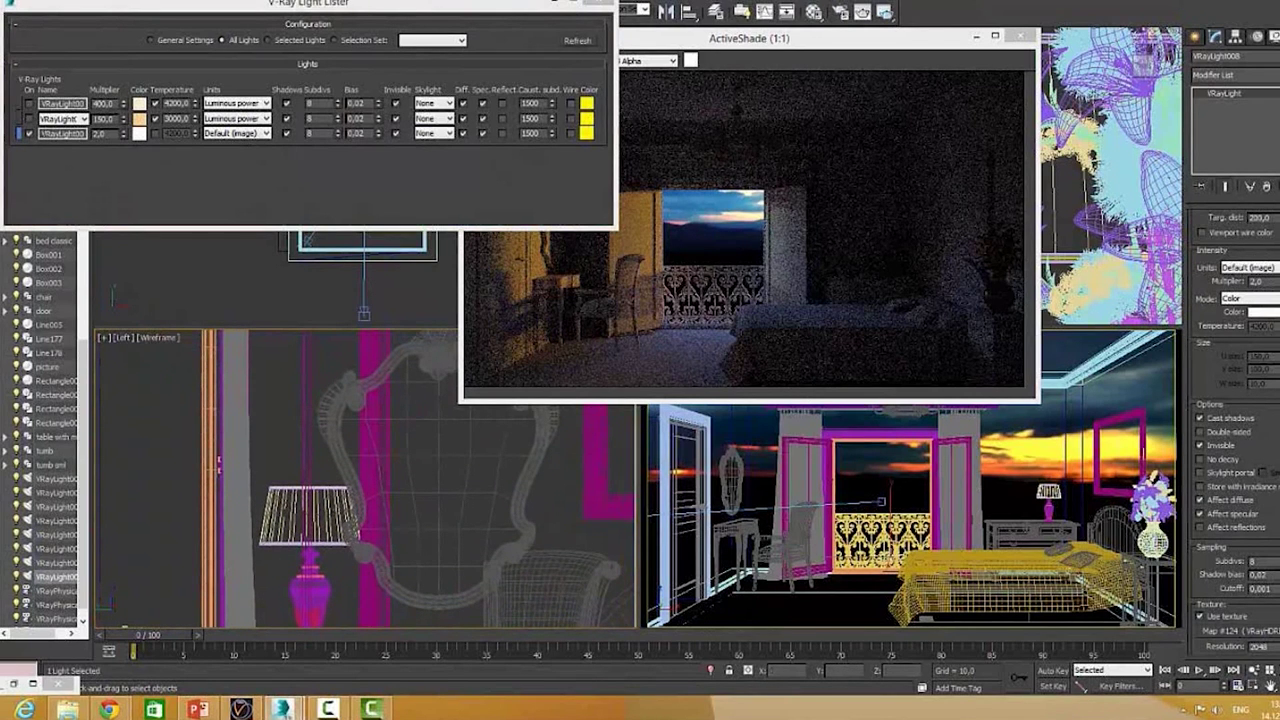
- Switch the second light on, keep the dome in plain colour, and close the Light Lister
{"action": "left_click", "coordinate": [29, 118]}
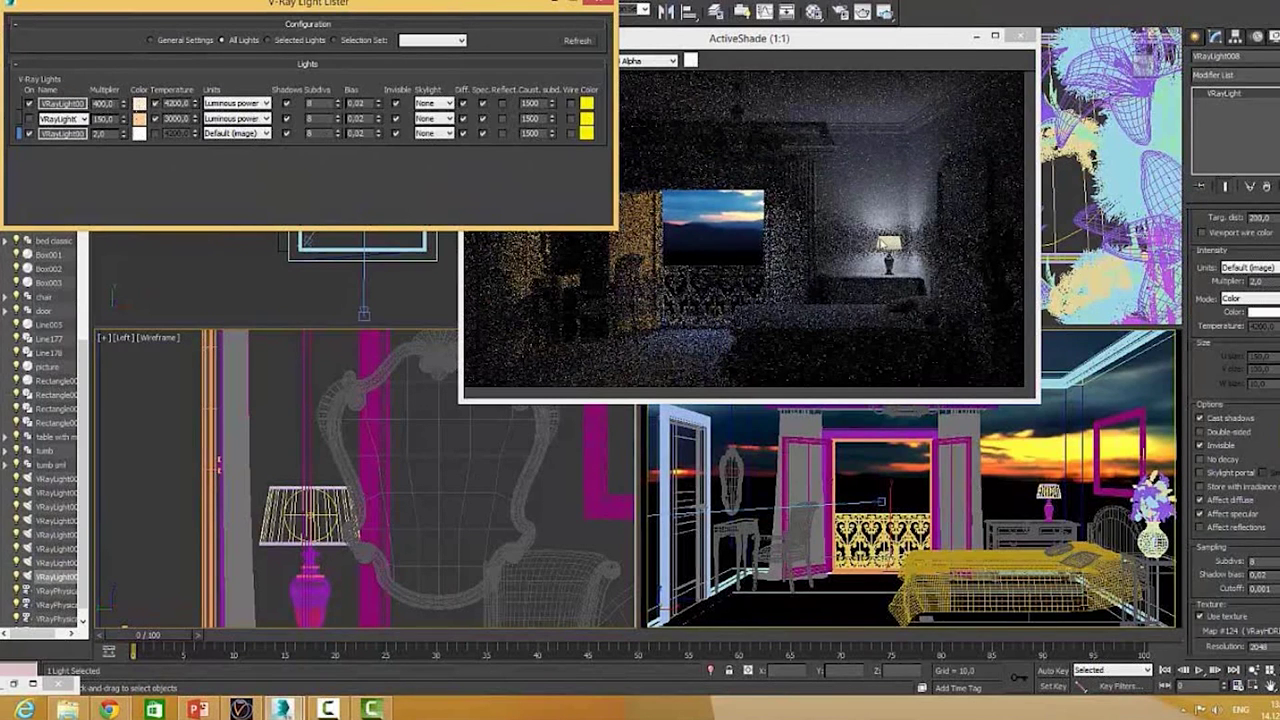
{"action": "left_click", "coordinate": [155, 133]}
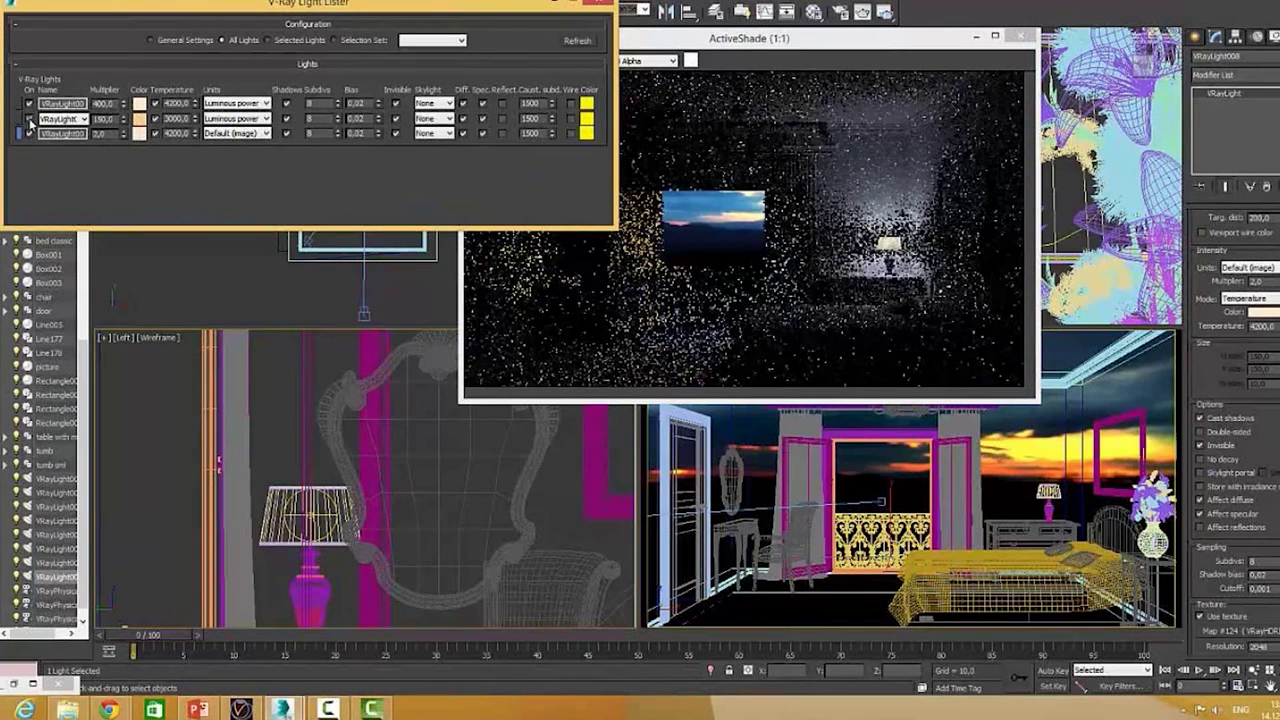
{"action": "left_click", "coordinate": [155, 134]}
{"action": "left_click", "coordinate": [155, 134]}
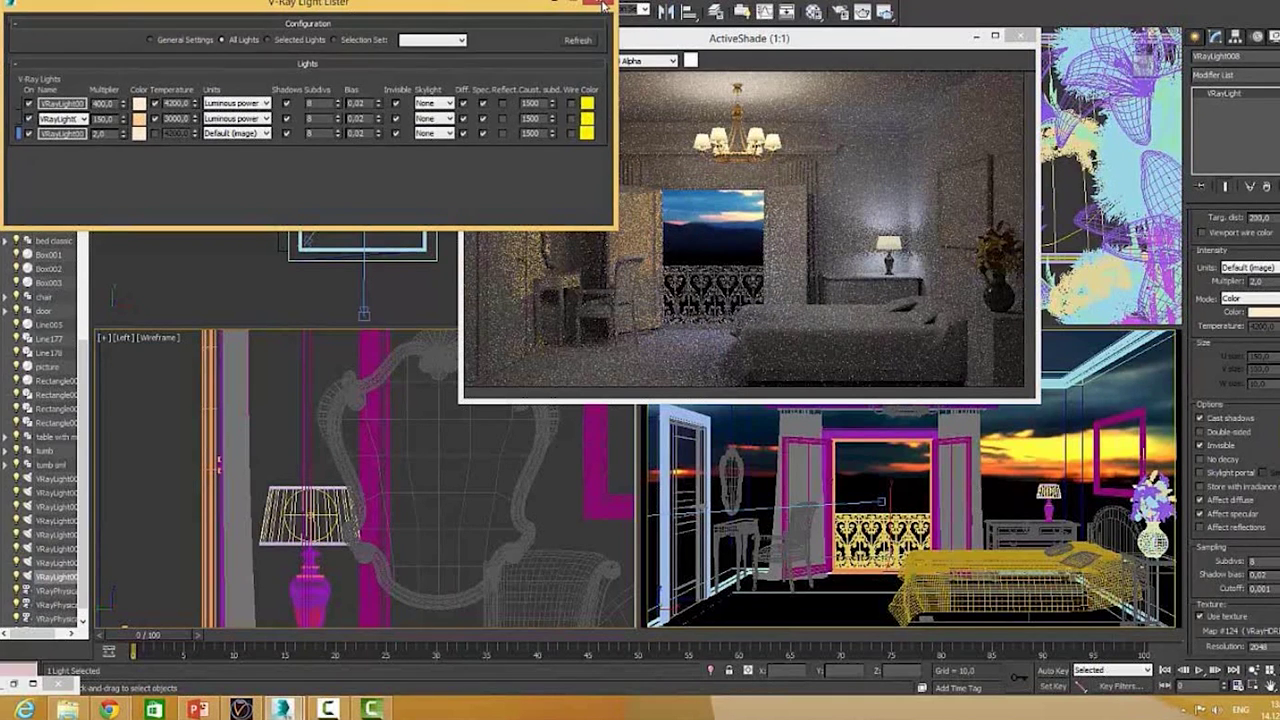
{"action": "left_click", "coordinate": [604, 6]}
{"action": "left_click_drag", "start_coordinate": [630, 38], "coordinate": [590, 118]}
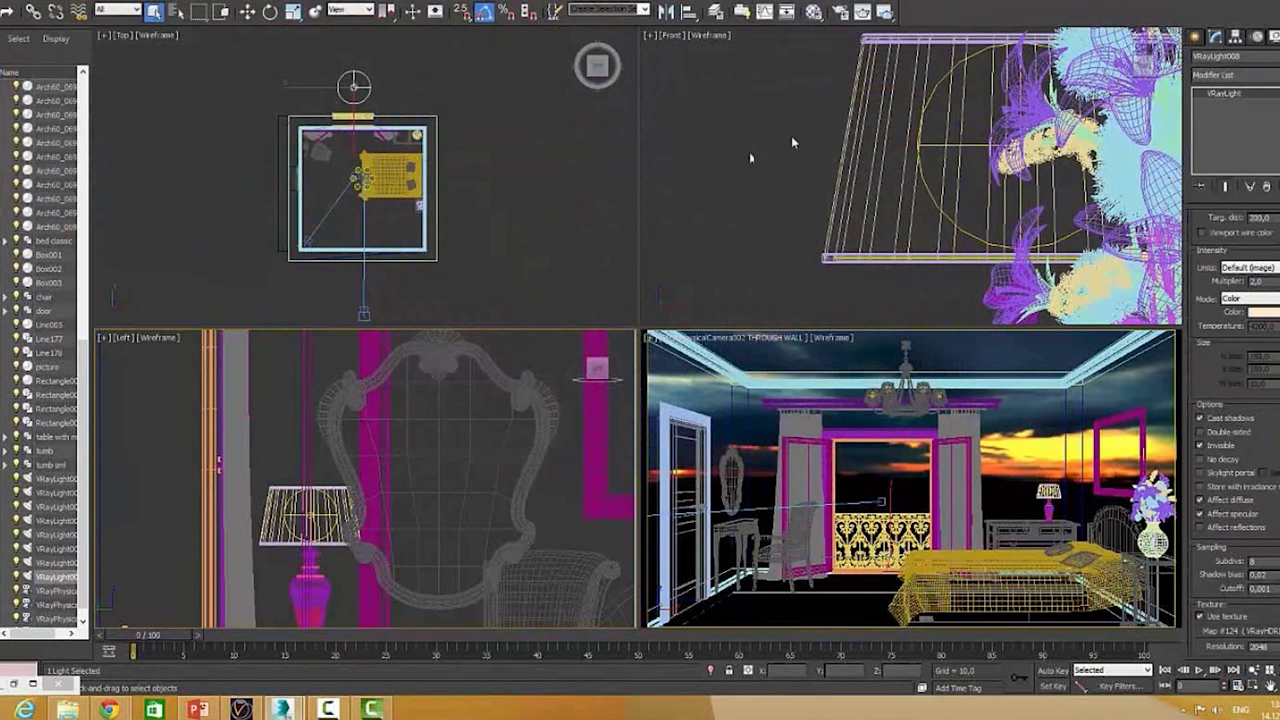
- Change VRayLight008's texture Resolution from 2048 to 4000, then bring up Render Setup
{"action": "scroll", "coordinate": [1215, 328], "scroll_direction": "down", "scroll_amount": 2}
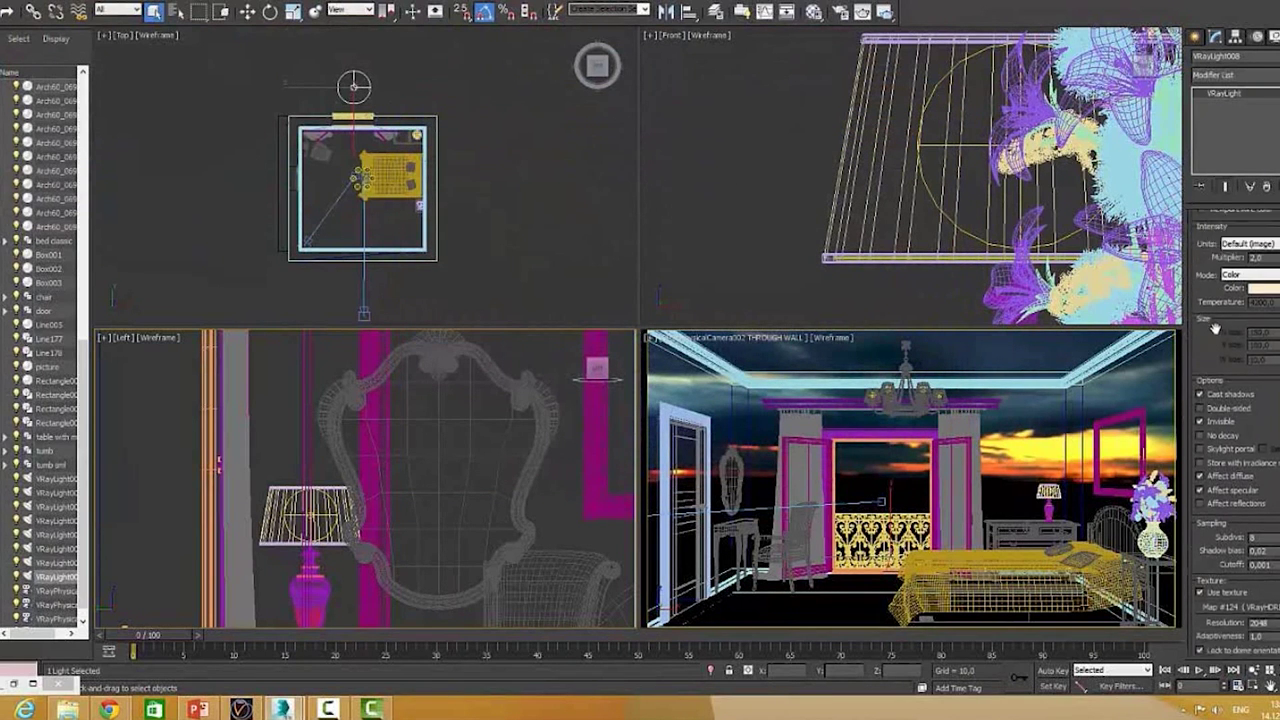
{"action": "scroll", "coordinate": [1215, 328], "scroll_direction": "down", "scroll_amount": 3}
{"action": "scroll", "coordinate": [1240, 400], "scroll_direction": "down", "scroll_amount": 3}
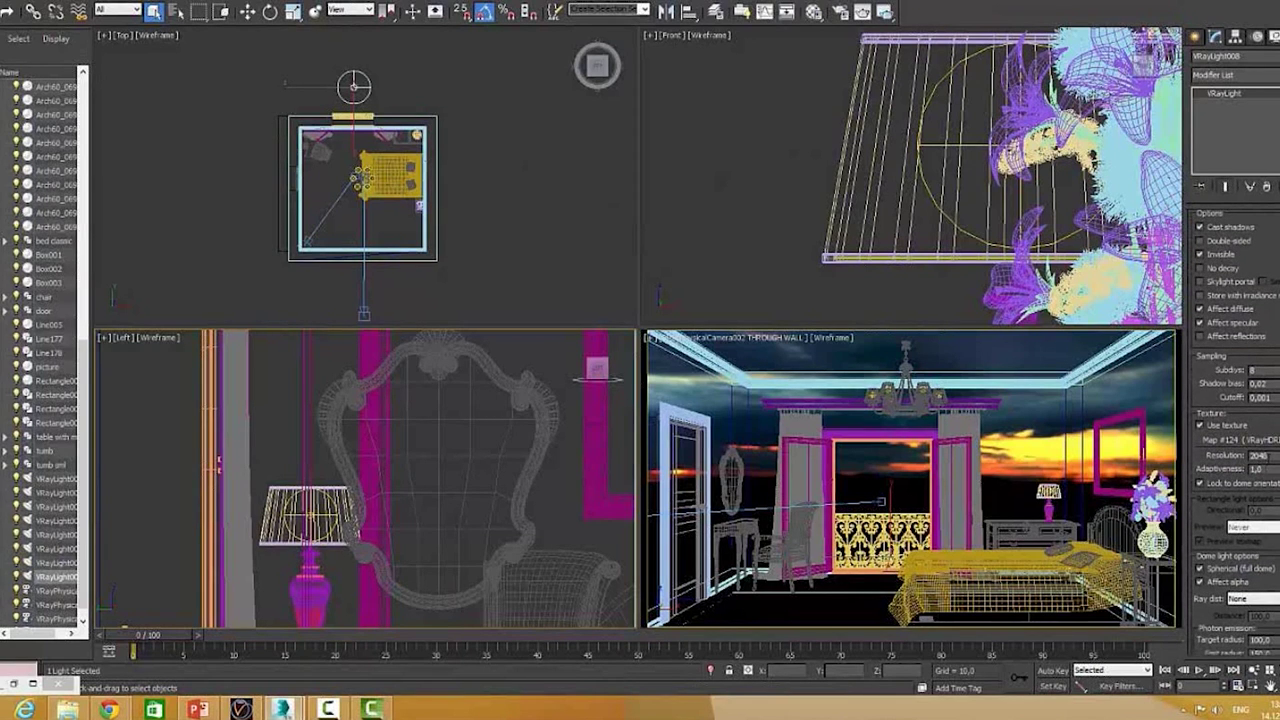
{"action": "double_click", "coordinate": [1258, 455]}
{"action": "type", "text": "4000"}
{"action": "left_click", "coordinate": [840, 14]}
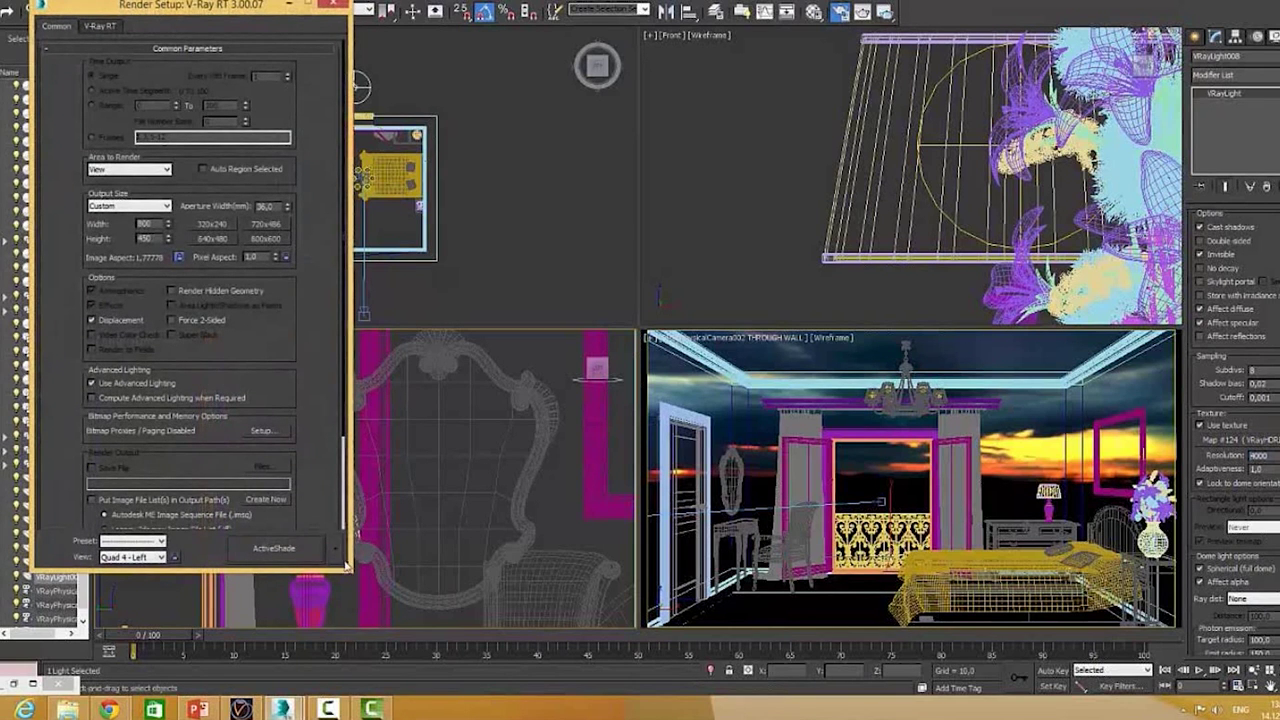
- Switch the renderer to V-Ray Adv and add a VRayGlobalIllumination render element
{"action": "left_click", "coordinate": [349, 567]}
{"action": "left_click", "coordinate": [400, 590]}
{"action": "left_click", "coordinate": [233, 26]}
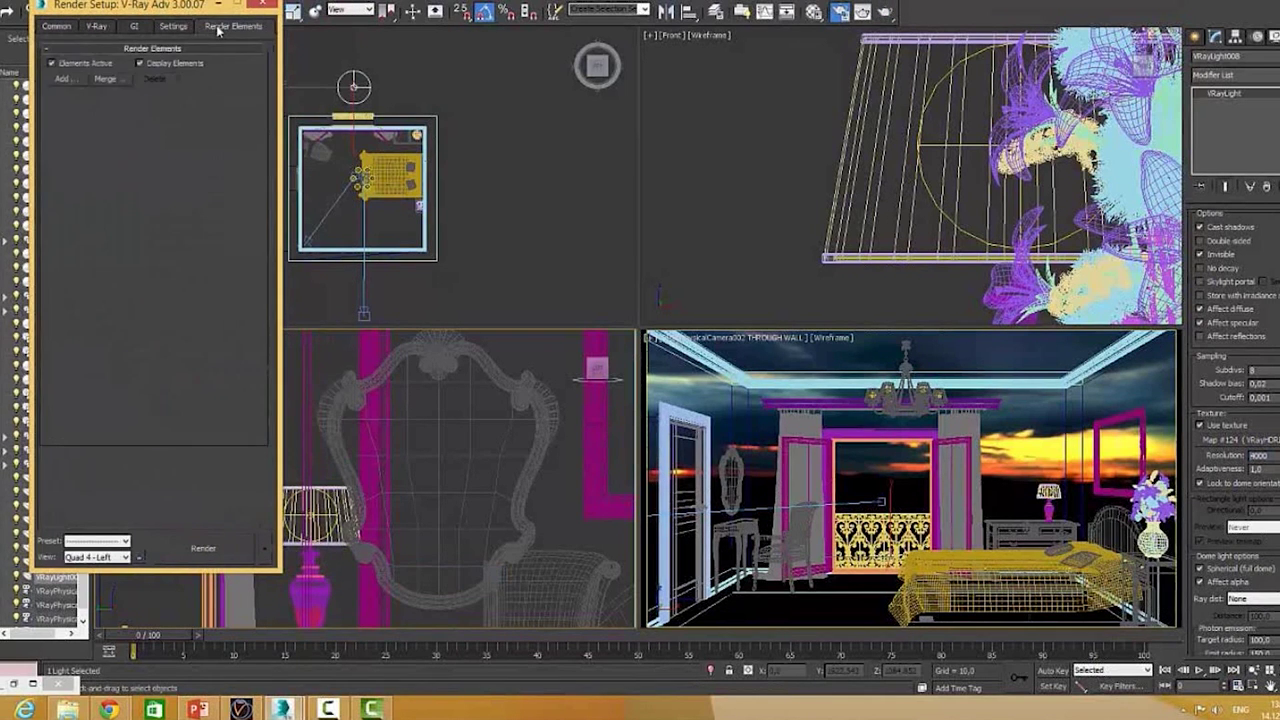
{"action": "left_click", "coordinate": [82, 79]}
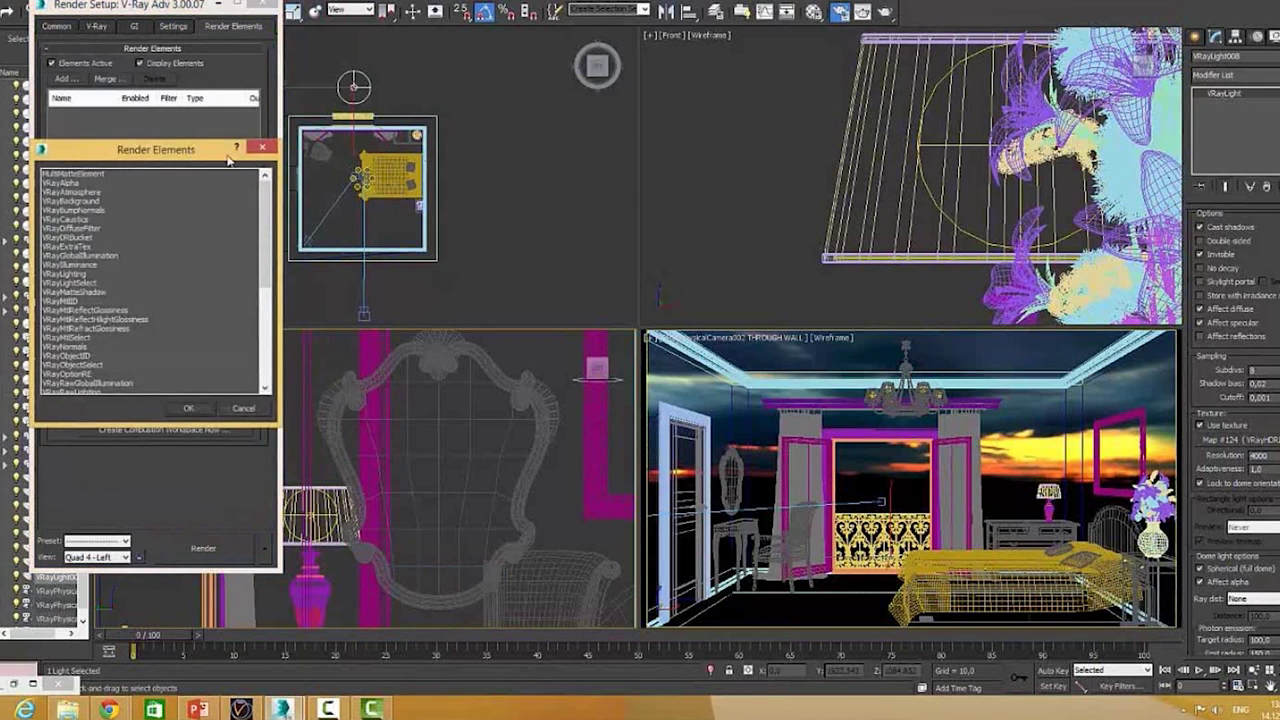
{"action": "left_click_drag", "start_coordinate": [188, 154], "coordinate": [459, 96]}
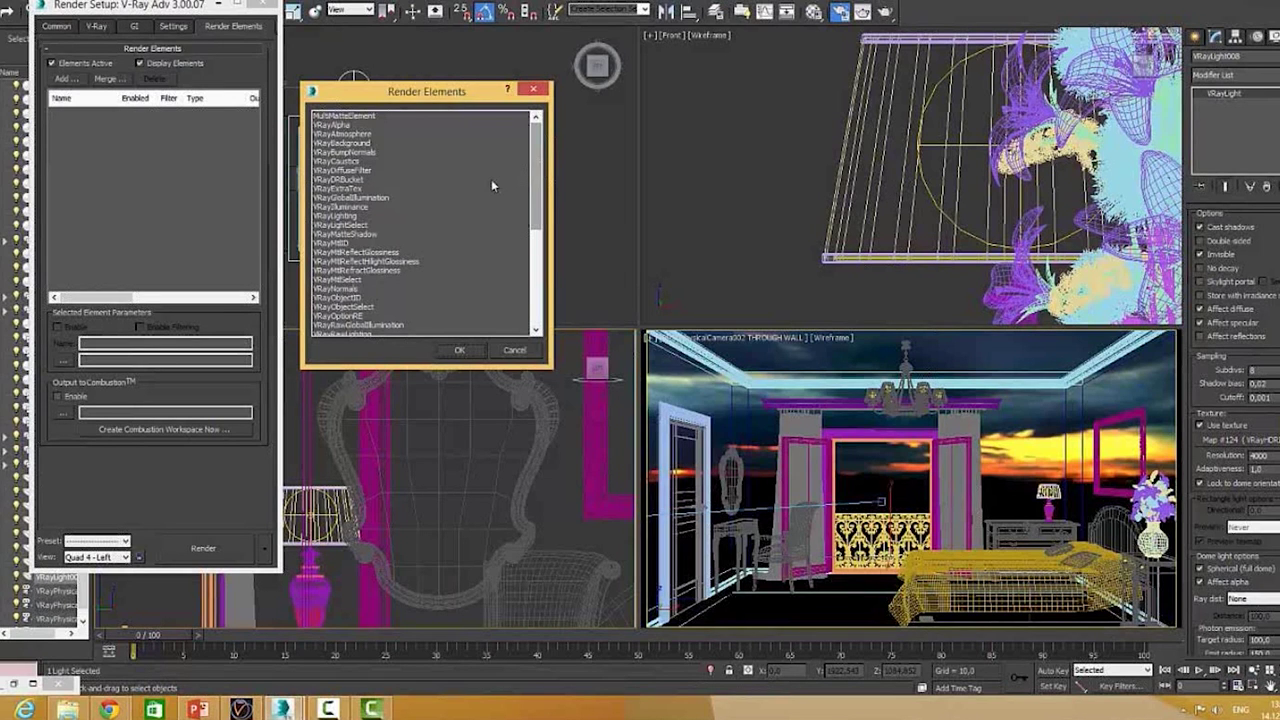
{"action": "left_click", "coordinate": [393, 197]}
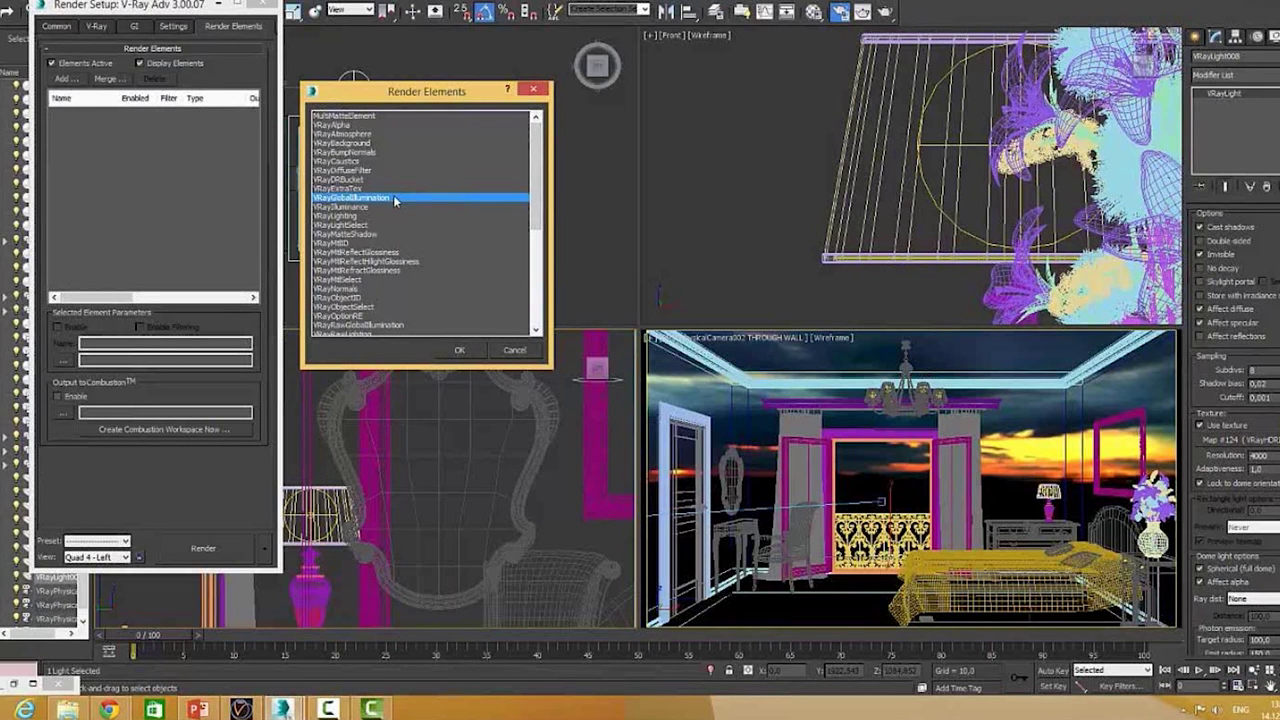
{"action": "double_click", "coordinate": [393, 197]}
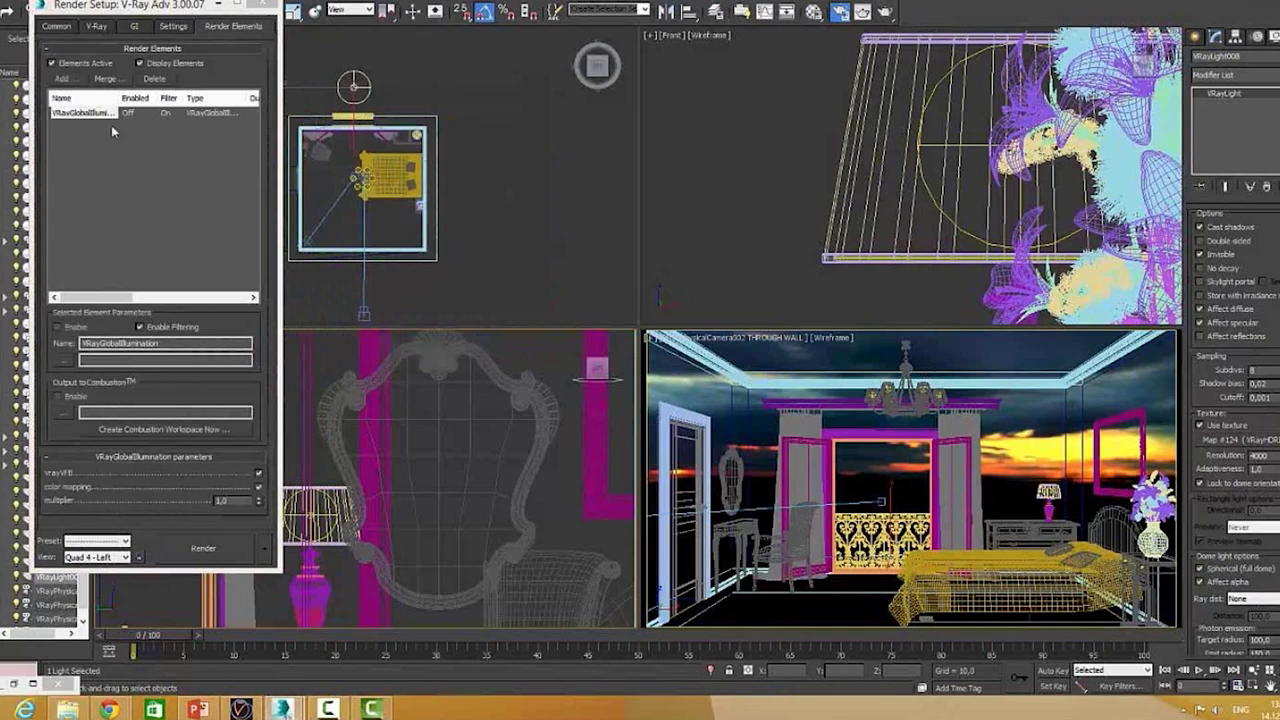
- Add a VRayLightSelect render element
{"action": "left_click", "coordinate": [84, 80]}
{"action": "mouse_move", "coordinate": [264, 256]}
{"action": "left_mouse_down"}
{"action": "mouse_move", "coordinate": [264, 334]}
{"action": "mouse_move", "coordinate": [262, 320]}
{"action": "left_mouse_up"}
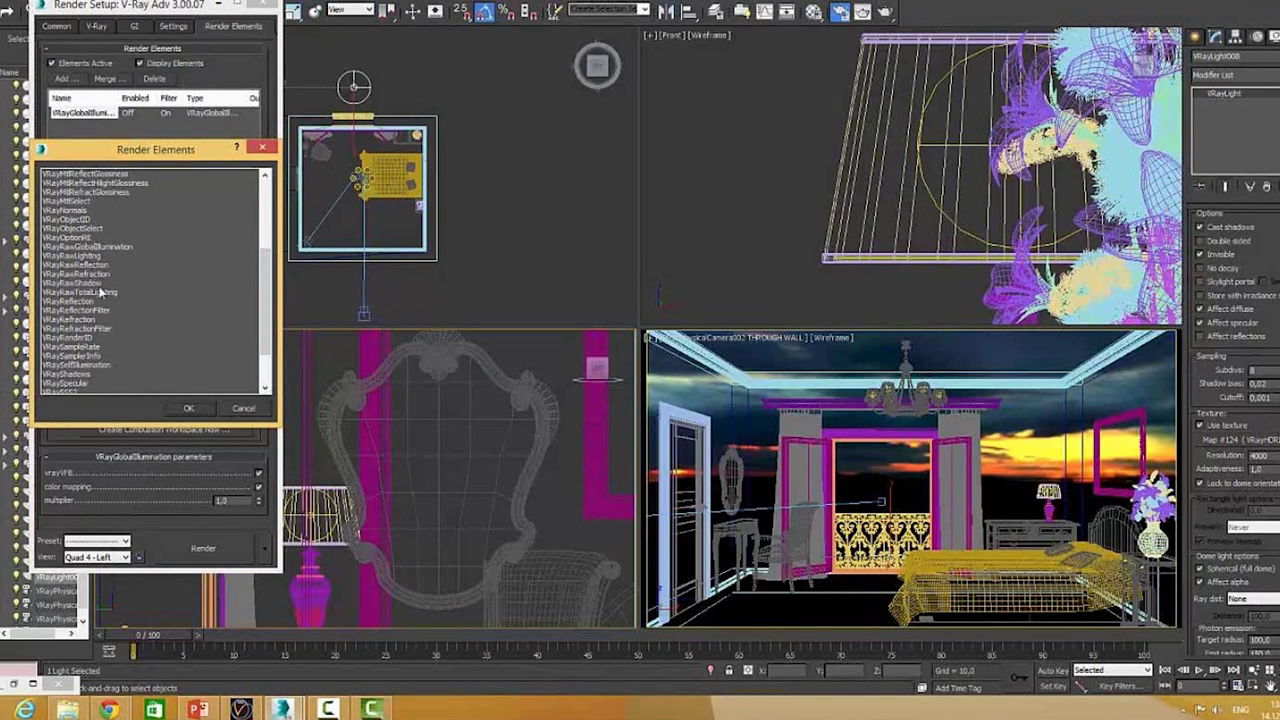
{"action": "left_click_drag", "start_coordinate": [278, 303], "coordinate": [271, 230]}
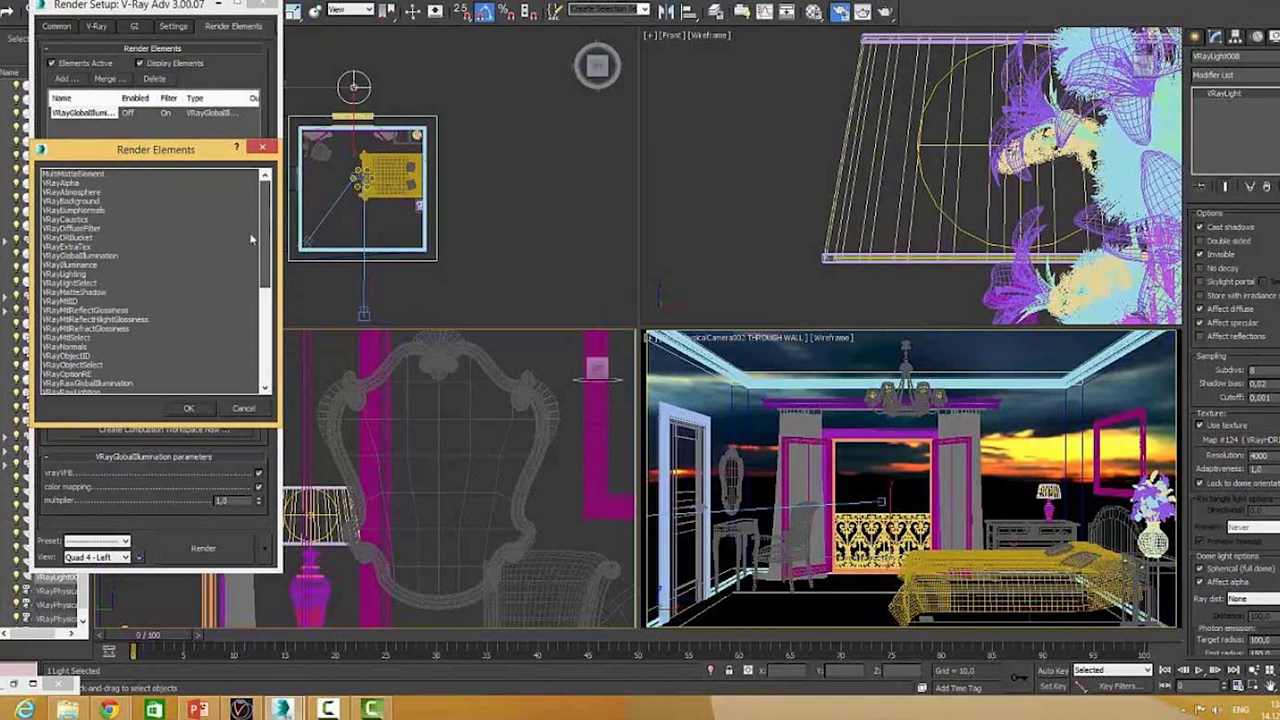
{"action": "double_click", "coordinate": [108, 281]}
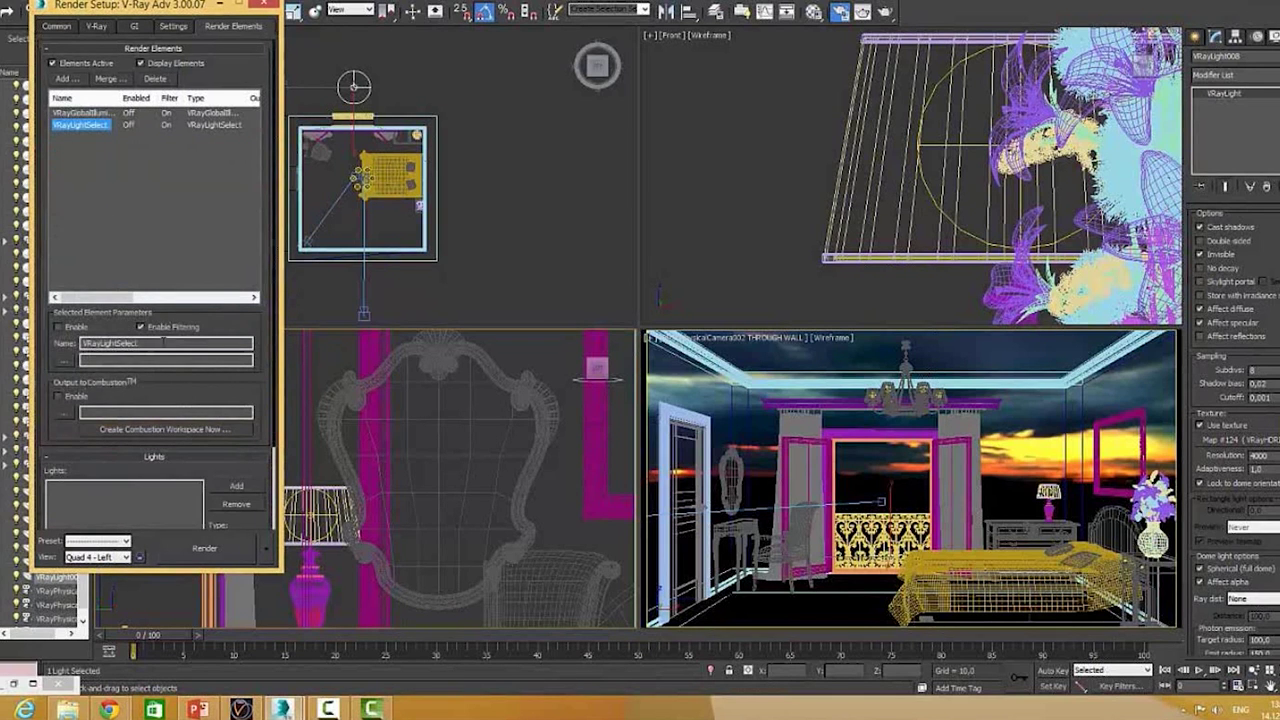
- Add VRayLight008 to the light-select element and rename it Dome
{"action": "scroll", "coordinate": [56, 418], "scroll_direction": "down", "scroll_amount": 3}
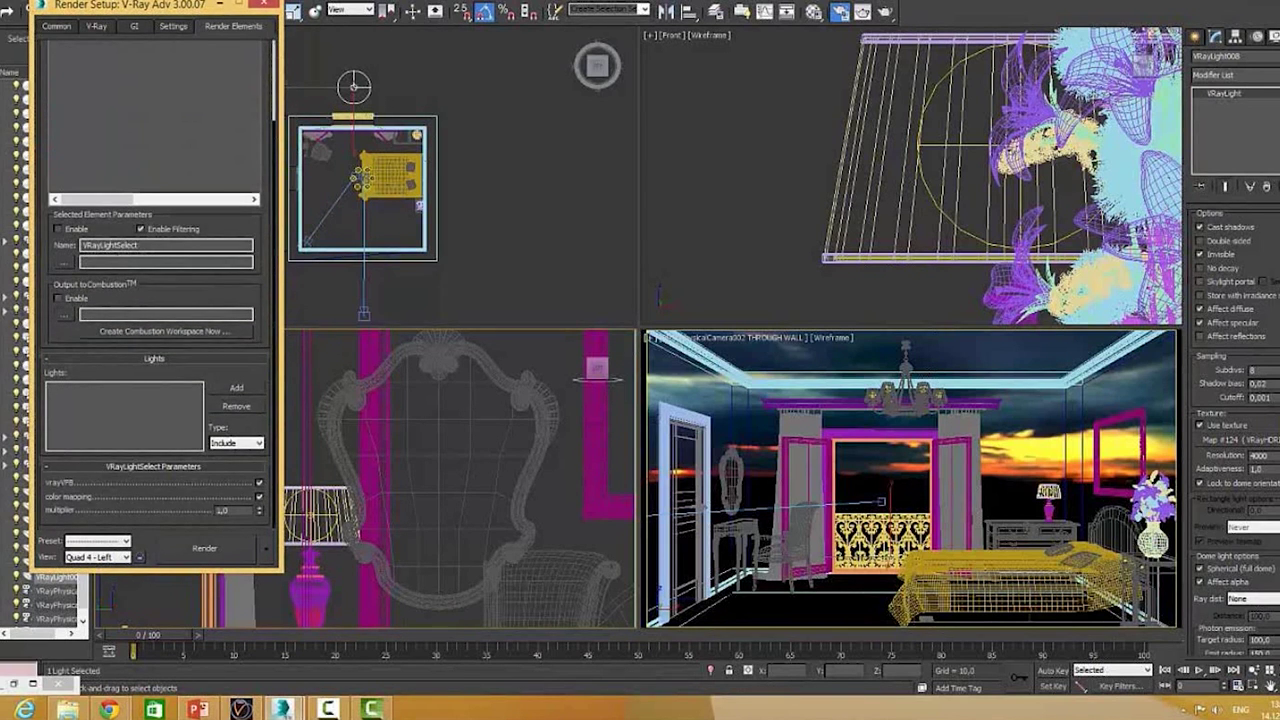
{"action": "left_click", "coordinate": [248, 389]}
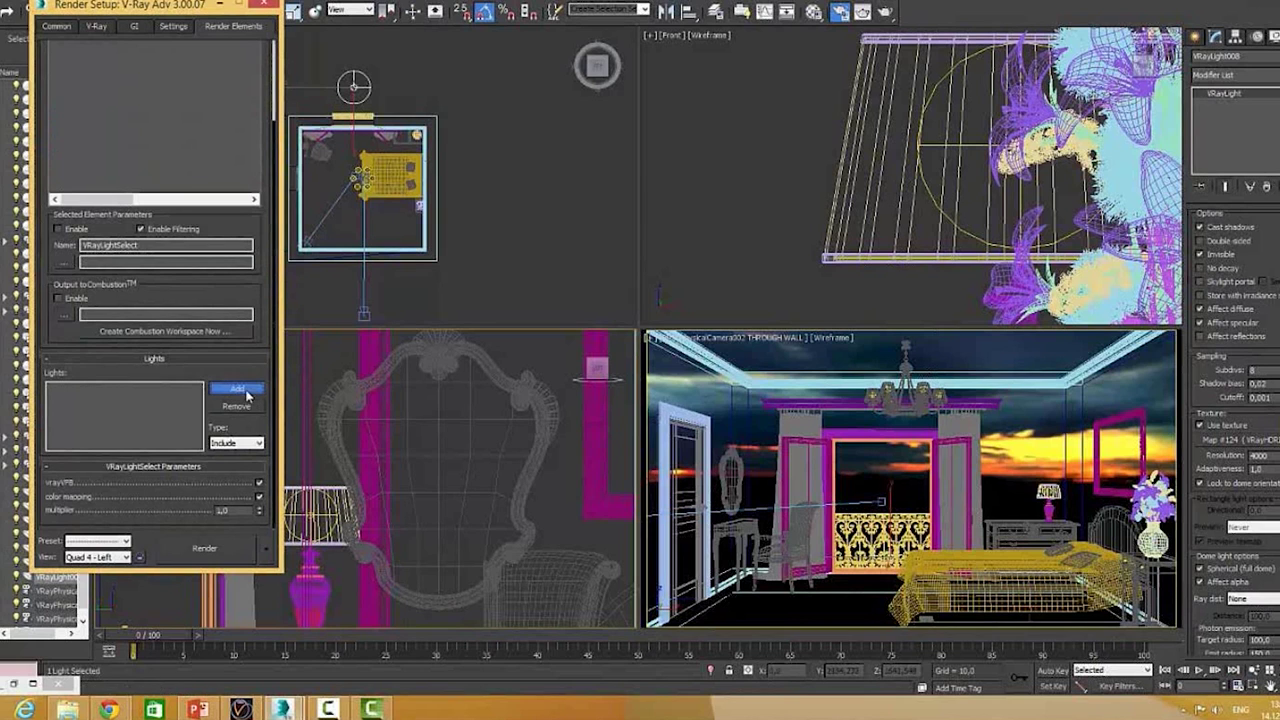
{"action": "left_click", "coordinate": [354, 87]}
{"action": "left_click", "coordinate": [354, 87]}
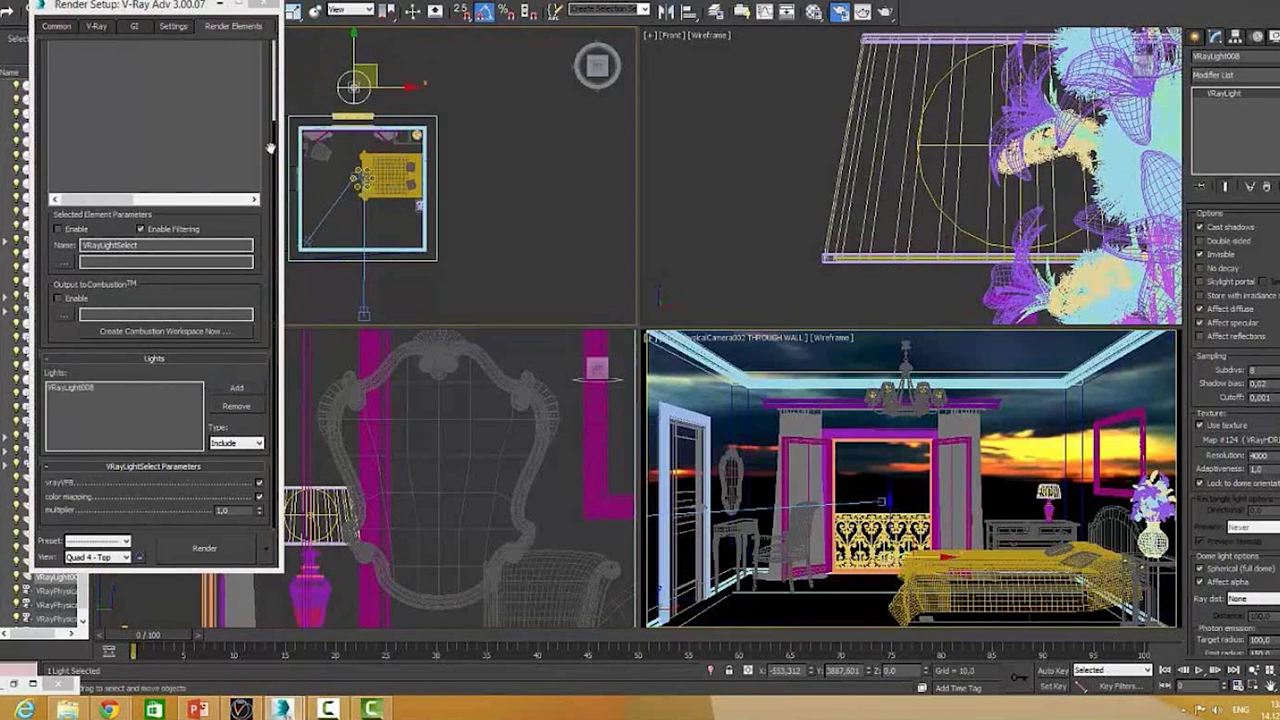
{"action": "scroll", "coordinate": [116, 186], "scroll_direction": "up", "scroll_amount": 3}
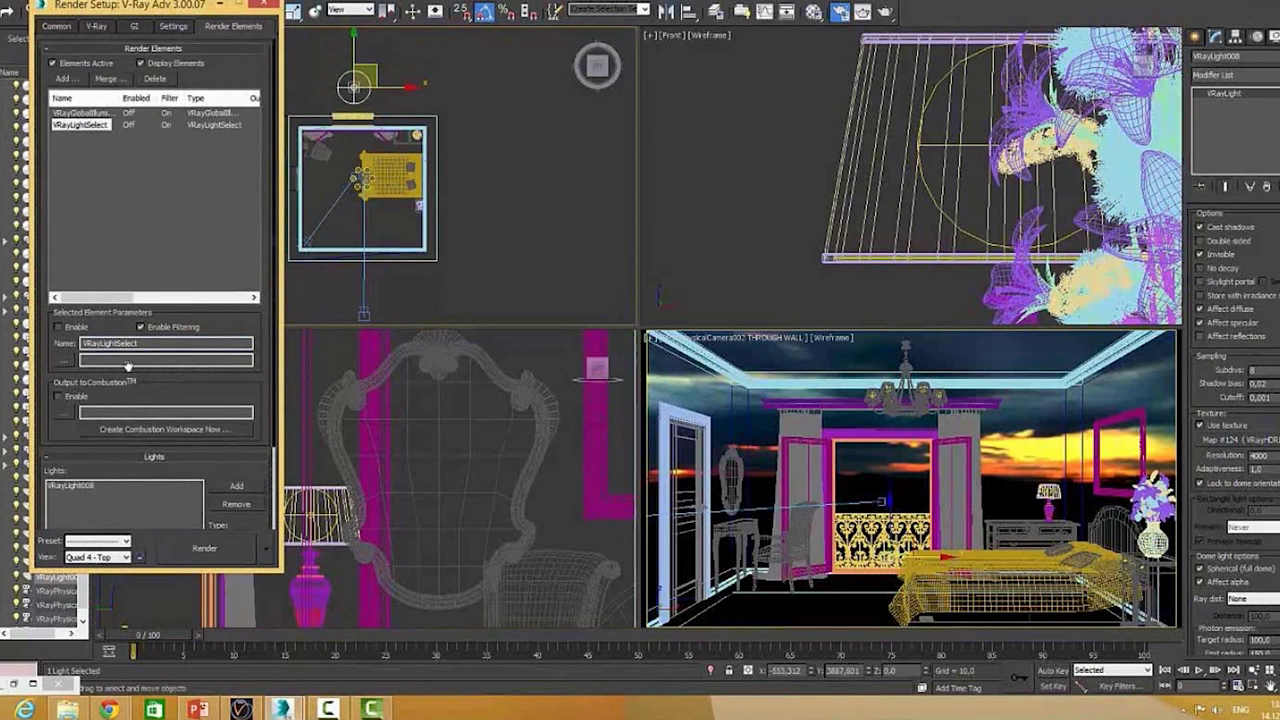
{"action": "double_click", "coordinate": [150, 343]}
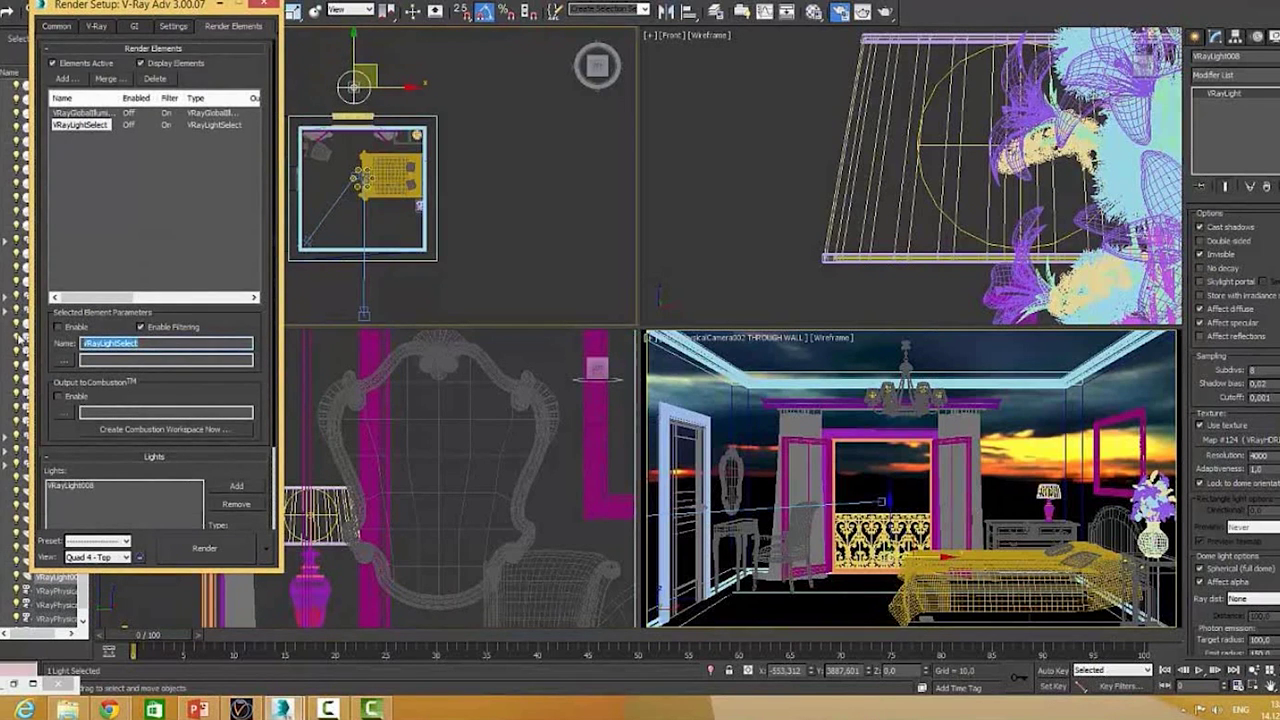
{"action": "type", "text": "Dome"}
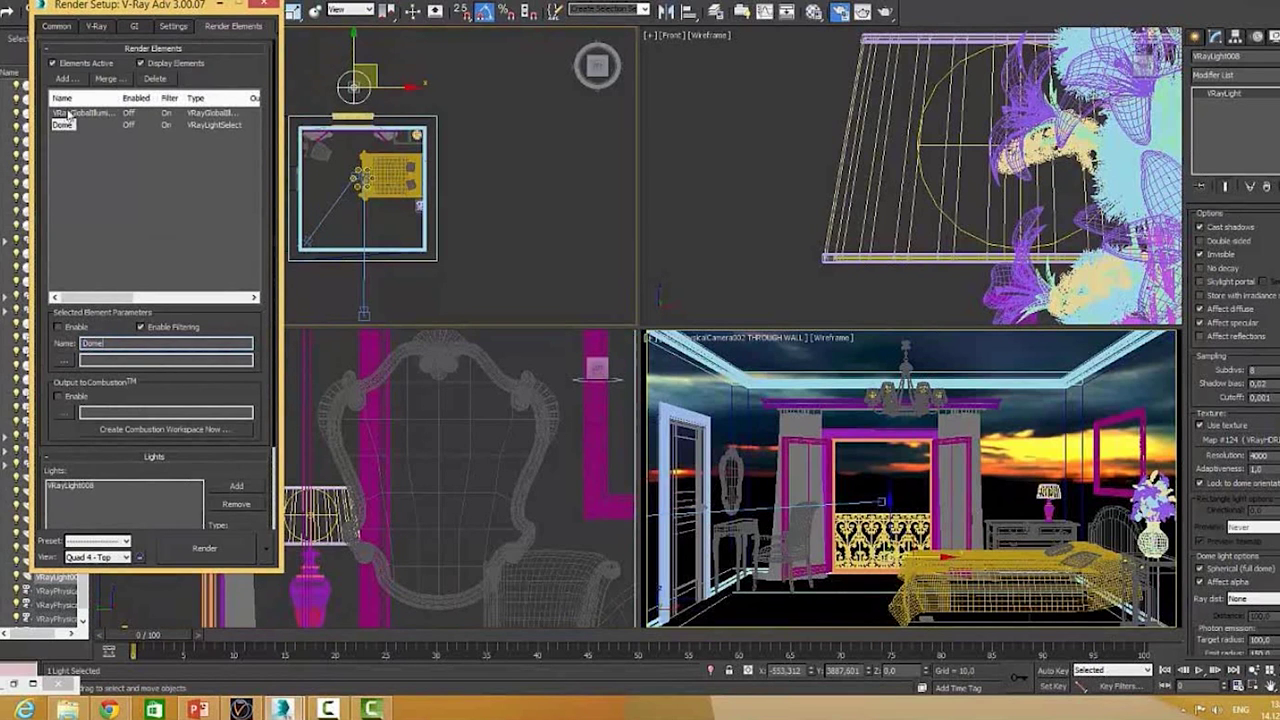
- Add a second VRayLightSelect element and begin picking a light for it
{"action": "left_click", "coordinate": [67, 78]}
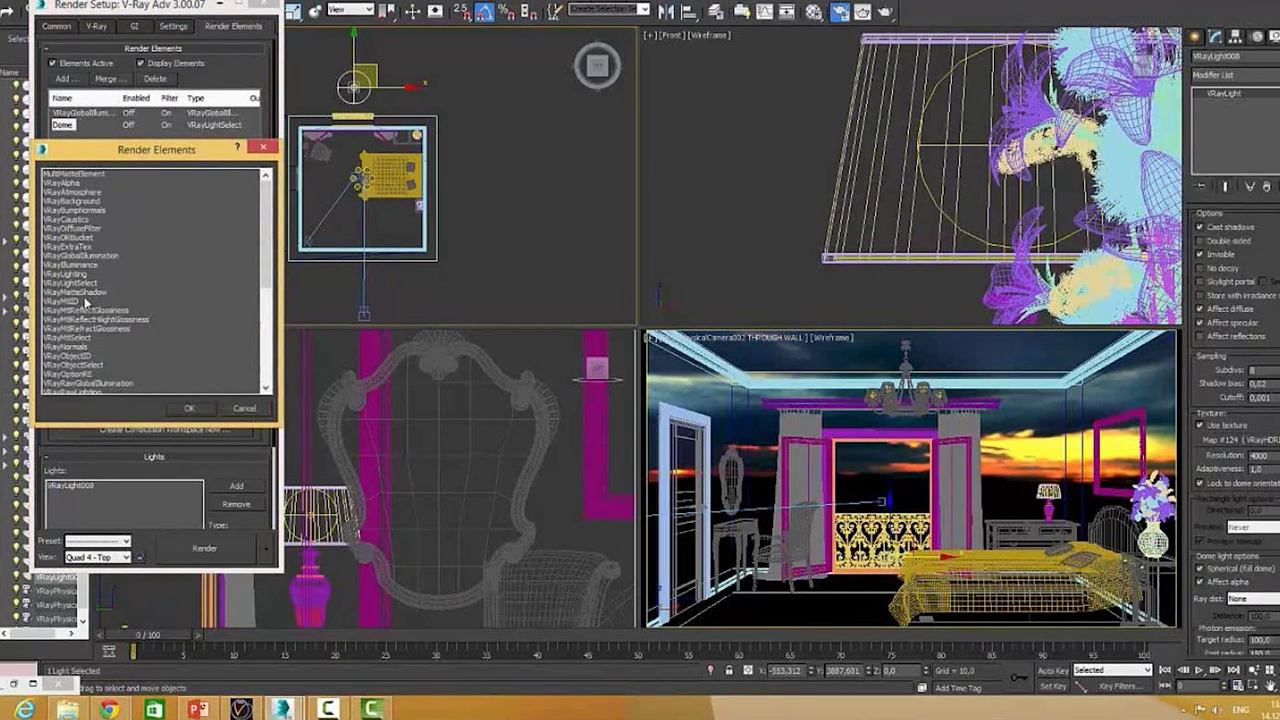
{"action": "double_click", "coordinate": [86, 282]}
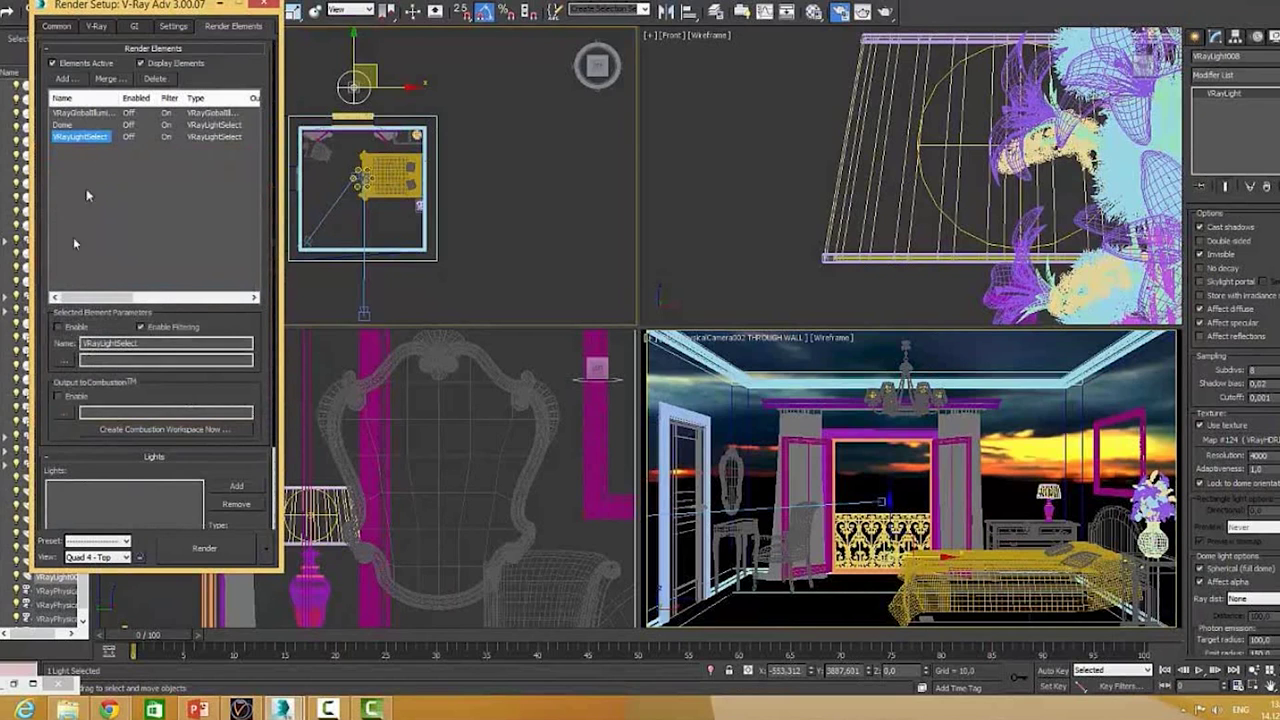
{"action": "left_click", "coordinate": [67, 78]}
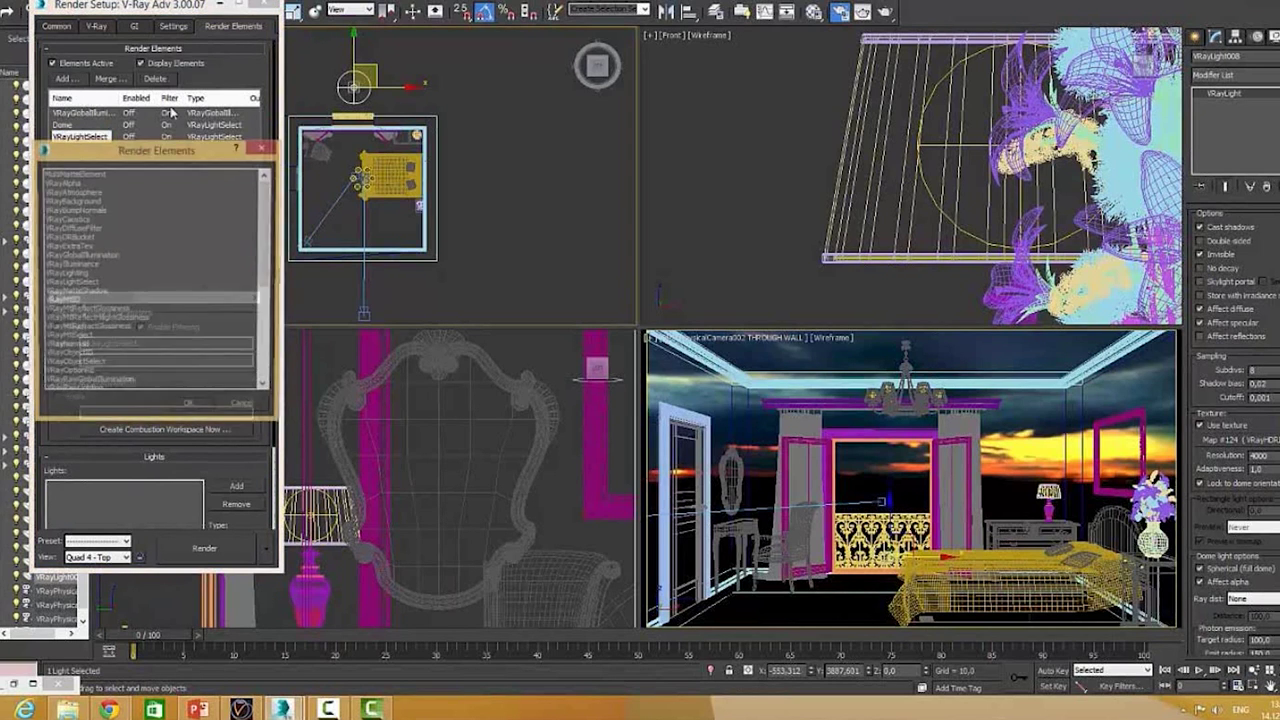
{"action": "left_click", "coordinate": [245, 408]}
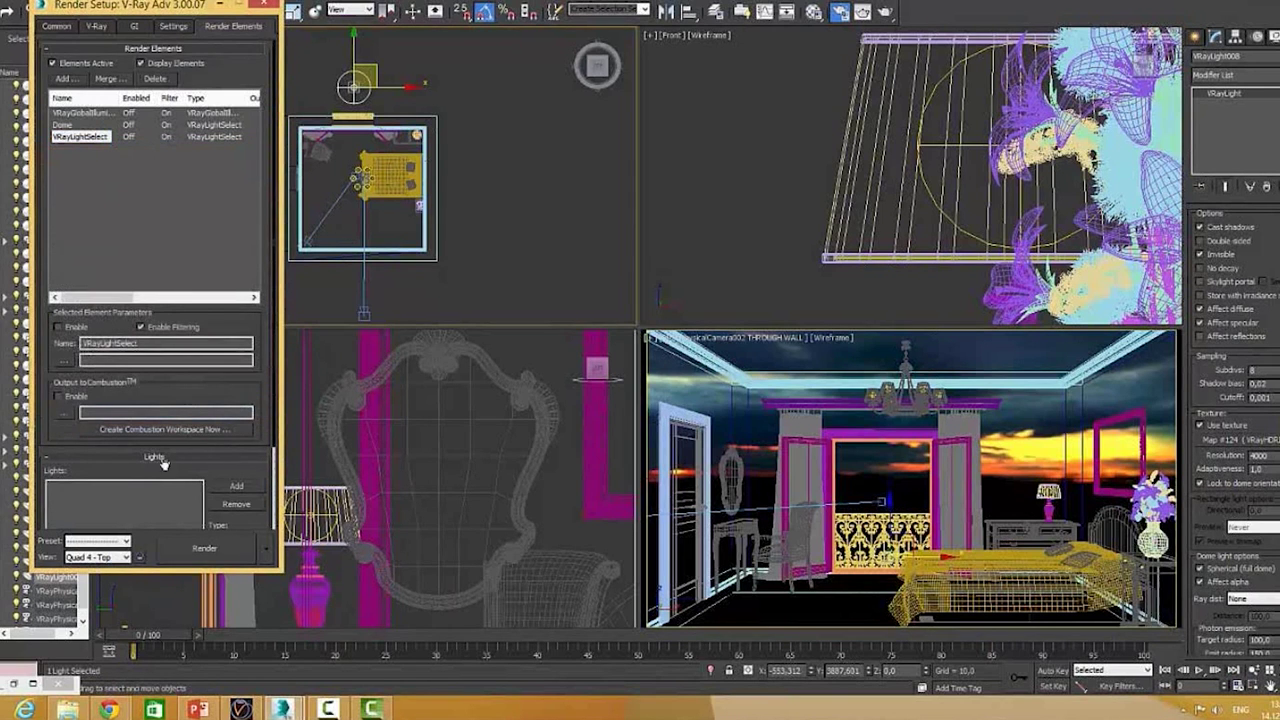
{"action": "scroll", "coordinate": [93, 455], "scroll_direction": "down", "scroll_amount": 3}
{"action": "left_click", "coordinate": [236, 387]}
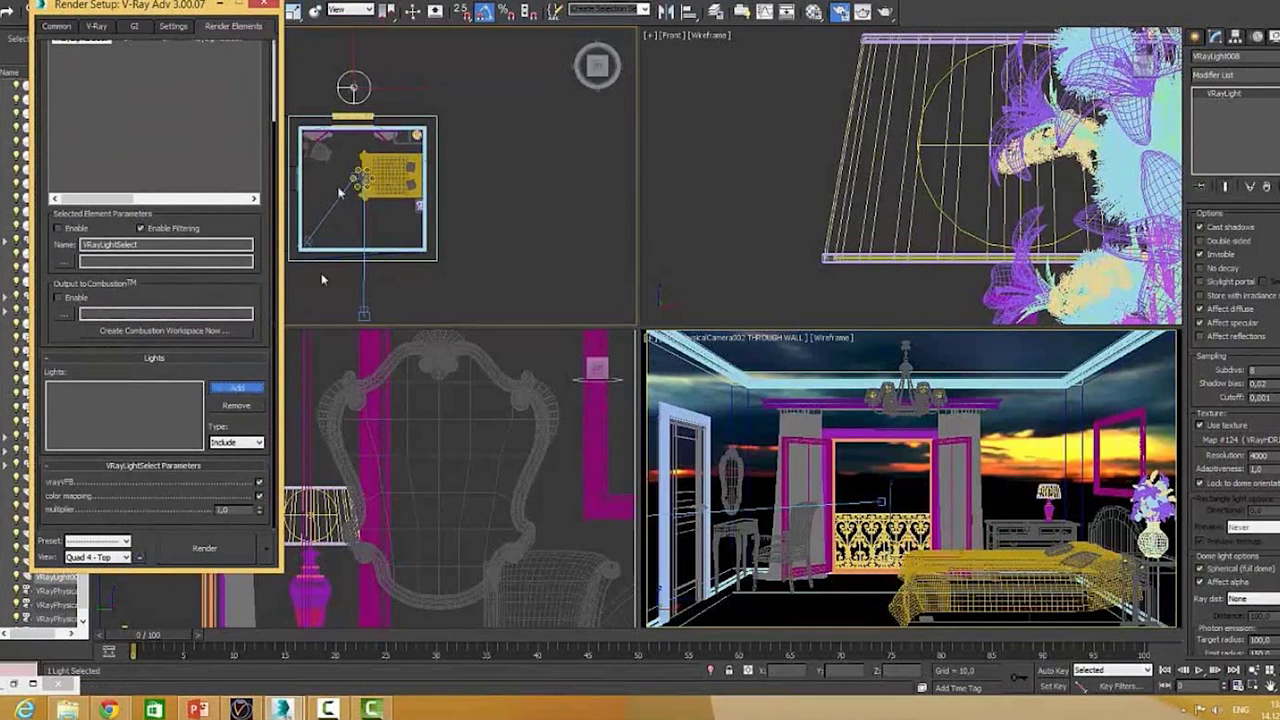
{"action": "scroll", "coordinate": [436, 115], "scroll_direction": "up", "scroll_amount": 3}
{"action": "scroll", "coordinate": [410, 180], "scroll_direction": "up", "scroll_amount": 2}
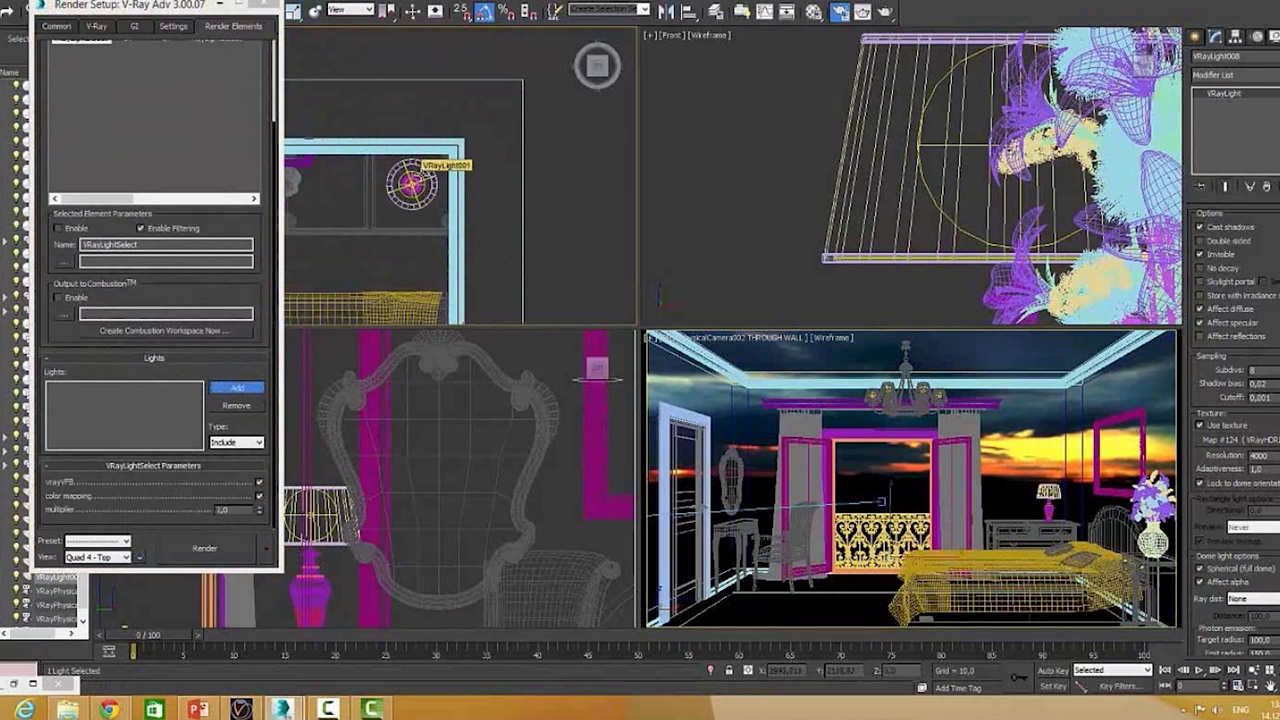
- Add VRayLight001 to the second light-select element and rename it bra
{"action": "left_click", "coordinate": [412, 183]}
{"action": "scroll", "coordinate": [52, 252], "scroll_direction": "up", "scroll_amount": 5}
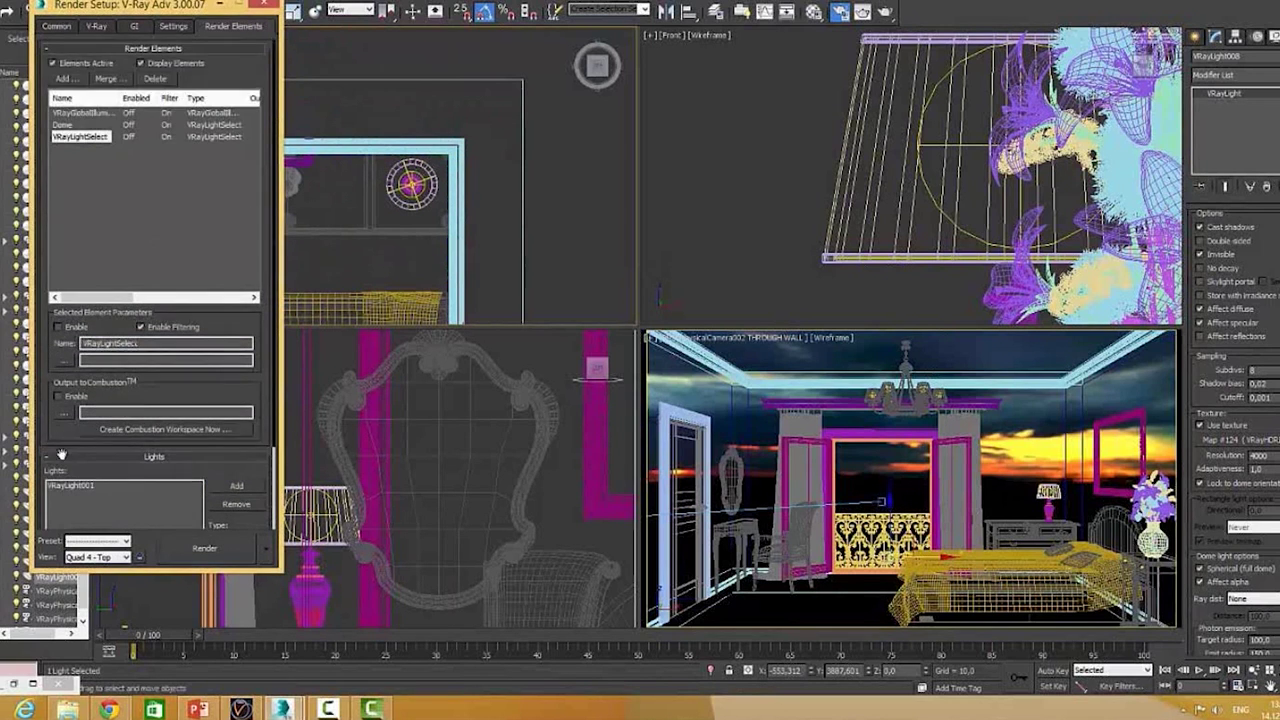
{"action": "double_click", "coordinate": [130, 342]}
{"action": "type", "text": "br"}
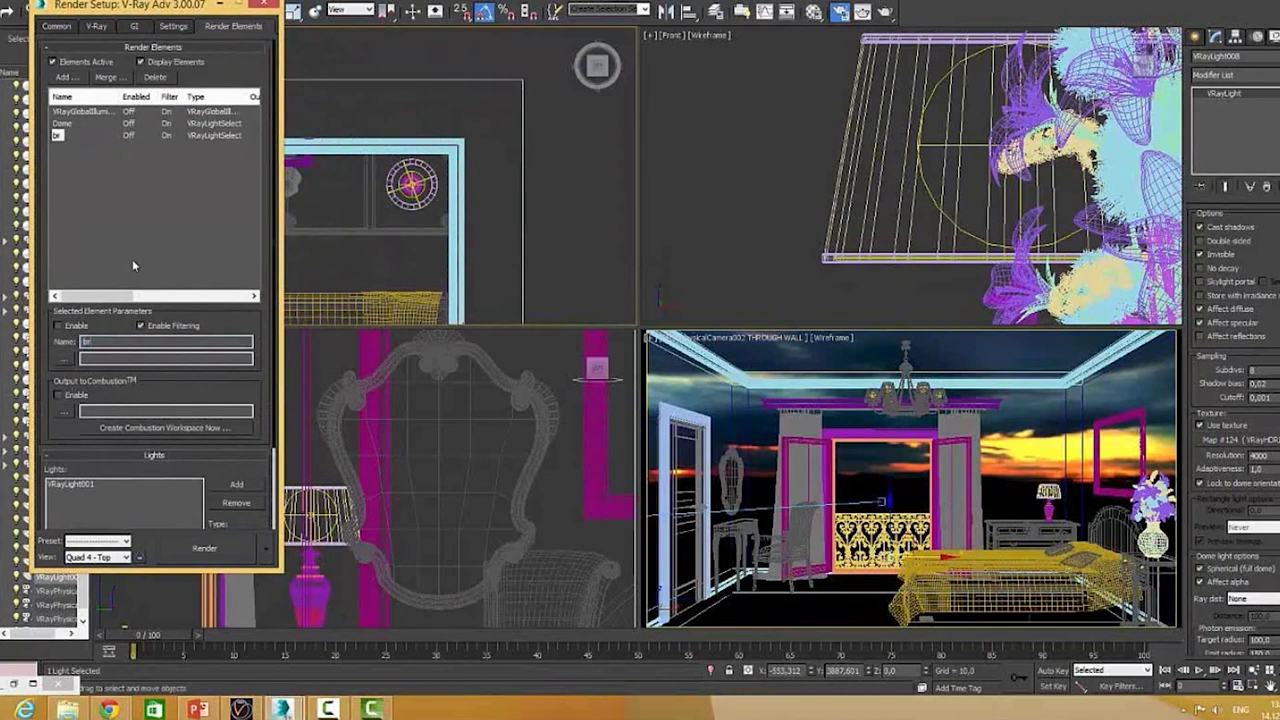
{"action": "type", "text": "a"}
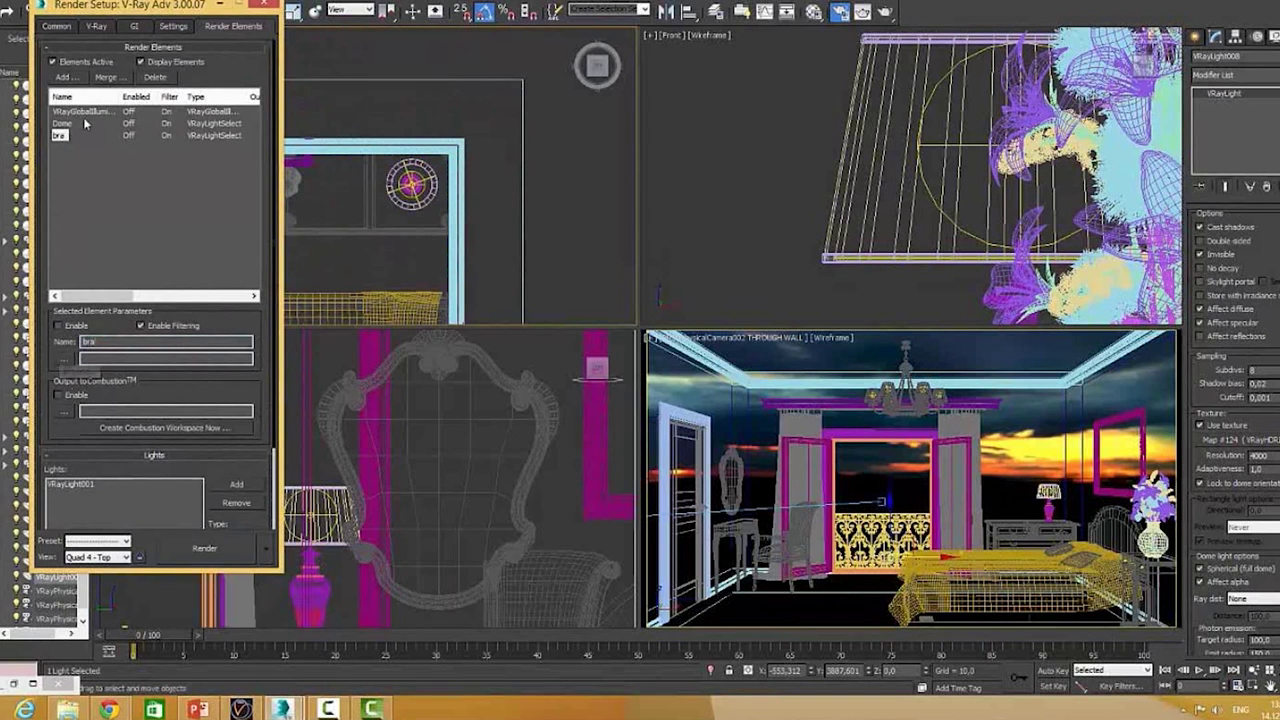
- Add a third VRayLightSelect element, select it, and begin adding lights to it
{"action": "left_click", "coordinate": [67, 77]}
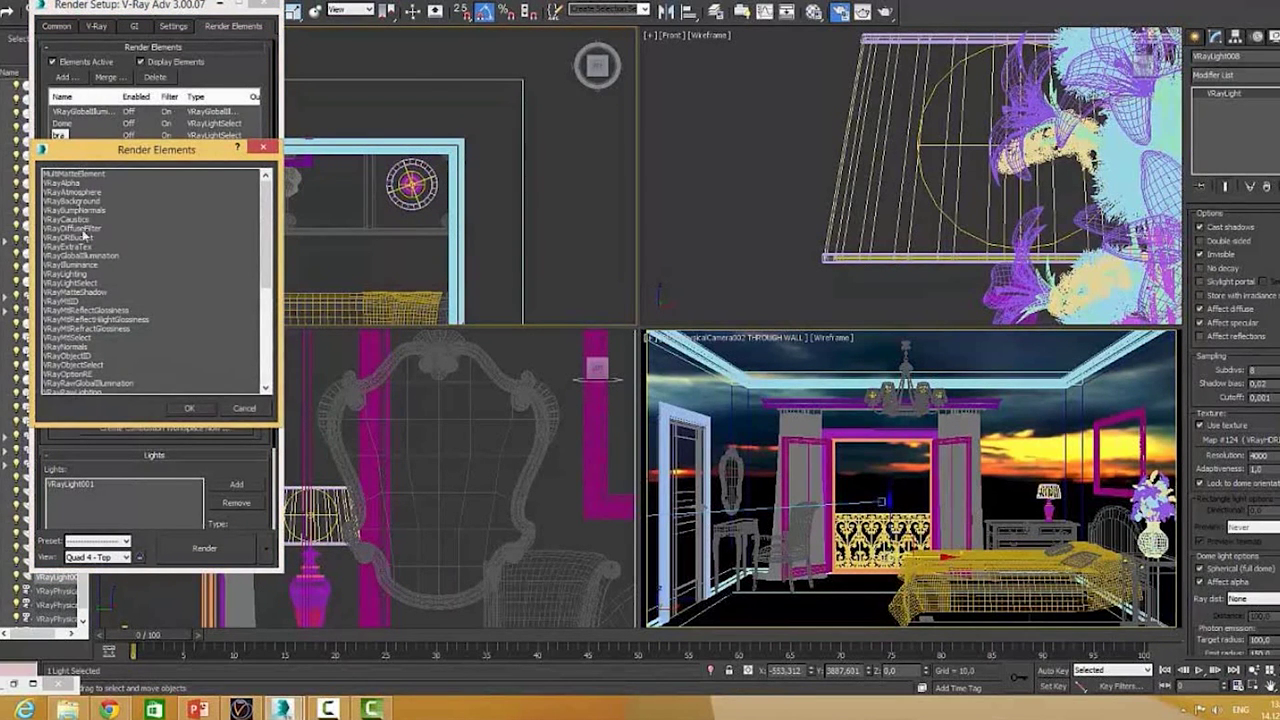
{"action": "double_click", "coordinate": [93, 284]}
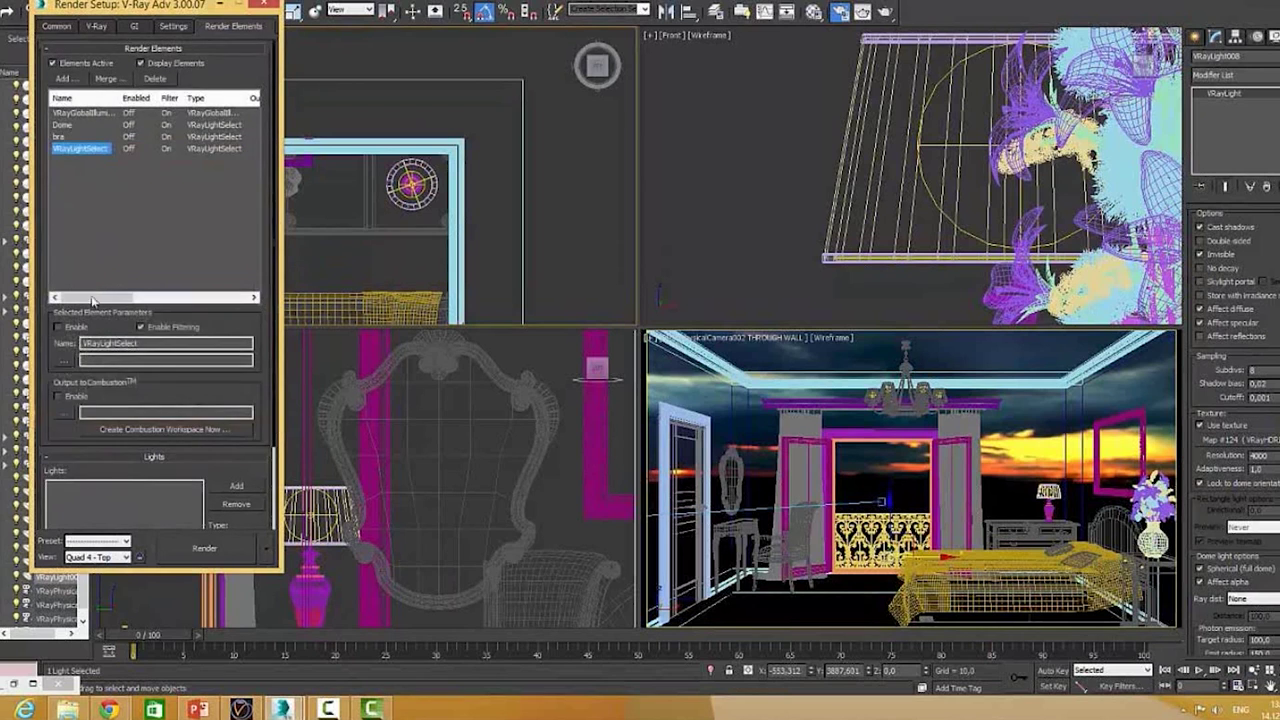
{"action": "left_click_drag", "start_coordinate": [46, 355], "coordinate": [40, 195]}
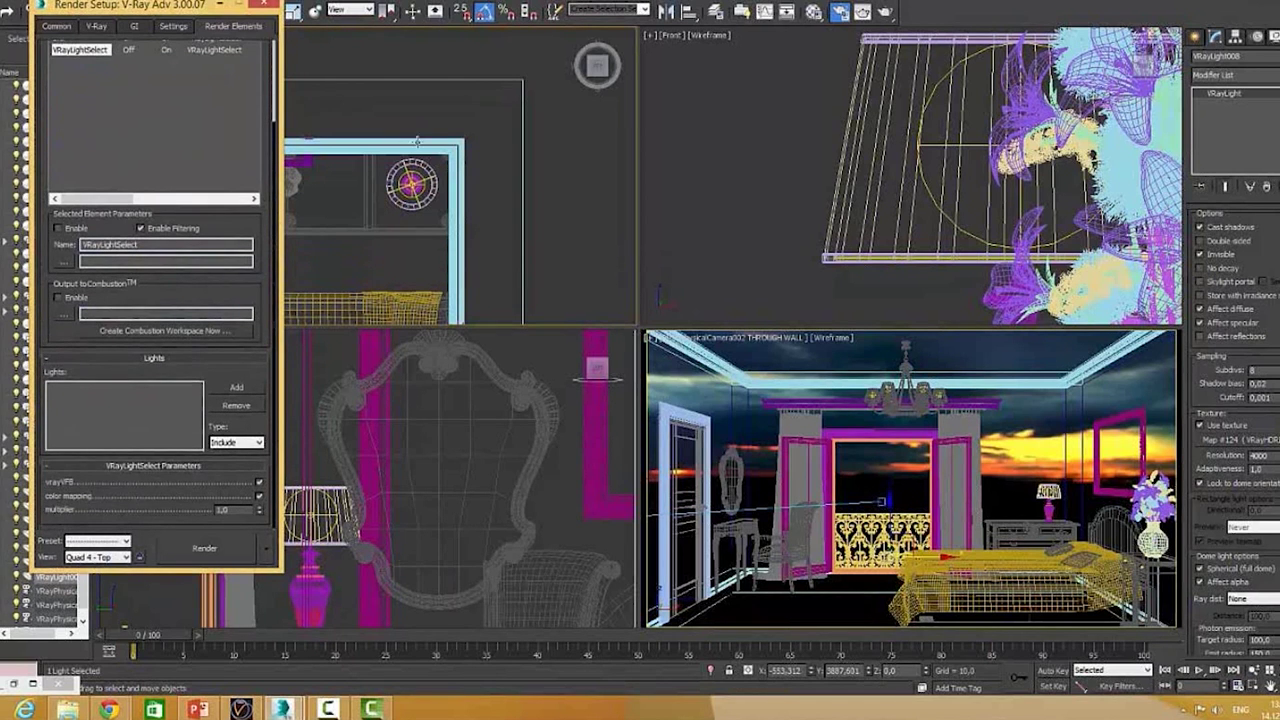
{"action": "left_click", "coordinate": [418, 178]}
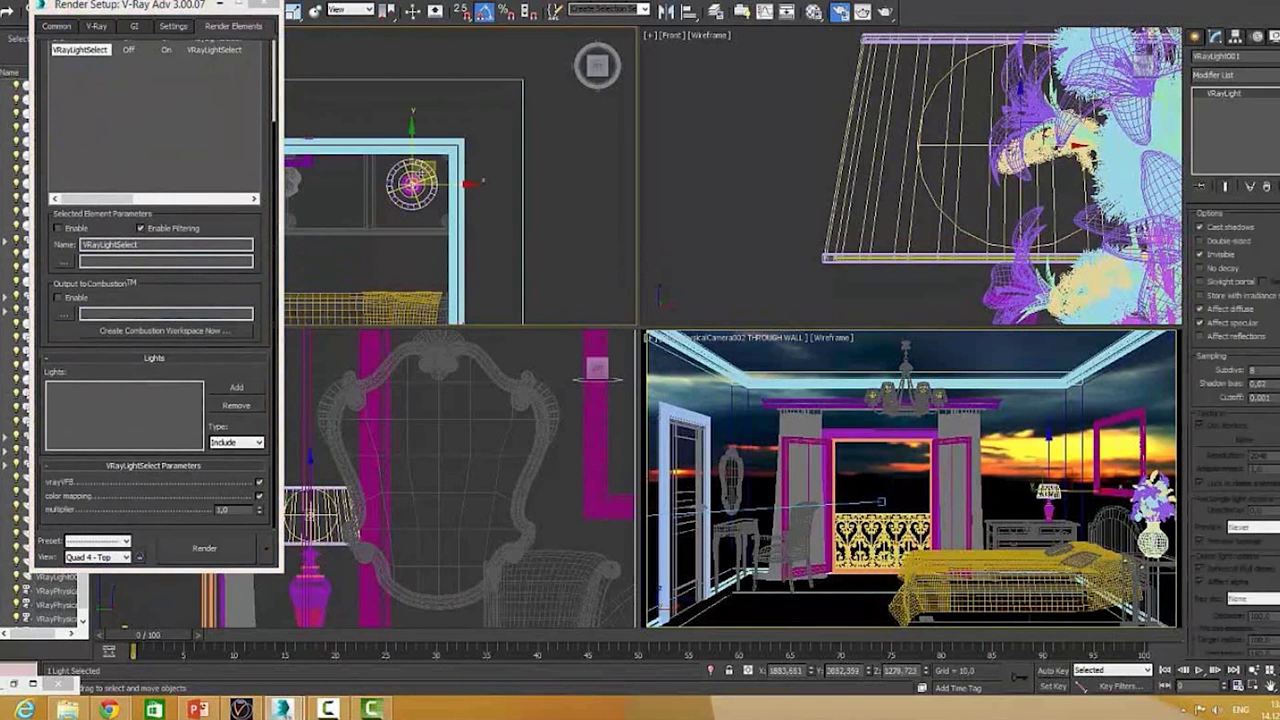
{"action": "left_click", "coordinate": [96, 50]}
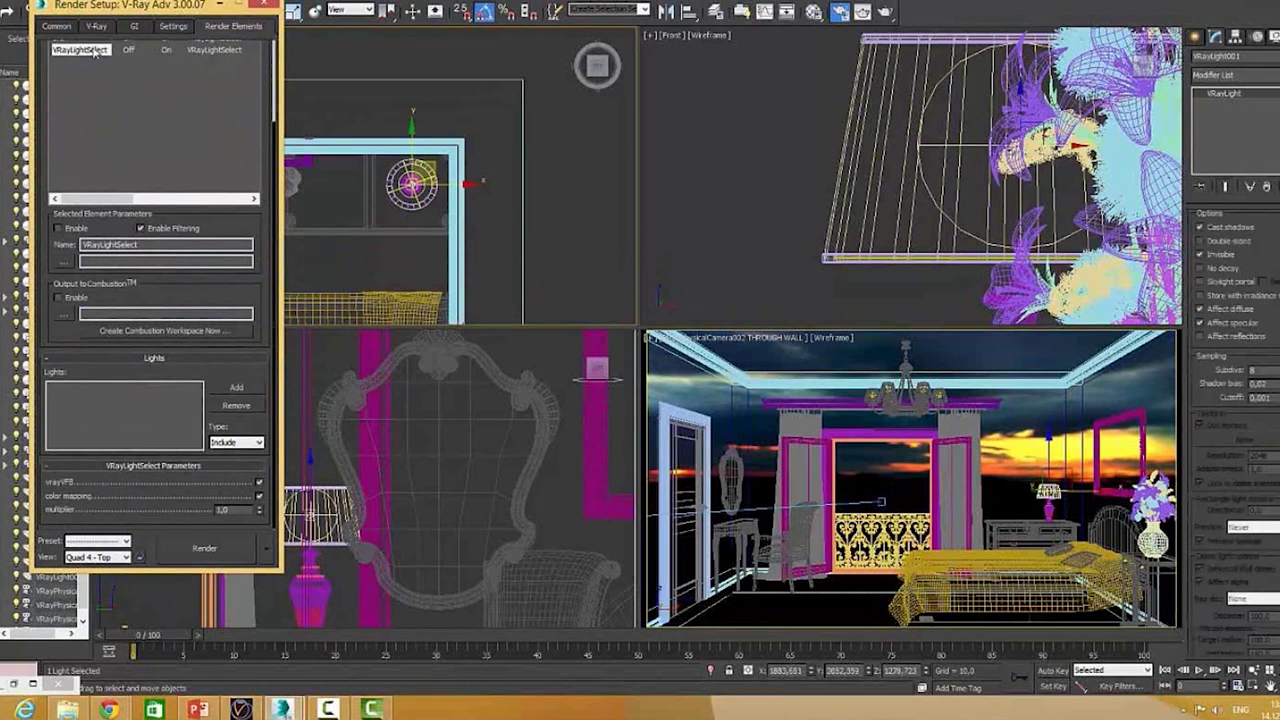
{"action": "left_click", "coordinate": [227, 387]}
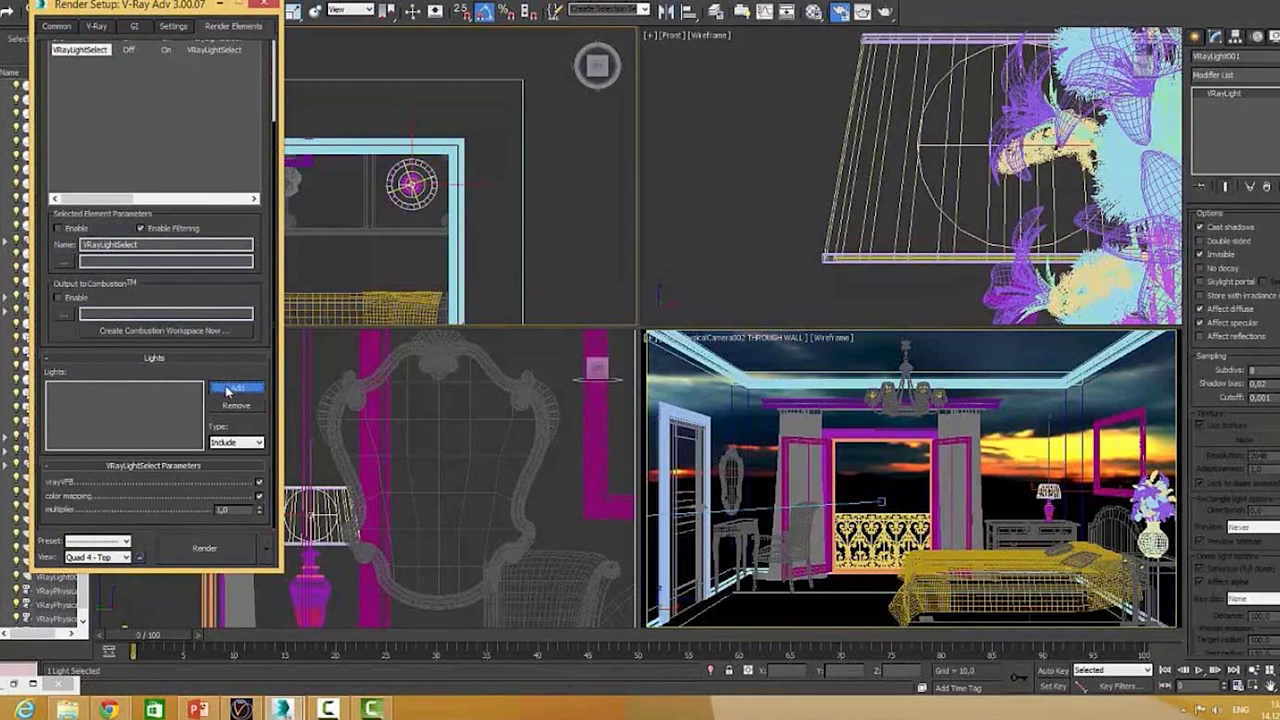
- Add VRayLight002 through VRayLight007 to the third light-select pass
{"action": "left_click_drag", "start_coordinate": [200, 5], "coordinate": [268, 61]}
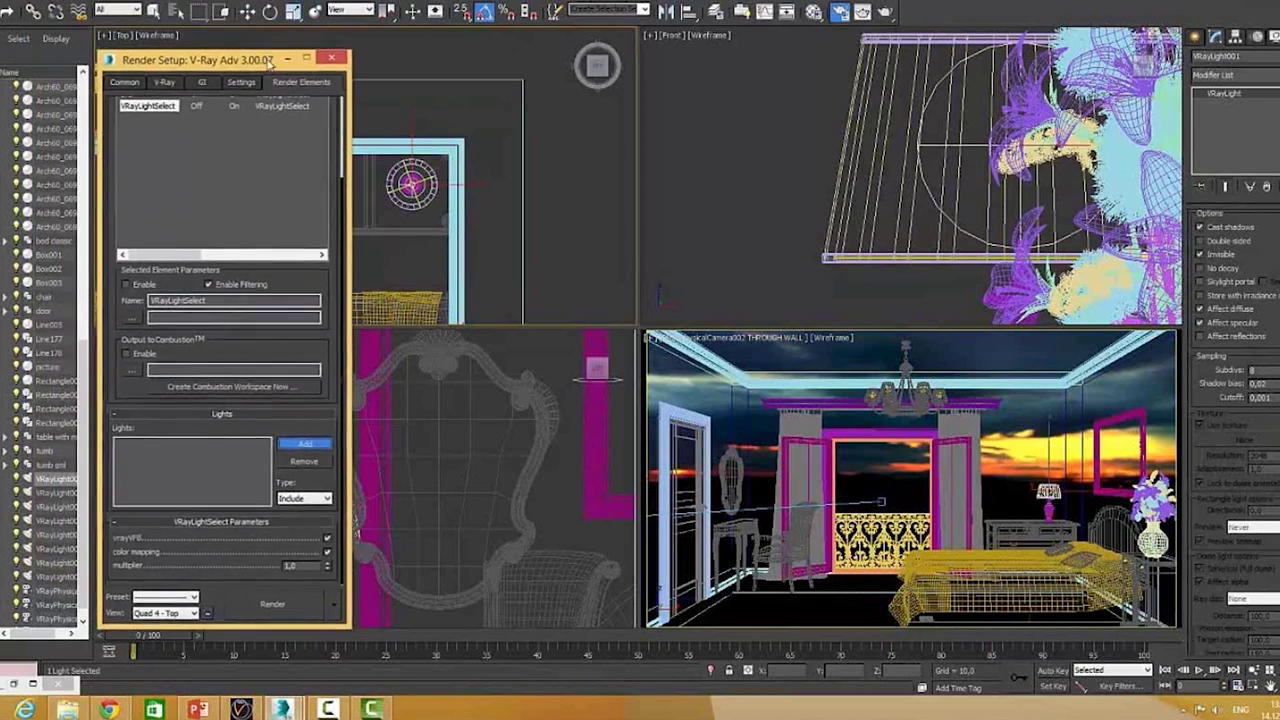
{"action": "left_click", "coordinate": [175, 12]}
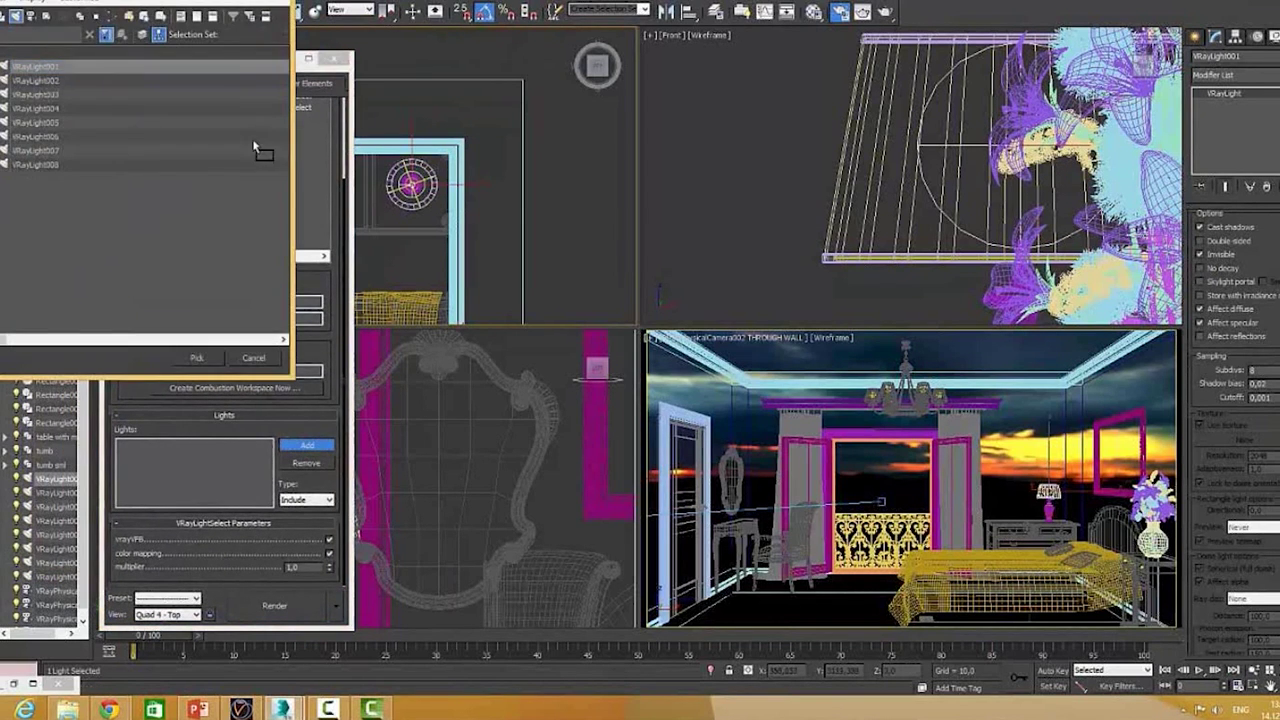
{"action": "left_click", "coordinate": [47, 82]}
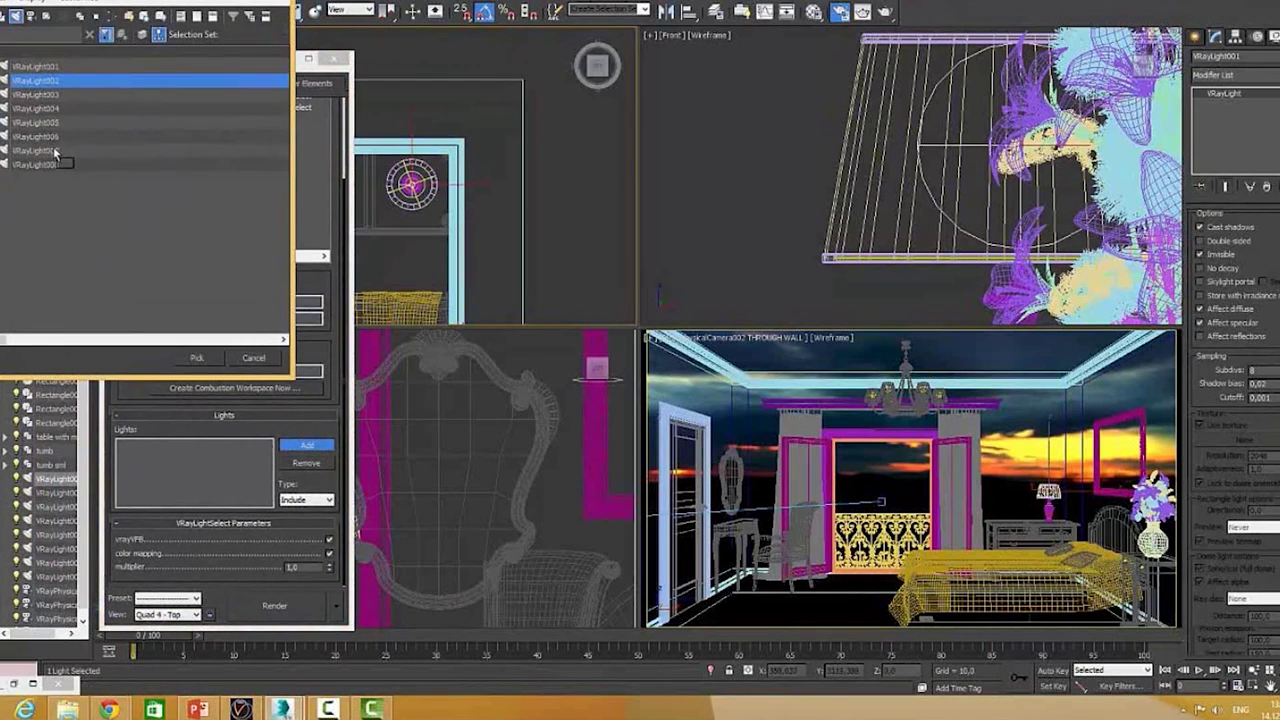
{"action": "left_click", "coordinate": [53, 148], "text": "shift"}
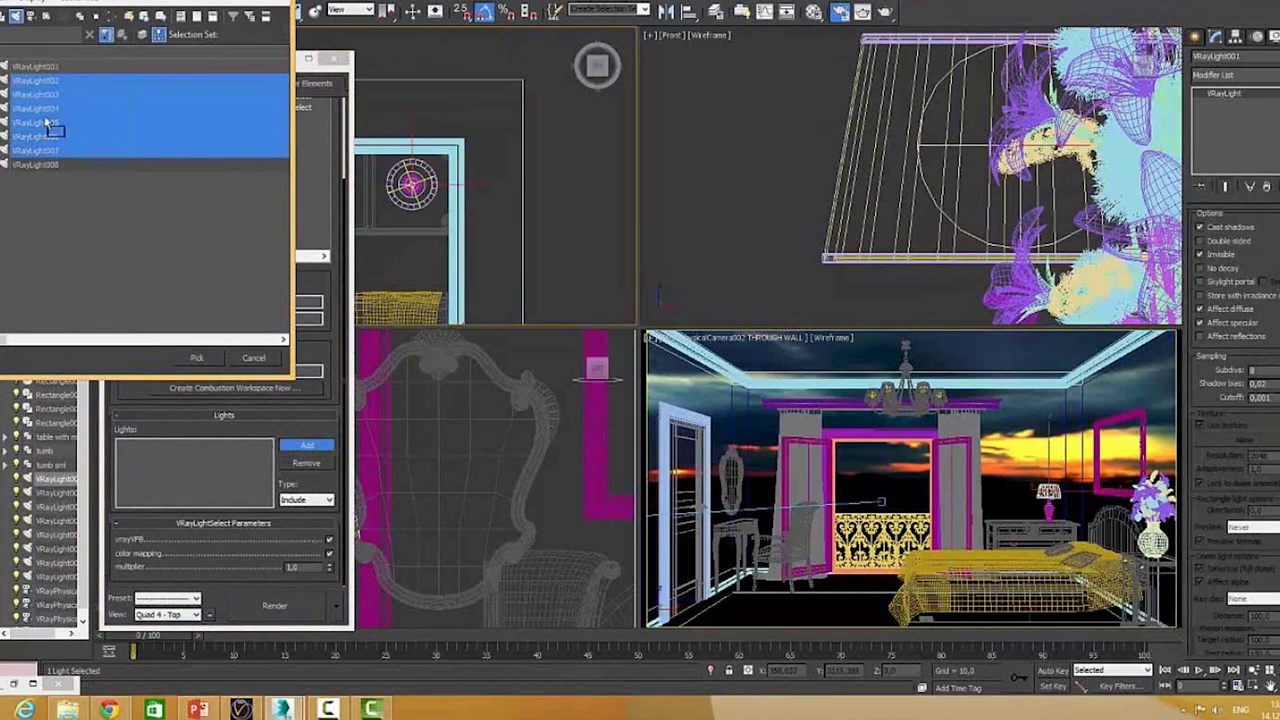
{"action": "left_click", "coordinate": [192, 358]}
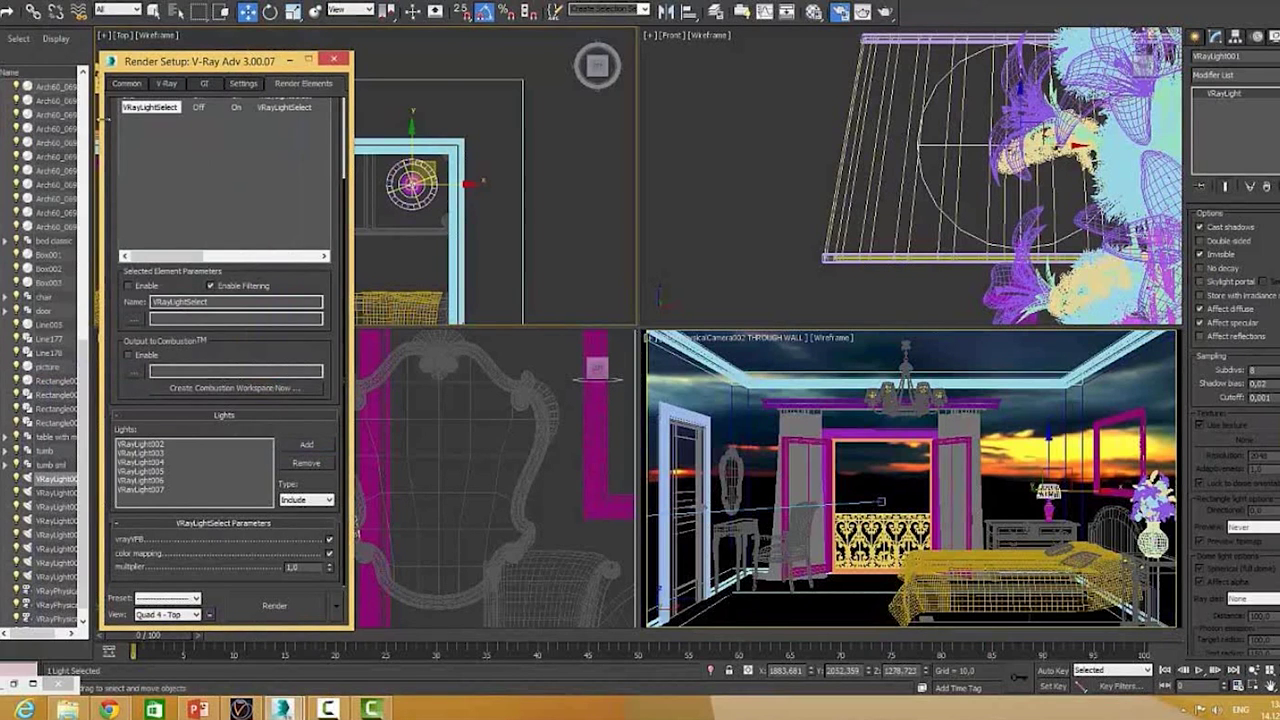
- Rename the third light-select pass to 'main lamp'
{"action": "double_click", "coordinate": [190, 301]}
{"action": "type", "text": "mai"}
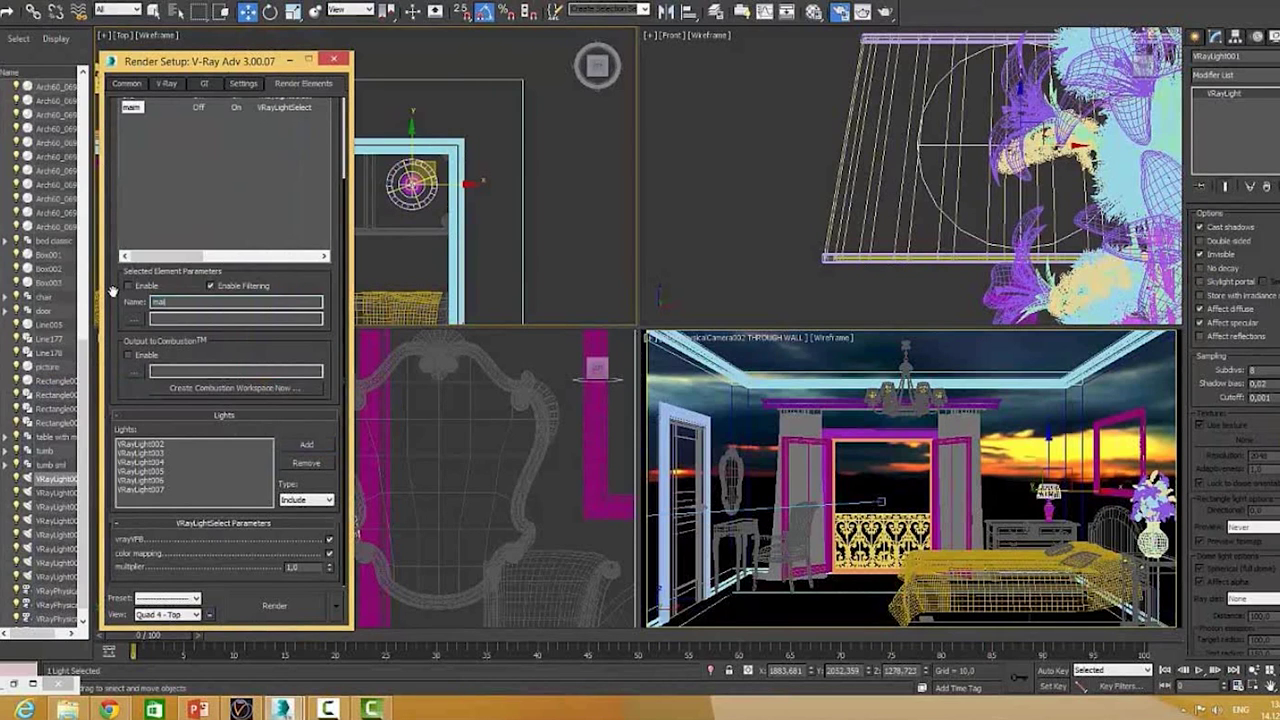
{"action": "type", "text": "n lamp"}
{"action": "type", "text": "mp"}
{"action": "left_click_drag", "start_coordinate": [110, 150], "coordinate": [137, 354]}
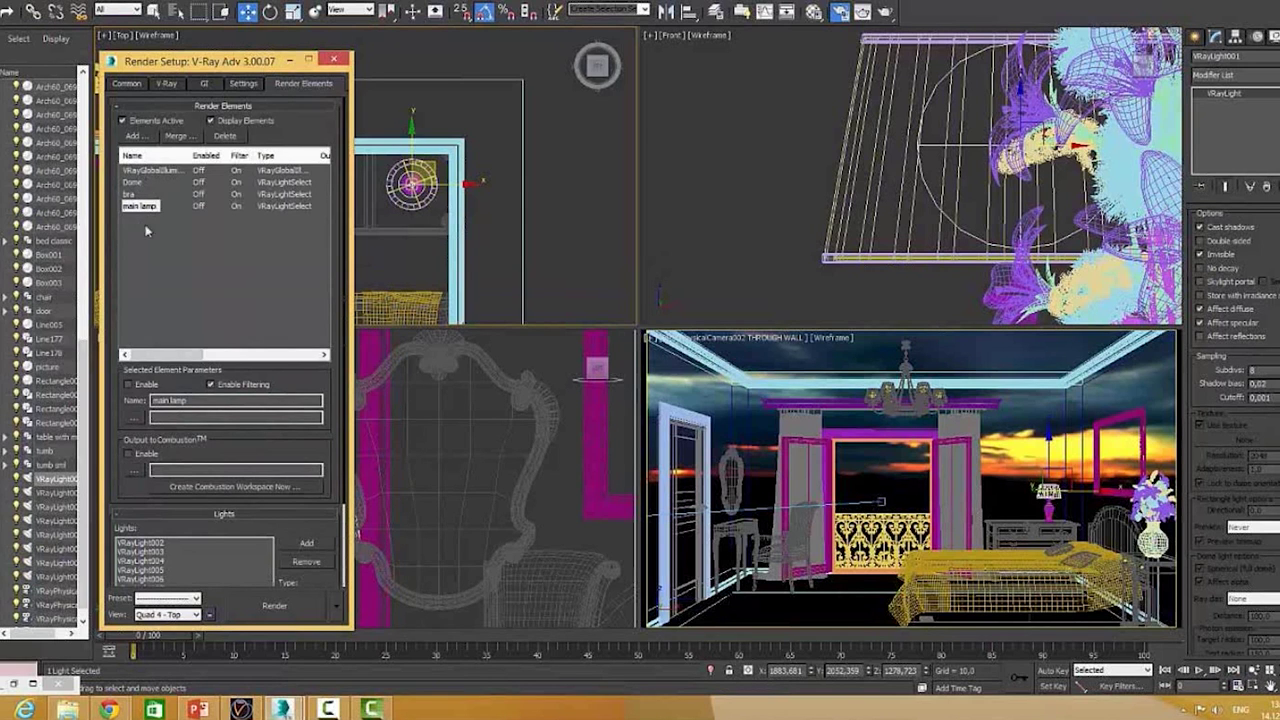
{"action": "mouse_move", "coordinate": [119, 383]}
{"action": "left_mouse_down"}
{"action": "mouse_move", "coordinate": [116, 182]}
{"action": "mouse_move", "coordinate": [130, 466]}
{"action": "left_mouse_up"}
- Make the camera view active and expand Global switches on Render Setup's V-Ray tab
{"action": "left_click", "coordinate": [333, 59]}
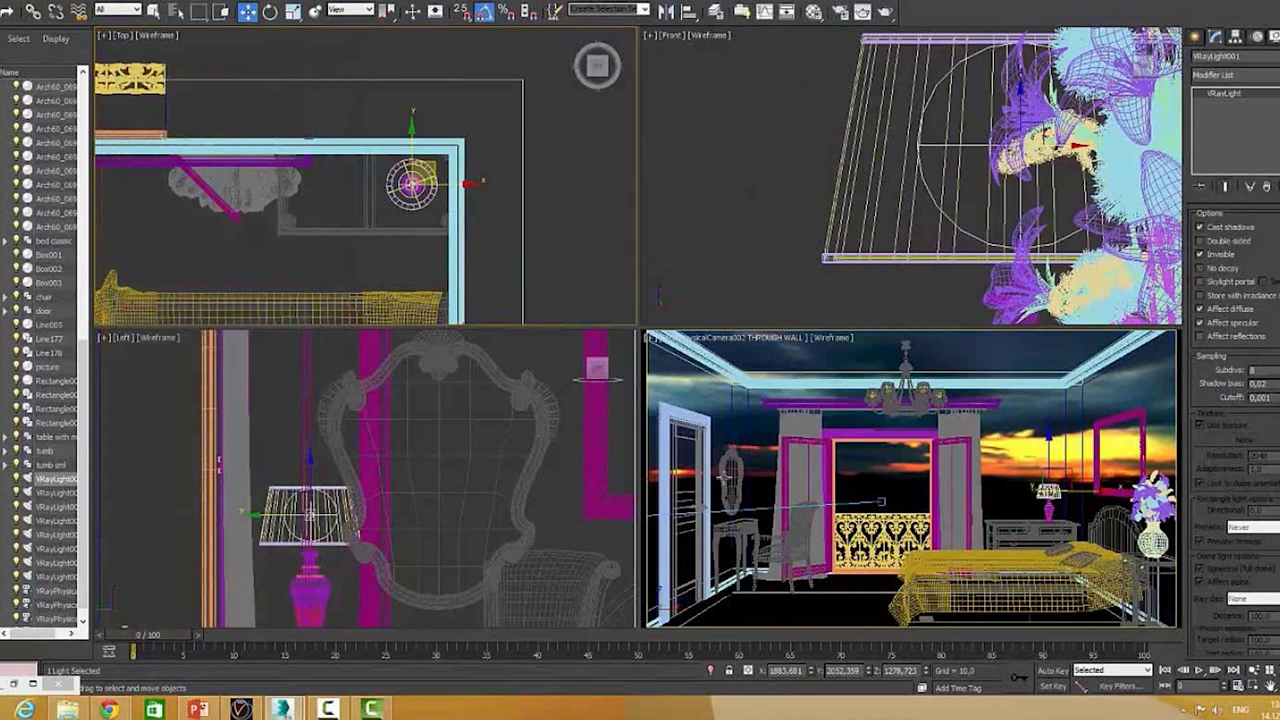
{"action": "right_click", "coordinate": [725, 472]}
{"action": "left_click", "coordinate": [842, 12]}
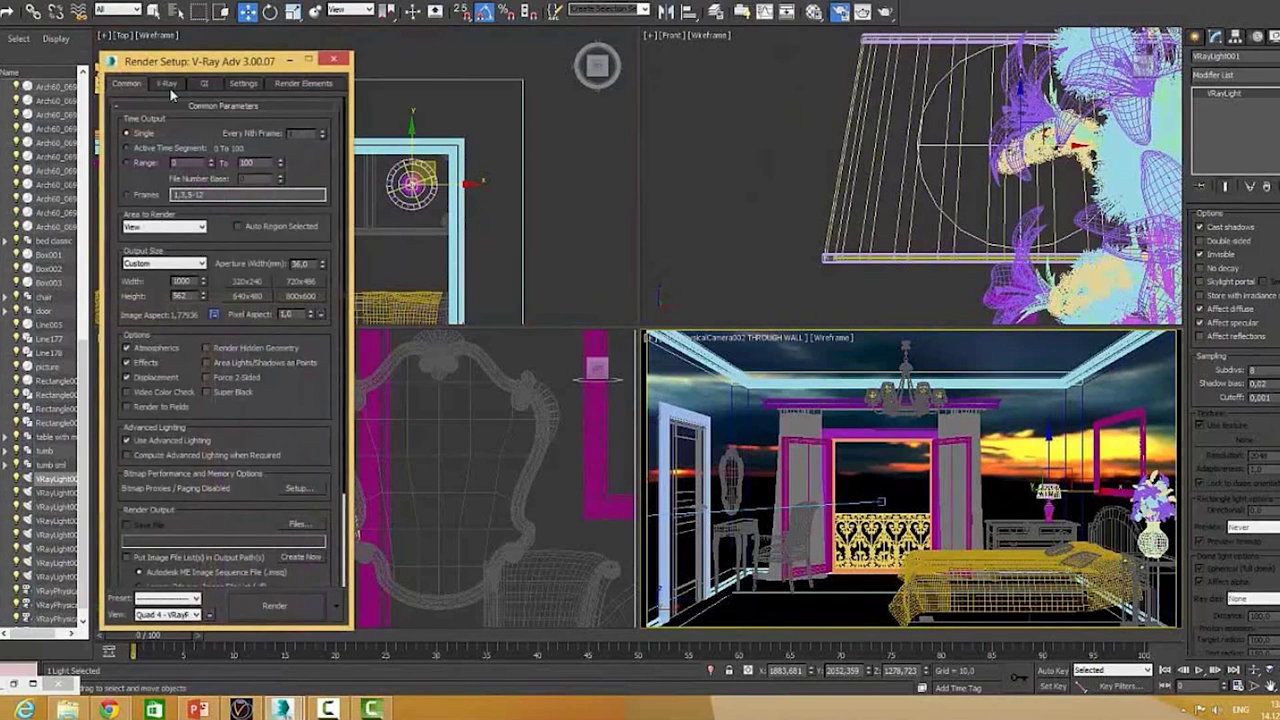
{"action": "left_click", "coordinate": [179, 83]}
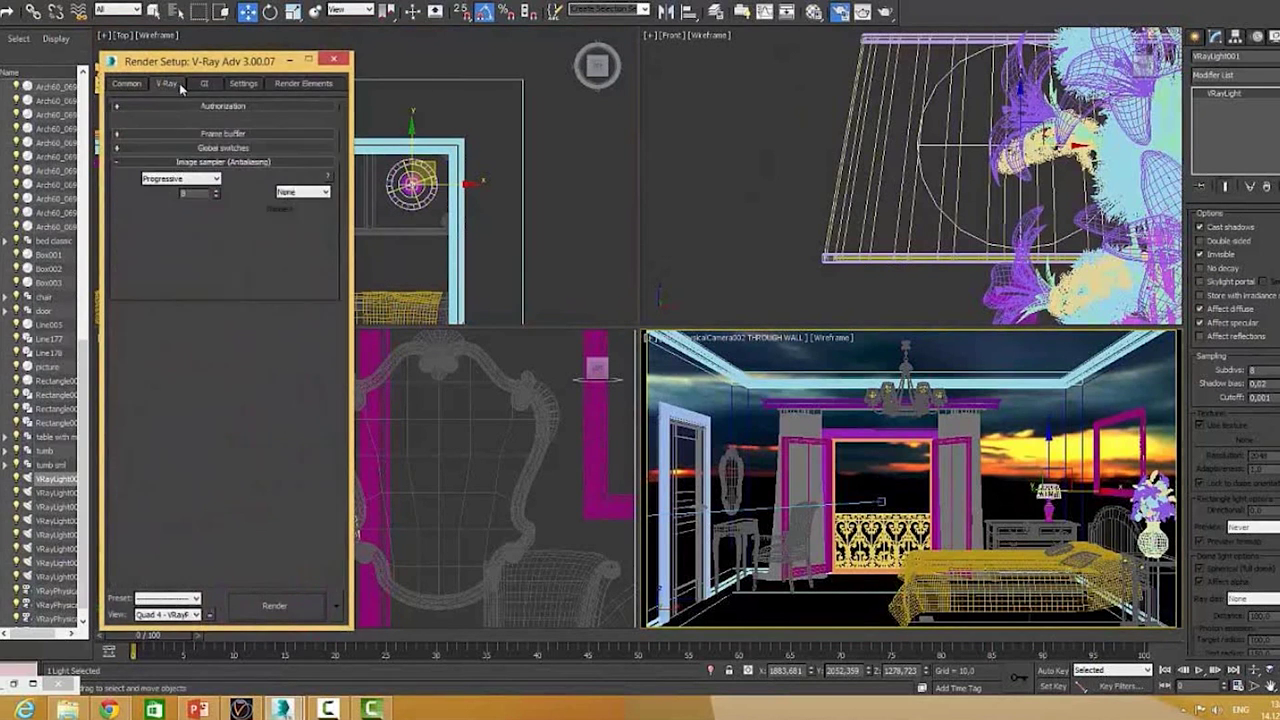
{"action": "left_click", "coordinate": [216, 150]}
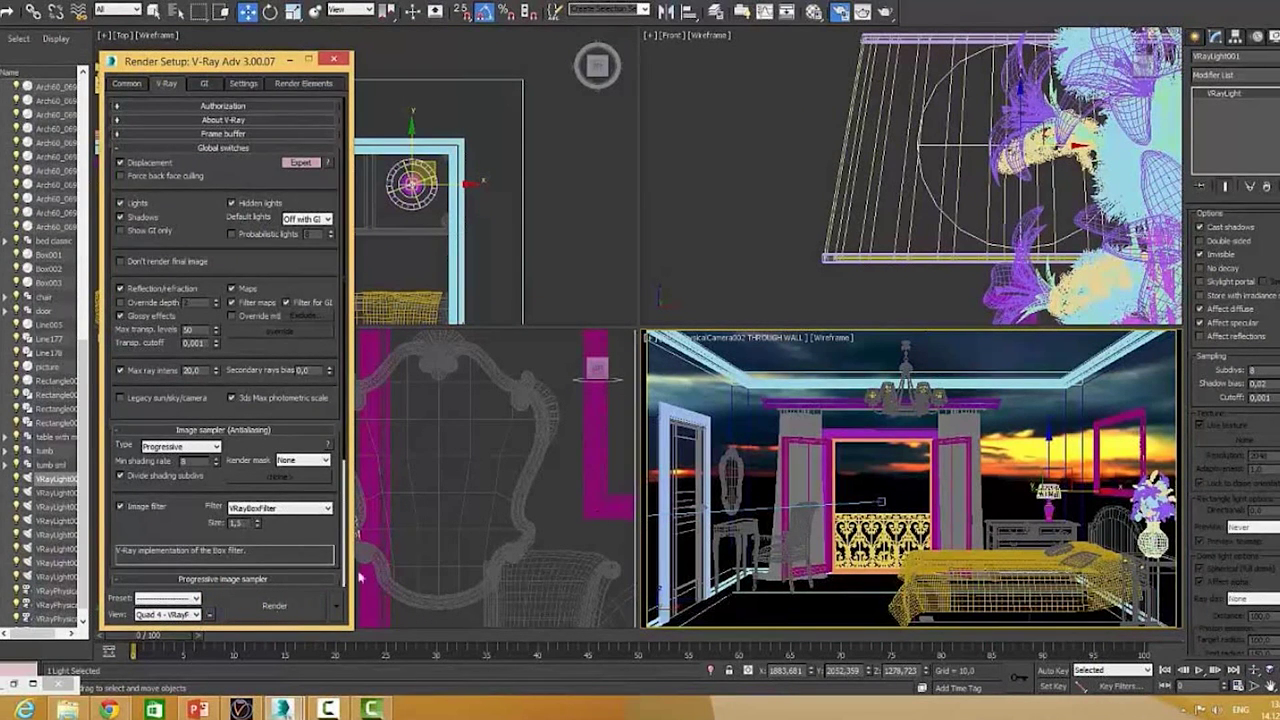
- Start a V-Ray render of the bedroom camera view into the frame buffer
{"action": "left_click", "coordinate": [274, 605]}
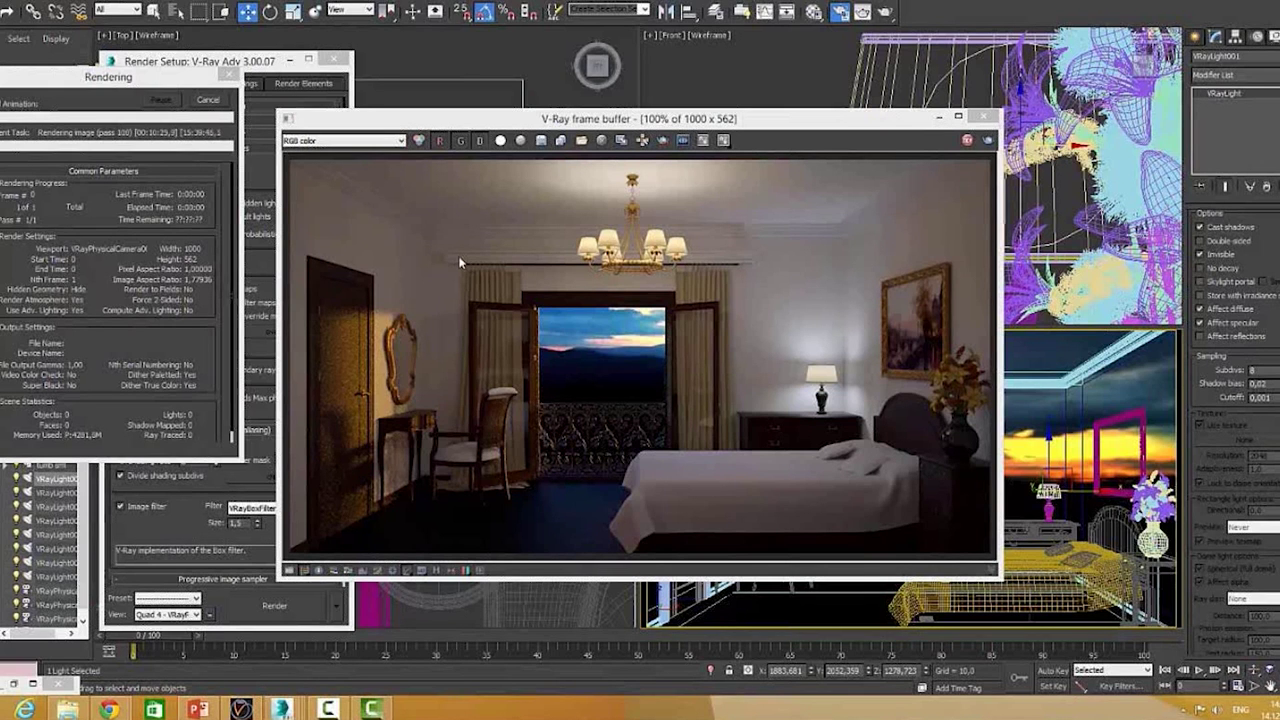
- View the Alpha, VRayGlobalIllumination, Dome, bra and main lamp channels, then return to RGB
{"action": "left_click", "coordinate": [348, 143]}
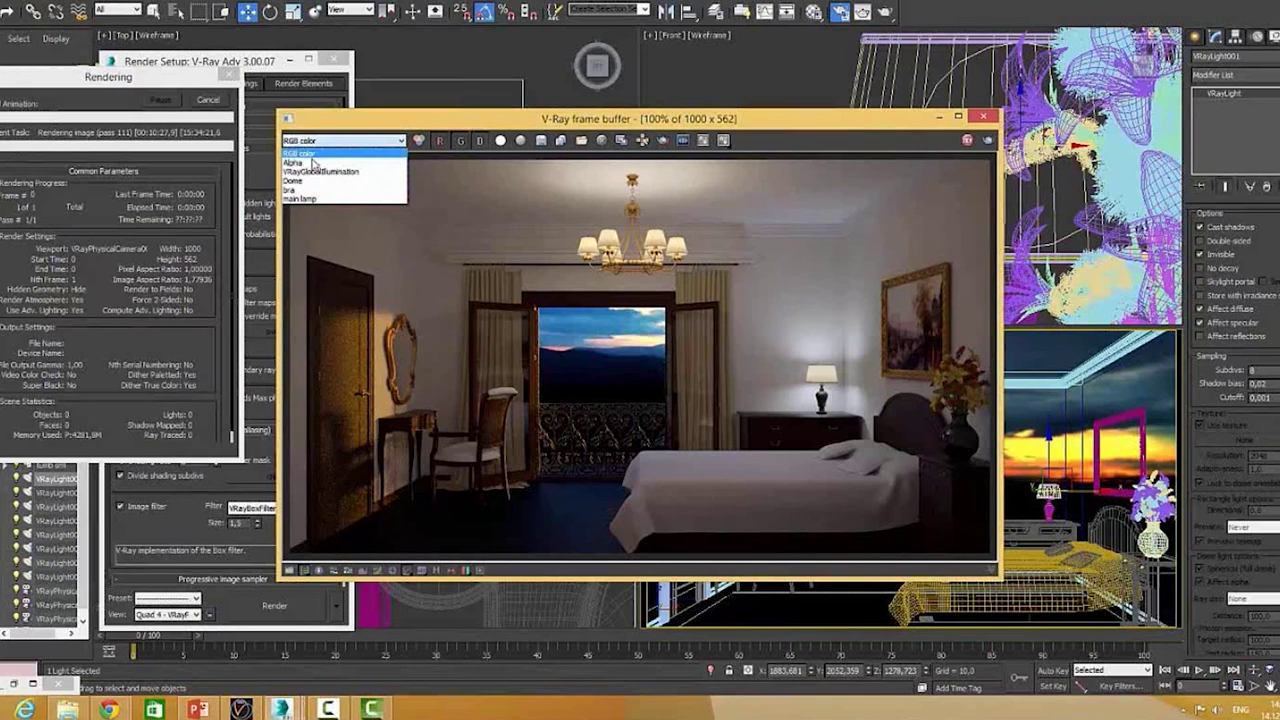
{"action": "left_click", "coordinate": [310, 162]}
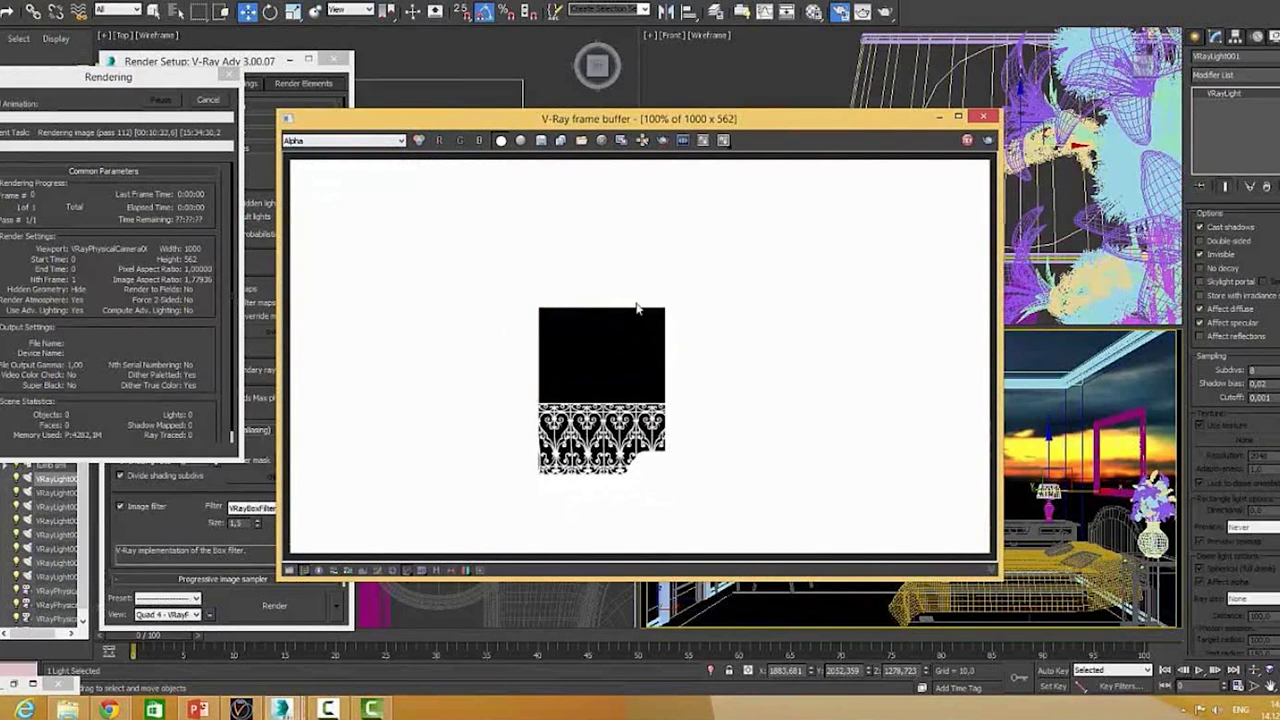
{"action": "left_click", "coordinate": [388, 145]}
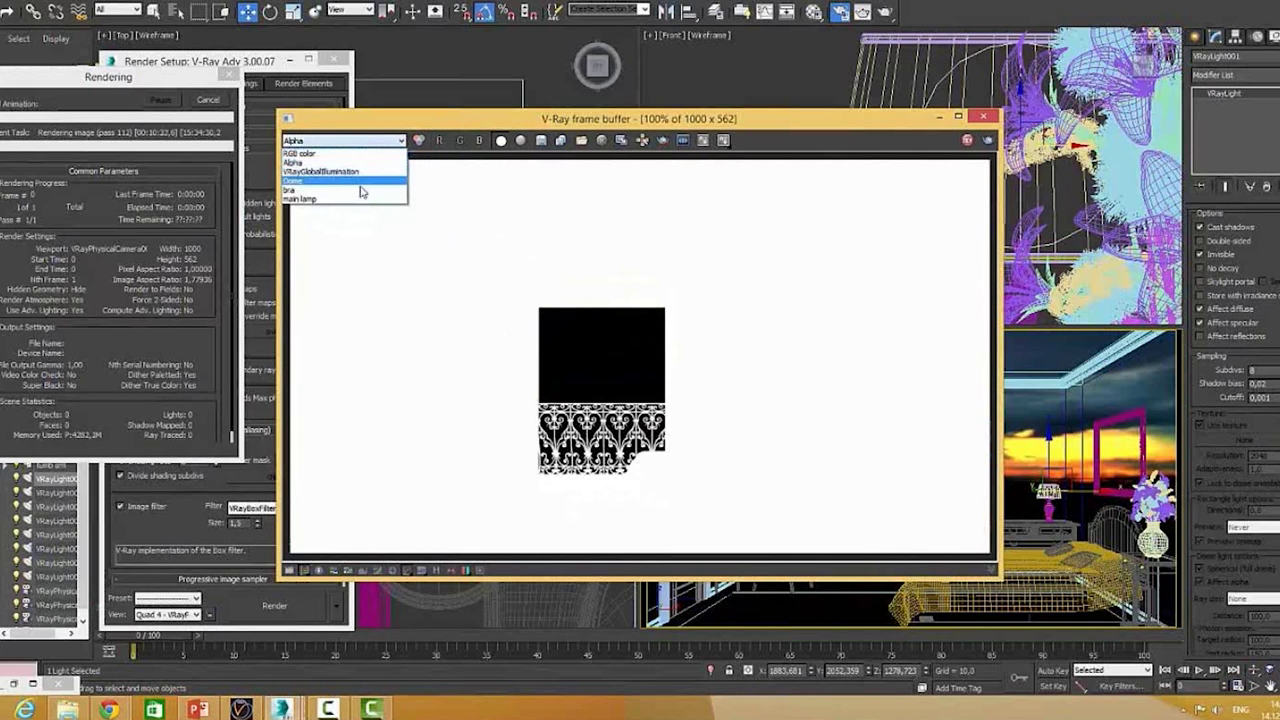
{"action": "left_click", "coordinate": [355, 172]}
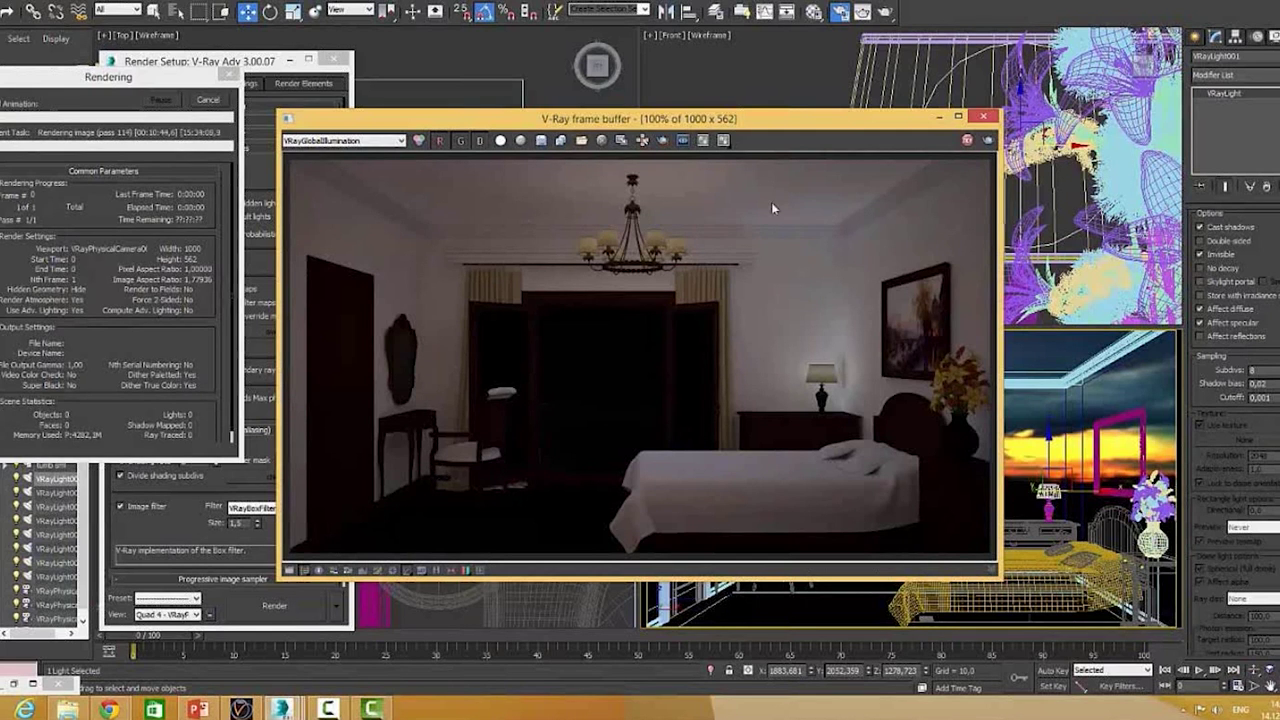
{"action": "left_click", "coordinate": [352, 141]}
{"action": "left_click", "coordinate": [339, 183]}
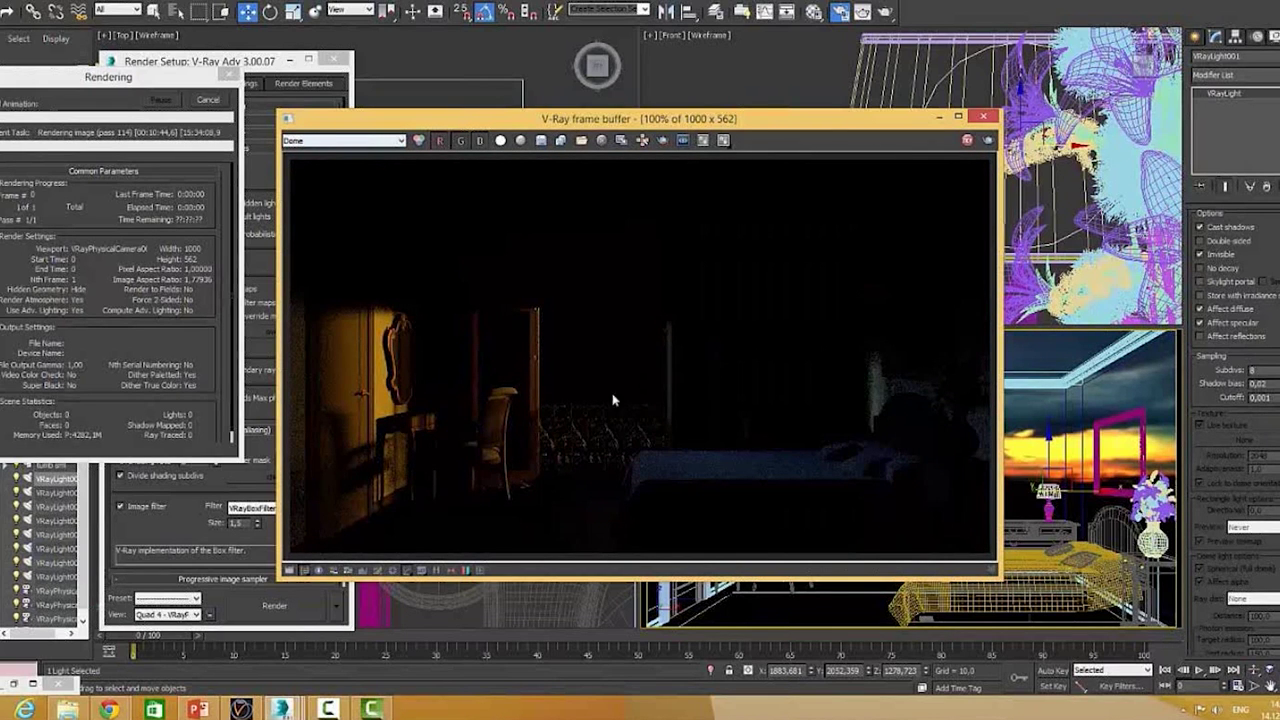
{"action": "left_click", "coordinate": [399, 141]}
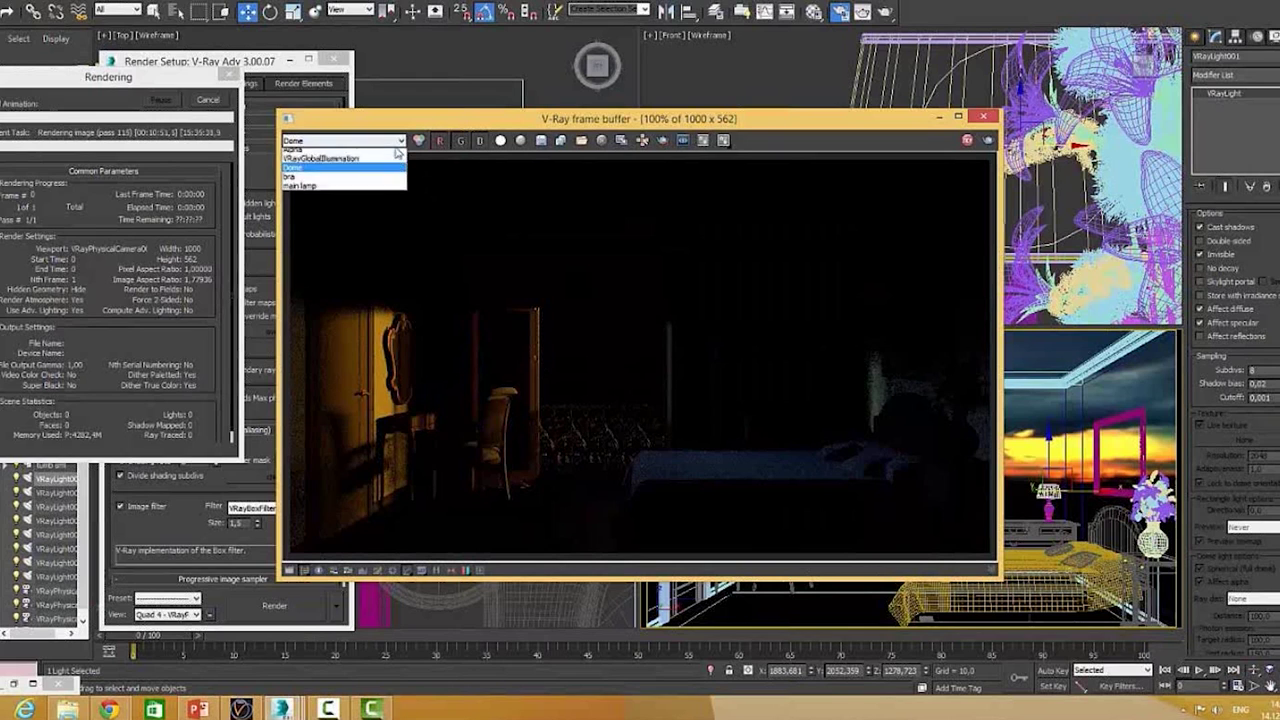
{"action": "left_click", "coordinate": [352, 192]}
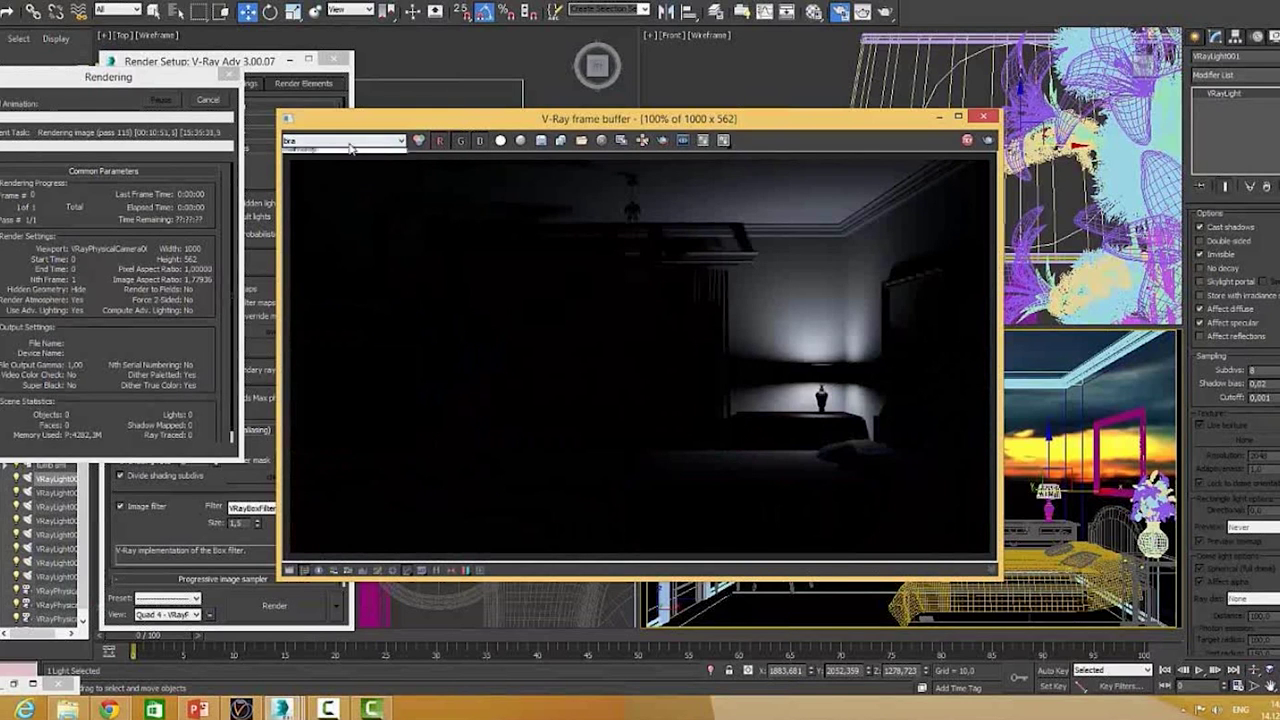
{"action": "left_click", "coordinate": [350, 141]}
{"action": "left_click", "coordinate": [320, 196]}
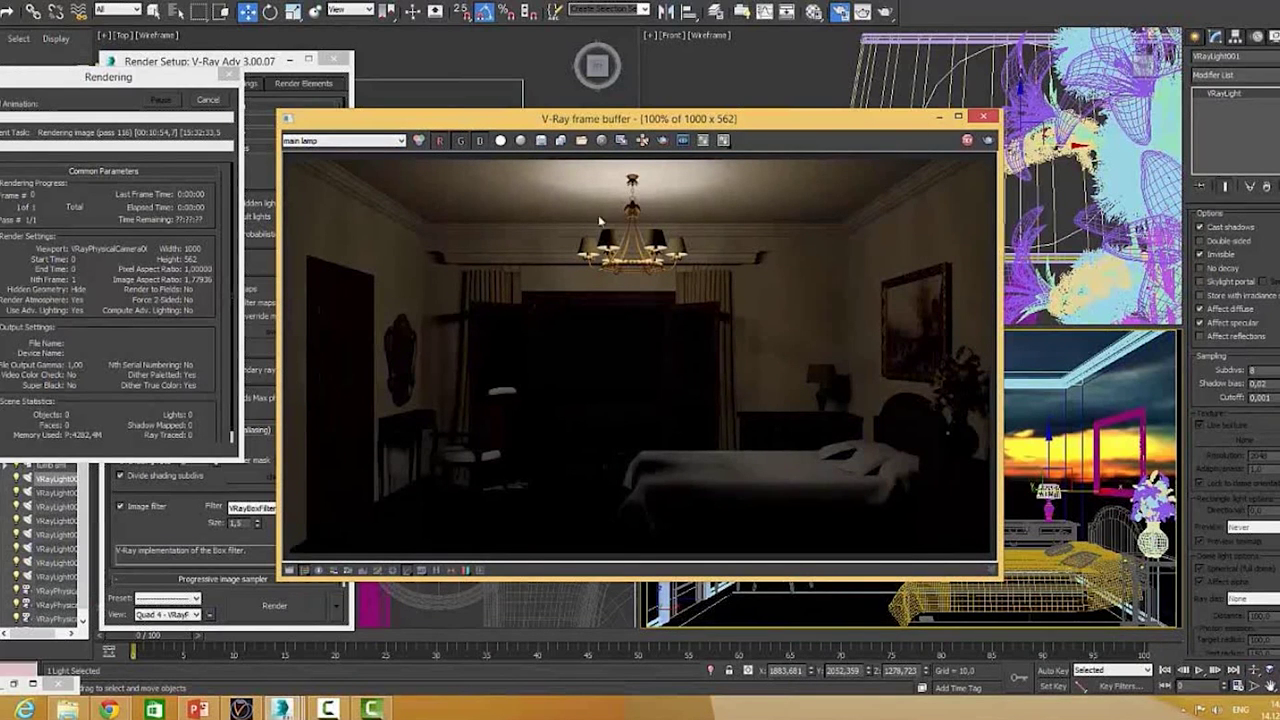
{"action": "left_click", "coordinate": [342, 144]}
{"action": "left_click", "coordinate": [335, 153]}
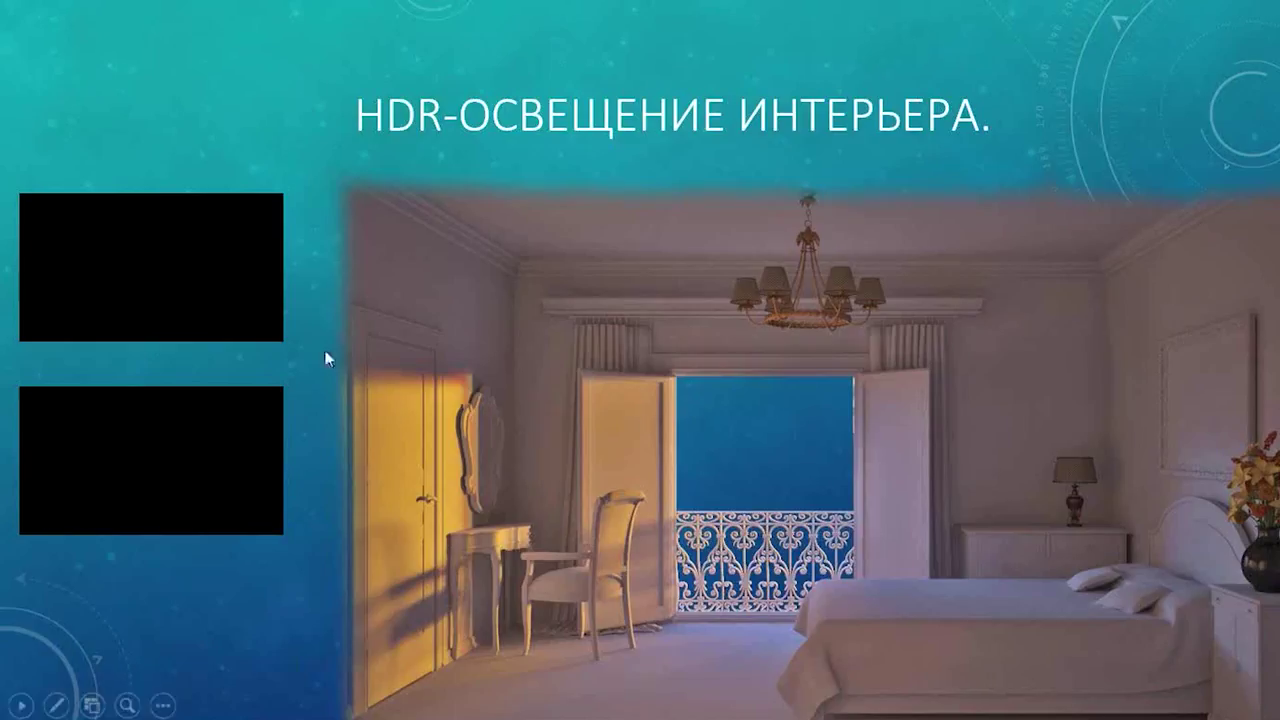
- Advance the slideshow from the HDR interior slide to the closing thank-you slide
{"action": "left_click", "coordinate": [654, 246]}
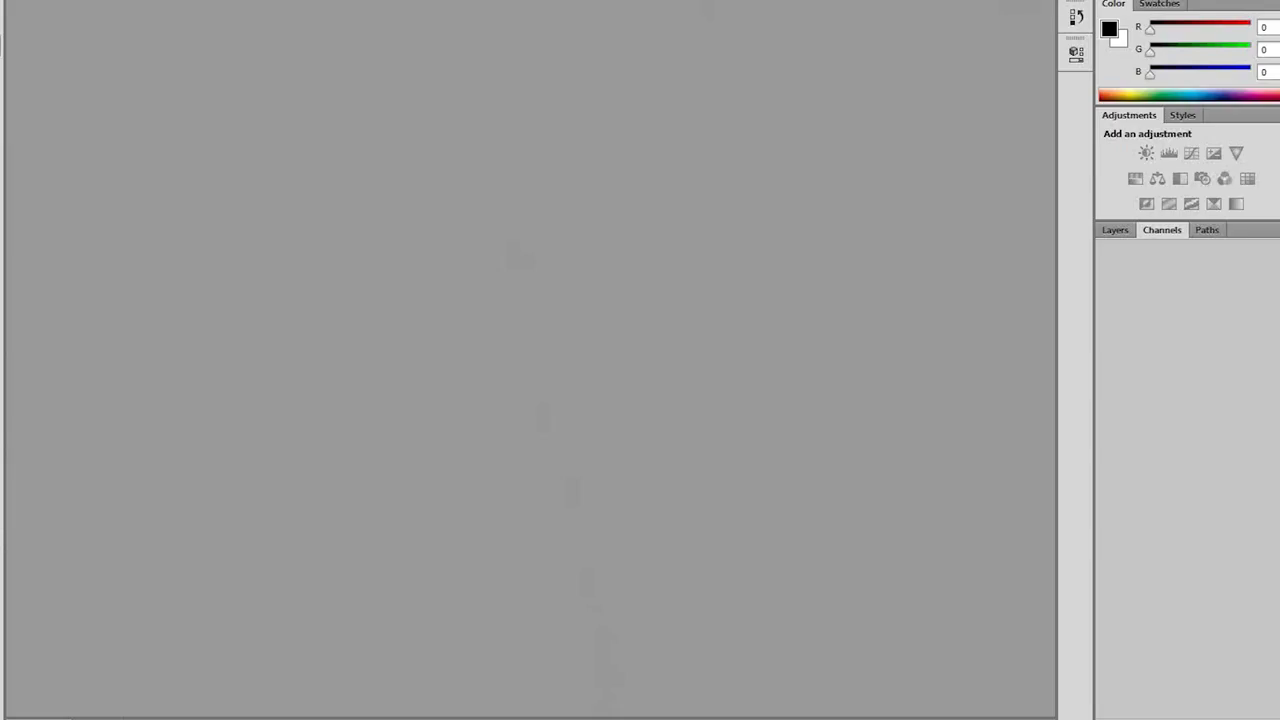
- Bring up Photoshop's File Open browser and switch to the Data (D:) drive
{"action": "left_click", "coordinate": [20, 0]}
{"action": "left_click", "coordinate": [60, 0]}
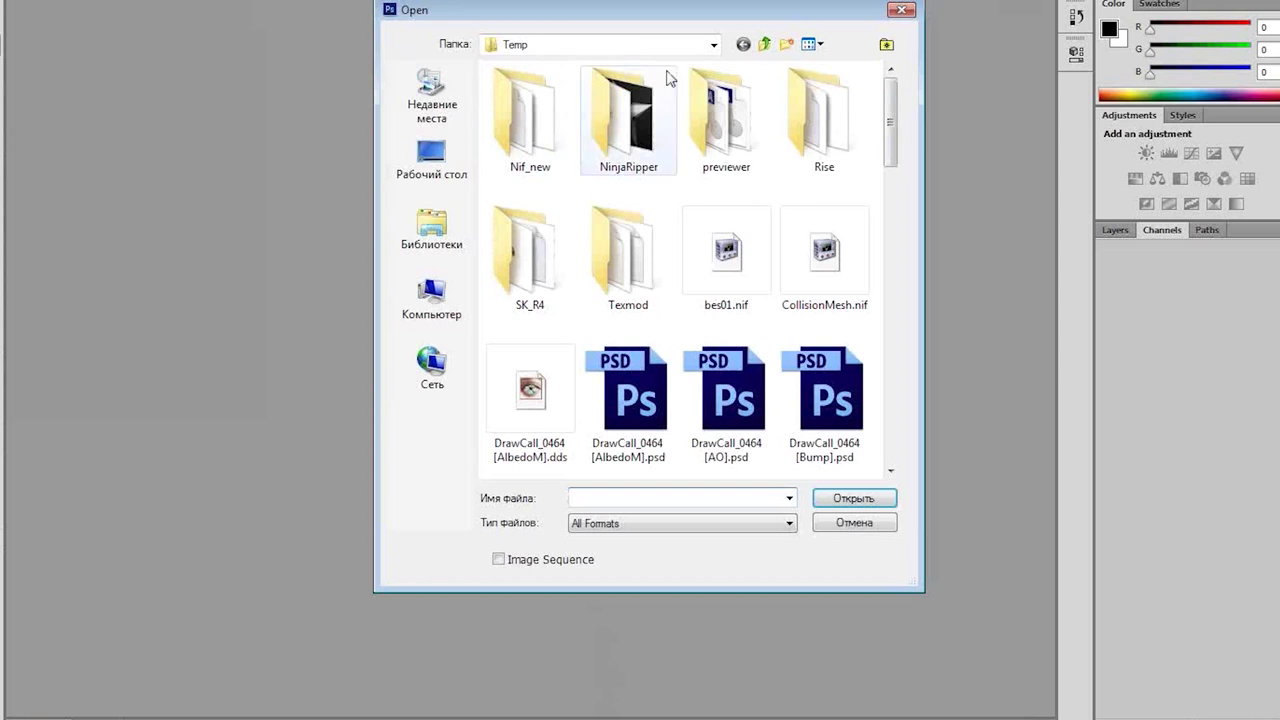
{"action": "scroll", "coordinate": [893, 142], "scroll_direction": "down", "scroll_amount": 2}
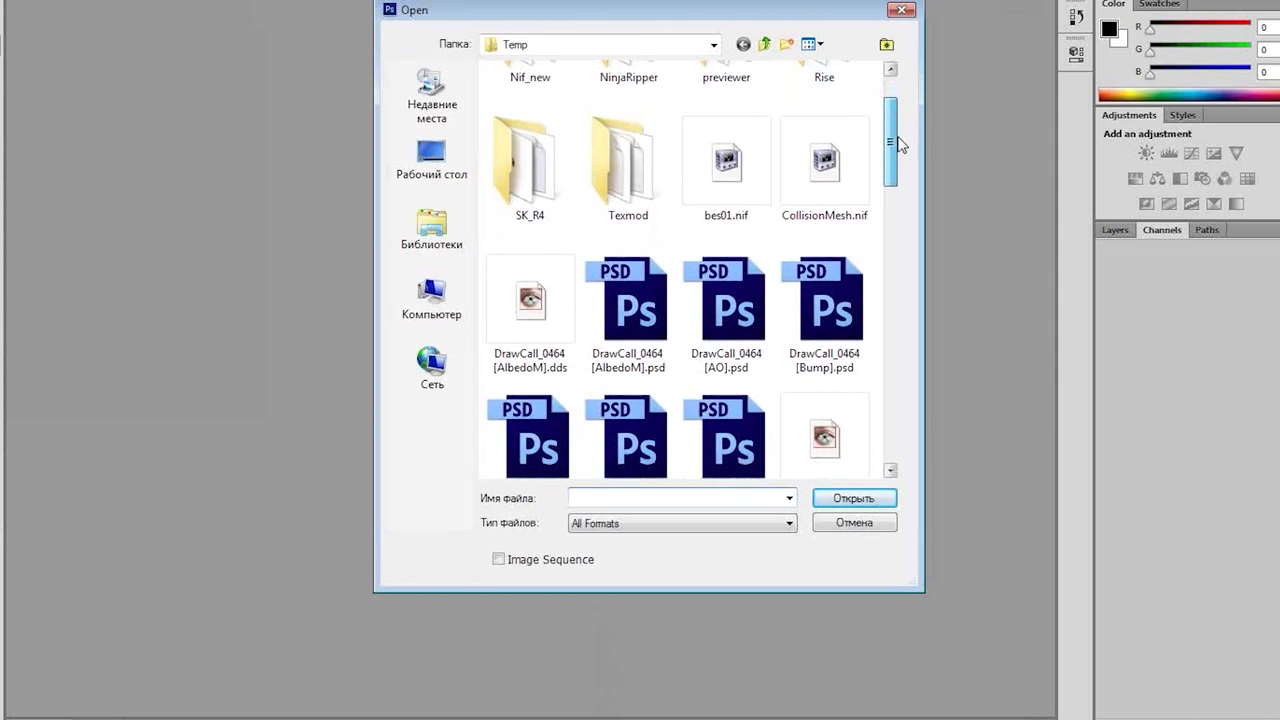
{"action": "scroll", "coordinate": [898, 143], "scroll_direction": "up", "scroll_amount": 2}
{"action": "left_click", "coordinate": [623, 48]}
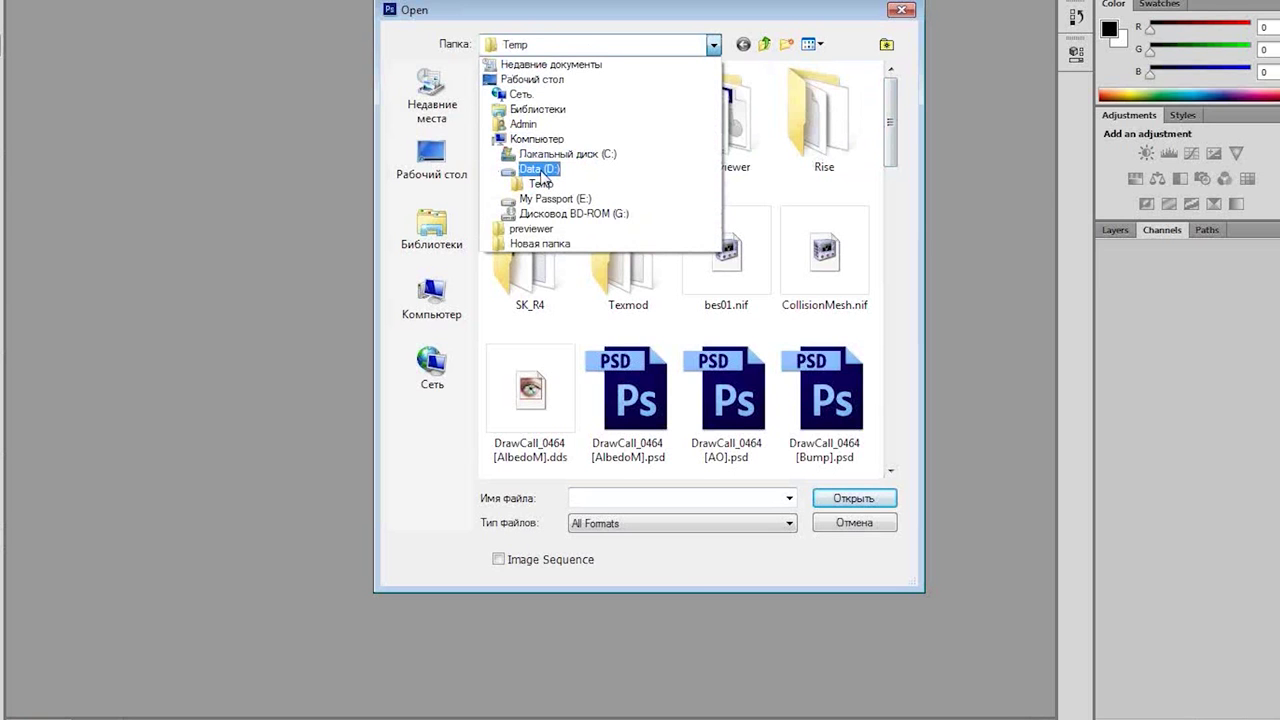
{"action": "left_click", "coordinate": [540, 170]}
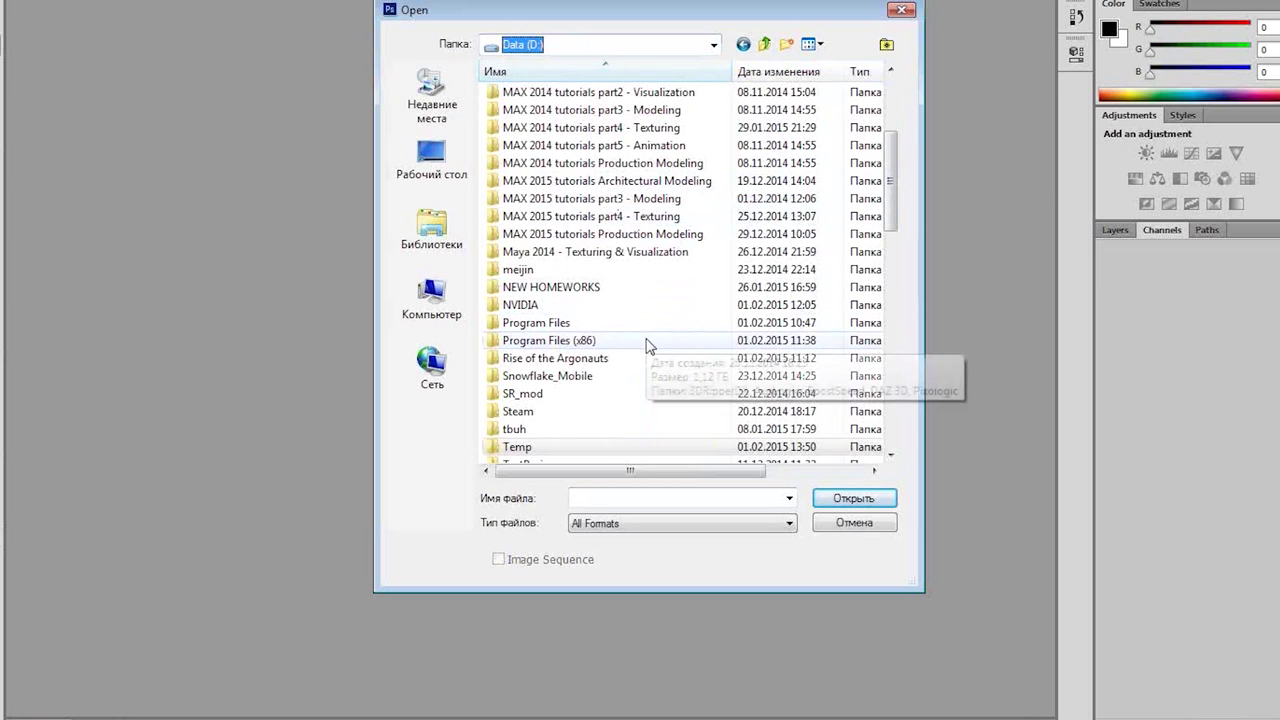
- Browse into HDR lighting lesson > elements, select two room images, then cancel without opening
{"action": "left_click", "coordinate": [521, 396]}
{"action": "scroll", "coordinate": [540, 390], "scroll_direction": "down", "scroll_amount": 5}
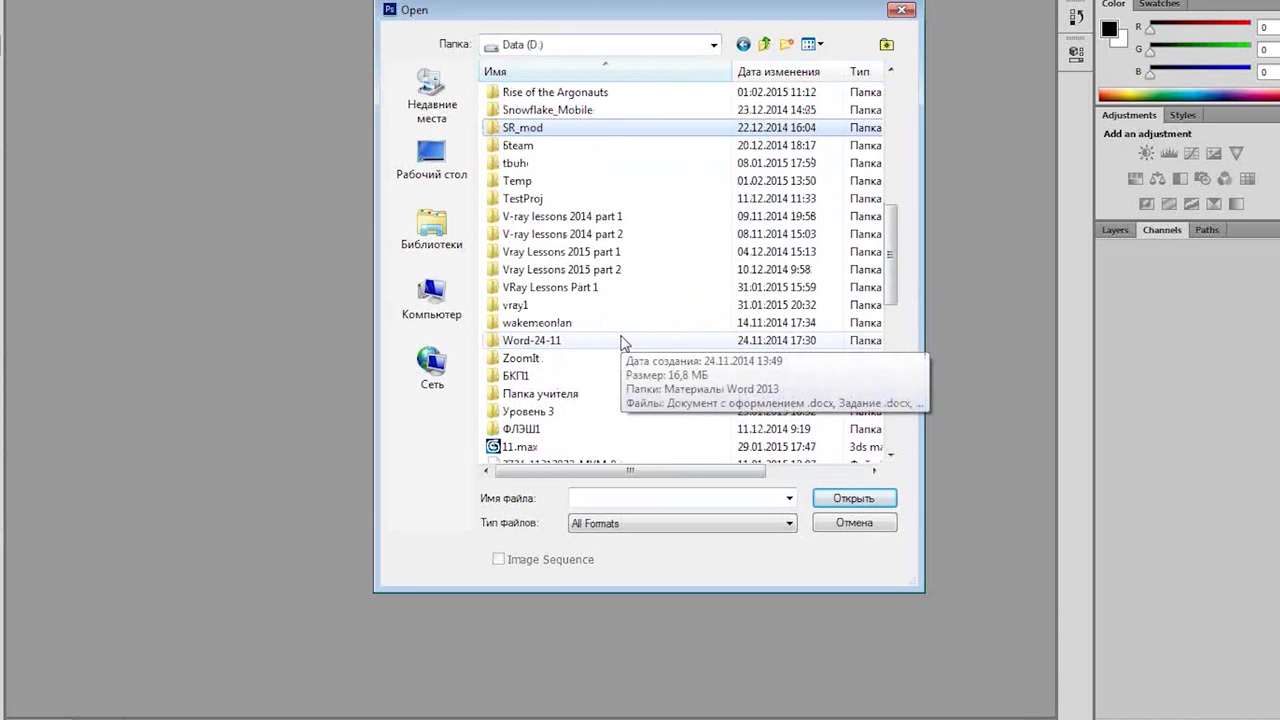
{"action": "scroll", "coordinate": [615, 338], "scroll_direction": "down", "scroll_amount": 1}
{"action": "scroll", "coordinate": [605, 300], "scroll_direction": "down", "scroll_amount": 1}
{"action": "scroll", "coordinate": [600, 300], "scroll_direction": "up", "scroll_amount": 6}
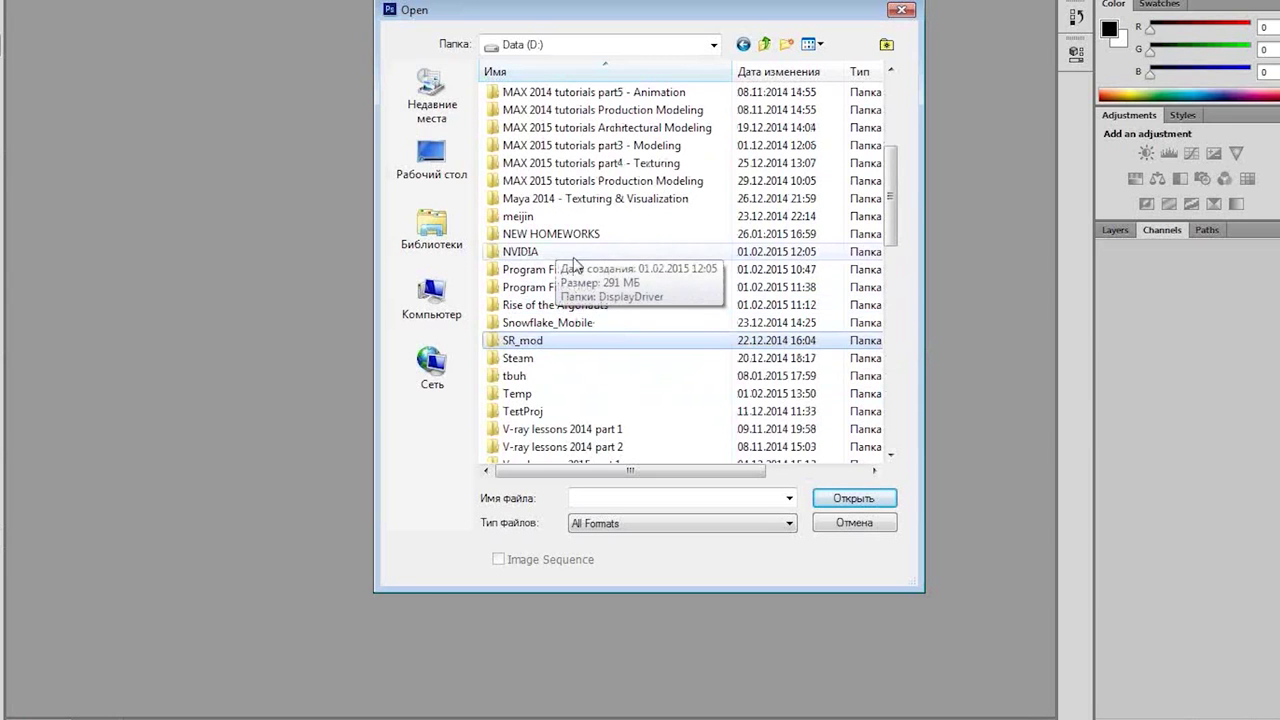
{"action": "scroll", "coordinate": [688, 285], "scroll_direction": "up", "scroll_amount": 1}
{"action": "scroll", "coordinate": [686, 282], "scroll_direction": "up", "scroll_amount": 4}
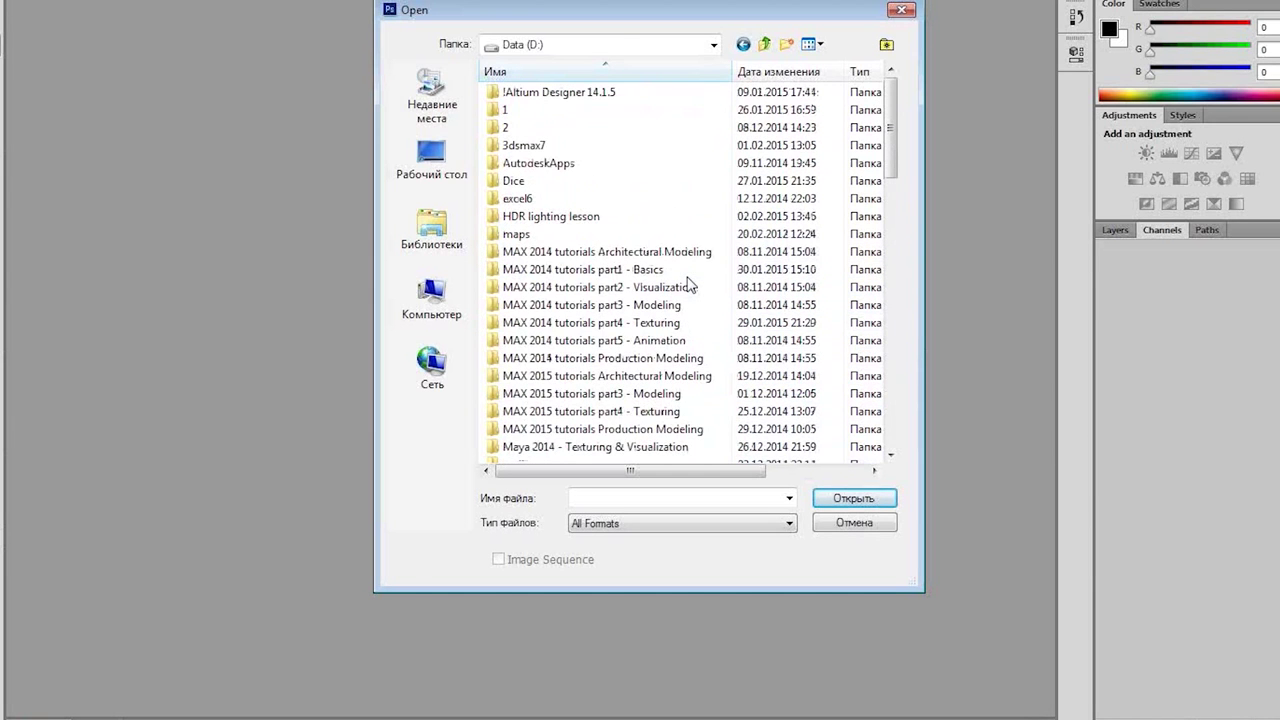
{"action": "double_click", "coordinate": [595, 220]}
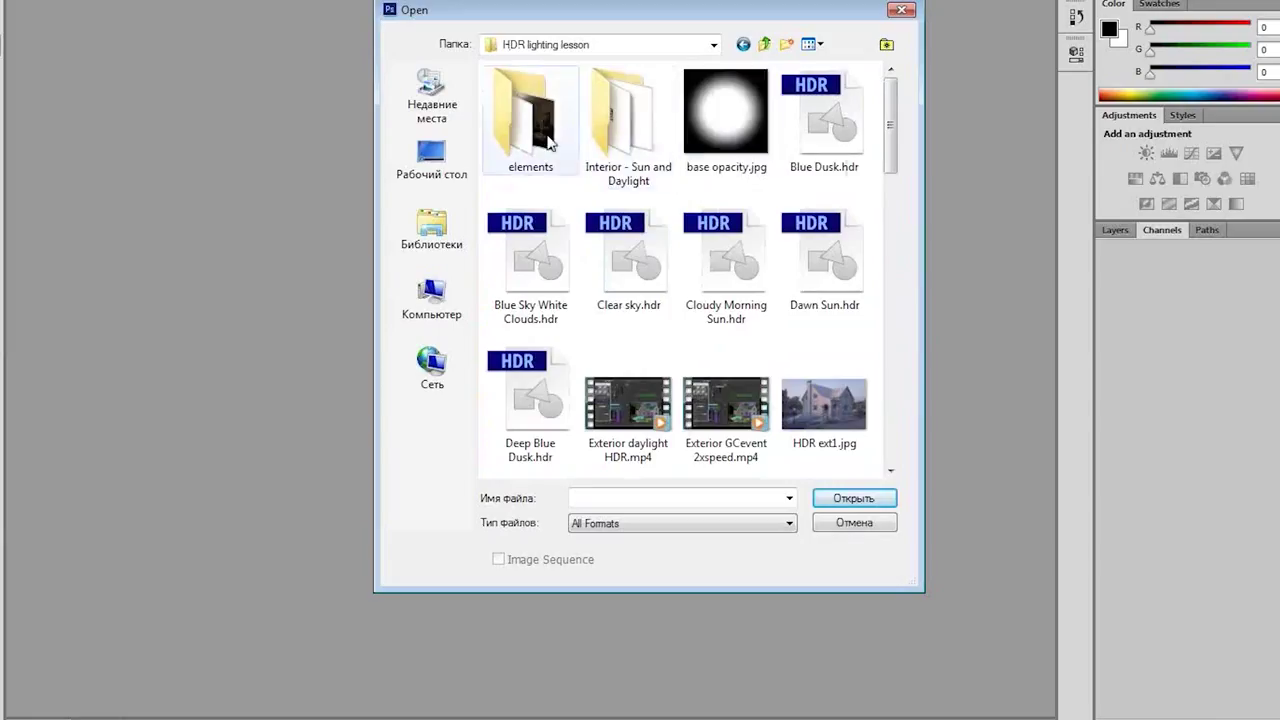
{"action": "double_click", "coordinate": [545, 135]}
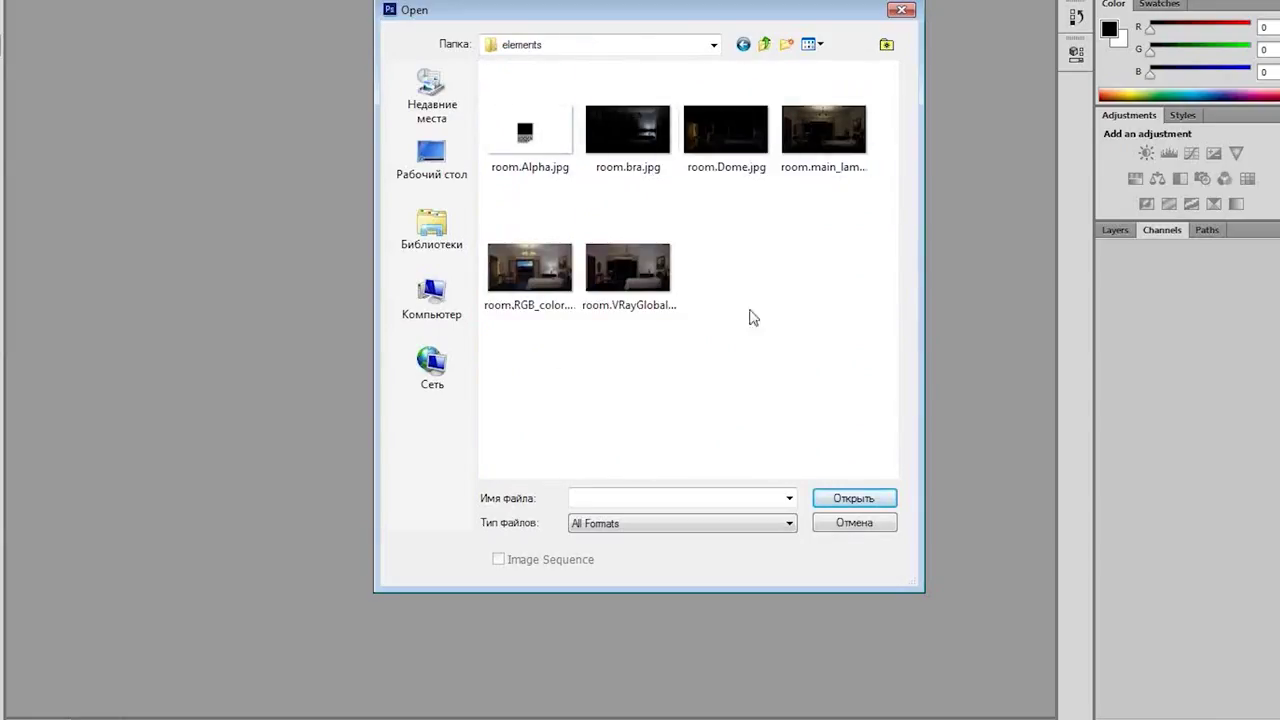
{"action": "mouse_move", "coordinate": [534, 381]}
{"action": "left_mouse_down"}
{"action": "mouse_move", "coordinate": [743, 243]}
{"action": "mouse_move", "coordinate": [594, 363]}
{"action": "left_mouse_up"}
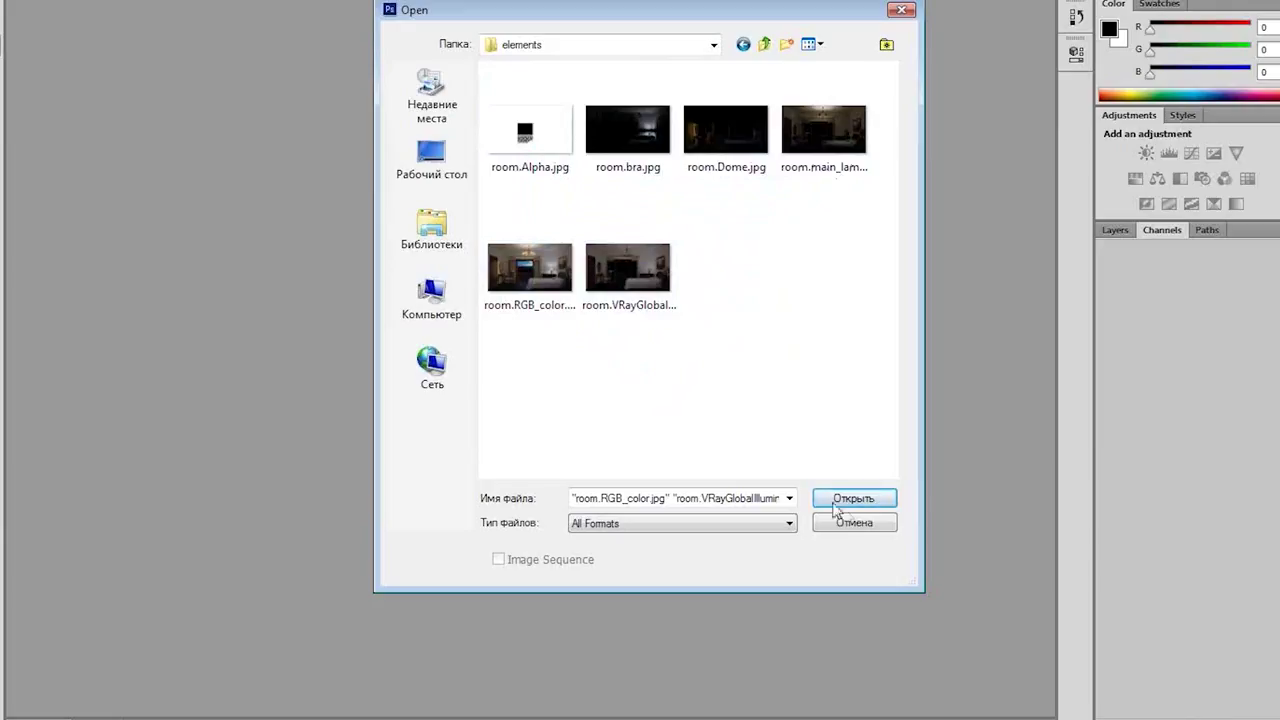
{"action": "left_click", "coordinate": [854, 522]}
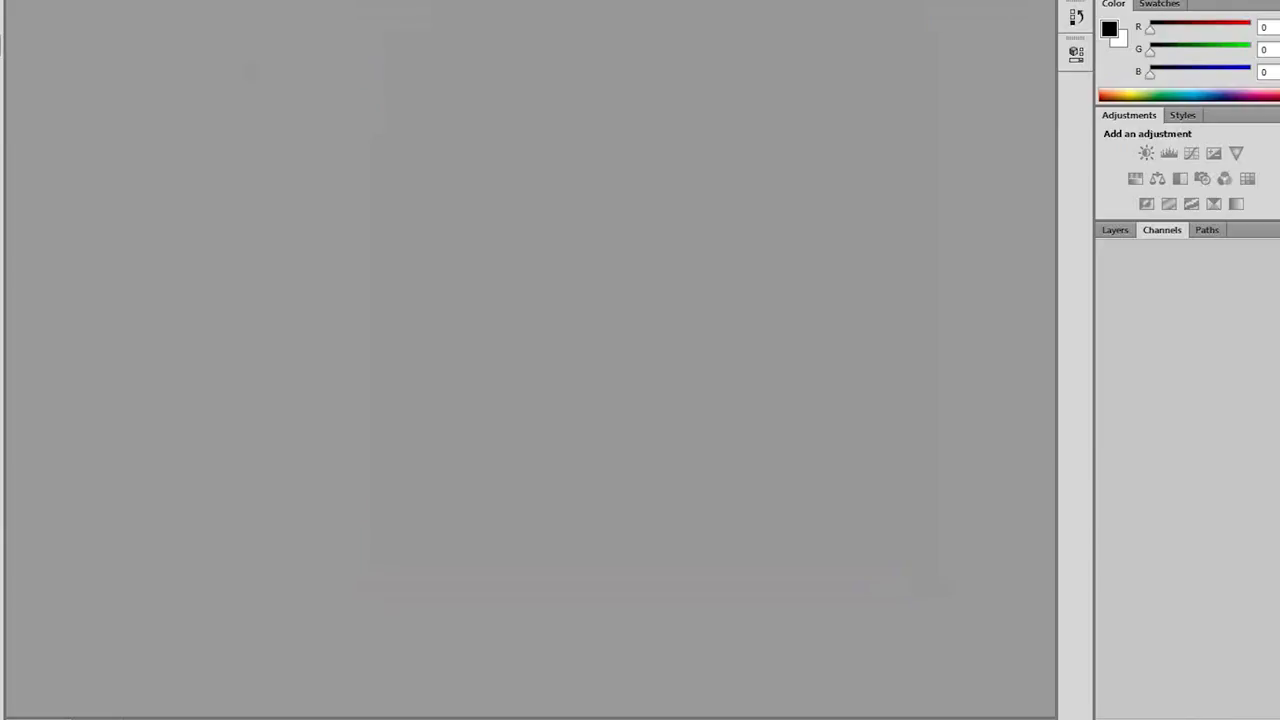
{"action": "key", "text": "alt+f"}
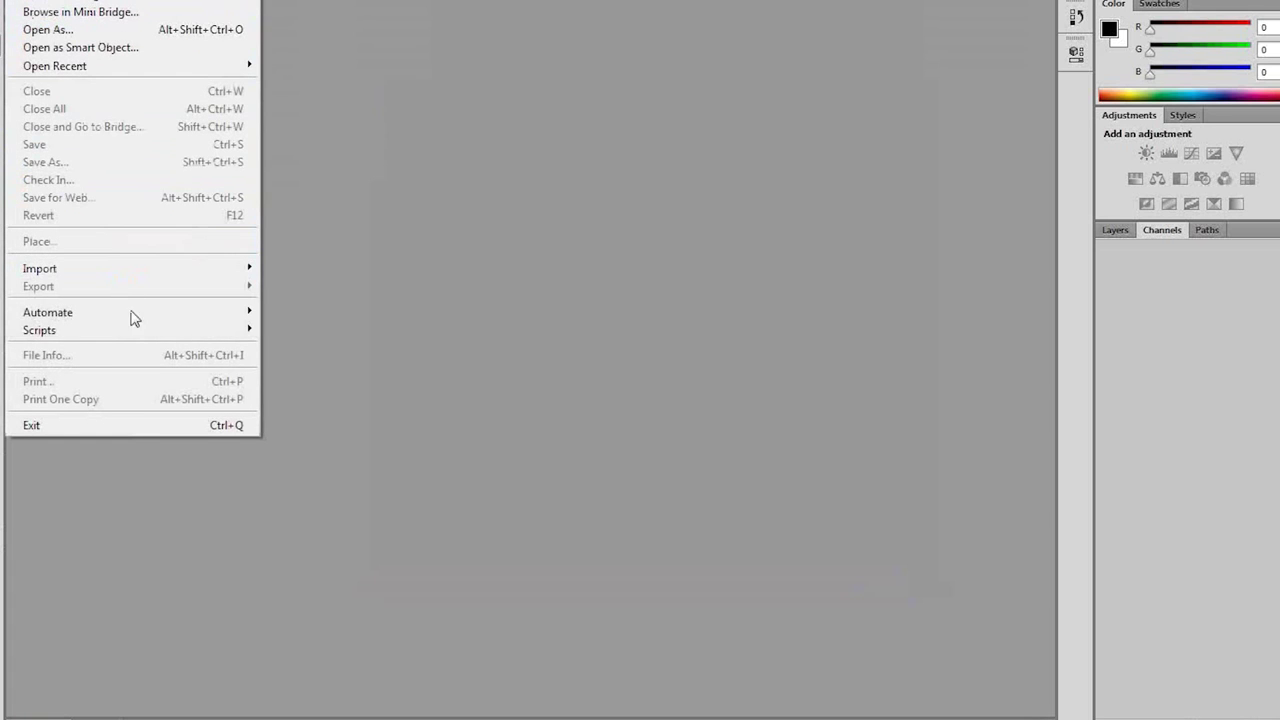
{"action": "mouse_move", "coordinate": [40, 330]}
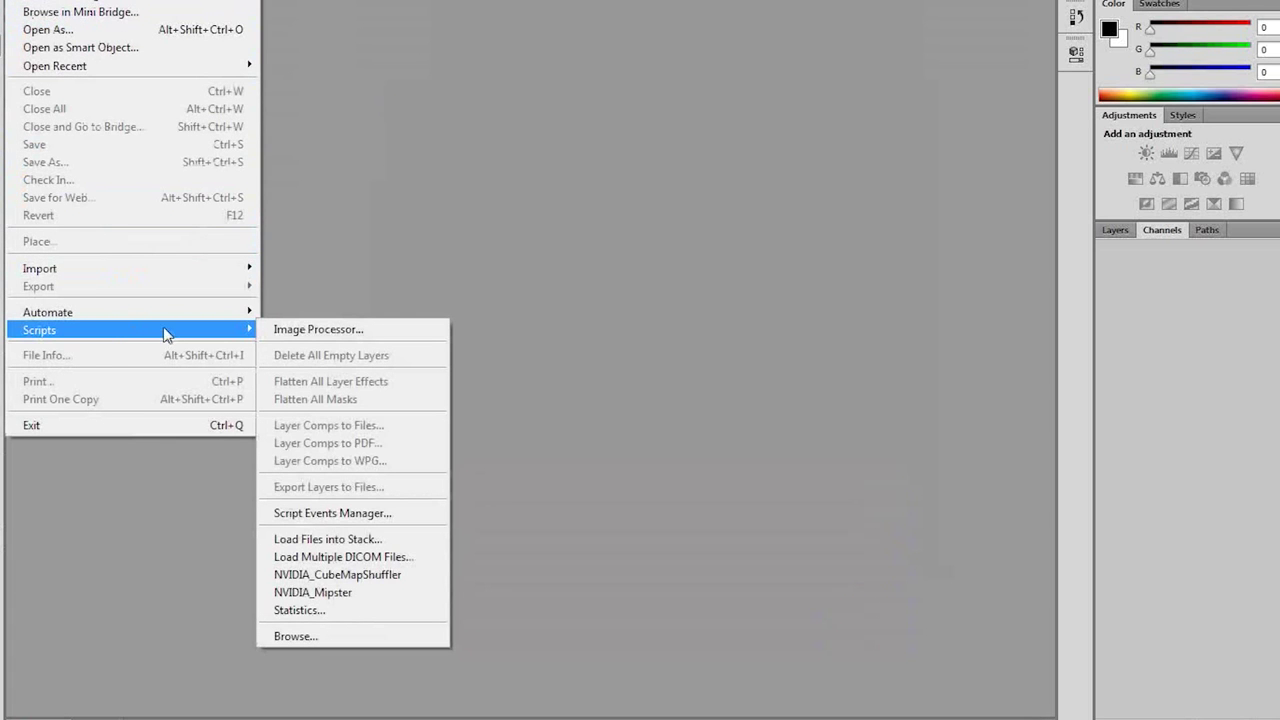
- Start Load Files into Stack and browse to the Data (D:) drive
{"action": "left_click", "coordinate": [342, 543]}
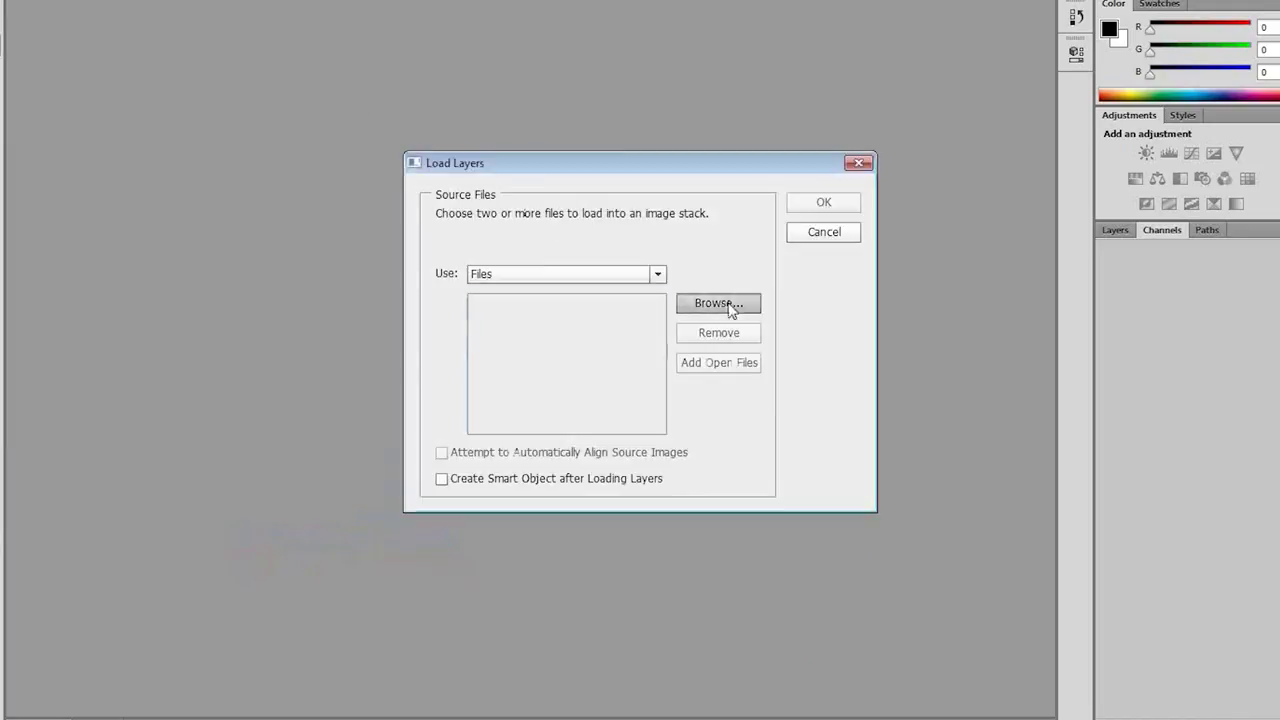
{"action": "left_click", "coordinate": [728, 305]}
{"action": "left_click", "coordinate": [560, 44]}
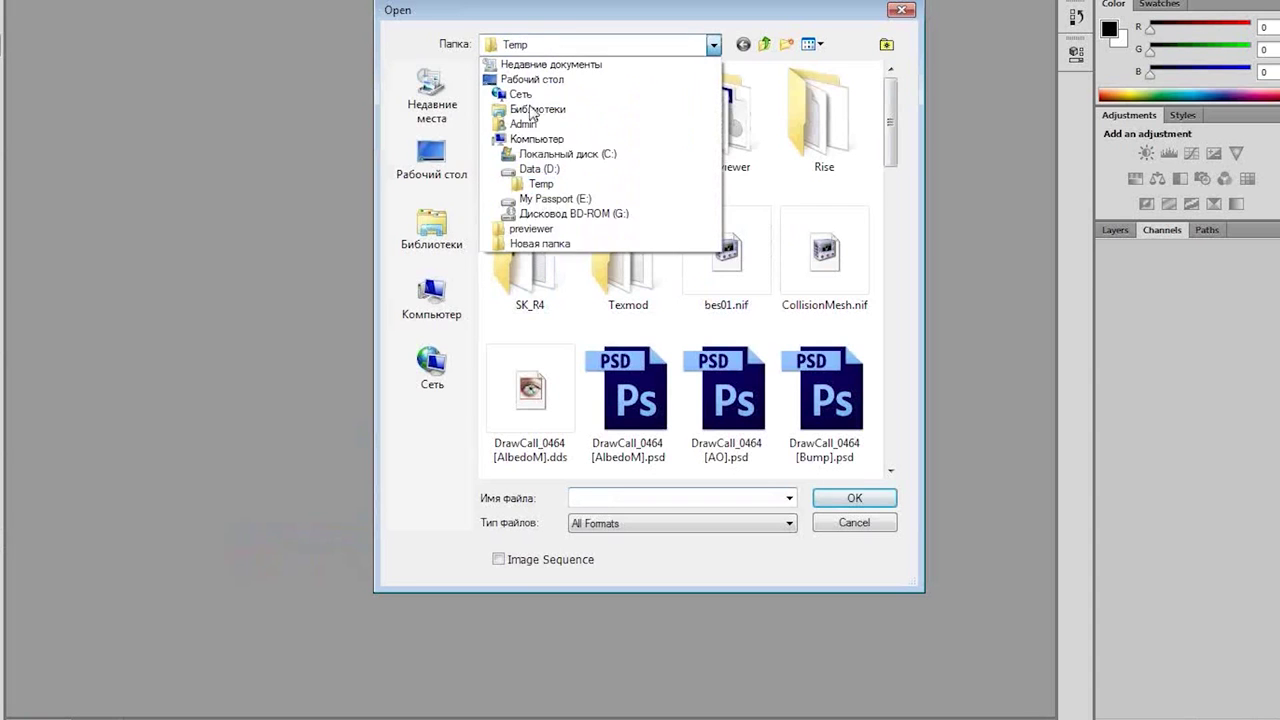
{"action": "left_click", "coordinate": [545, 170]}
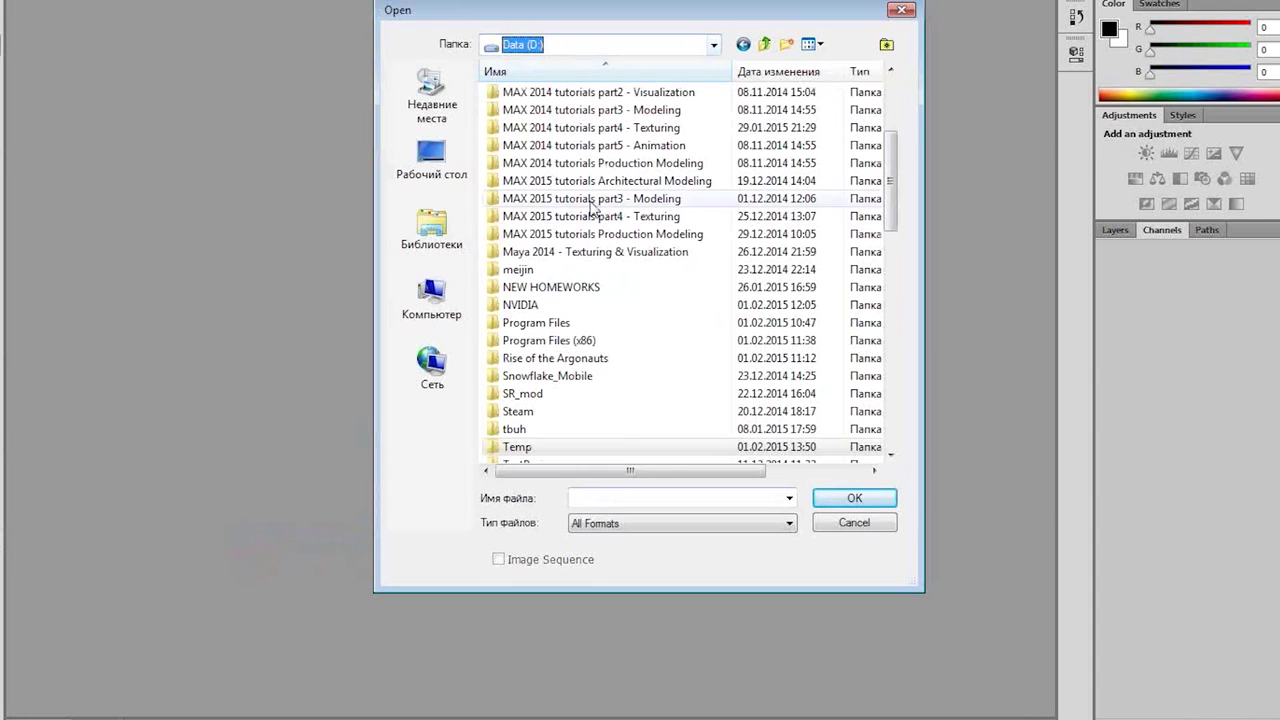
{"action": "left_click", "coordinate": [575, 323]}
{"action": "scroll", "coordinate": [573, 330], "scroll_direction": "down", "scroll_amount": 3}
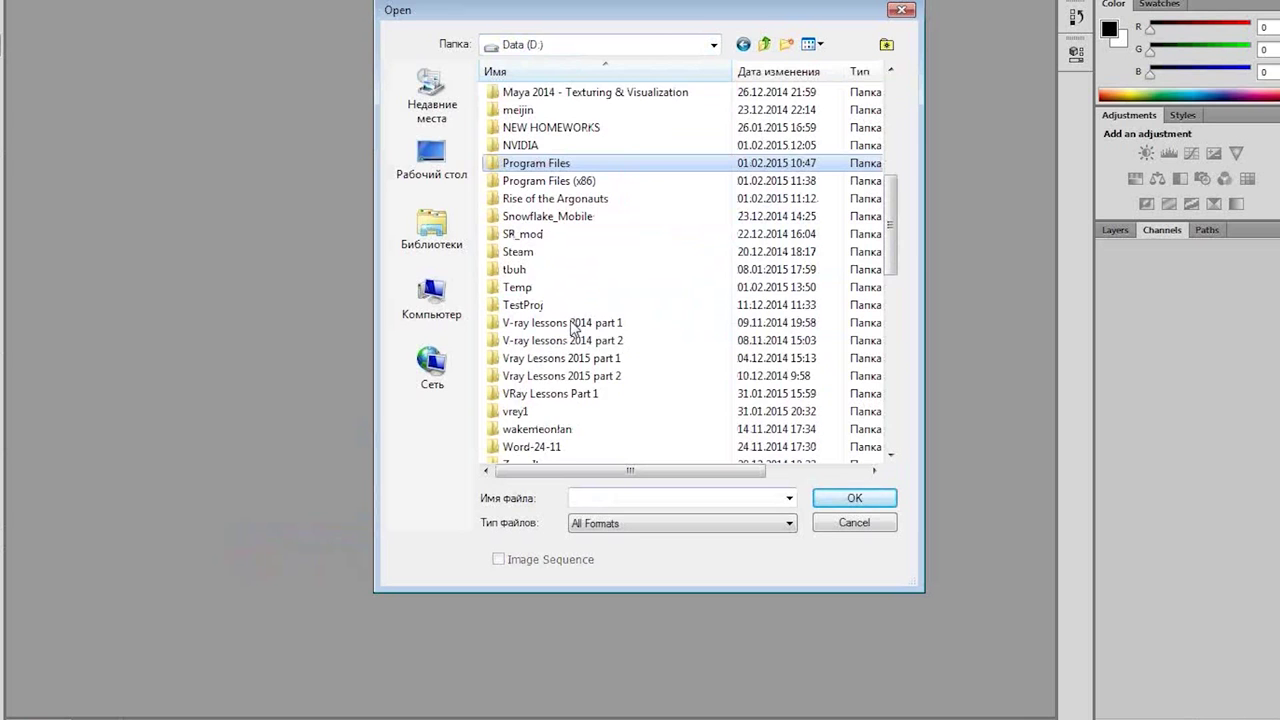
{"action": "scroll", "coordinate": [571, 323], "scroll_direction": "down", "scroll_amount": 1}
{"action": "scroll", "coordinate": [571, 323], "scroll_direction": "up", "scroll_amount": 3}
{"action": "scroll", "coordinate": [568, 310], "scroll_direction": "up", "scroll_amount": 2}
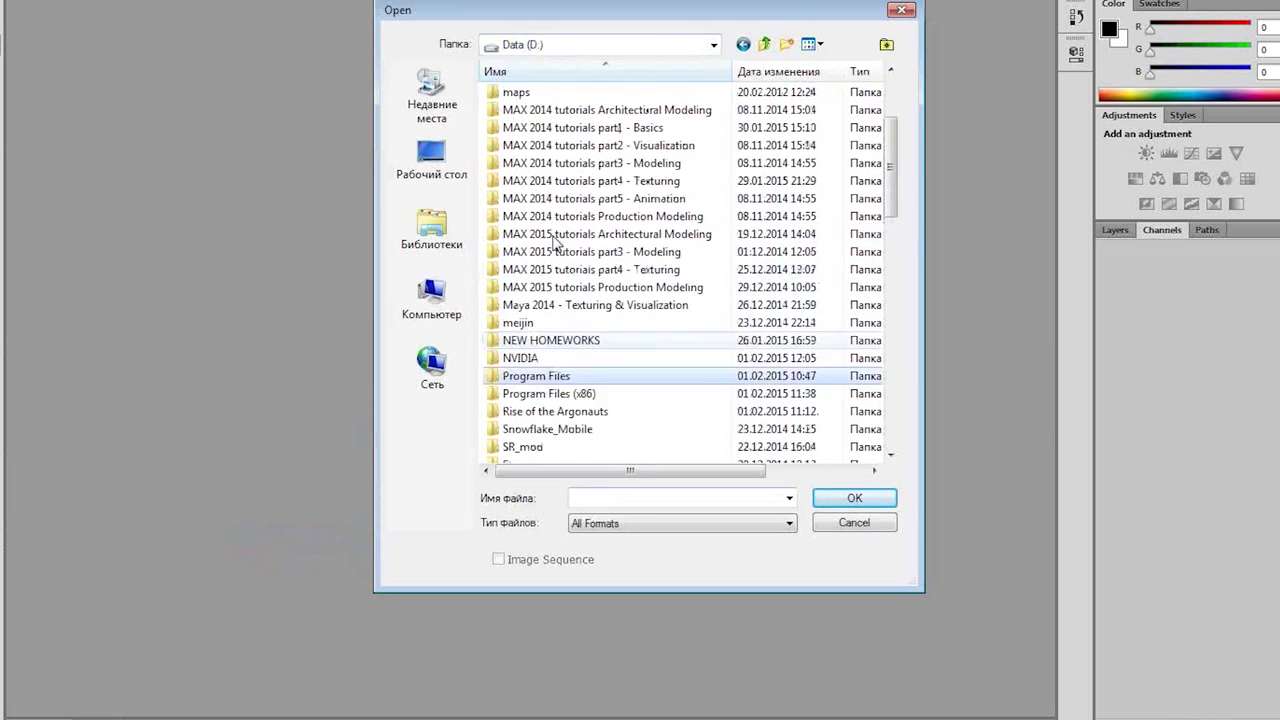
{"action": "scroll", "coordinate": [553, 243], "scroll_direction": "up", "scroll_amount": 3}
- Select all six room JPGs in HDR lighting lesson > elements and load them as layers
{"action": "double_click", "coordinate": [553, 215]}
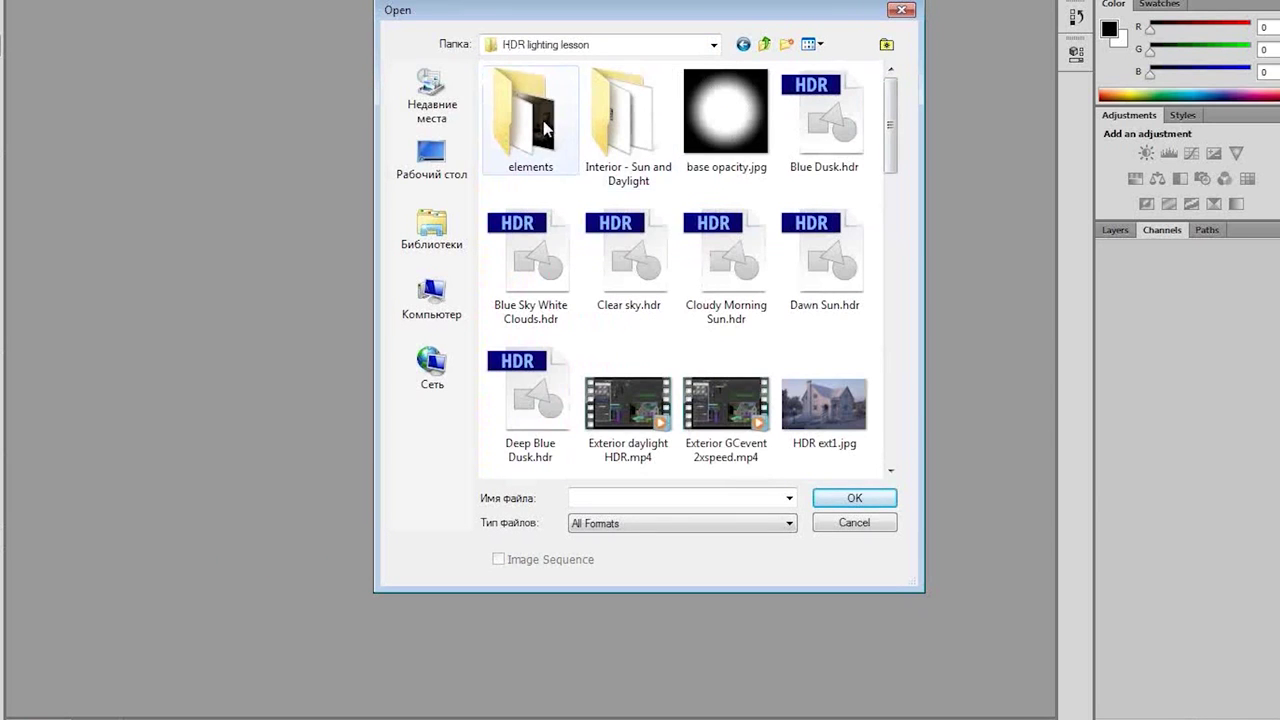
{"action": "double_click", "coordinate": [545, 128]}
{"action": "left_click_drag", "start_coordinate": [512, 378], "coordinate": [834, 128]}
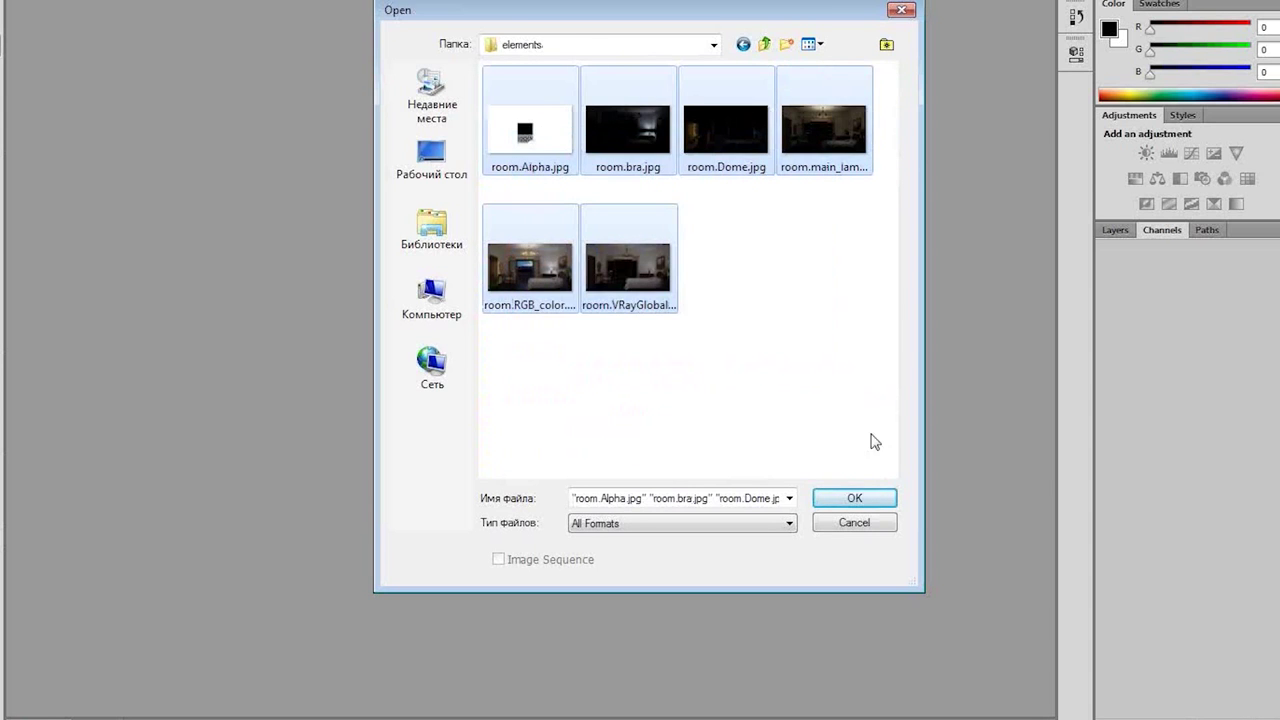
{"action": "left_click", "coordinate": [854, 498]}
{"action": "left_click", "coordinate": [820, 203]}
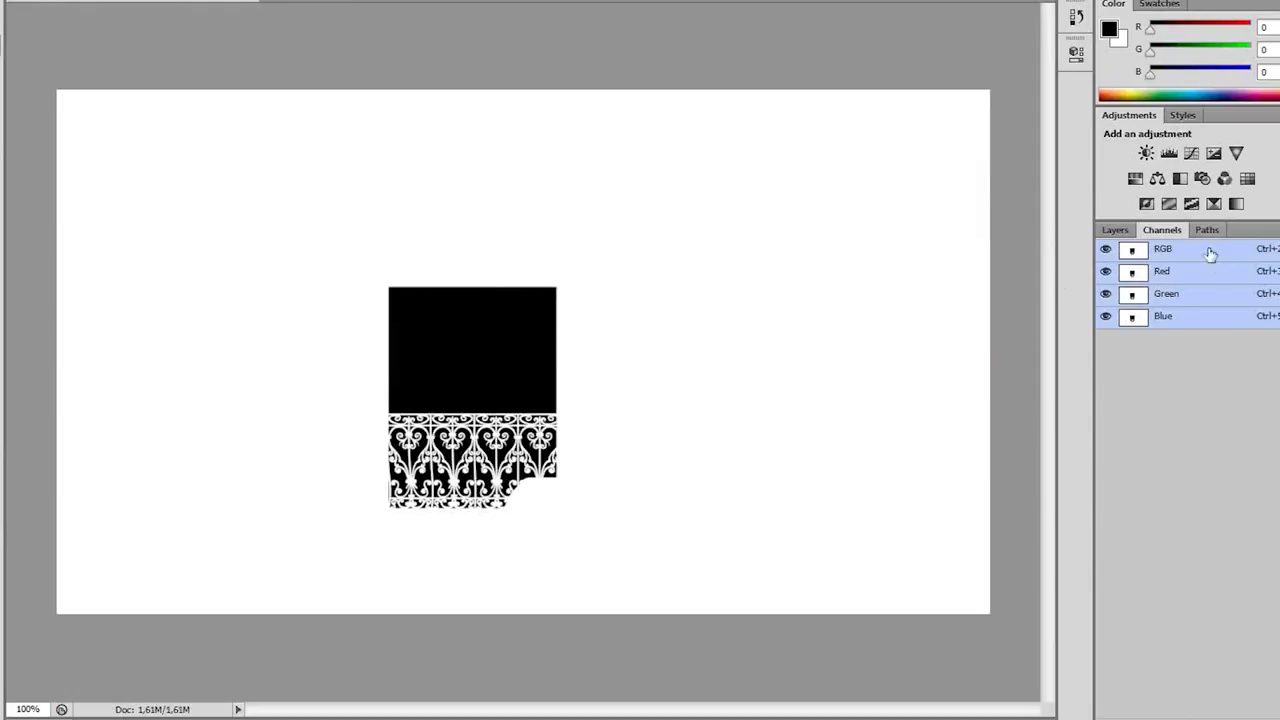
- Drag room.RGB_color.jpg above room.Alpha.jpg in the Layers panel
{"action": "left_click", "coordinate": [1115, 230]}
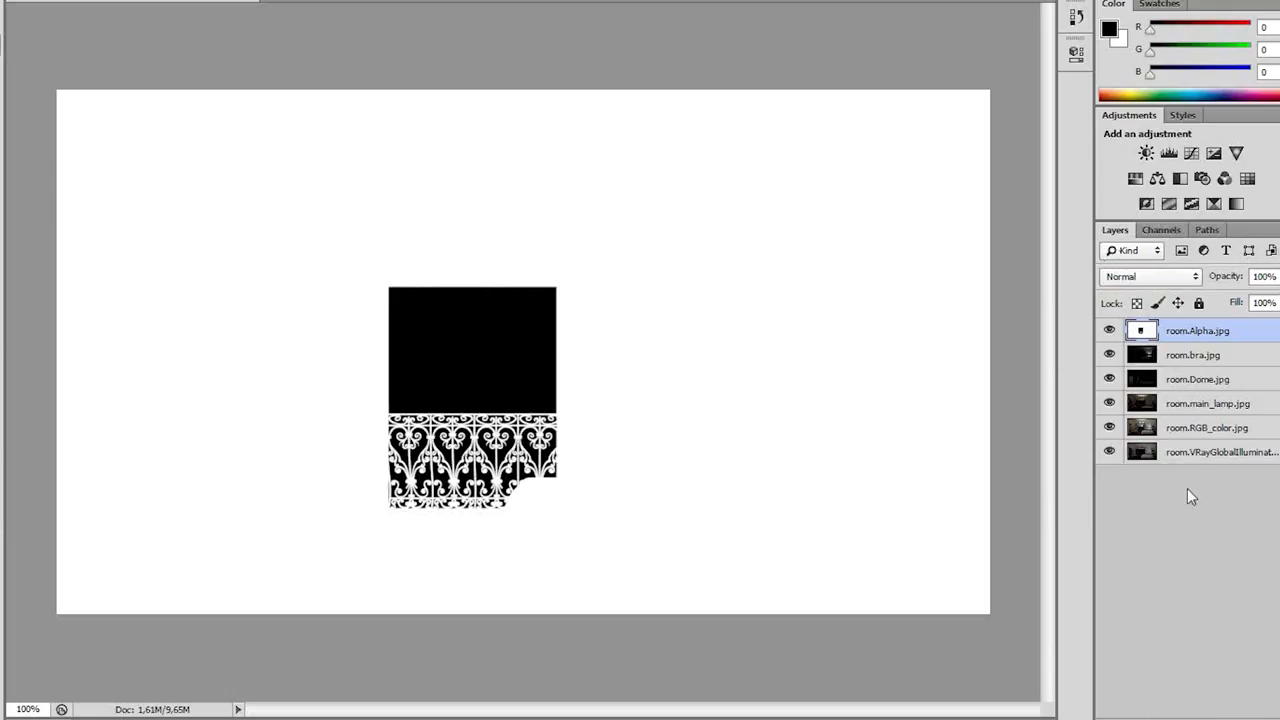
{"action": "left_click_drag", "start_coordinate": [1155, 432], "coordinate": [1145, 333]}
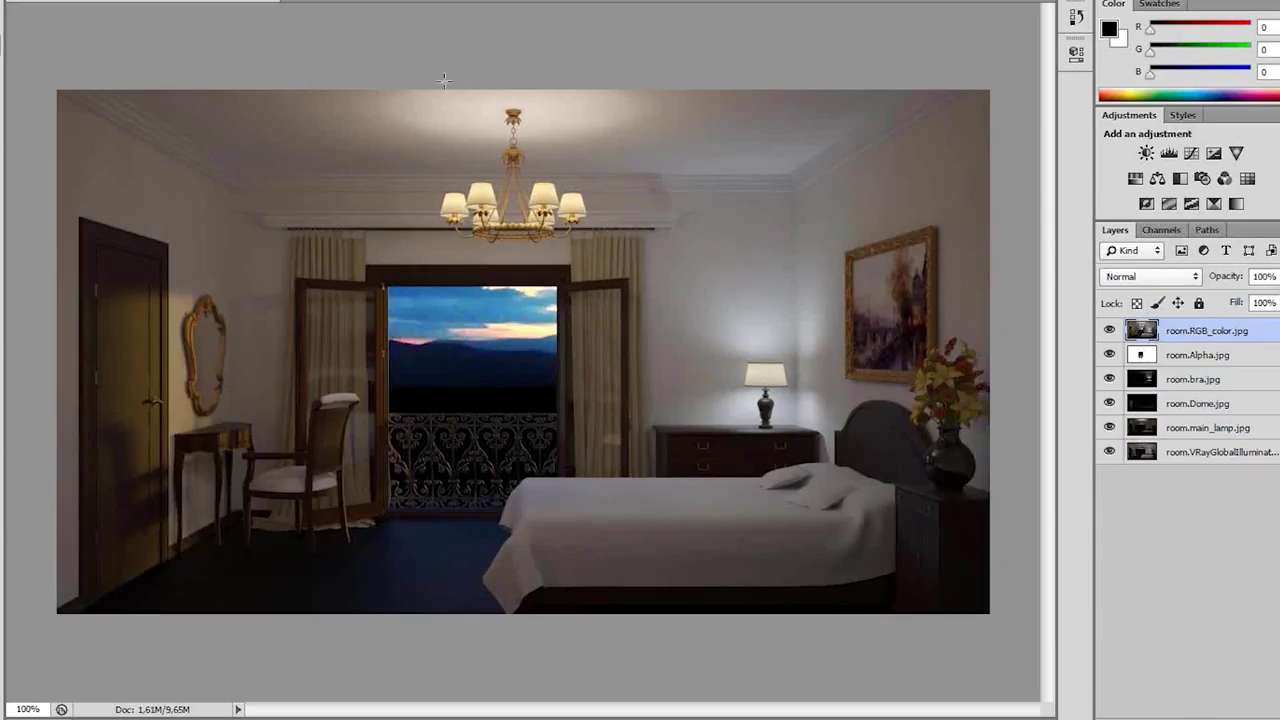
{"action": "left_click", "coordinate": [135, 0]}
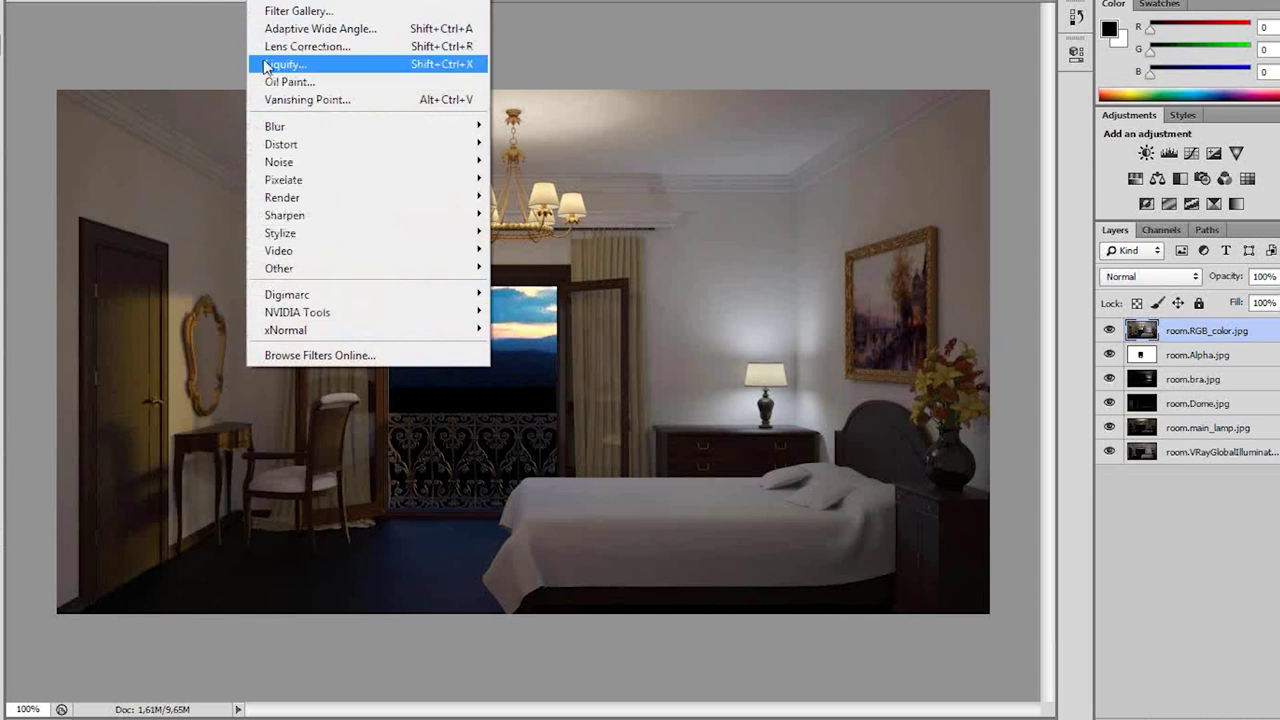
- Apply Reduce Noise with Strength 5, Preserve Details 40% and Sharpen Details 10%
{"action": "mouse_move", "coordinate": [279, 162]}
{"action": "left_click", "coordinate": [538, 234]}
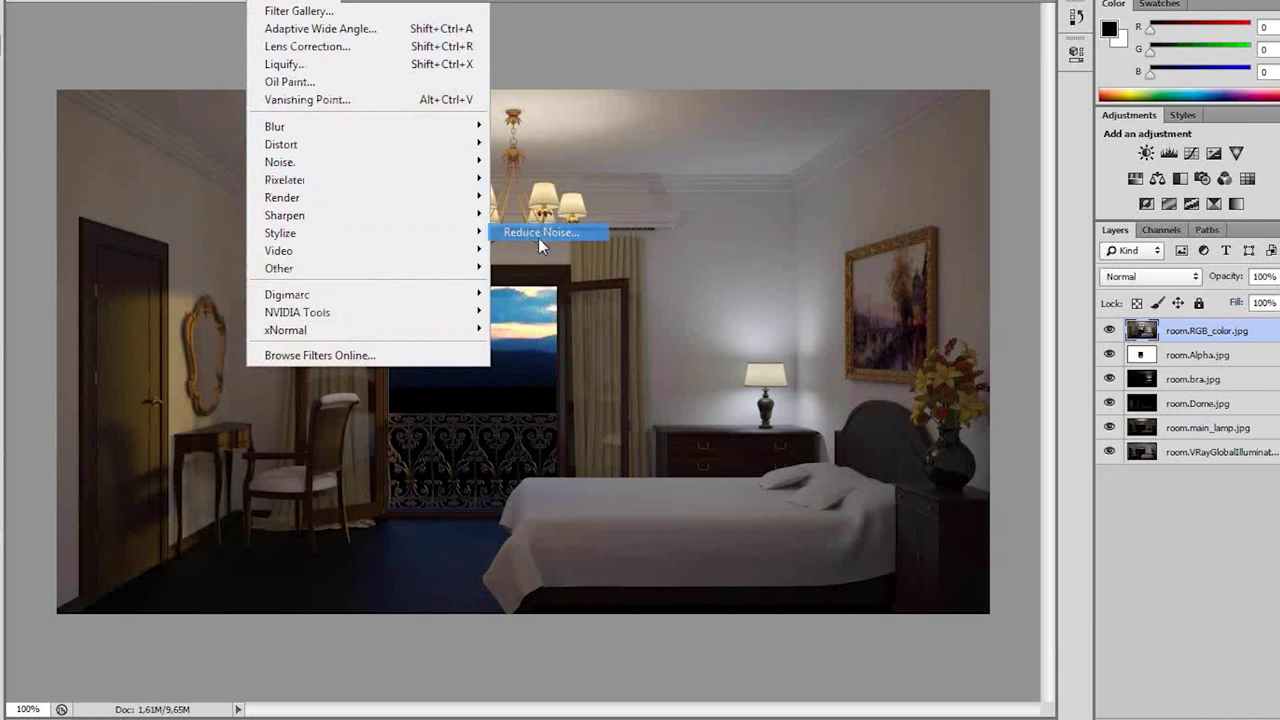
{"action": "left_click_drag", "start_coordinate": [645, 214], "coordinate": [829, 348]}
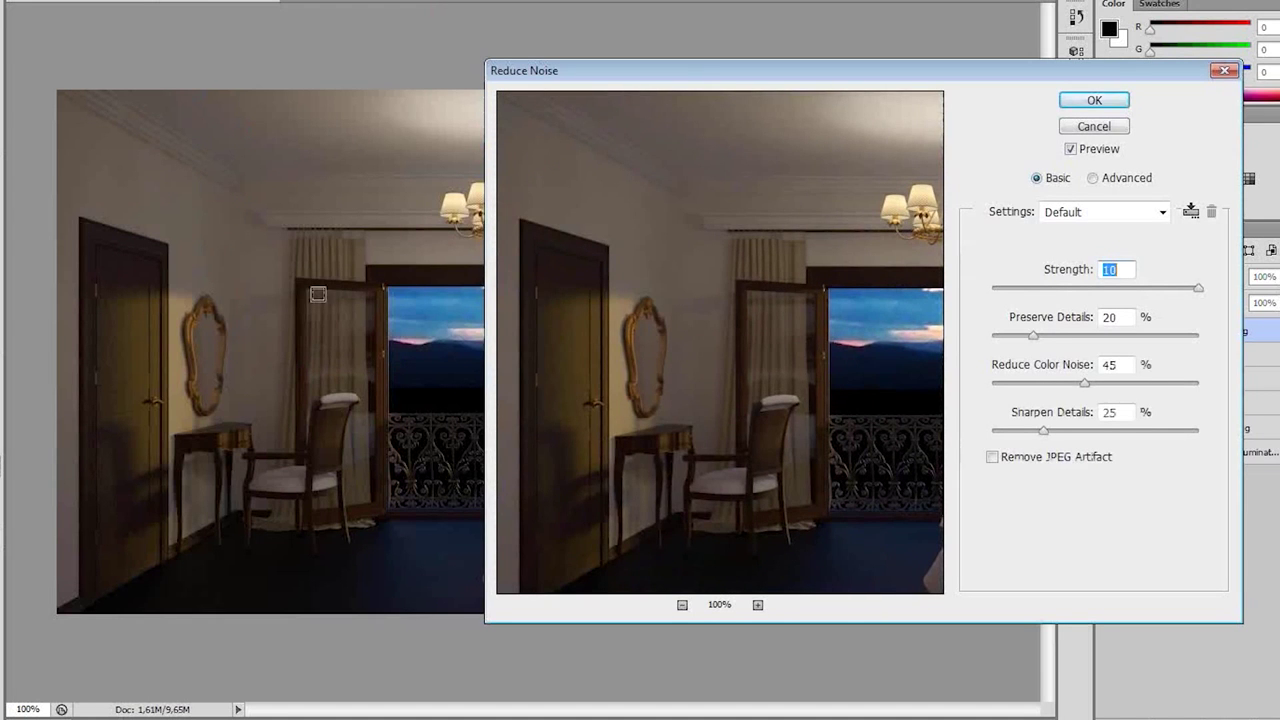
{"action": "left_click_drag", "start_coordinate": [863, 307], "coordinate": [449, 305]}
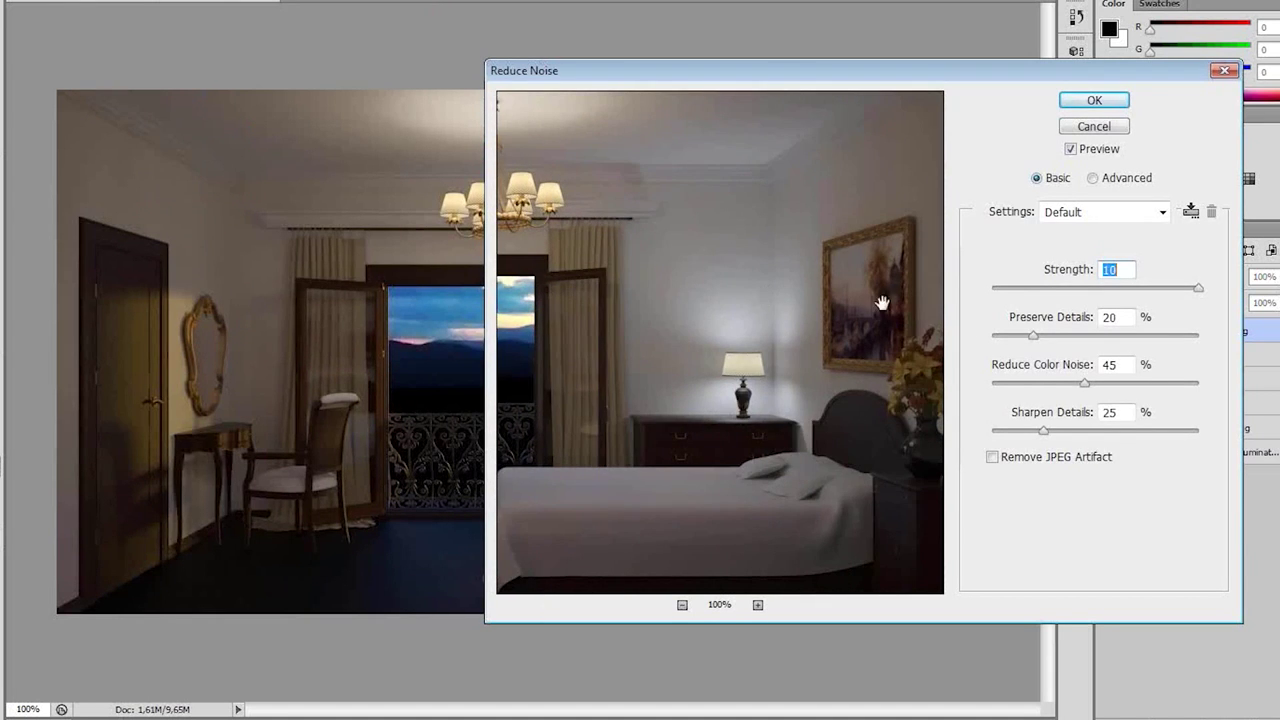
{"action": "left_click", "coordinate": [1093, 289]}
{"action": "left_click_drag", "start_coordinate": [1040, 345], "coordinate": [1077, 343]}
{"action": "left_click_drag", "start_coordinate": [1043, 431], "coordinate": [1012, 431]}
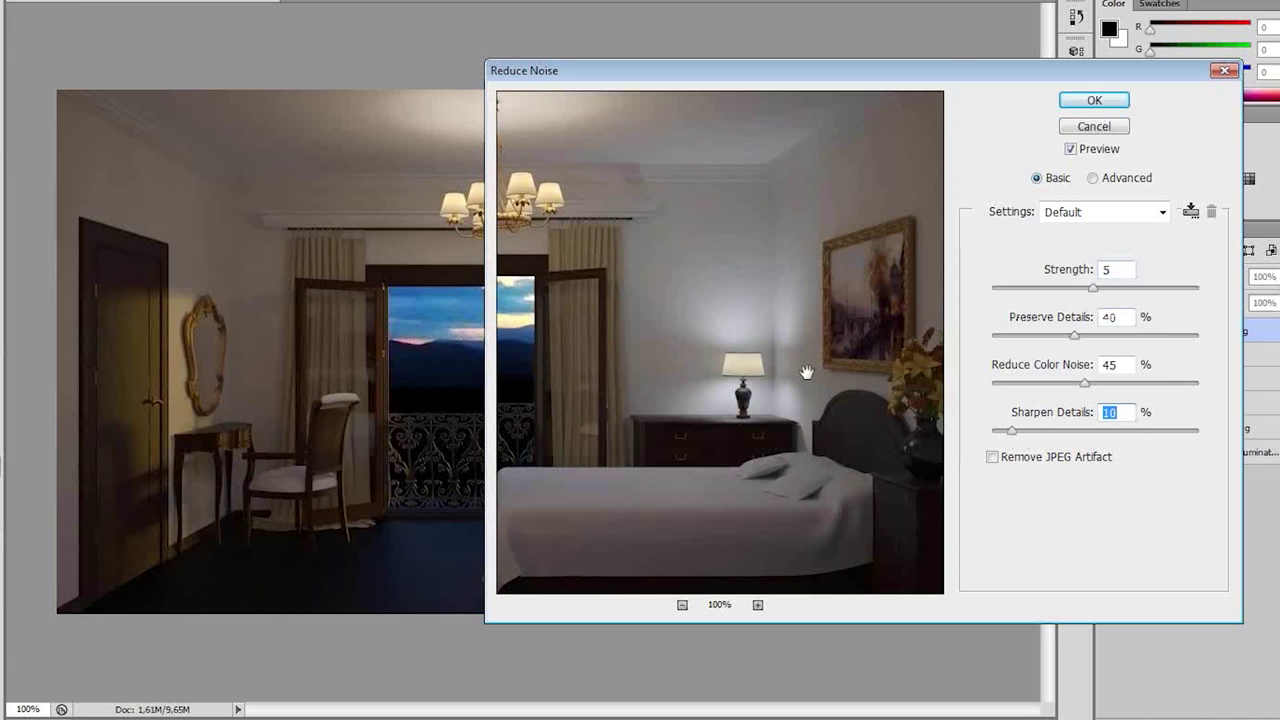
{"action": "left_click", "coordinate": [1094, 101]}
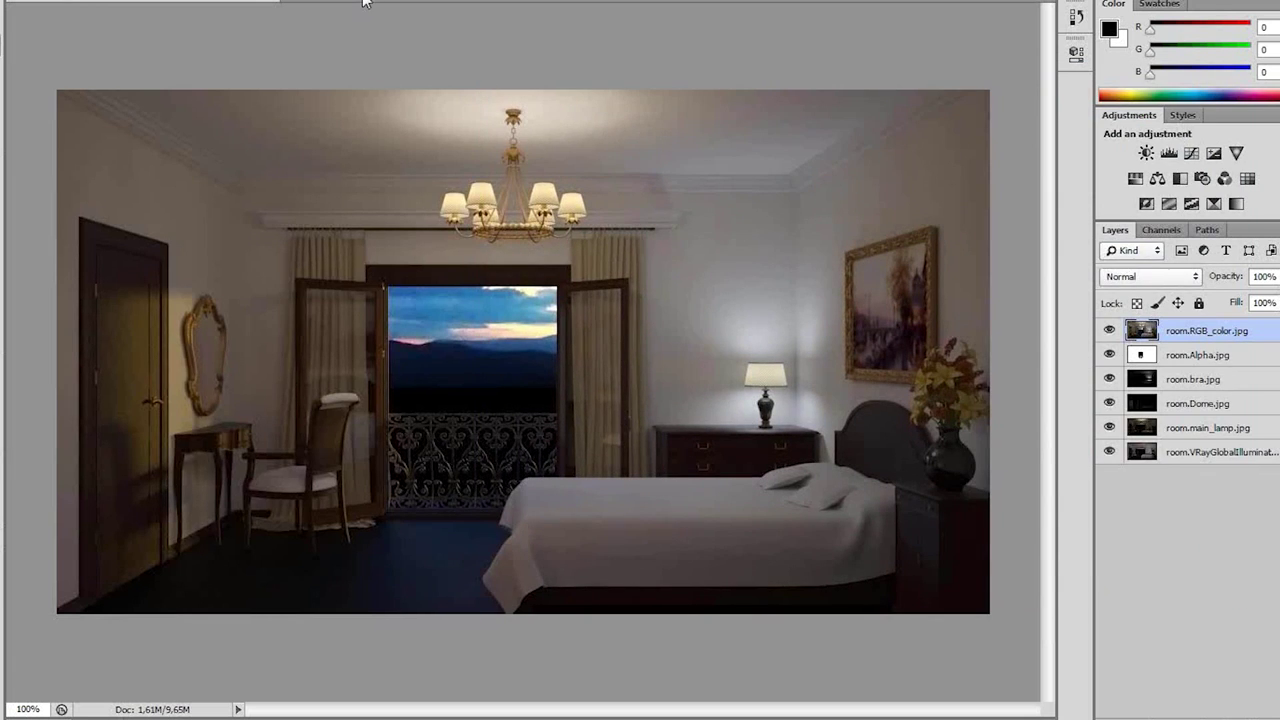
{"action": "key", "text": "alt+t"}
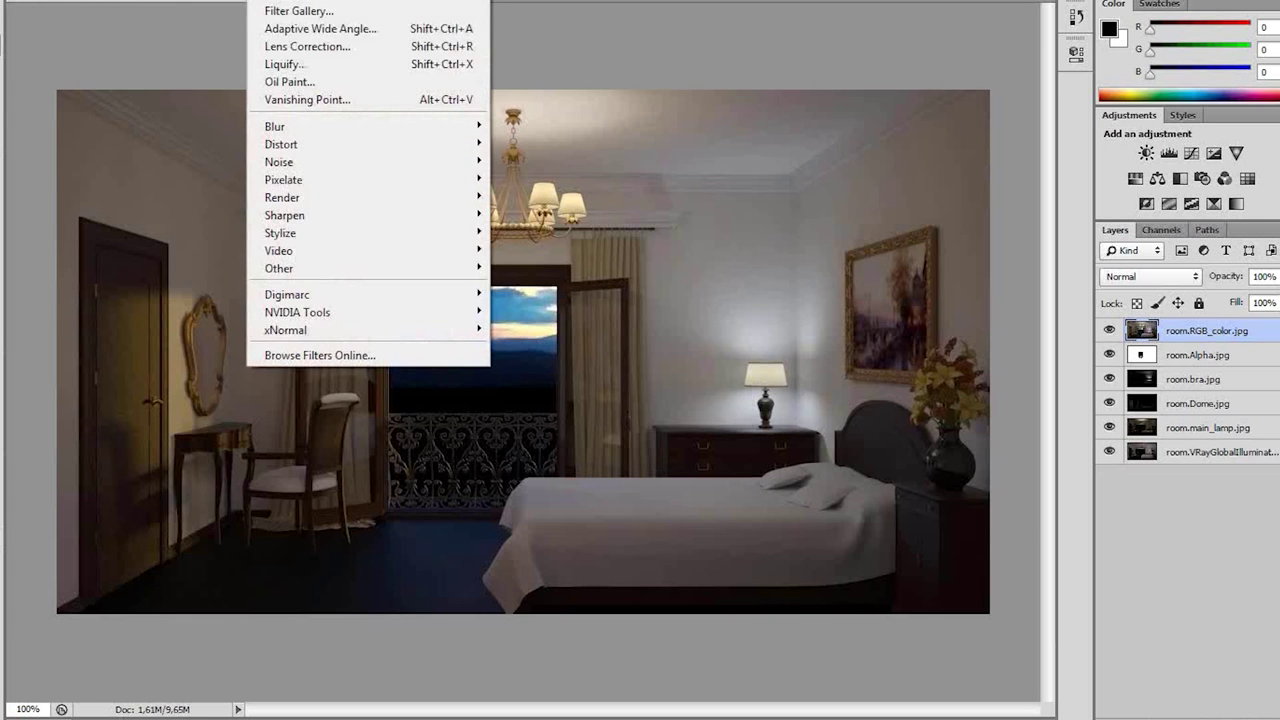
{"action": "mouse_move", "coordinate": [285, 215]}
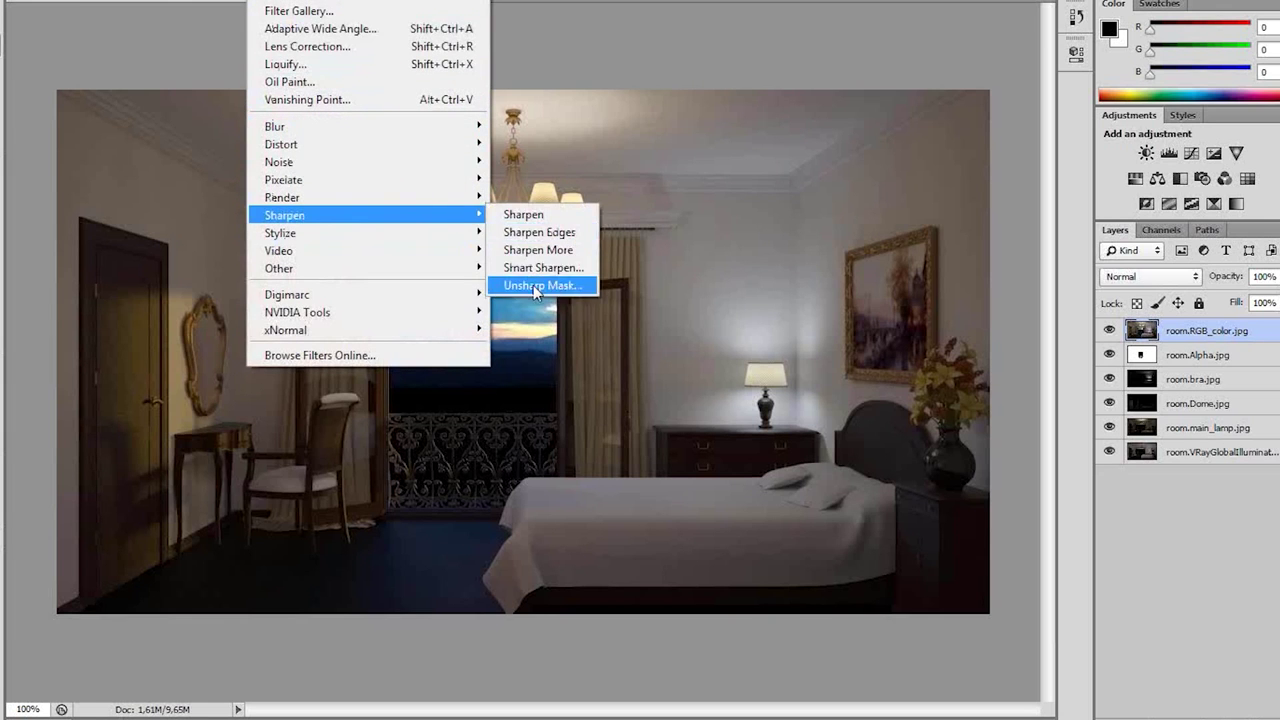
- Apply Unsharp Mask with Amount 60%, Radius 1.0 pixel and Threshold 3 levels
{"action": "left_click", "coordinate": [533, 286]}
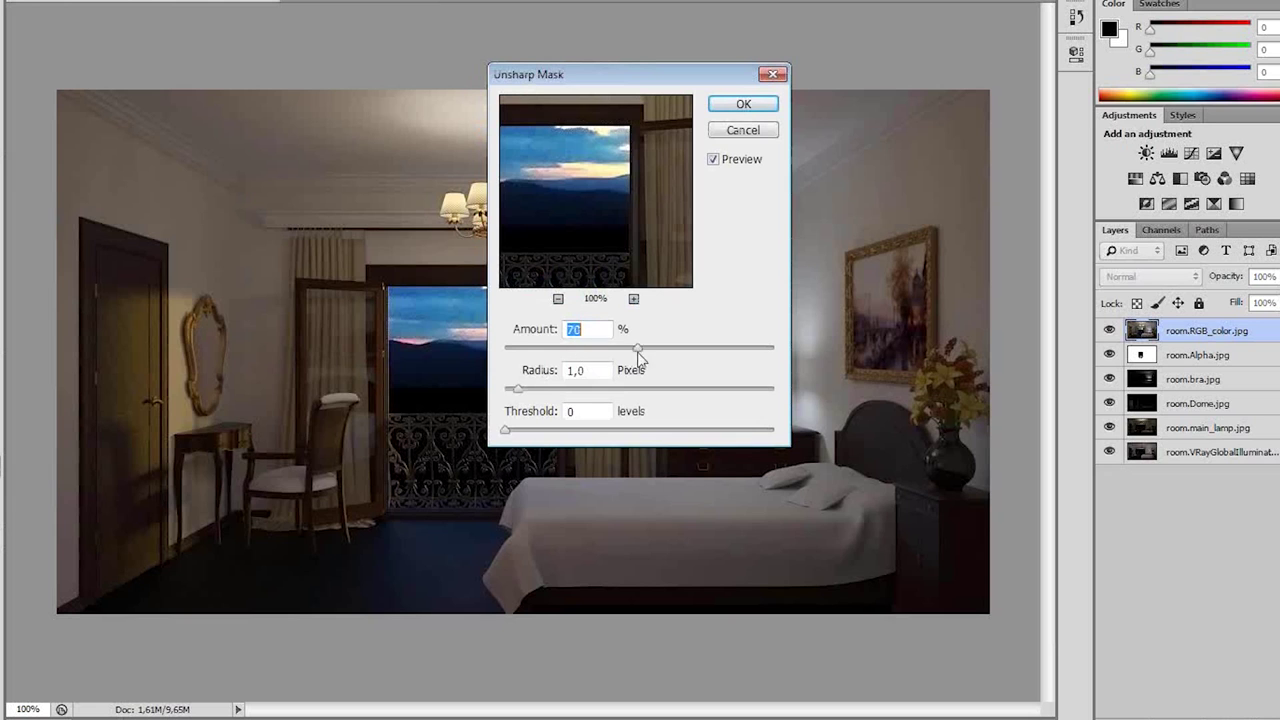
{"action": "left_click_drag", "start_coordinate": [650, 349], "coordinate": [638, 352]}
{"action": "mouse_move", "coordinate": [580, 215]}
{"action": "left_mouse_down"}
{"action": "mouse_move", "coordinate": [609, 201]}
{"action": "mouse_move", "coordinate": [763, 363]}
{"action": "left_mouse_up"}
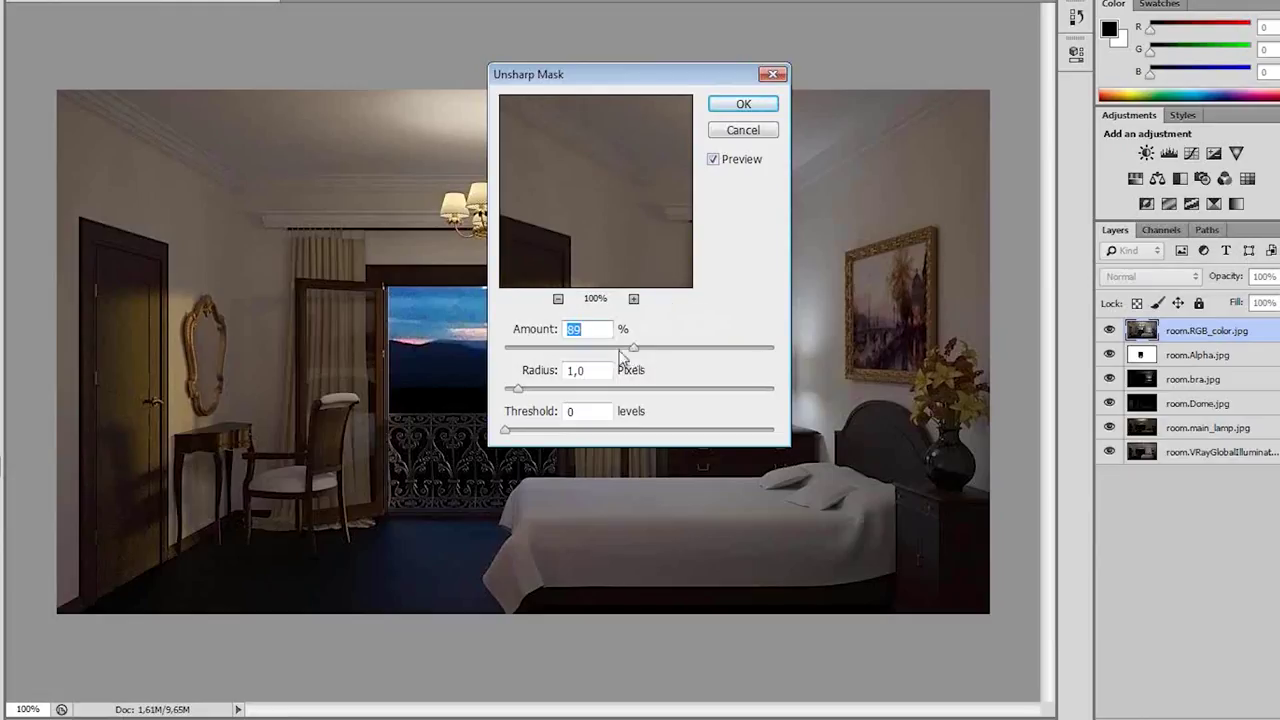
{"action": "left_click_drag", "start_coordinate": [620, 350], "coordinate": [594, 350]}
{"action": "left_click", "coordinate": [509, 431]}
{"action": "left_click_drag", "start_coordinate": [509, 433], "coordinate": [512, 435]}
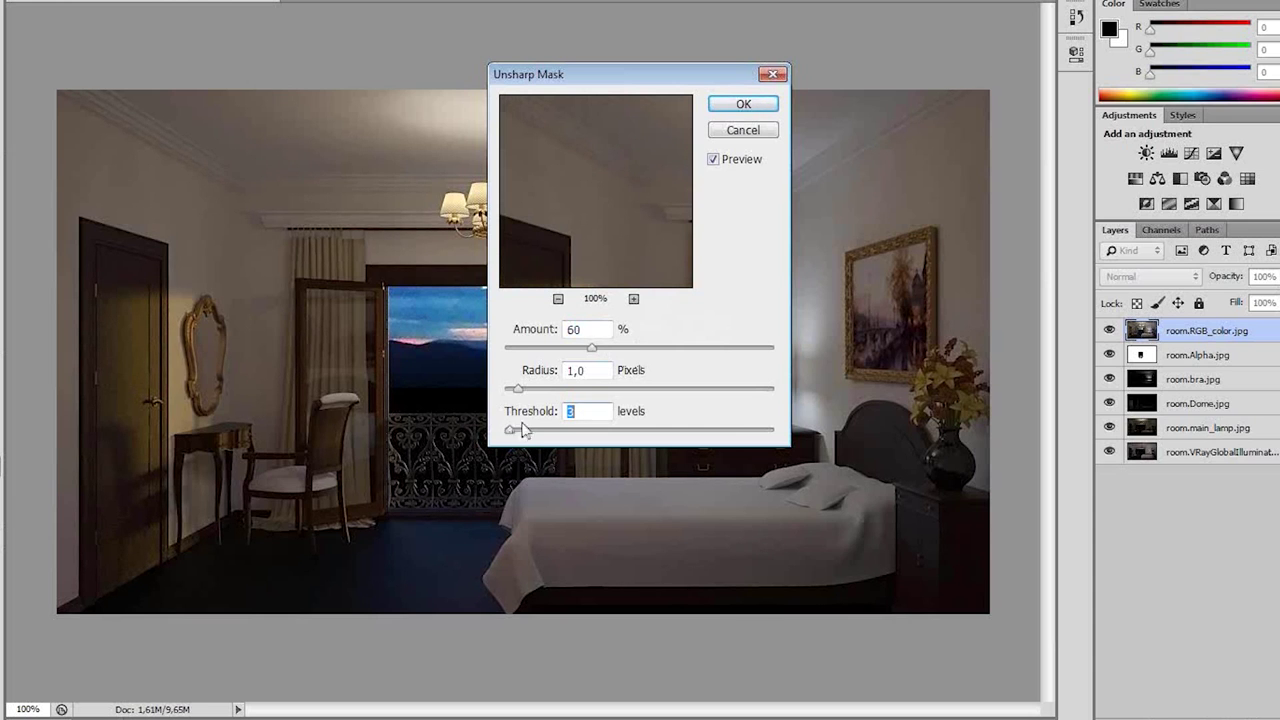
{"action": "left_click", "coordinate": [740, 105]}
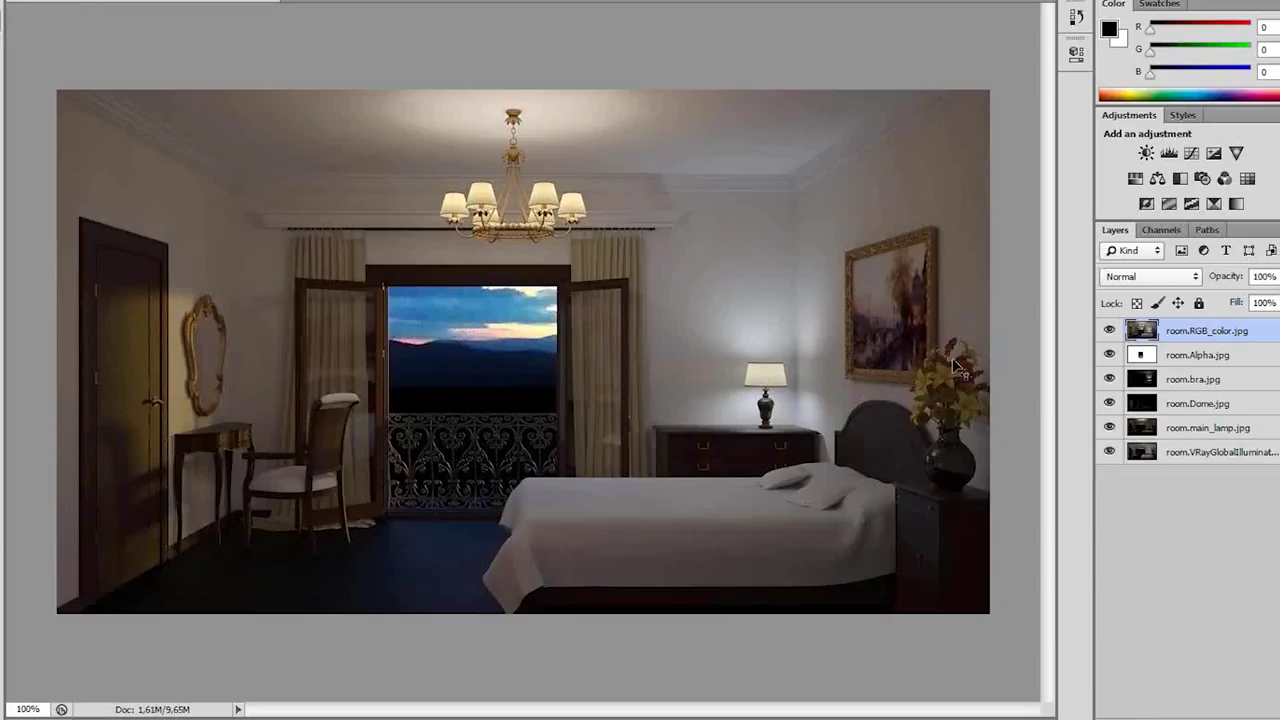
- Drag the VRayGlobalIllumination layer to the top of the stack and toggle its visibility to compare
{"action": "left_click", "coordinate": [1160, 458]}
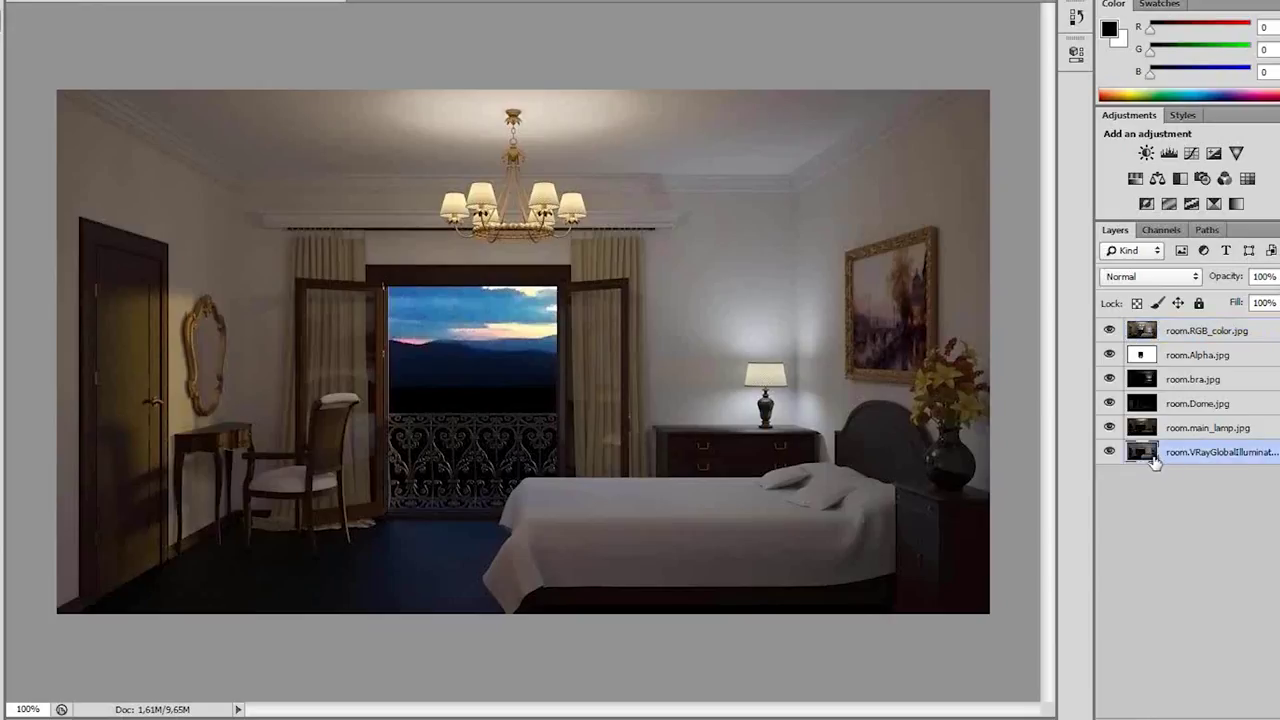
{"action": "left_click_drag", "start_coordinate": [1146, 458], "coordinate": [1146, 332]}
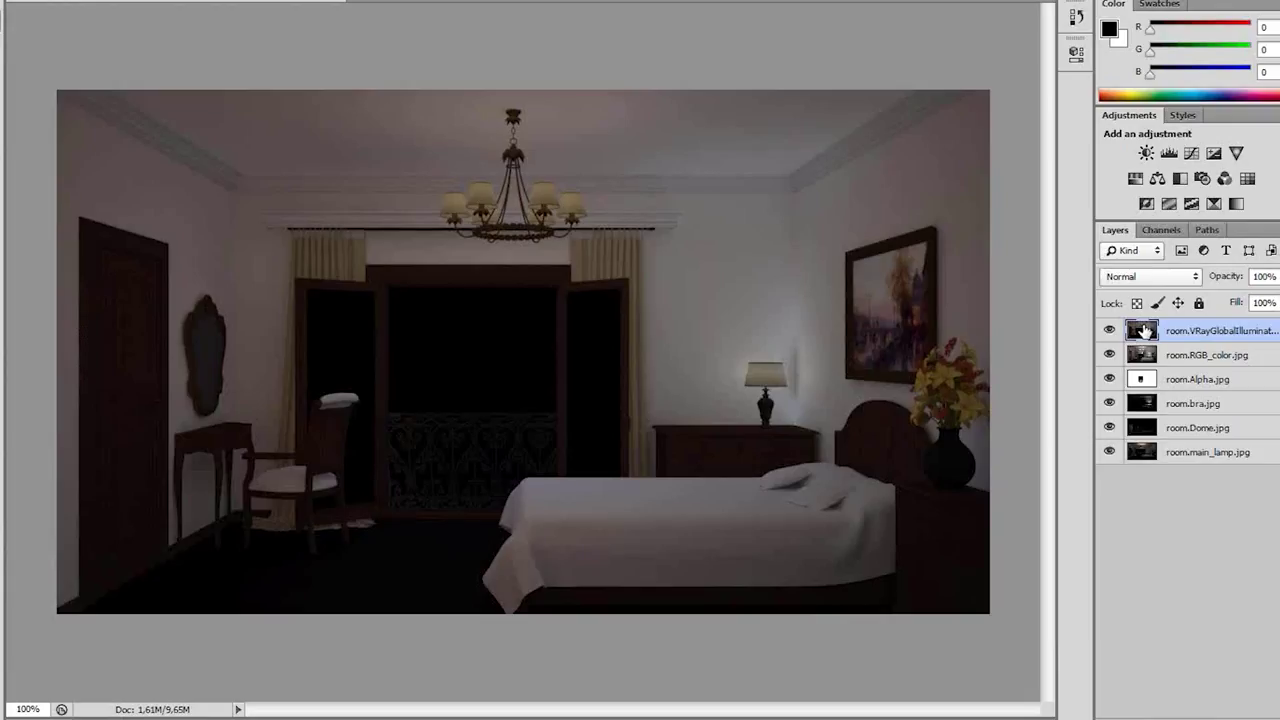
{"action": "left_click", "coordinate": [1109, 330]}
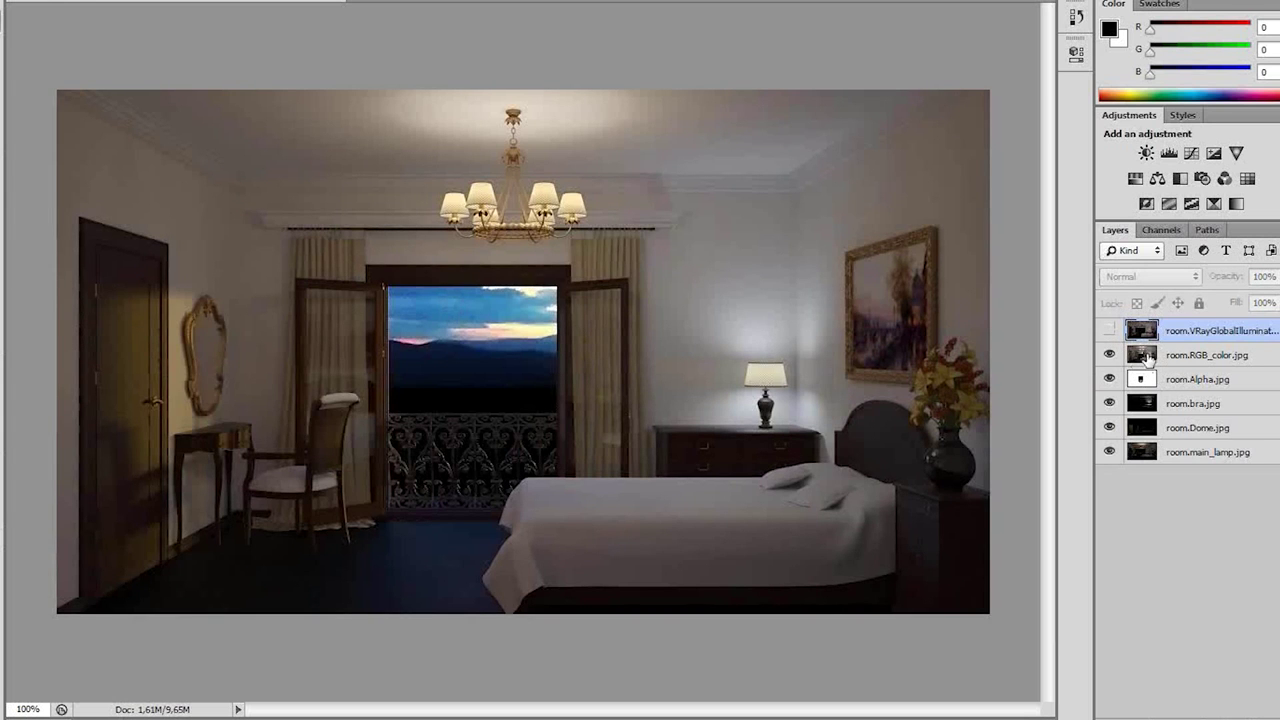
{"action": "left_click", "coordinate": [1109, 330]}
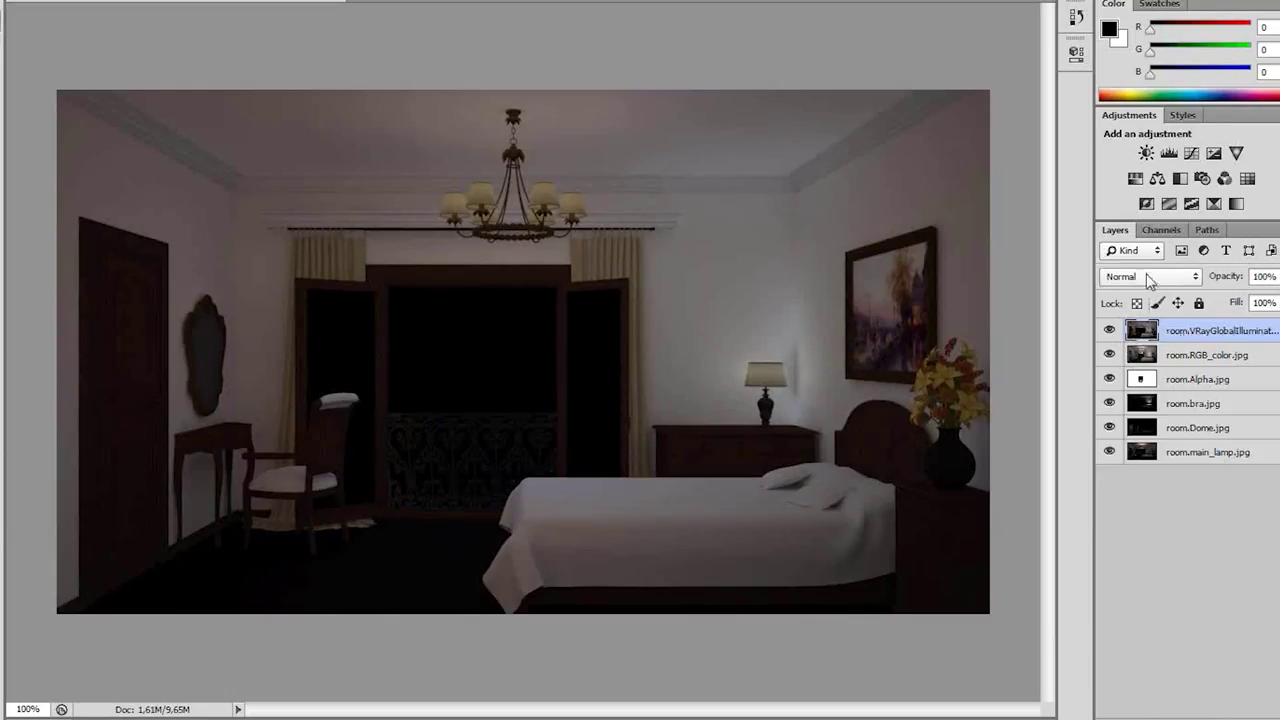
{"action": "left_click", "coordinate": [1149, 279]}
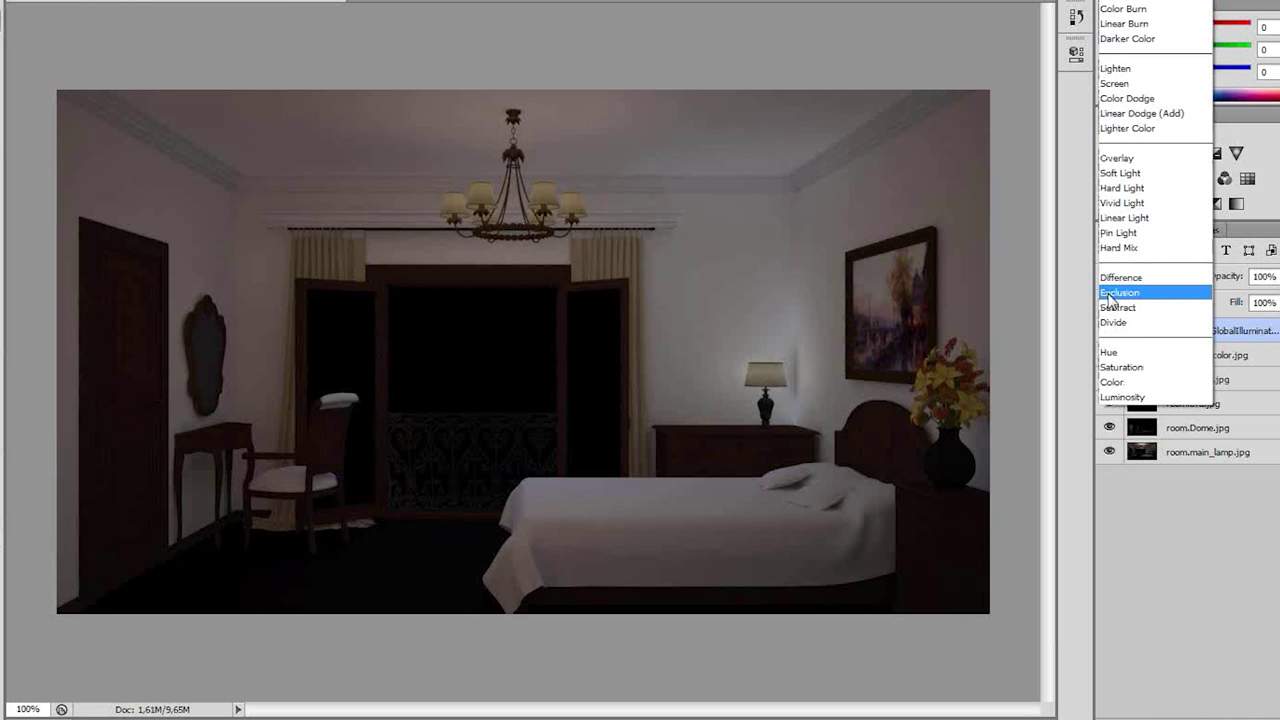
{"action": "left_click", "coordinate": [1163, 113]}
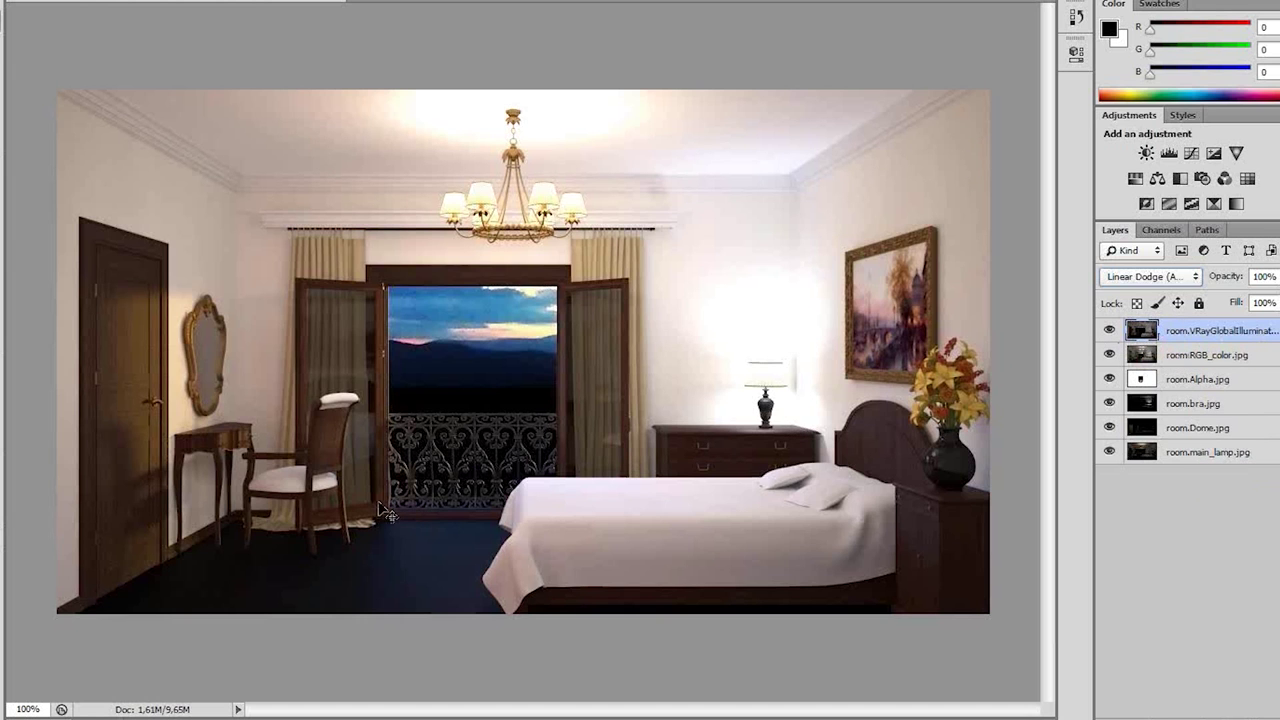
{"action": "left_click", "coordinate": [1109, 332]}
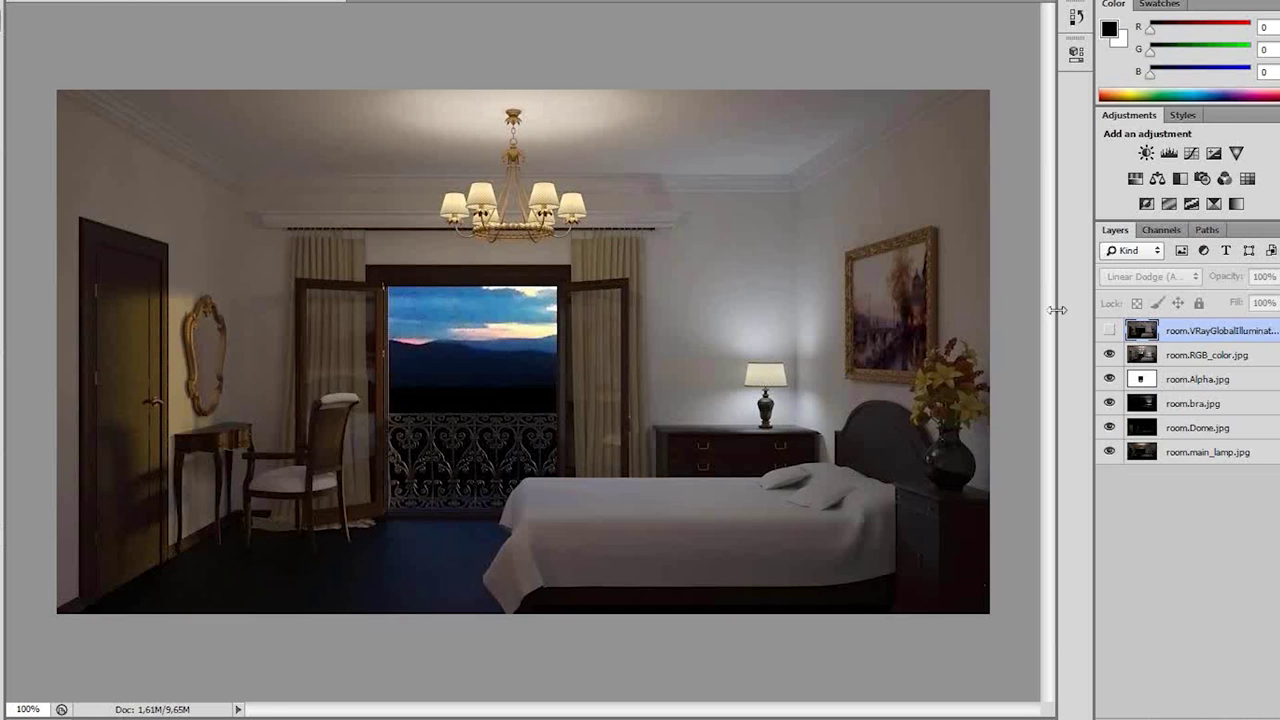
{"action": "left_click", "coordinate": [1109, 330]}
{"action": "left_click", "coordinate": [1140, 280]}
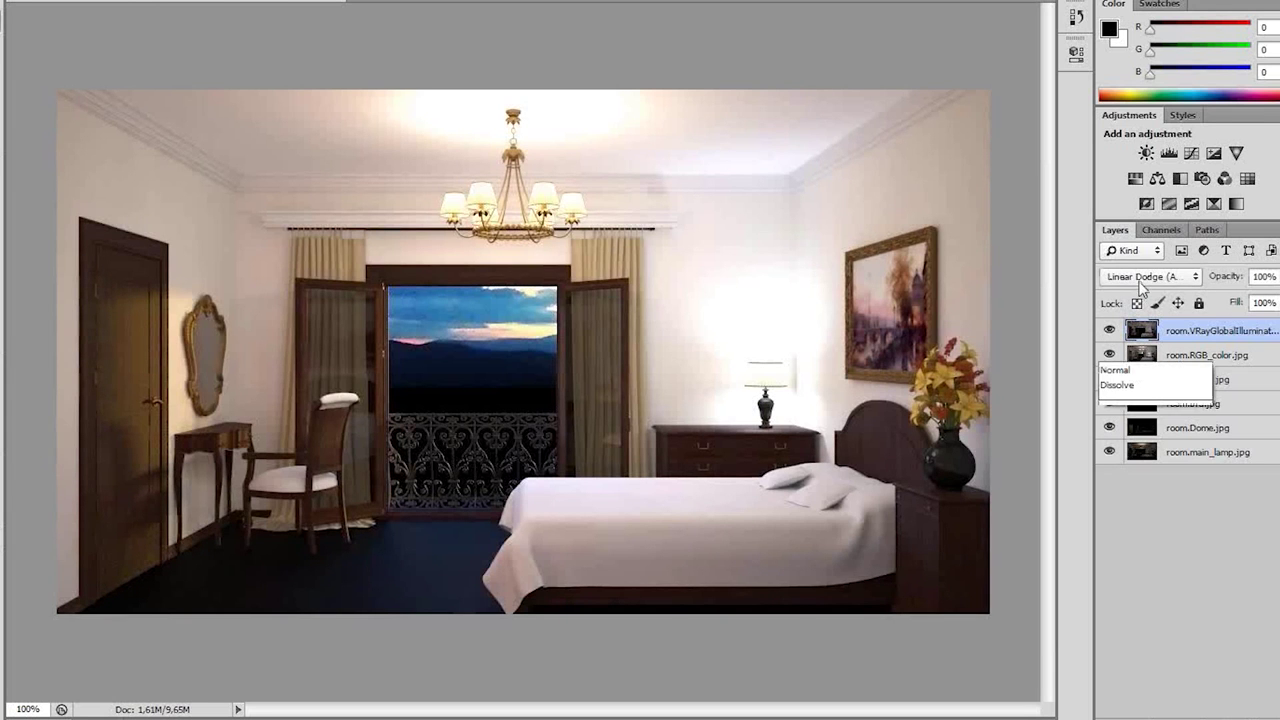
{"action": "left_click", "coordinate": [1120, 15]}
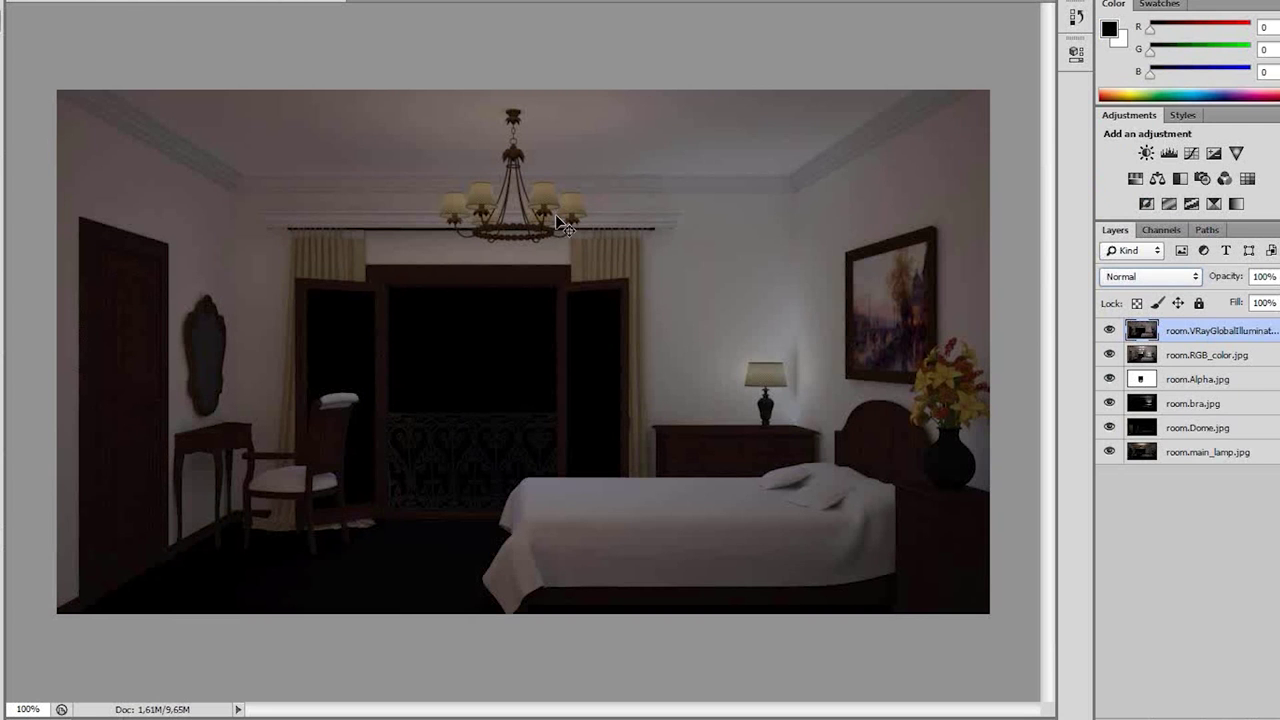
- Try a Levels adjustment on the top layer, cancel it, and keep the layer's name unchanged
{"action": "left_click", "coordinate": [95, 1]}
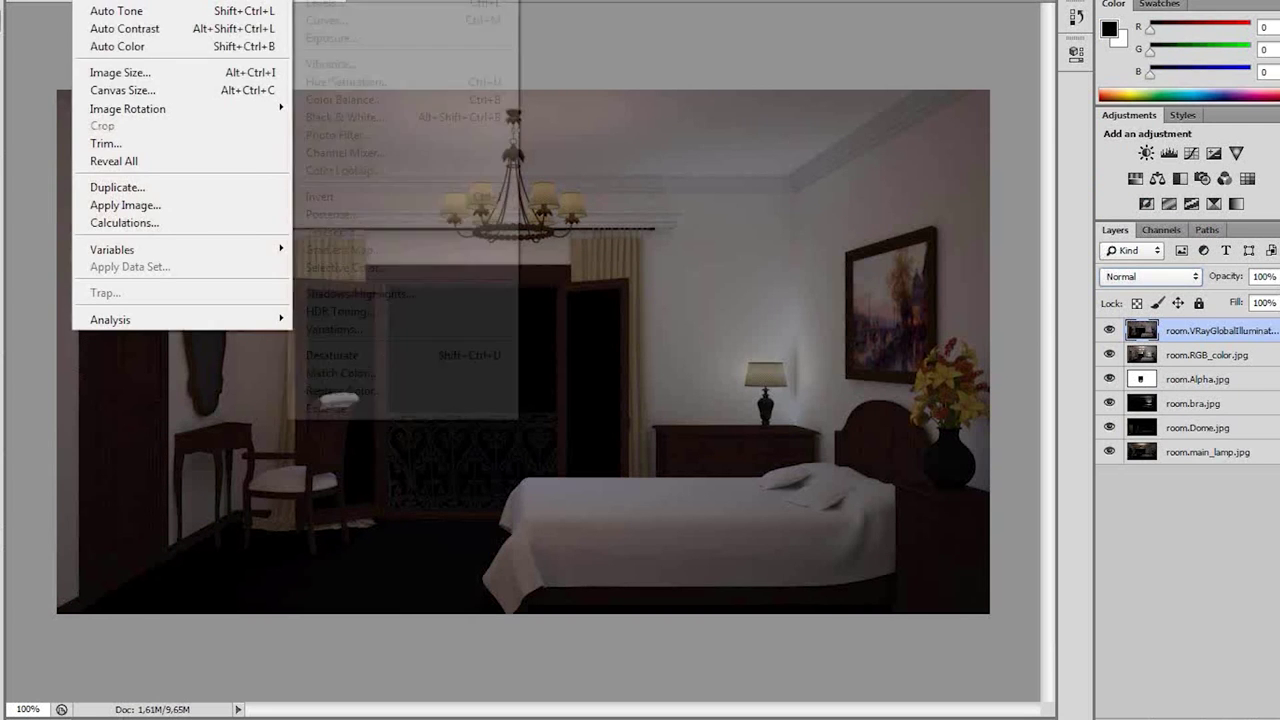
{"action": "left_click", "coordinate": [335, 4]}
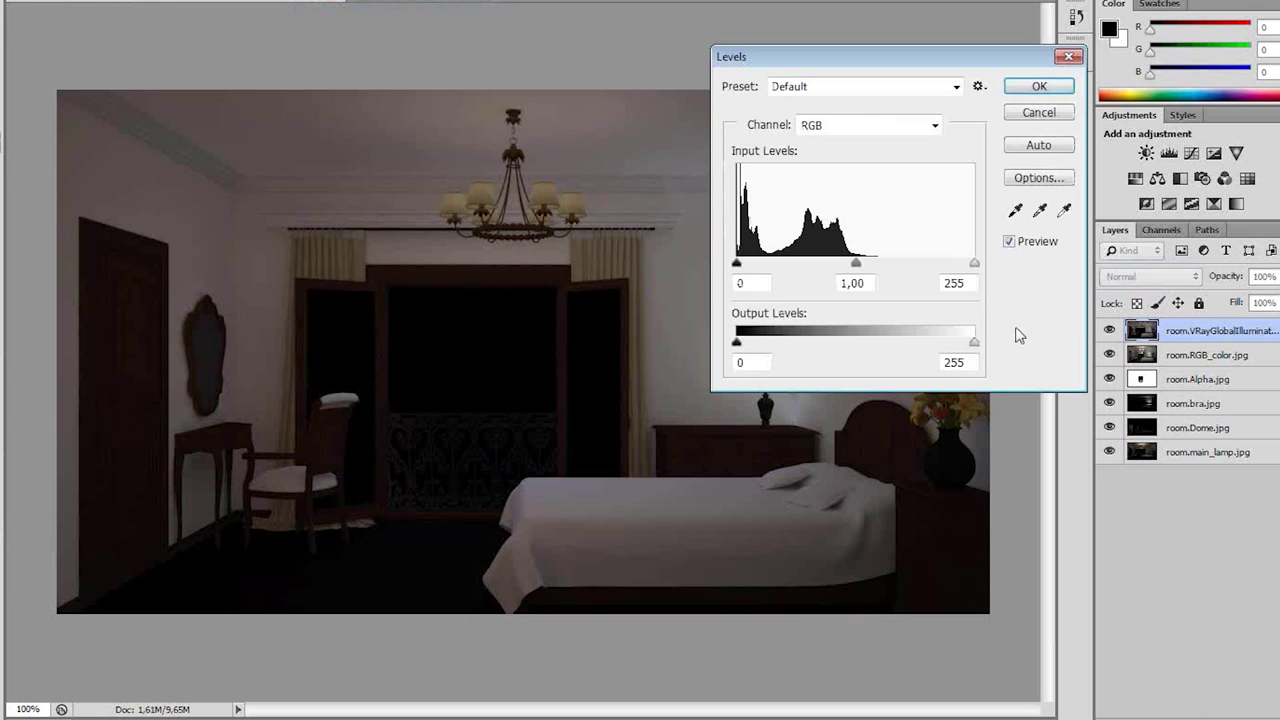
{"action": "mouse_move", "coordinate": [974, 342]}
{"action": "left_mouse_down"}
{"action": "mouse_move", "coordinate": [843, 350]}
{"action": "mouse_move", "coordinate": [976, 346]}
{"action": "left_mouse_up"}
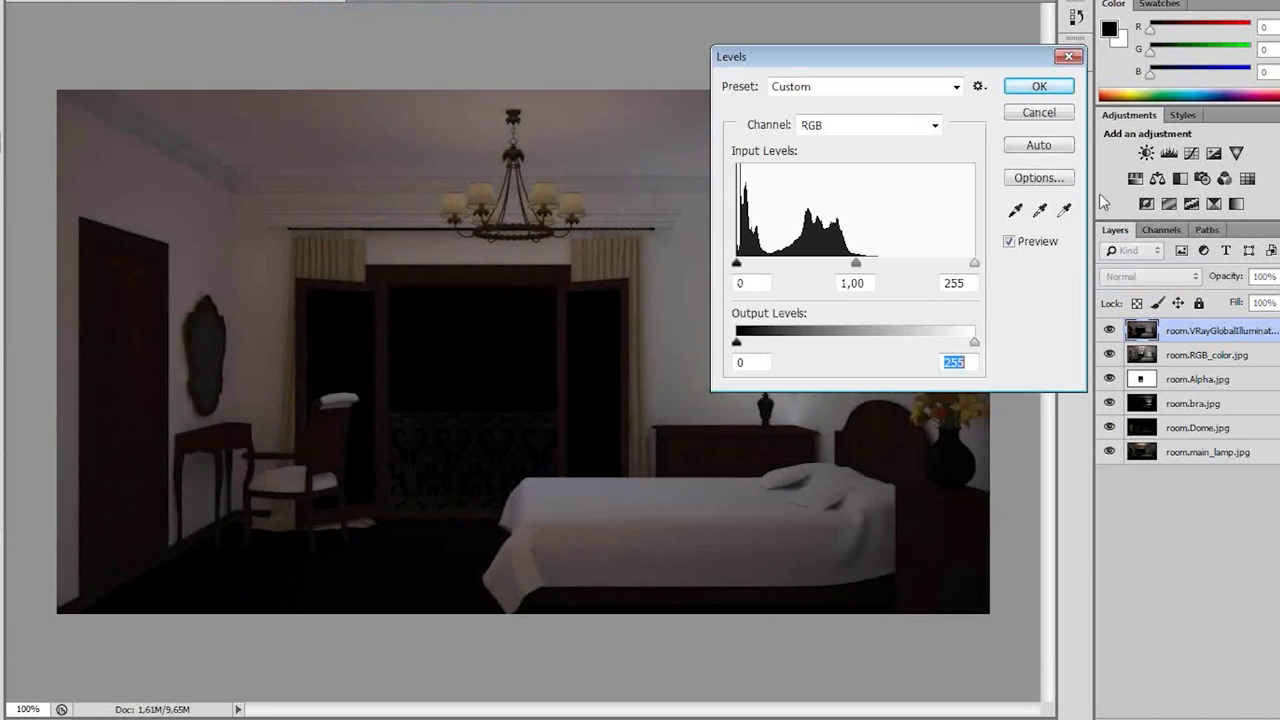
{"action": "left_click", "coordinate": [1038, 112]}
{"action": "double_click", "coordinate": [1245, 332]}
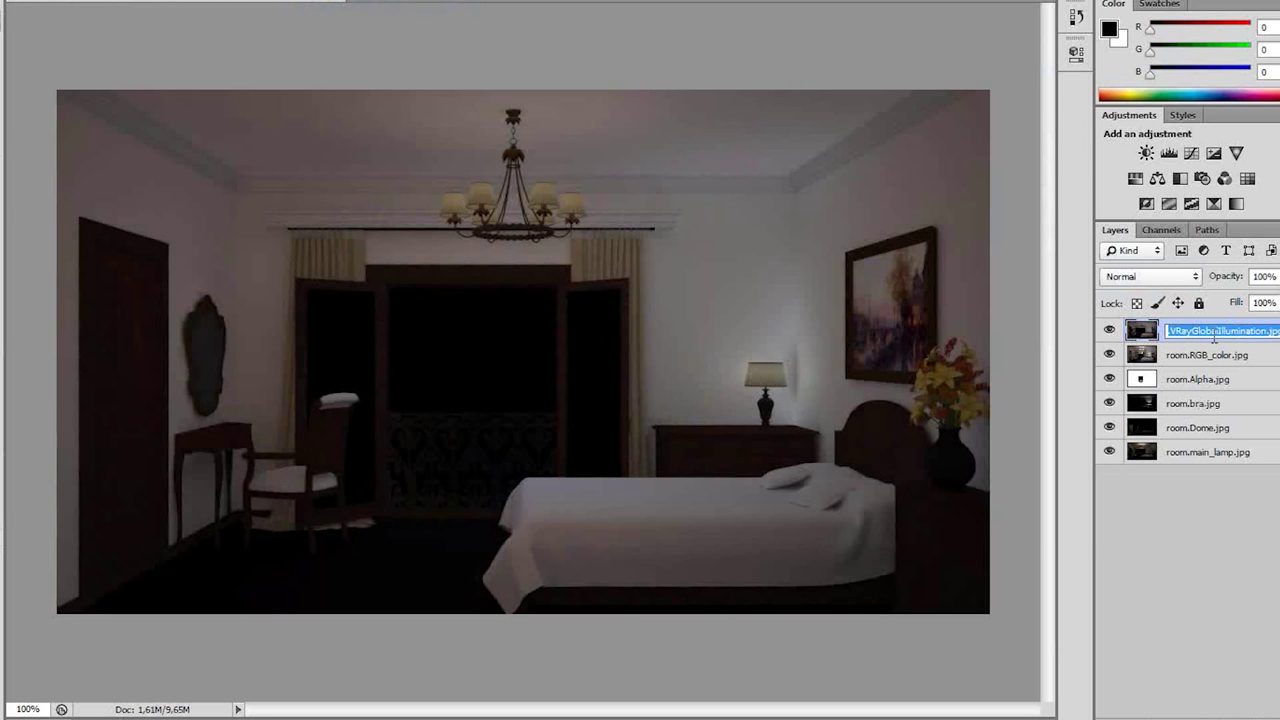
{"action": "key", "text": "Return"}
- Drag the This Layer Blend If white slider down so the bright tones turn transparent, then hide the layers below
{"action": "double_click", "coordinate": [1141, 330]}
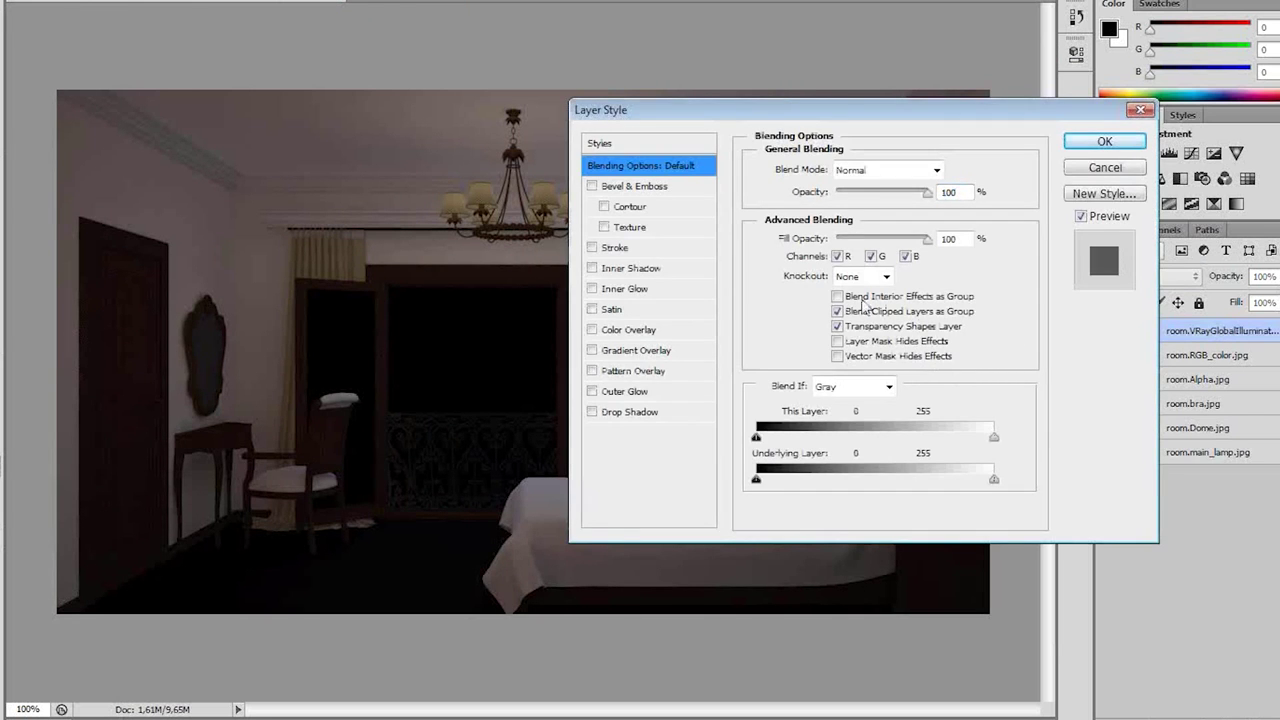
{"action": "left_click_drag", "start_coordinate": [993, 437], "coordinate": [800, 440]}
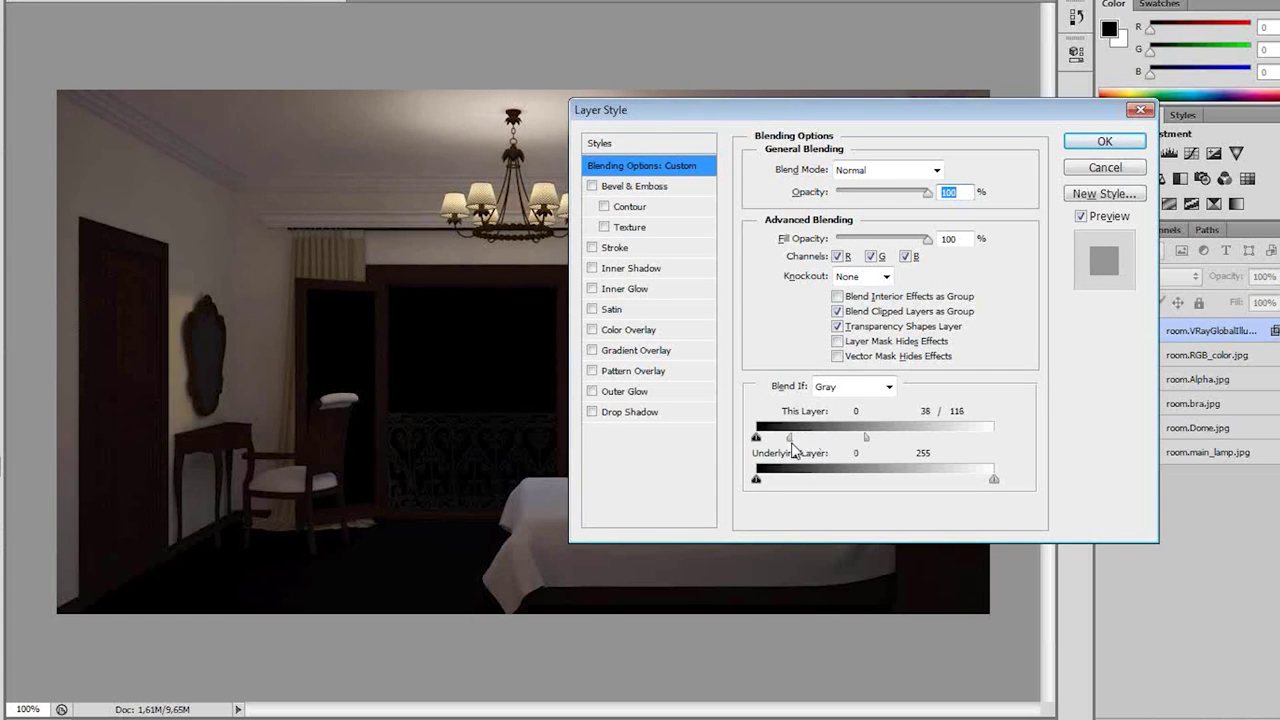
{"action": "left_click", "coordinate": [1104, 141]}
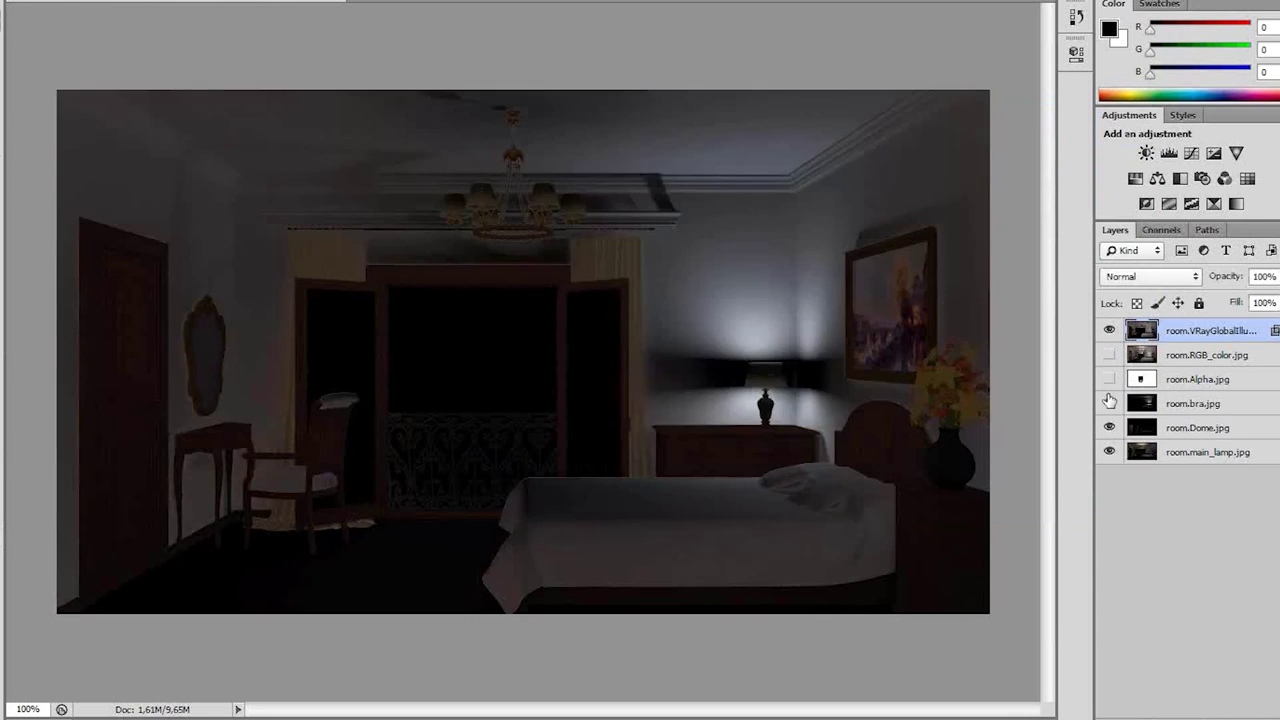
{"action": "left_click_drag", "start_coordinate": [1108, 355], "coordinate": [1108, 428]}
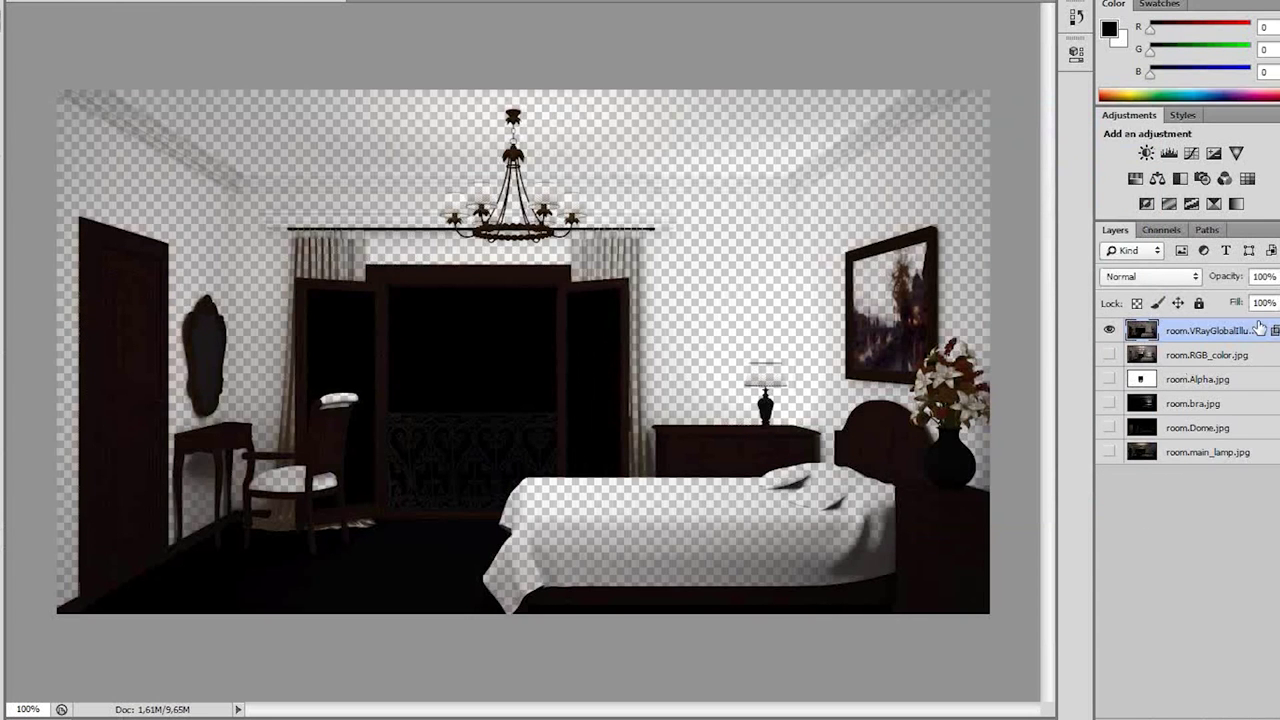
- Split the Blend If white slider to 45/101 for a softer bright-tone fade
{"action": "double_click", "coordinate": [1232, 338]}
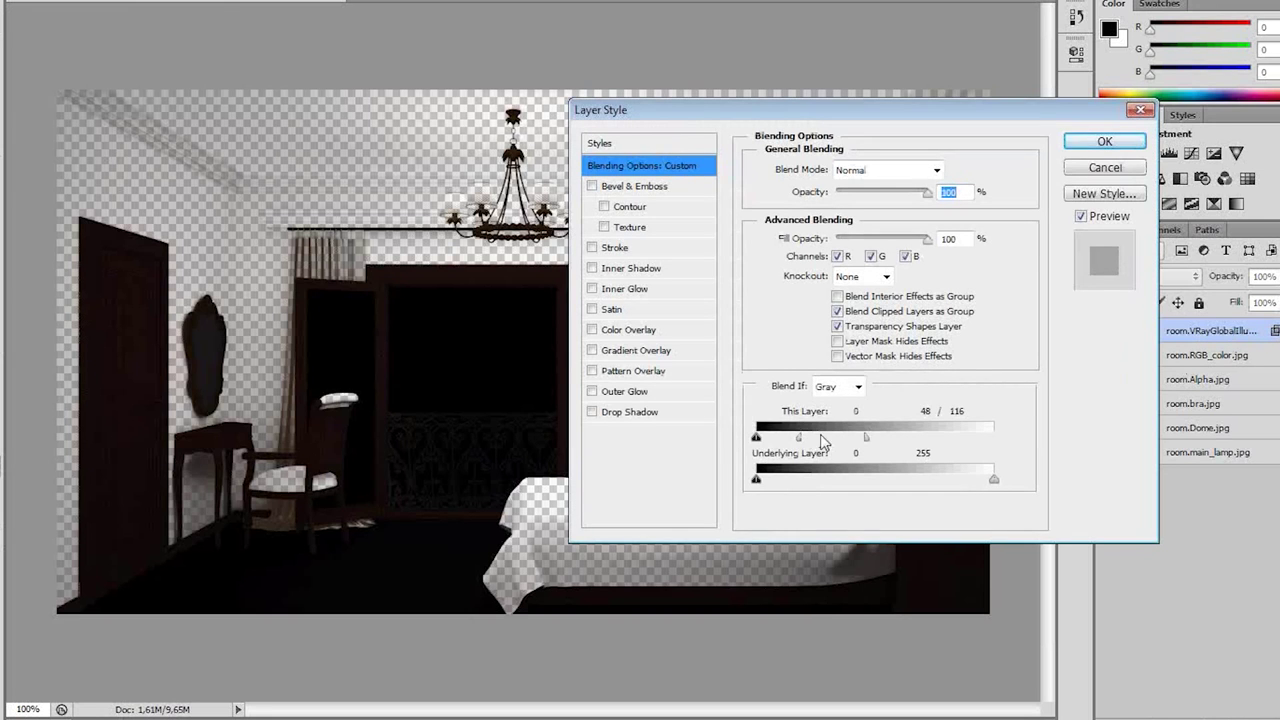
{"action": "mouse_move", "coordinate": [798, 437]}
{"action": "left_mouse_down"}
{"action": "mouse_move", "coordinate": [994, 437]}
{"action": "mouse_move", "coordinate": [792, 438]}
{"action": "mouse_move", "coordinate": [852, 438]}
{"action": "left_mouse_up"}
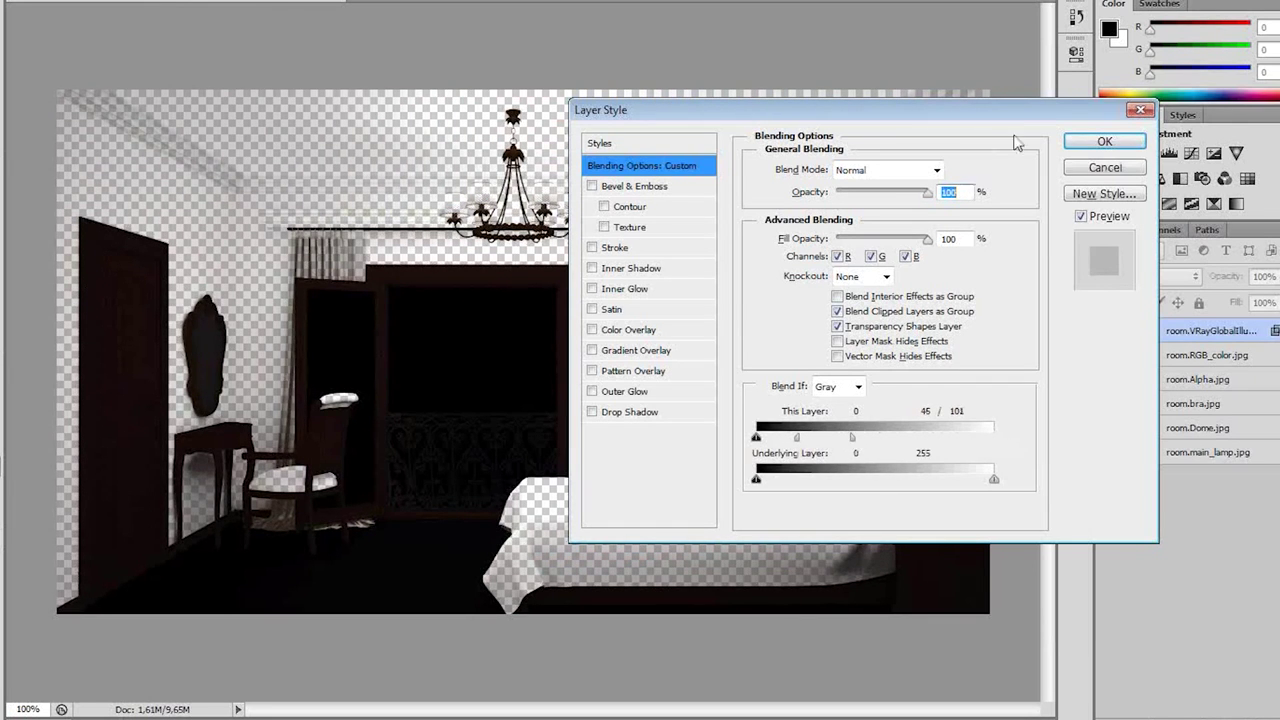
{"action": "left_click", "coordinate": [1100, 141]}
- Raise the global illumination layer's brightness with Brightness/Contrast
{"action": "left_click", "coordinate": [90, 2]}
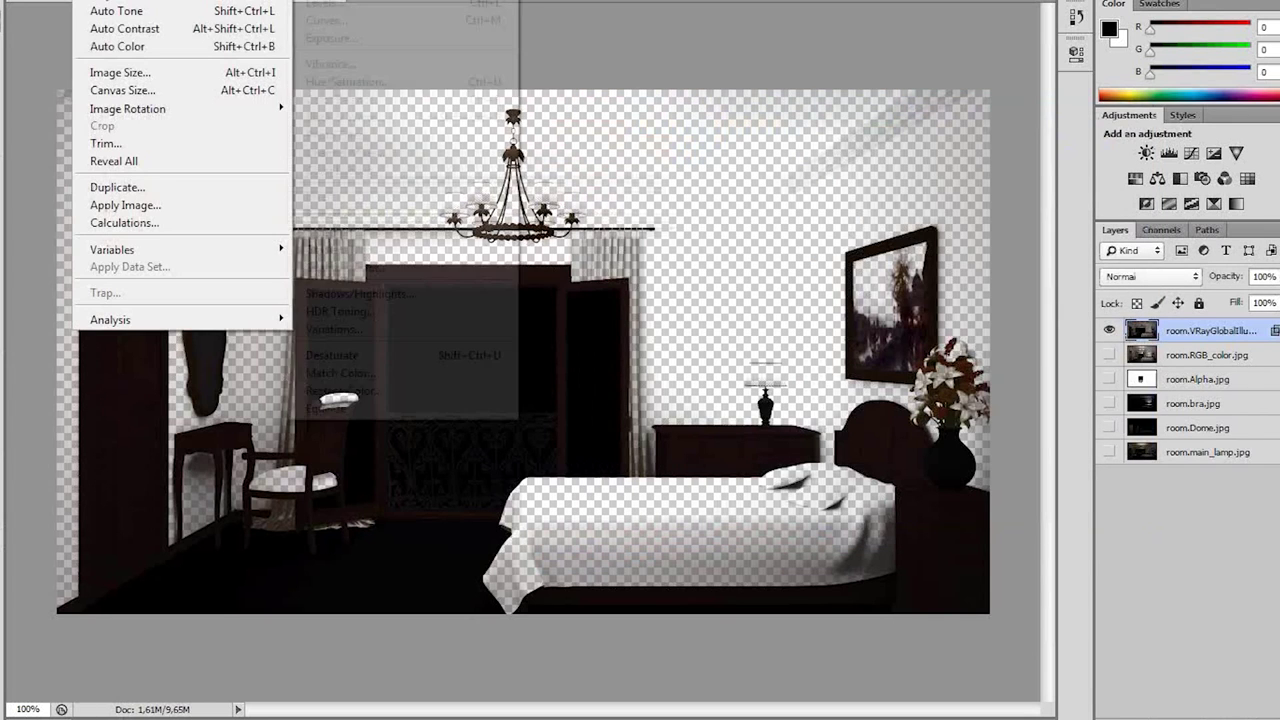
{"action": "left_click", "coordinate": [340, 2]}
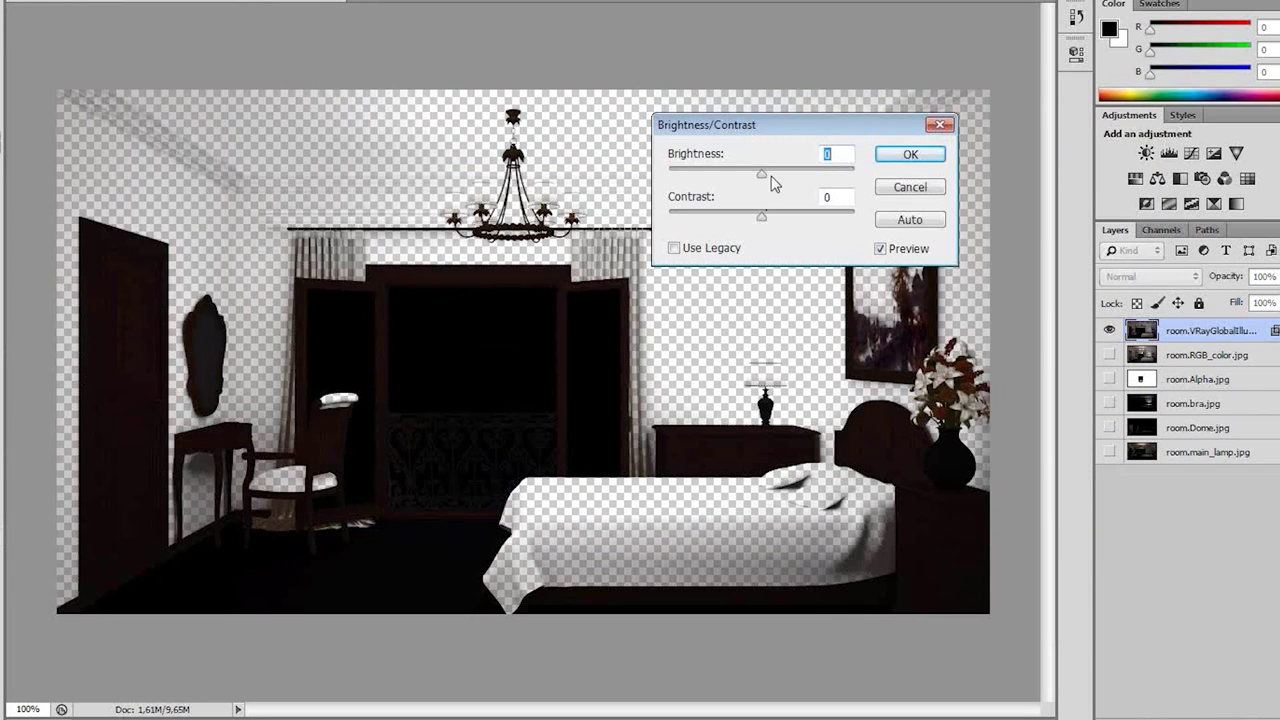
{"action": "left_click_drag", "start_coordinate": [761, 174], "coordinate": [783, 192]}
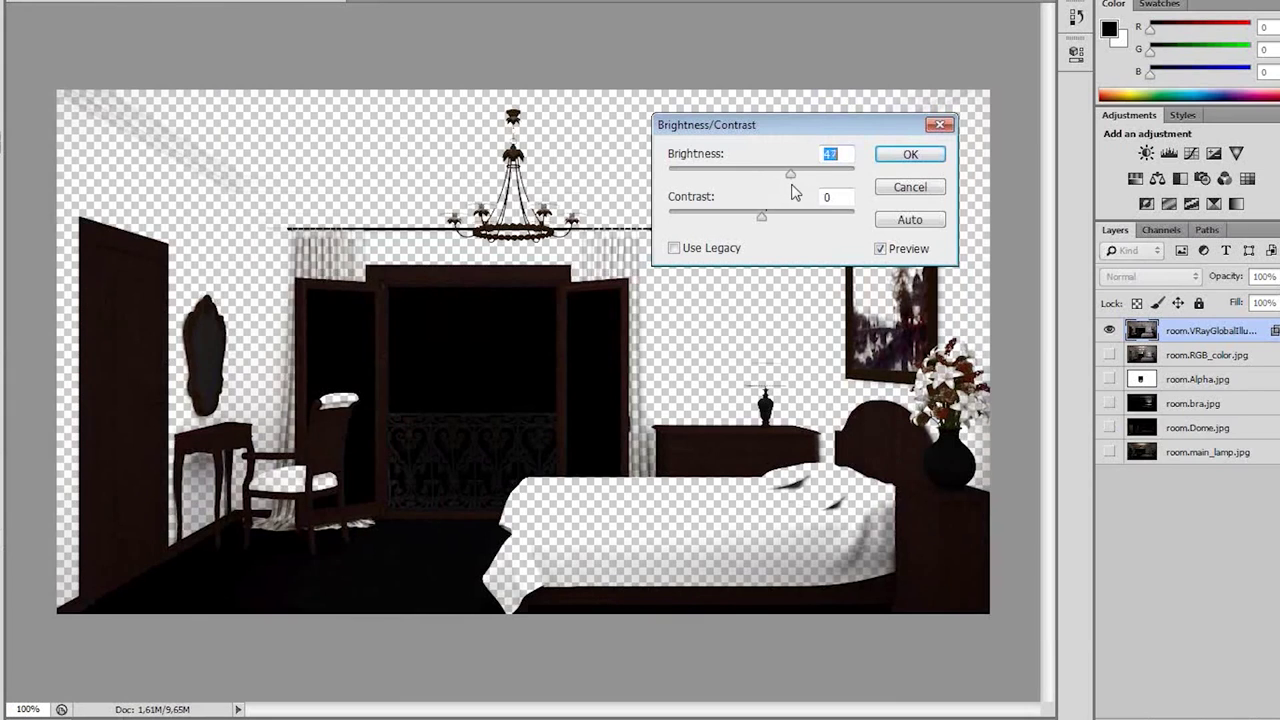
{"action": "mouse_move", "coordinate": [783, 192]}
{"action": "left_mouse_down"}
{"action": "mouse_move", "coordinate": [803, 194]}
{"action": "mouse_move", "coordinate": [792, 196]}
{"action": "left_mouse_up"}
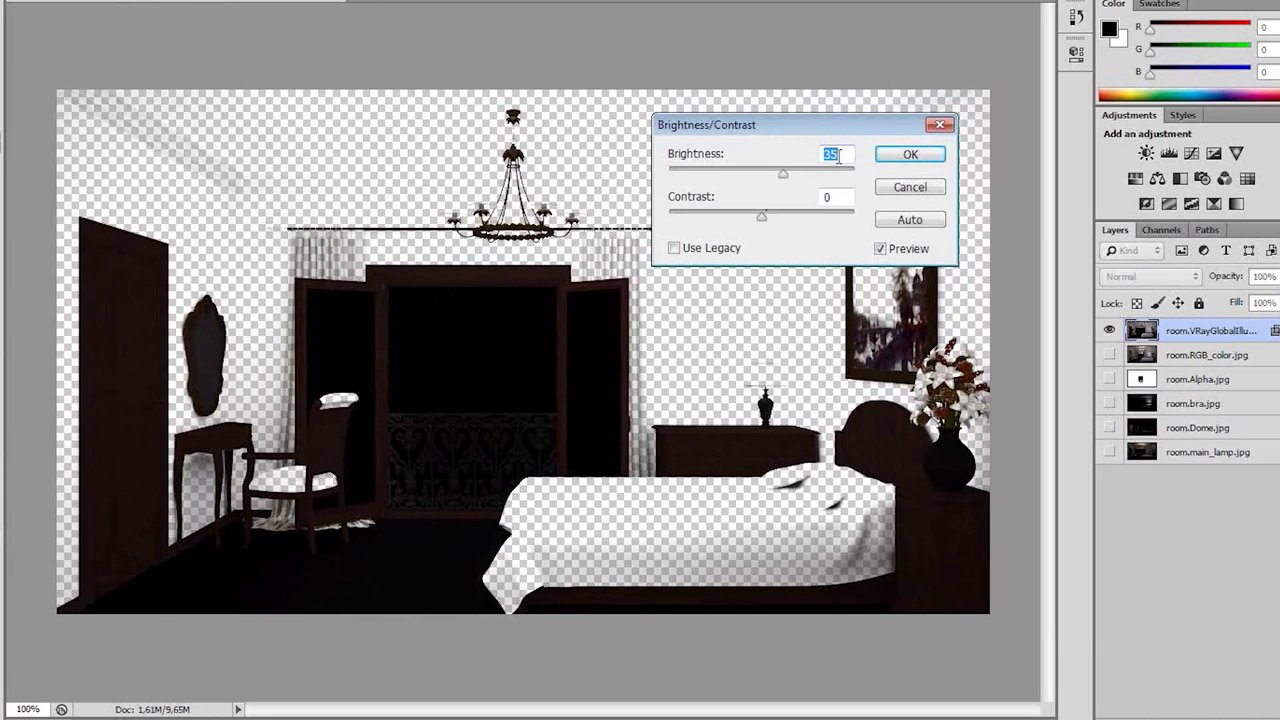
{"action": "left_click", "coordinate": [908, 157]}
- Retune the This Layer Blend If split to 56/128
{"action": "double_click", "coordinate": [1208, 338]}
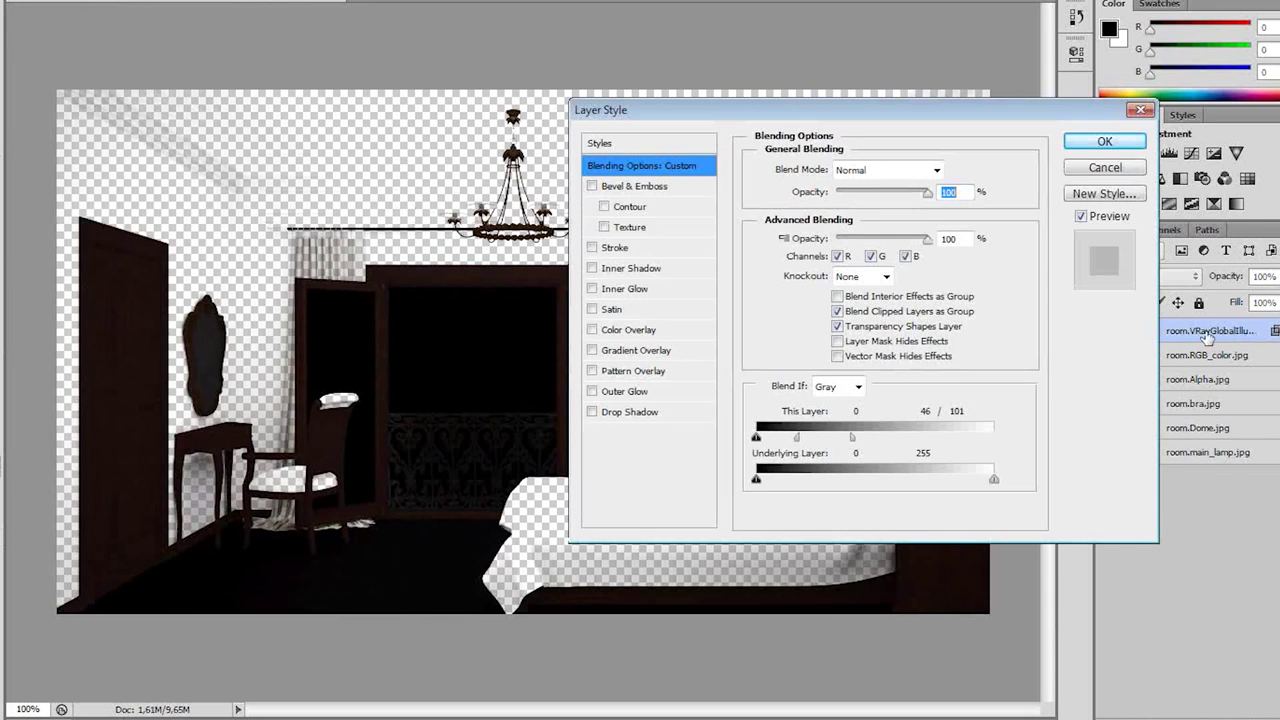
{"action": "left_click_drag", "start_coordinate": [852, 446], "coordinate": [877, 440]}
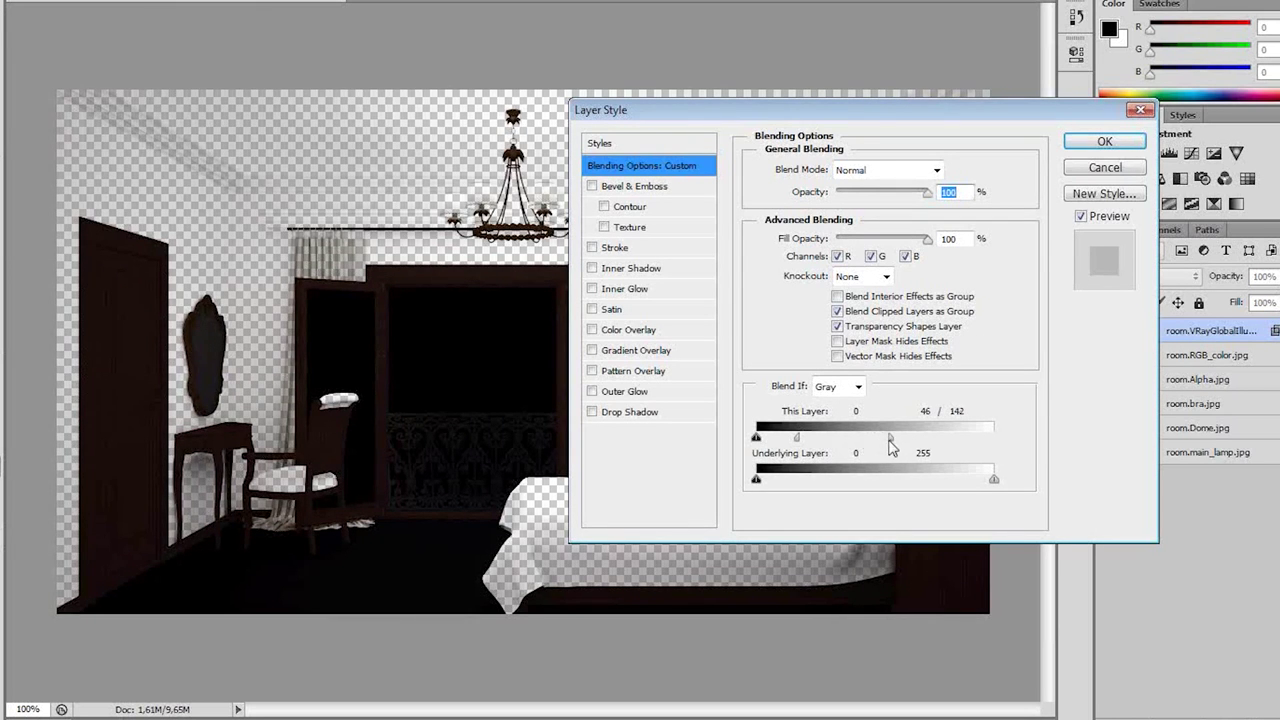
{"action": "mouse_move", "coordinate": [797, 438]}
{"action": "left_mouse_down"}
{"action": "mouse_move", "coordinate": [818, 453]}
{"action": "mouse_move", "coordinate": [808, 446]}
{"action": "left_mouse_up"}
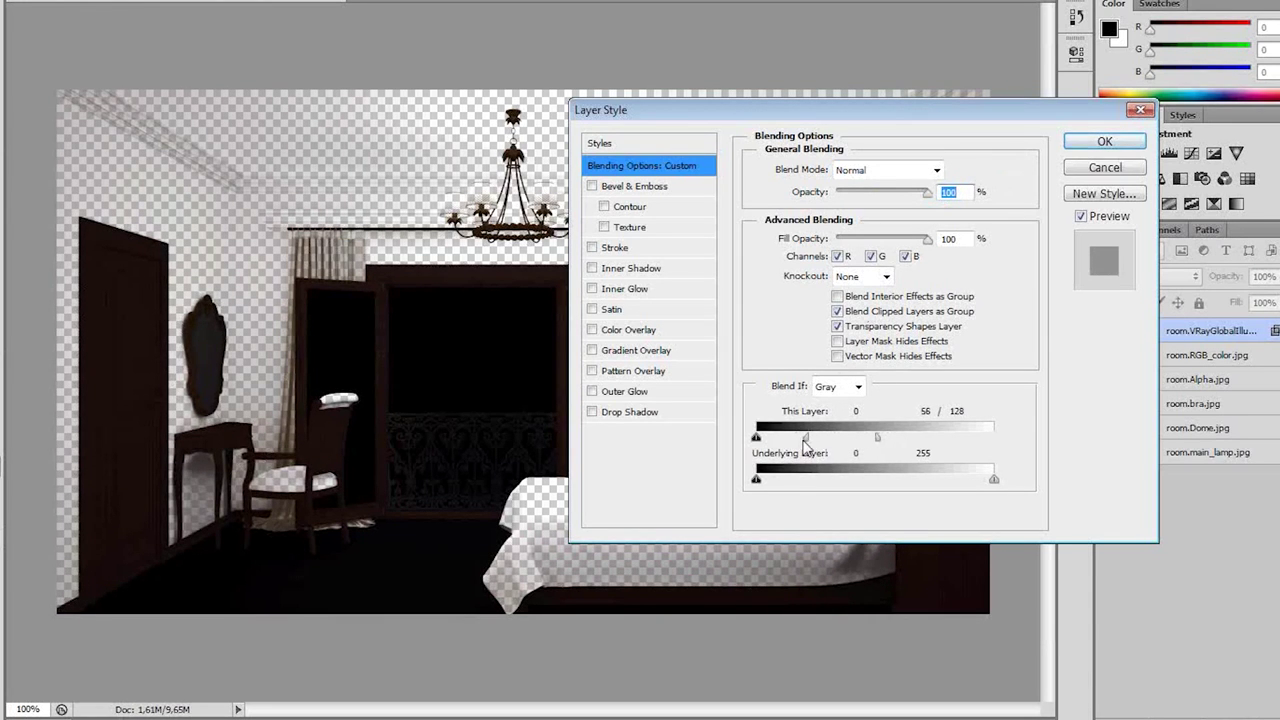
{"action": "left_click", "coordinate": [1104, 142]}
- Show room.RGB_color again, set the GI layer to Linear Dodge (Add), and compare with it on and off
{"action": "left_click", "coordinate": [1109, 355]}
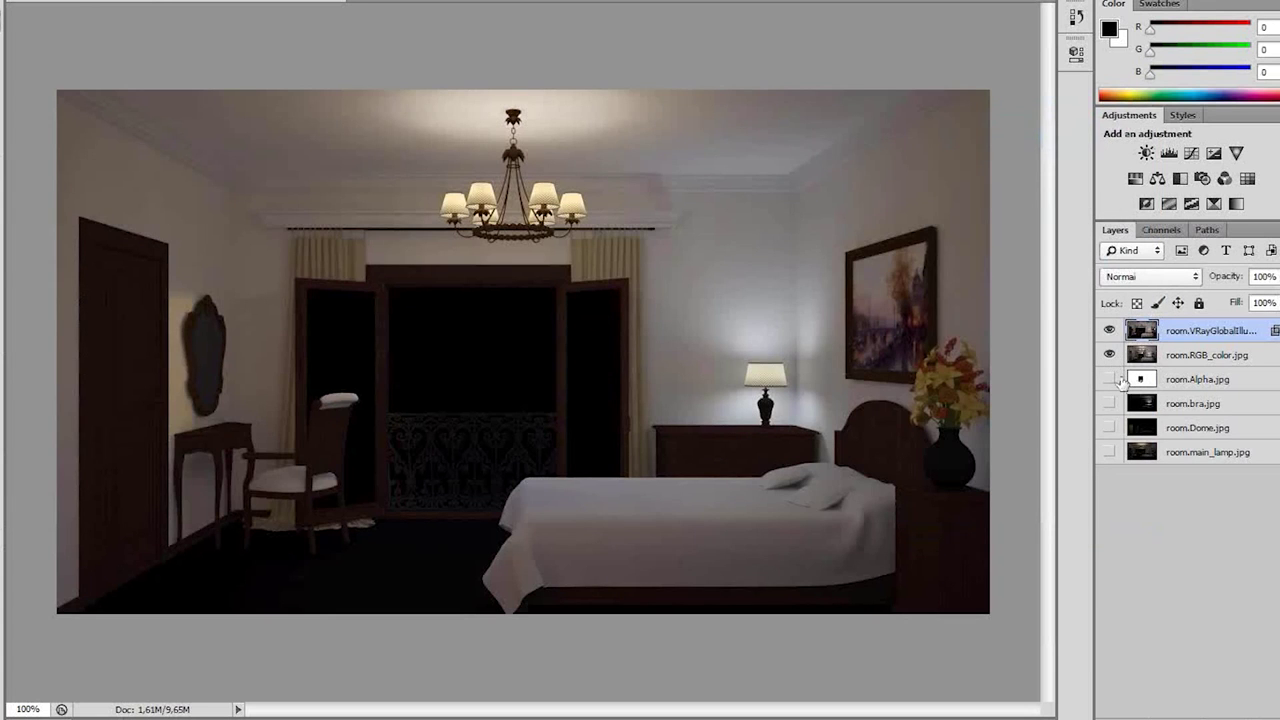
{"action": "left_click", "coordinate": [1151, 280]}
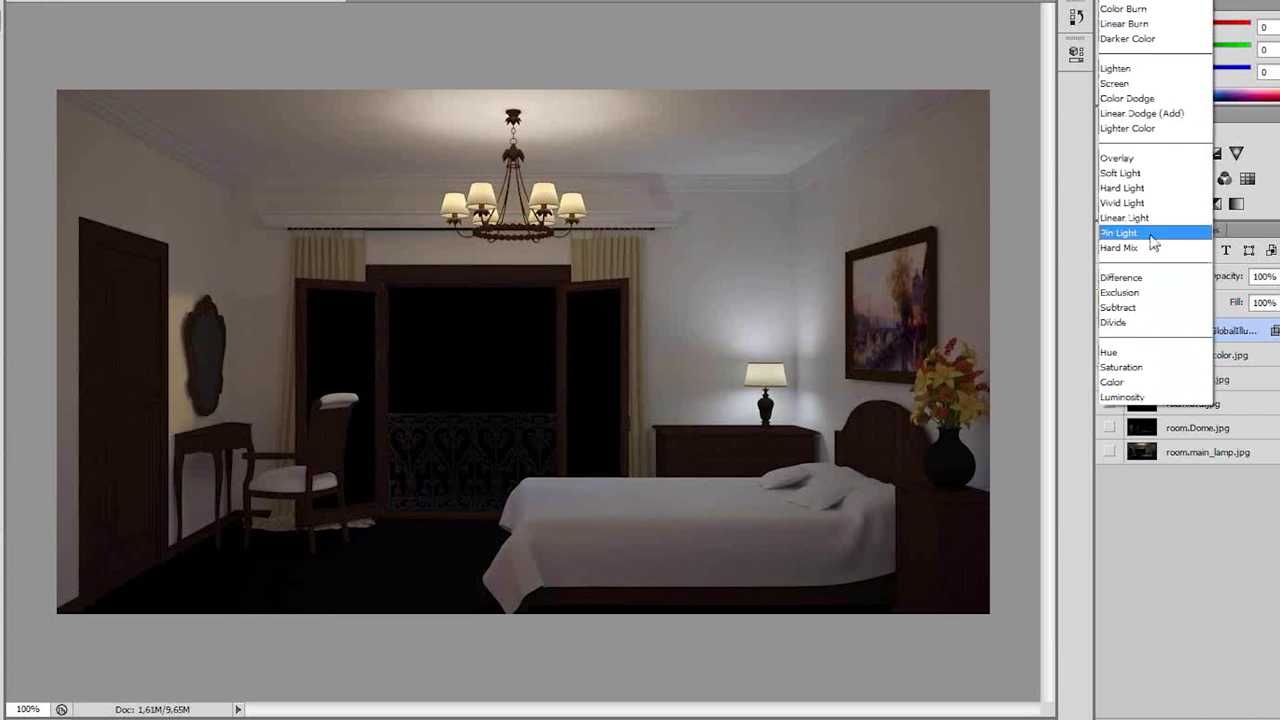
{"action": "left_click", "coordinate": [1161, 118]}
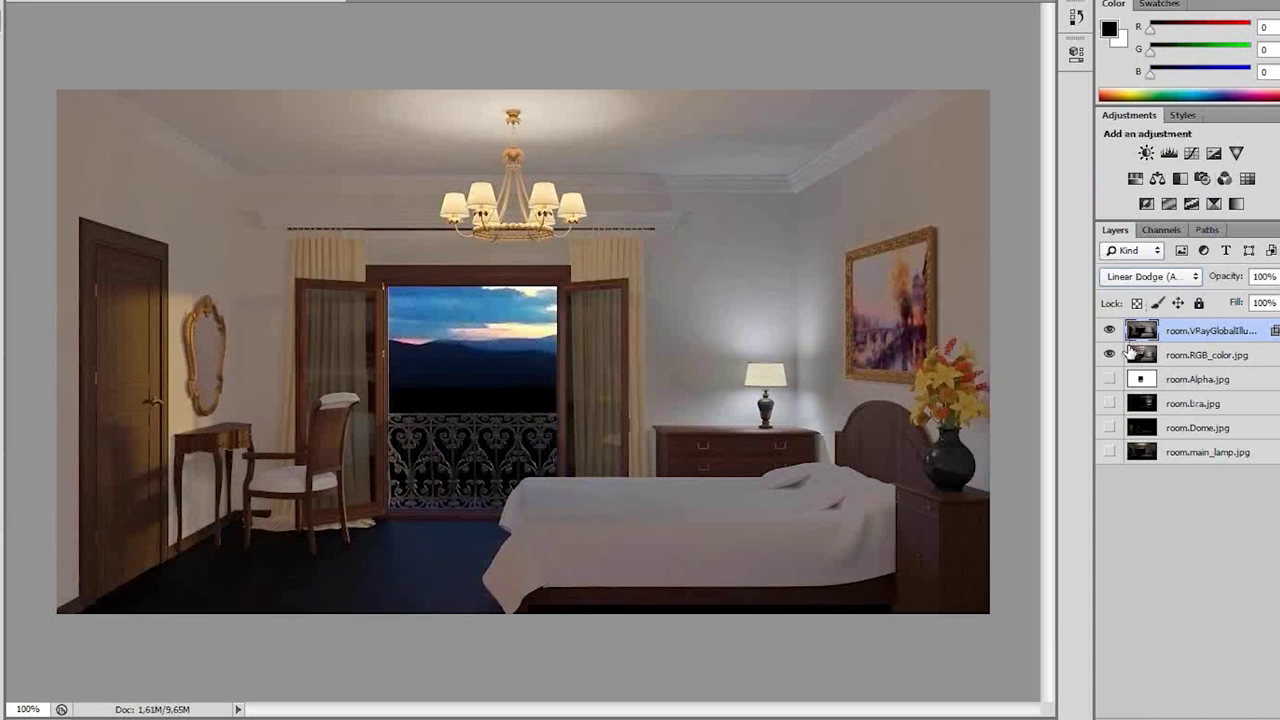
{"action": "left_click", "coordinate": [1109, 331]}
{"action": "left_click", "coordinate": [1110, 331]}
{"action": "left_click", "coordinate": [1110, 331]}
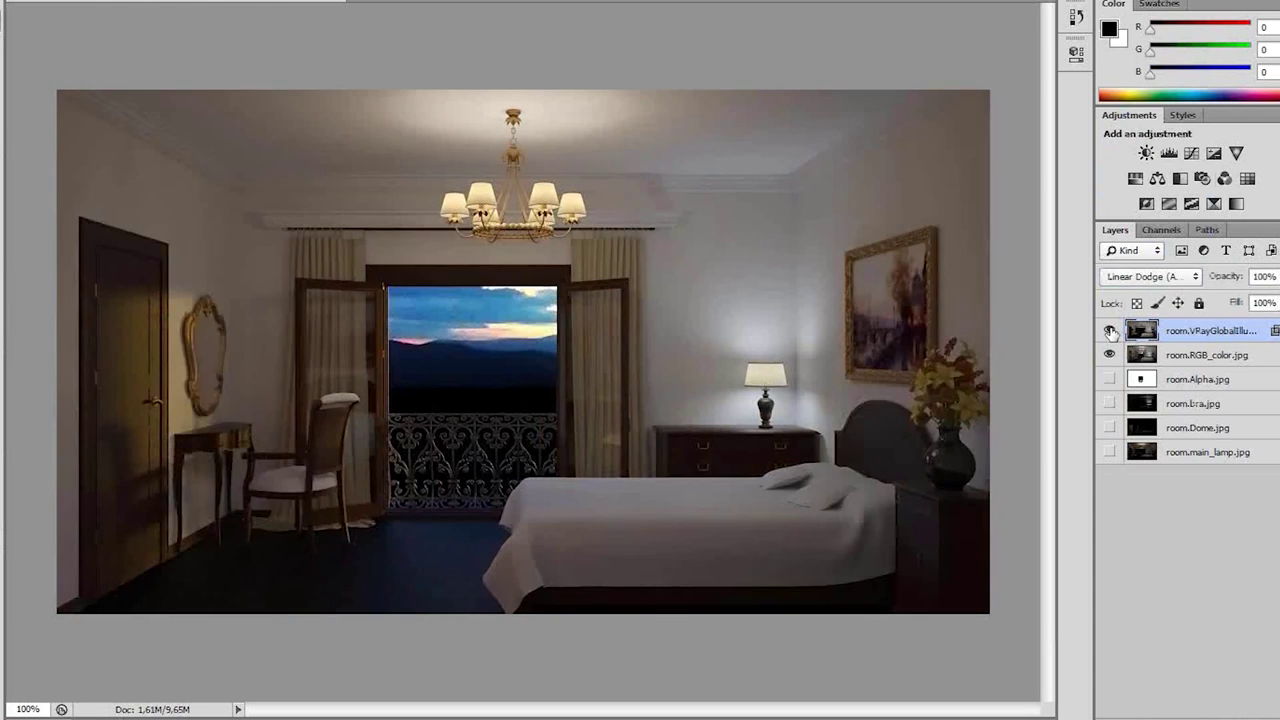
{"action": "left_click", "coordinate": [1110, 331]}
{"action": "left_click", "coordinate": [1110, 331]}
{"action": "left_click", "coordinate": [1110, 331]}
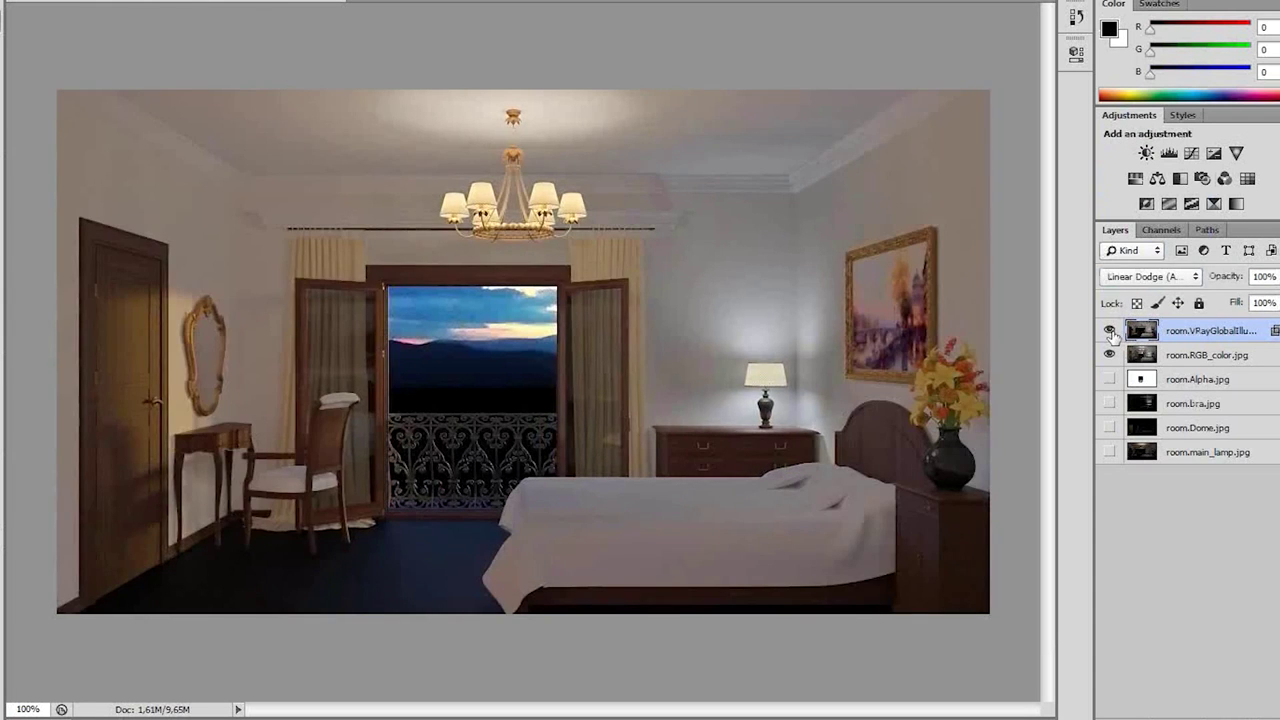
- Move the Blend If black handles so the GI pass's darkest tones drop out
{"action": "double_click", "coordinate": [1226, 338]}
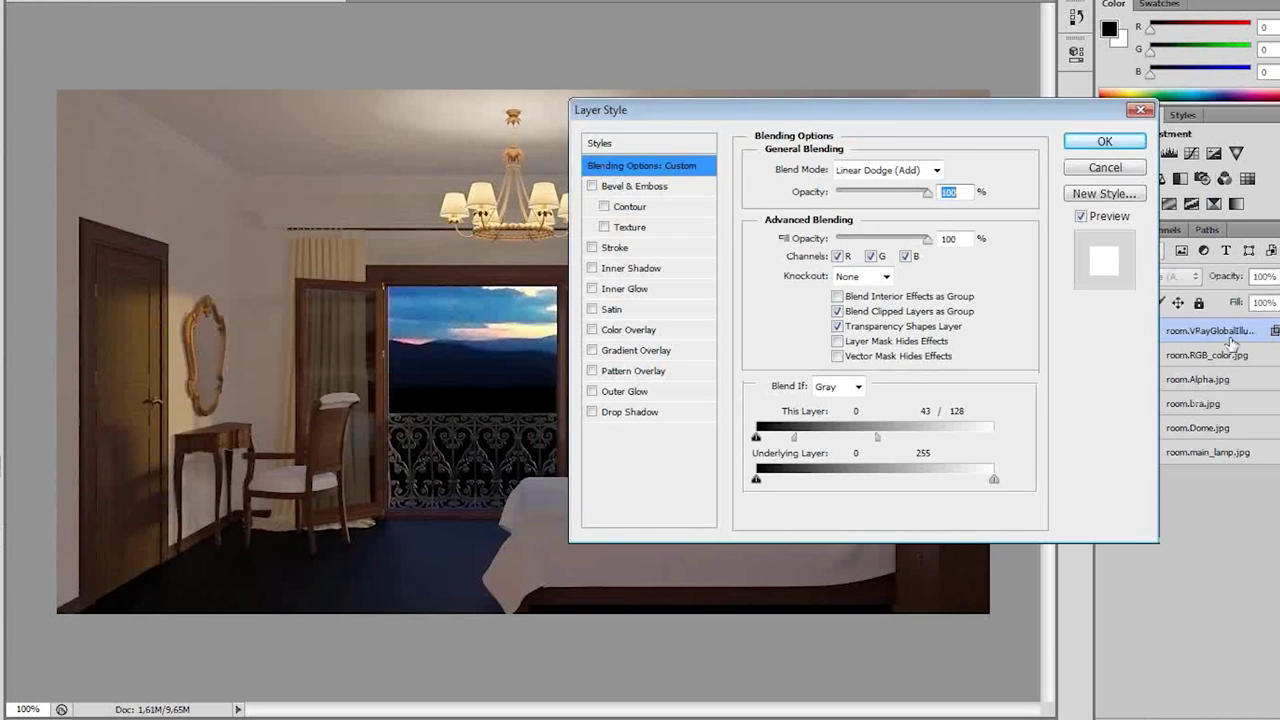
{"action": "left_click_drag", "start_coordinate": [794, 437], "coordinate": [768, 437]}
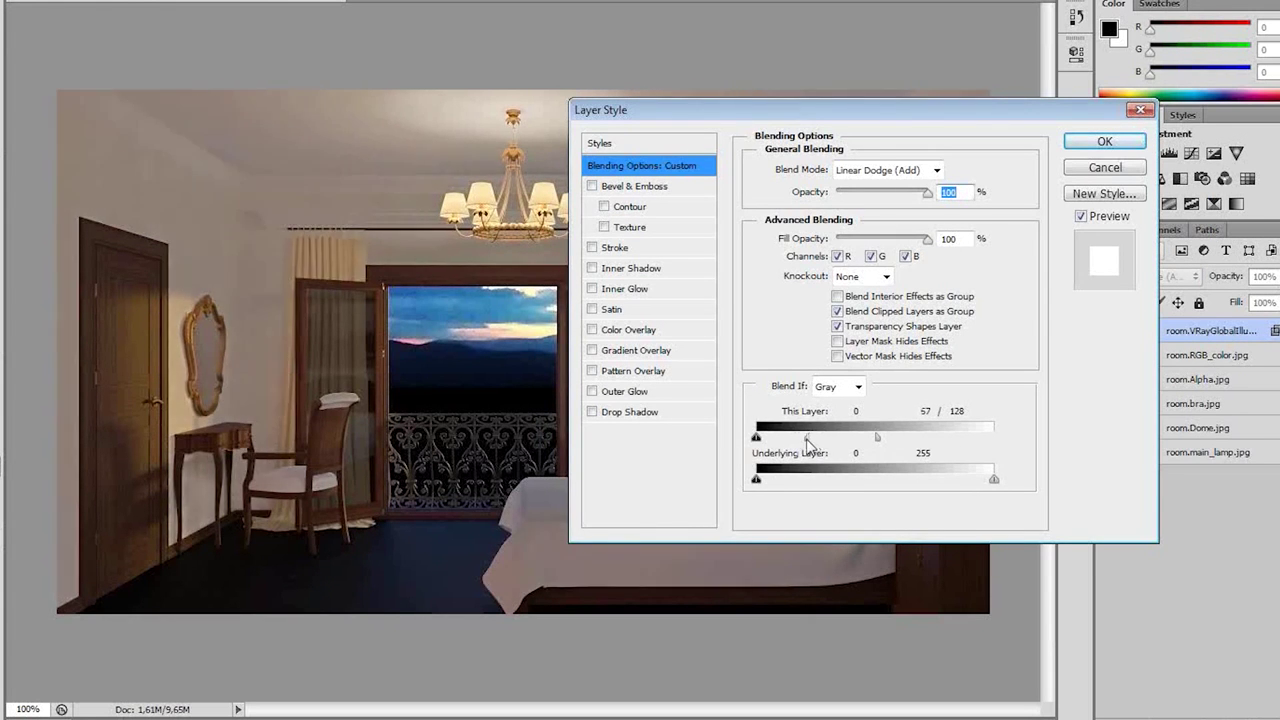
{"action": "mouse_move", "coordinate": [877, 437]}
{"action": "left_mouse_down"}
{"action": "mouse_move", "coordinate": [839, 438]}
{"action": "mouse_move", "coordinate": [862, 437]}
{"action": "left_mouse_up"}
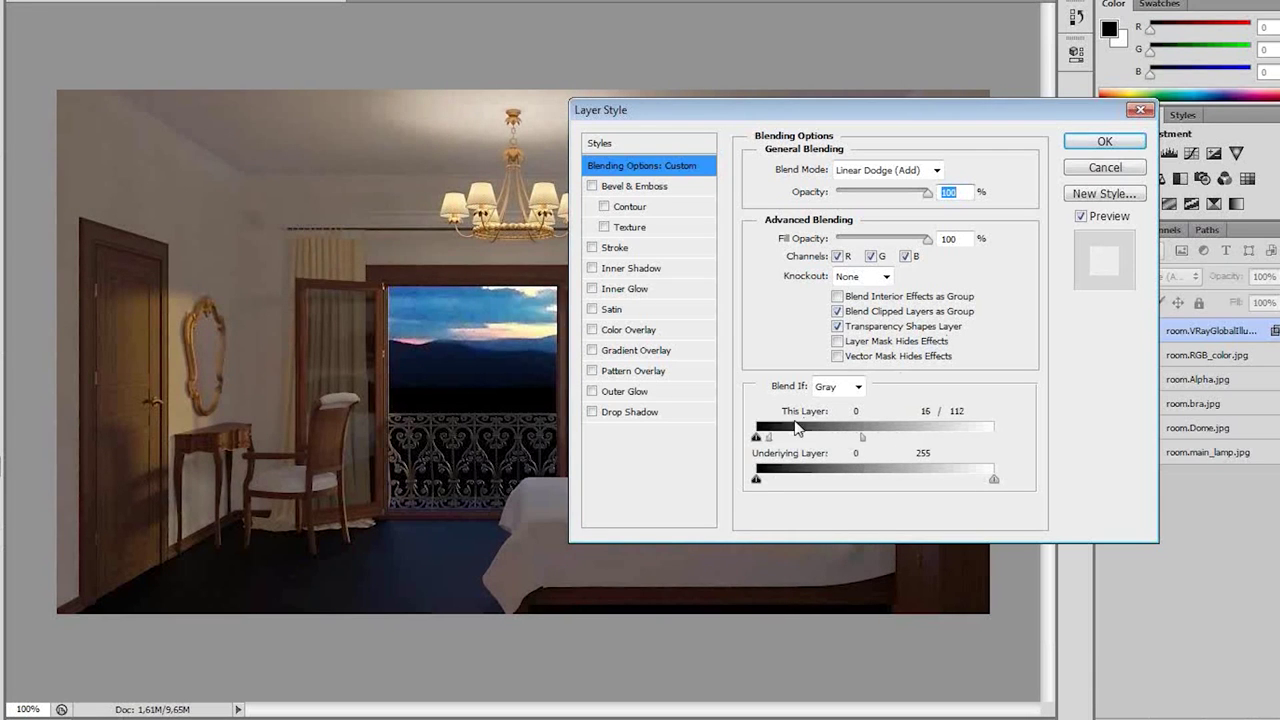
{"action": "left_click_drag", "start_coordinate": [768, 437], "coordinate": [772, 437]}
{"action": "left_click", "coordinate": [1104, 141]}
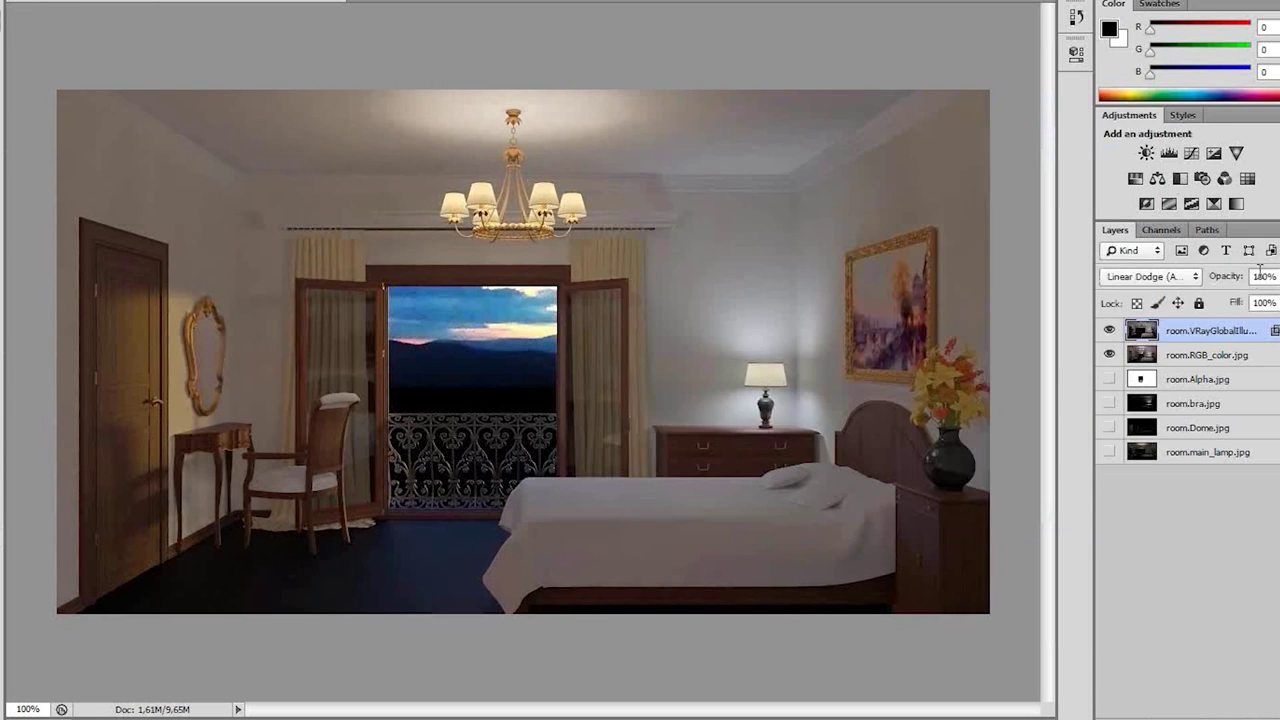
- Lower the GI layer's opacity to about 47%
{"action": "left_click", "coordinate": [1272, 276]}
{"action": "mouse_move", "coordinate": [1274, 303]}
{"action": "left_mouse_down"}
{"action": "mouse_move", "coordinate": [1204, 300]}
{"action": "mouse_move", "coordinate": [1252, 305]}
{"action": "left_mouse_up"}
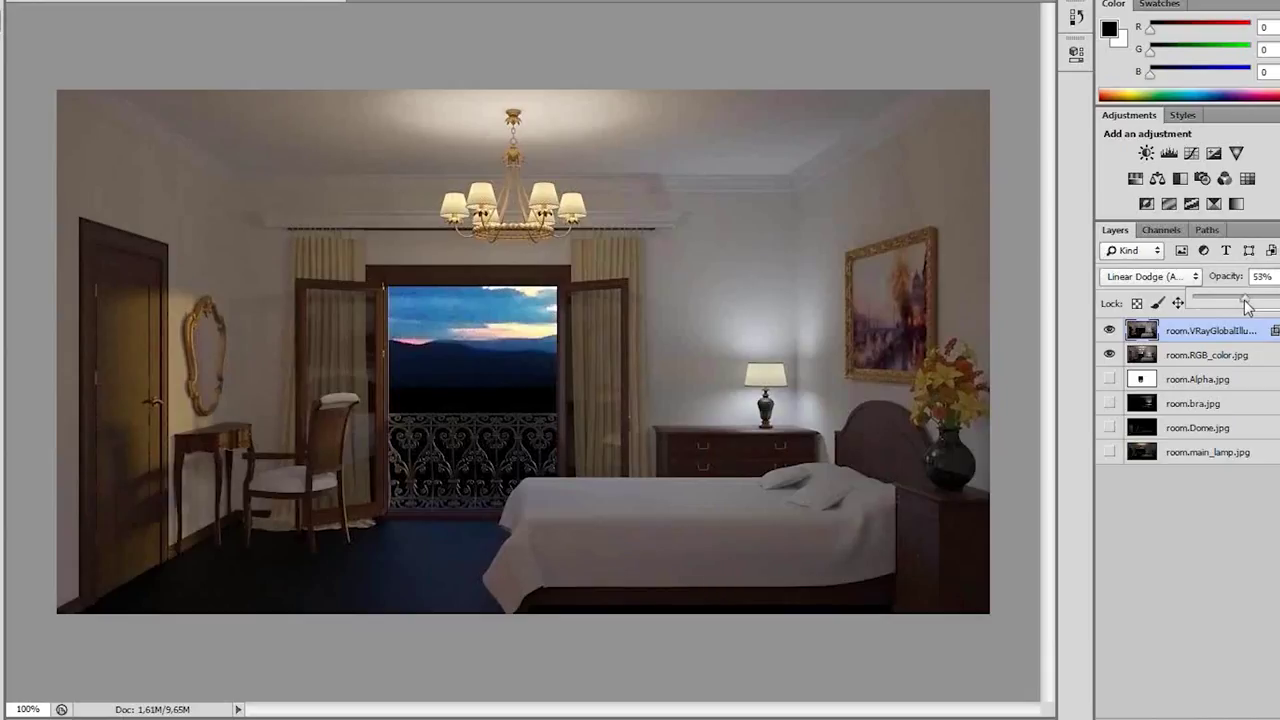
{"action": "left_click_drag", "start_coordinate": [1246, 306], "coordinate": [1236, 305]}
- Move room.Dome.jpg to the top of the layer stack and make it visible
{"action": "left_click", "coordinate": [1162, 406]}
{"action": "left_click", "coordinate": [1160, 429]}
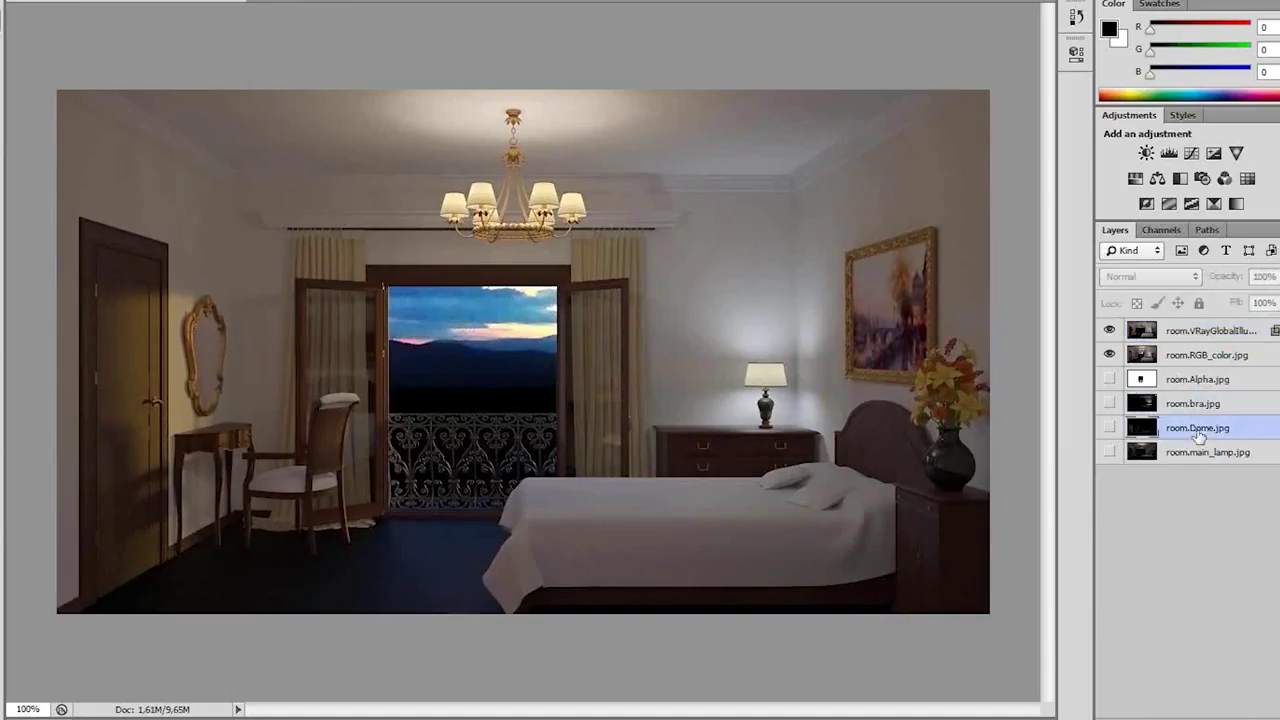
{"action": "left_click", "coordinate": [1205, 455]}
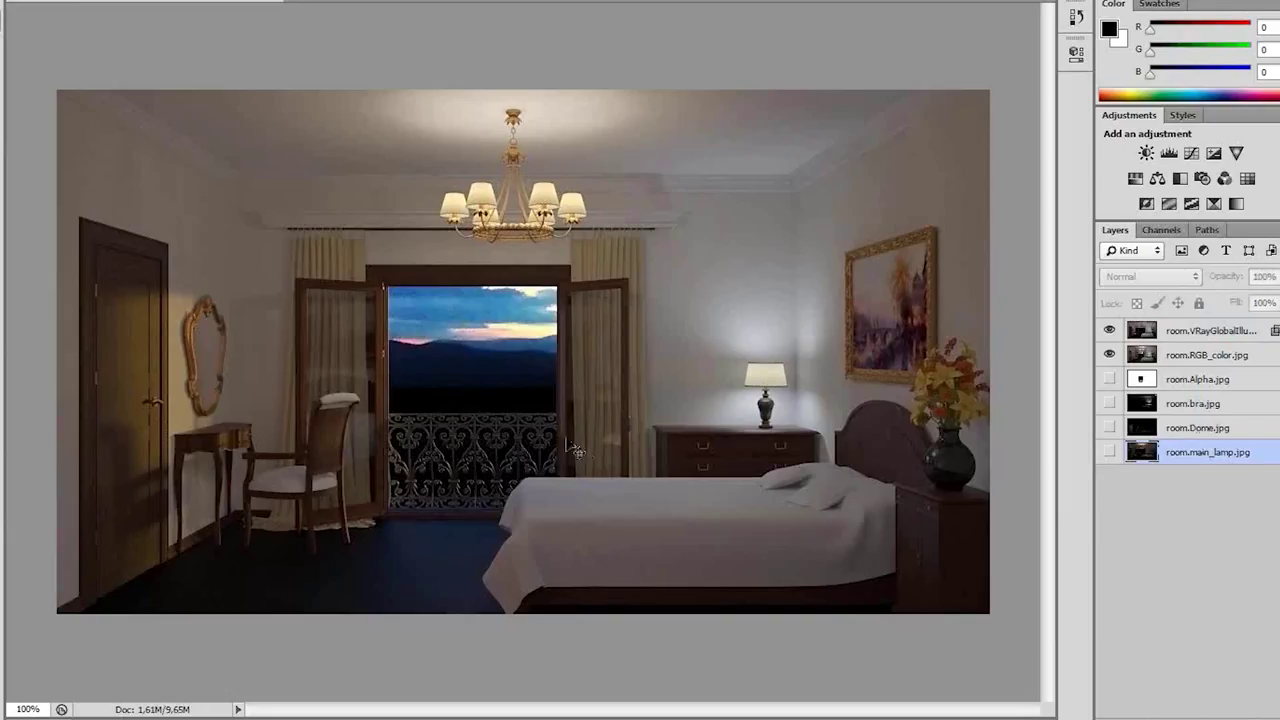
{"action": "left_click_drag", "start_coordinate": [1203, 428], "coordinate": [1153, 336]}
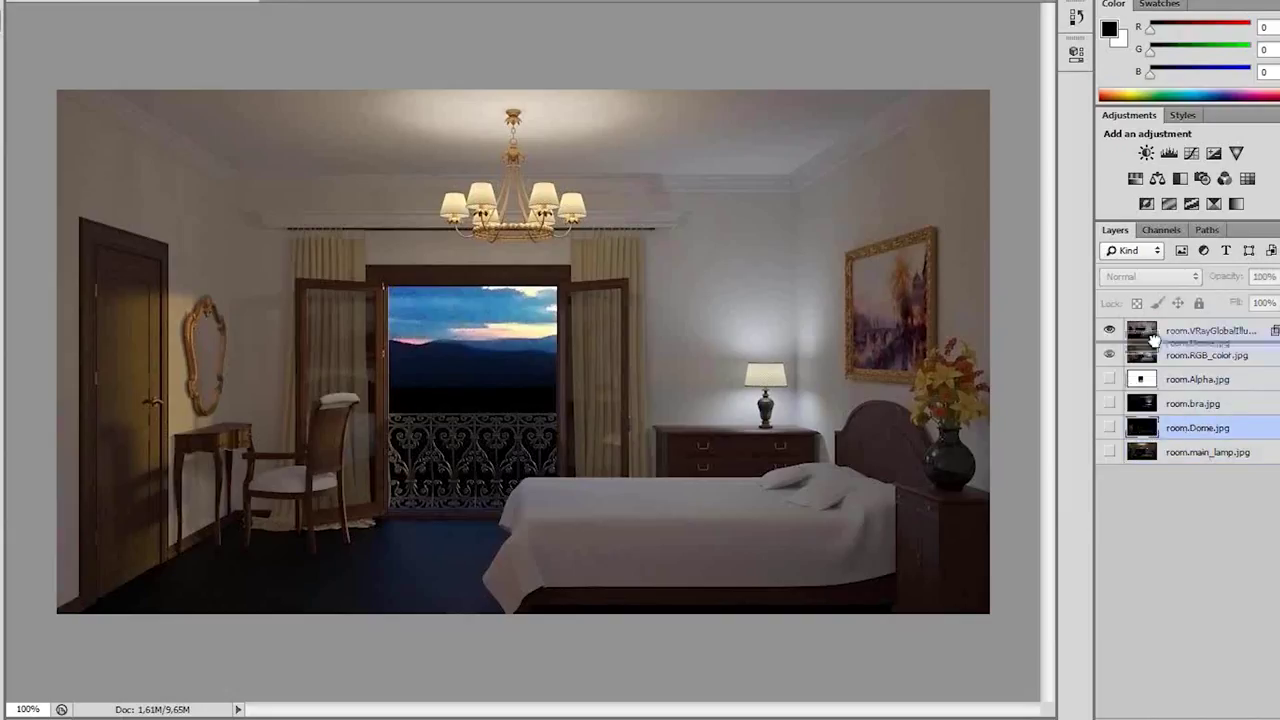
{"action": "left_click", "coordinate": [1109, 330]}
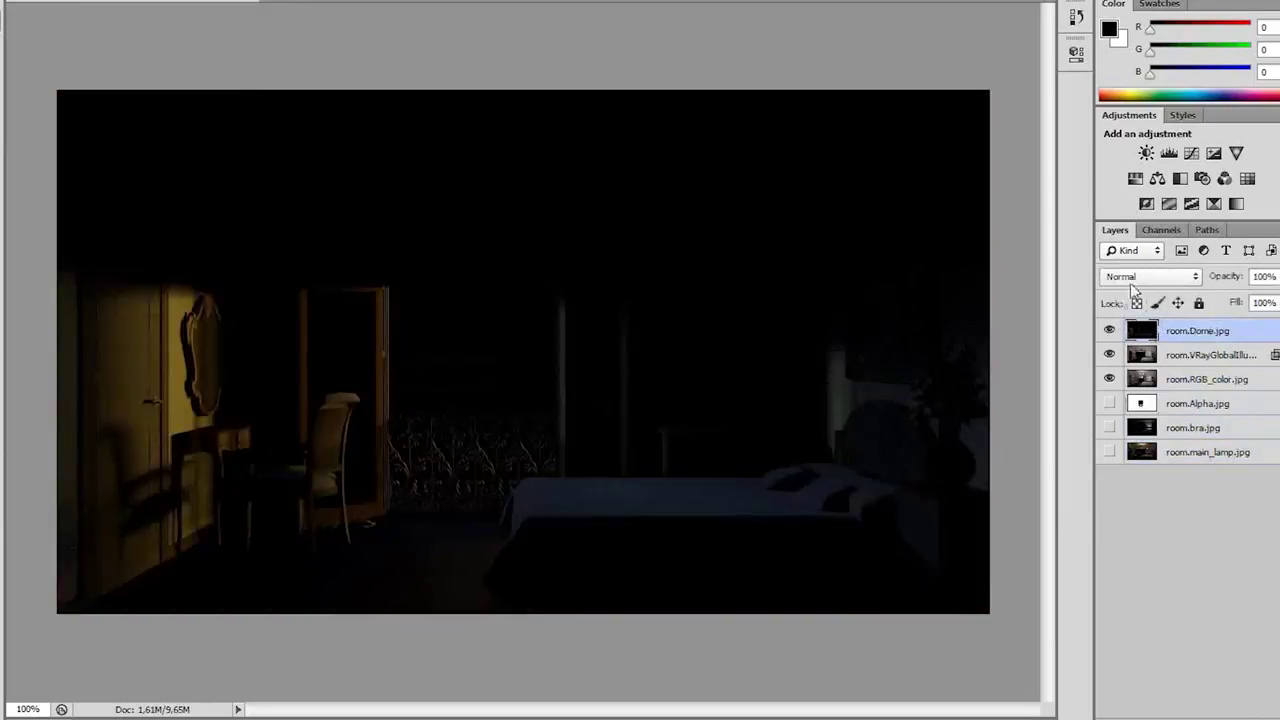
- Blend the Dome pass with Linear Dodge (Add) at 100% opacity
{"action": "left_click", "coordinate": [1145, 278]}
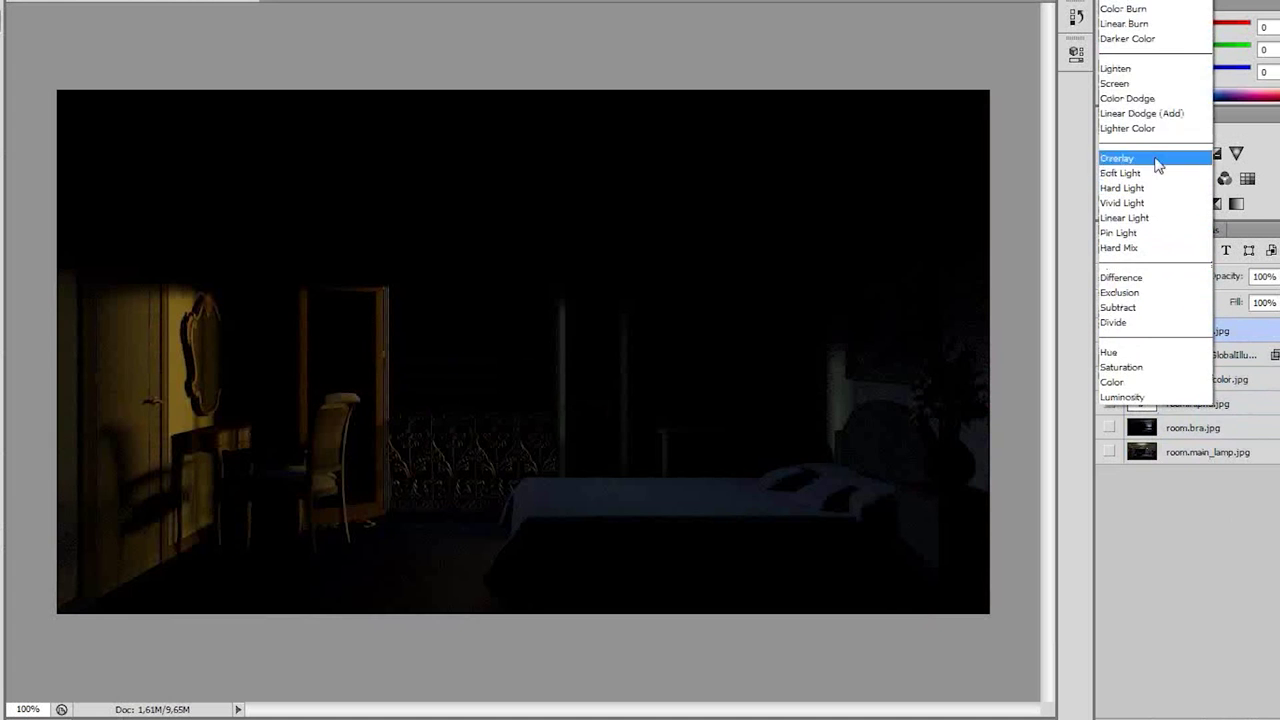
{"action": "left_click", "coordinate": [1158, 109]}
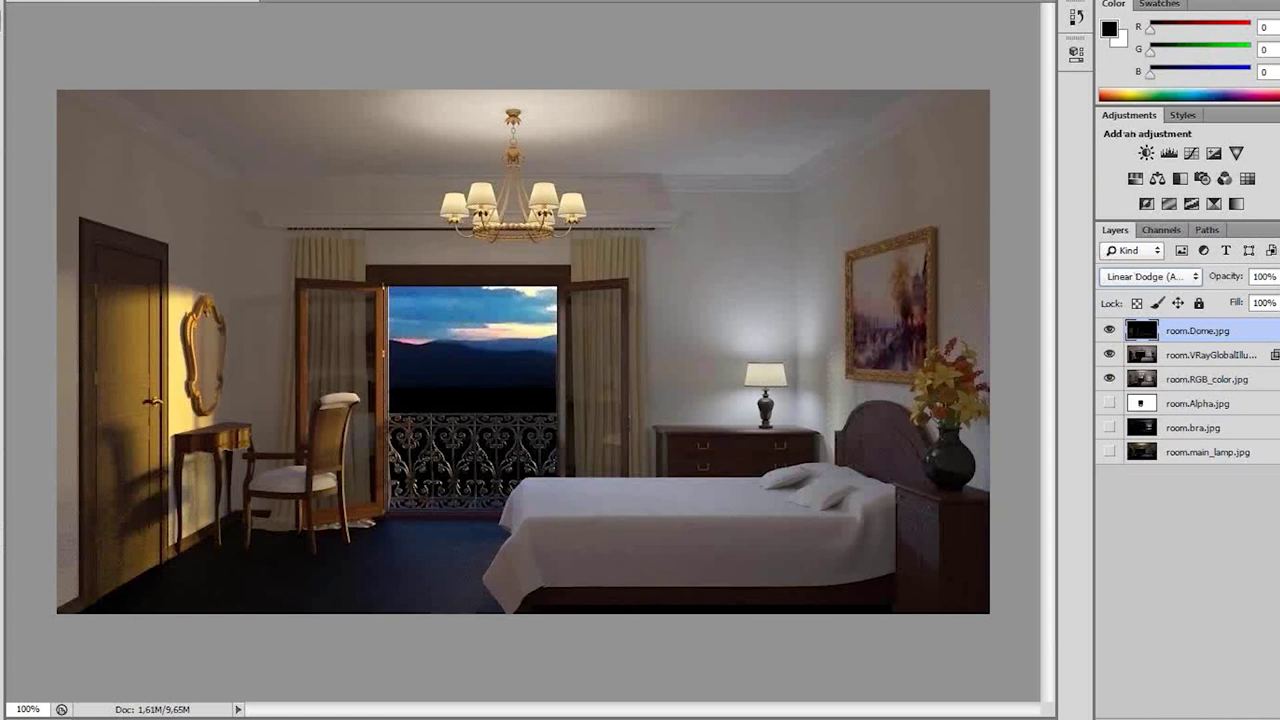
{"action": "mouse_move", "coordinate": [1273, 276]}
{"action": "left_mouse_down"}
{"action": "mouse_move", "coordinate": [1238, 303]}
{"action": "mouse_move", "coordinate": [1275, 304]}
{"action": "left_mouse_up"}
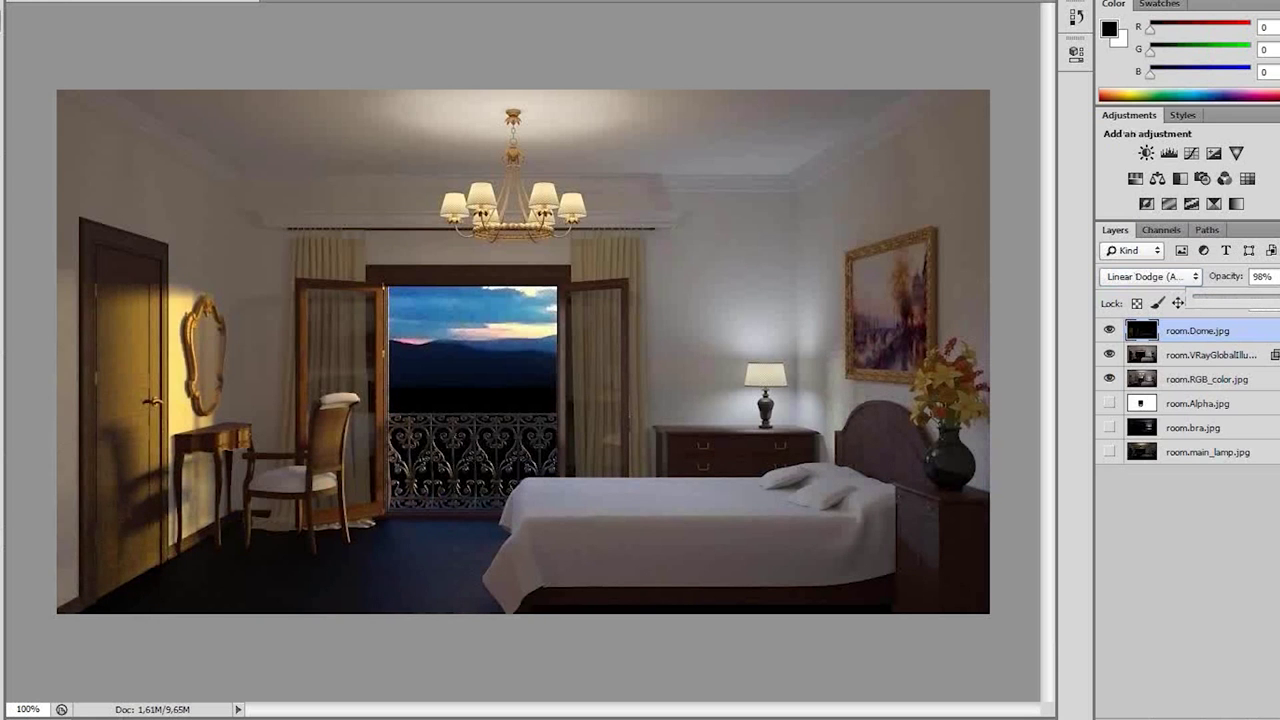
{"action": "left_click_drag", "start_coordinate": [1216, 296], "coordinate": [1275, 298]}
- Apply Reduce Noise to the Dome pass: Strength 10, Preserve Details minimum, Sharpen Details 5%
{"action": "left_click", "coordinate": [265, 1]}
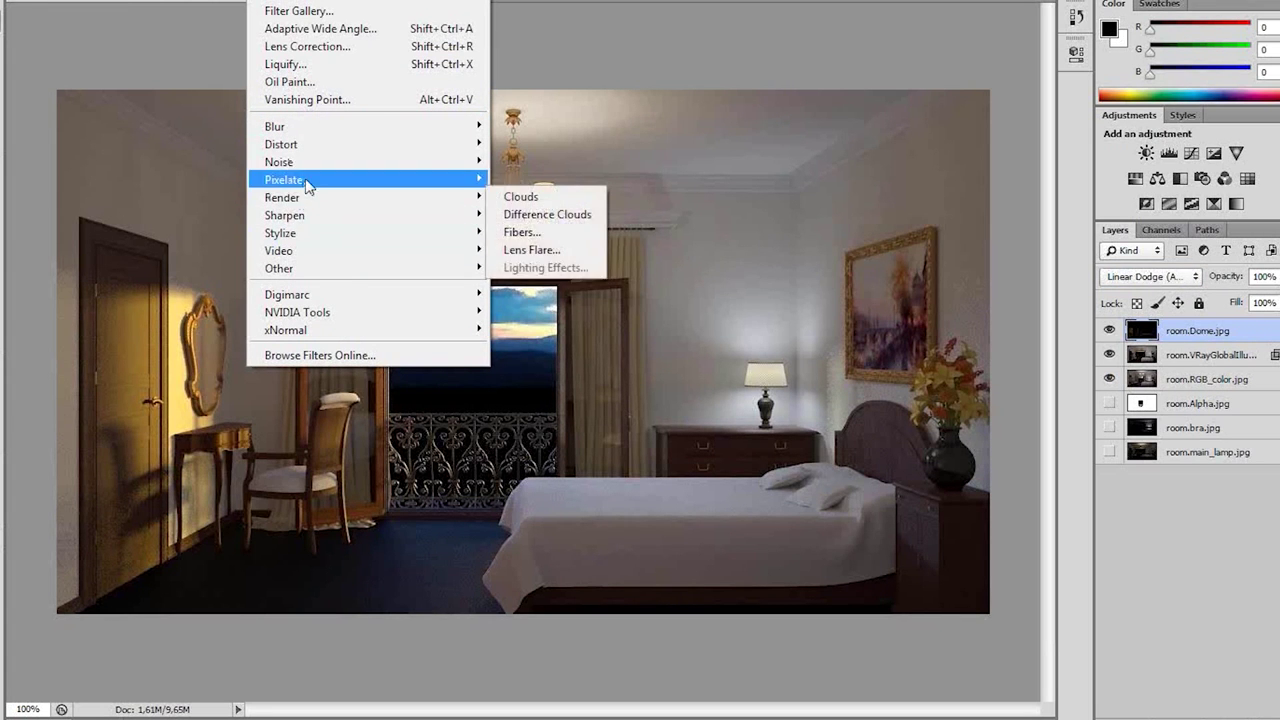
{"action": "mouse_move", "coordinate": [279, 162]}
{"action": "left_click", "coordinate": [540, 233]}
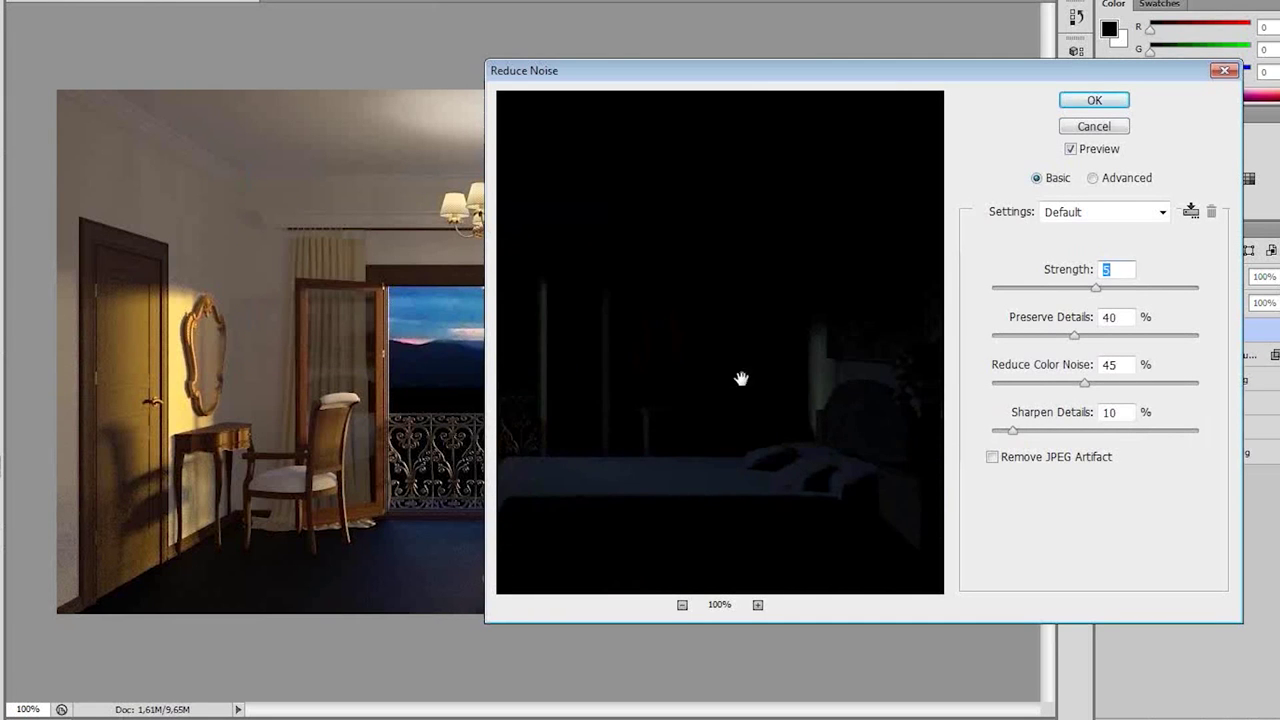
{"action": "left_click_drag", "start_coordinate": [745, 387], "coordinate": [666, 393]}
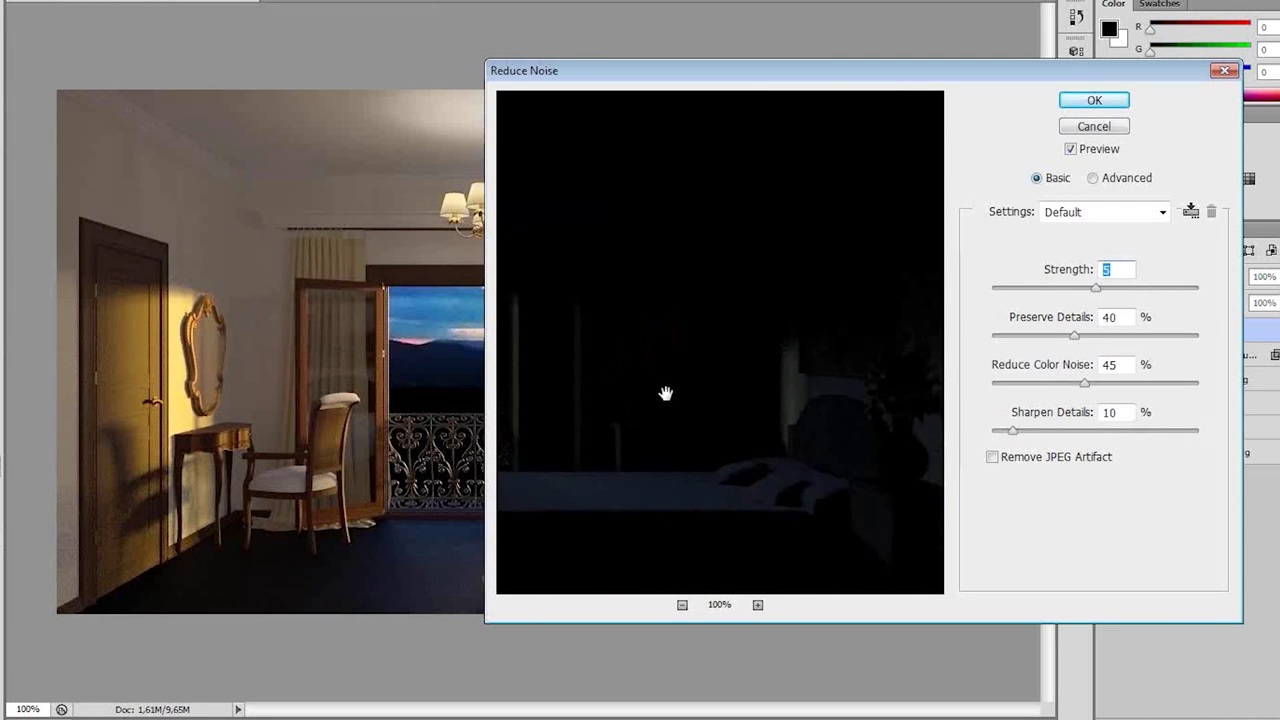
{"action": "left_click_drag", "start_coordinate": [1099, 291], "coordinate": [1219, 294]}
{"action": "left_click_drag", "start_coordinate": [1025, 437], "coordinate": [1012, 435]}
{"action": "left_click_drag", "start_coordinate": [1058, 341], "coordinate": [1002, 338]}
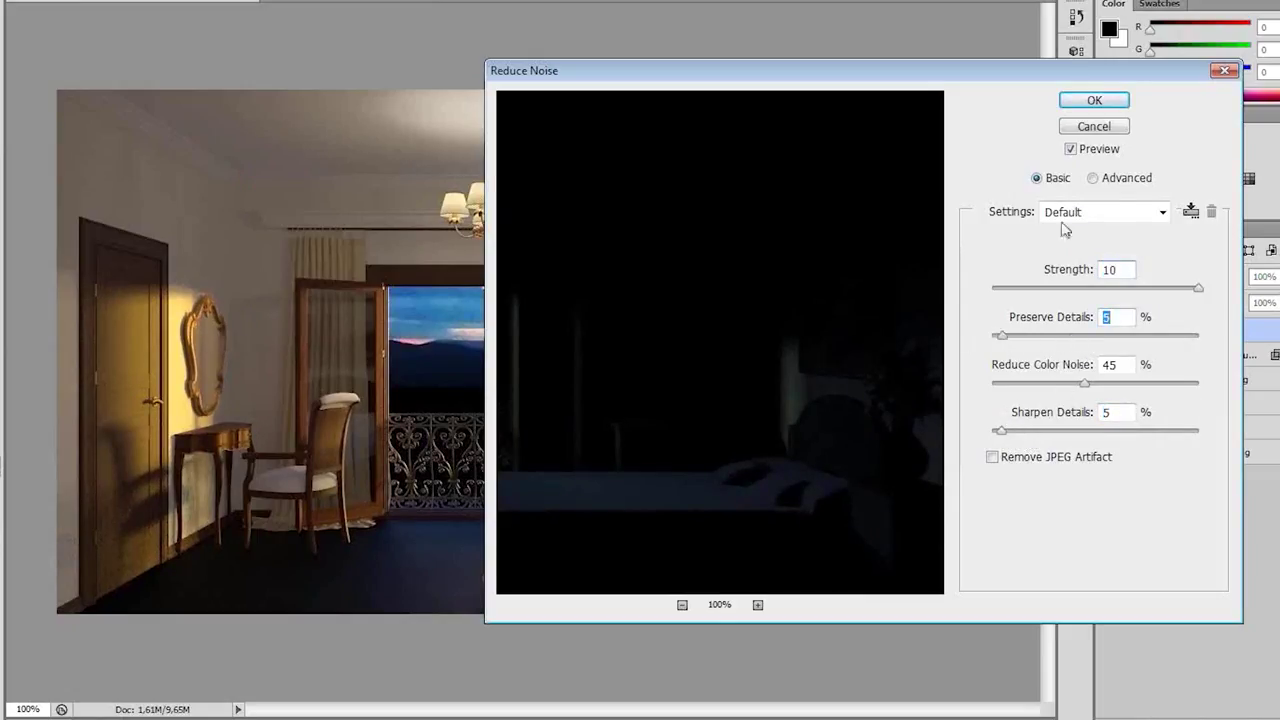
{"action": "left_click", "coordinate": [1094, 100]}
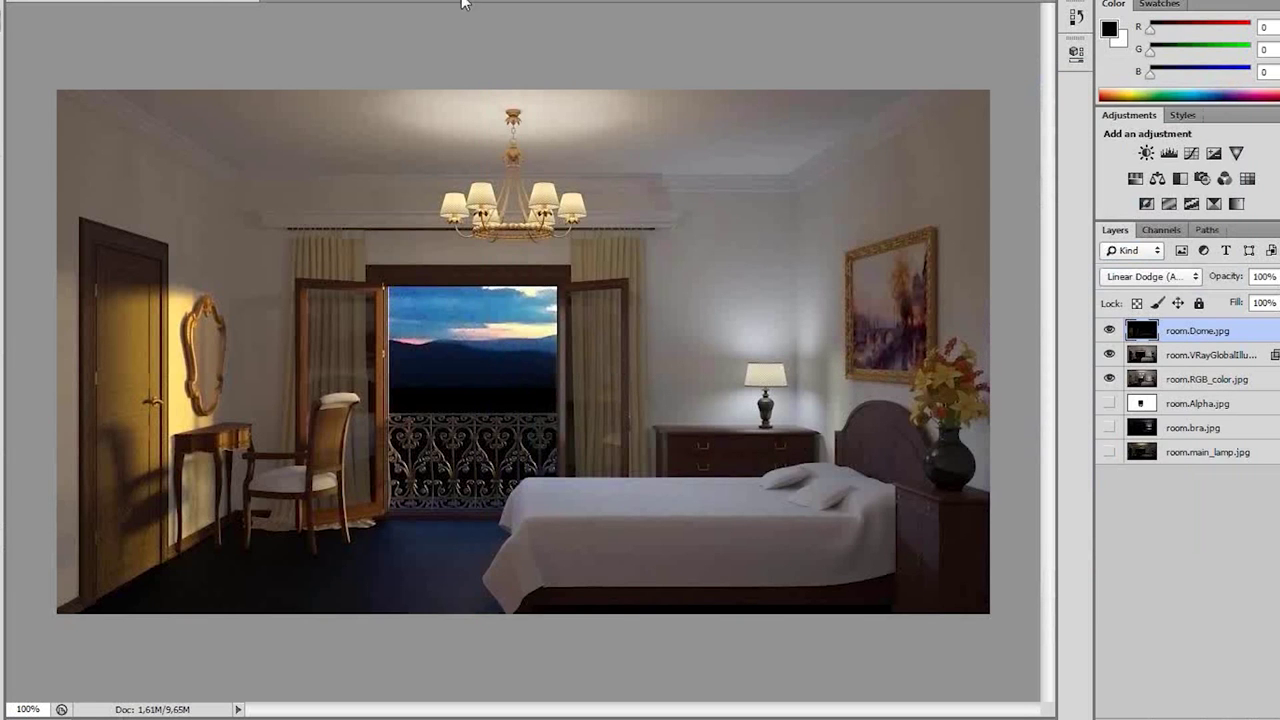
{"action": "key", "text": "alt+t"}
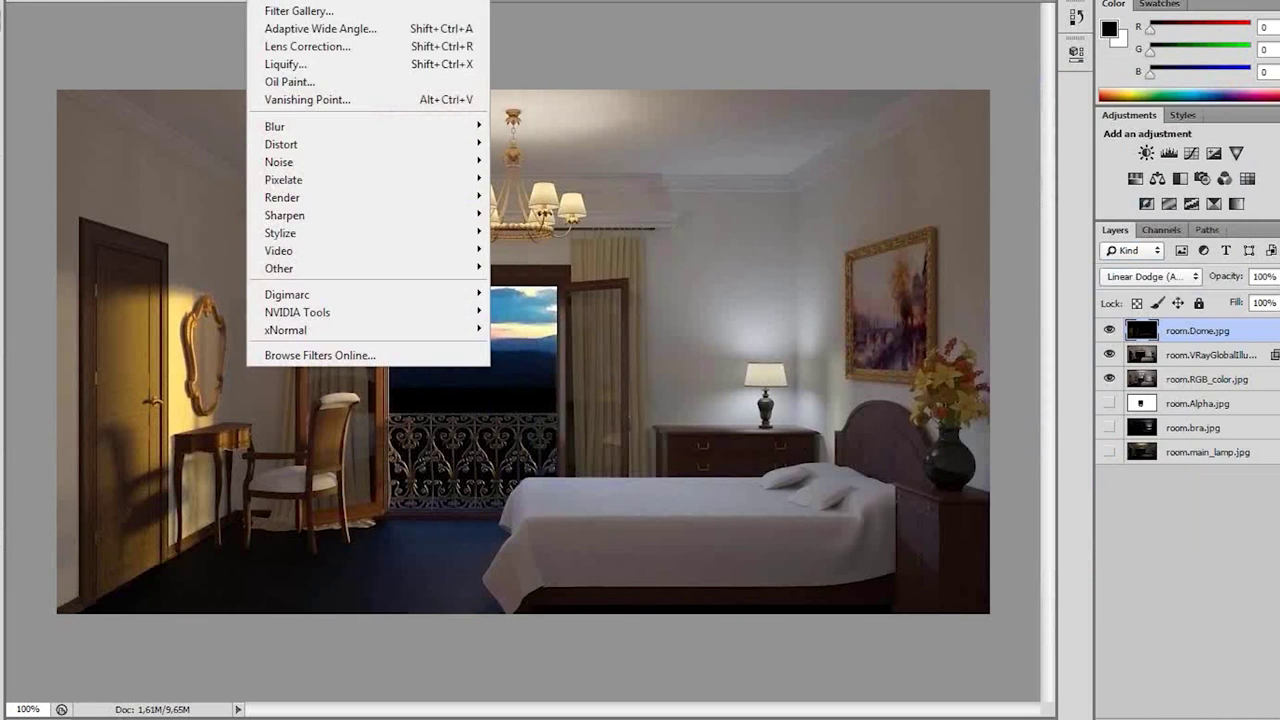
{"action": "key", "text": "Escape"}
{"action": "key", "text": "alt+t"}
- Dismiss the Filter menu and compare the lighting with the Dome pass on and off, leaving it visible
{"action": "key", "text": "Escape"}
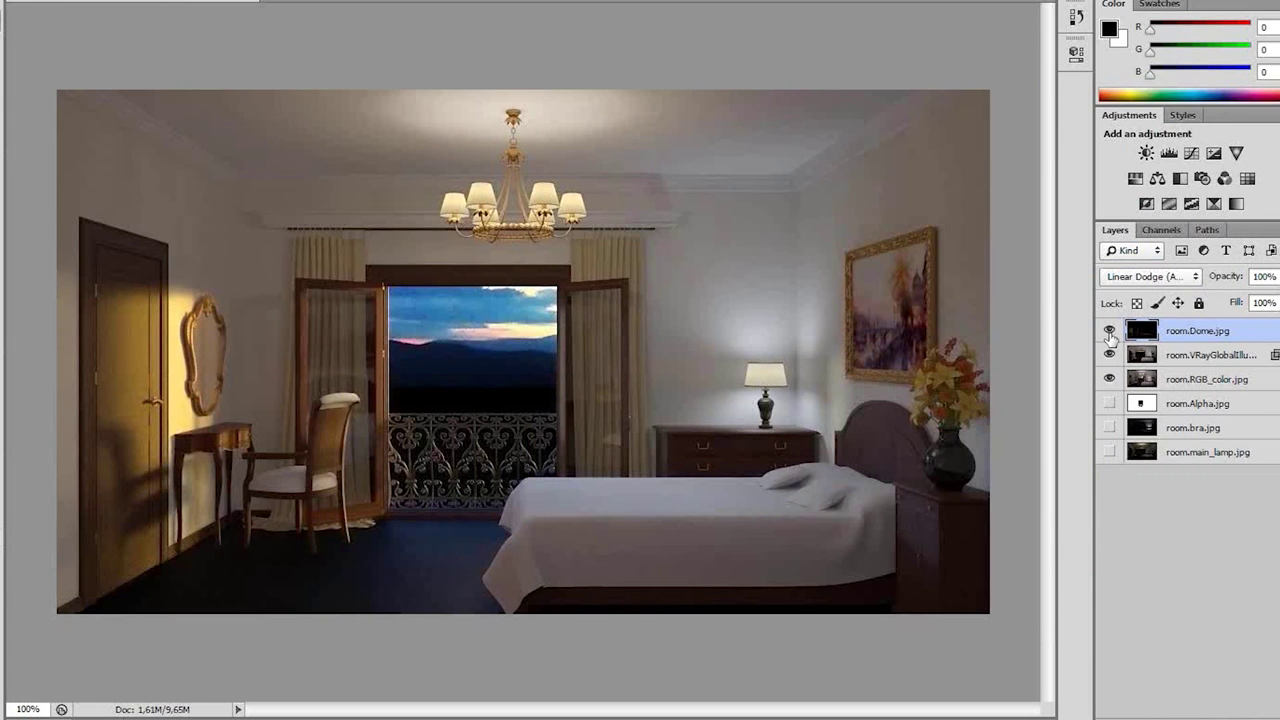
{"action": "left_click", "coordinate": [1110, 333]}
{"action": "left_click", "coordinate": [1110, 333]}
{"action": "left_click", "coordinate": [1110, 333]}
{"action": "left_click", "coordinate": [1110, 333]}
{"action": "left_click", "coordinate": [1110, 335]}
{"action": "left_click", "coordinate": [1110, 335]}
{"action": "left_click", "coordinate": [1110, 335]}
{"action": "left_click", "coordinate": [1110, 335]}
- Move room.main_lamp.jpg to the top, make it visible, and blend it with Linear Dodge (Add)
{"action": "left_click_drag", "start_coordinate": [1190, 452], "coordinate": [1190, 330]}
{"action": "left_click", "coordinate": [1110, 333]}
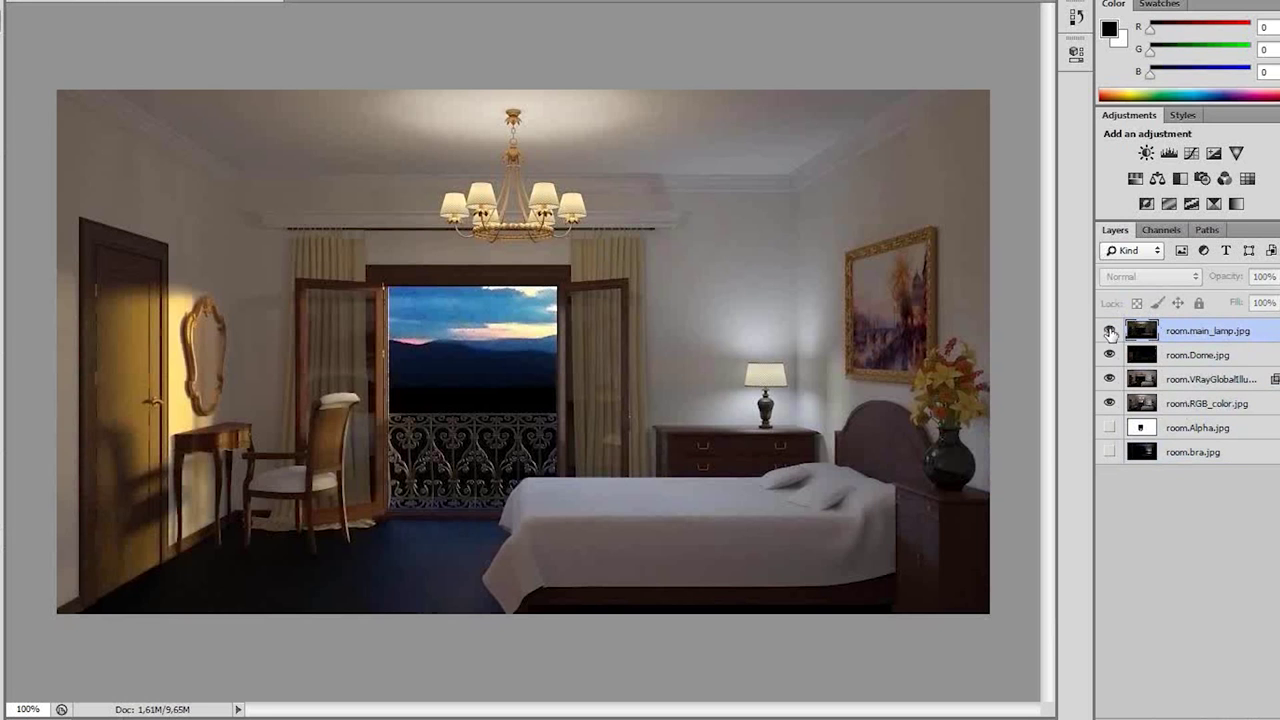
{"action": "left_click", "coordinate": [1110, 333]}
{"action": "left_click", "coordinate": [1150, 276]}
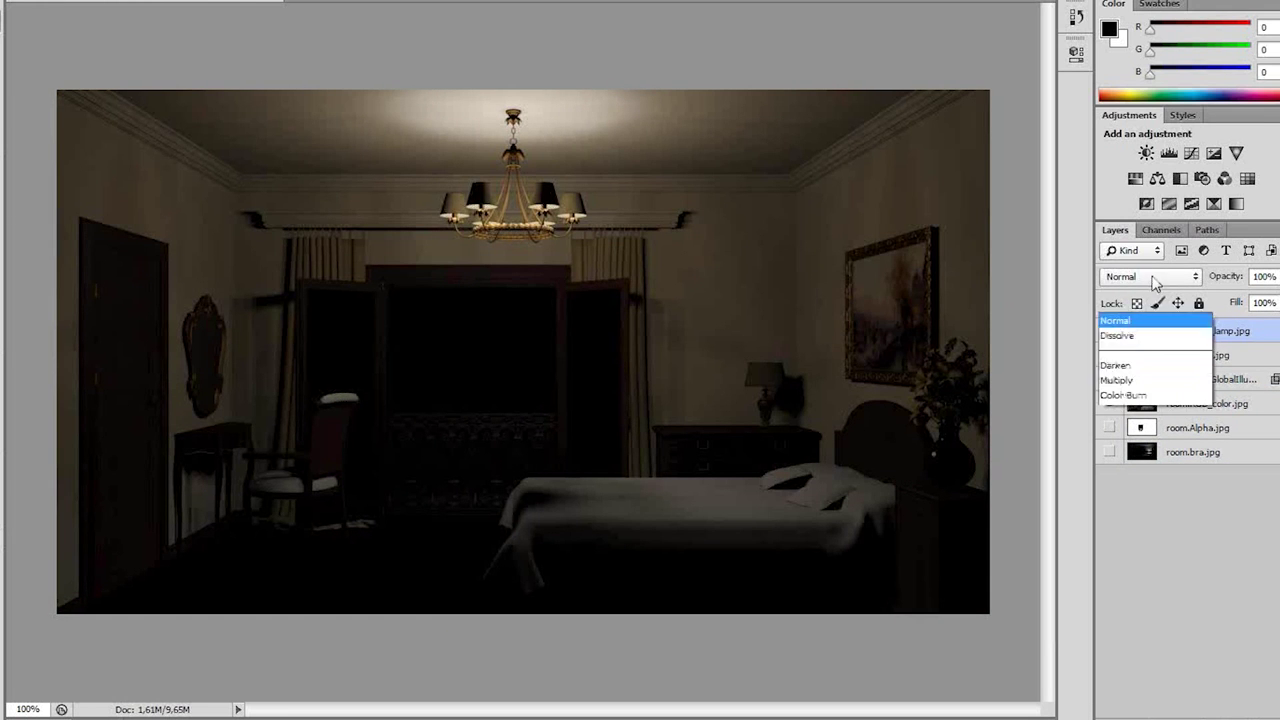
{"action": "left_click", "coordinate": [1130, 110]}
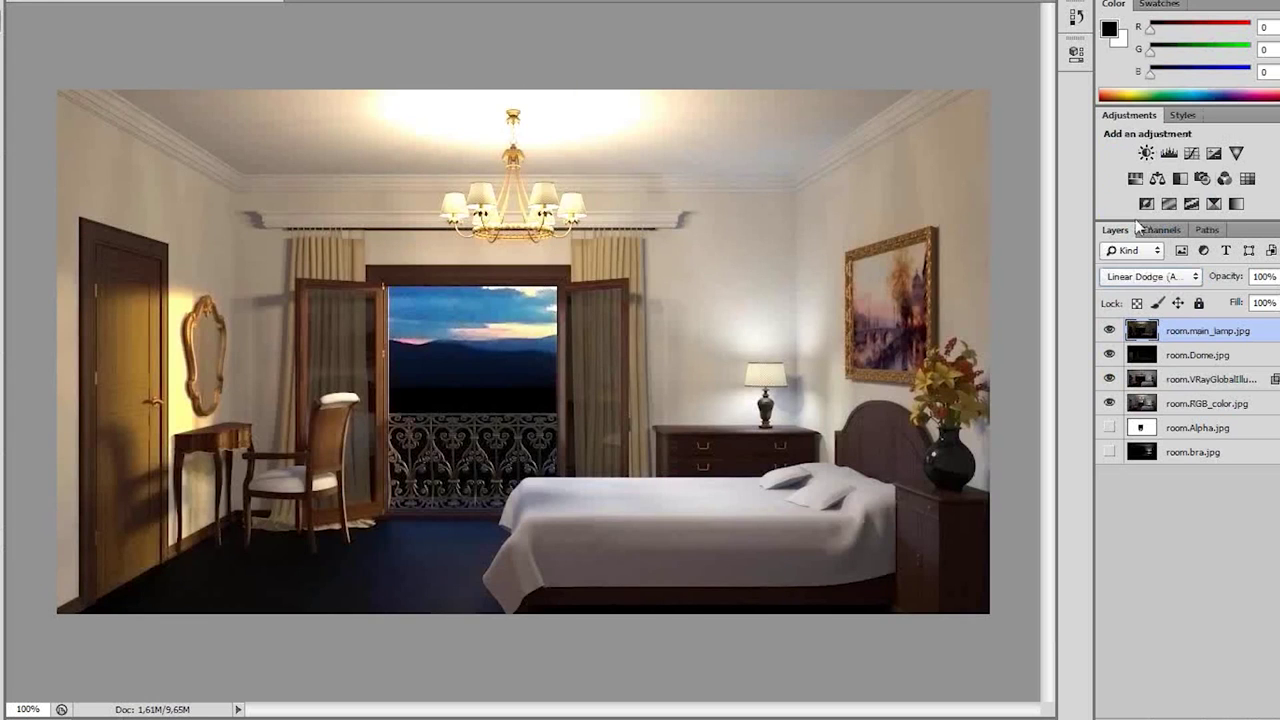
- Lower the main lamp layer's opacity to about 31%
{"action": "left_click", "coordinate": [1274, 276]}
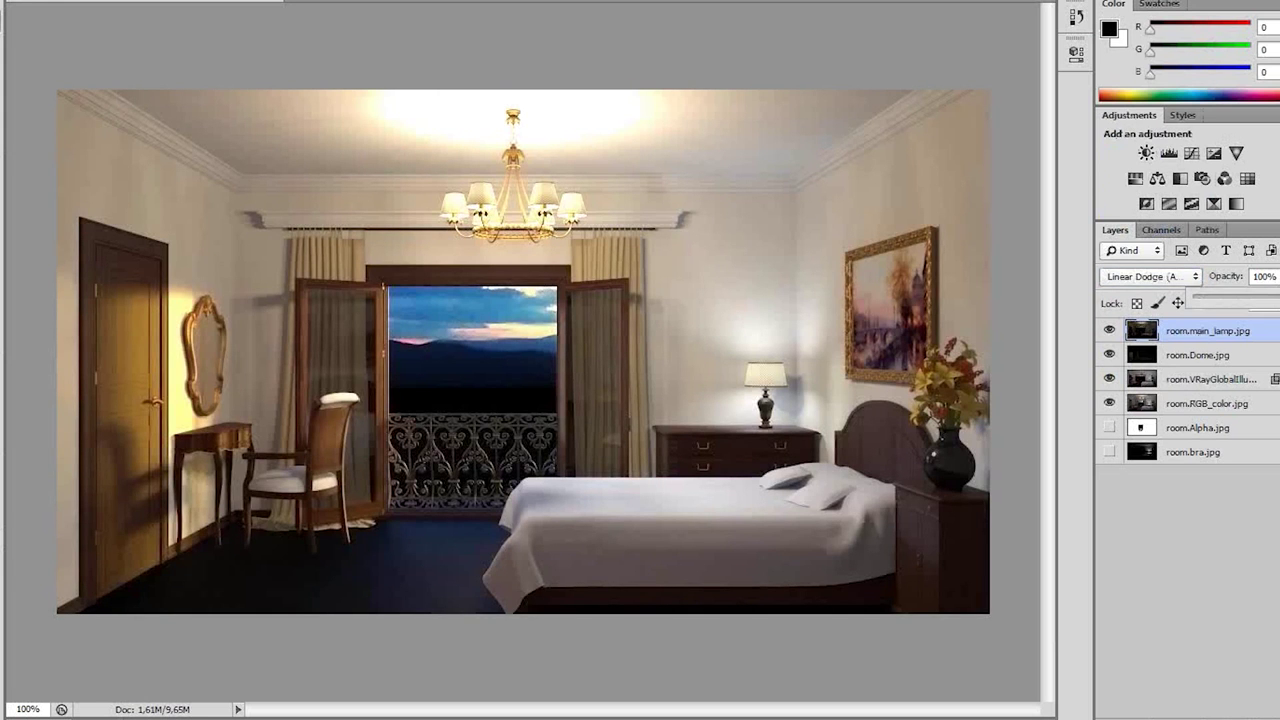
{"action": "left_click_drag", "start_coordinate": [1272, 304], "coordinate": [1225, 299]}
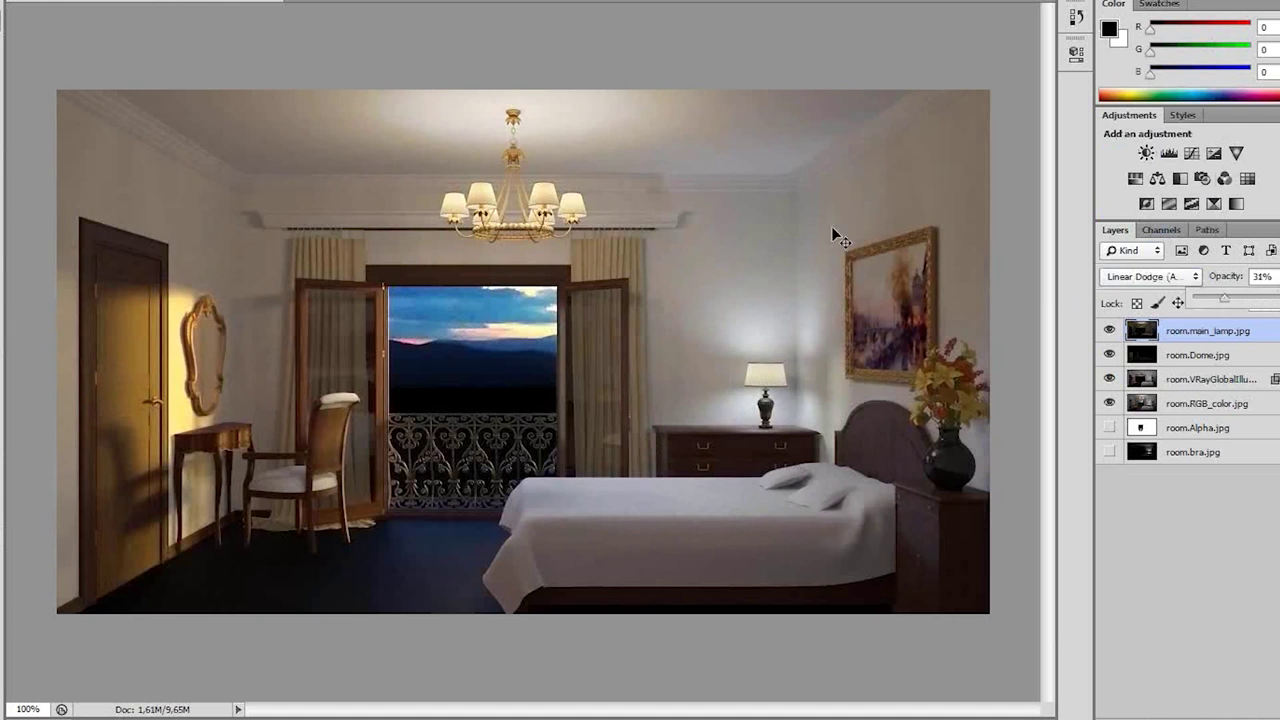
{"action": "left_click", "coordinate": [90, 0]}
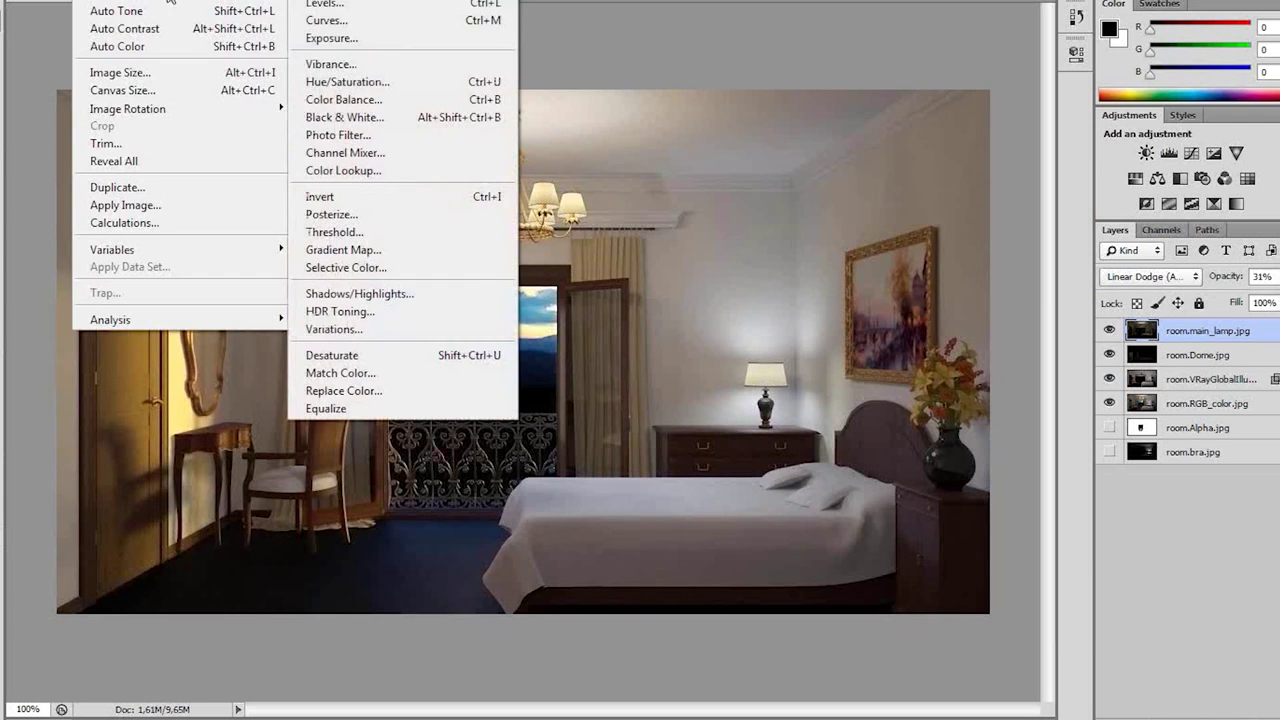
- Apply a midtone Color Balance of about -7, 0, -1 to the main lamp pass
{"action": "left_click", "coordinate": [363, 99]}
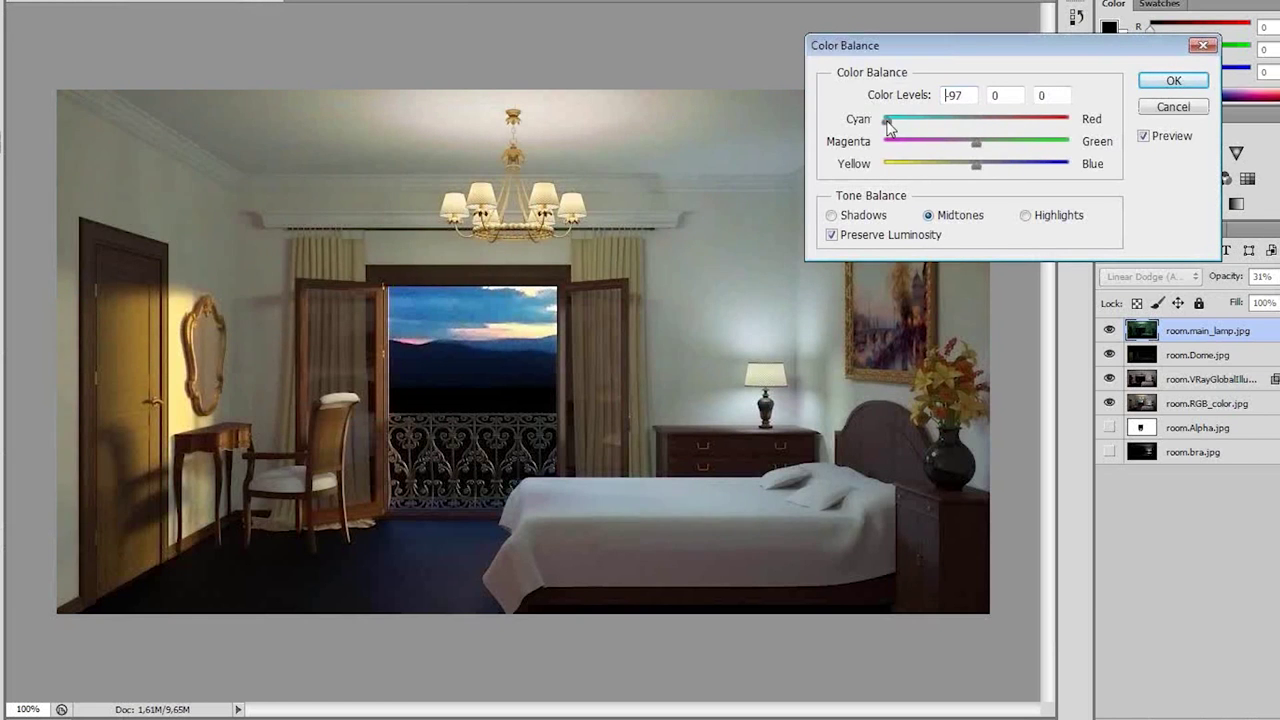
{"action": "mouse_move", "coordinate": [889, 127]}
{"action": "left_mouse_down"}
{"action": "mouse_move", "coordinate": [975, 127]}
{"action": "mouse_move", "coordinate": [923, 167]}
{"action": "mouse_move", "coordinate": [988, 183]}
{"action": "mouse_move", "coordinate": [978, 176]}
{"action": "left_mouse_up"}
{"action": "left_click_drag", "start_coordinate": [947, 128], "coordinate": [977, 128]}
{"action": "left_click", "coordinate": [1170, 82]}
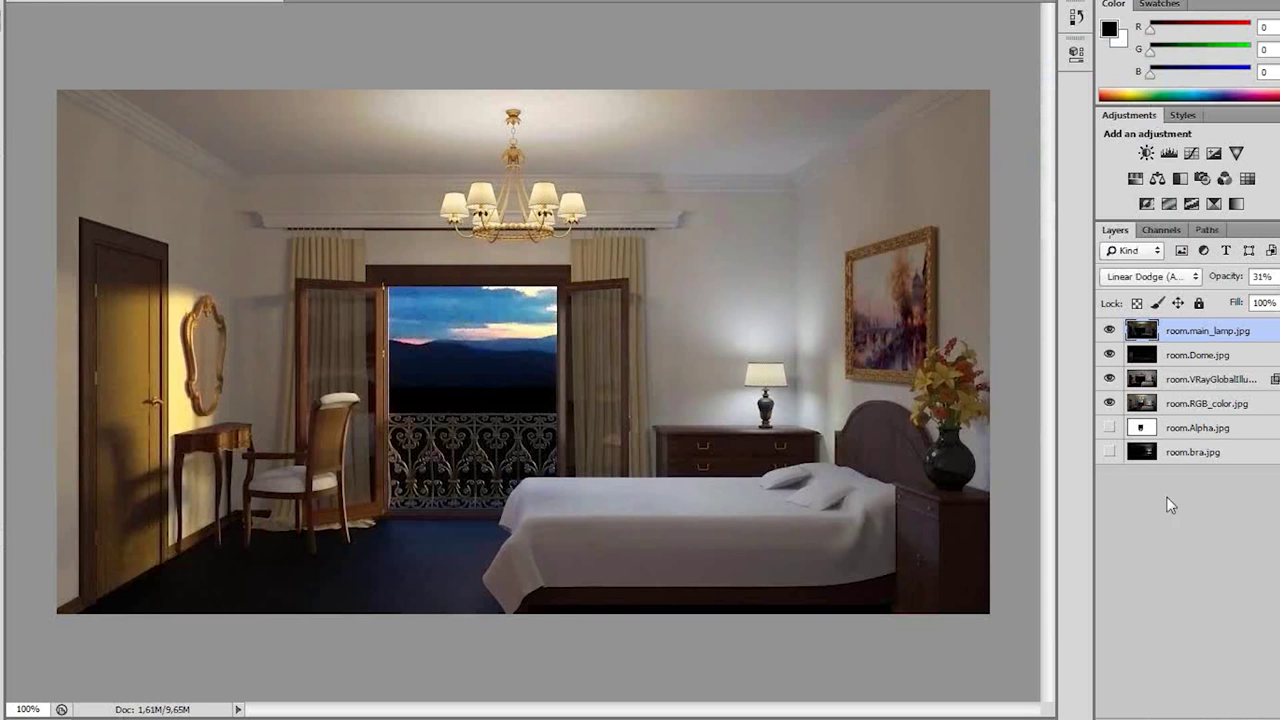
- Move room.Alpha.jpg to the top of the stack and make it visible
{"action": "left_click", "coordinate": [1141, 430]}
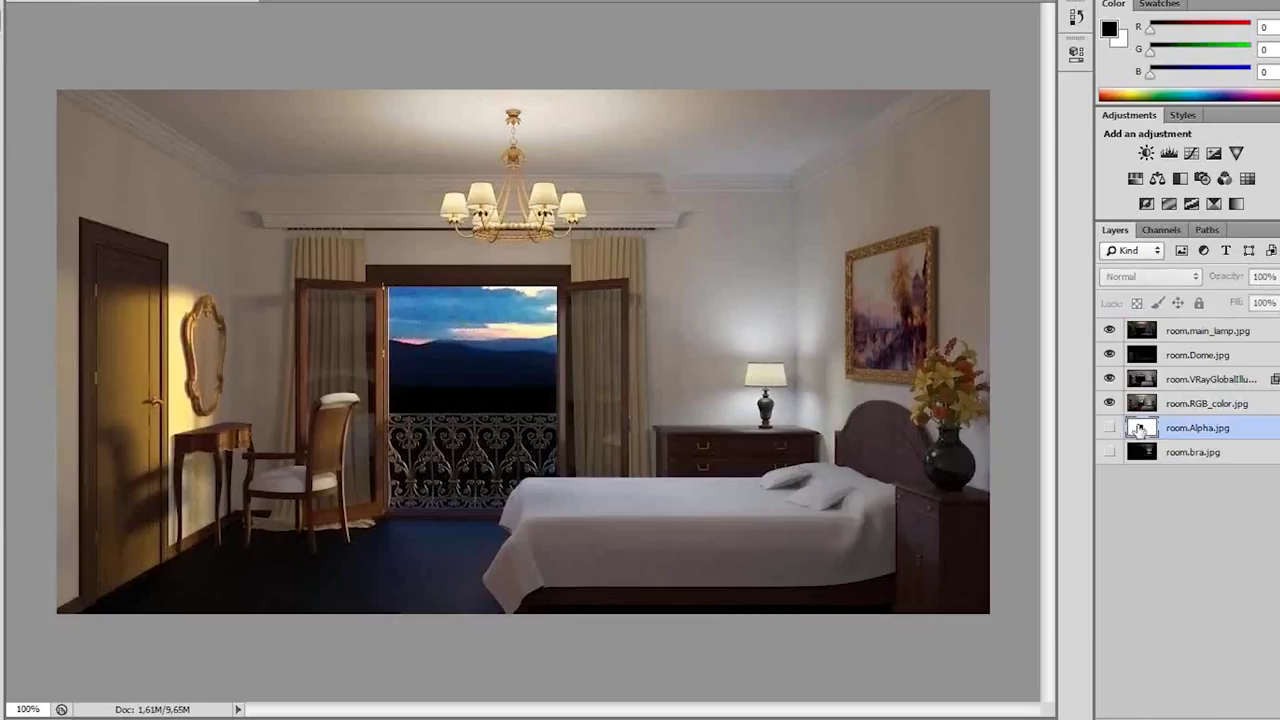
{"action": "left_click_drag", "start_coordinate": [1140, 428], "coordinate": [1140, 333]}
{"action": "left_click", "coordinate": [1109, 331]}
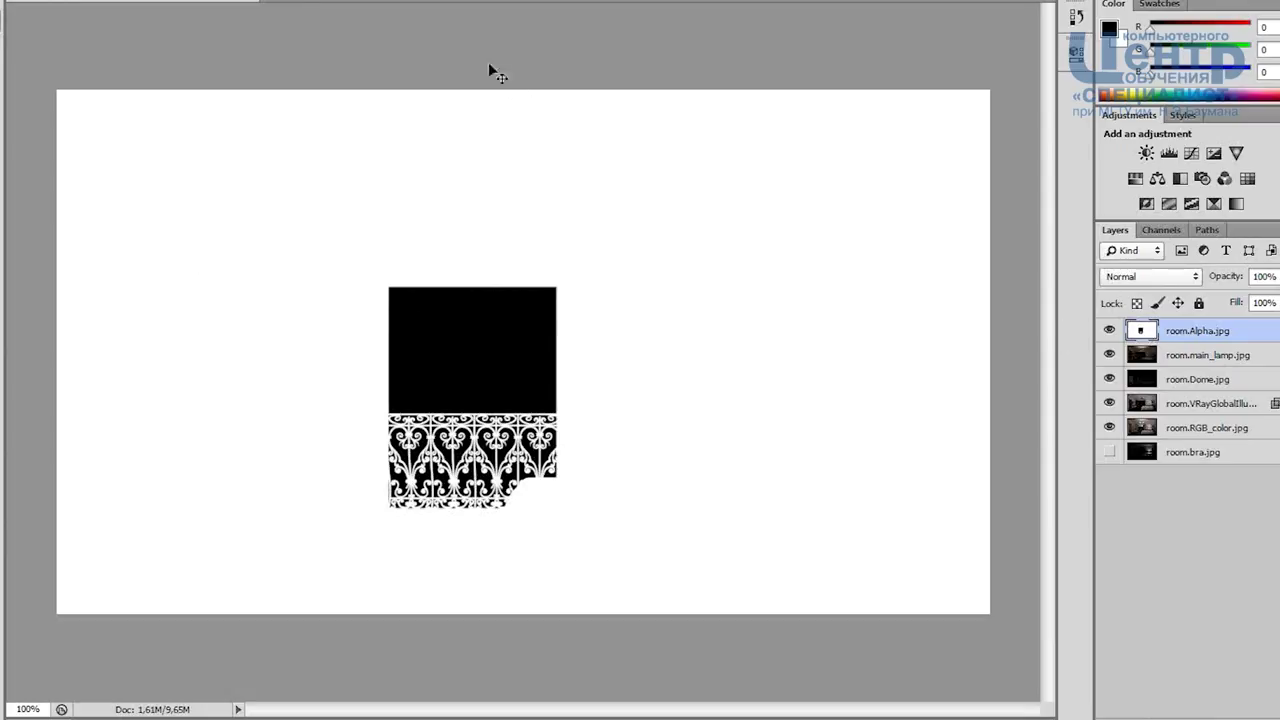
- Select all, copy the alpha mask, move room.Alpha.jpg back below room.RGB_color.jpg, and deselect
{"action": "key", "text": "alt+s"}
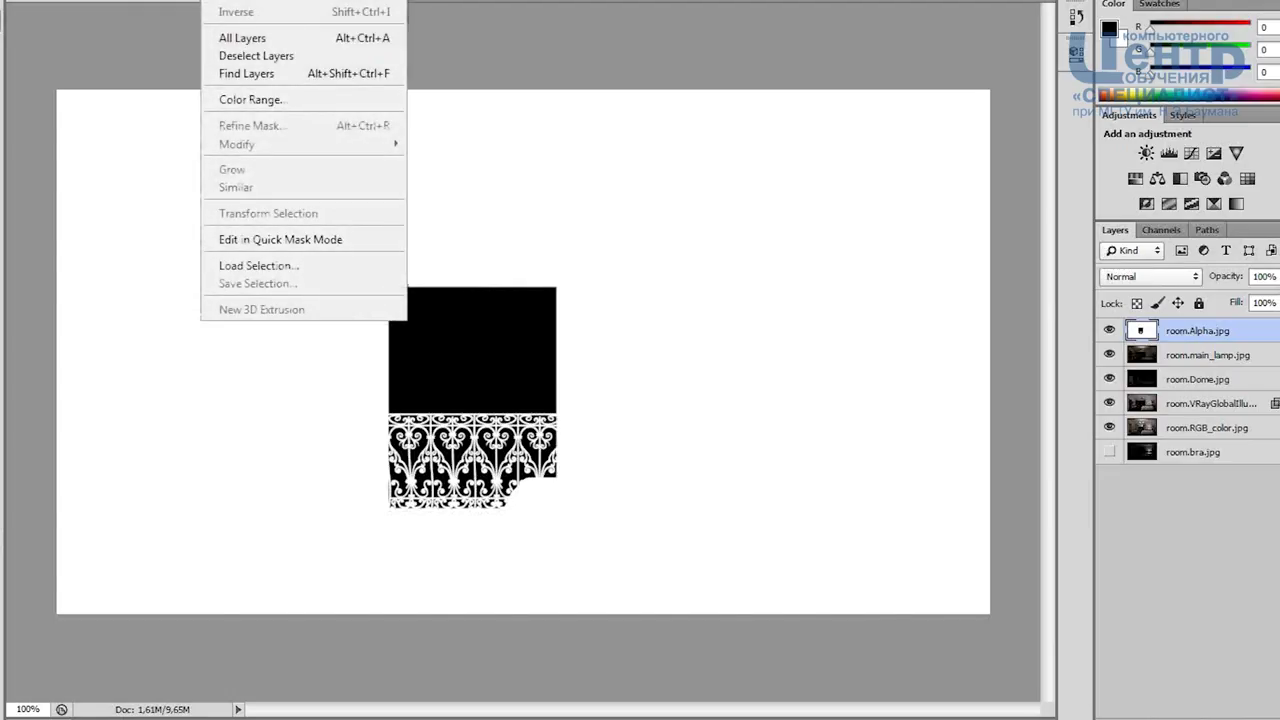
{"action": "key", "text": "a"}
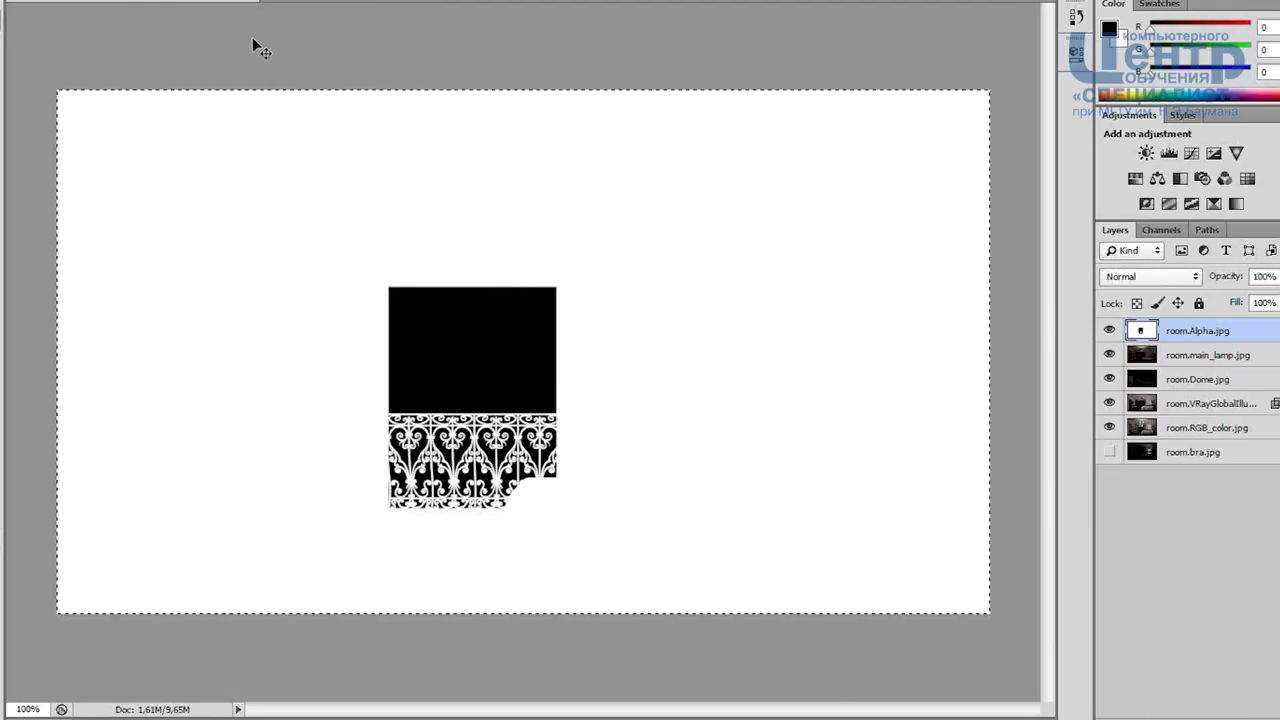
{"action": "left_click", "coordinate": [66, 2]}
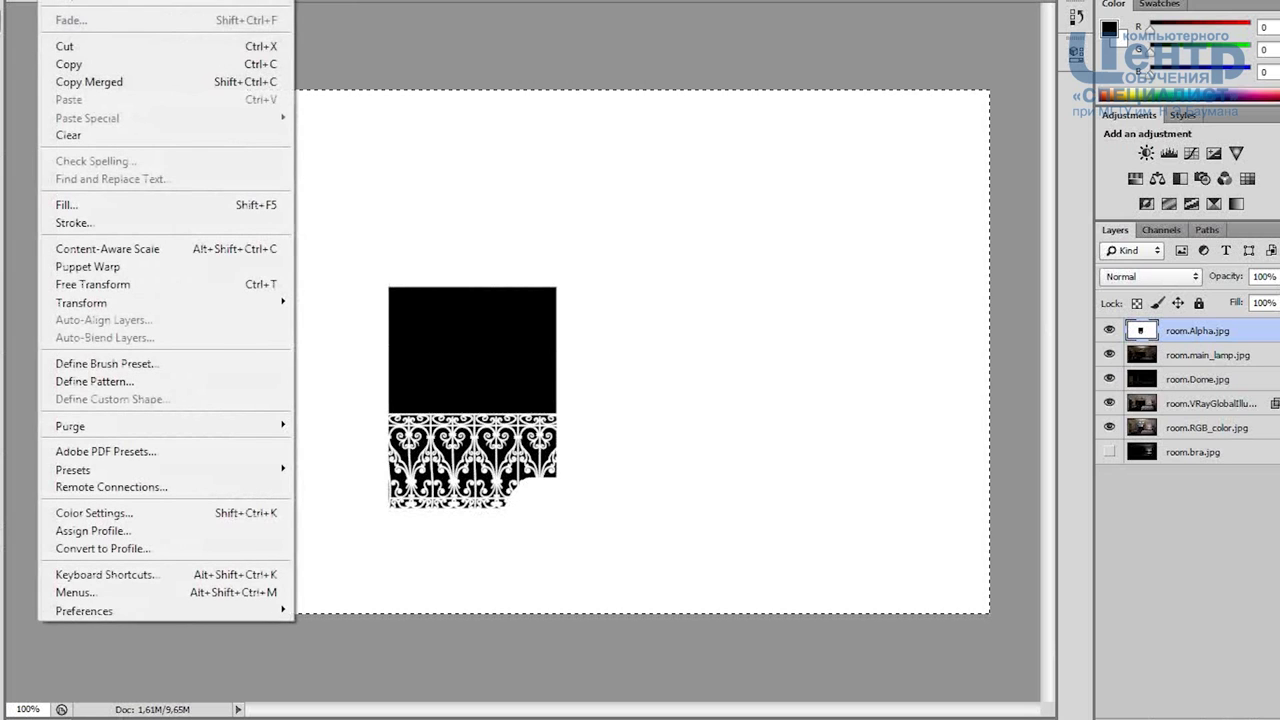
{"action": "left_click", "coordinate": [278, 60]}
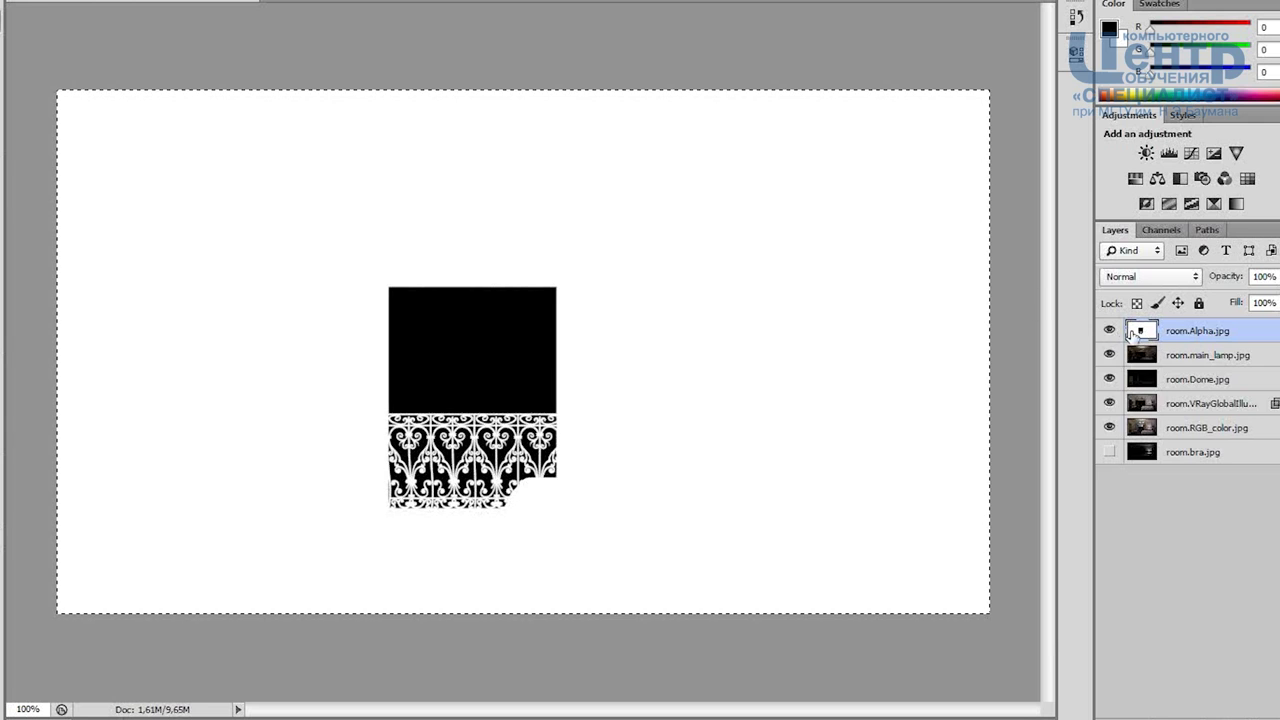
{"action": "left_click_drag", "start_coordinate": [1132, 333], "coordinate": [1140, 430]}
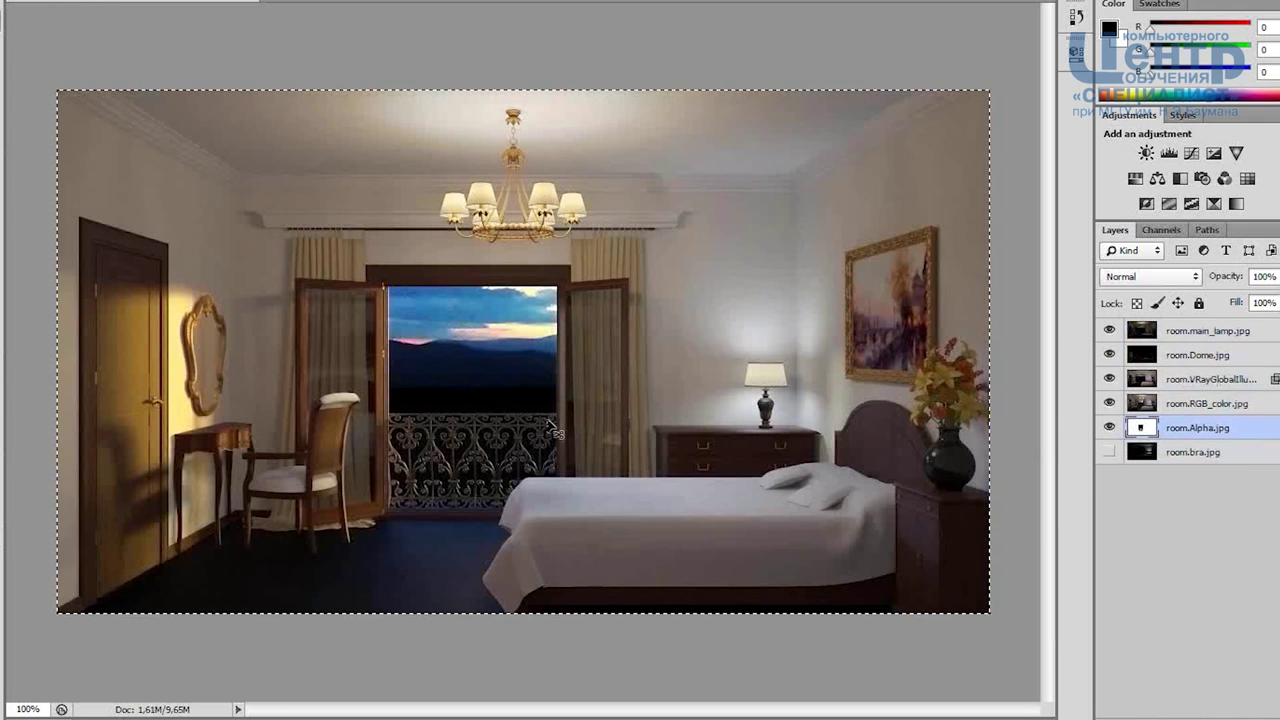
{"action": "key", "text": "ctrl+d"}
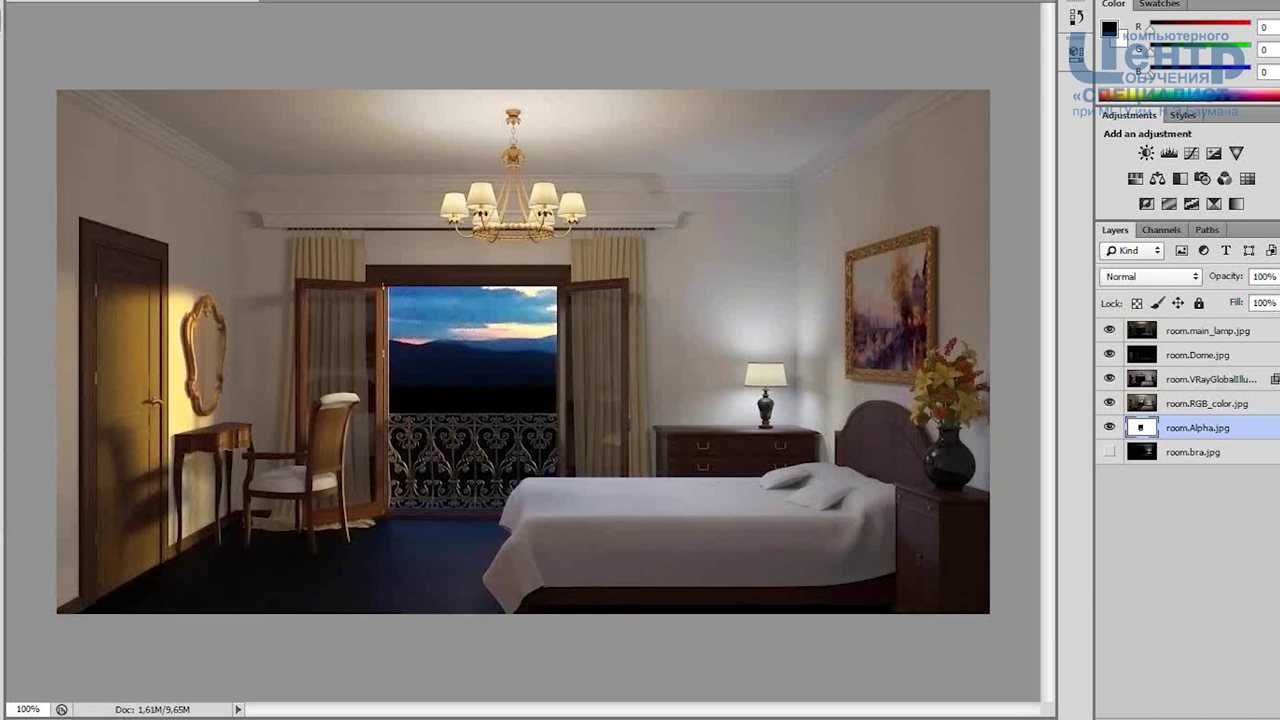
- In the Open dialog, browse Data (D:) into MAX 2014 tutorials part2 - Visualization > Lighting > Sky portals
{"action": "key", "text": "alt+f"}
{"action": "left_click", "coordinate": [40, 29]}
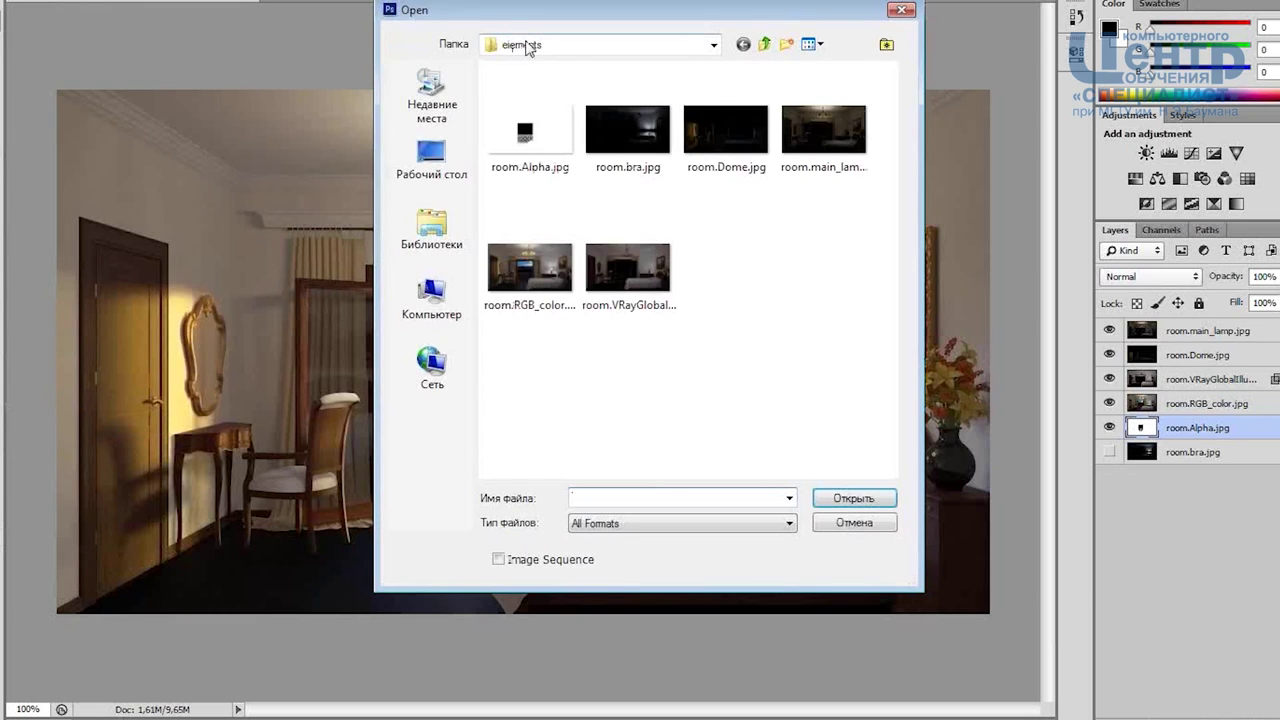
{"action": "left_click", "coordinate": [528, 48]}
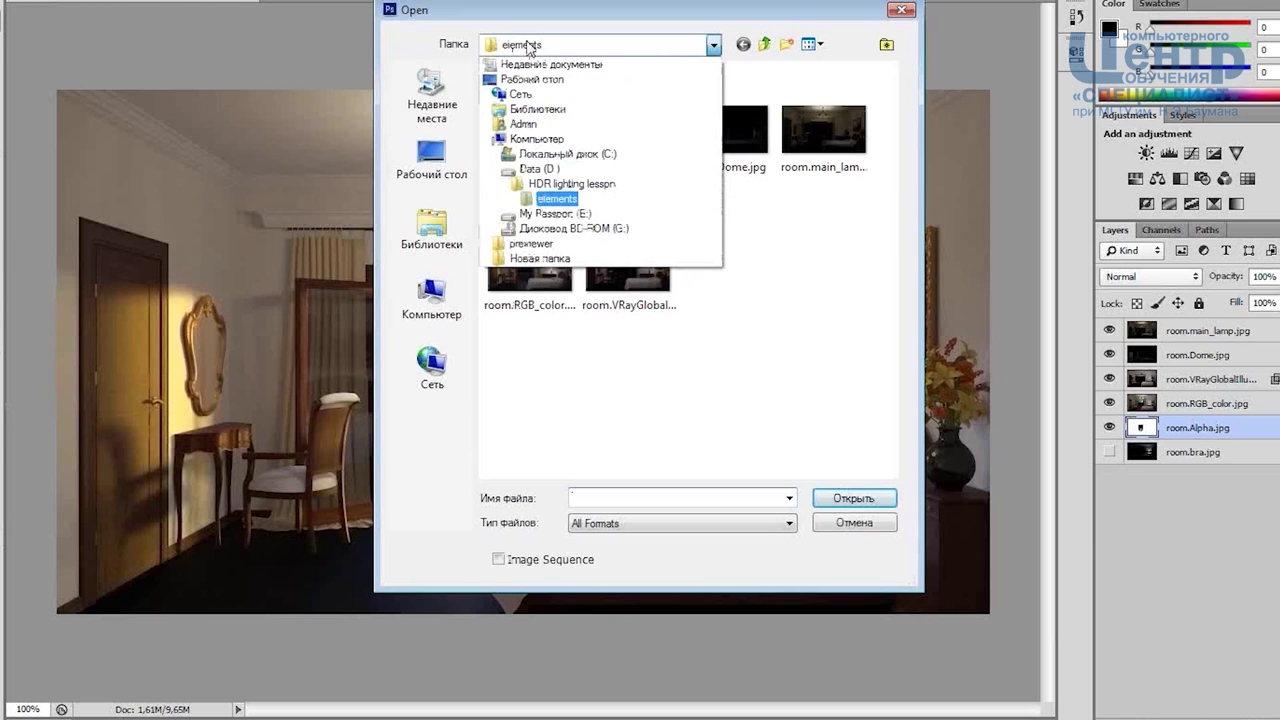
{"action": "left_click", "coordinate": [540, 169]}
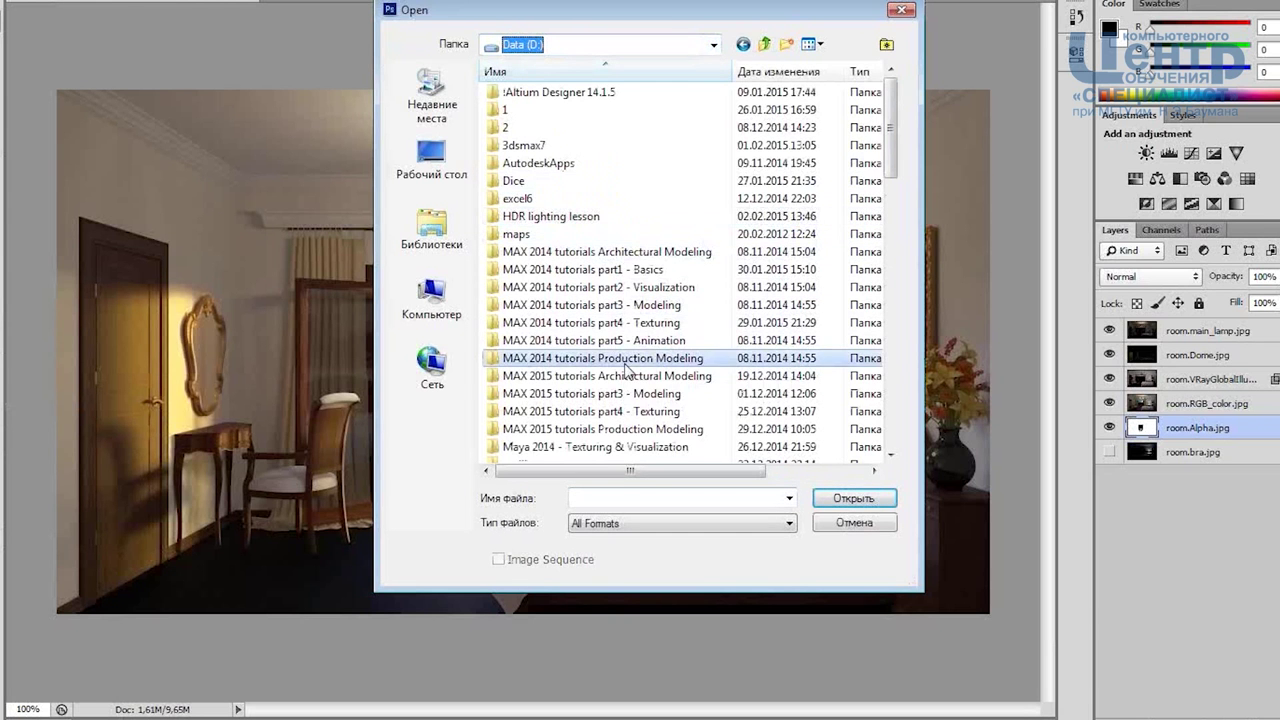
{"action": "scroll", "coordinate": [626, 366], "scroll_direction": "down", "scroll_amount": 5}
{"action": "scroll", "coordinate": [626, 366], "scroll_direction": "up", "scroll_amount": 4}
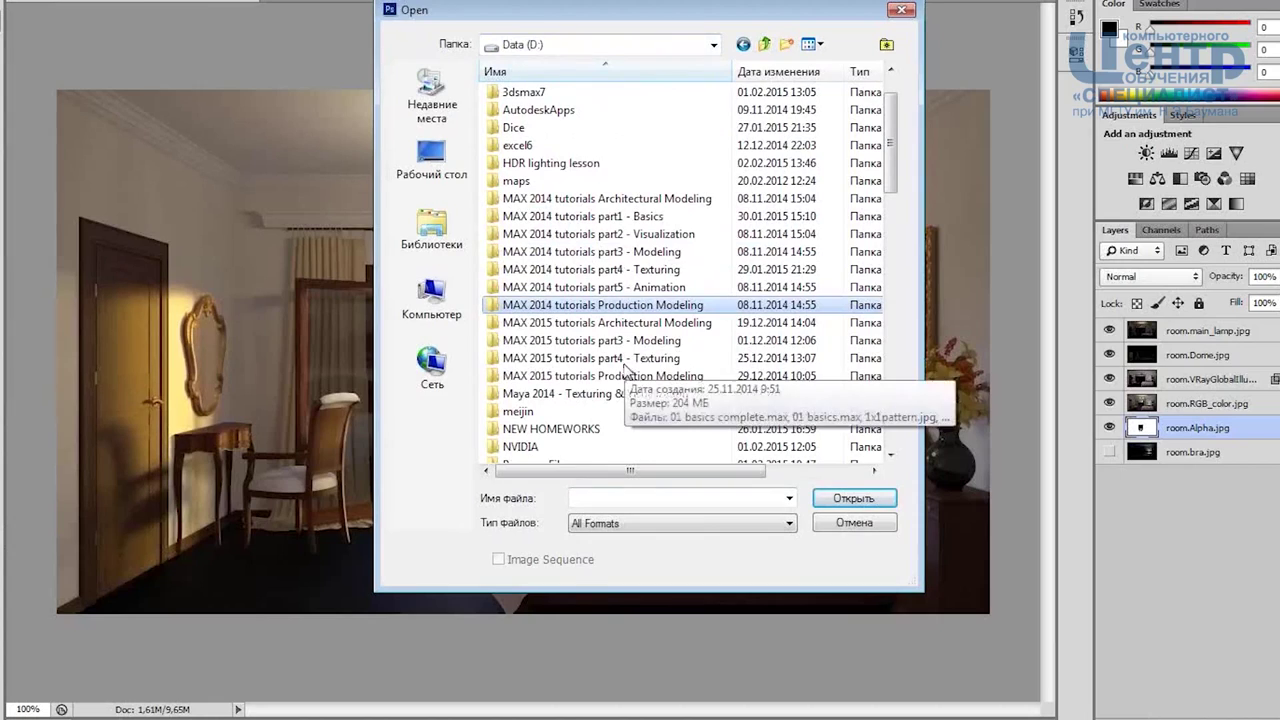
{"action": "left_click_drag", "start_coordinate": [600, 10], "coordinate": [559, 38]}
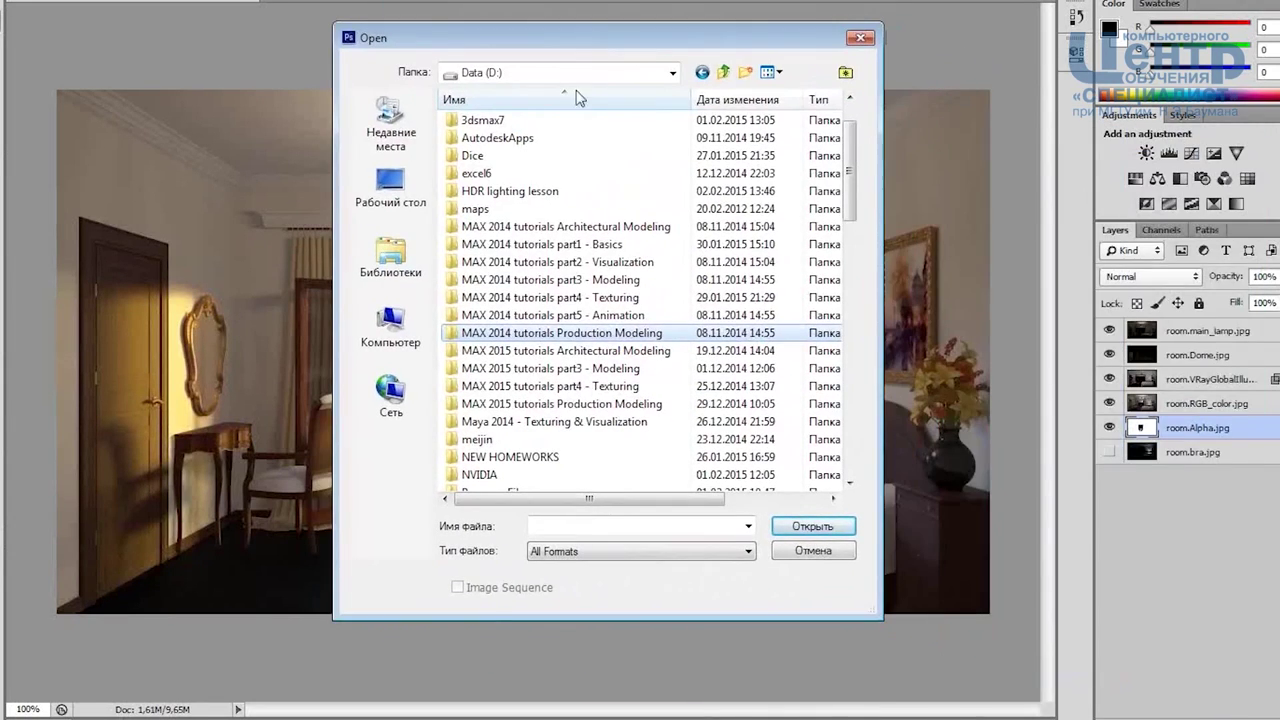
{"action": "double_click", "coordinate": [565, 263]}
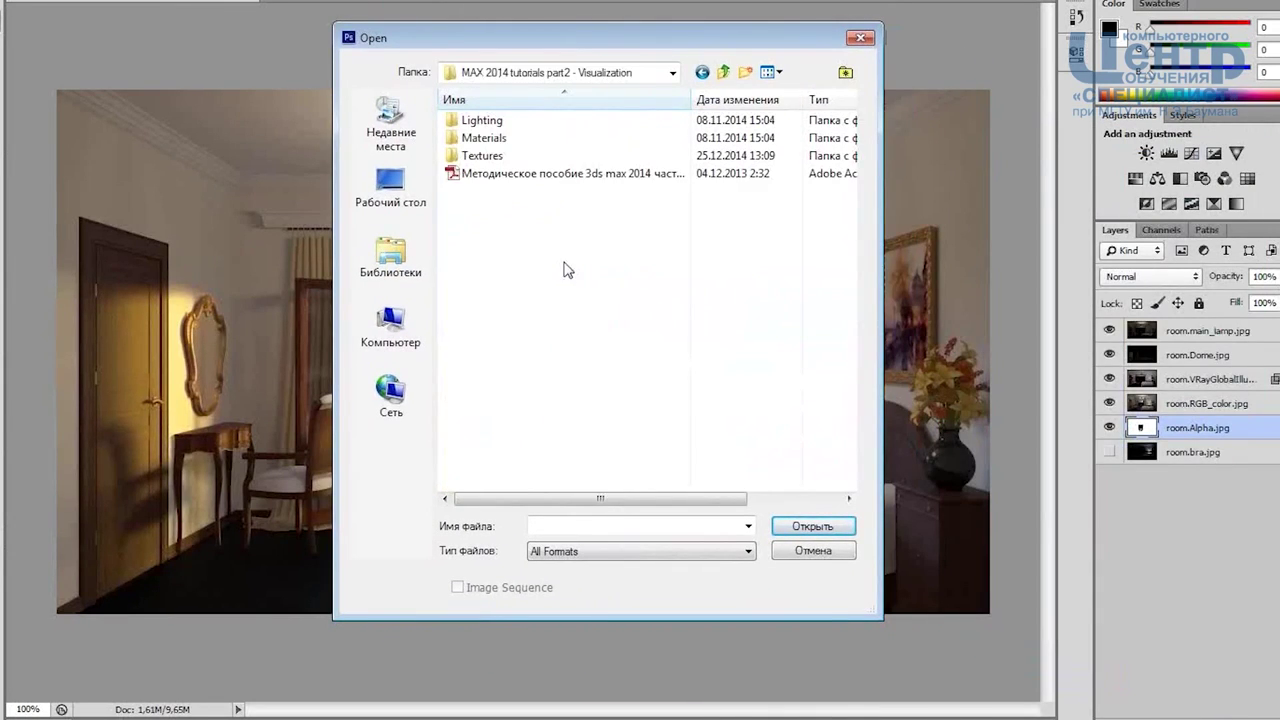
{"action": "double_click", "coordinate": [490, 124]}
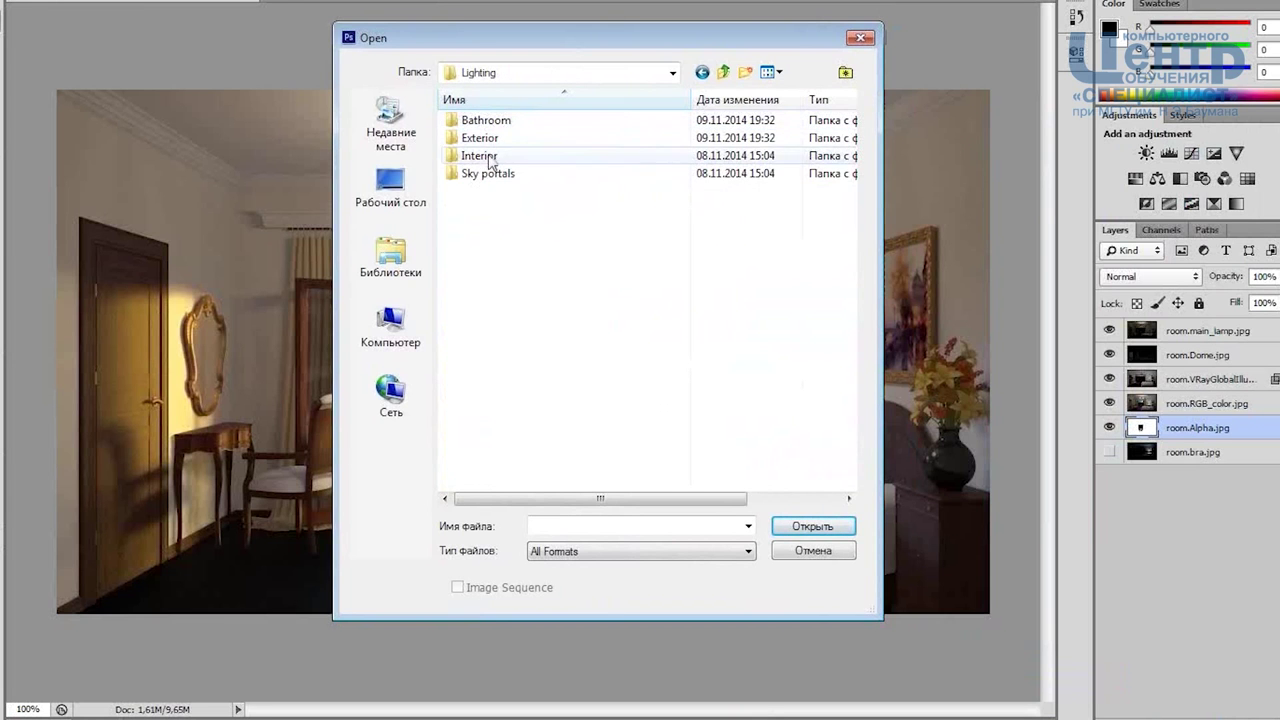
{"action": "double_click", "coordinate": [488, 173]}
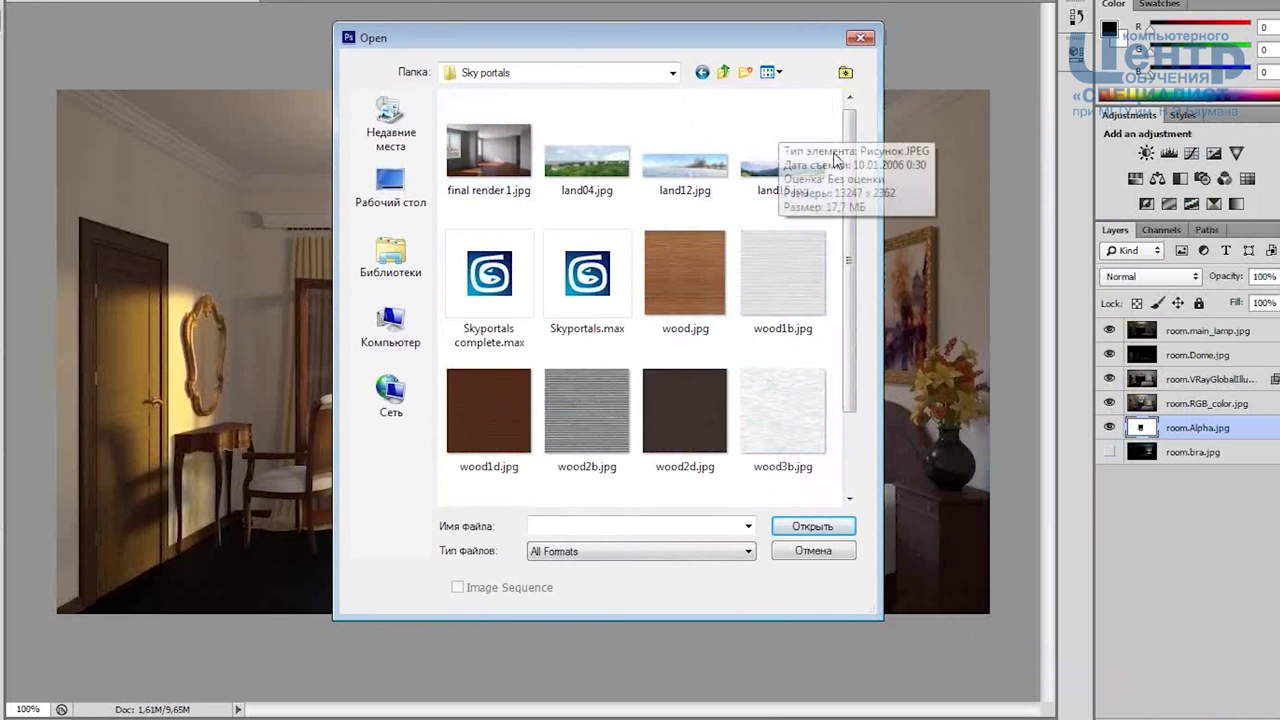
- Go to the Lighting > Interior folder and pick night.jpg
{"action": "scroll", "coordinate": [848, 150], "scroll_direction": "down", "scroll_amount": 3}
{"action": "scroll", "coordinate": [848, 150], "scroll_direction": "up", "scroll_amount": 3}
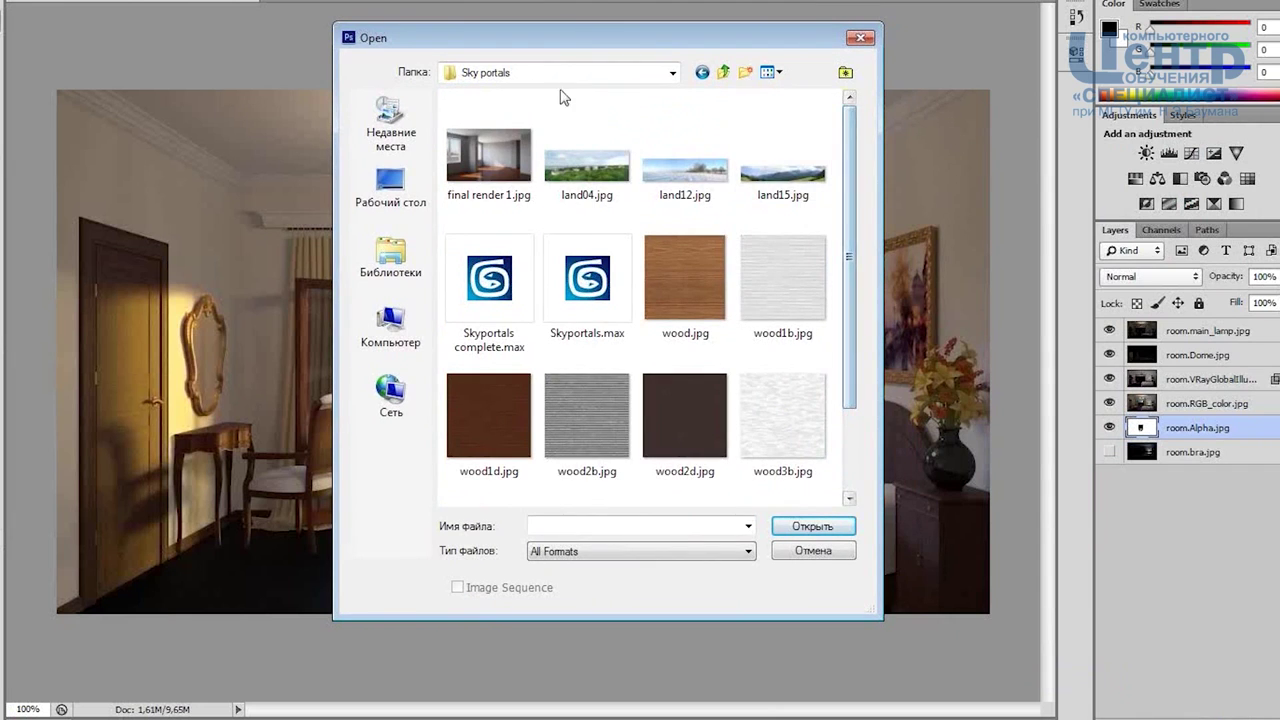
{"action": "left_click", "coordinate": [723, 72]}
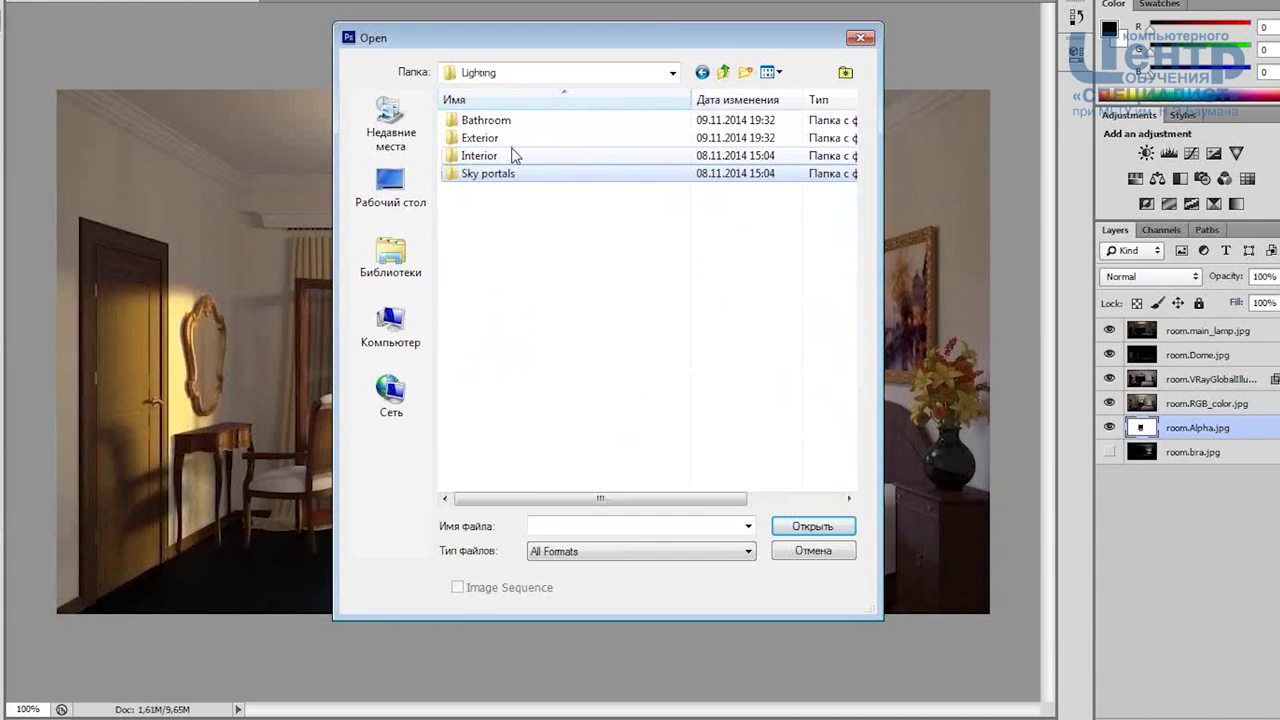
{"action": "double_click", "coordinate": [513, 155]}
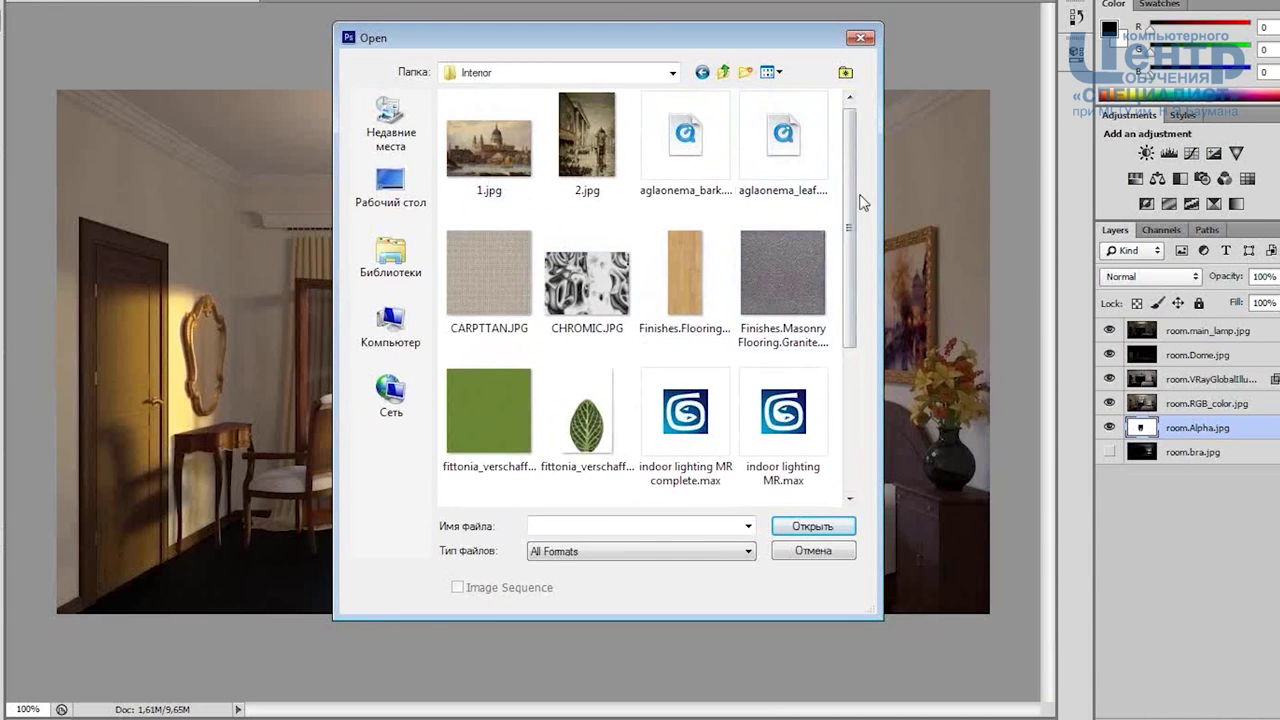
{"action": "scroll", "coordinate": [862, 201], "scroll_direction": "down", "scroll_amount": 3}
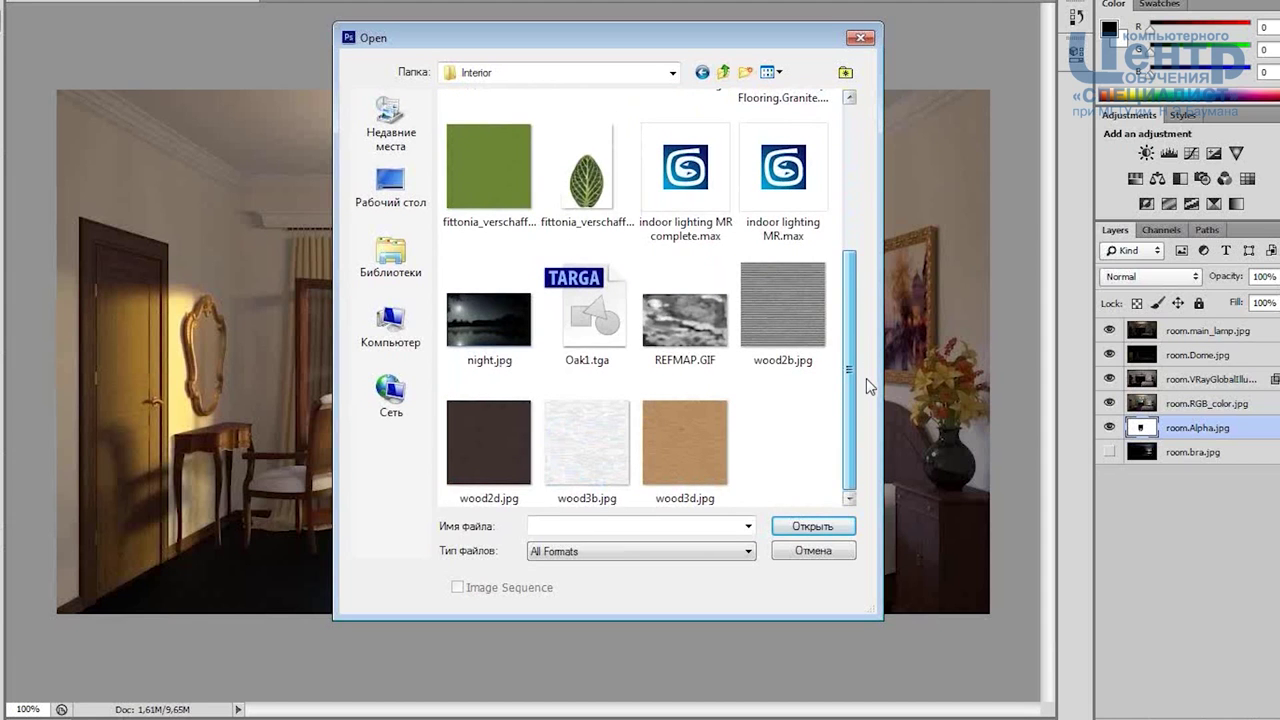
{"action": "left_click", "coordinate": [501, 308]}
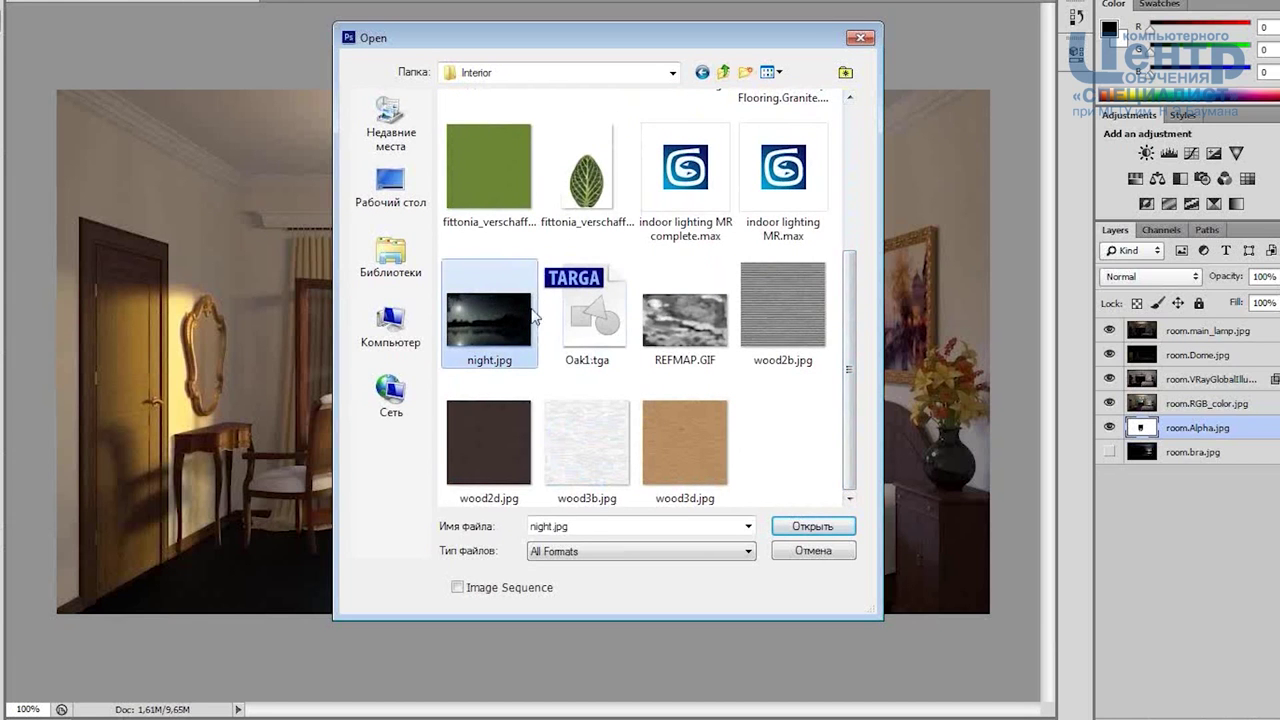
{"action": "left_click_drag", "start_coordinate": [858, 262], "coordinate": [852, 105]}
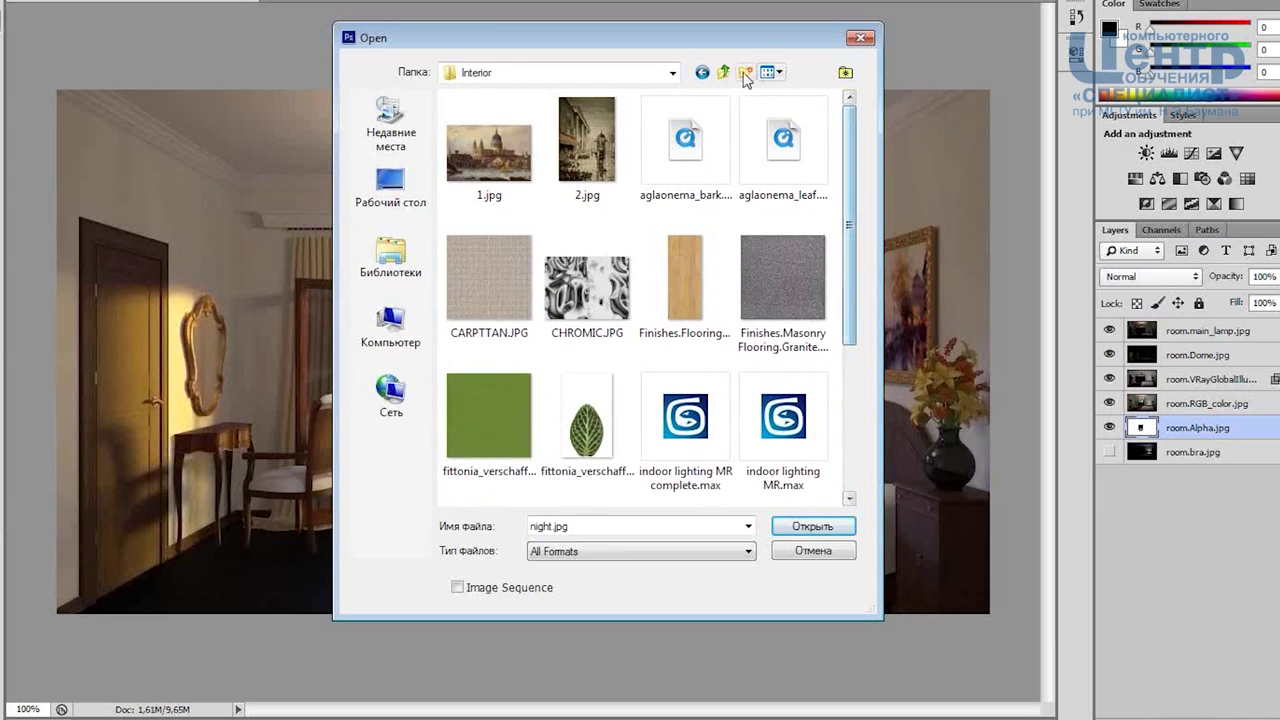
- Check the Bathroom and Exterior folders, then return to Interior and open night.jpg
{"action": "left_click", "coordinate": [723, 72]}
{"action": "double_click", "coordinate": [485, 120]}
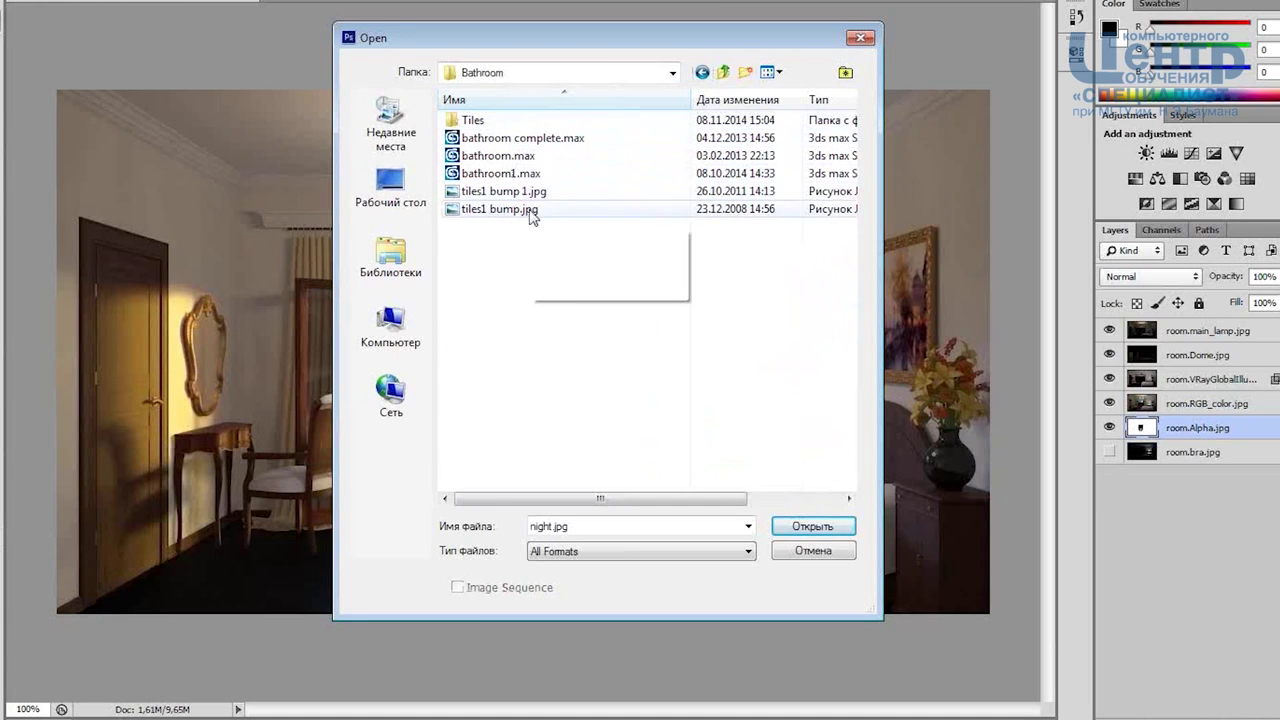
{"action": "left_click", "coordinate": [723, 72]}
{"action": "double_click", "coordinate": [480, 138]}
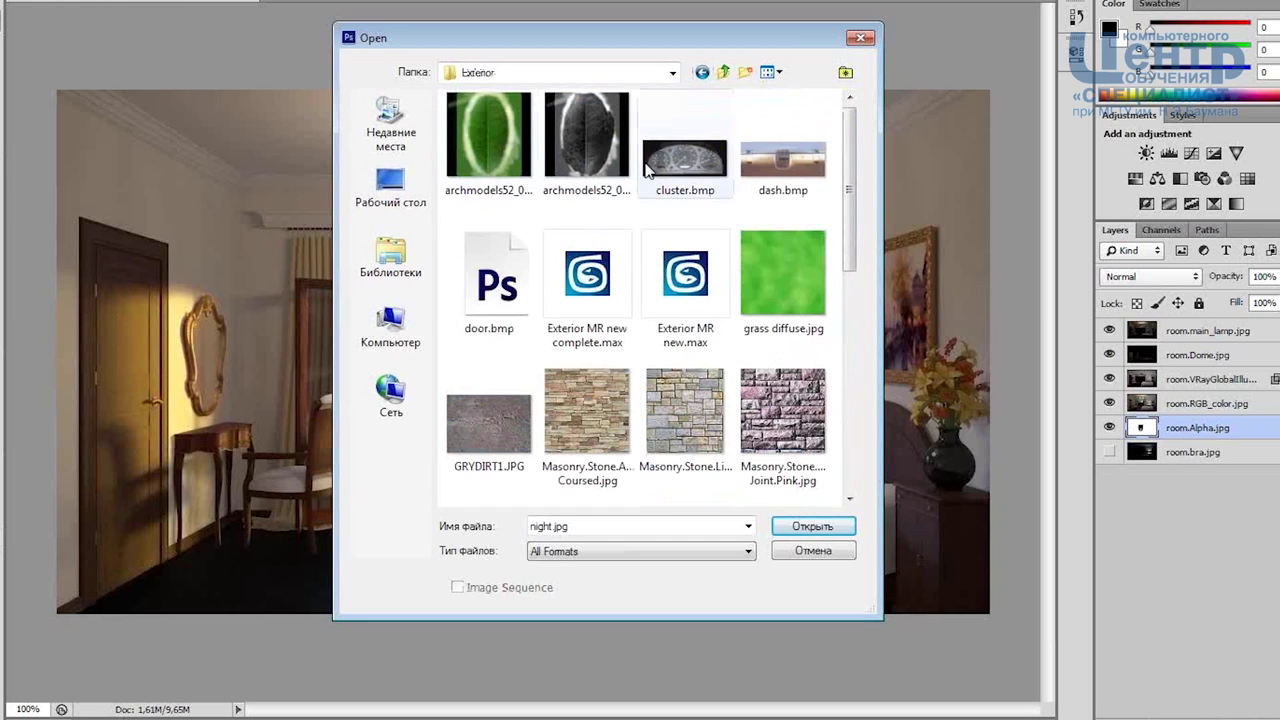
{"action": "left_click", "coordinate": [723, 72]}
{"action": "left_click", "coordinate": [723, 72]}
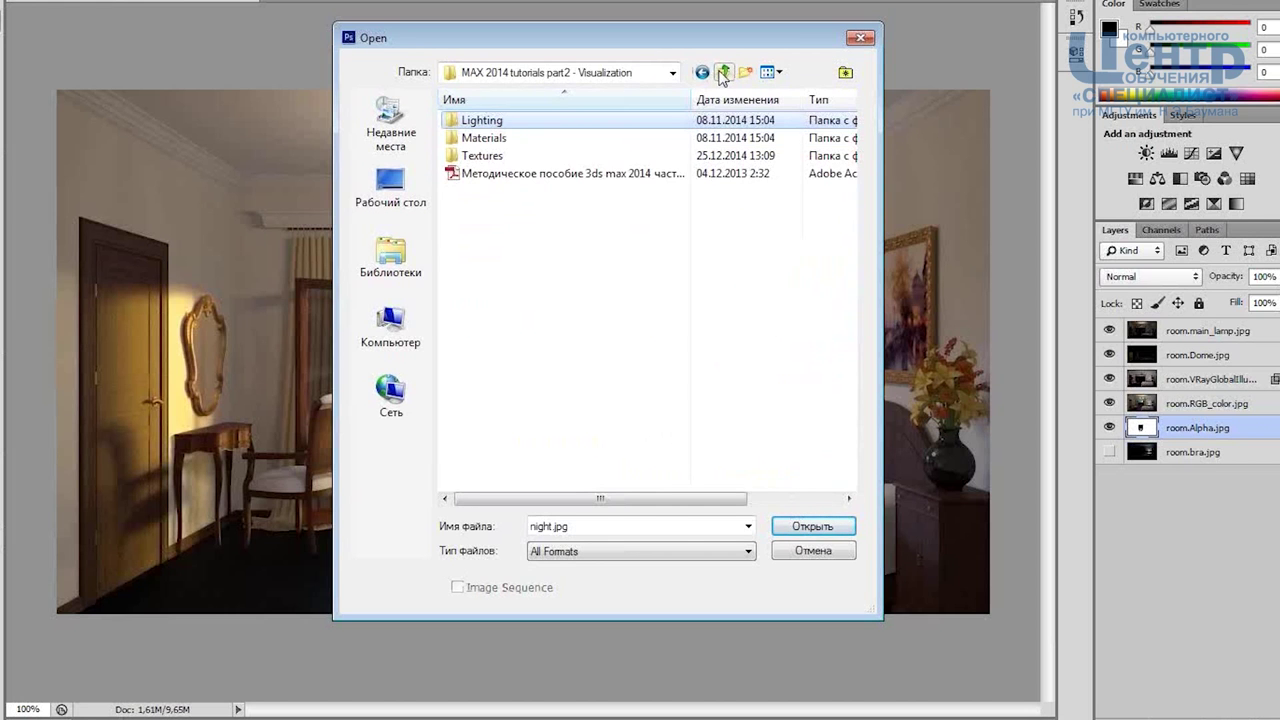
{"action": "double_click", "coordinate": [537, 120]}
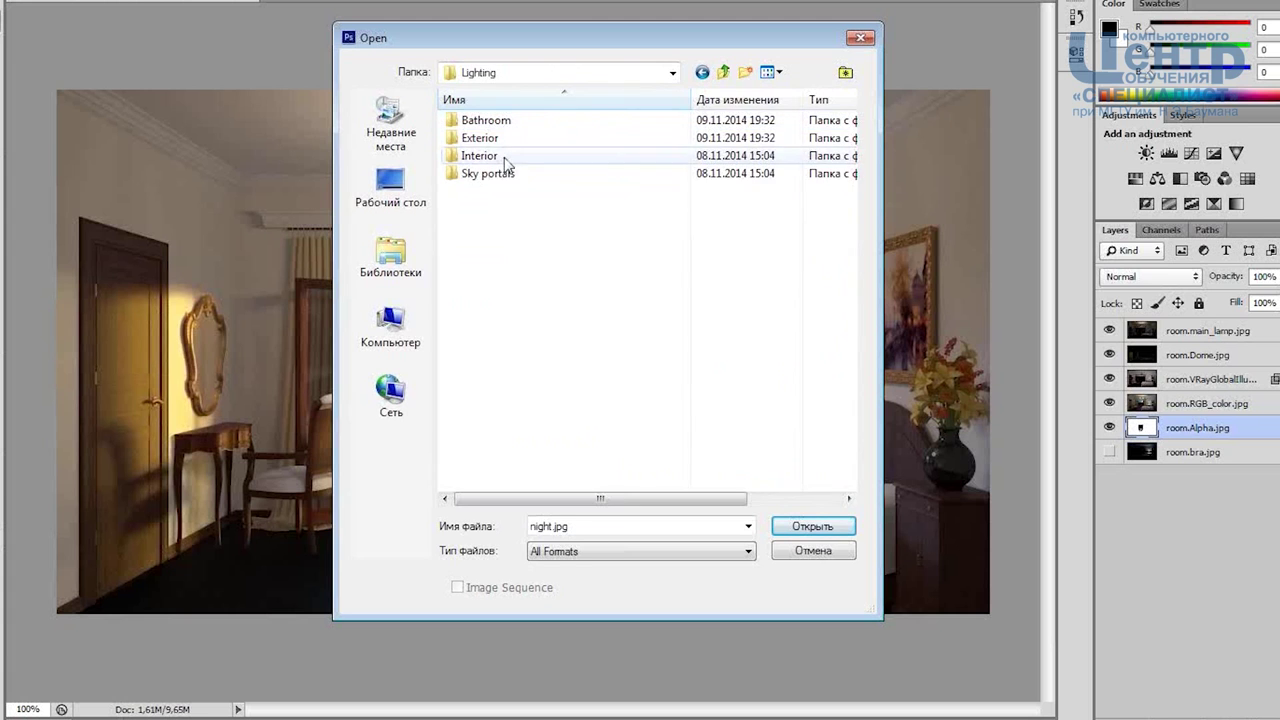
{"action": "double_click", "coordinate": [503, 157]}
{"action": "scroll", "coordinate": [856, 200], "scroll_direction": "down", "scroll_amount": 3}
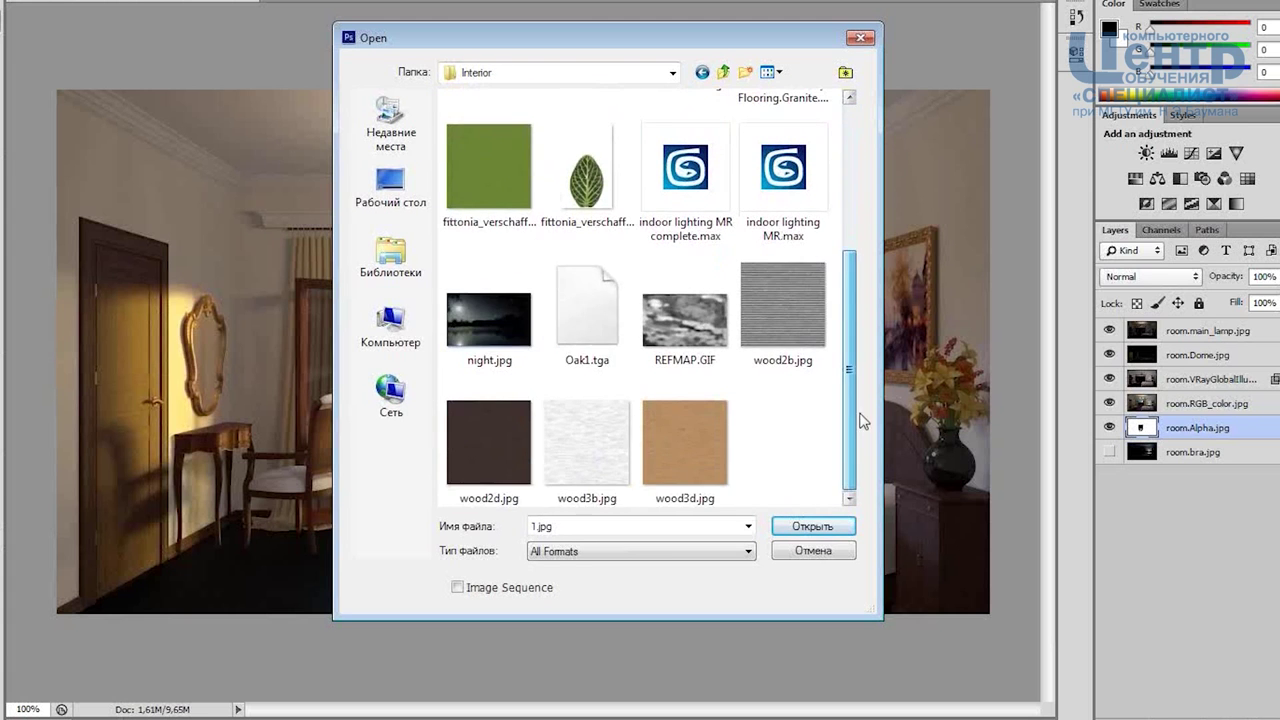
{"action": "double_click", "coordinate": [505, 345]}
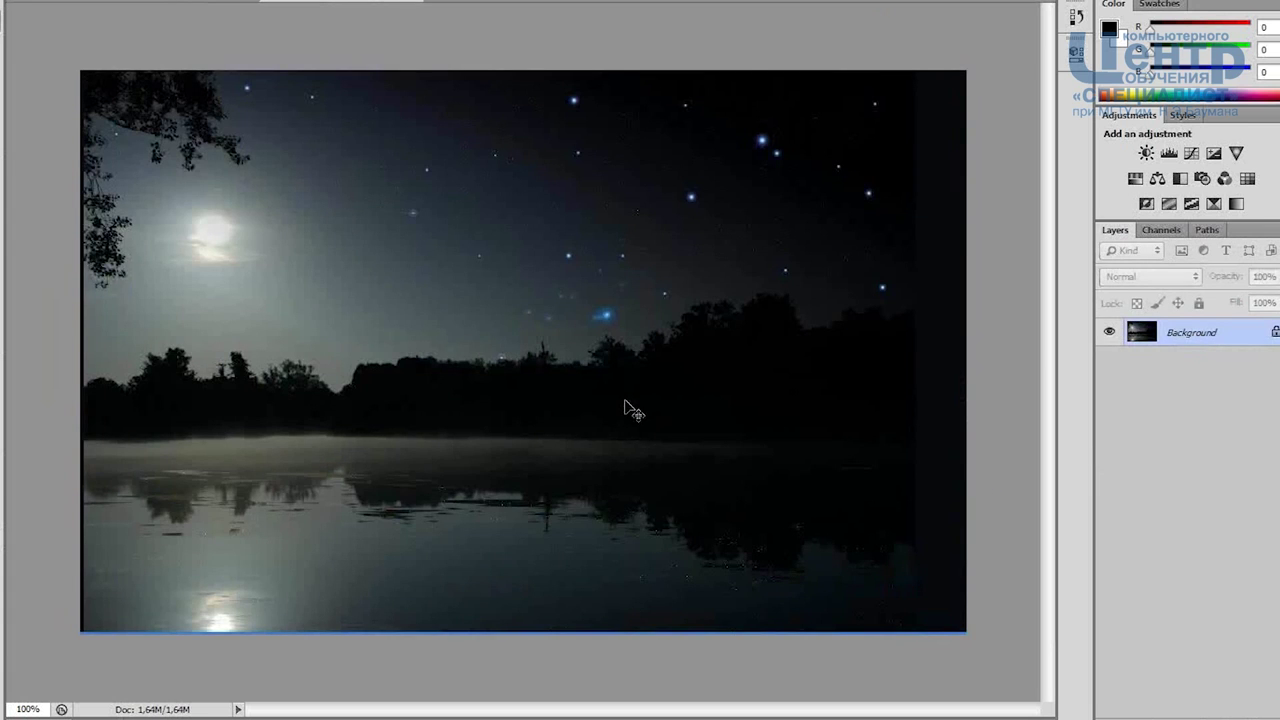
- Tile the open documents and copy the night.jpg photo into the bedroom composite
{"action": "left_click", "coordinate": [362, 3]}
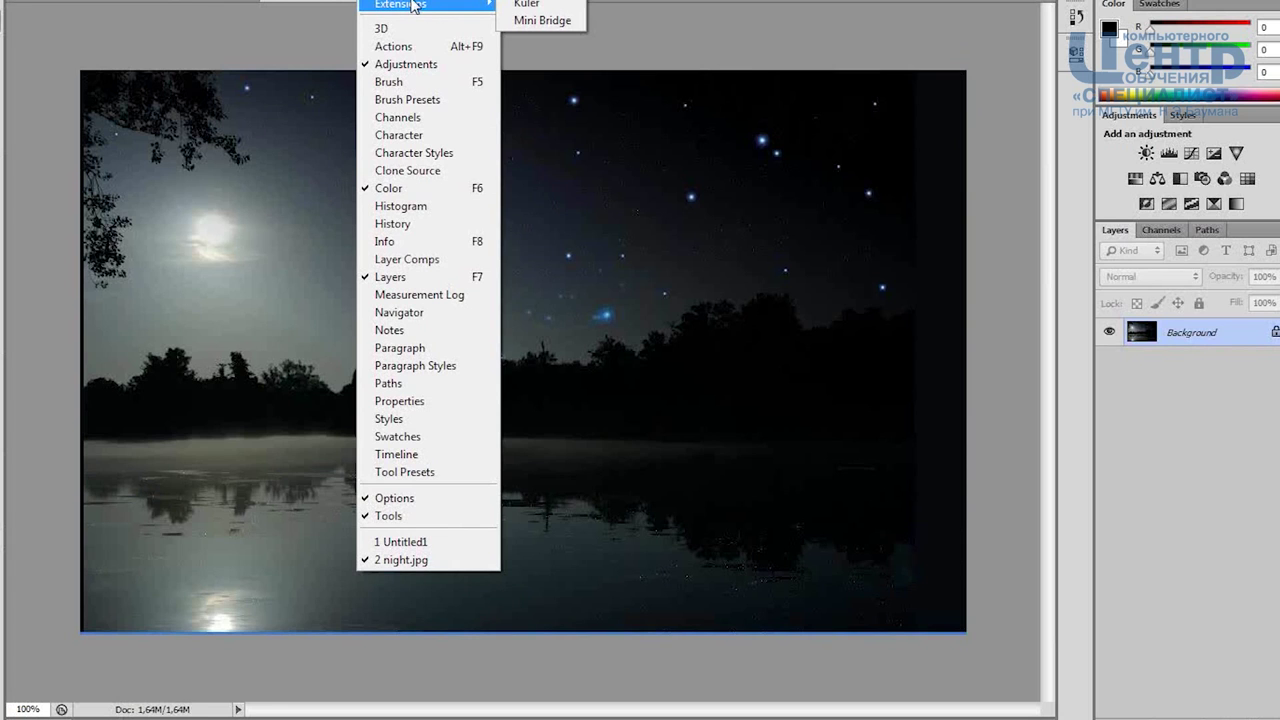
{"action": "mouse_move", "coordinate": [410, 0]}
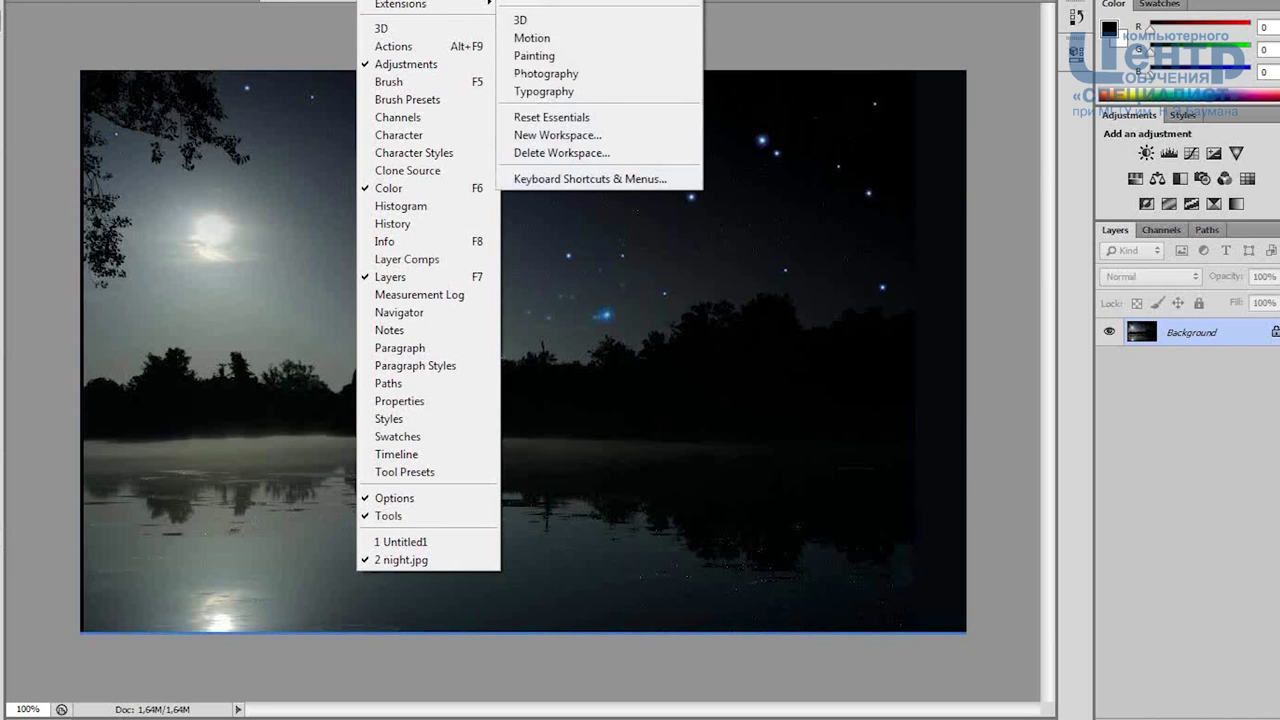
{"action": "left_click", "coordinate": [560, 15]}
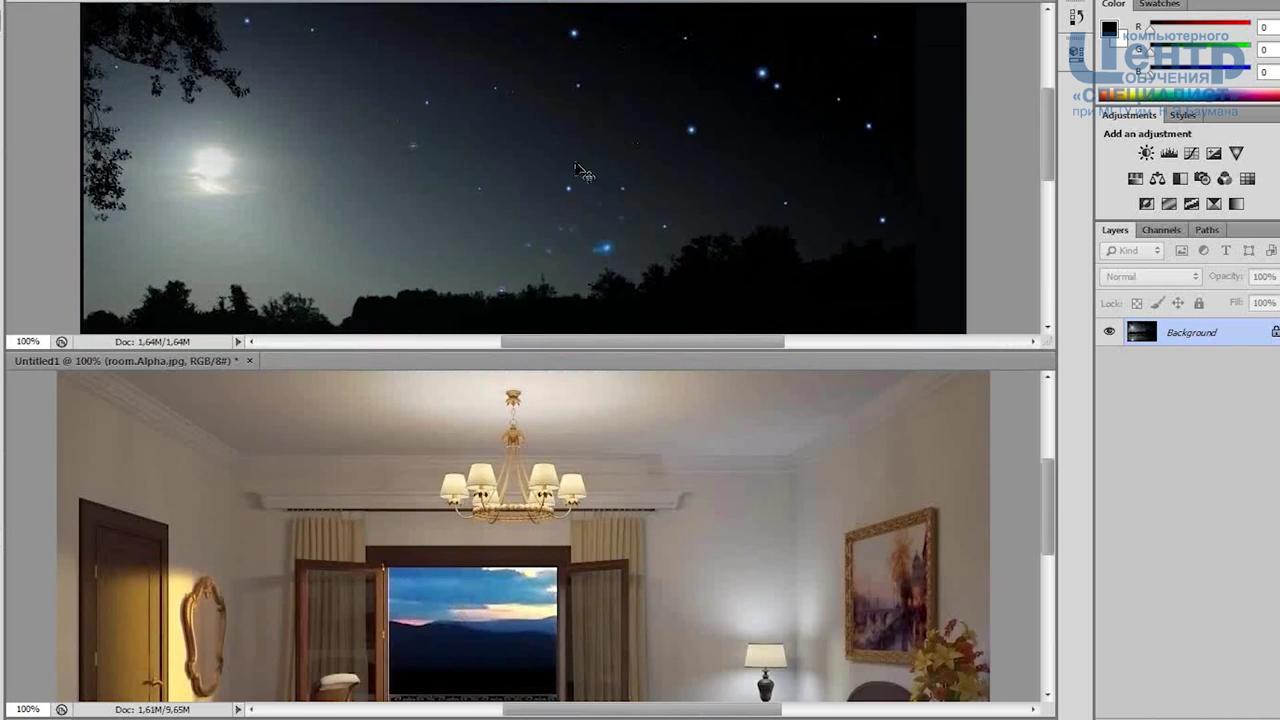
{"action": "left_click_drag", "start_coordinate": [578, 170], "coordinate": [492, 450]}
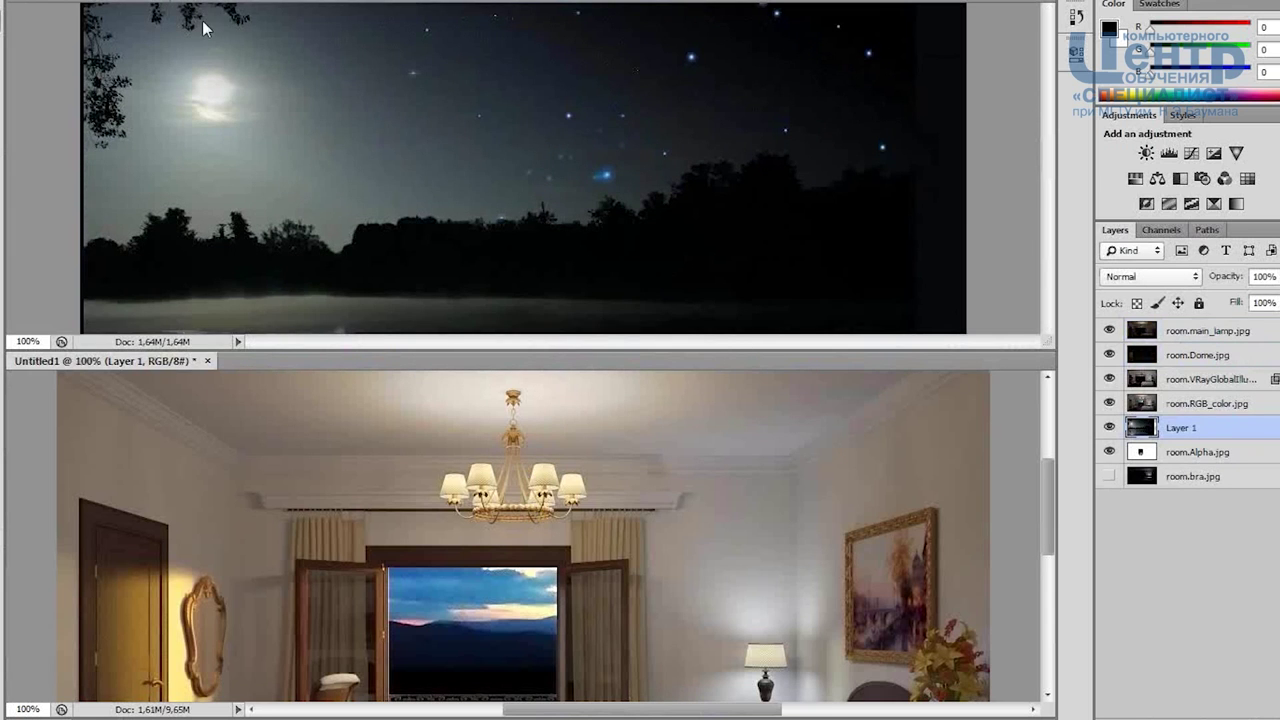
- Close night.jpg, move Layer 1 above all room passes, and nudge it right
{"action": "left_click", "coordinate": [165, 3]}
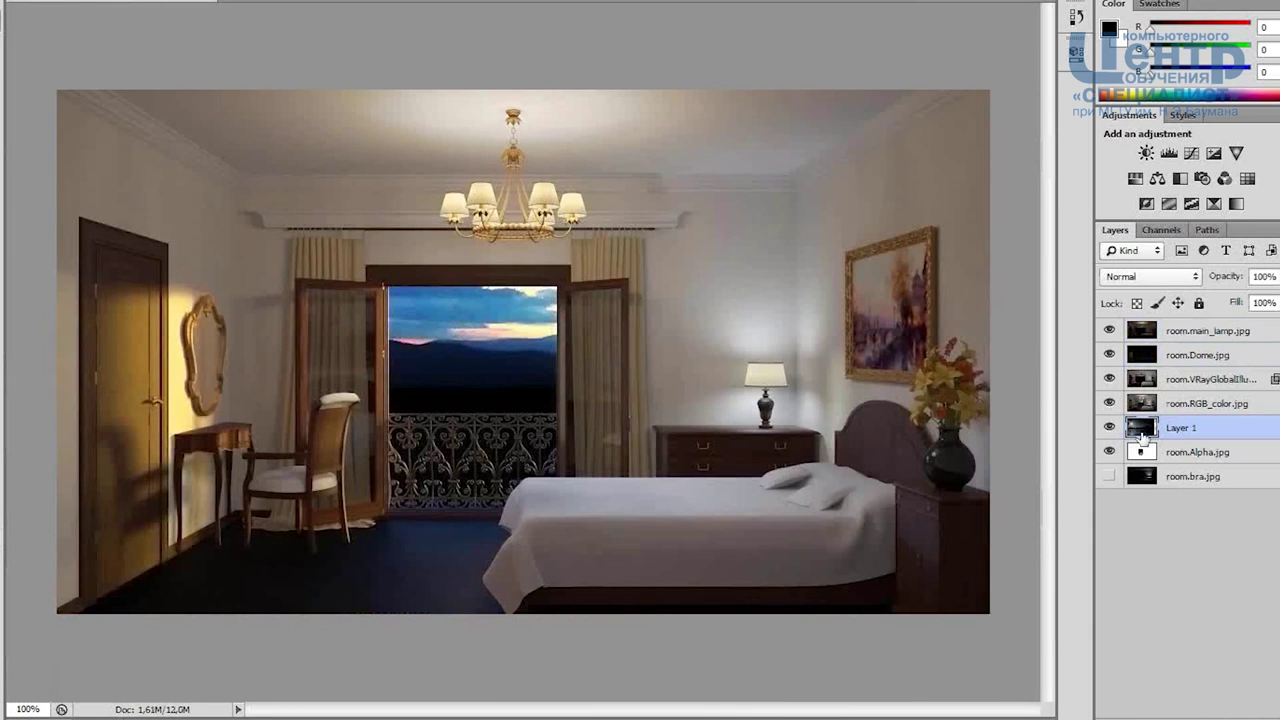
{"action": "left_click_drag", "start_coordinate": [1133, 427], "coordinate": [1145, 330]}
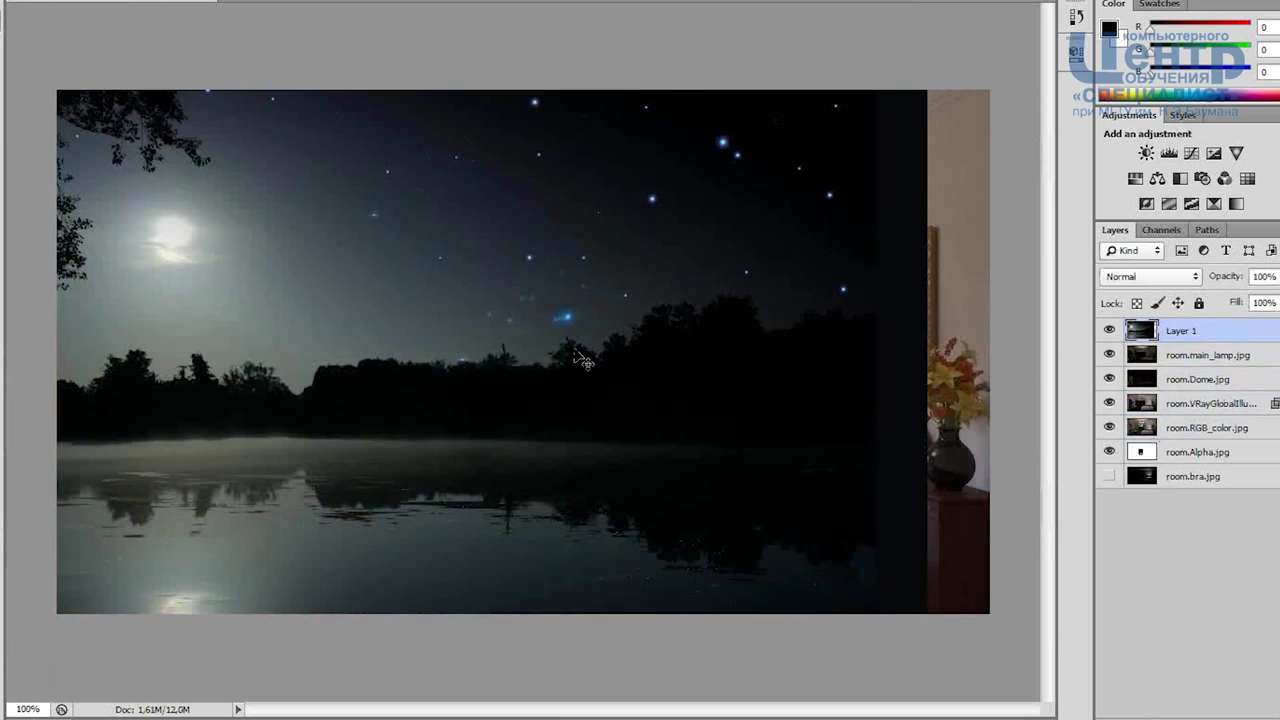
{"action": "mouse_move", "coordinate": [438, 364]}
{"action": "left_mouse_down"}
{"action": "mouse_move", "coordinate": [636, 423]}
{"action": "mouse_move", "coordinate": [434, 403]}
{"action": "mouse_move", "coordinate": [735, 674]}
{"action": "mouse_move", "coordinate": [537, 373]}
{"action": "mouse_move", "coordinate": [495, 381]}
{"action": "left_mouse_up"}
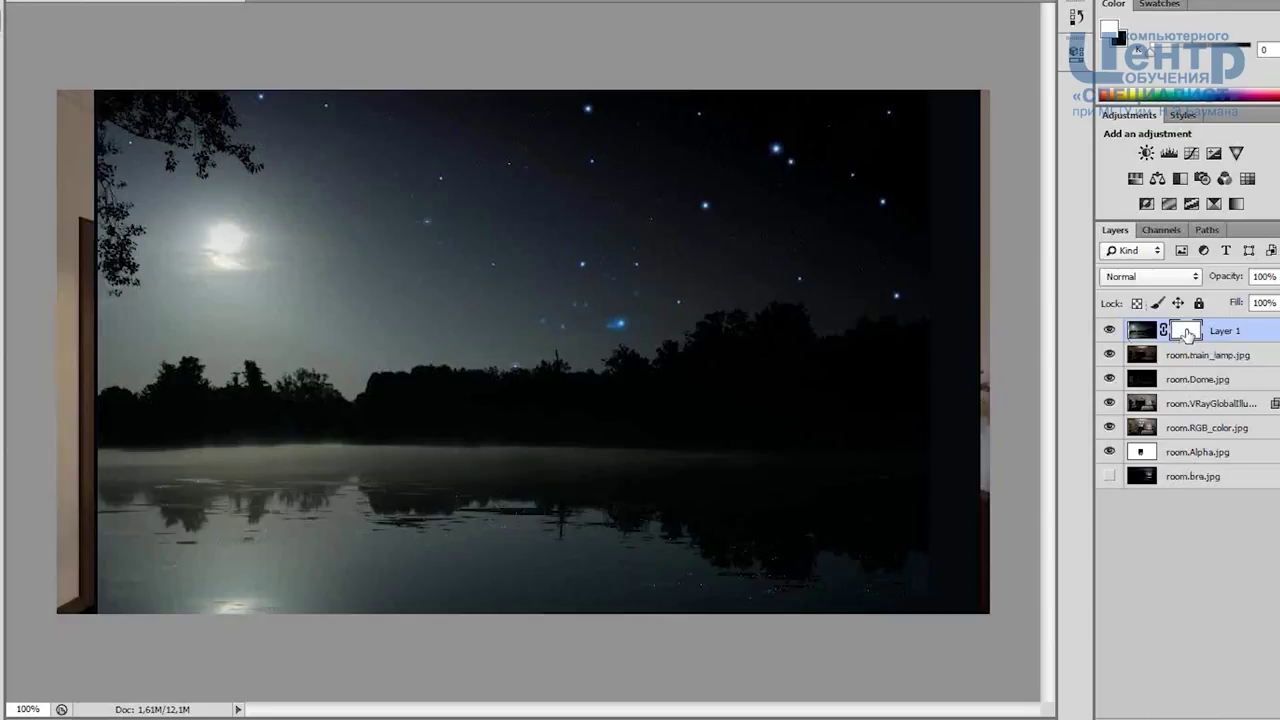
- Paste the window alpha shape into Layer 1's mask and deselect
{"action": "left_click", "coordinate": [1183, 332], "text": "alt"}
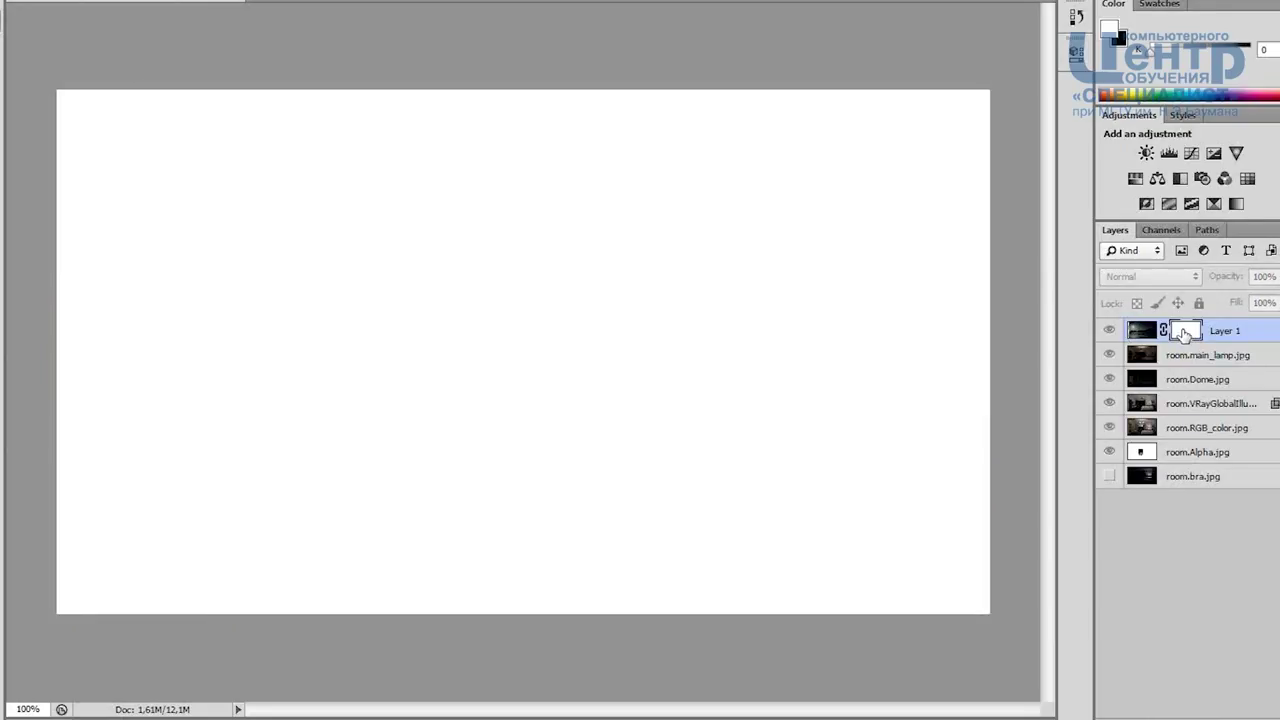
{"action": "left_click", "coordinate": [60, 0]}
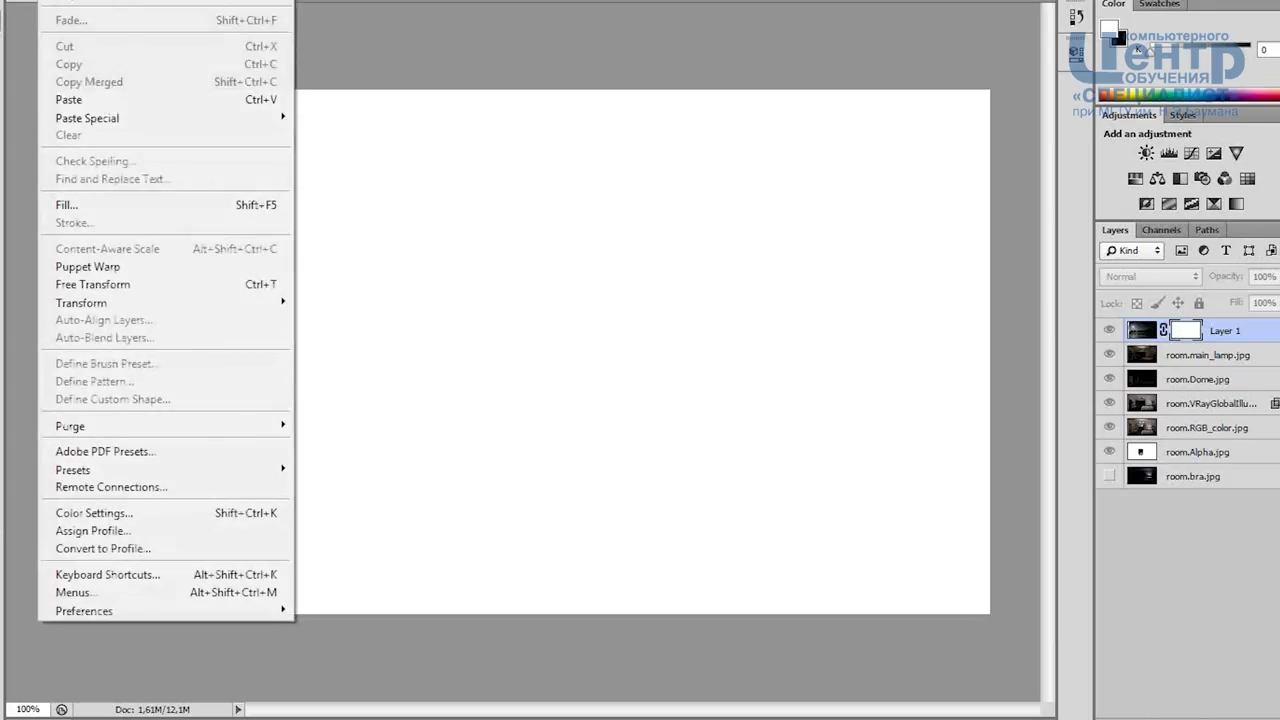
{"action": "left_click", "coordinate": [67, 100]}
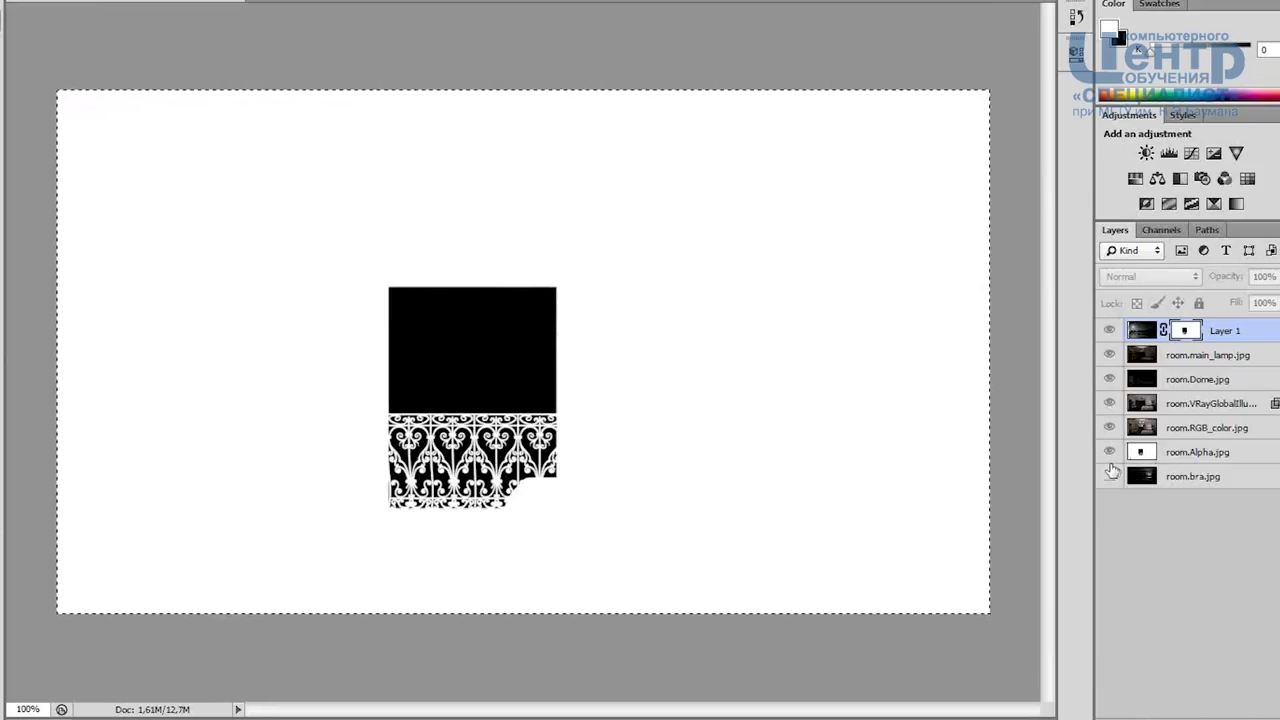
{"action": "key", "text": "ctrl+d"}
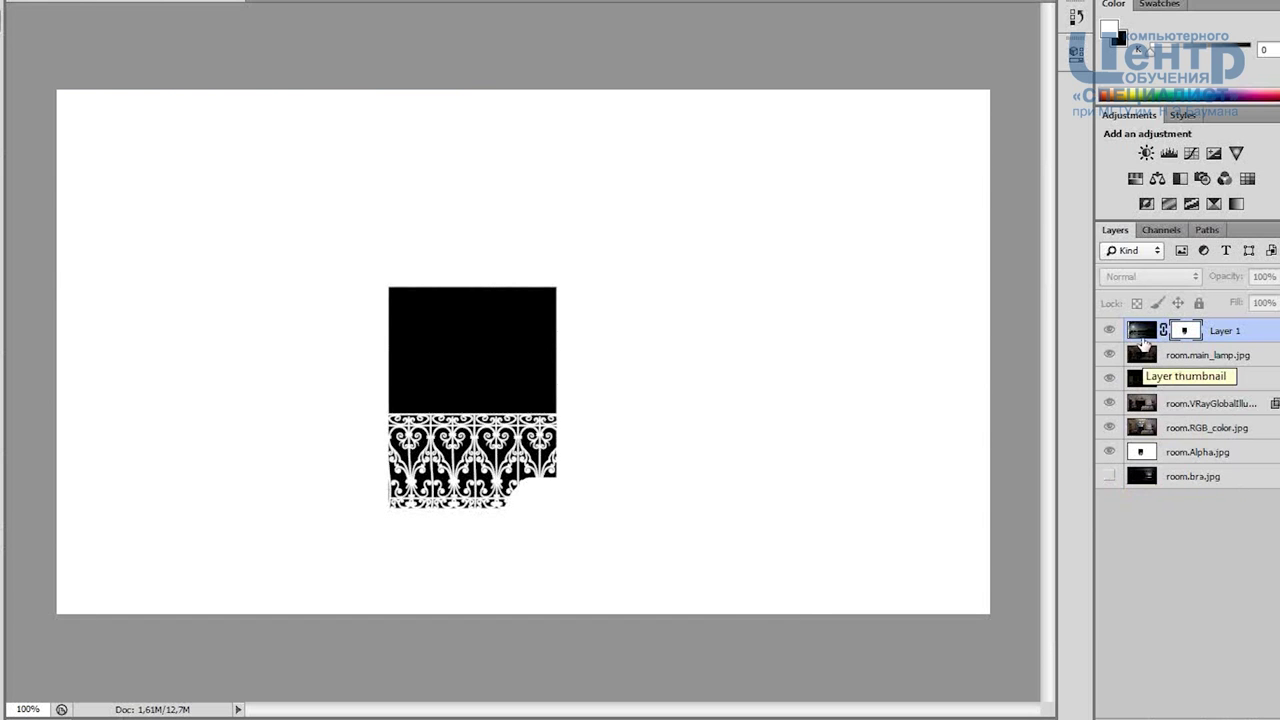
{"action": "left_click", "coordinate": [1141, 338]}
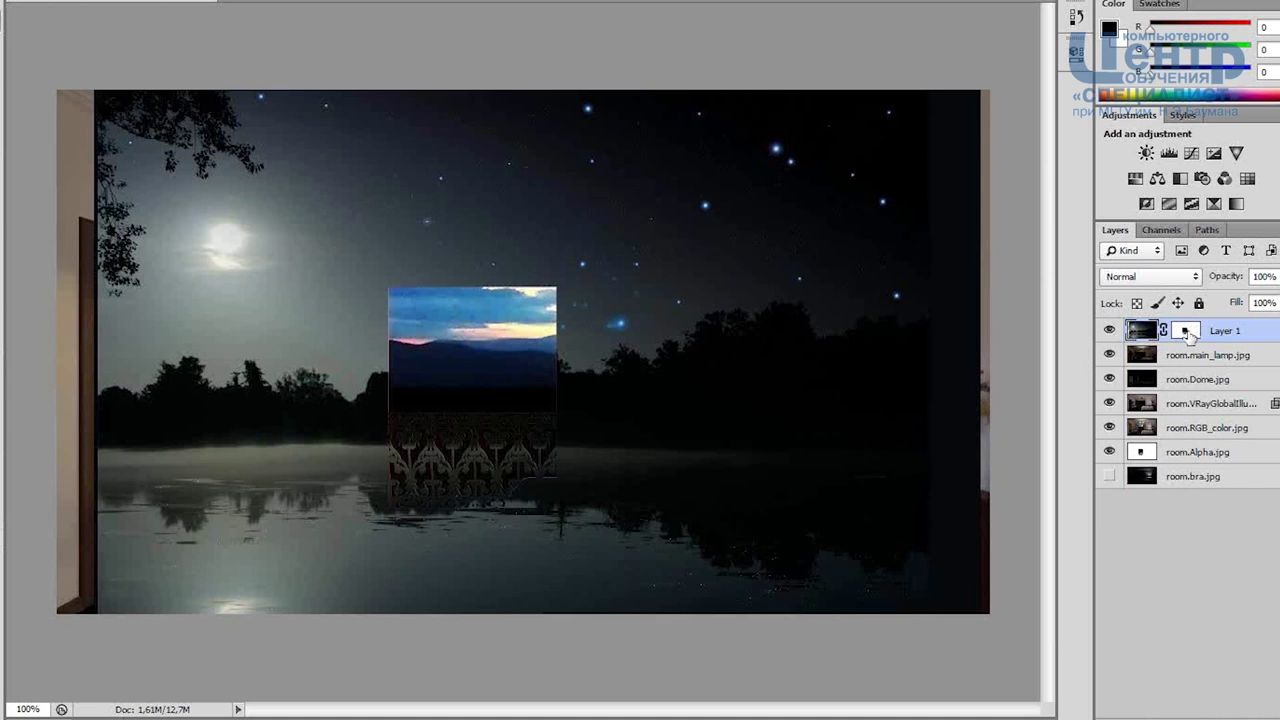
- Invert Layer 1's mask so the sky shows only in the window, then slide the sky right
{"action": "left_click", "coordinate": [1186, 332]}
{"action": "left_click", "coordinate": [95, 2]}
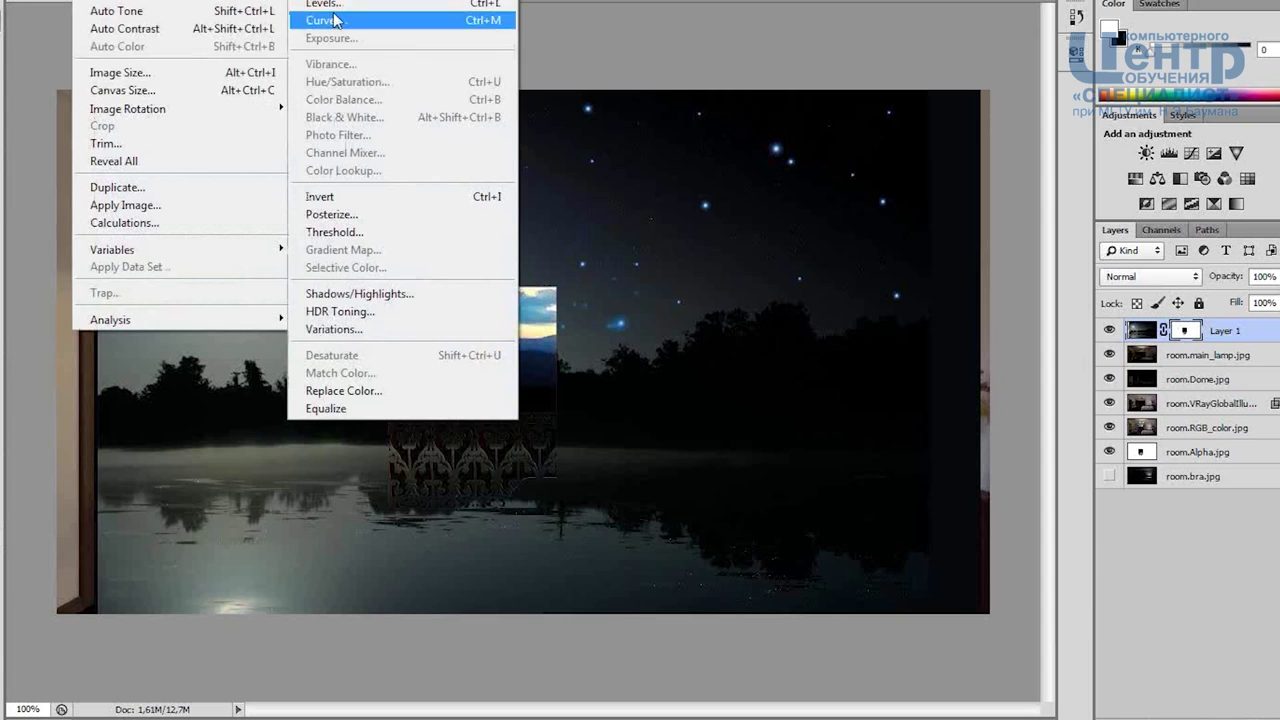
{"action": "left_click", "coordinate": [386, 196]}
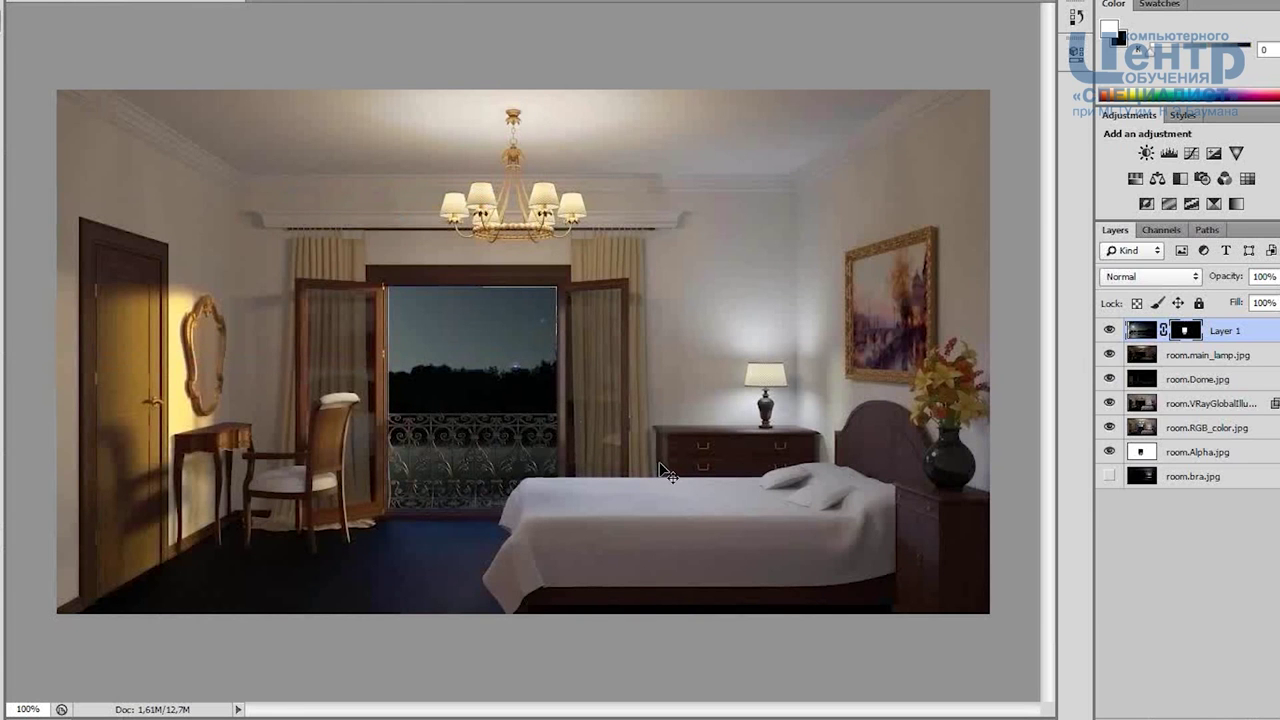
{"action": "left_click", "coordinate": [1140, 340]}
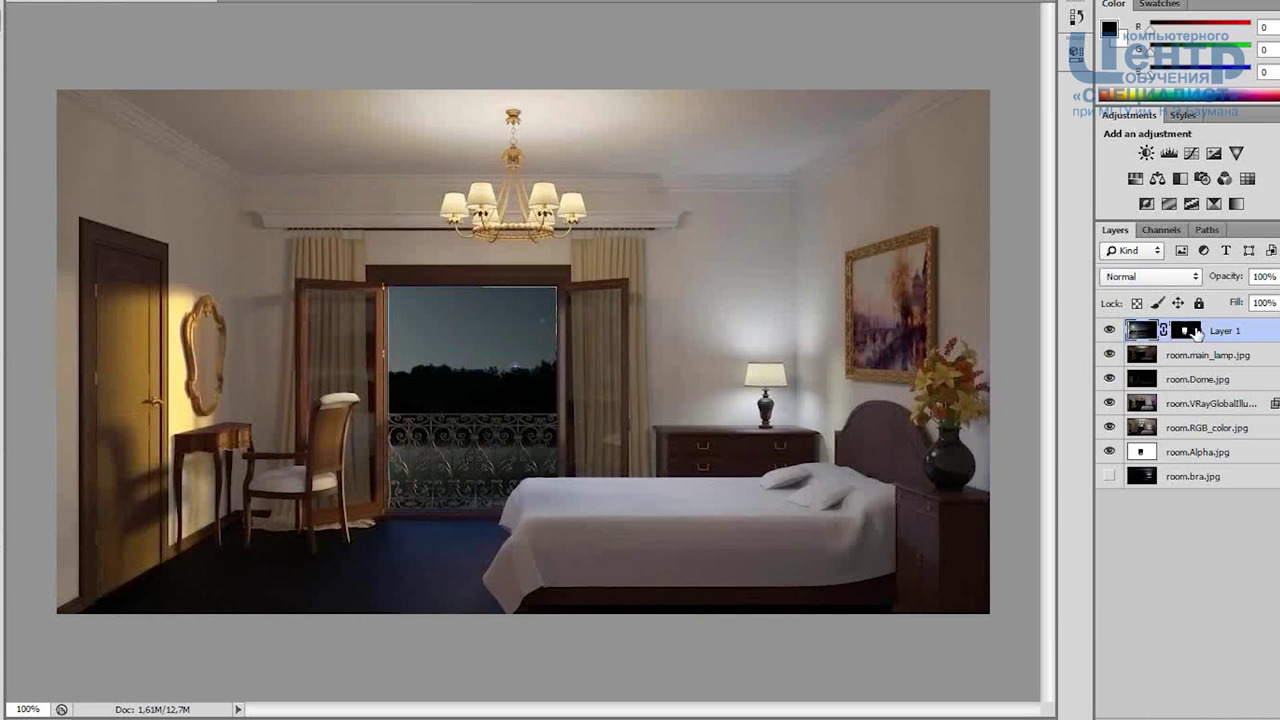
{"action": "left_click", "coordinate": [1190, 331]}
{"action": "left_click", "coordinate": [1152, 340]}
{"action": "mouse_move", "coordinate": [428, 390]}
{"action": "left_mouse_down"}
{"action": "mouse_move", "coordinate": [820, 388]}
{"action": "mouse_move", "coordinate": [555, 388]}
{"action": "mouse_move", "coordinate": [302, 346]}
{"action": "mouse_move", "coordinate": [455, 344]}
{"action": "mouse_move", "coordinate": [445, 358]}
{"action": "left_mouse_up"}
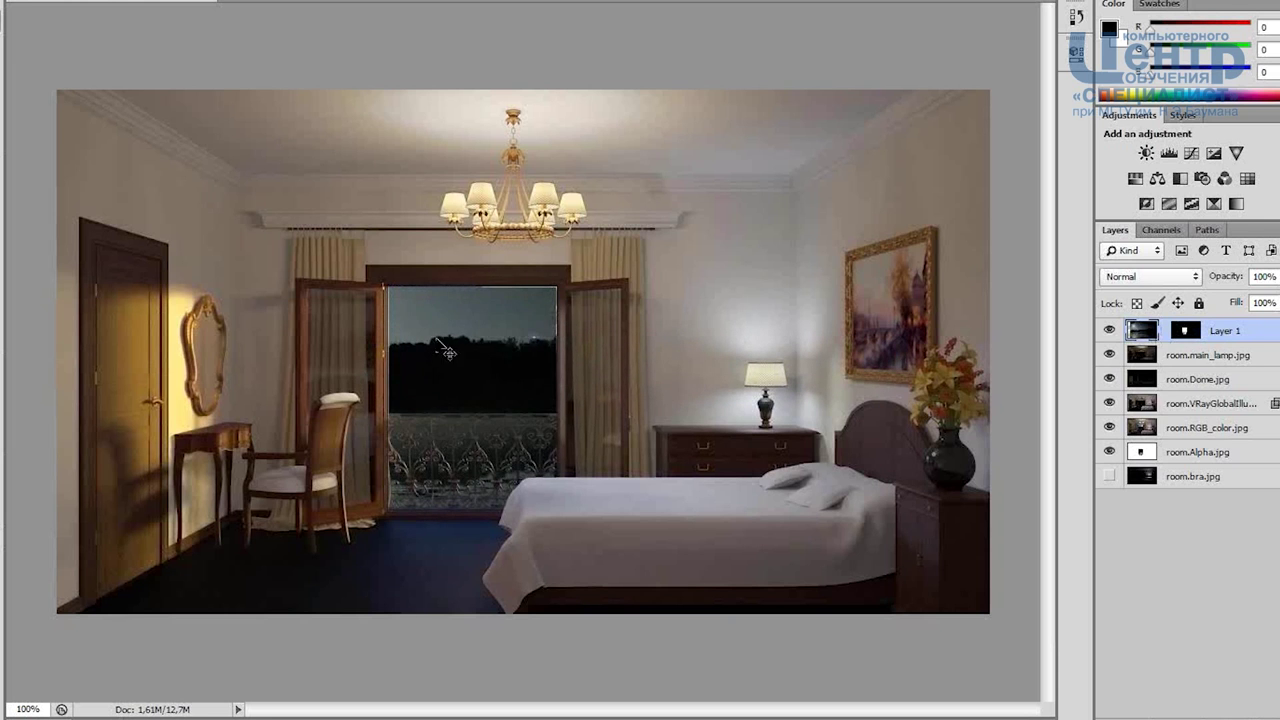
- Scale the night-sky layer down proportionally and shift it right within the window
{"action": "key", "text": "ctrl+t"}
{"action": "mouse_move", "coordinate": [116, 48]}
{"action": "left_mouse_down", "text": "shift"}
{"action": "mouse_move", "coordinate": [345, 212]}
{"action": "mouse_move", "coordinate": [324, 230]}
{"action": "mouse_move", "coordinate": [390, 322]}
{"action": "left_mouse_up", "text": "shift"}
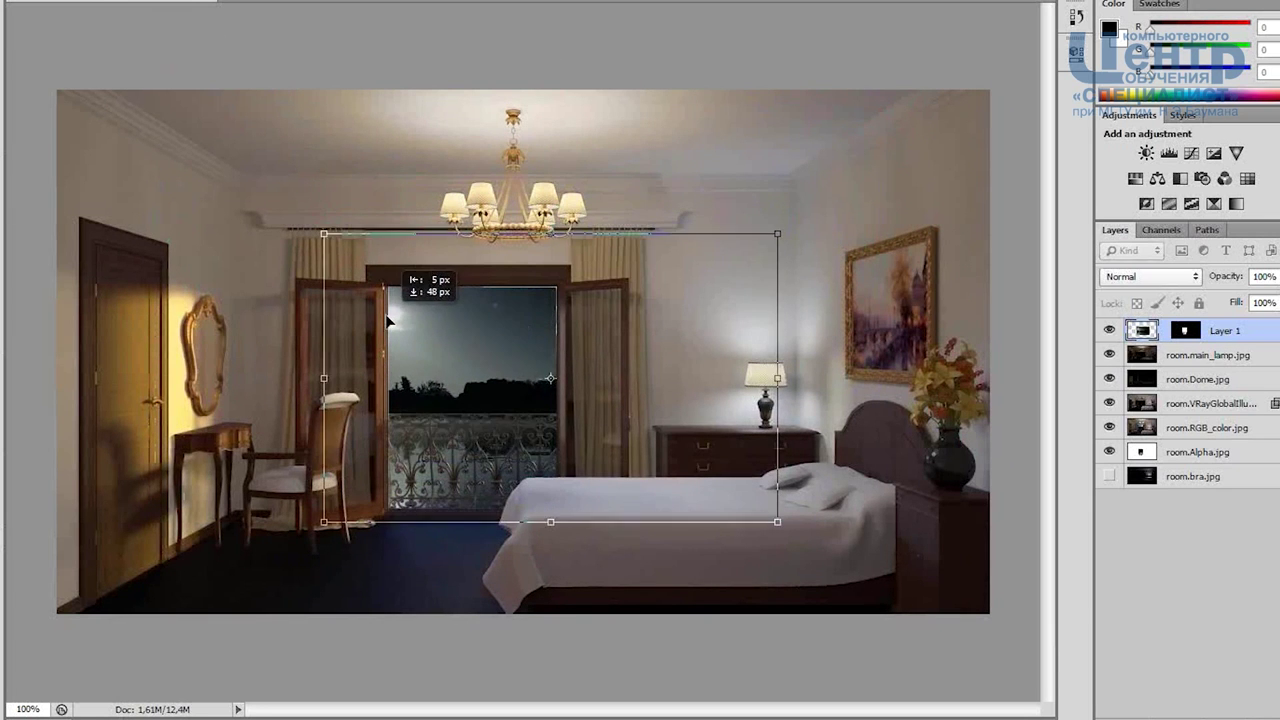
{"action": "mouse_move", "coordinate": [777, 235]}
{"action": "left_mouse_down", "text": "alt+shift"}
{"action": "mouse_move", "coordinate": [812, 209]}
{"action": "mouse_move", "coordinate": [766, 222]}
{"action": "mouse_move", "coordinate": [662, 297]}
{"action": "mouse_move", "coordinate": [765, 247]}
{"action": "mouse_move", "coordinate": [605, 314]}
{"action": "mouse_move", "coordinate": [823, 206]}
{"action": "mouse_move", "coordinate": [796, 222]}
{"action": "left_mouse_up", "text": "alt+shift"}
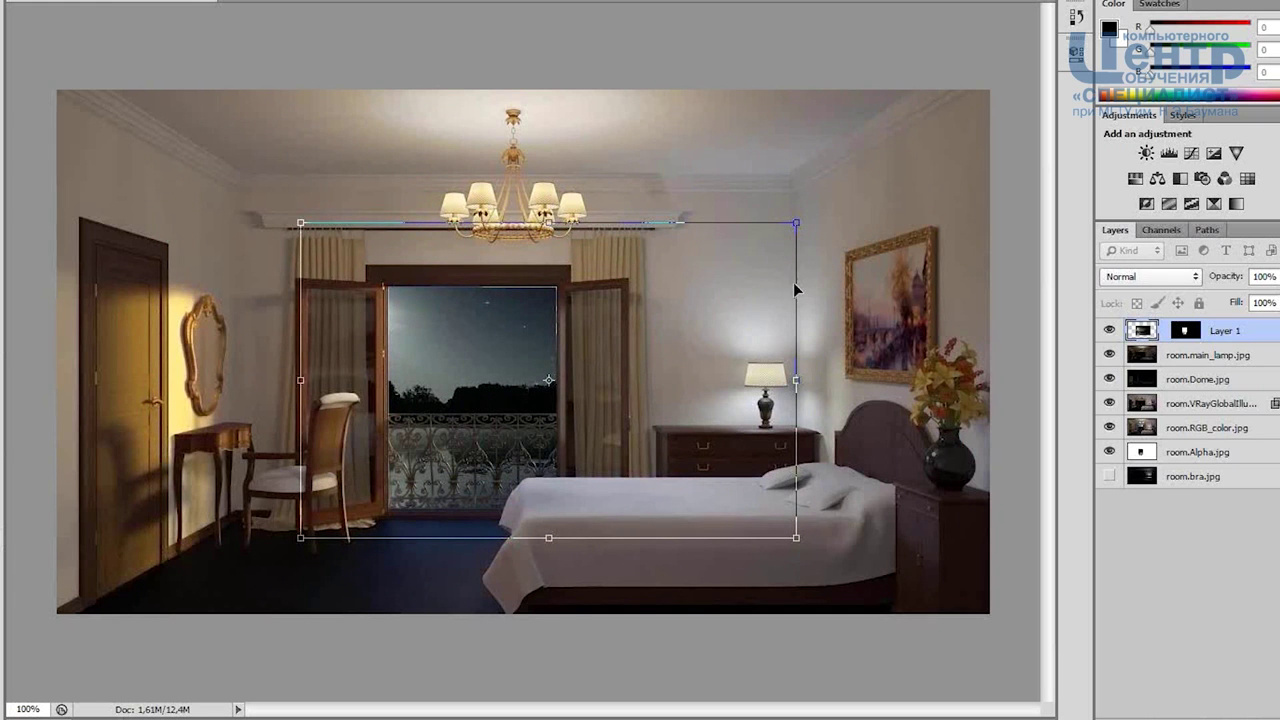
{"action": "key", "text": "Return"}
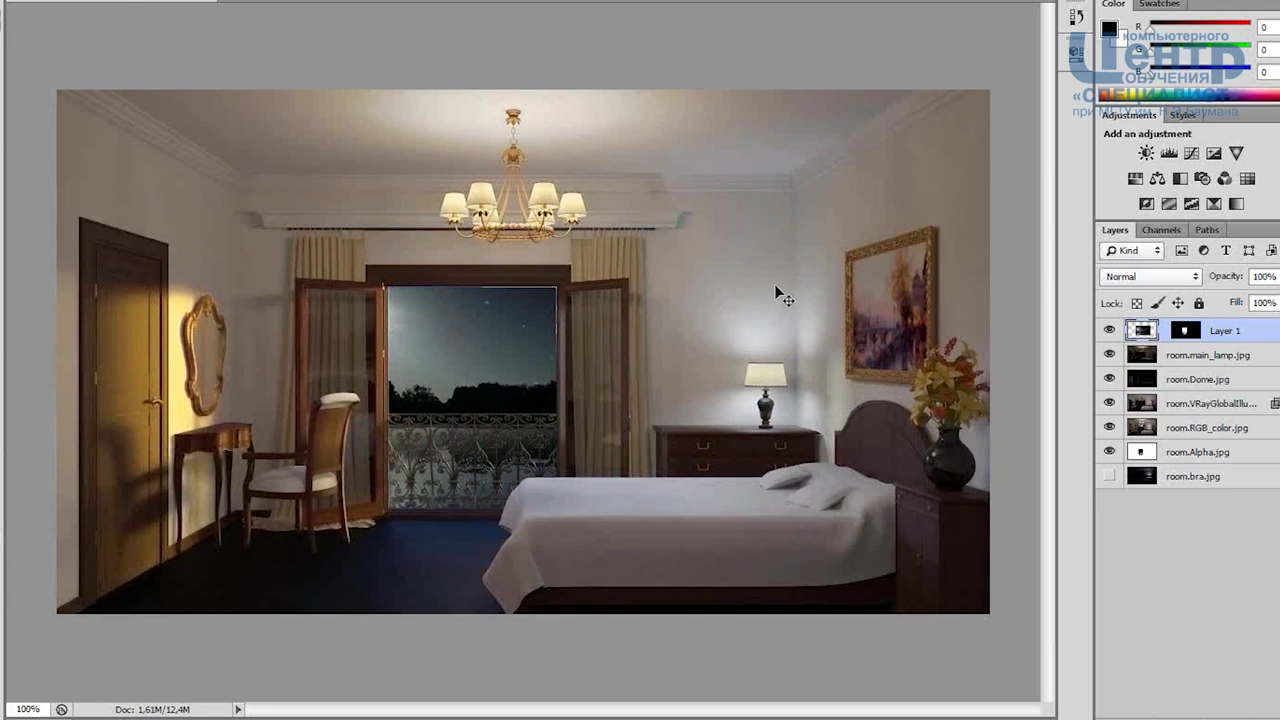
{"action": "mouse_move", "coordinate": [508, 371]}
{"action": "left_mouse_down"}
{"action": "mouse_move", "coordinate": [631, 380]}
{"action": "mouse_move", "coordinate": [545, 370]}
{"action": "left_mouse_up"}
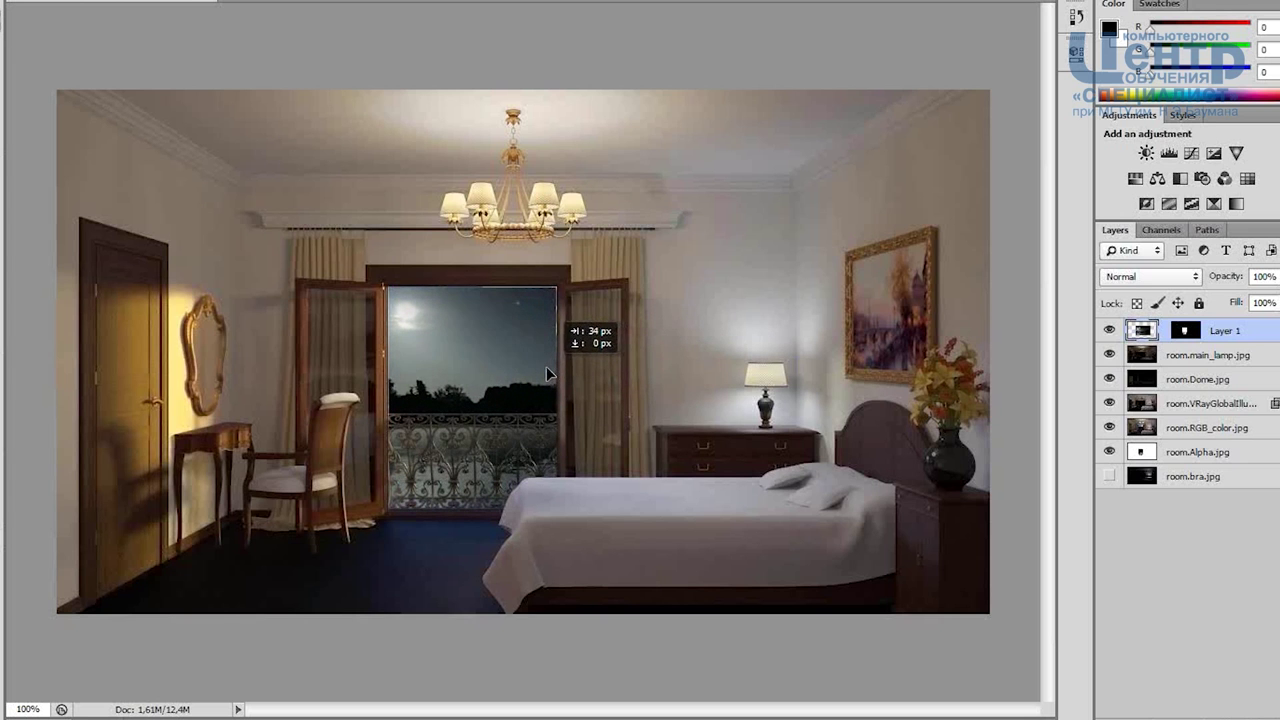
- Flip the sky horizontally and reposition it so the moon shows in the doorway
{"action": "key", "text": "alt+i"}
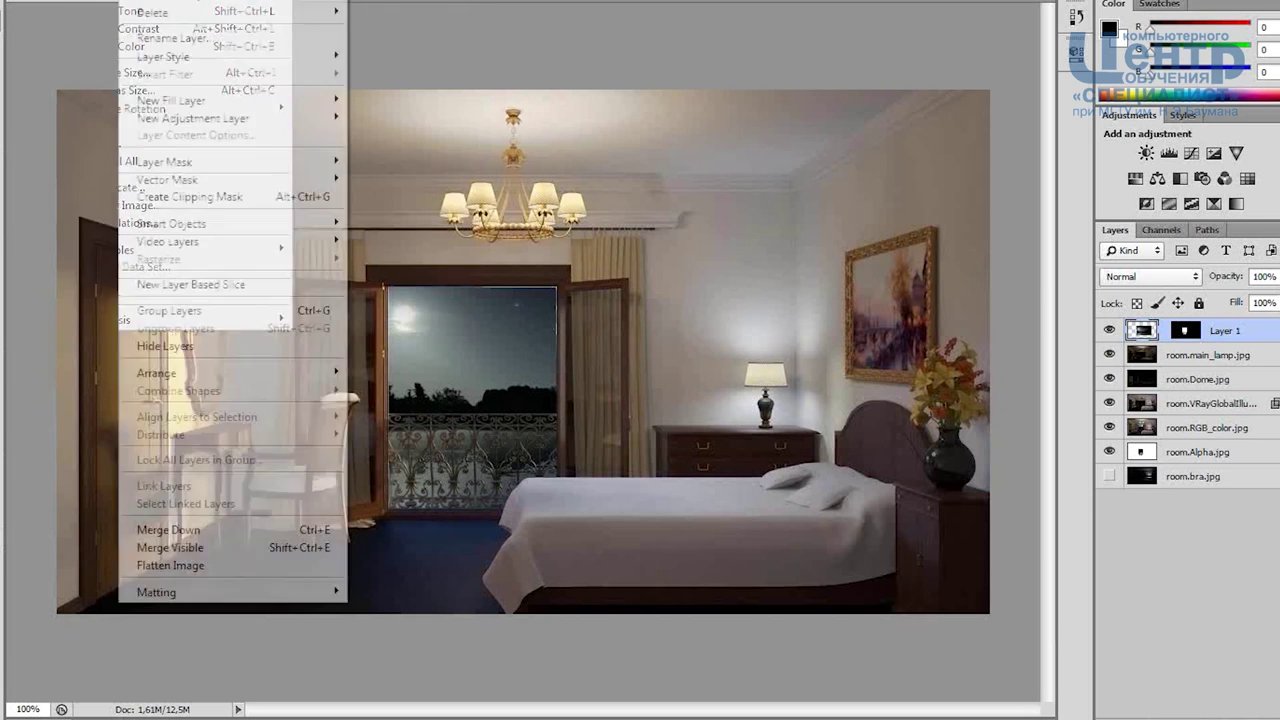
{"action": "mouse_move", "coordinate": [165, 302]}
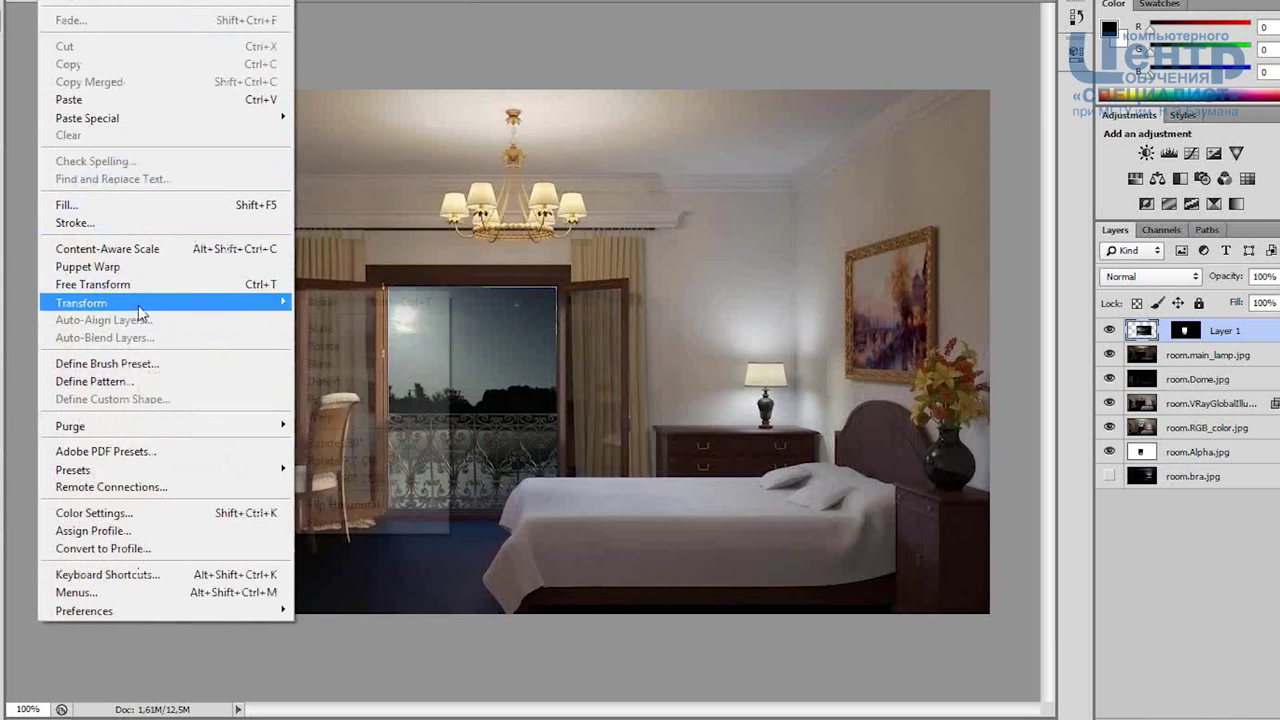
{"action": "left_click", "coordinate": [388, 522]}
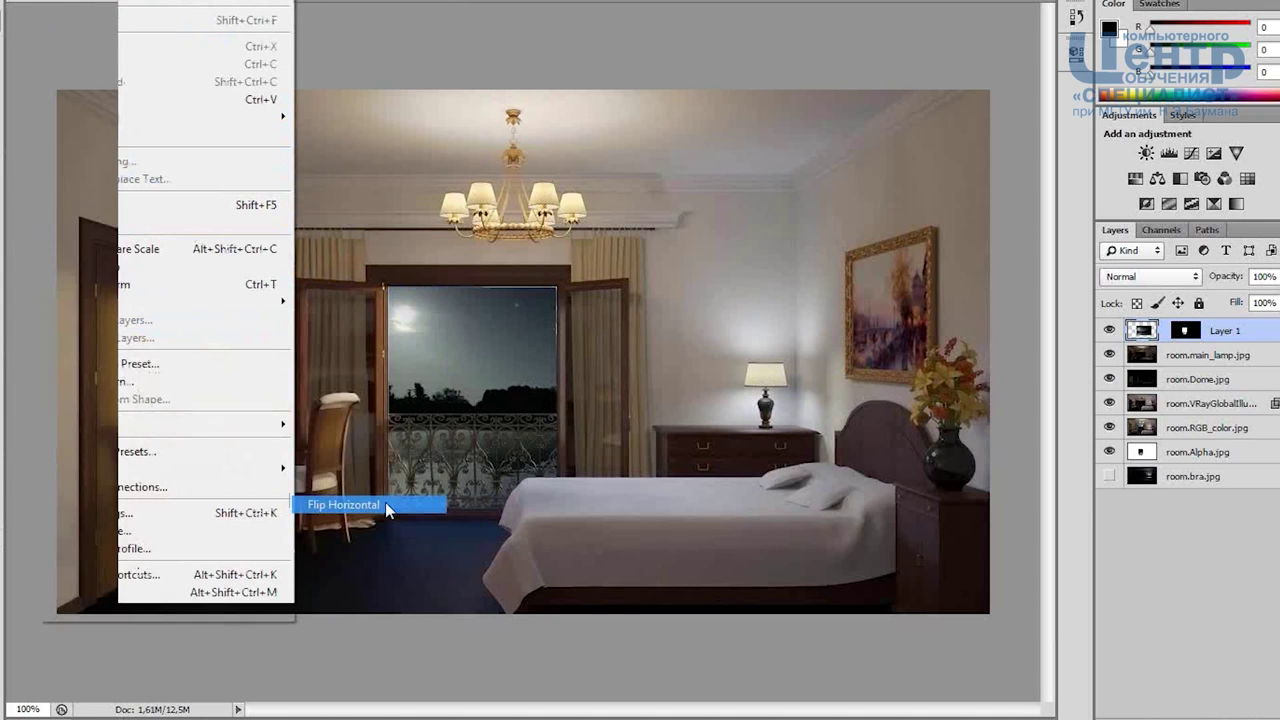
{"action": "mouse_move", "coordinate": [525, 391]}
{"action": "left_mouse_down"}
{"action": "mouse_move", "coordinate": [305, 393]}
{"action": "mouse_move", "coordinate": [493, 357]}
{"action": "mouse_move", "coordinate": [477, 364]}
{"action": "left_mouse_up"}
- Apply a midtone Color Balance of +21, +1, +14 to Layer 1's night sky
{"action": "left_click", "coordinate": [95, 1]}
{"action": "mouse_move", "coordinate": [150, 1]}
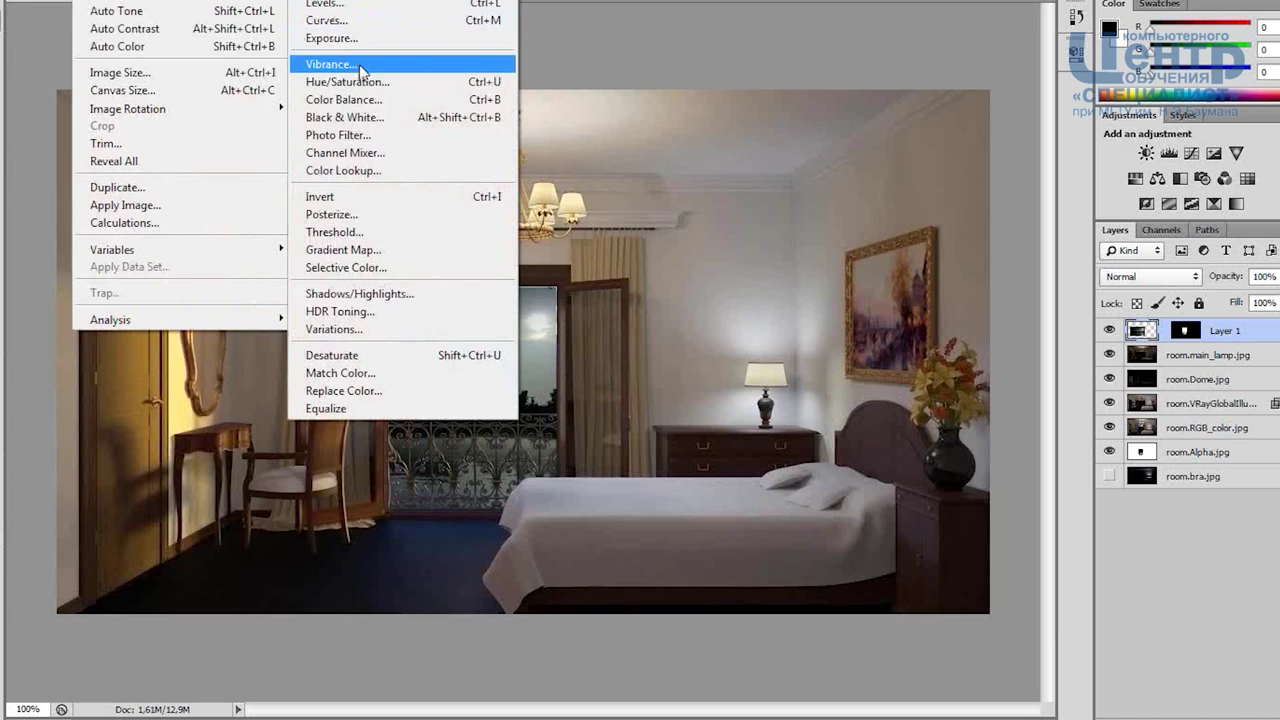
{"action": "left_click", "coordinate": [365, 99]}
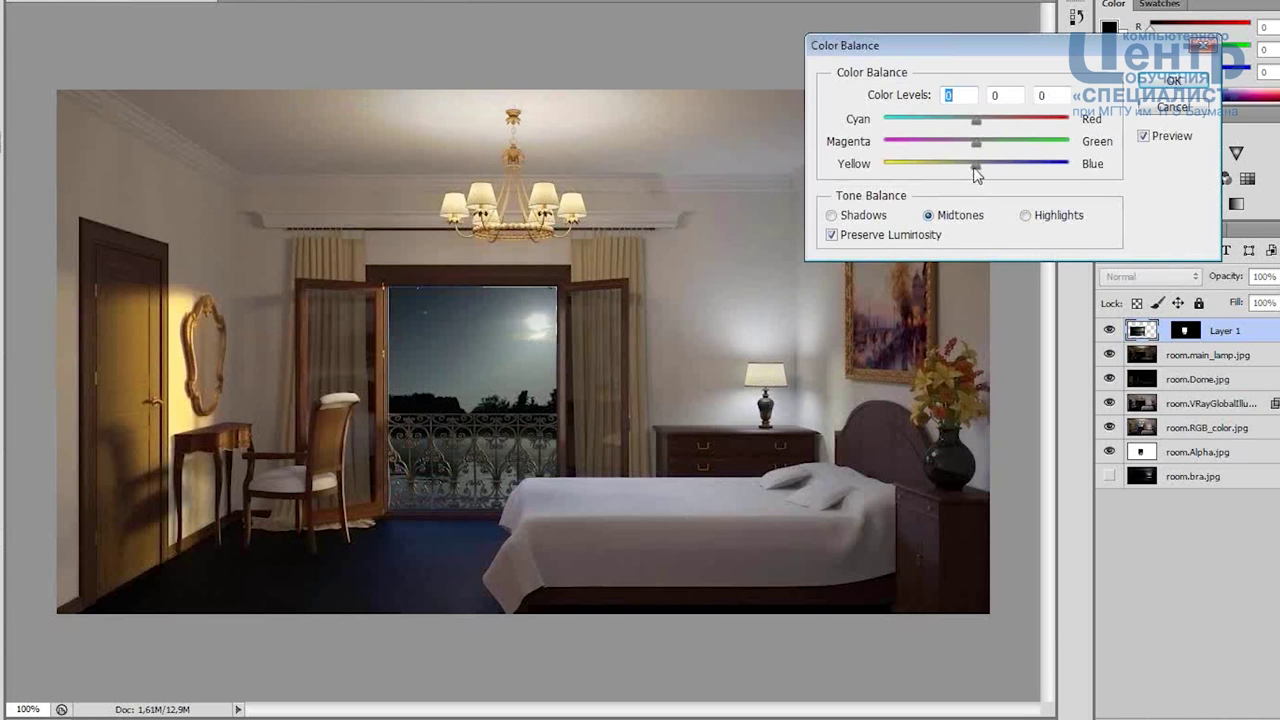
{"action": "left_click_drag", "start_coordinate": [976, 165], "coordinate": [949, 170]}
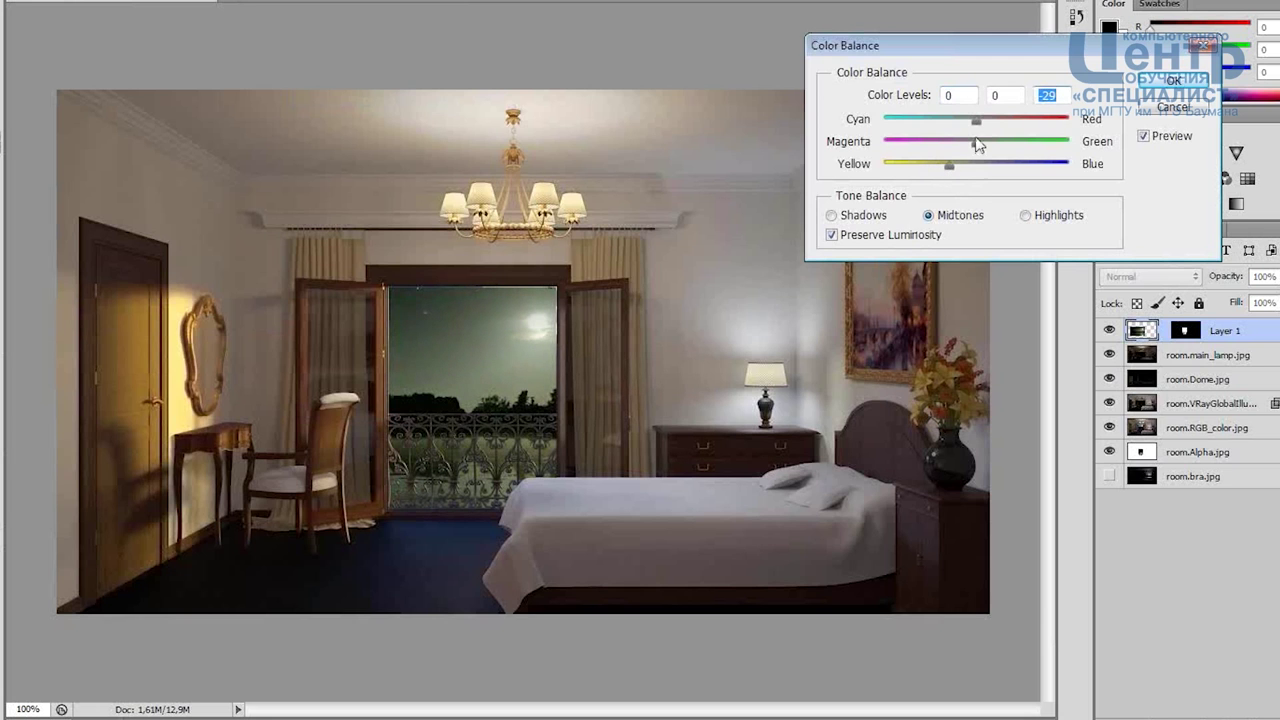
{"action": "mouse_move", "coordinate": [978, 121]}
{"action": "left_mouse_down"}
{"action": "mouse_move", "coordinate": [995, 121]}
{"action": "mouse_move", "coordinate": [981, 165]}
{"action": "mouse_move", "coordinate": [991, 175]}
{"action": "left_mouse_up"}
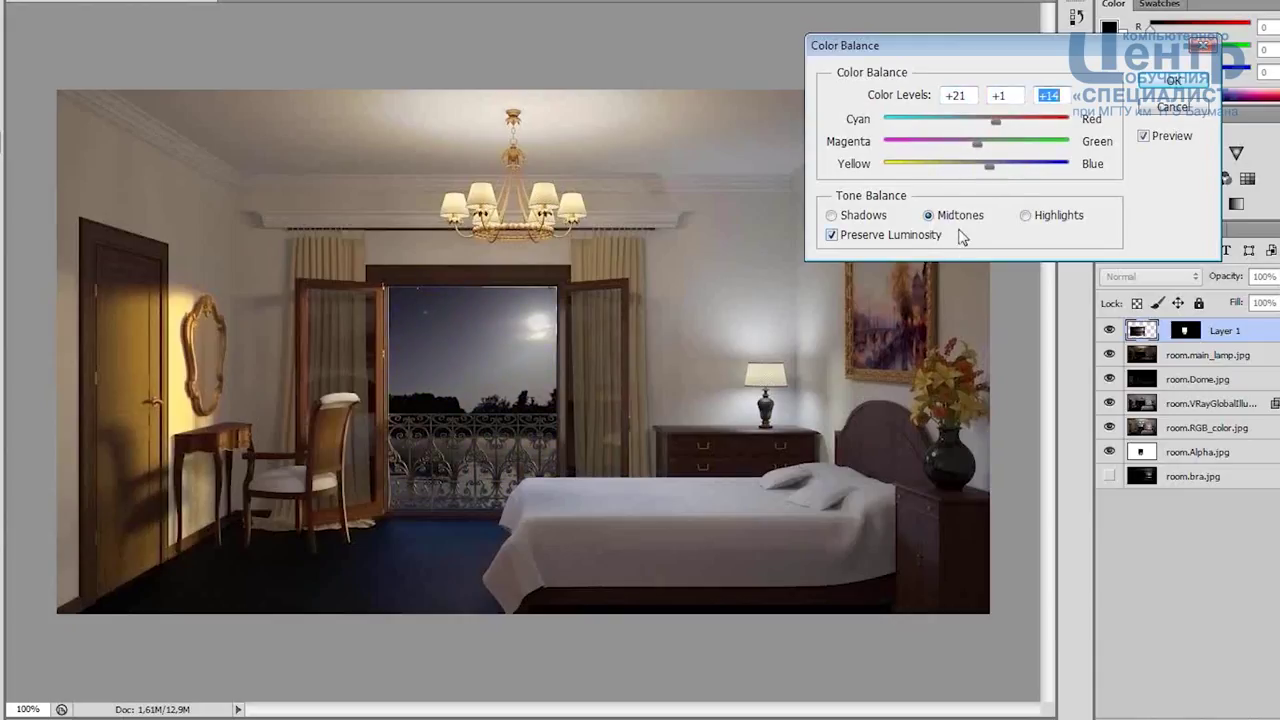
{"action": "left_click", "coordinate": [1172, 80]}
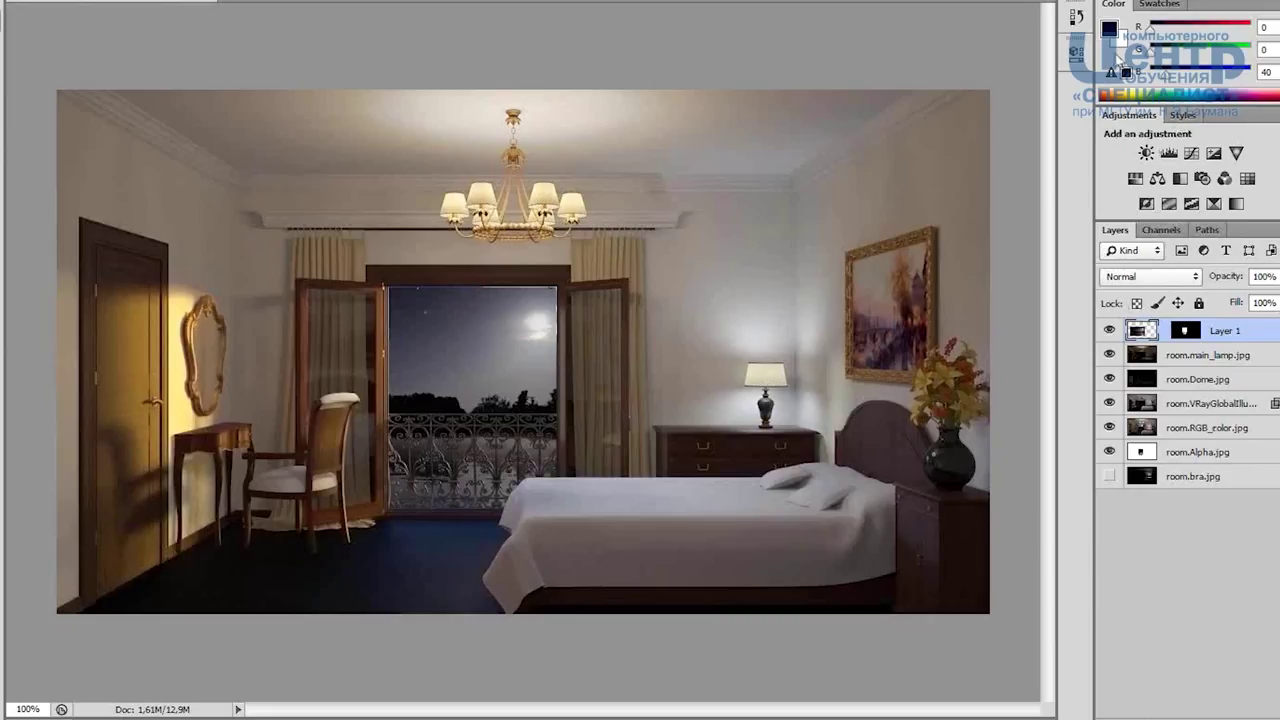
- Toggle between the pre- and post-Color Balance states in the History panel to compare
{"action": "left_click", "coordinate": [1080, 14]}
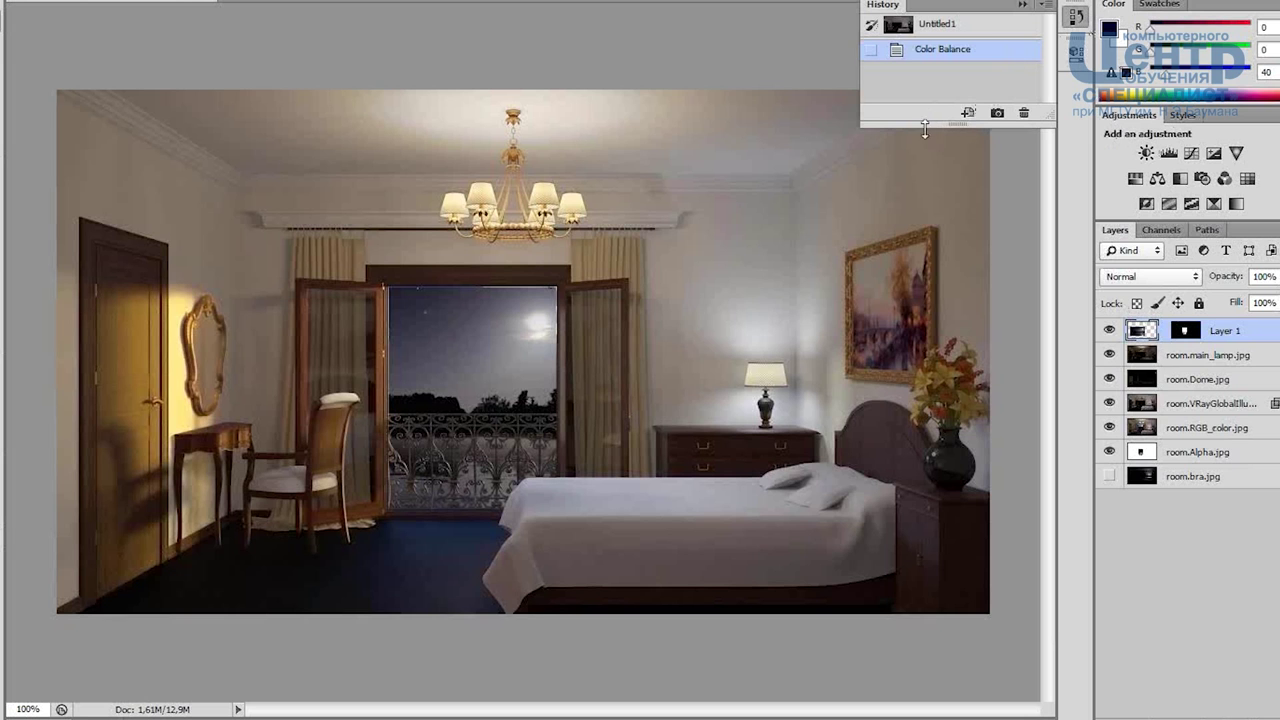
{"action": "left_click_drag", "start_coordinate": [925, 128], "coordinate": [925, 188]}
{"action": "left_click", "coordinate": [940, 28]}
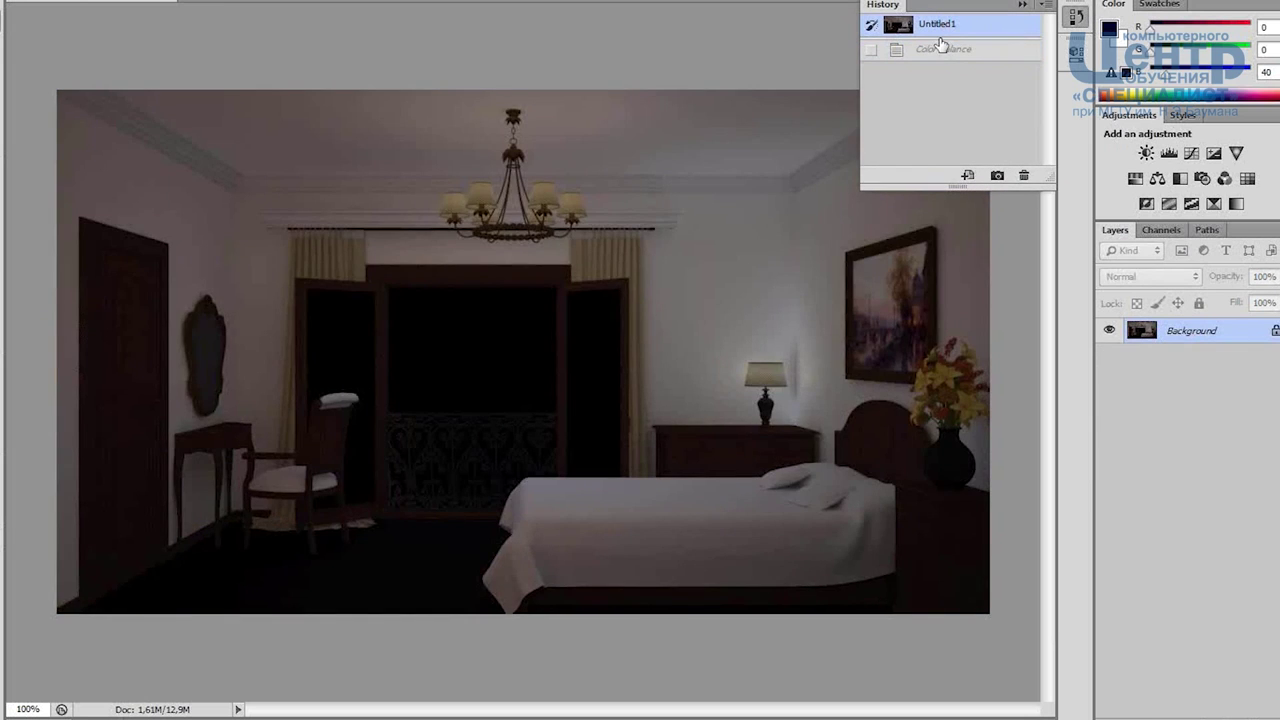
{"action": "left_click", "coordinate": [940, 50]}
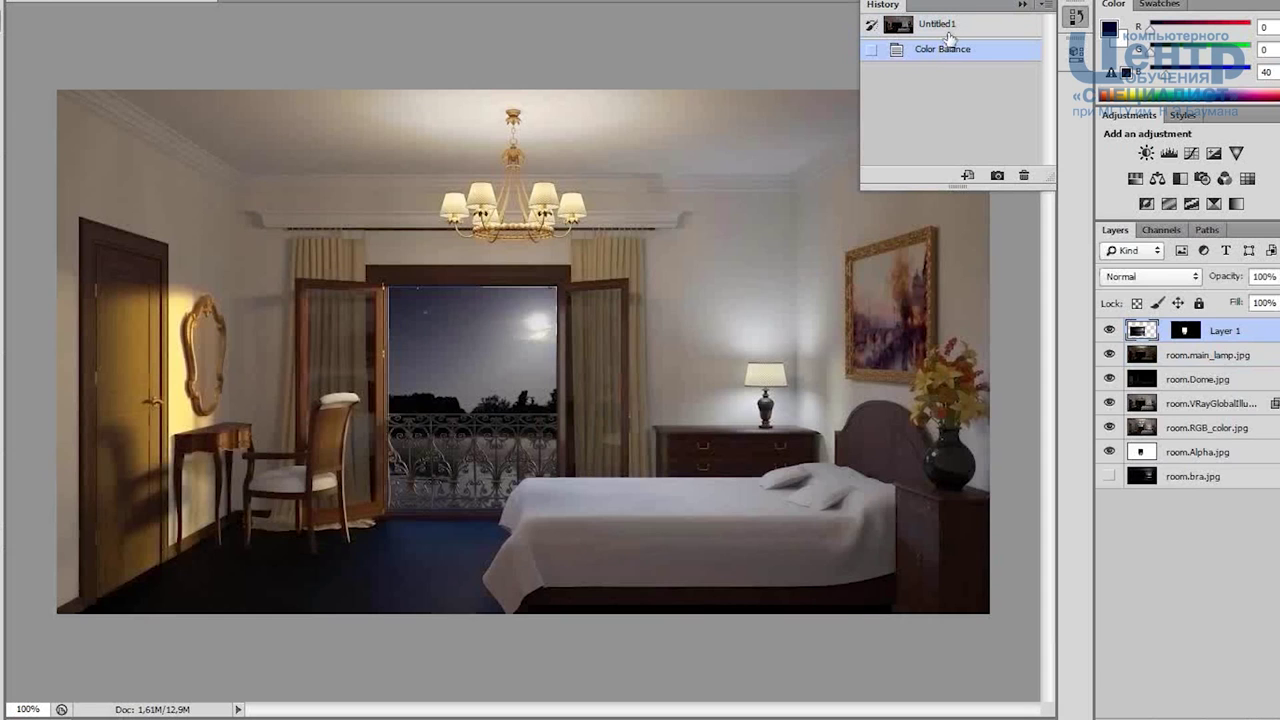
{"action": "left_click", "coordinate": [945, 27]}
{"action": "left_click", "coordinate": [940, 50]}
- Open room.RGB_color.jpg from D:\HDR lighting lesson\elements as a new document
{"action": "left_click", "coordinate": [20, 2]}
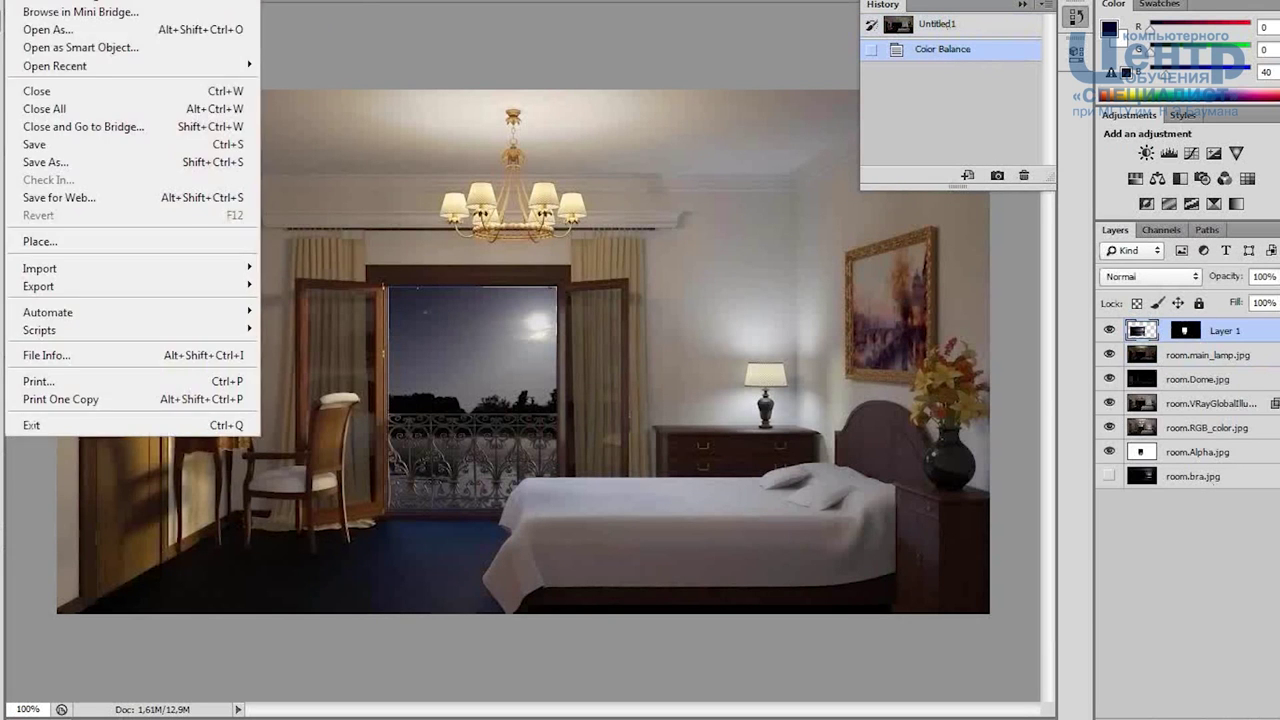
{"action": "left_click", "coordinate": [168, 26]}
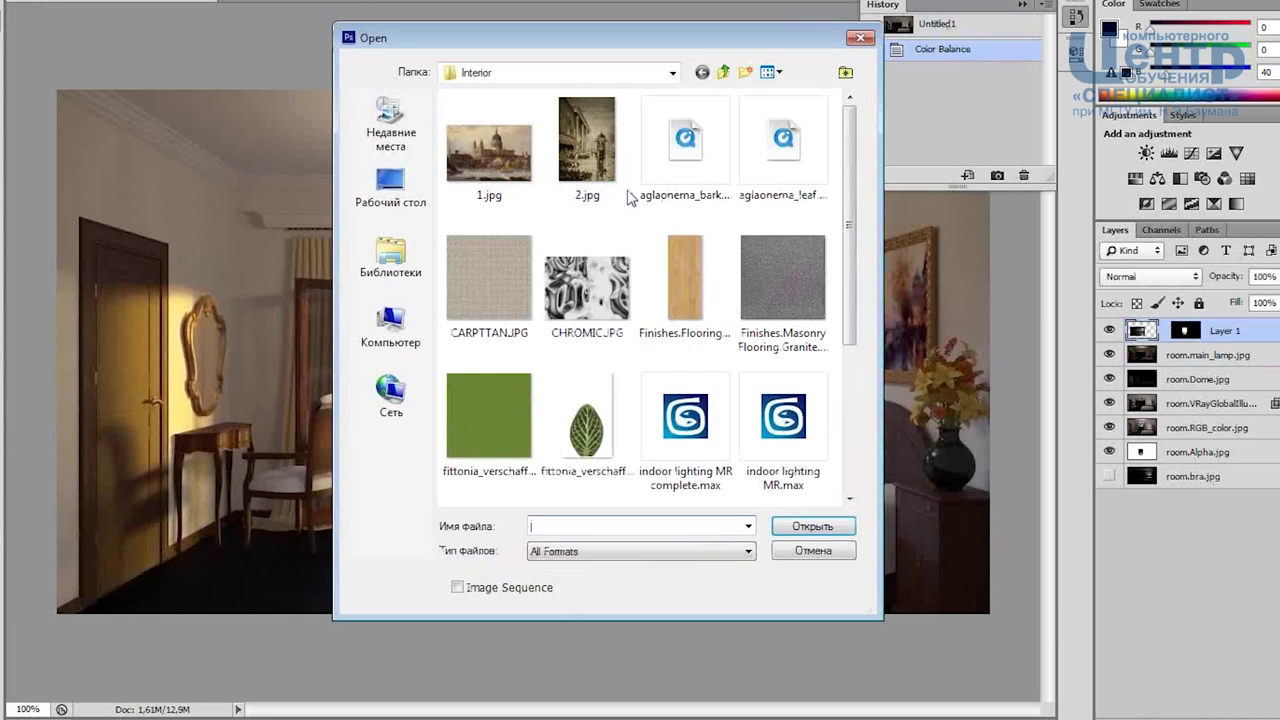
{"action": "left_click", "coordinate": [726, 76]}
{"action": "left_click", "coordinate": [591, 74]}
{"action": "left_click", "coordinate": [515, 202]}
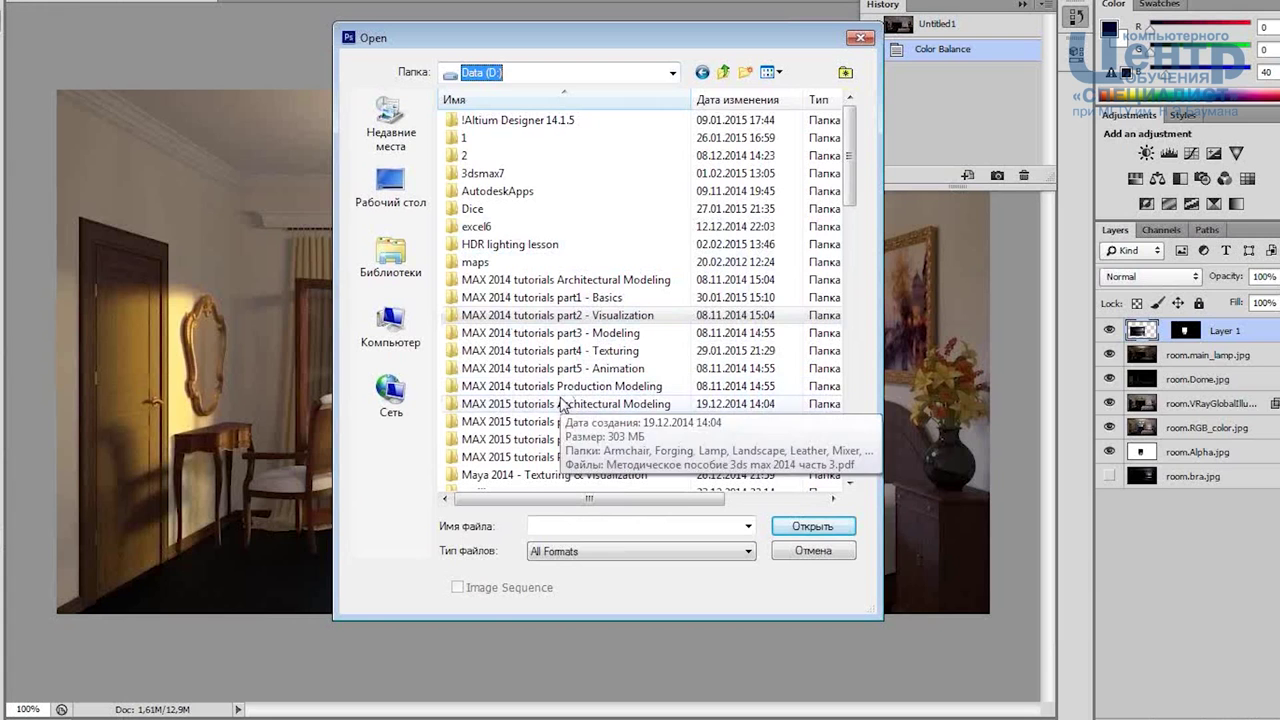
{"action": "double_click", "coordinate": [505, 244]}
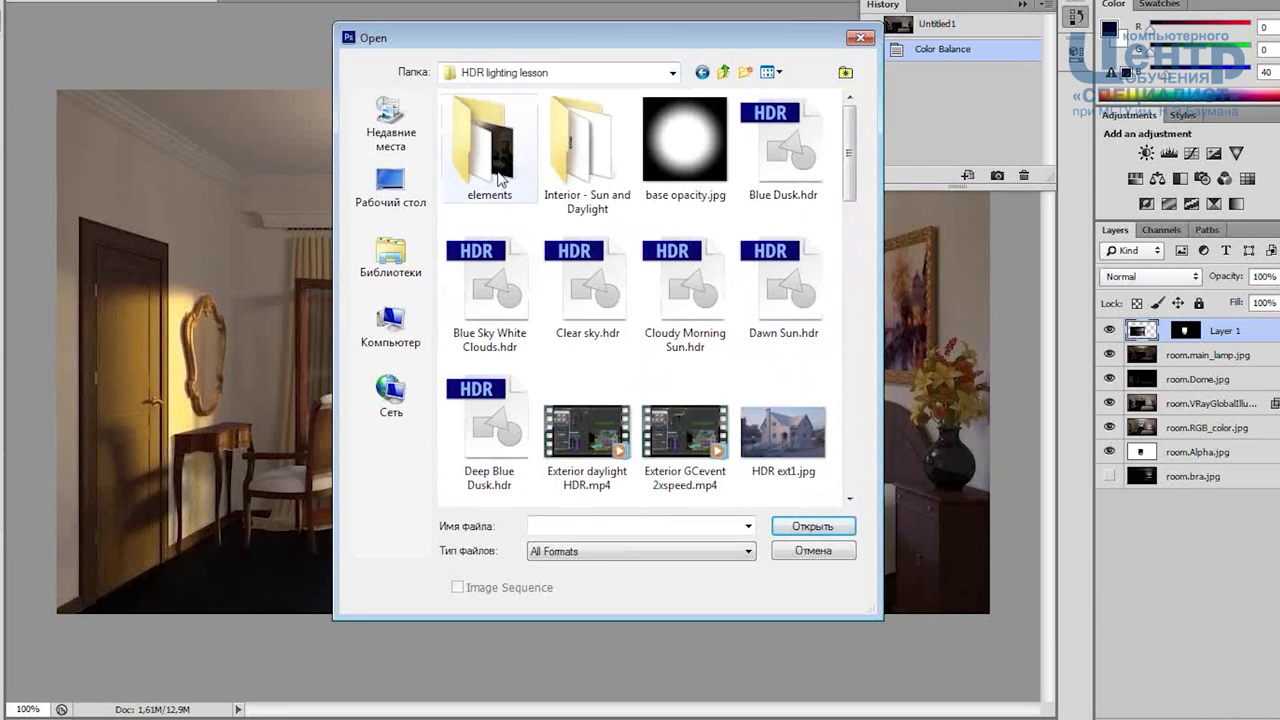
{"action": "double_click", "coordinate": [593, 155]}
{"action": "left_click", "coordinate": [708, 64]}
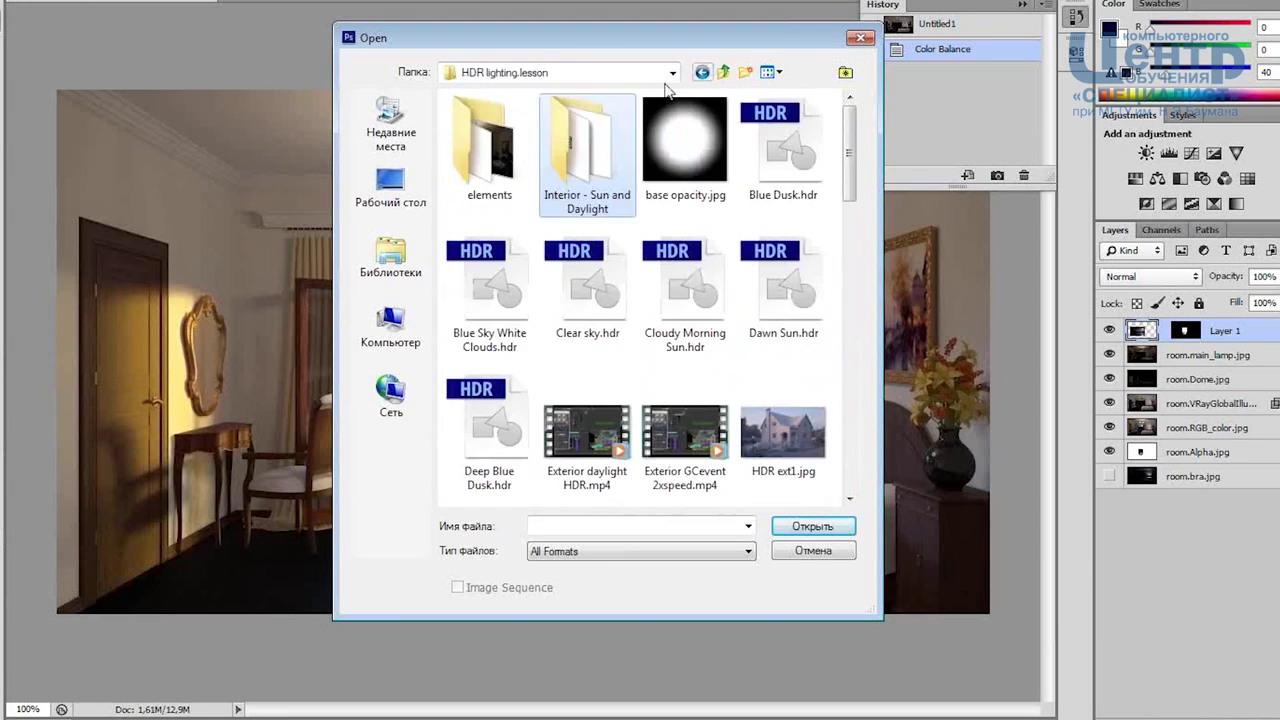
{"action": "double_click", "coordinate": [505, 145]}
{"action": "double_click", "coordinate": [505, 336]}
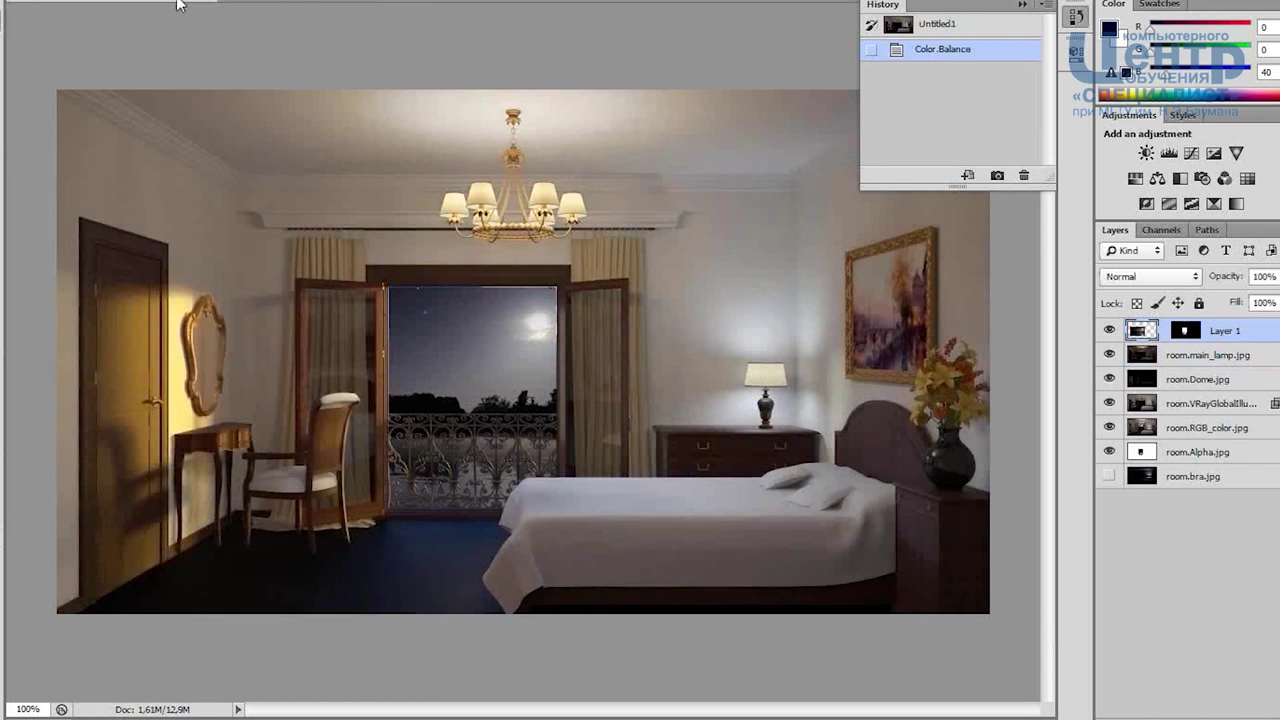
- Flip between room.RGB_color.jpg and the night composite tabs, then collapse the History panel
{"action": "left_click", "coordinate": [150, 4]}
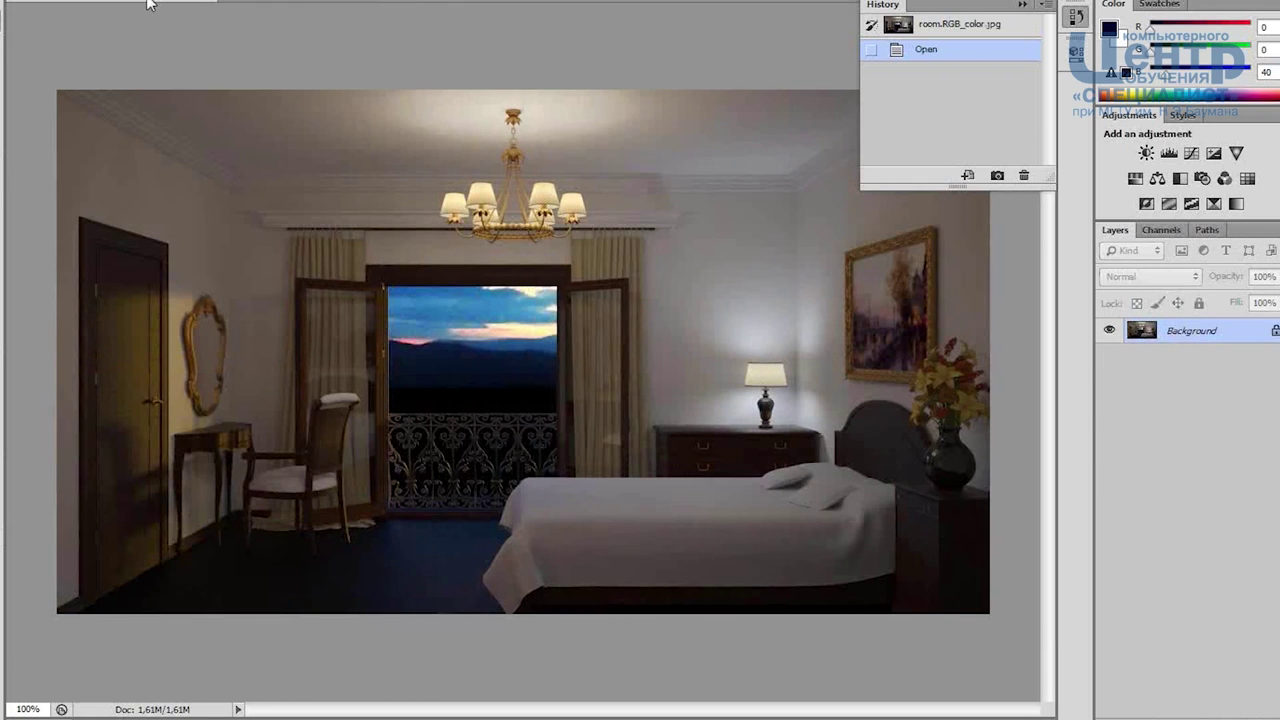
{"action": "left_click", "coordinate": [150, 4]}
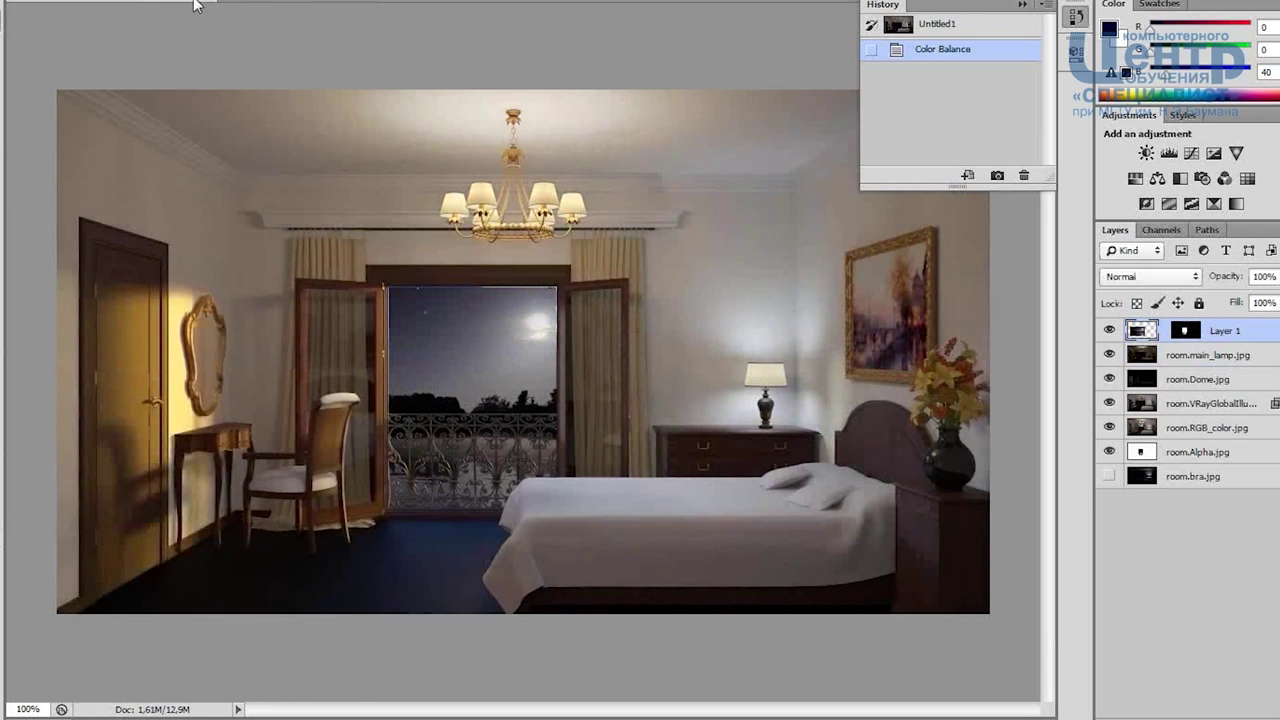
{"action": "left_click", "coordinate": [290, 3]}
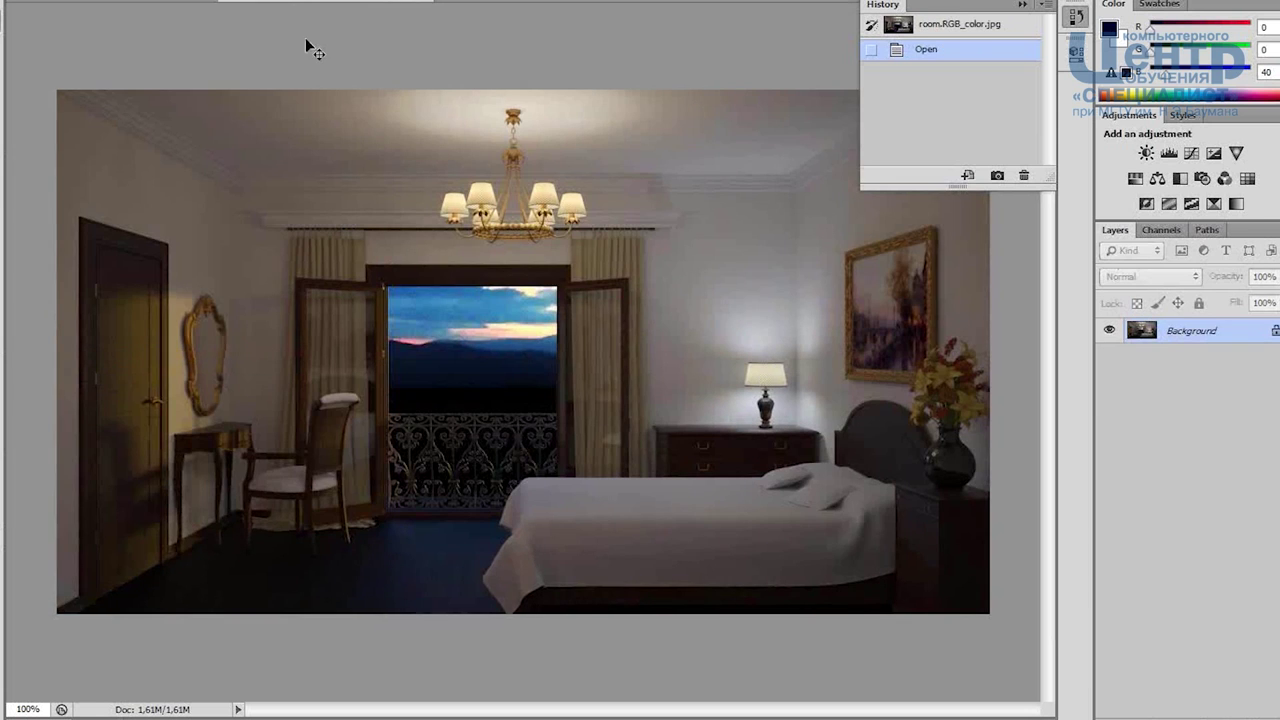
{"action": "left_click", "coordinate": [175, 5]}
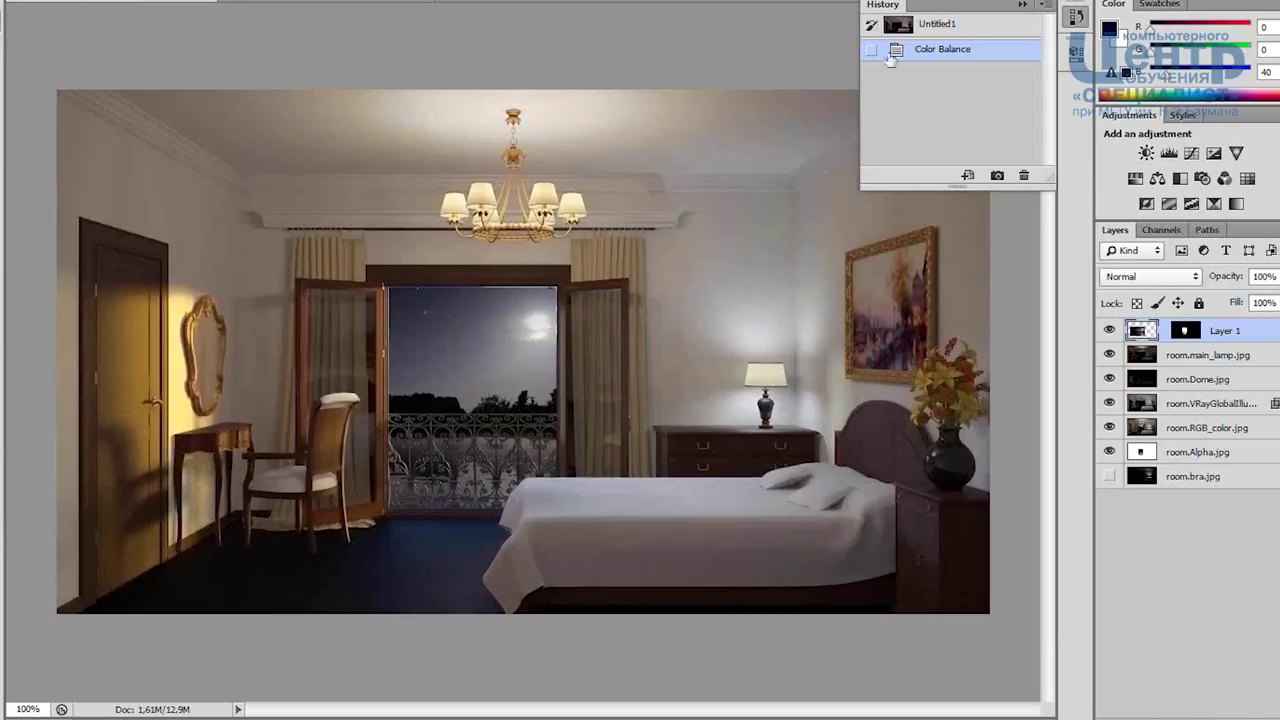
{"action": "left_click", "coordinate": [1022, 6]}
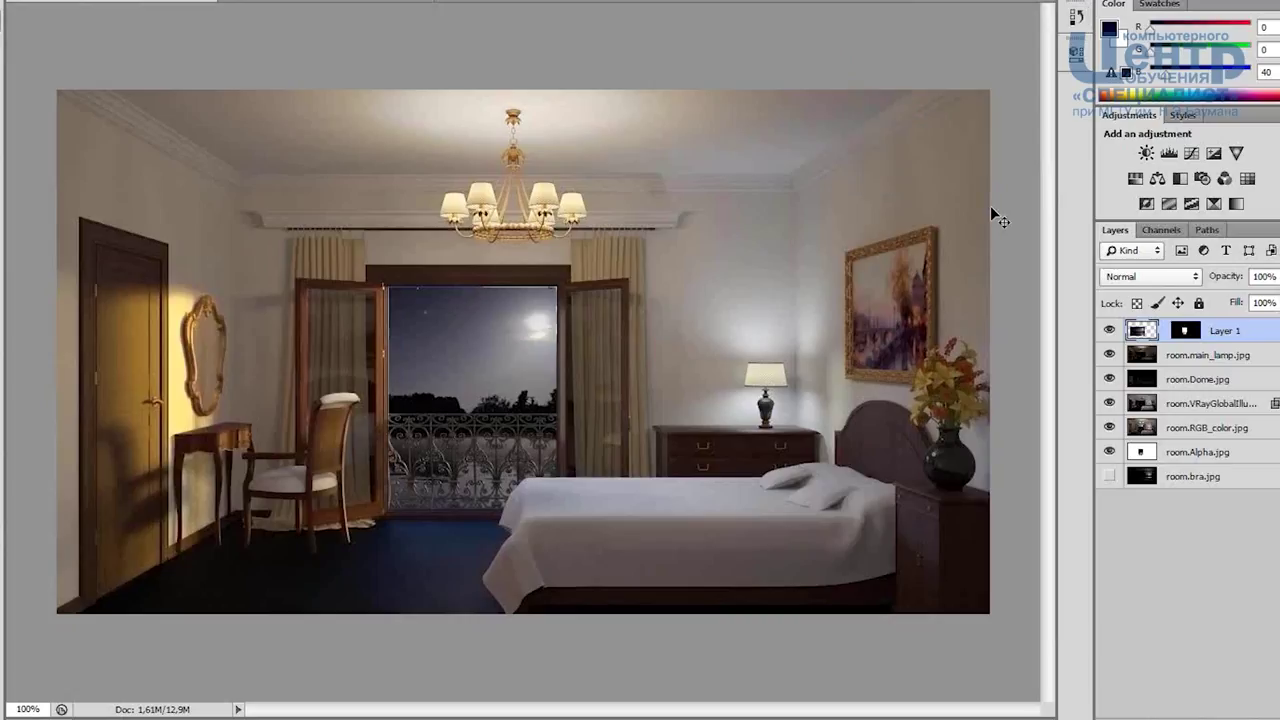